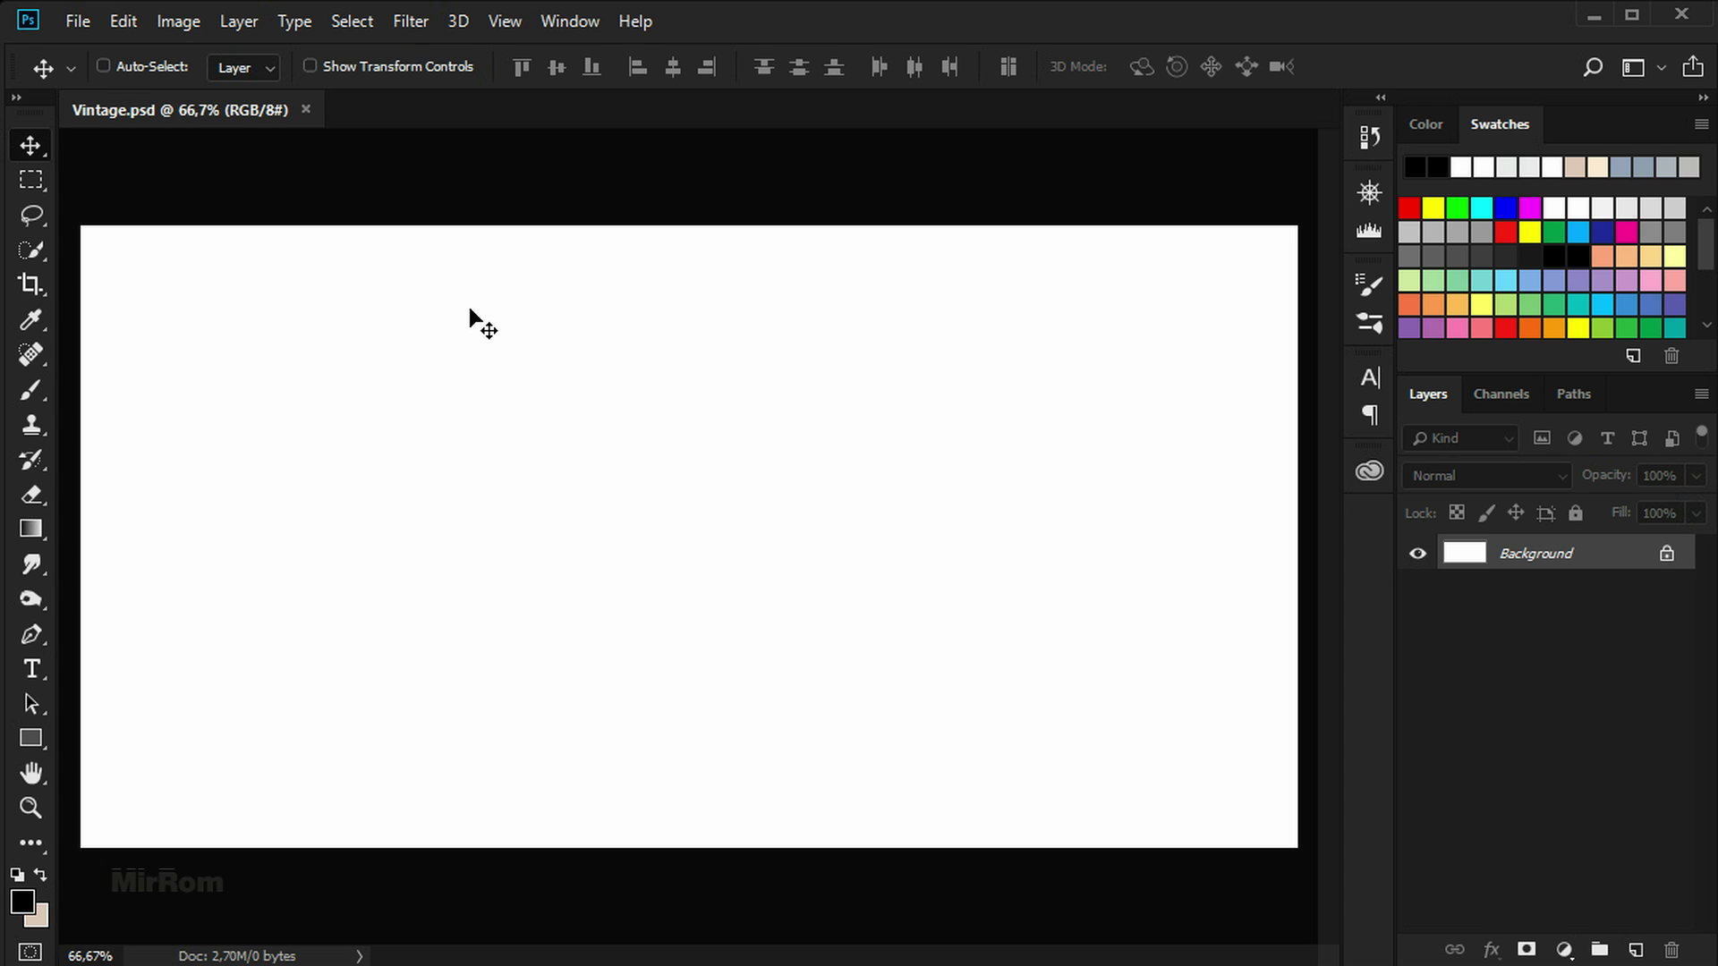
Check the width and height in the Image Size dialog and confirm it
{"action": "left_click", "coordinate": [189, 27]}
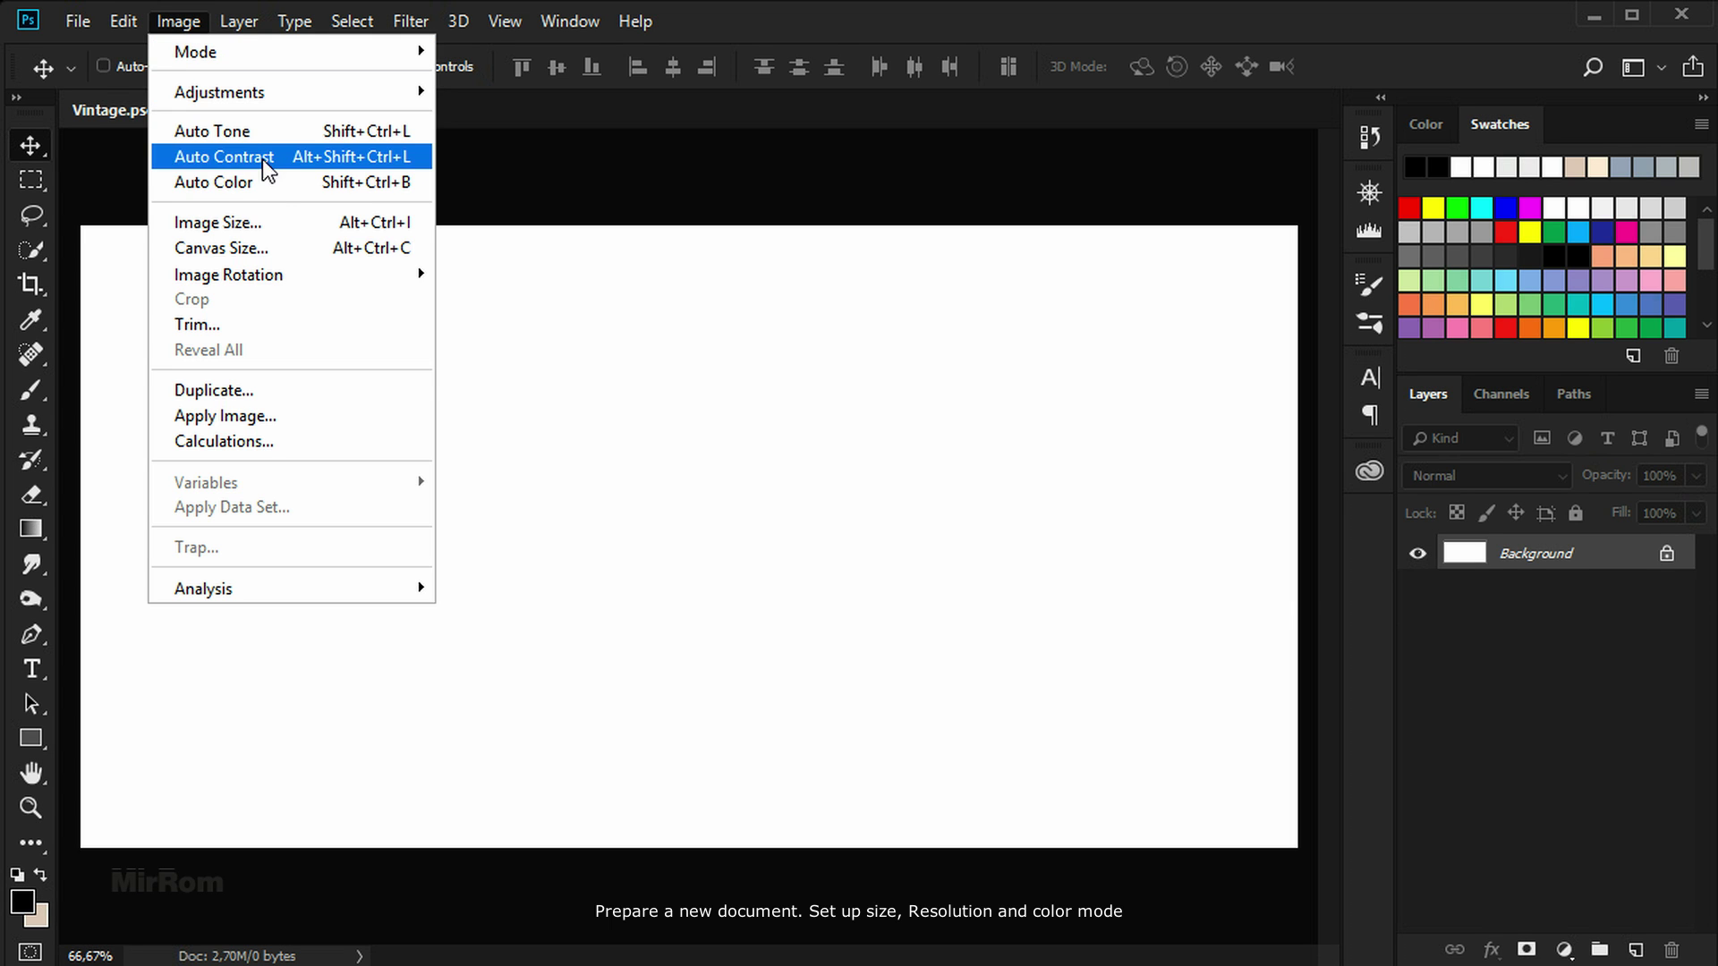
{"action": "left_click", "coordinate": [277, 216]}
{"action": "left_click", "coordinate": [1101, 304]}
{"action": "left_click", "coordinate": [1102, 342]}
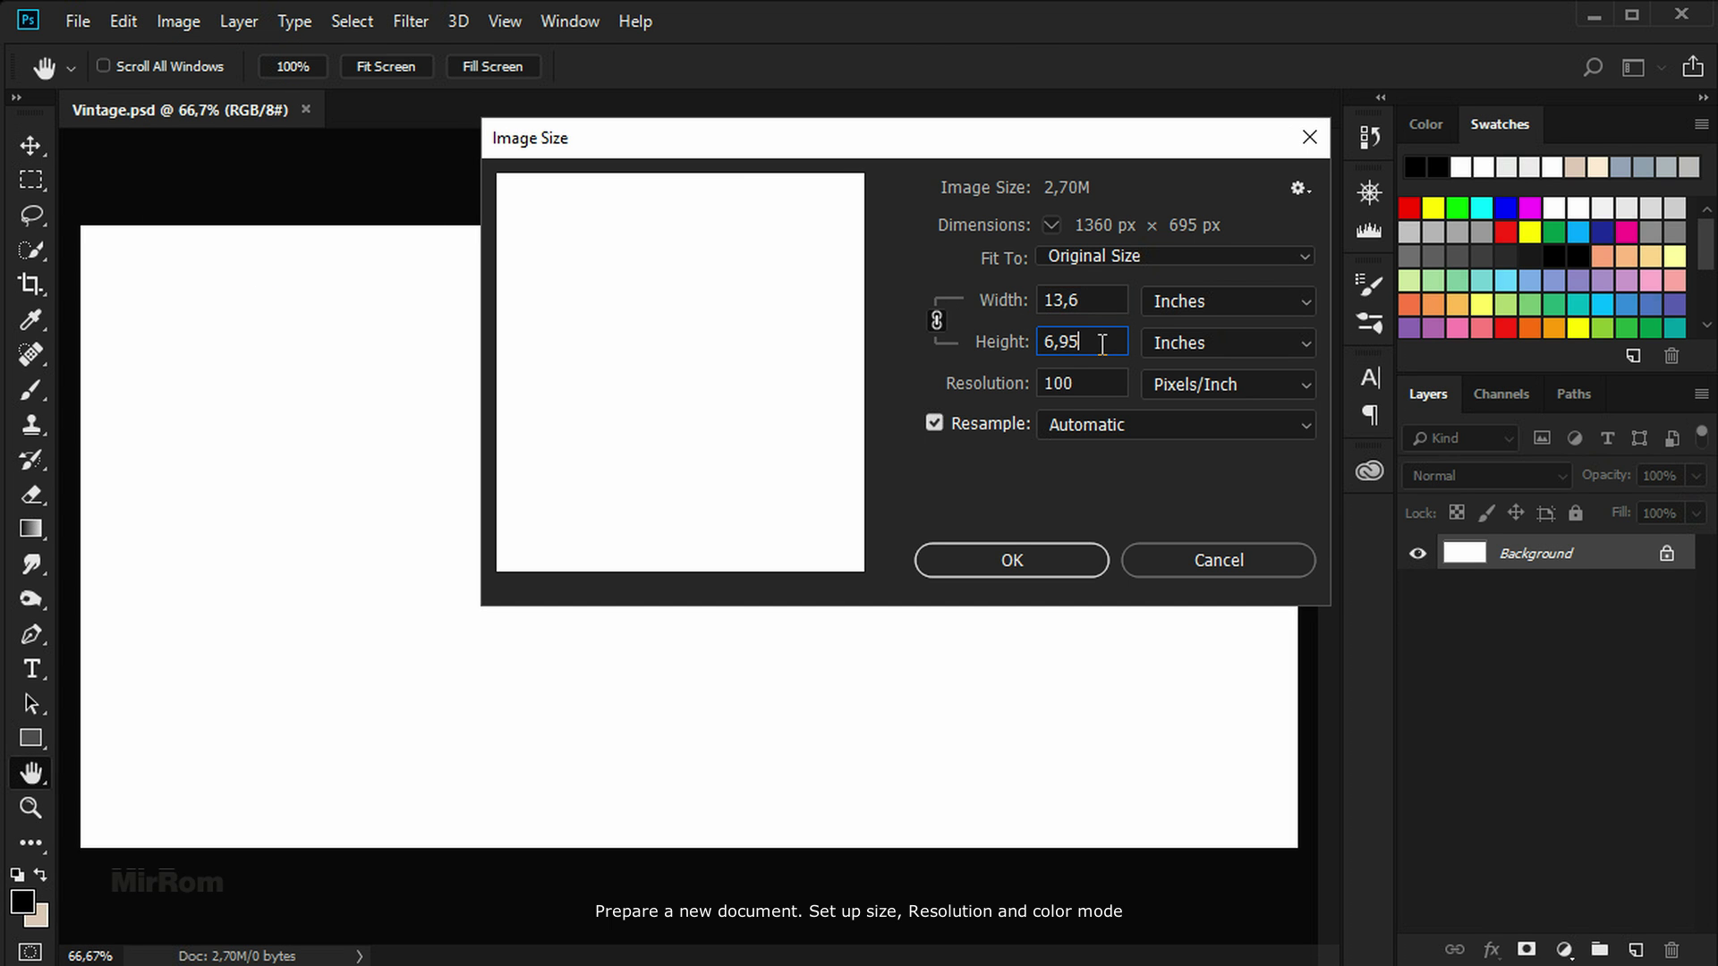
{"action": "left_click", "coordinate": [1092, 562]}
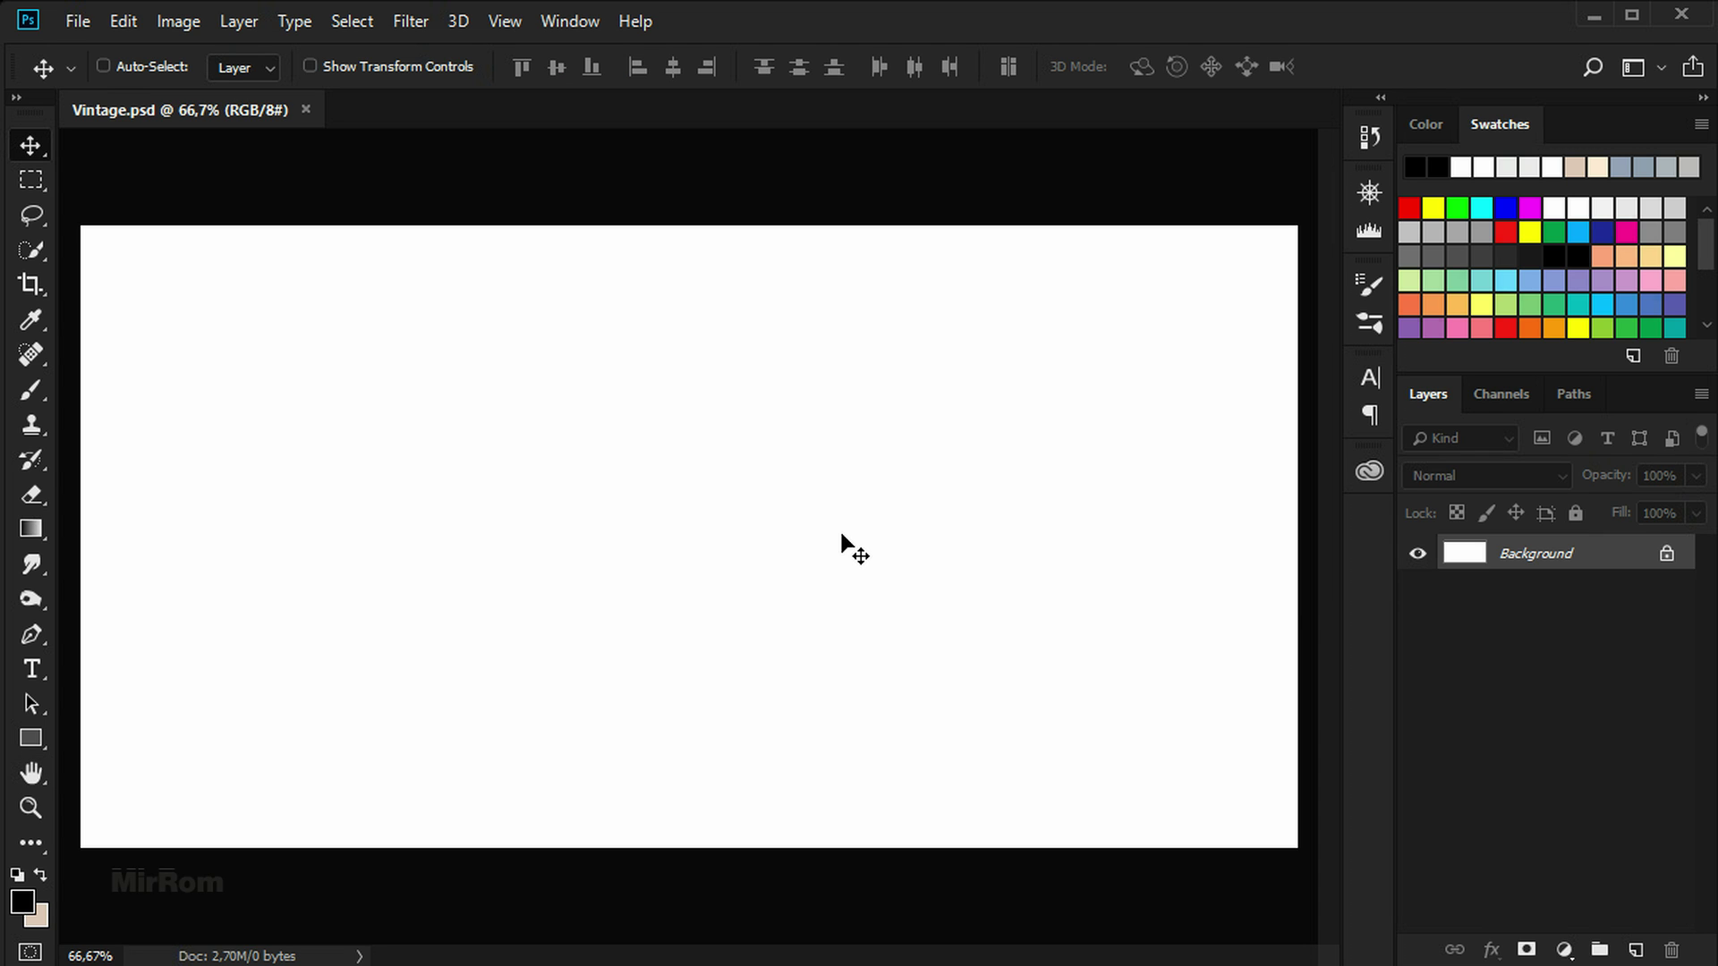
Place the japan-566507 sunset photo embedded and stretch it over the whole canvas
{"action": "left_click", "coordinate": [92, 25]}
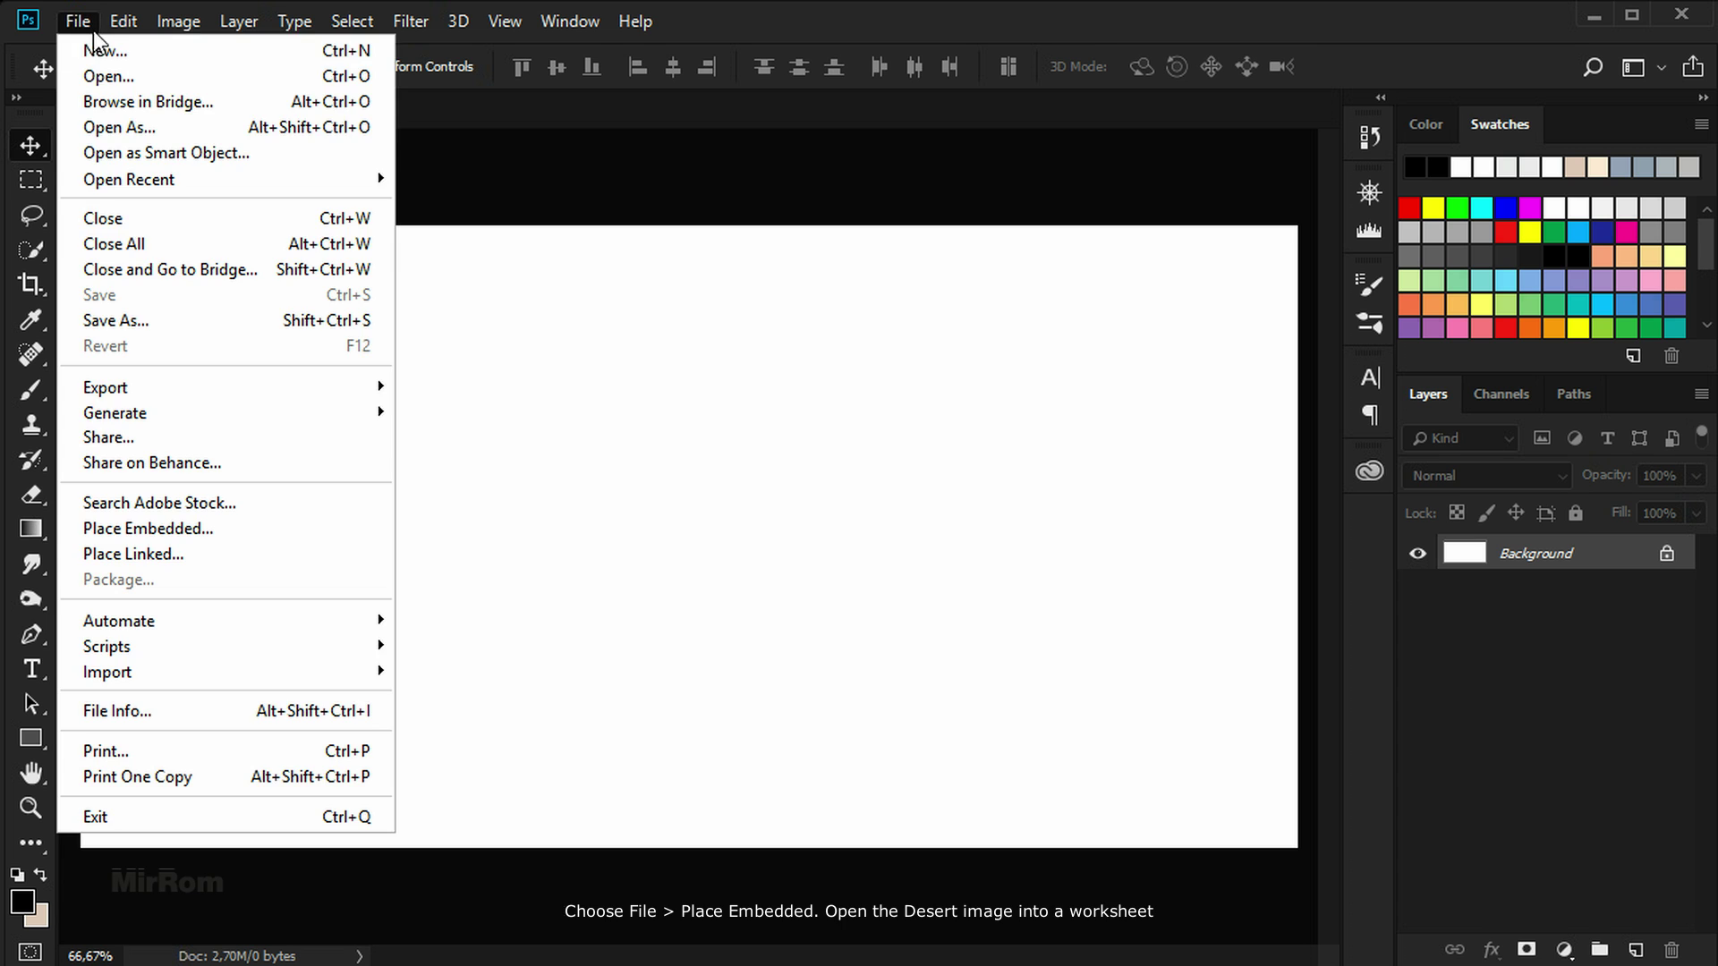
{"action": "left_click", "coordinate": [254, 533]}
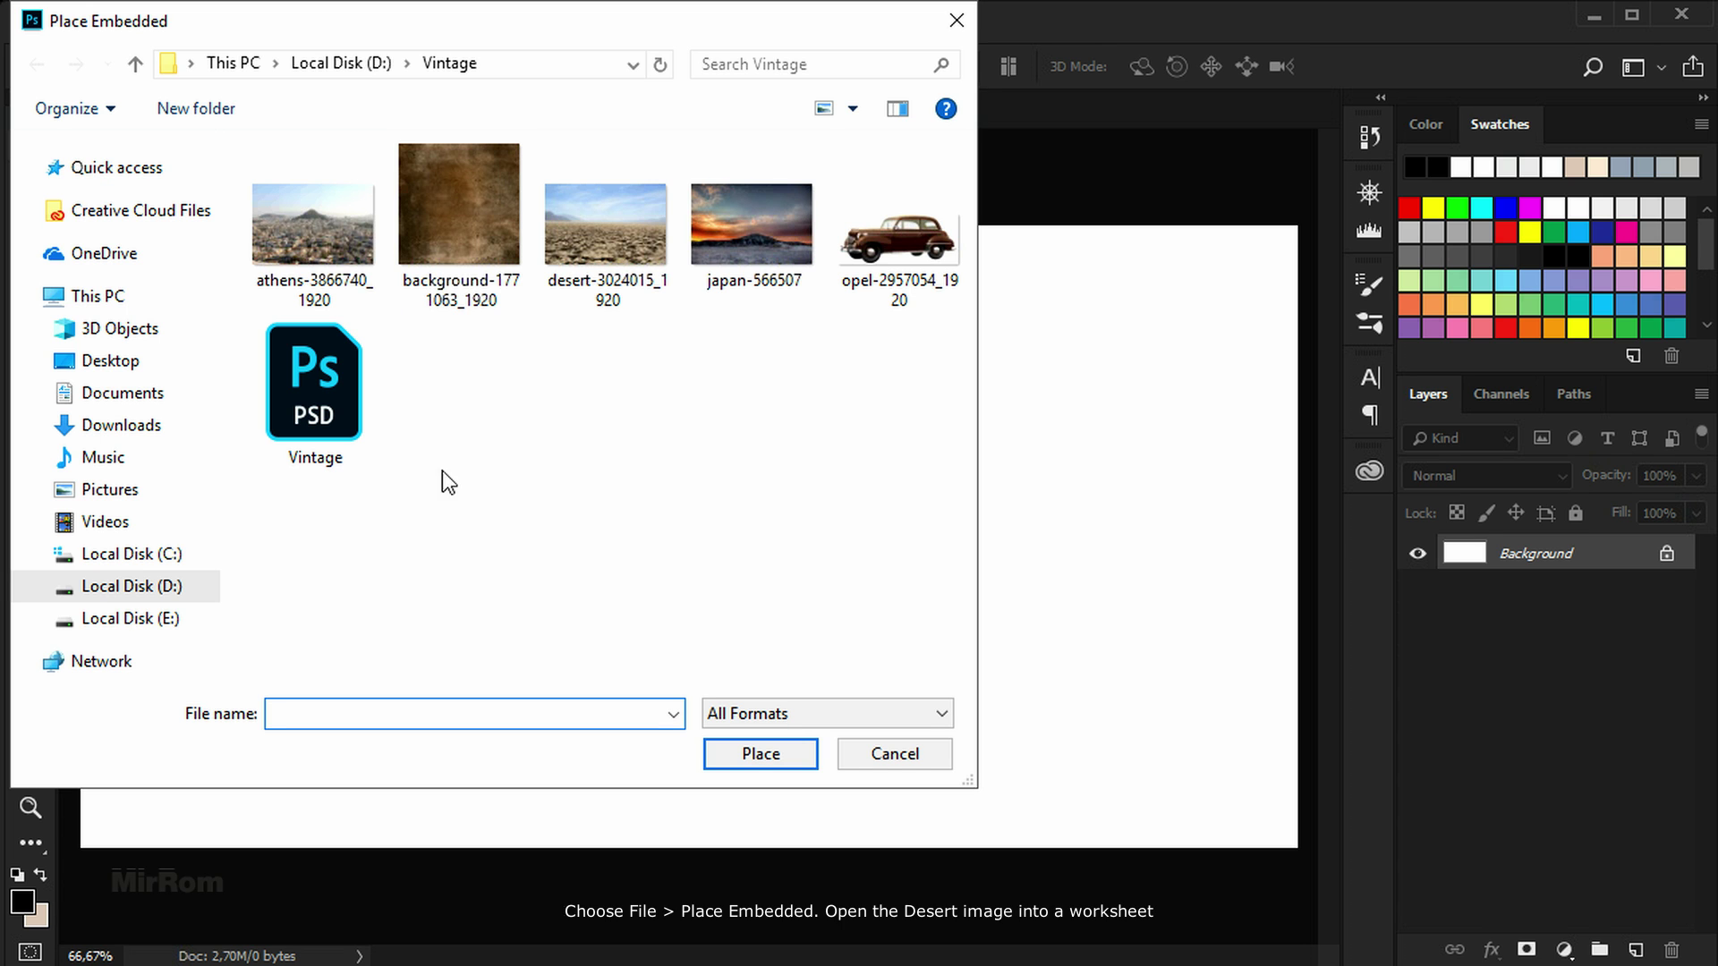
{"action": "double_click", "coordinate": [765, 257]}
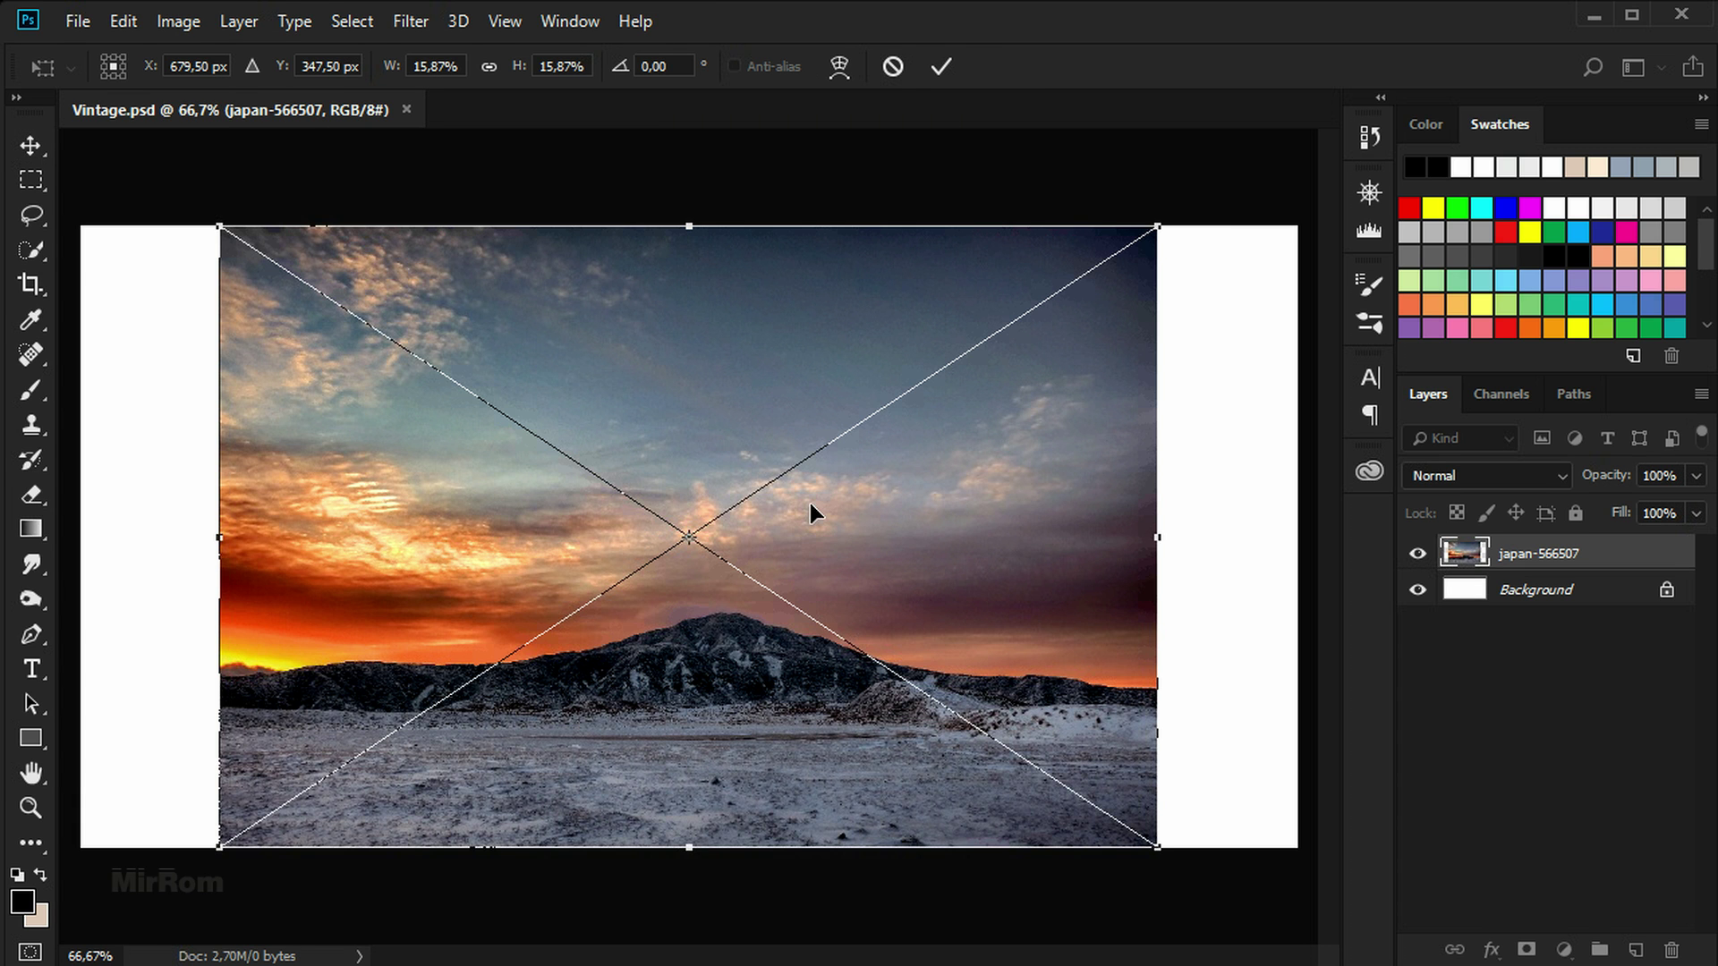
{"action": "key", "text": "ctrl+minus"}
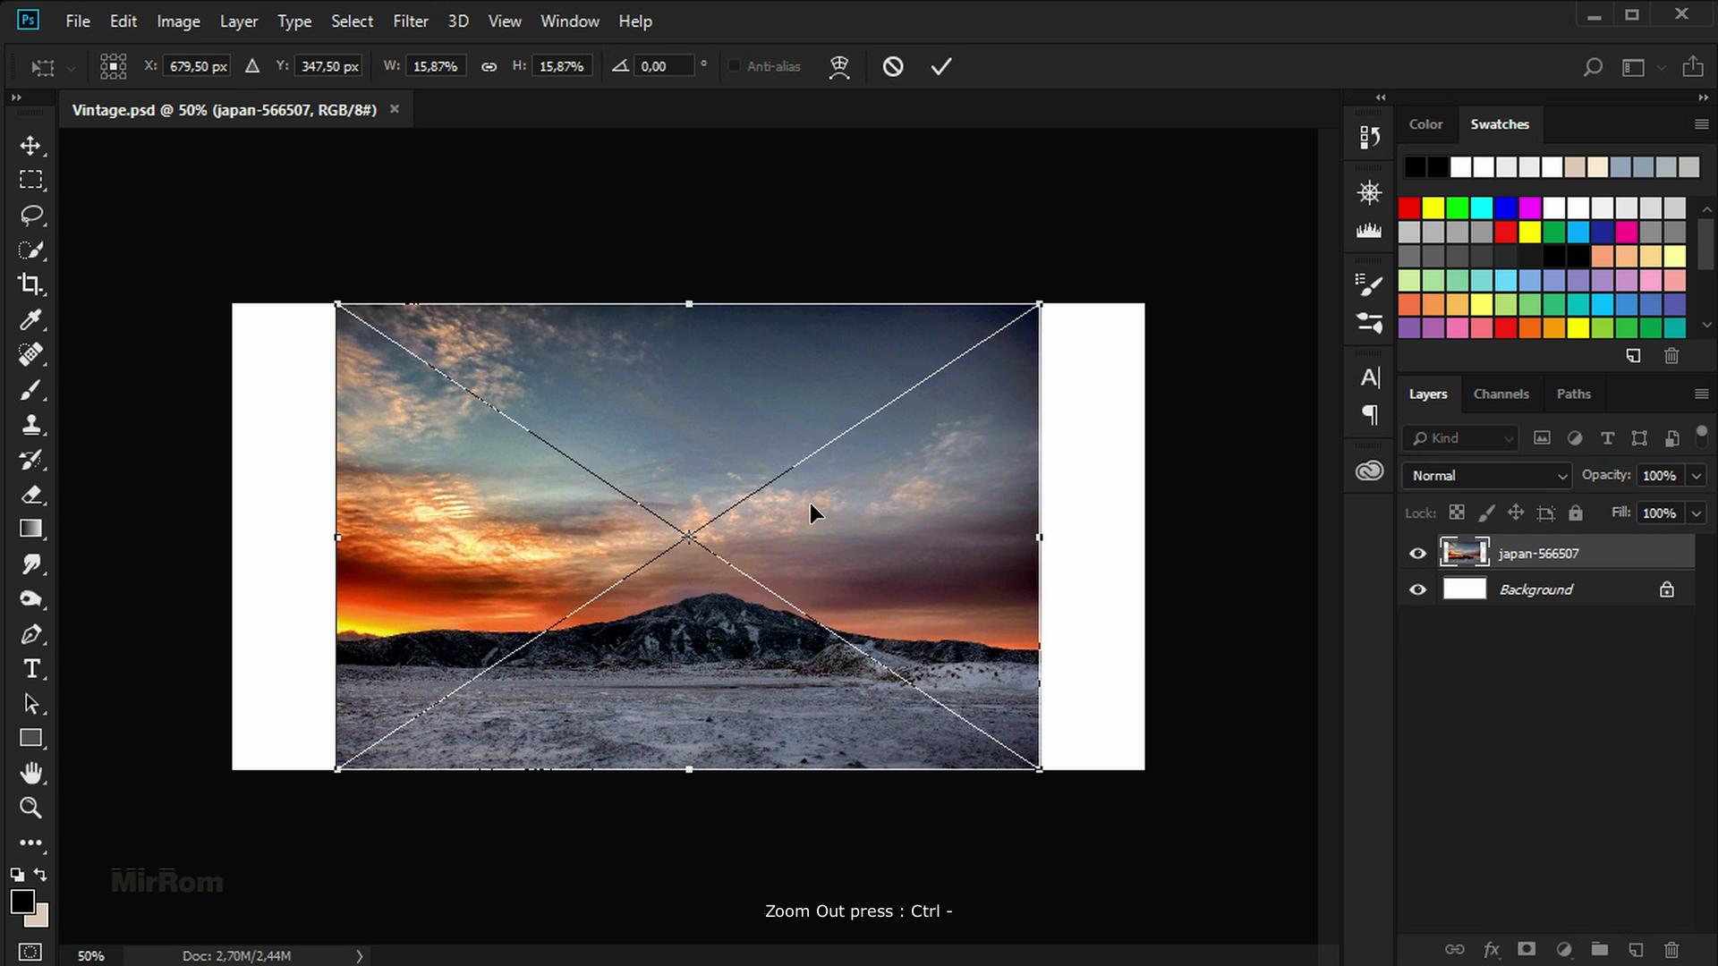
{"action": "key", "text": "ctrl+minus"}
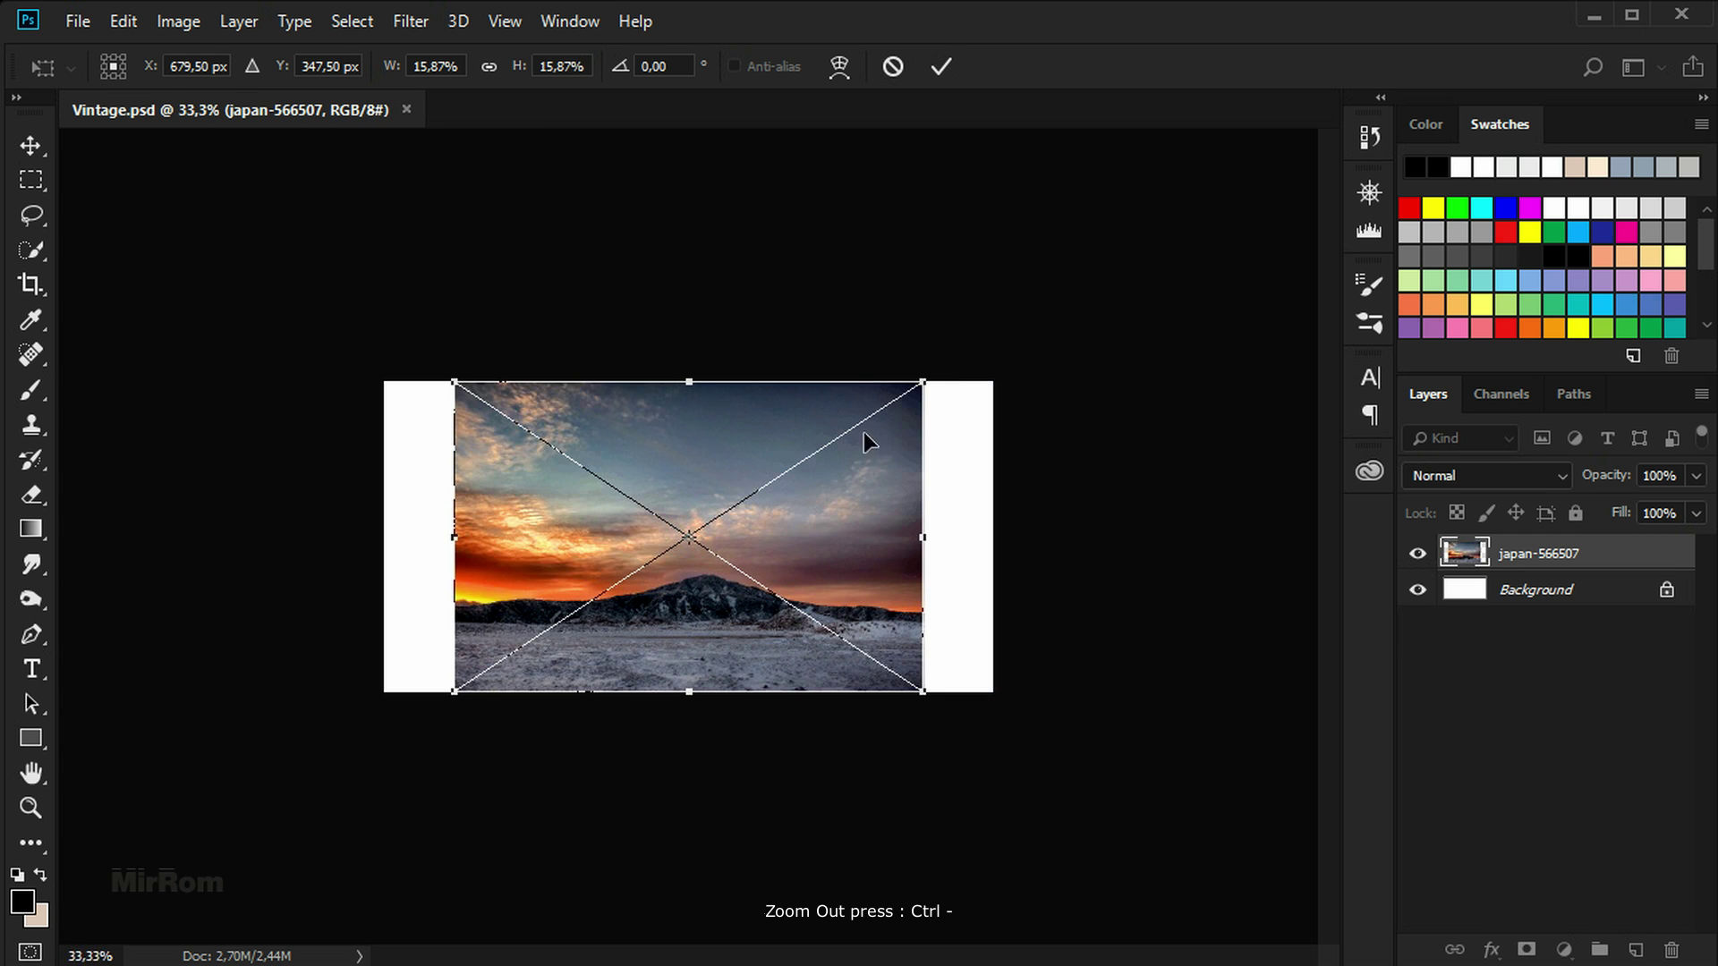
{"action": "left_click_drag", "start_coordinate": [922, 382], "coordinate": [993, 330]}
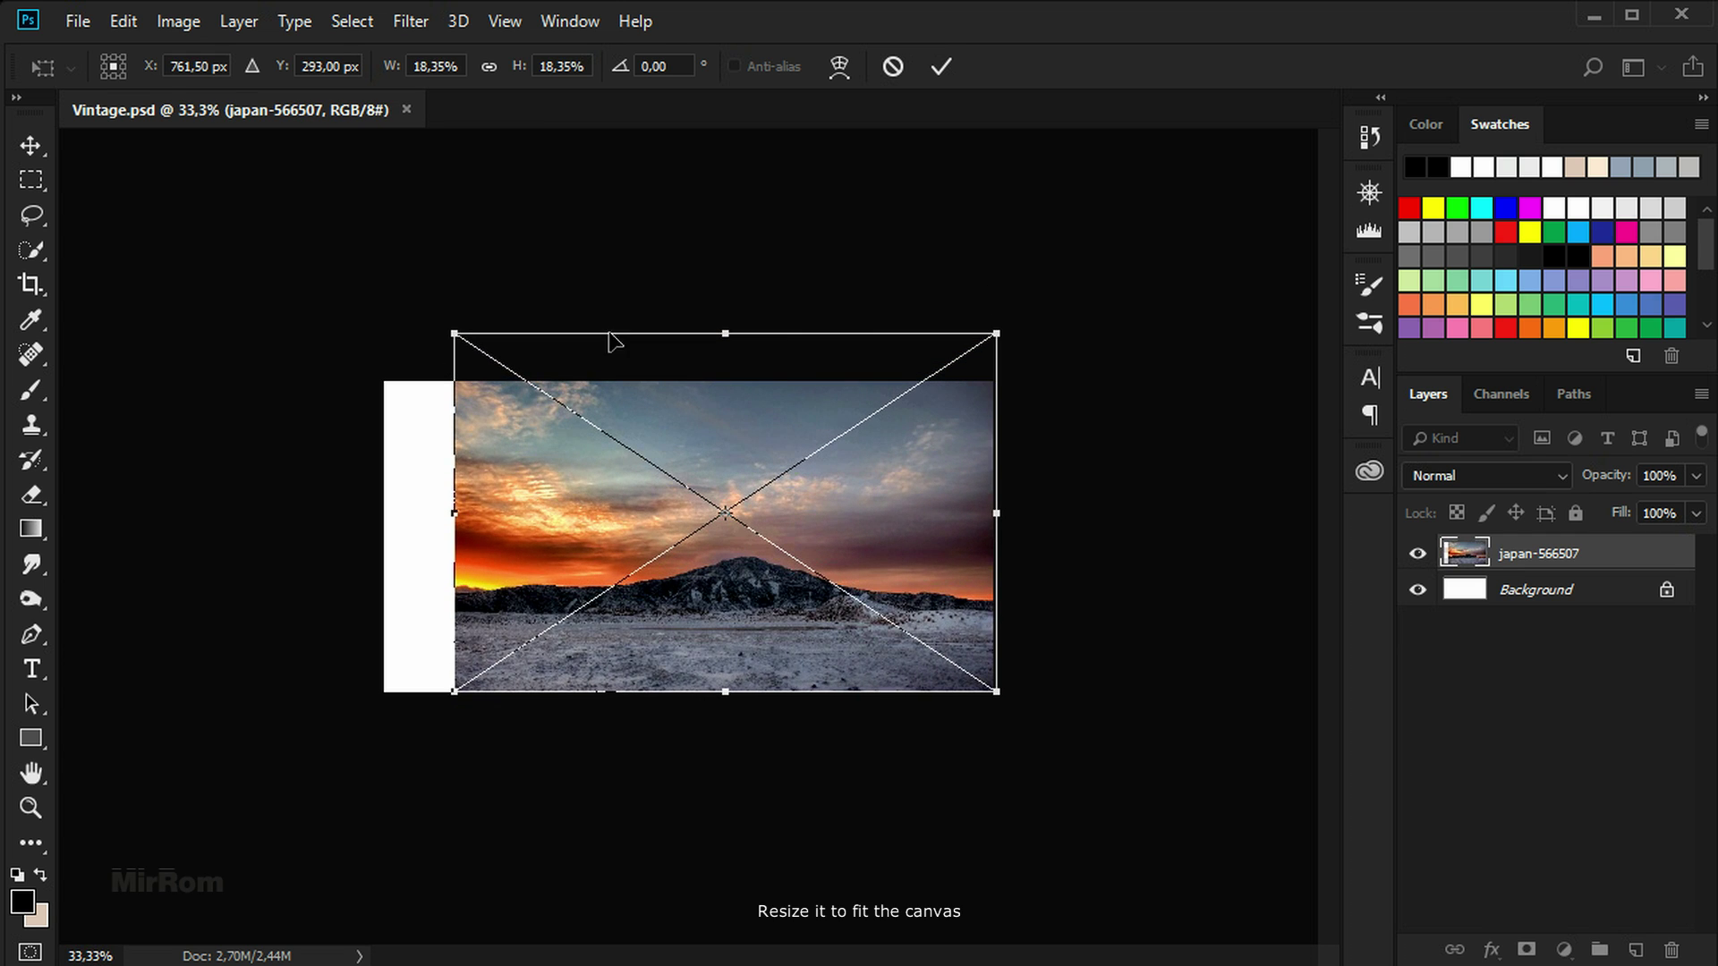
{"action": "left_click_drag", "start_coordinate": [453, 330], "coordinate": [387, 261]}
{"action": "left_click_drag", "start_coordinate": [671, 274], "coordinate": [684, 333]}
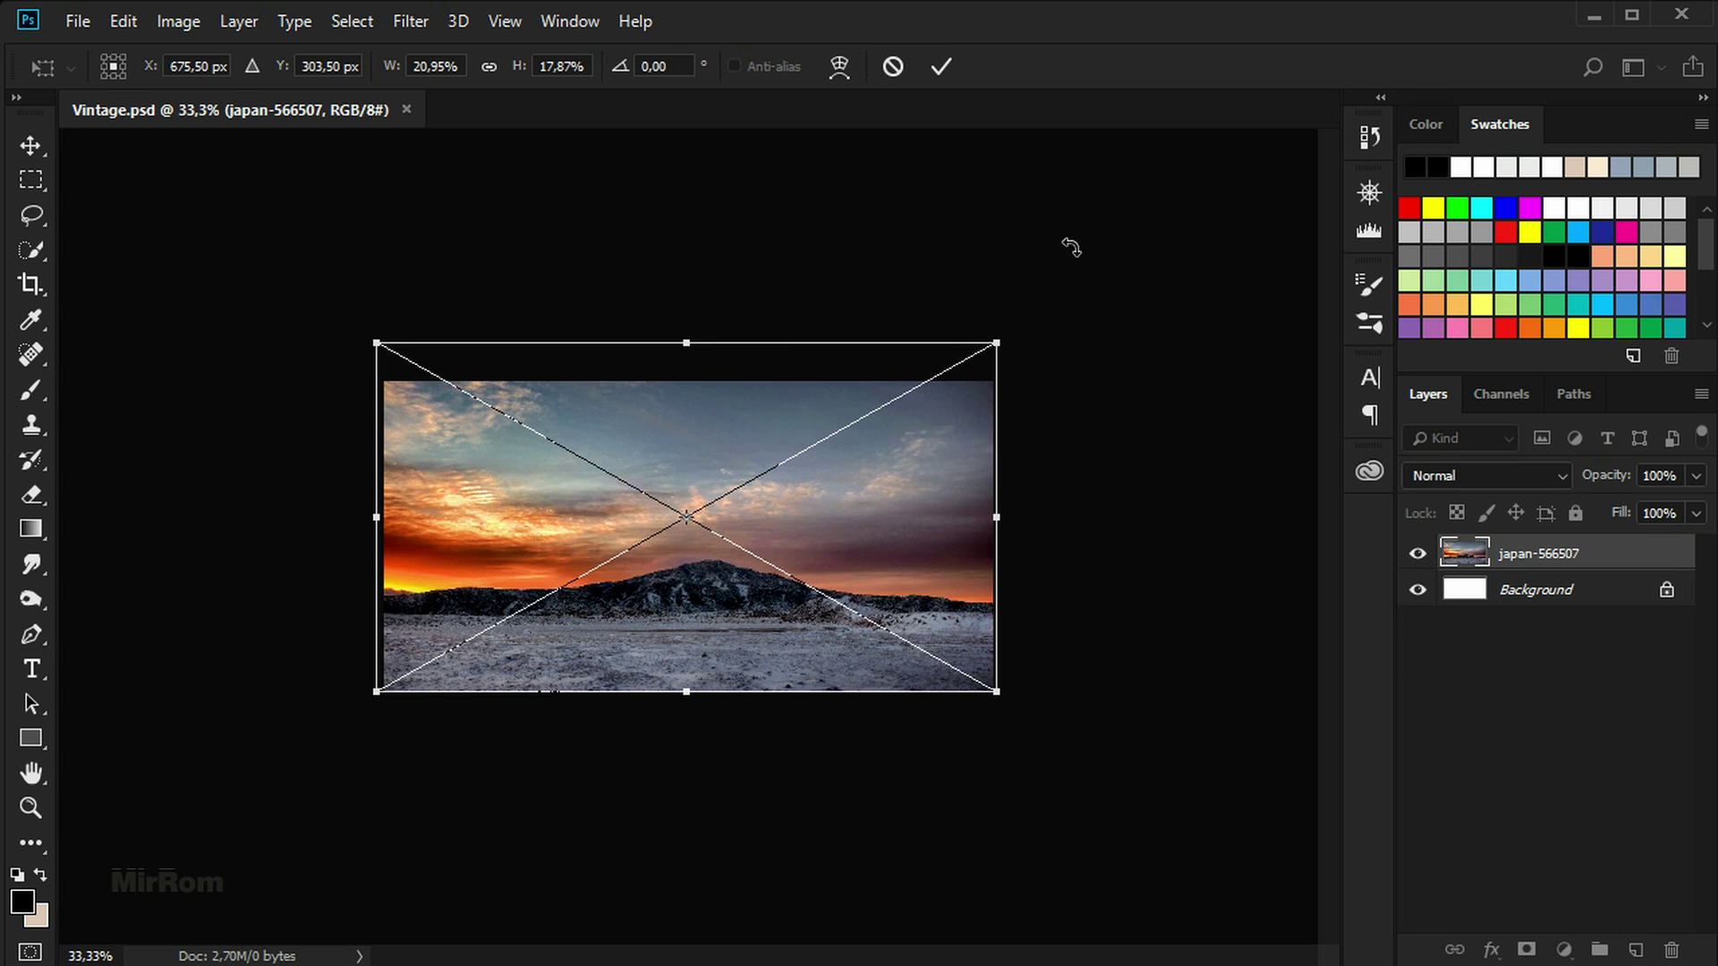
{"action": "left_click", "coordinate": [947, 67]}
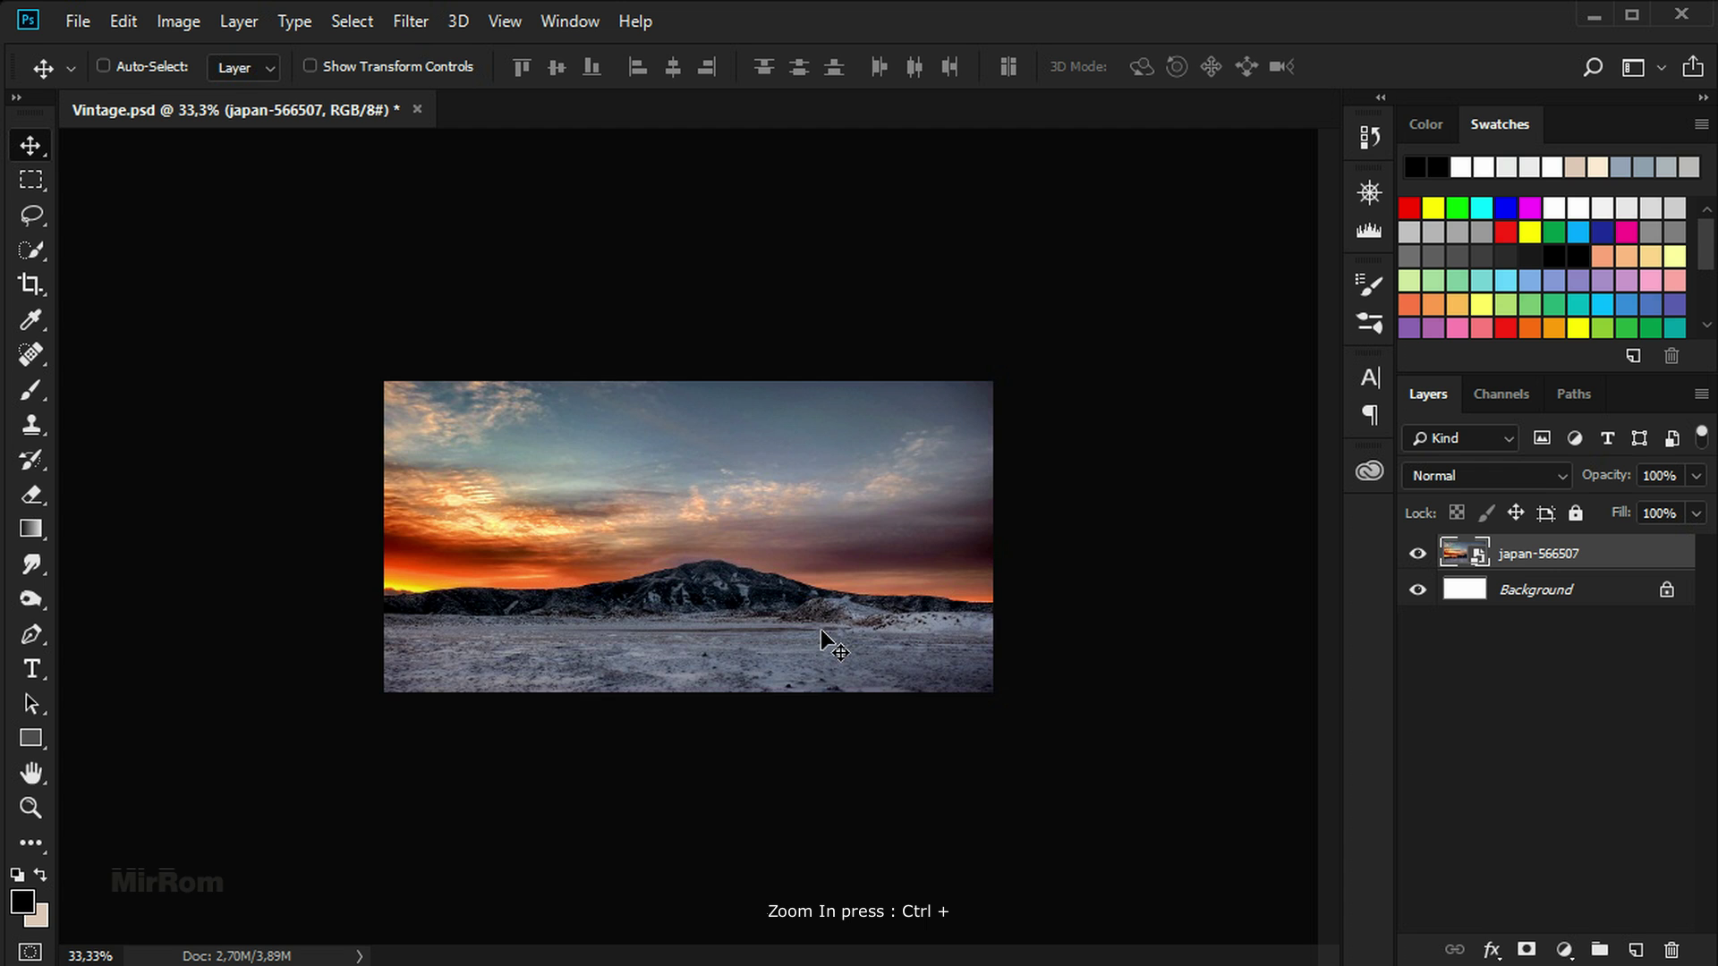
{"action": "key", "text": "ctrl+plus"}
{"action": "key", "text": "ctrl+plus"}
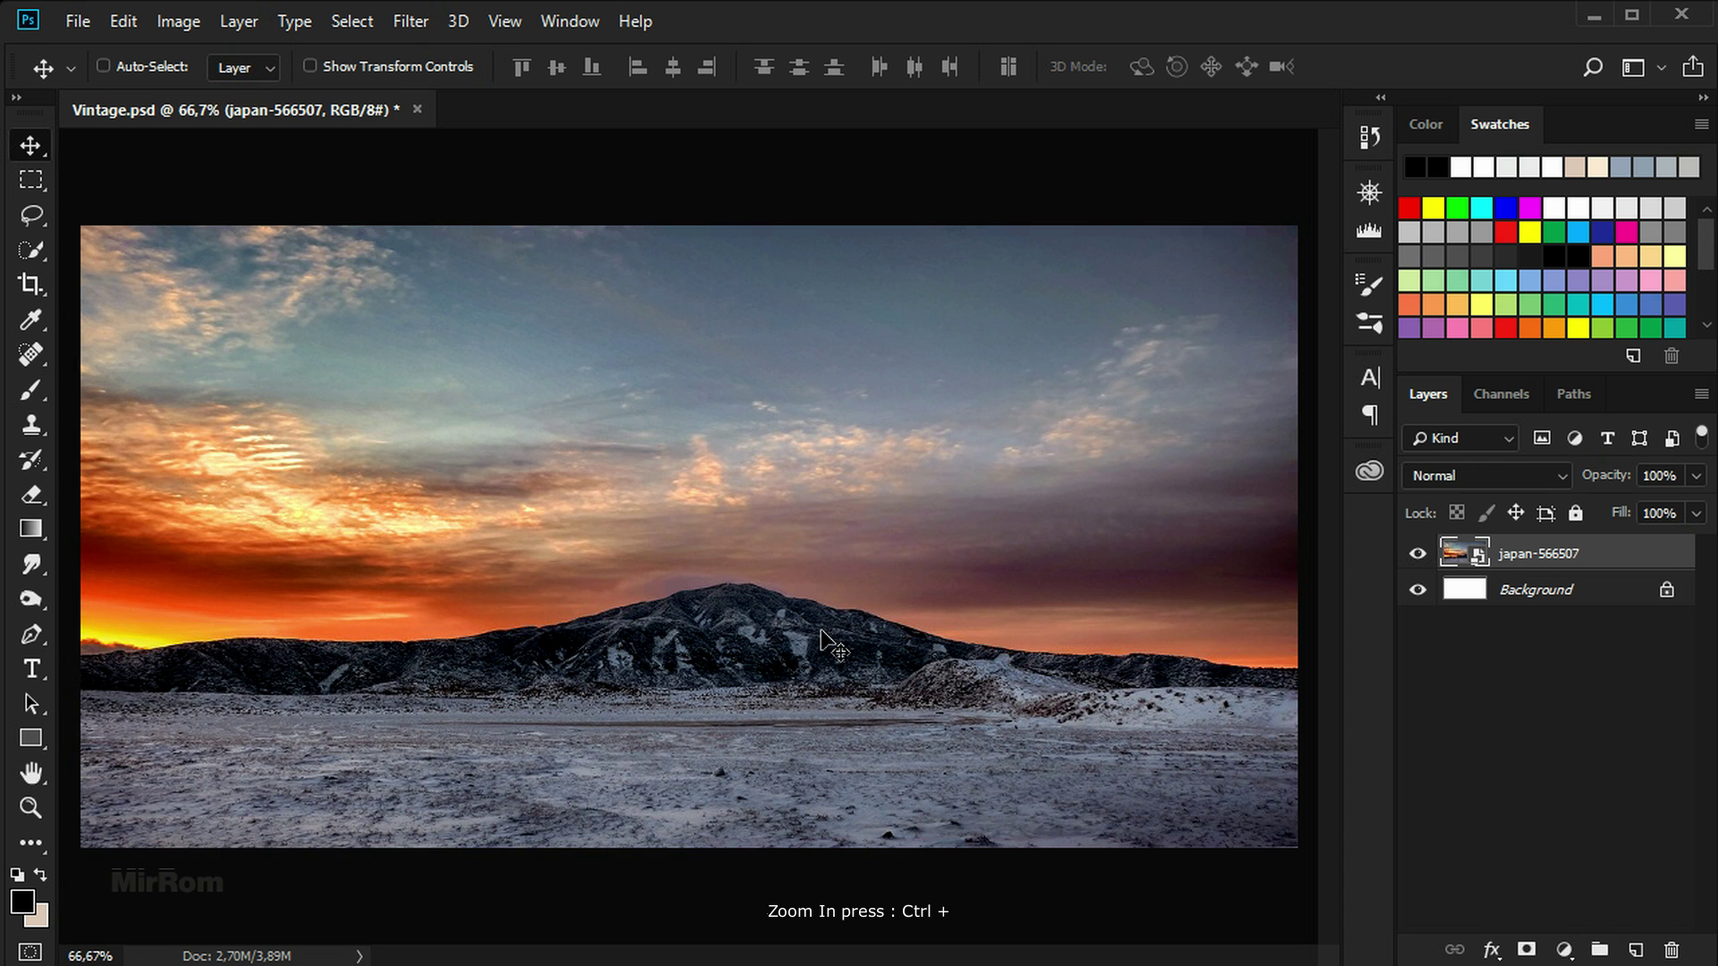
Select the sky above the mountain ridge with Quick Selection
{"action": "left_click", "coordinate": [34, 254]}
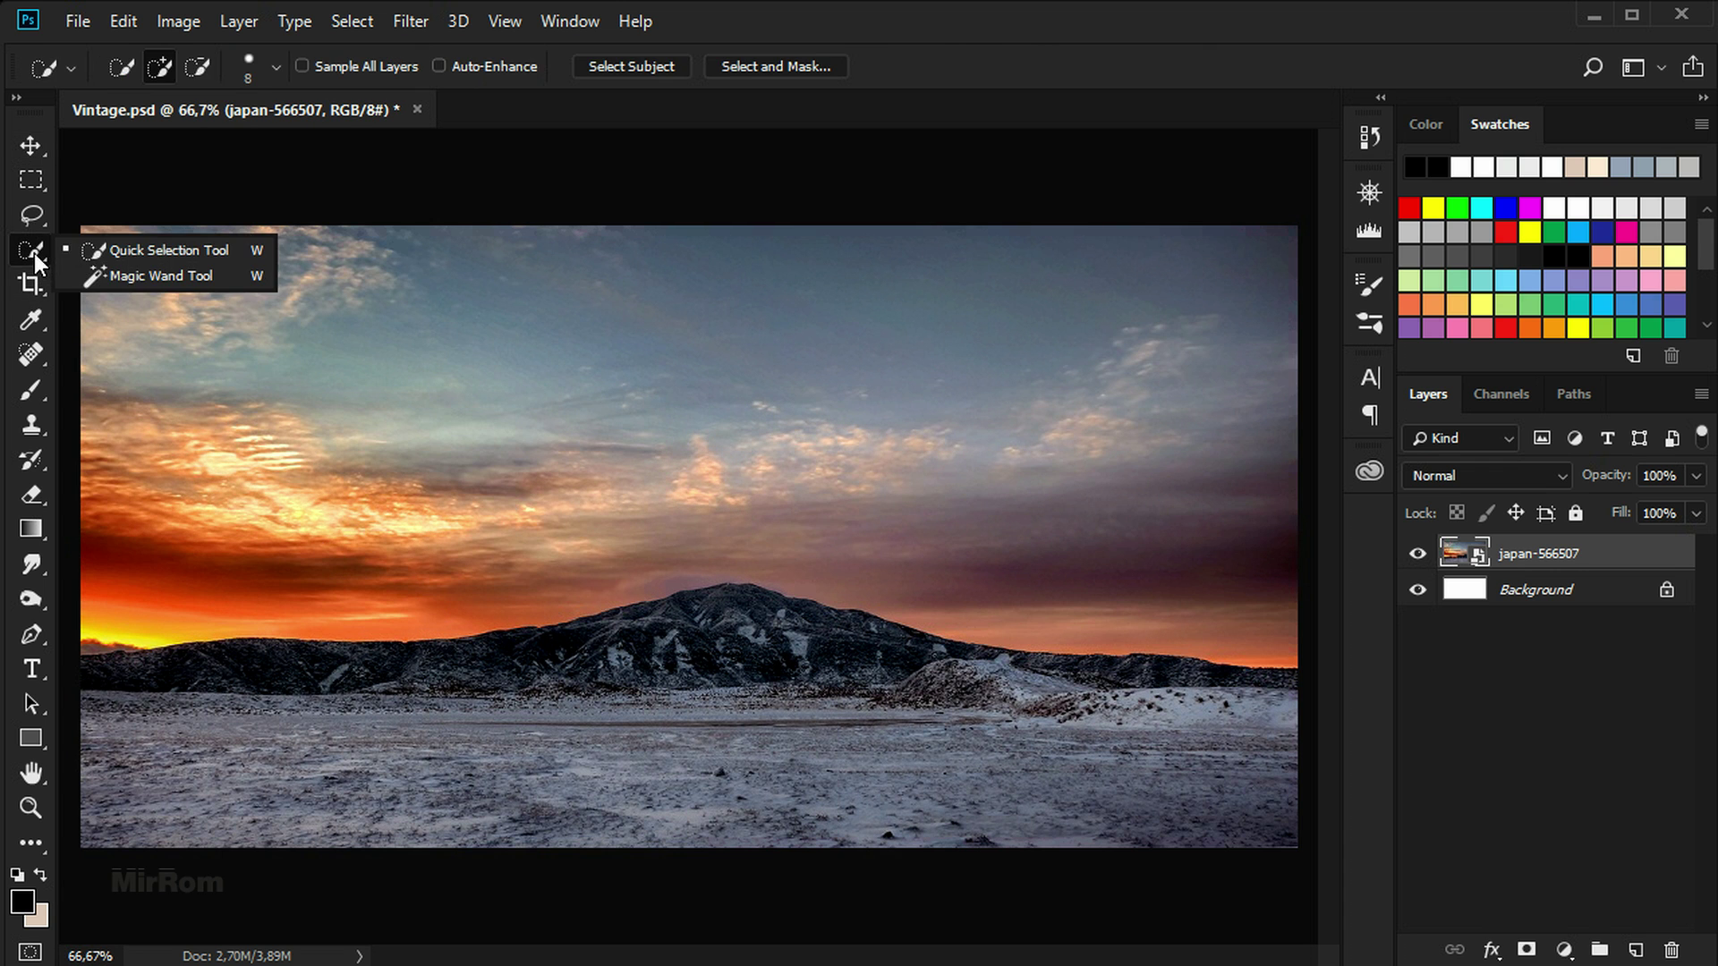
{"action": "left_click", "coordinate": [176, 254]}
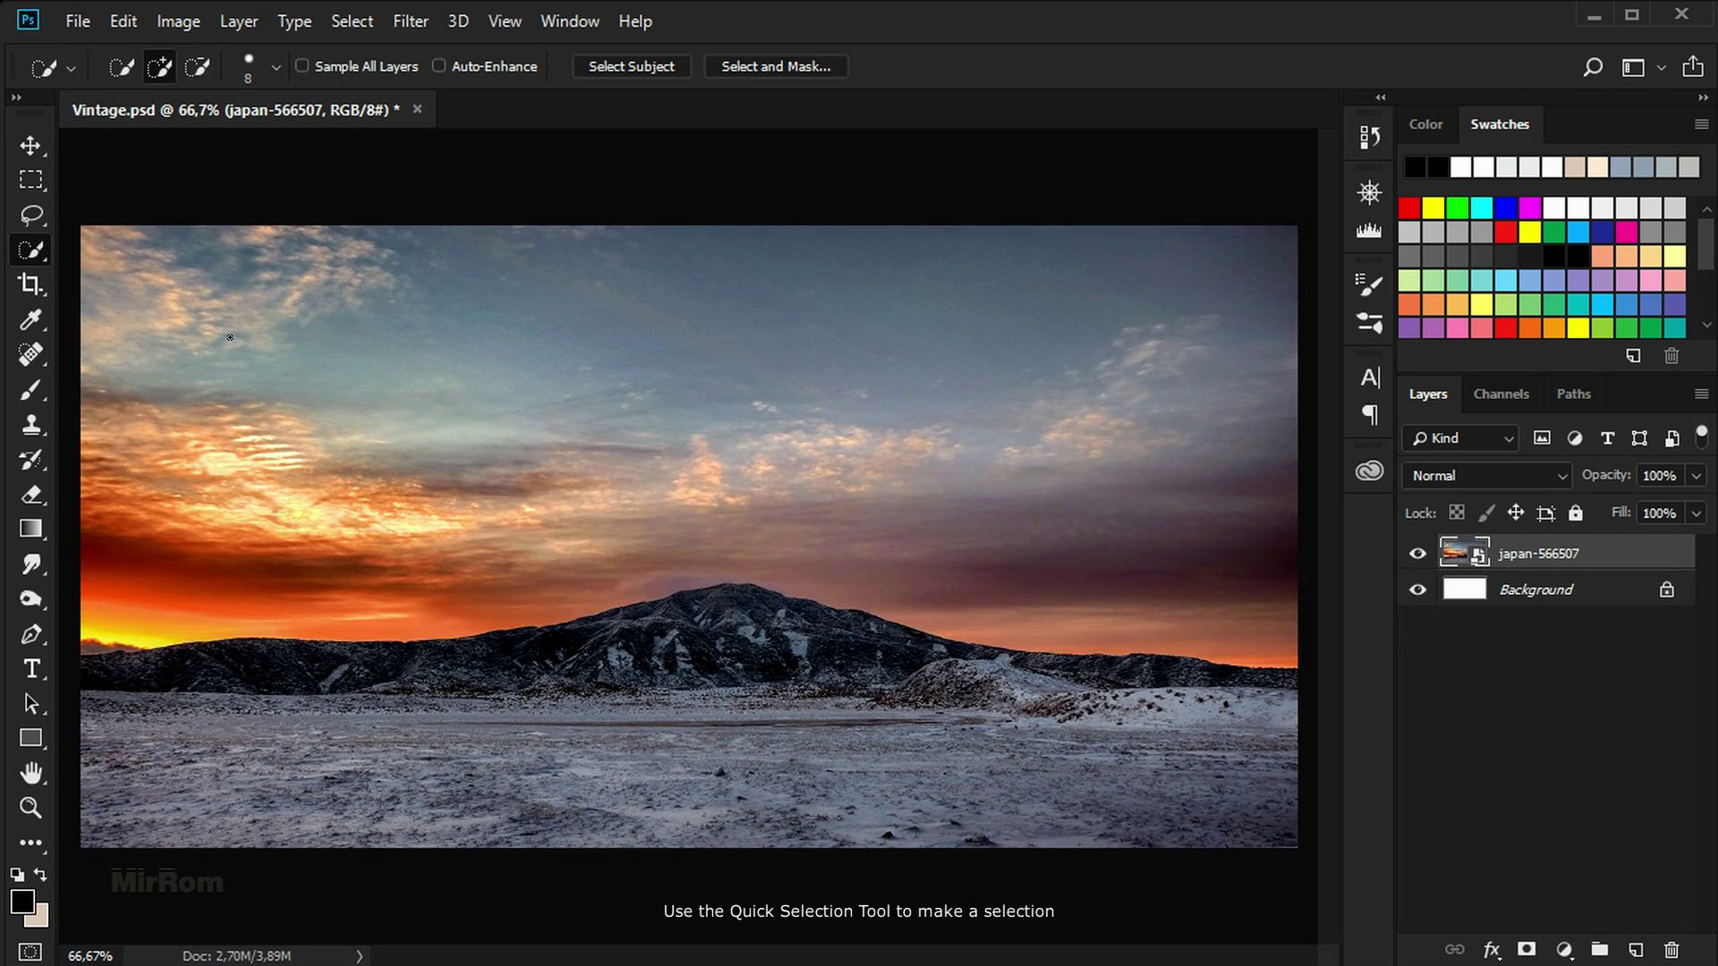
{"action": "mouse_move", "coordinate": [263, 383]}
{"action": "left_mouse_down"}
{"action": "mouse_move", "coordinate": [572, 428]}
{"action": "mouse_move", "coordinate": [928, 414]}
{"action": "mouse_move", "coordinate": [1036, 479]}
{"action": "mouse_move", "coordinate": [449, 537]}
{"action": "mouse_move", "coordinate": [93, 637]}
{"action": "left_mouse_up"}
{"action": "key", "text": "bracketright"}
{"action": "key", "text": "bracketright"}
{"action": "key", "text": "bracketright"}
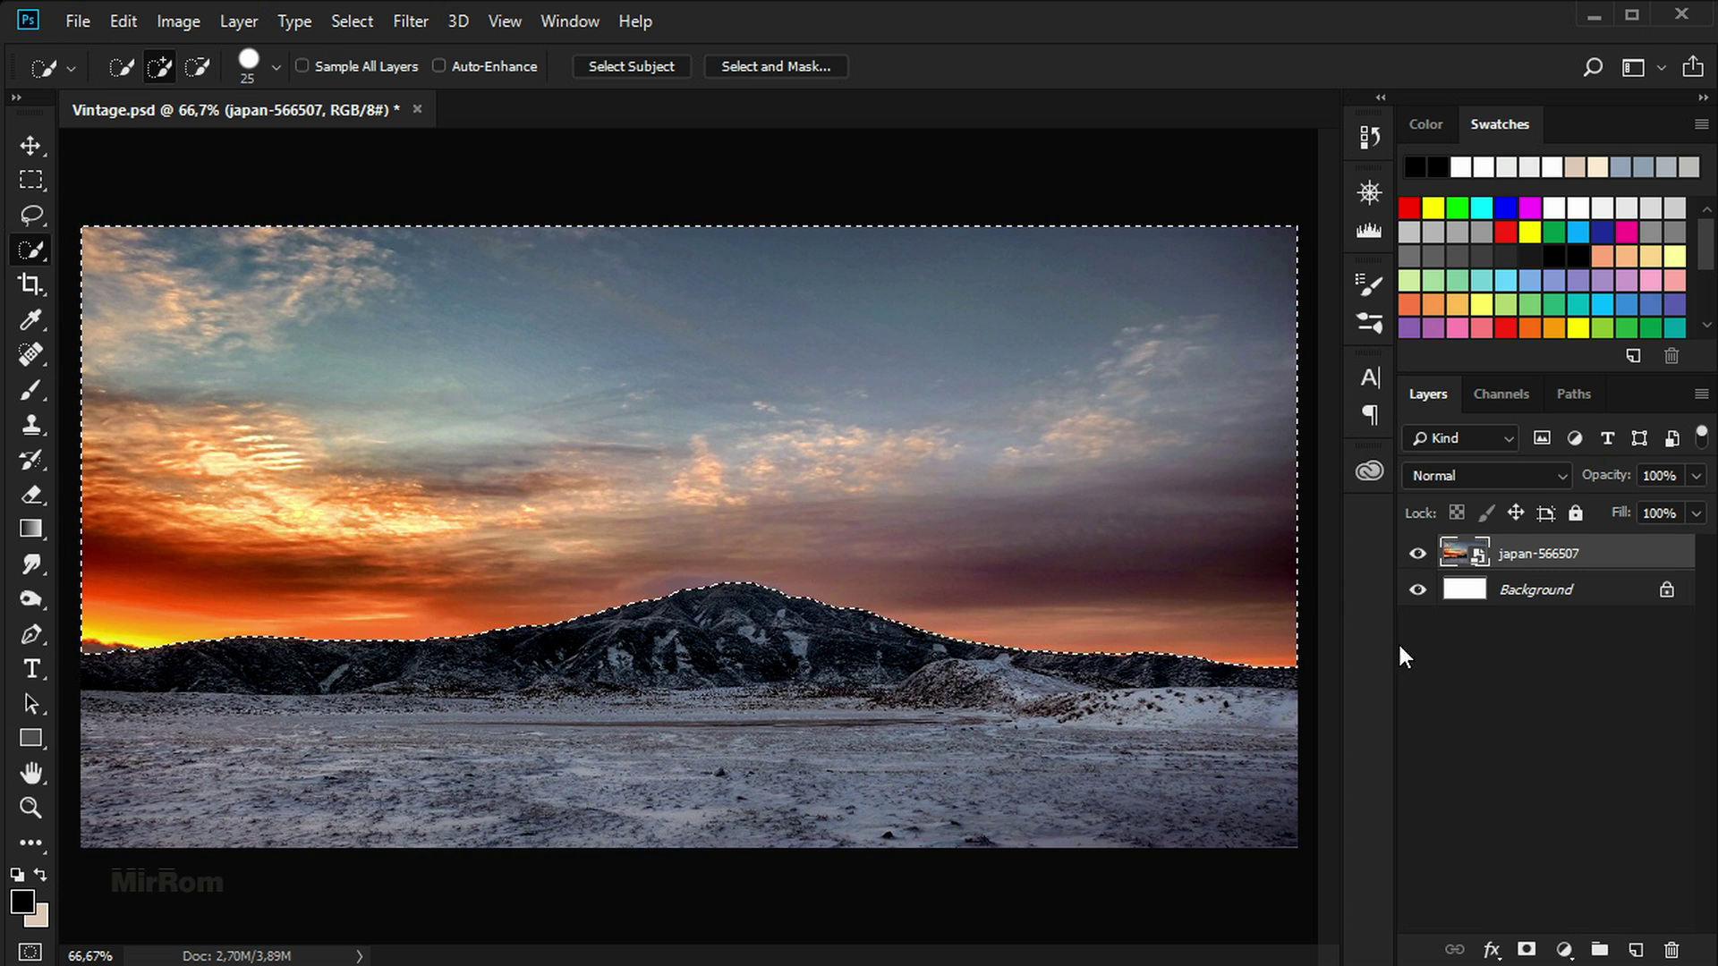
Add a layer mask, invert it to hide the sky, then make Background the active layer
{"action": "left_click", "coordinate": [1527, 949]}
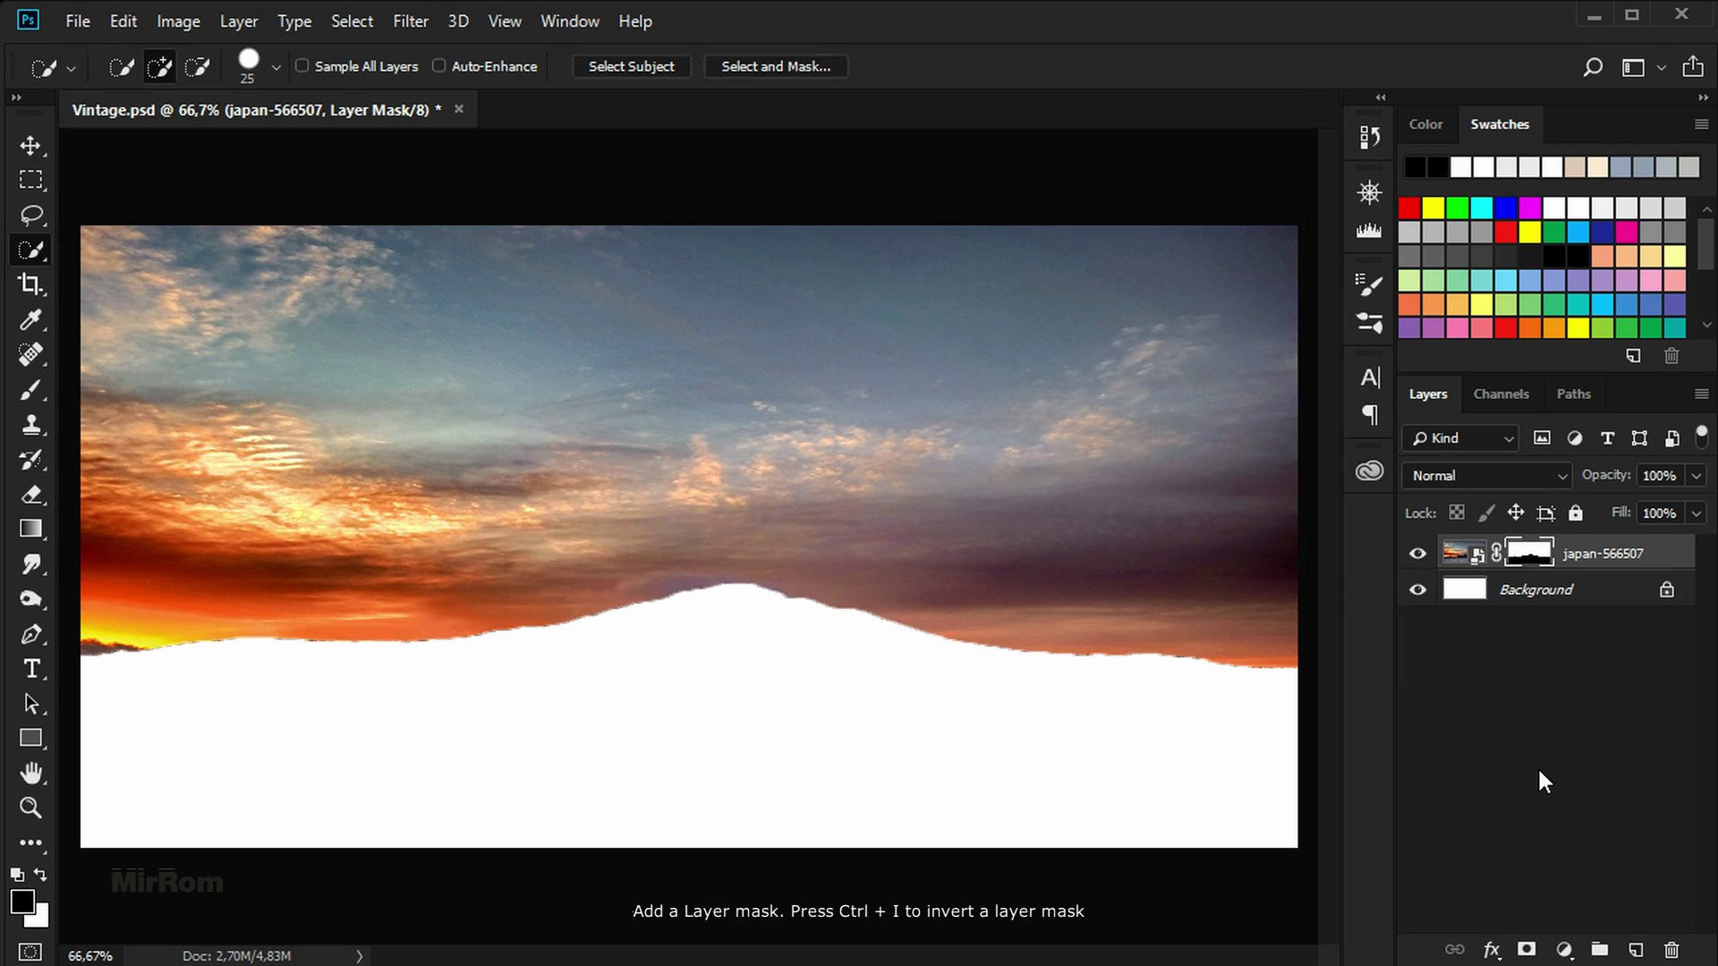
{"action": "key", "text": "ctrl+i"}
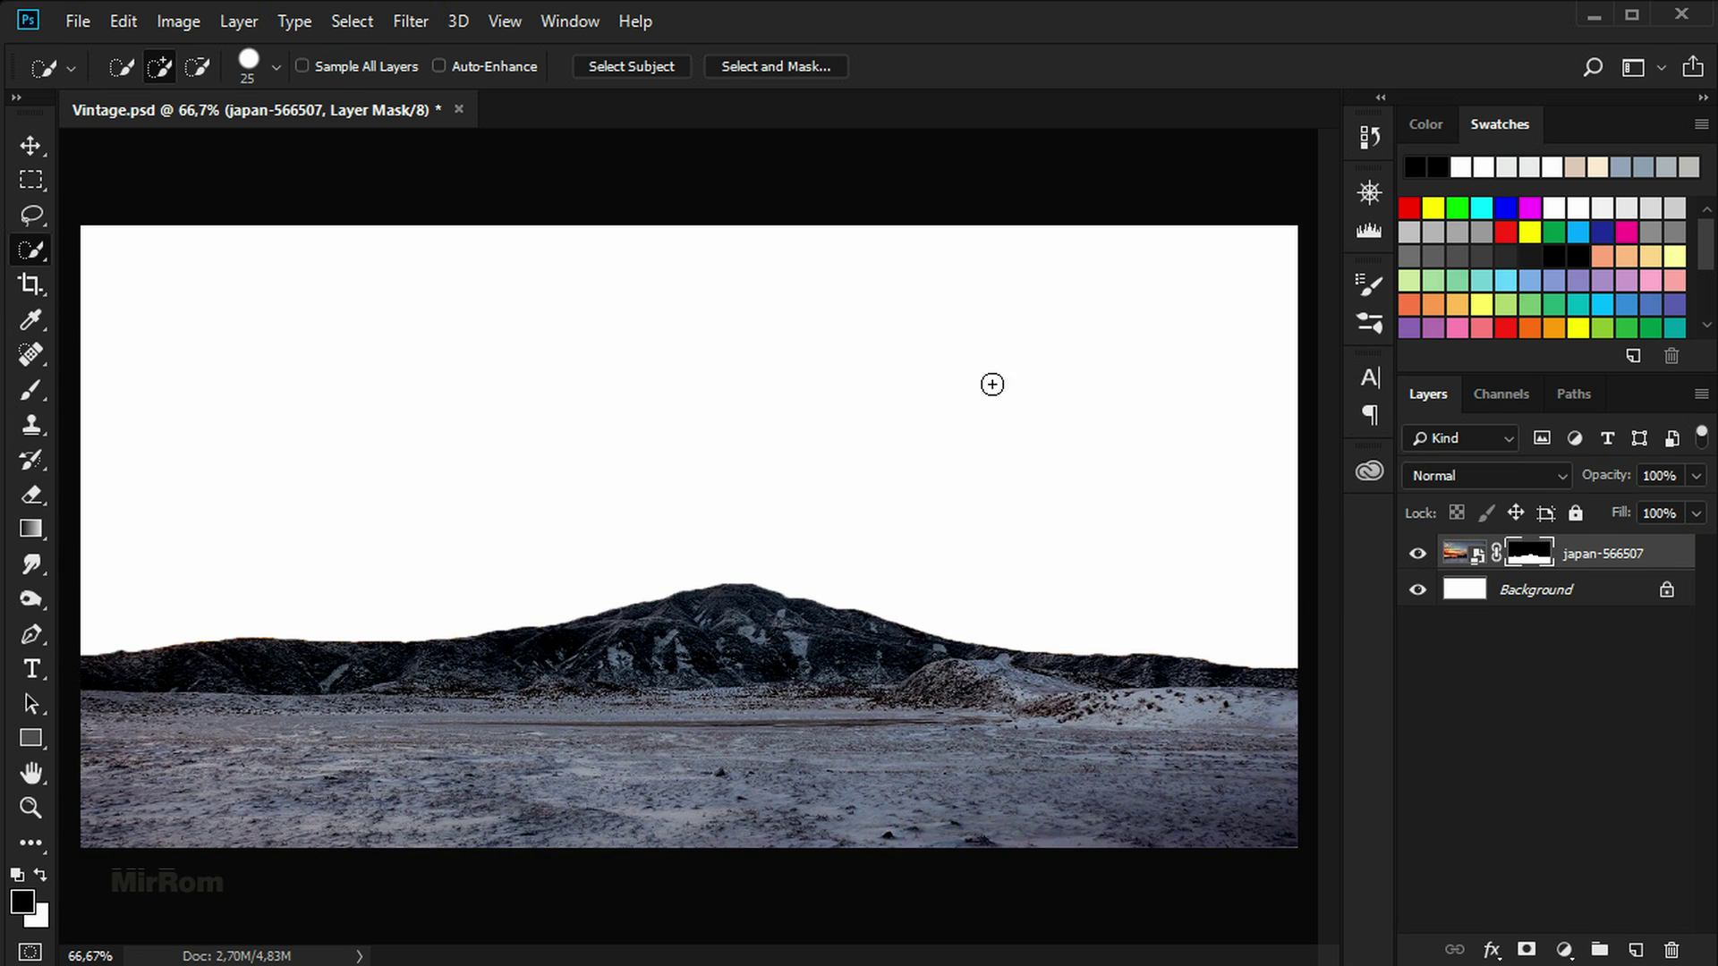
{"action": "key", "text": "v"}
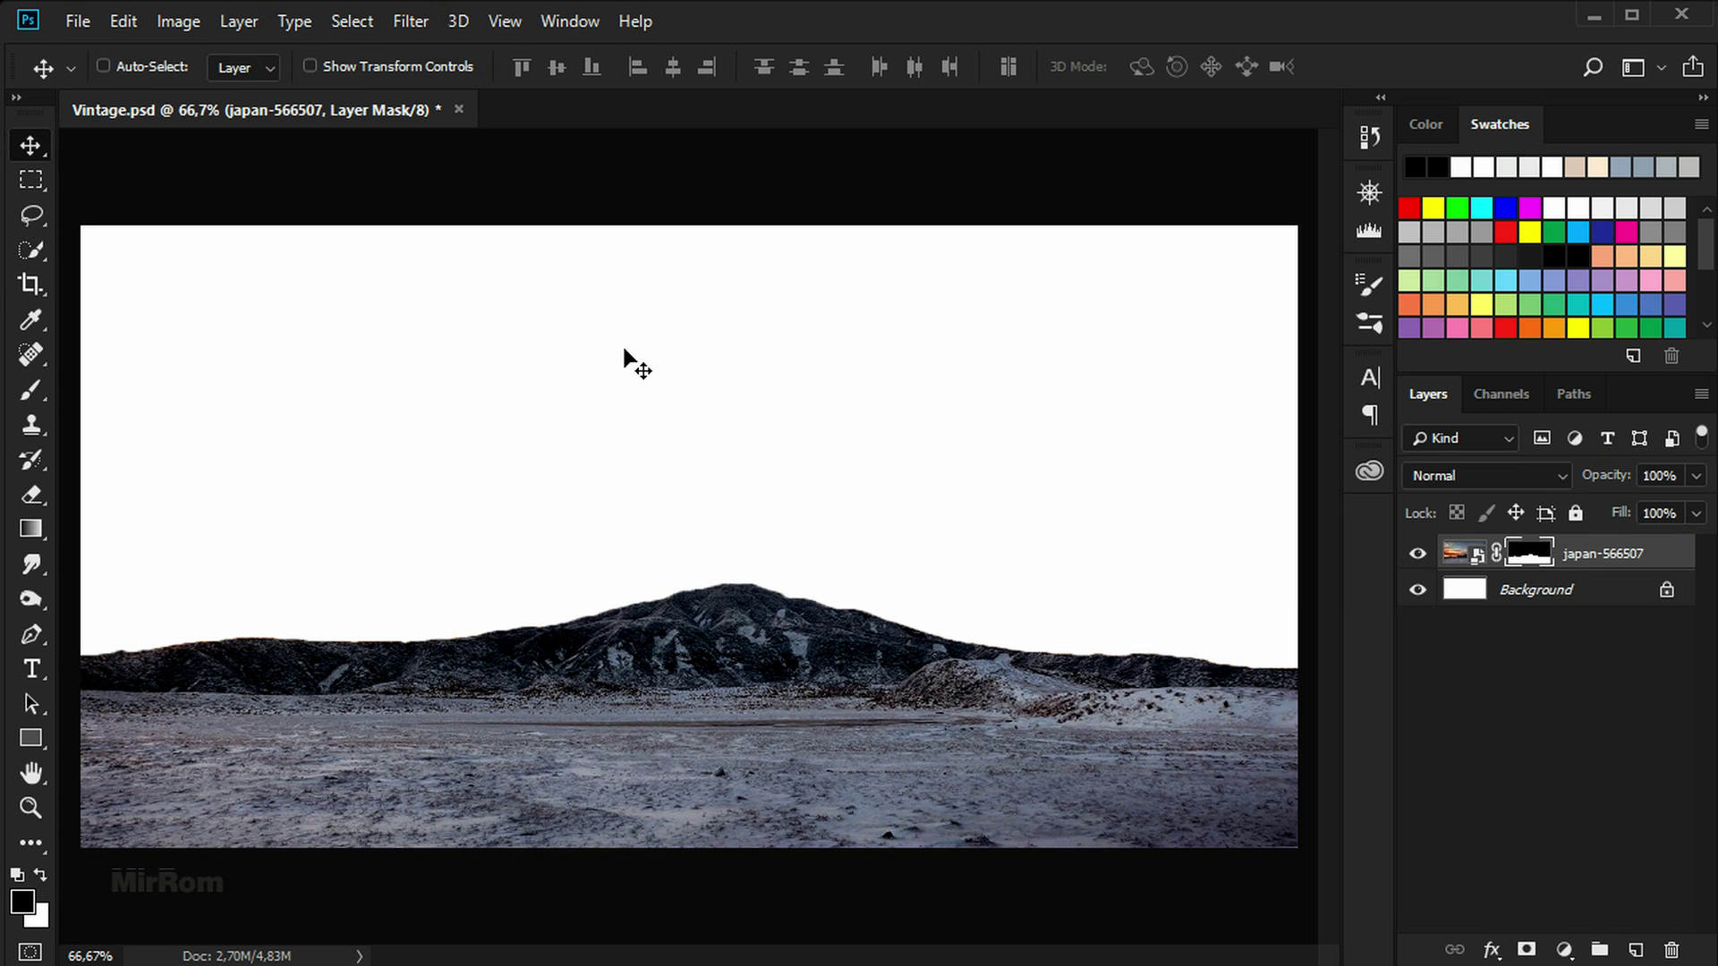
{"action": "left_click", "coordinate": [1621, 596]}
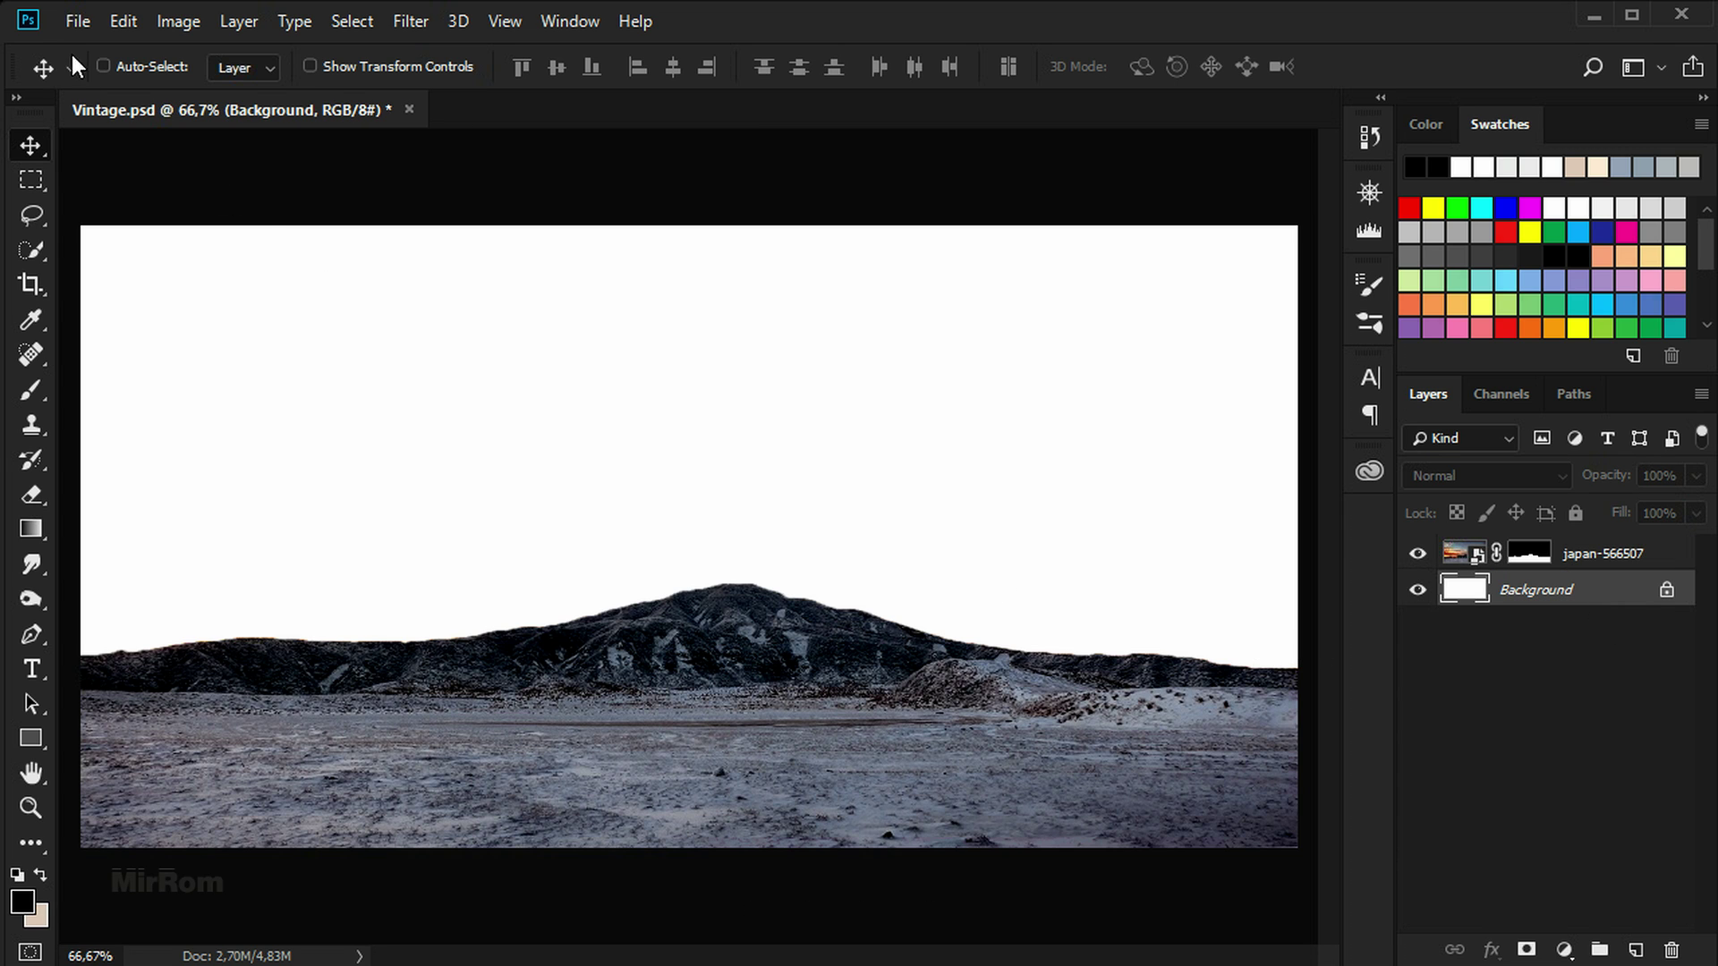
Place the desert-3024015_1920 photo as an embedded layer
{"action": "key", "text": "ctrl+minus"}
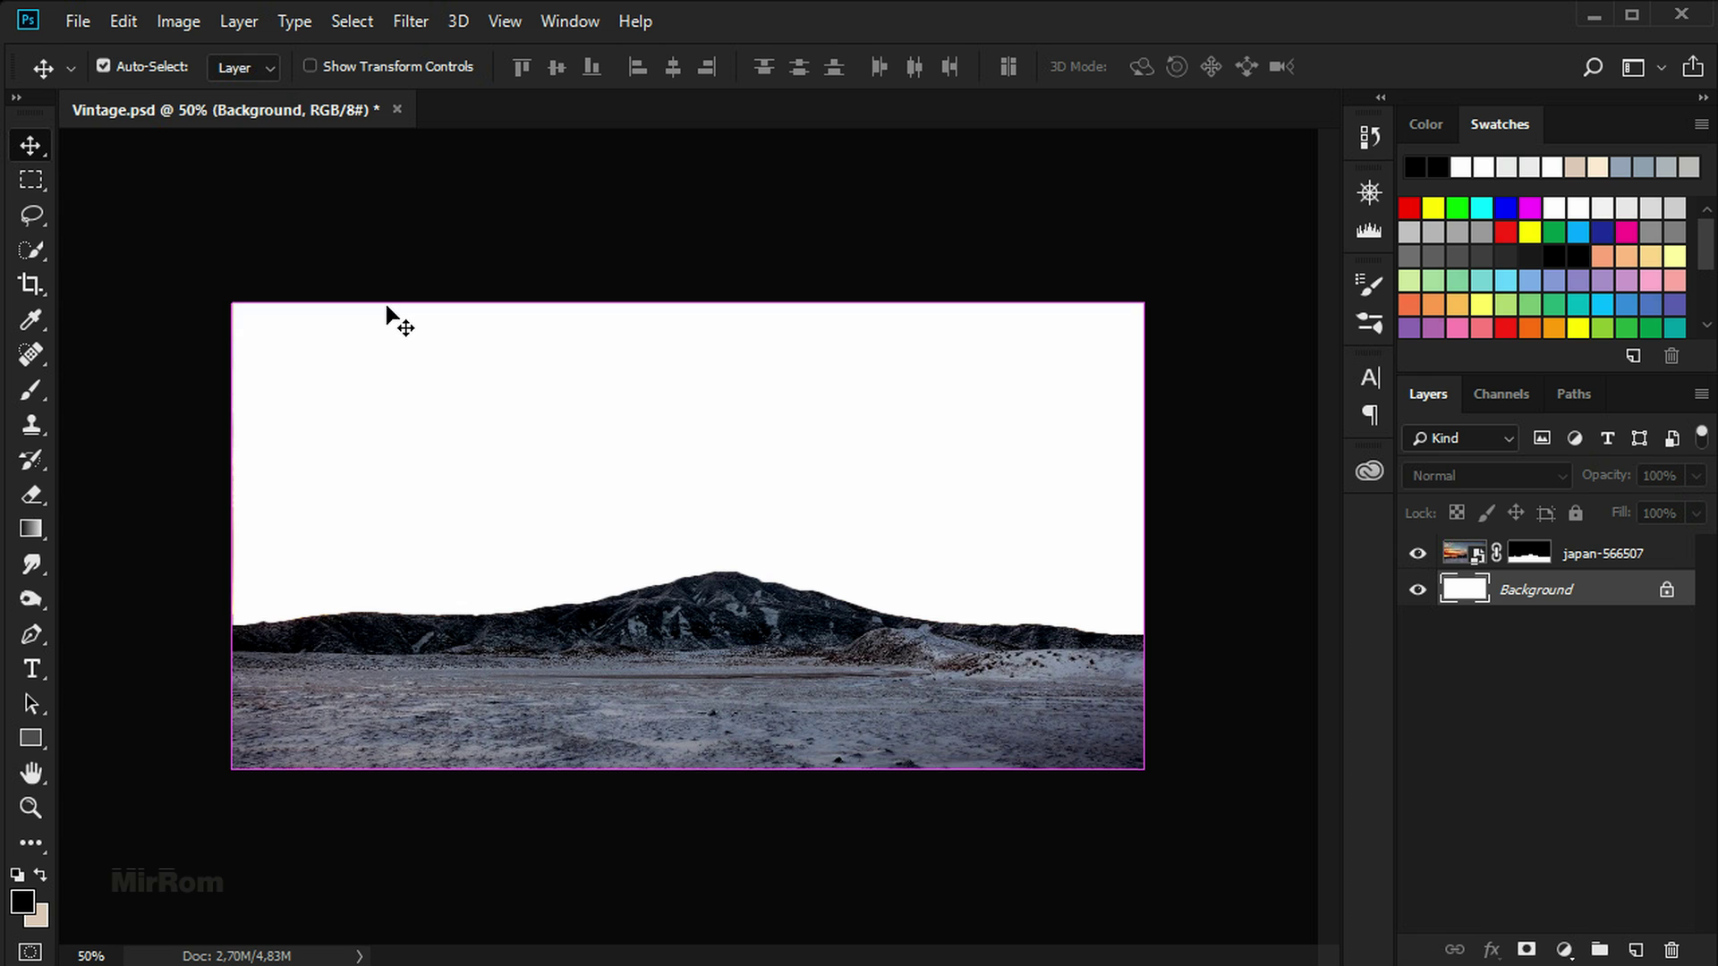
{"action": "left_click", "coordinate": [75, 23]}
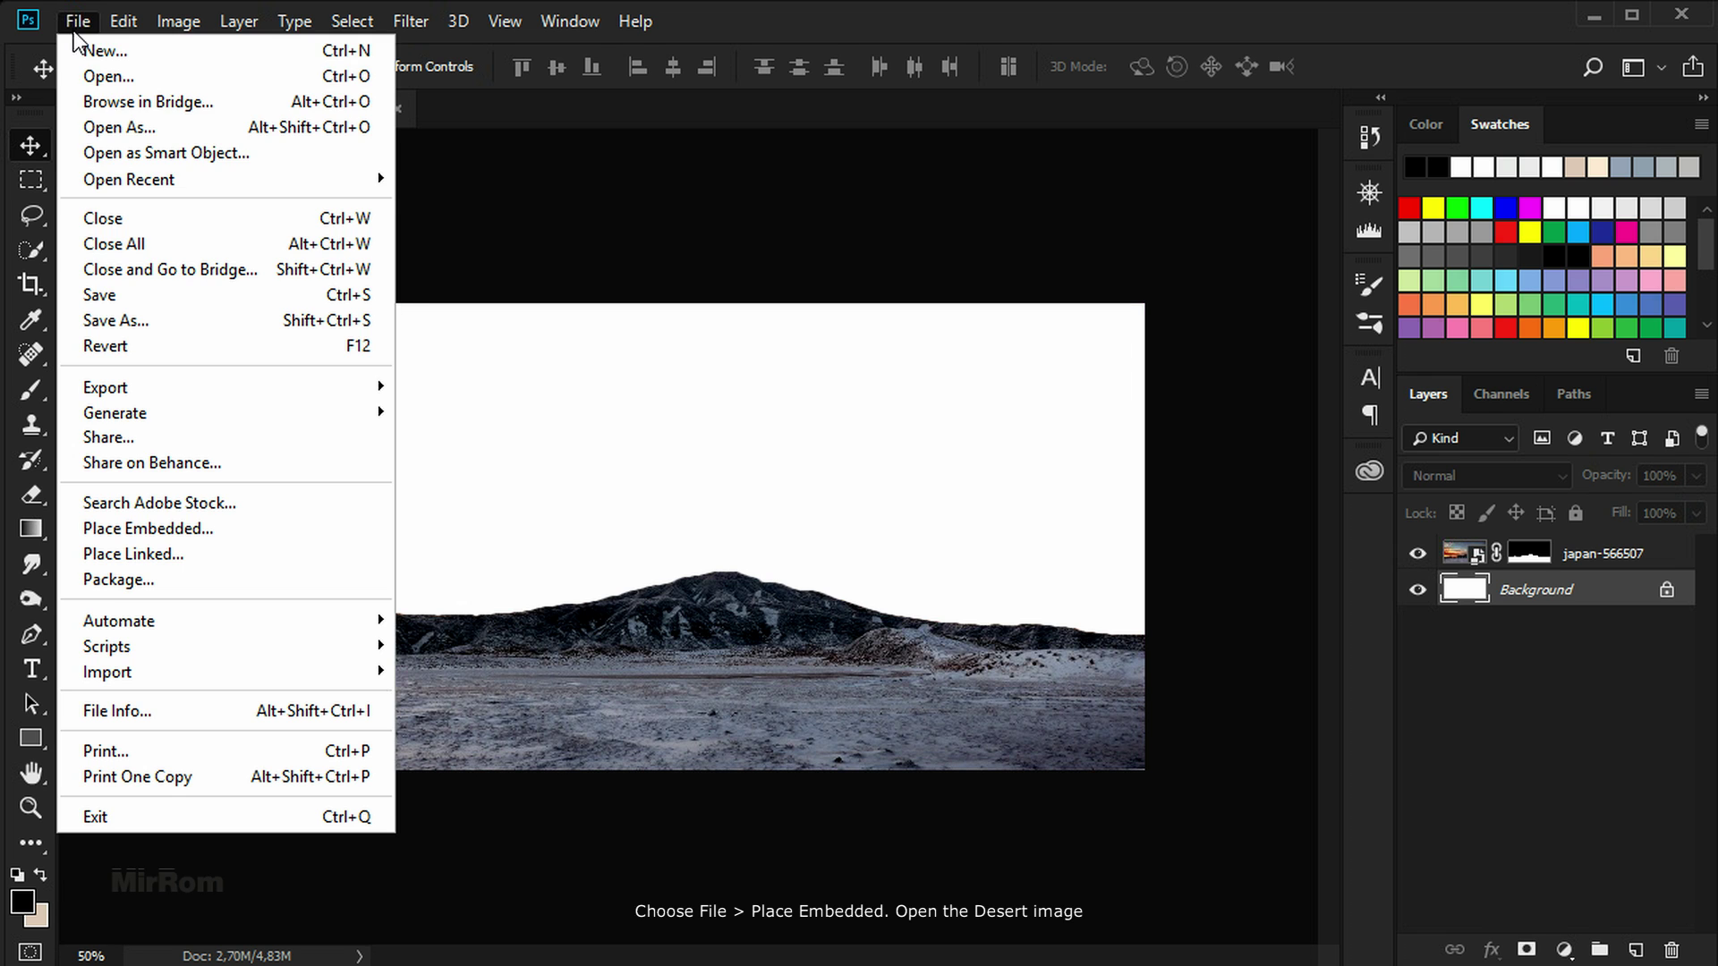
{"action": "left_click", "coordinate": [297, 535]}
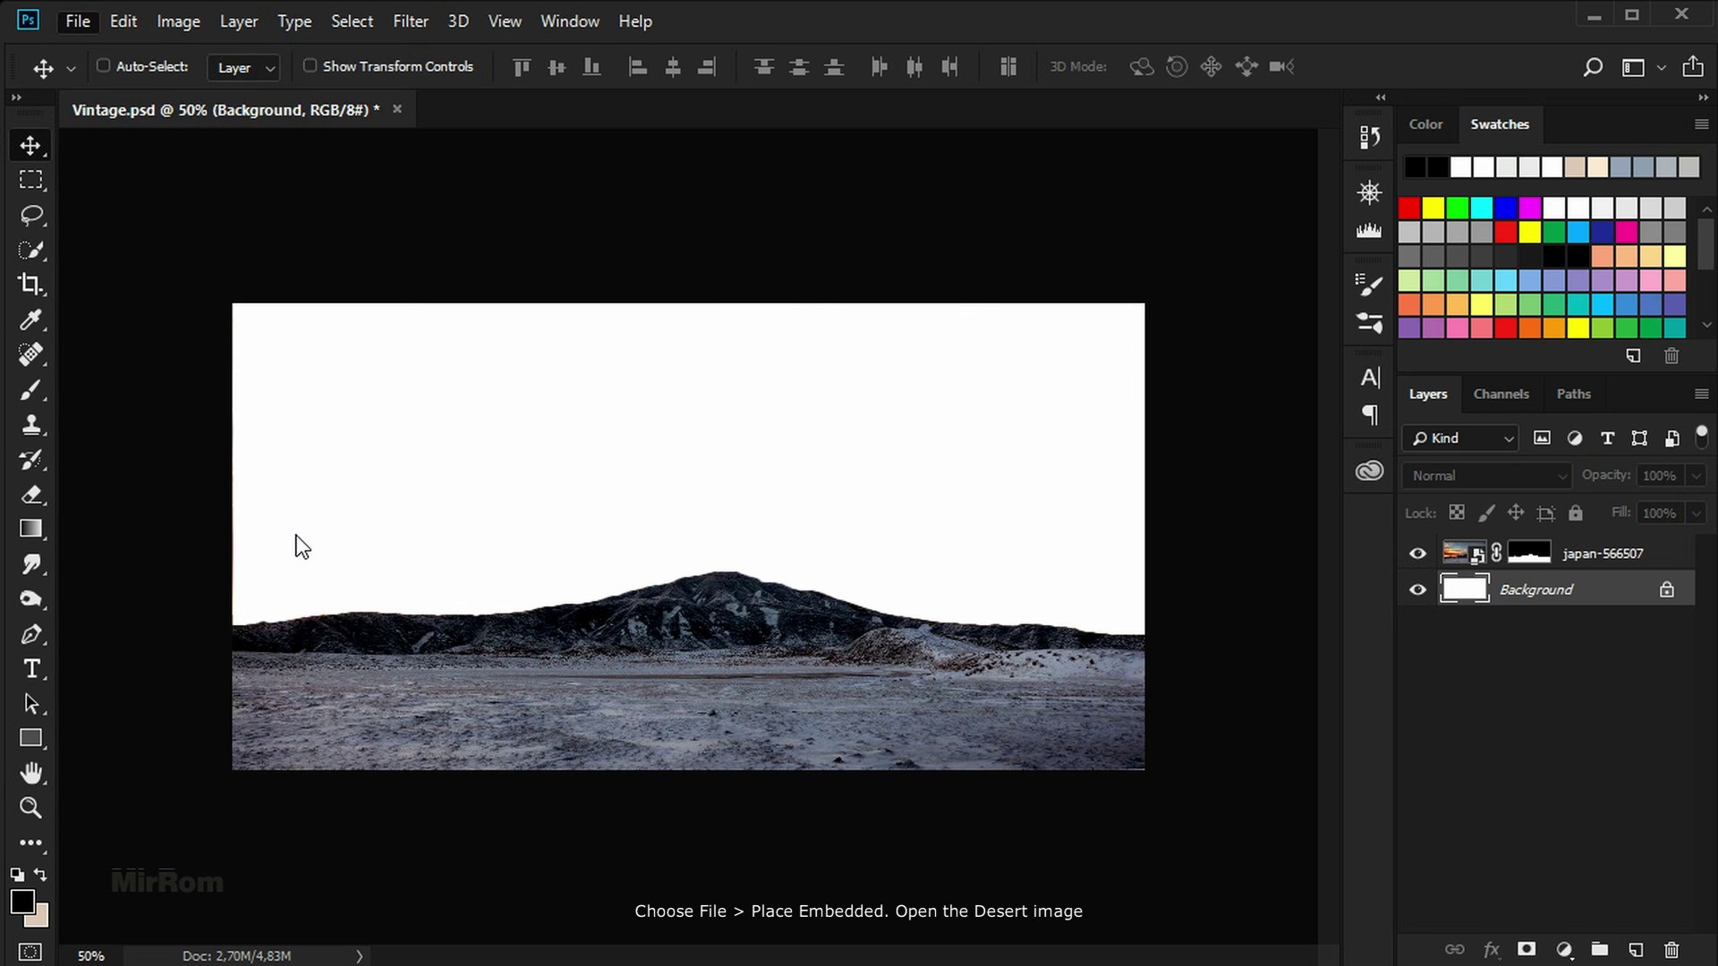
{"action": "left_click", "coordinate": [614, 254]}
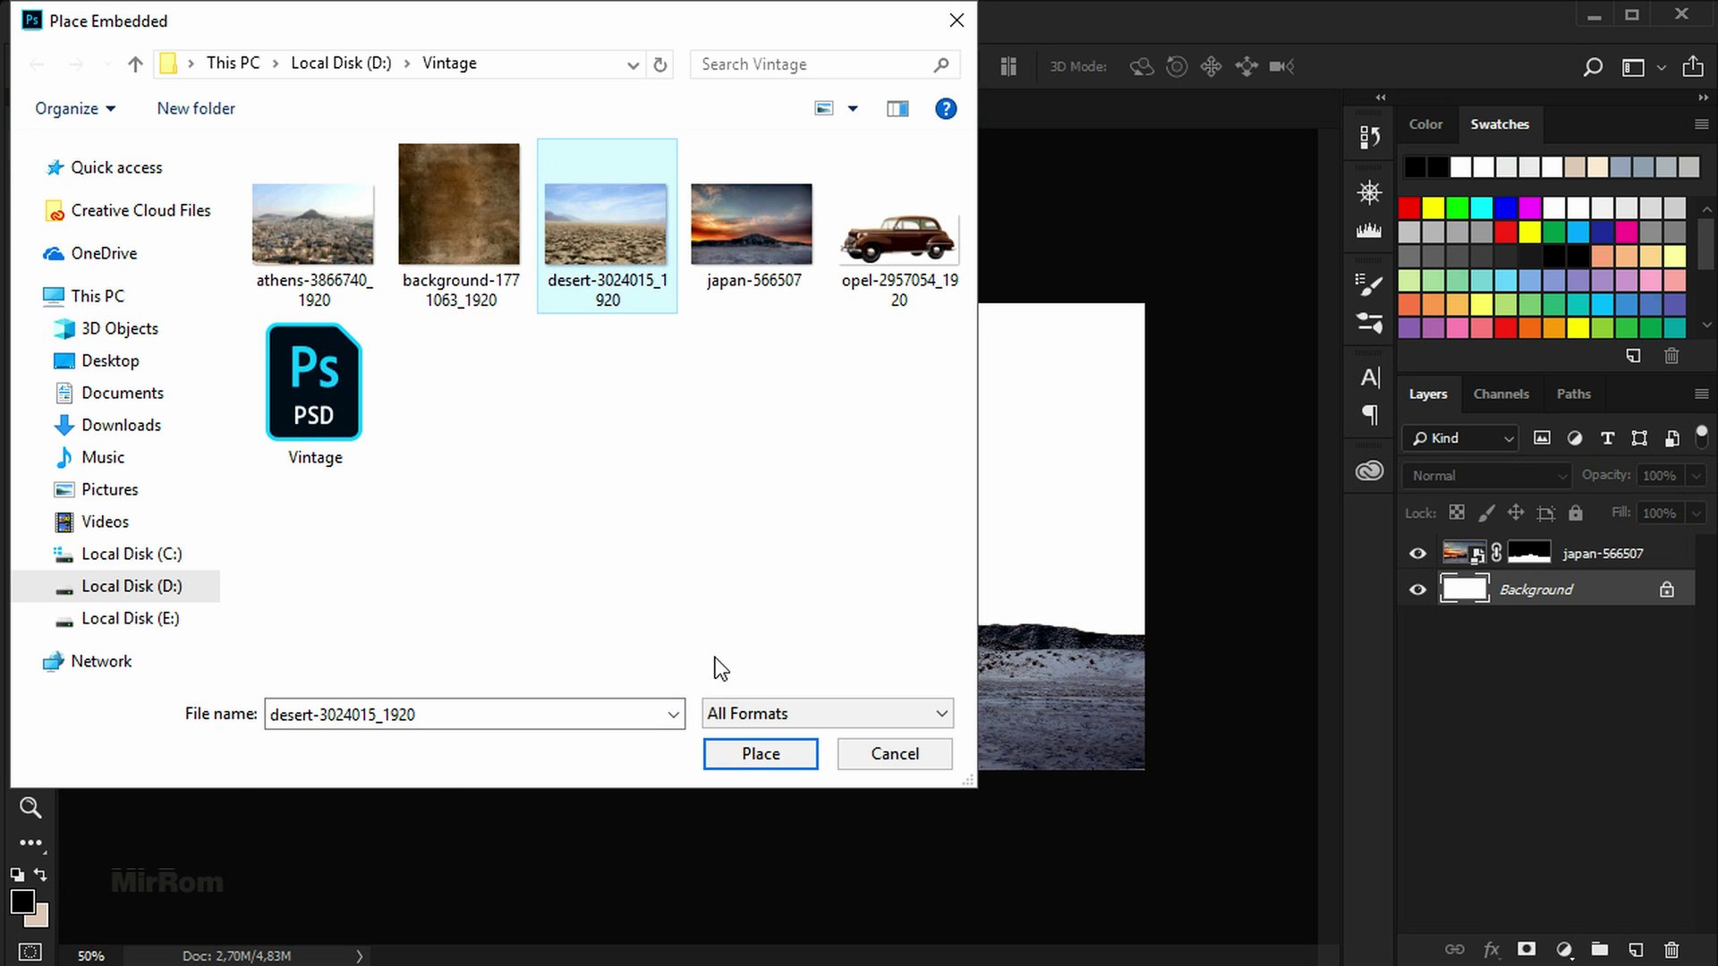
{"action": "left_click", "coordinate": [756, 756]}
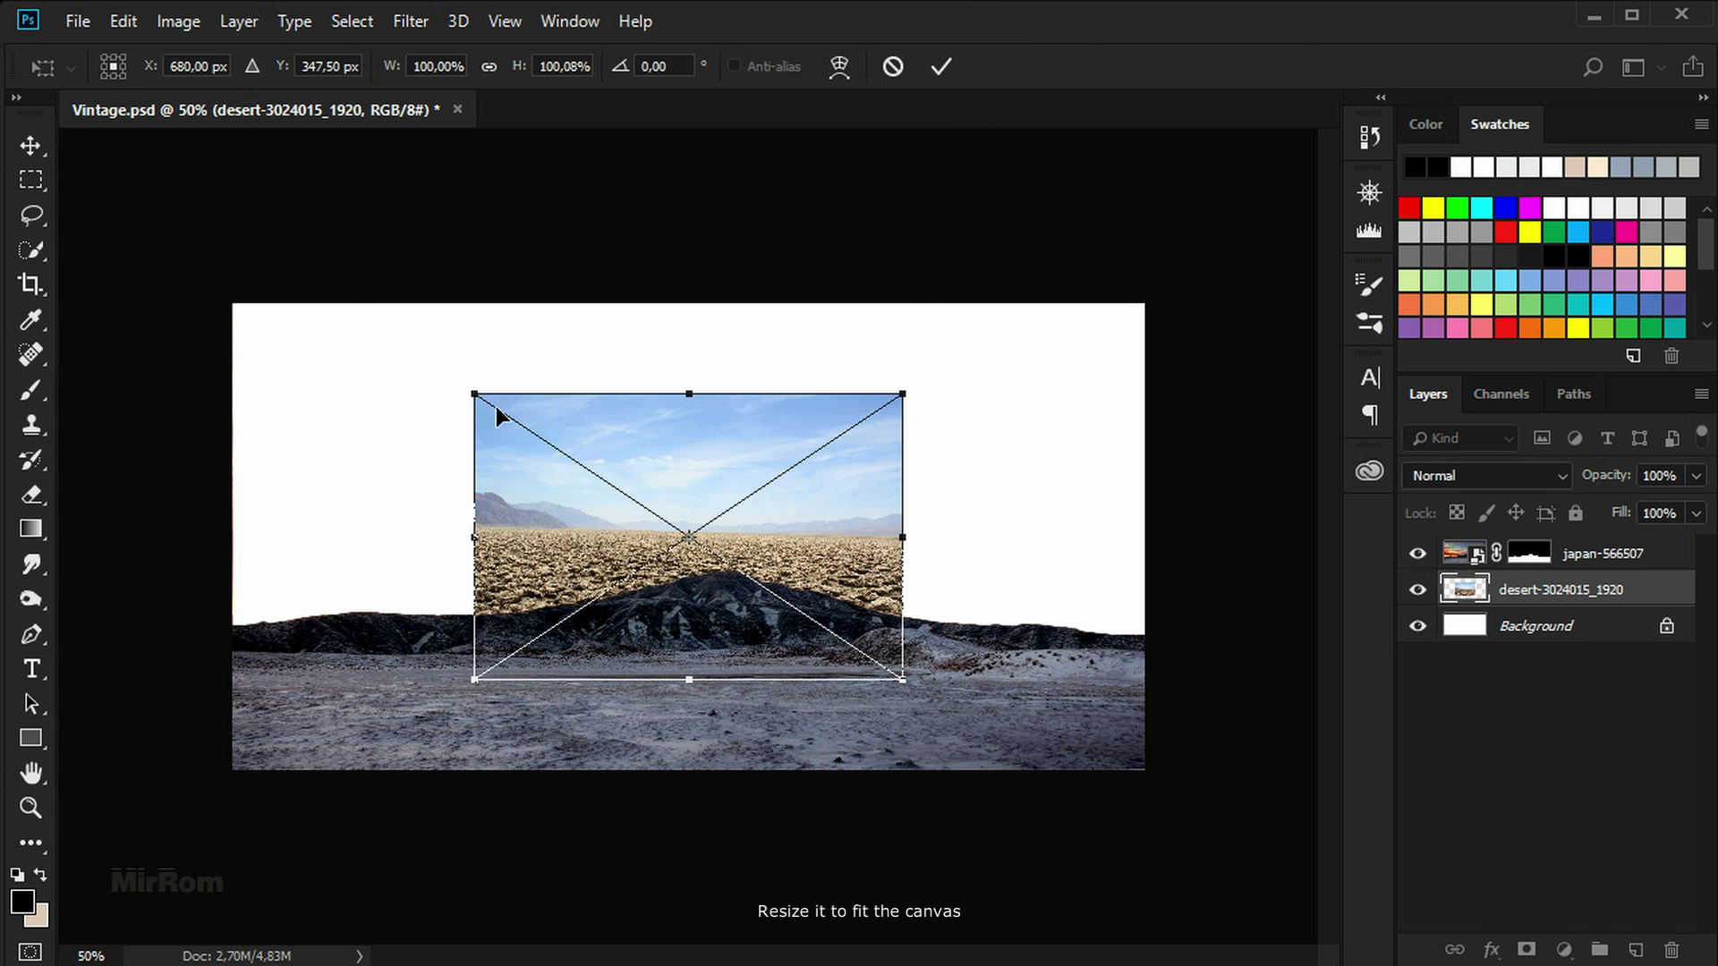
Scale and position the desert photo to cover the canvas and commit it
{"action": "left_click_drag", "start_coordinate": [474, 394], "coordinate": [219, 224]}
{"action": "left_click_drag", "start_coordinate": [902, 679], "coordinate": [1195, 875]}
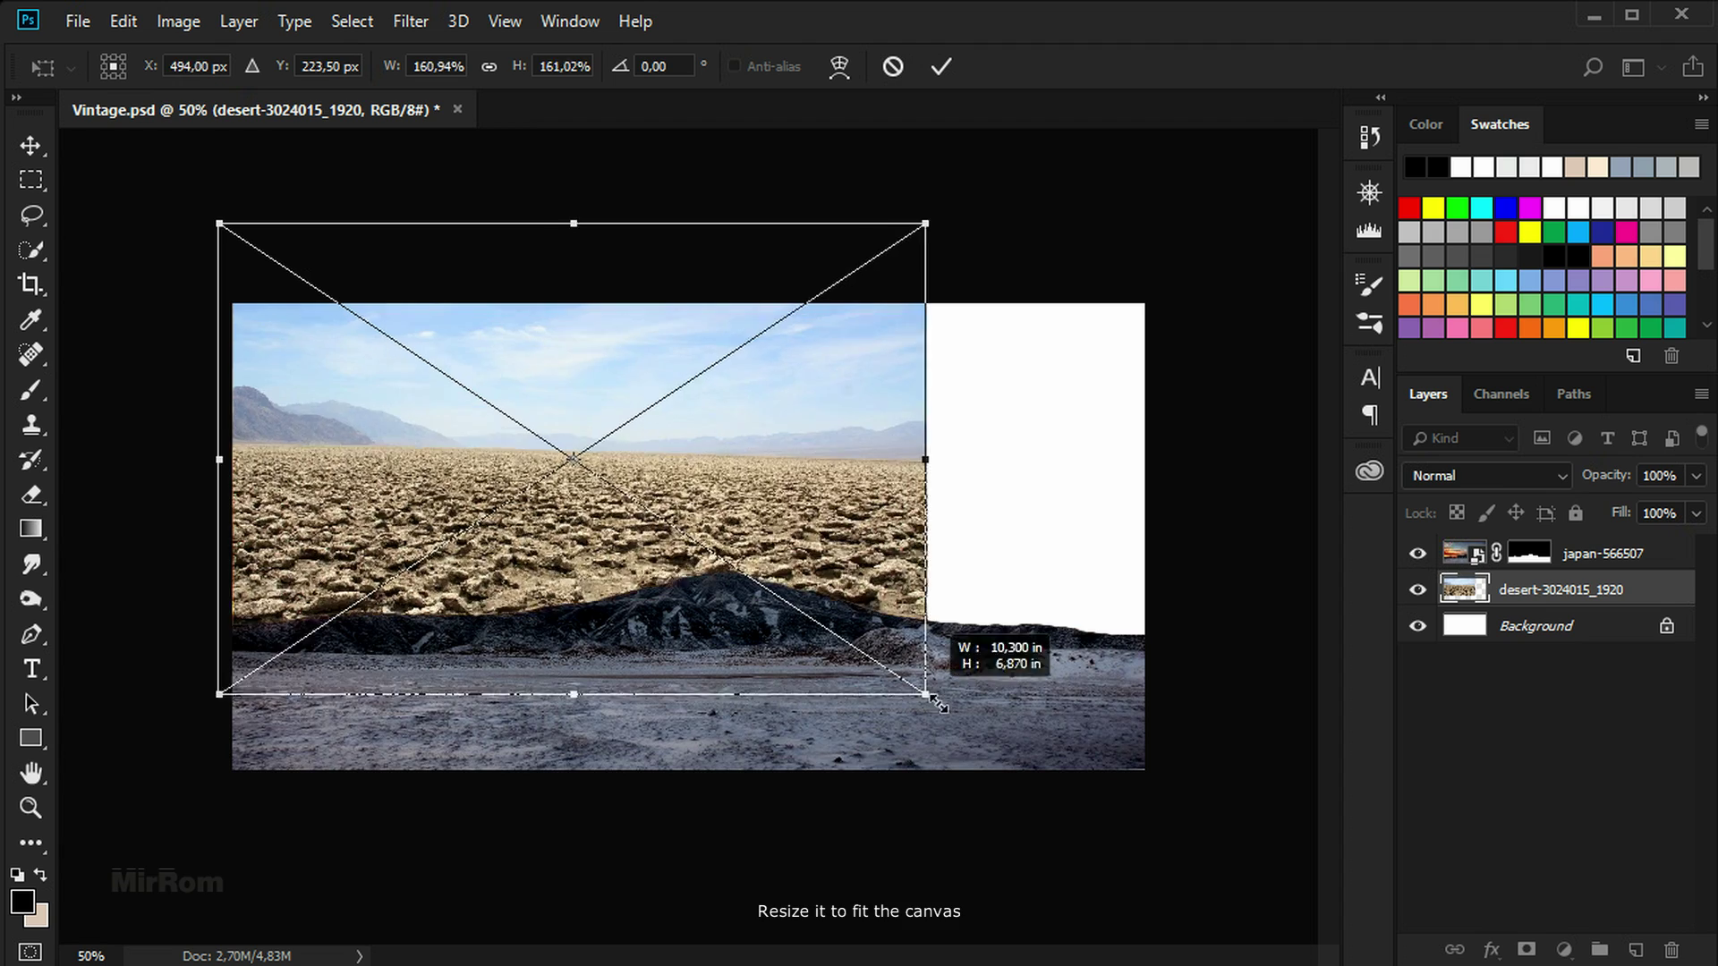
{"action": "left_click_drag", "start_coordinate": [1029, 590], "coordinate": [1047, 657]}
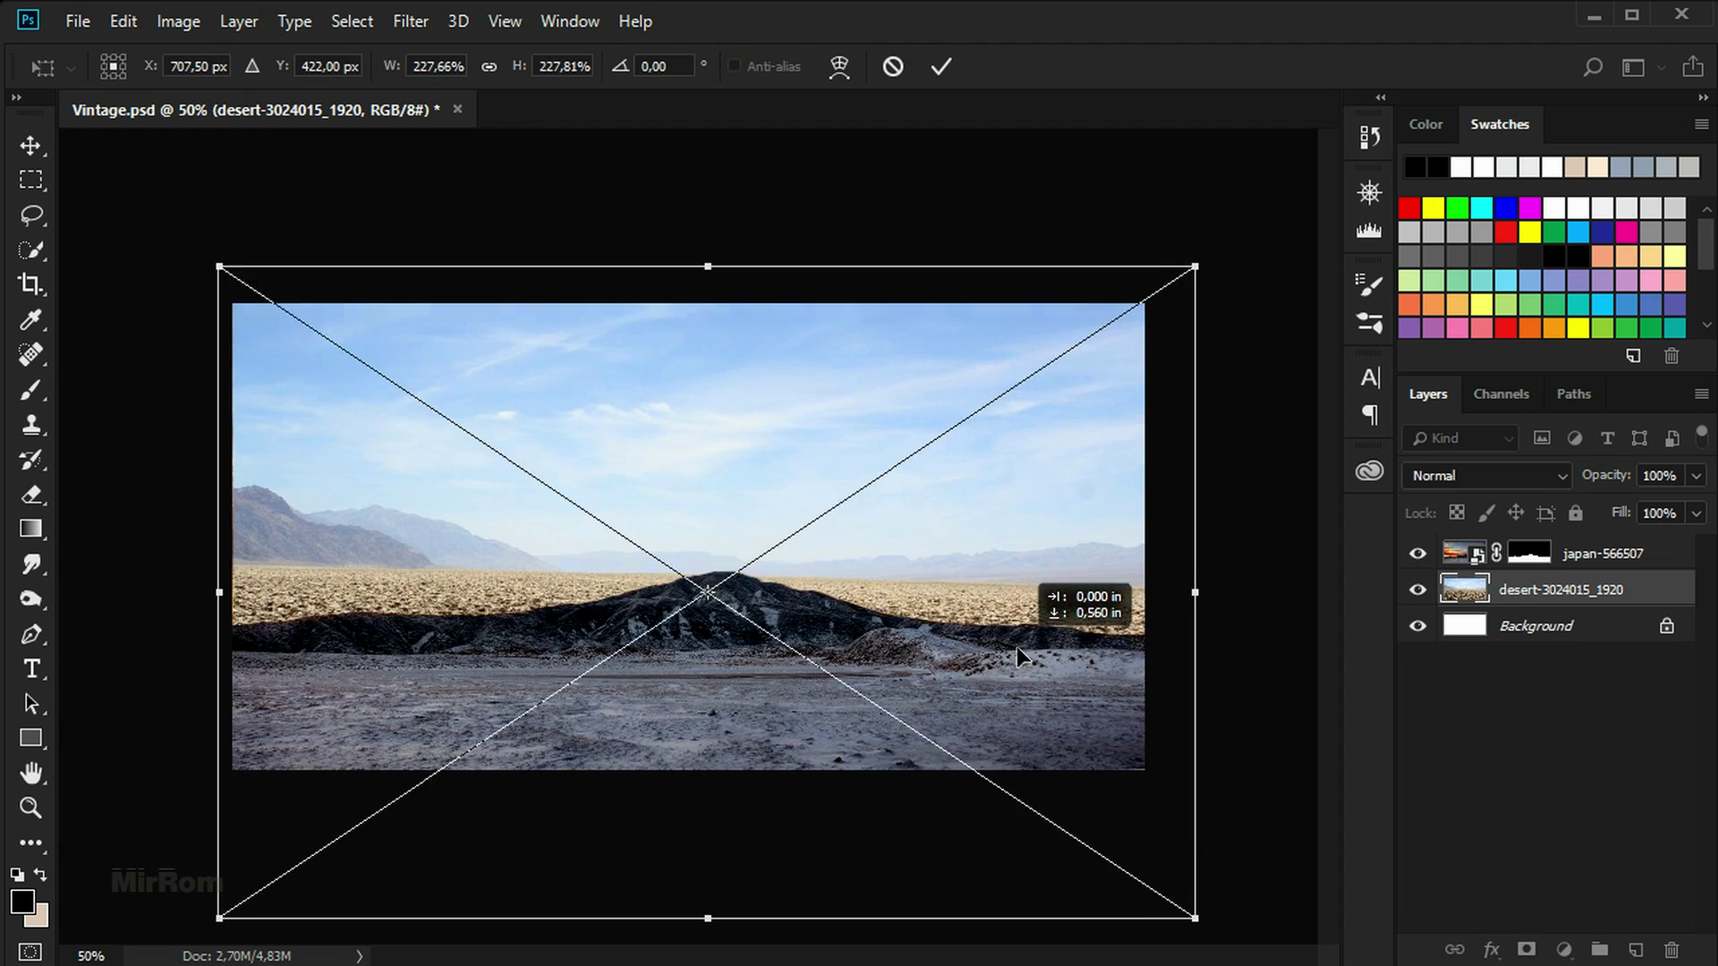
{"action": "left_click_drag", "start_coordinate": [1197, 289], "coordinate": [1277, 237]}
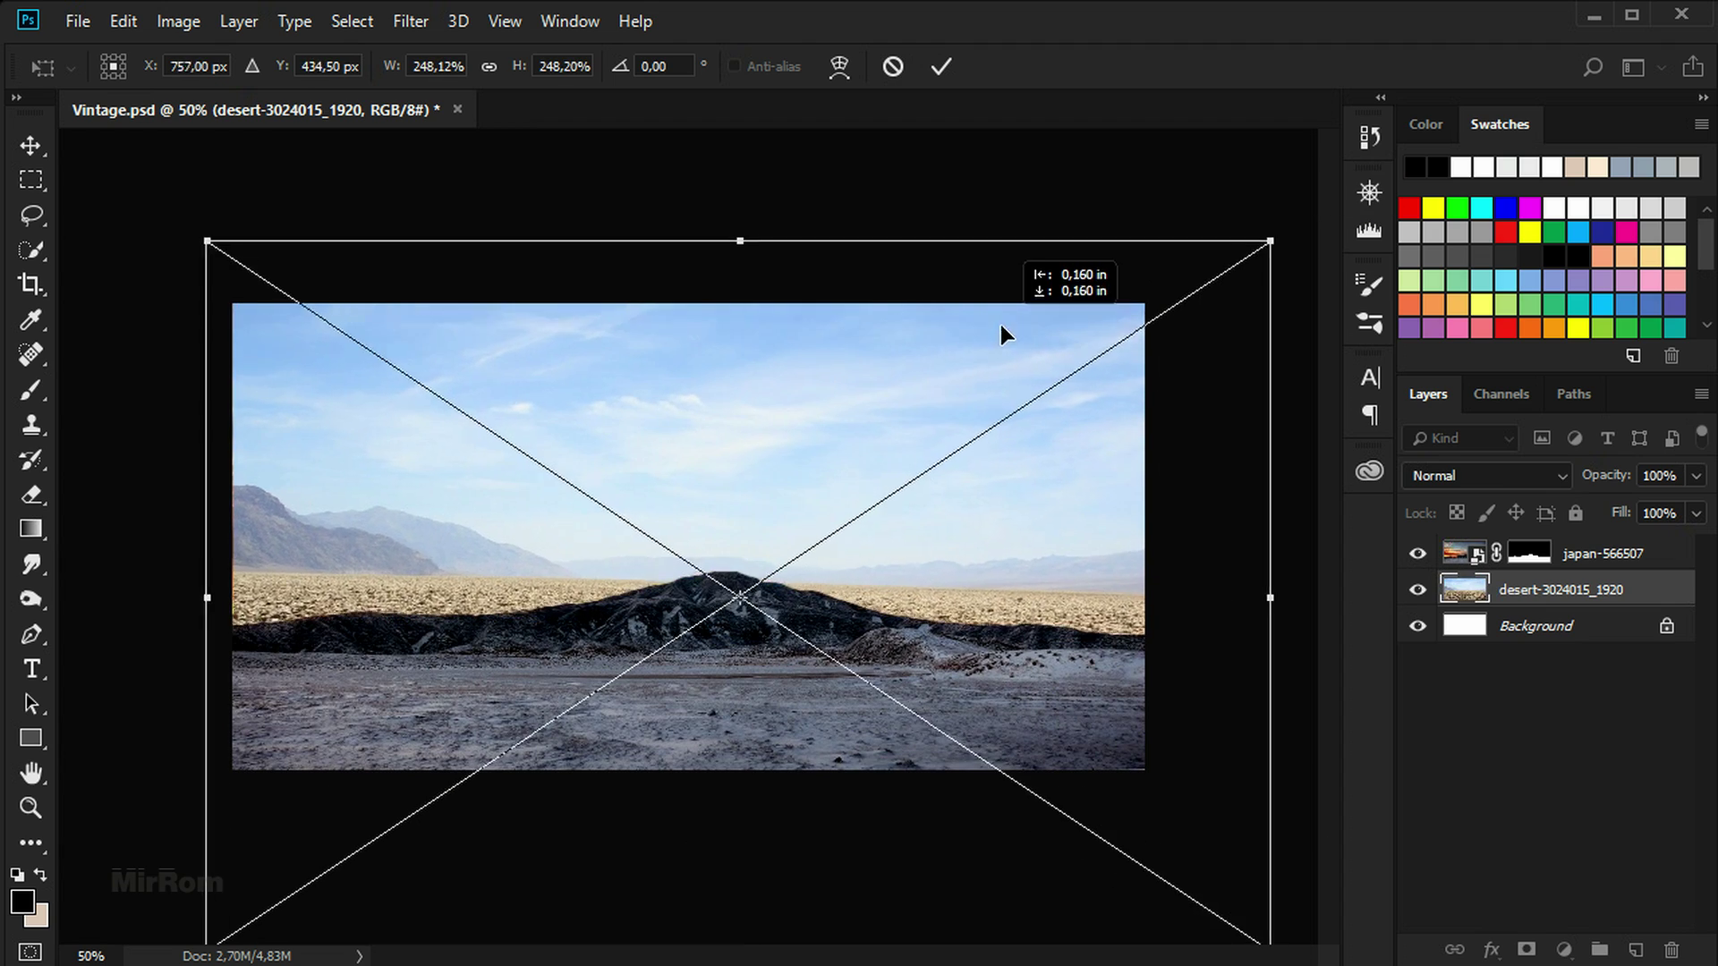
{"action": "left_click_drag", "start_coordinate": [1001, 324], "coordinate": [992, 348]}
{"action": "left_click_drag", "start_coordinate": [210, 268], "coordinate": [140, 227]}
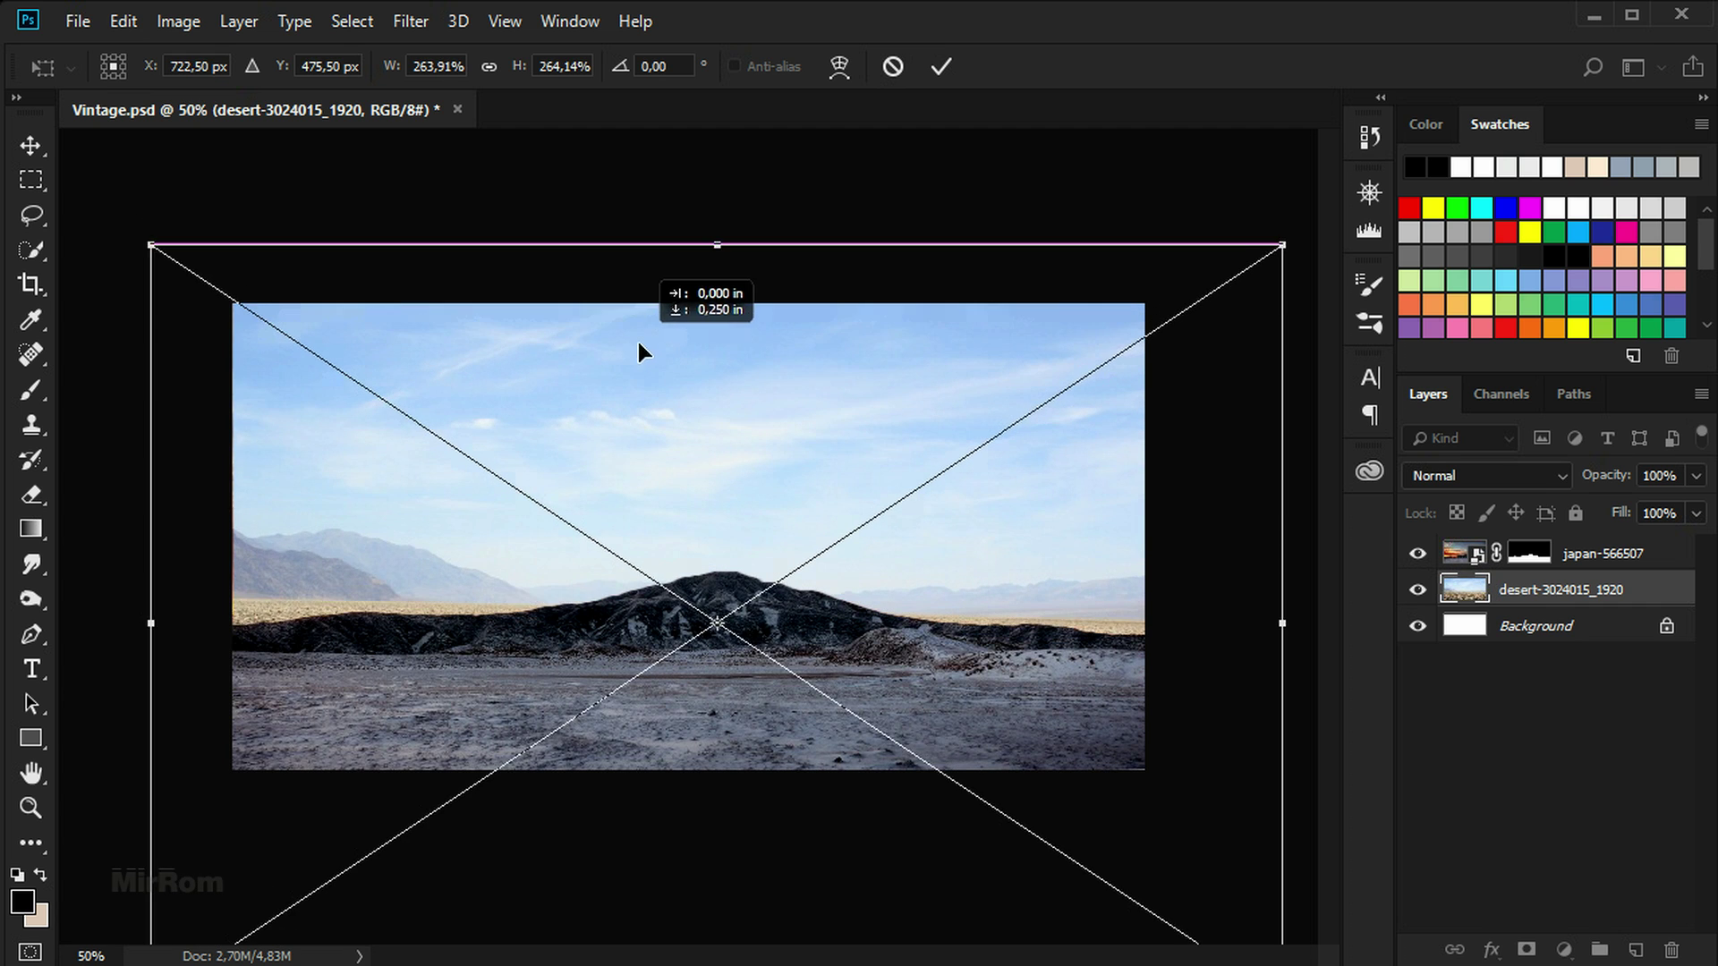
{"action": "left_click_drag", "start_coordinate": [638, 342], "coordinate": [689, 356]}
{"action": "left_click_drag", "start_coordinate": [728, 247], "coordinate": [729, 296]}
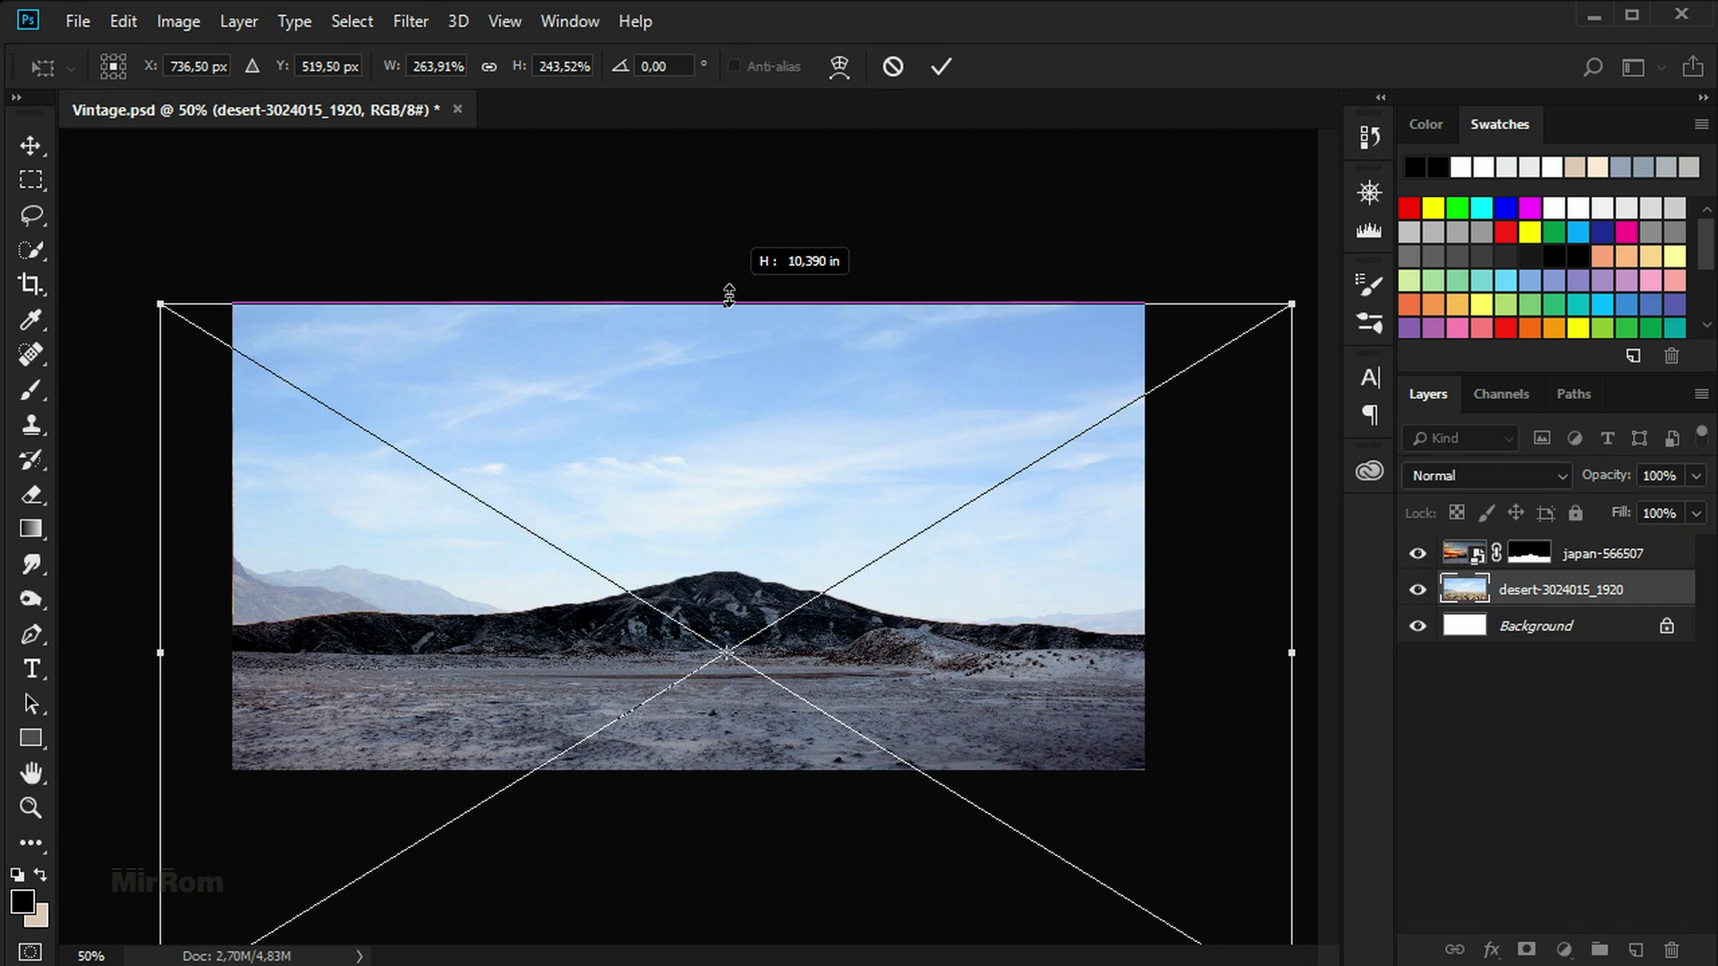
{"action": "left_click", "coordinate": [941, 67]}
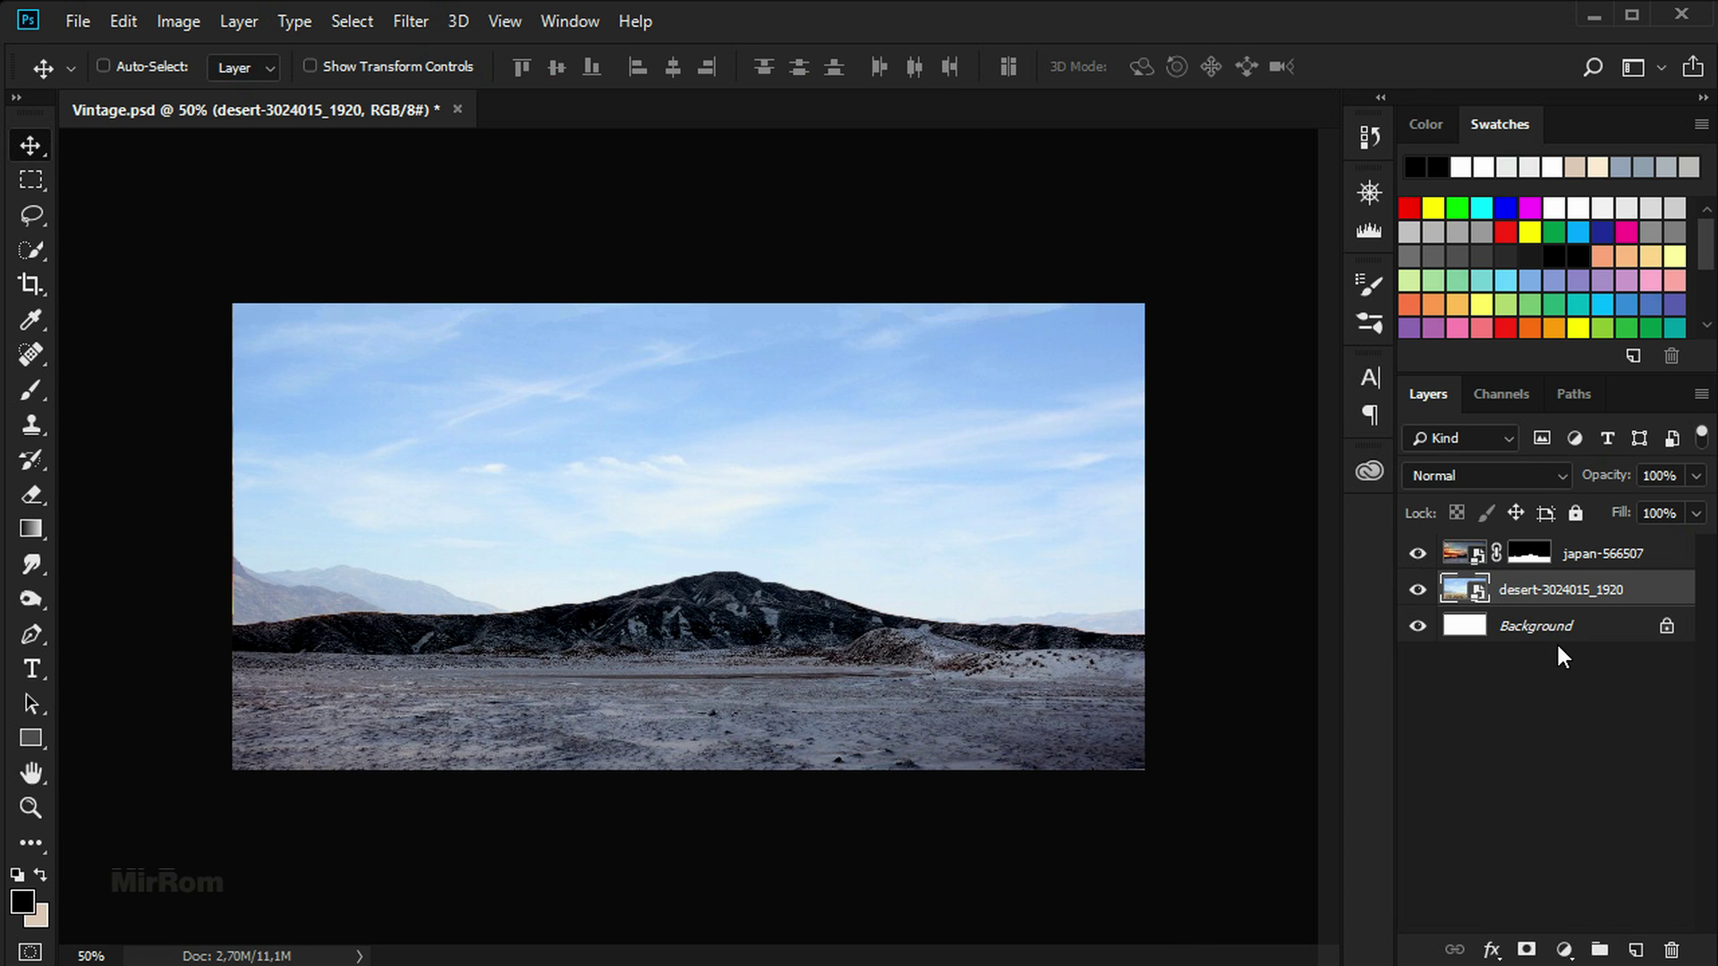
Rename the desert photo layer to 'Sky' and the japan-566507 layer to 'Desert'
{"action": "double_click", "coordinate": [1584, 587]}
{"action": "type", "text": "Sky"}
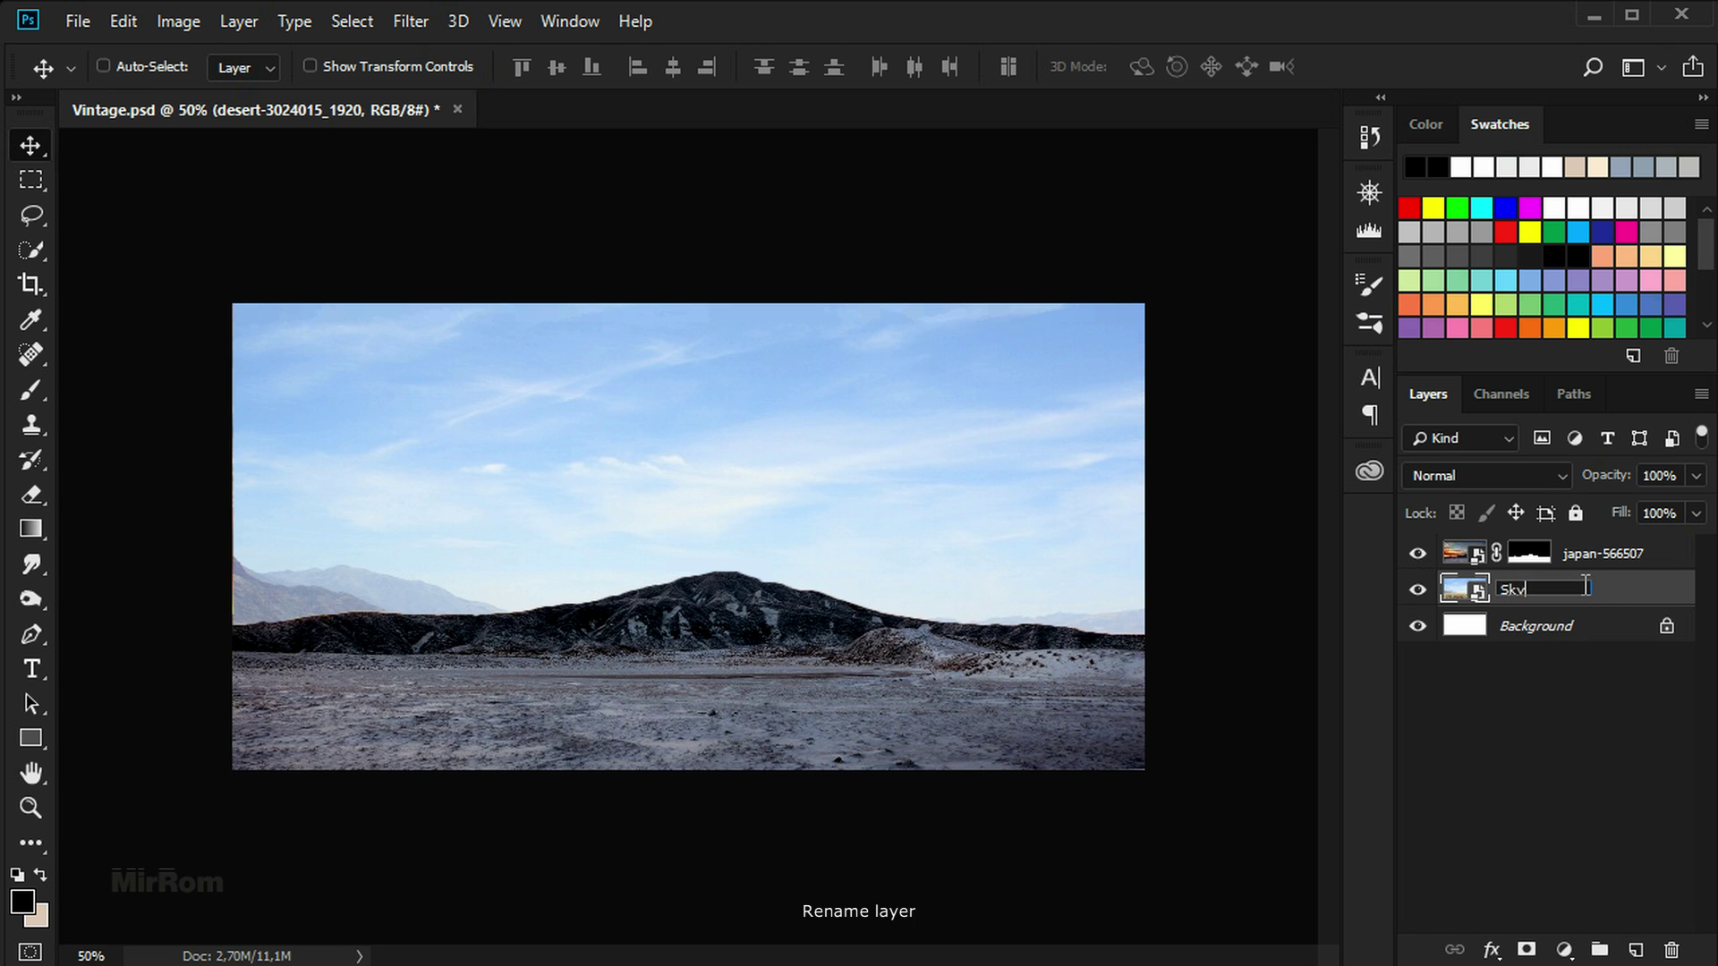
{"action": "key", "text": "Return"}
{"action": "double_click", "coordinate": [1591, 553]}
{"action": "type", "text": "Desert"}
{"action": "key", "text": "Return"}
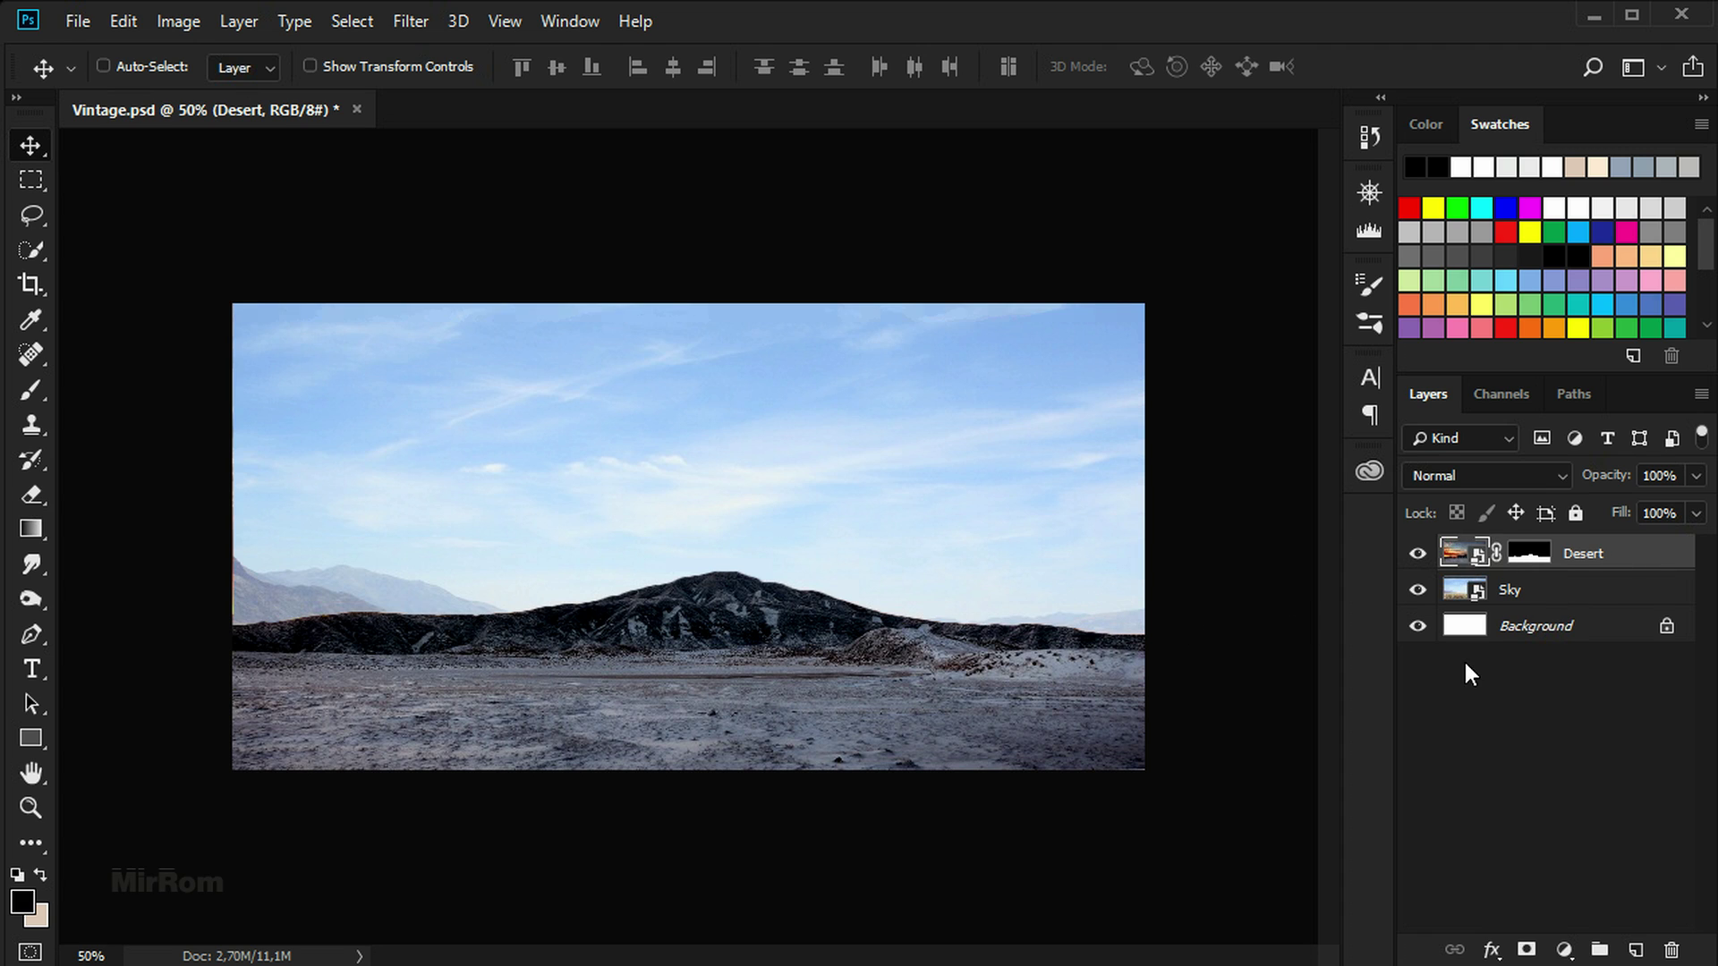
Add a Vibrance layer clipped to Desert with Vibrance -27 and Saturation -17
{"action": "left_click", "coordinate": [1565, 950]}
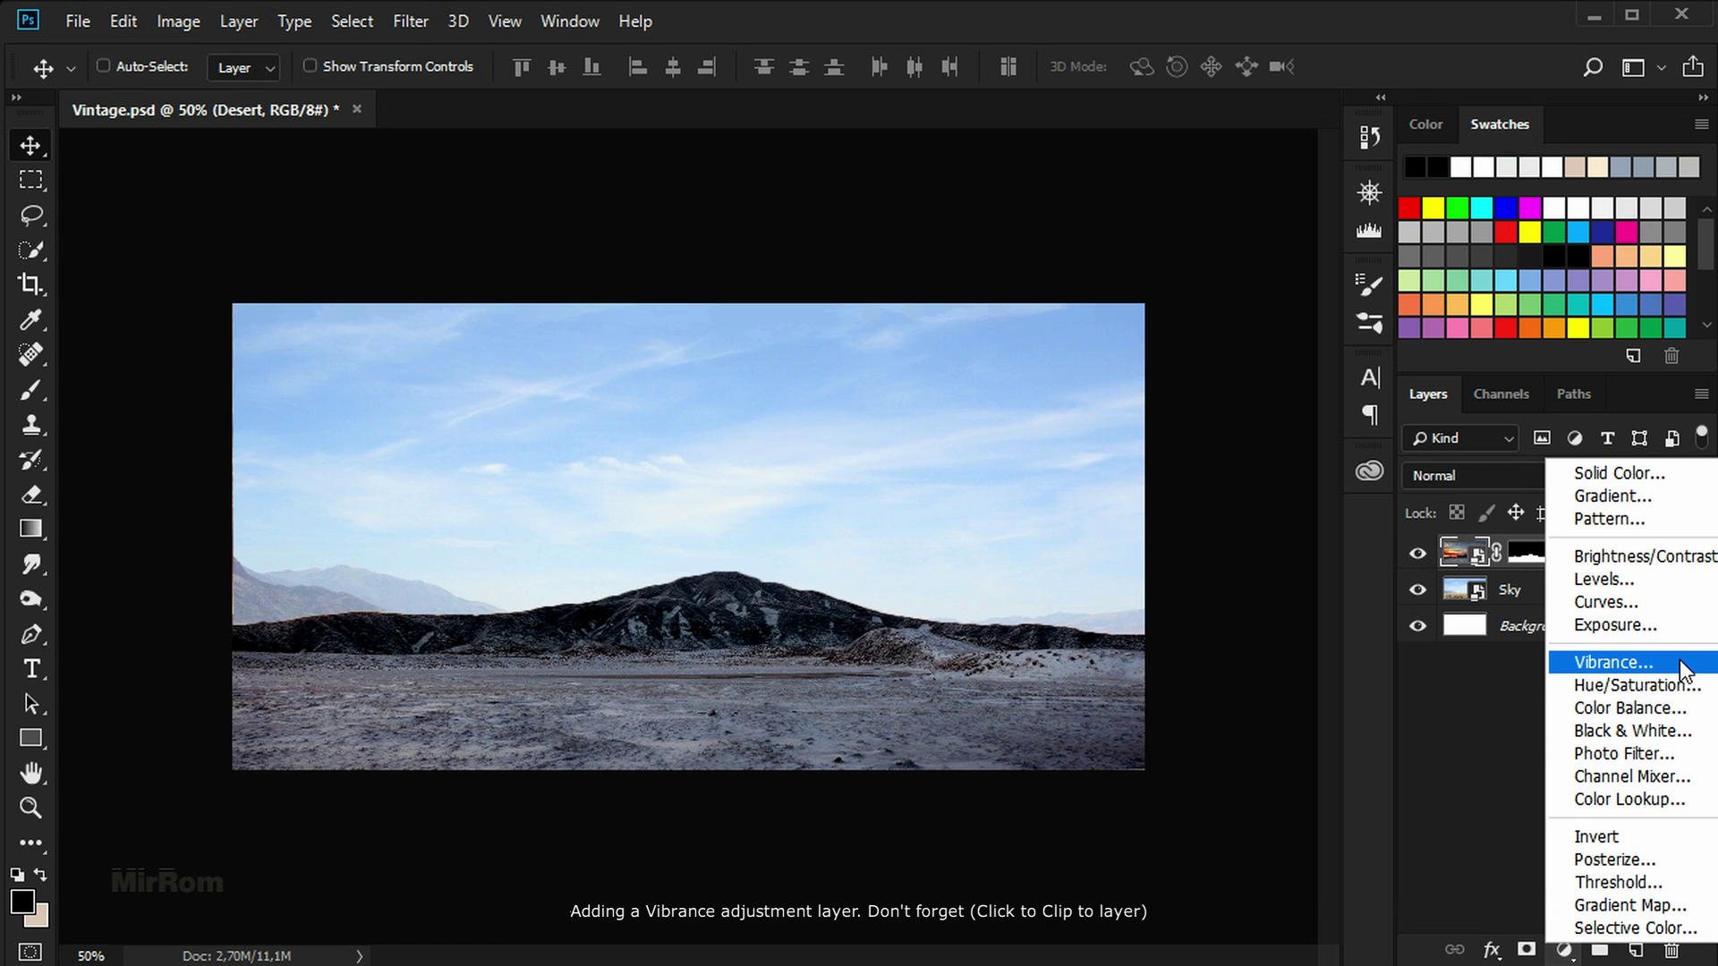
{"action": "left_click", "coordinate": [1684, 670]}
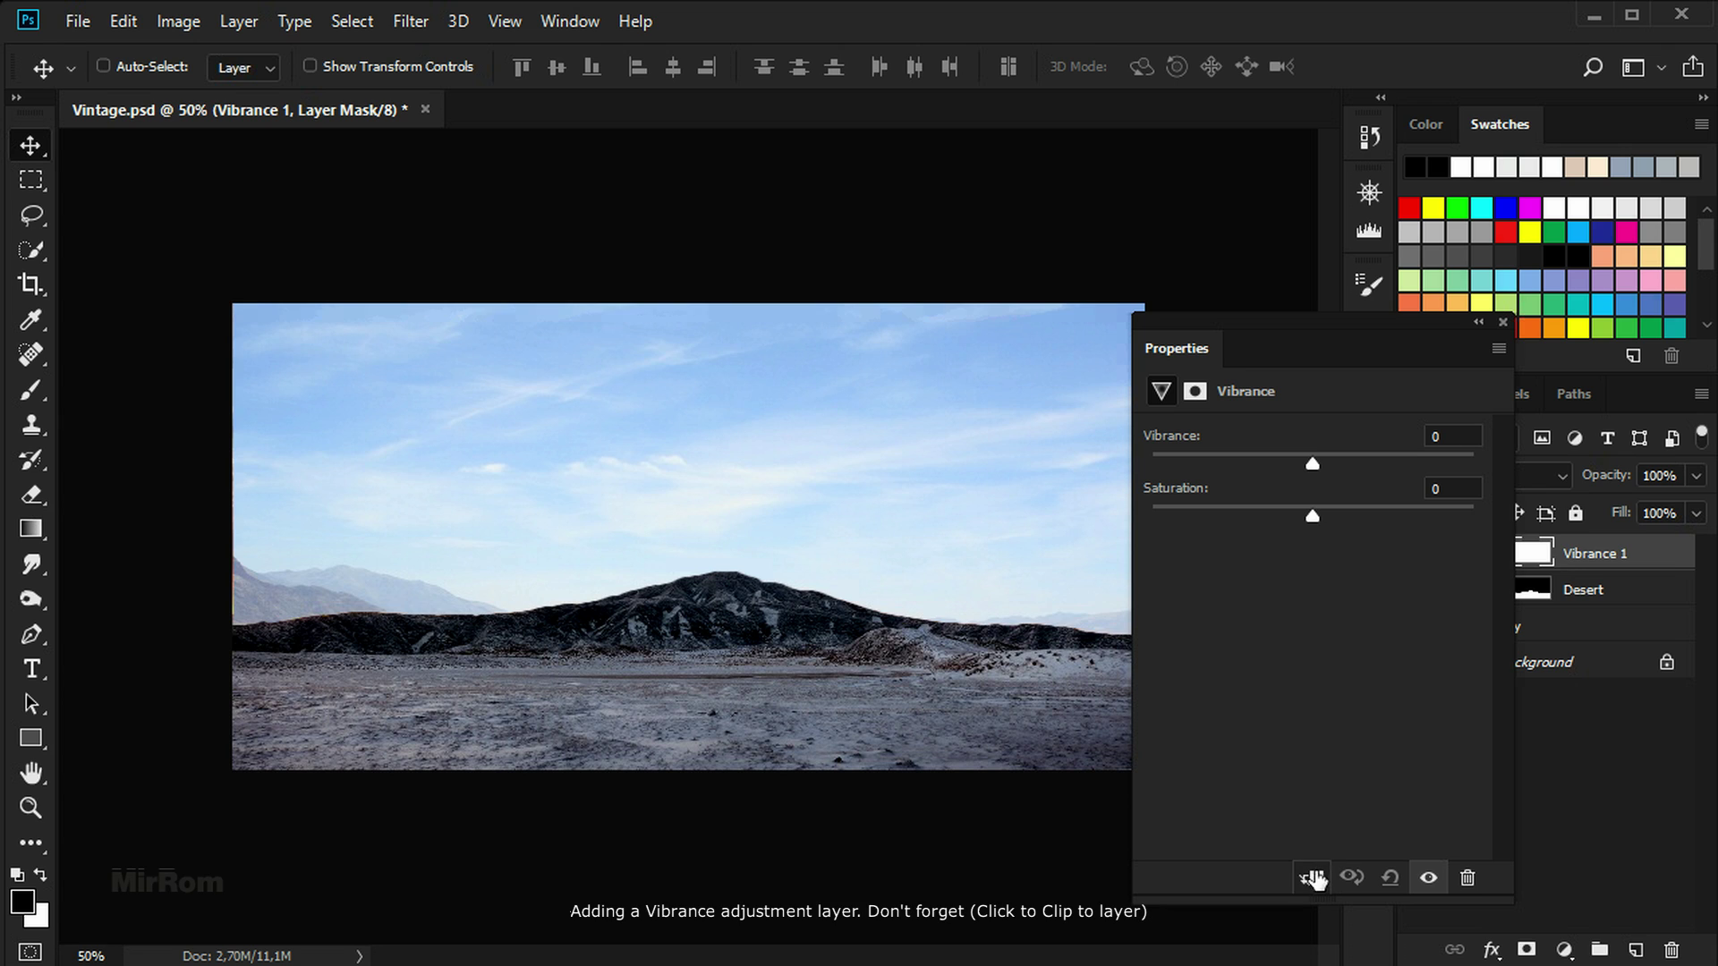
{"action": "left_click", "coordinate": [1311, 878]}
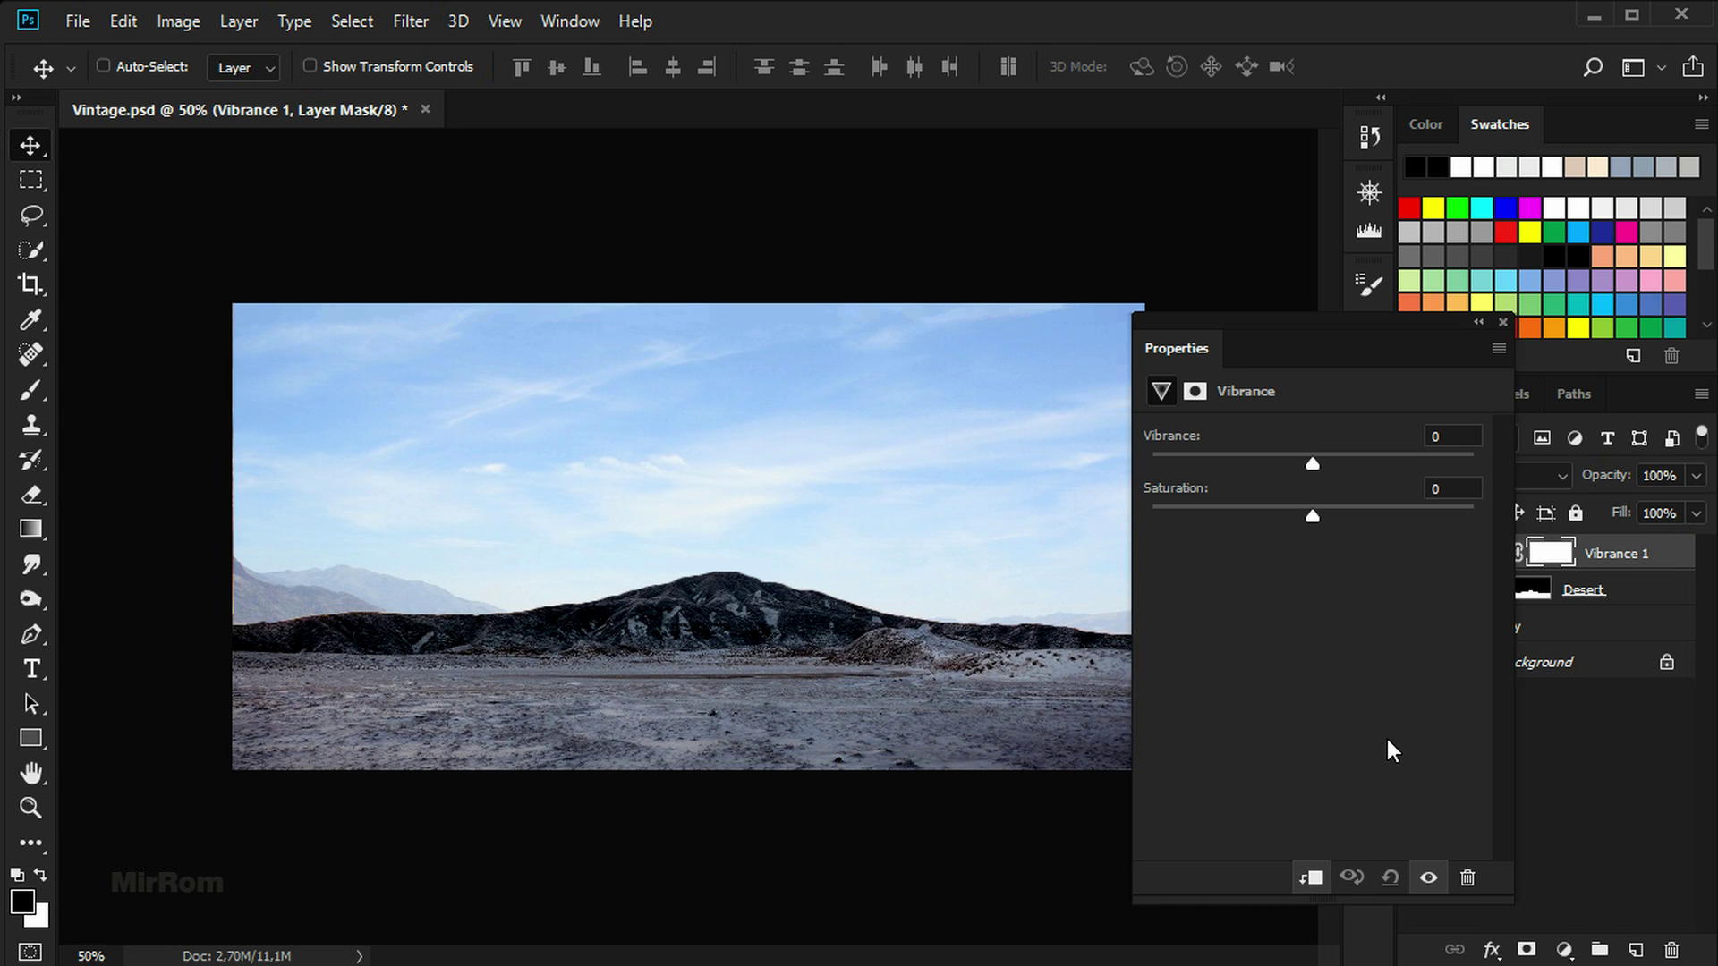
{"action": "left_click_drag", "start_coordinate": [1312, 465], "coordinate": [1190, 476]}
{"action": "left_click_drag", "start_coordinate": [1312, 516], "coordinate": [1260, 518]}
{"action": "left_click", "coordinate": [1505, 323]}
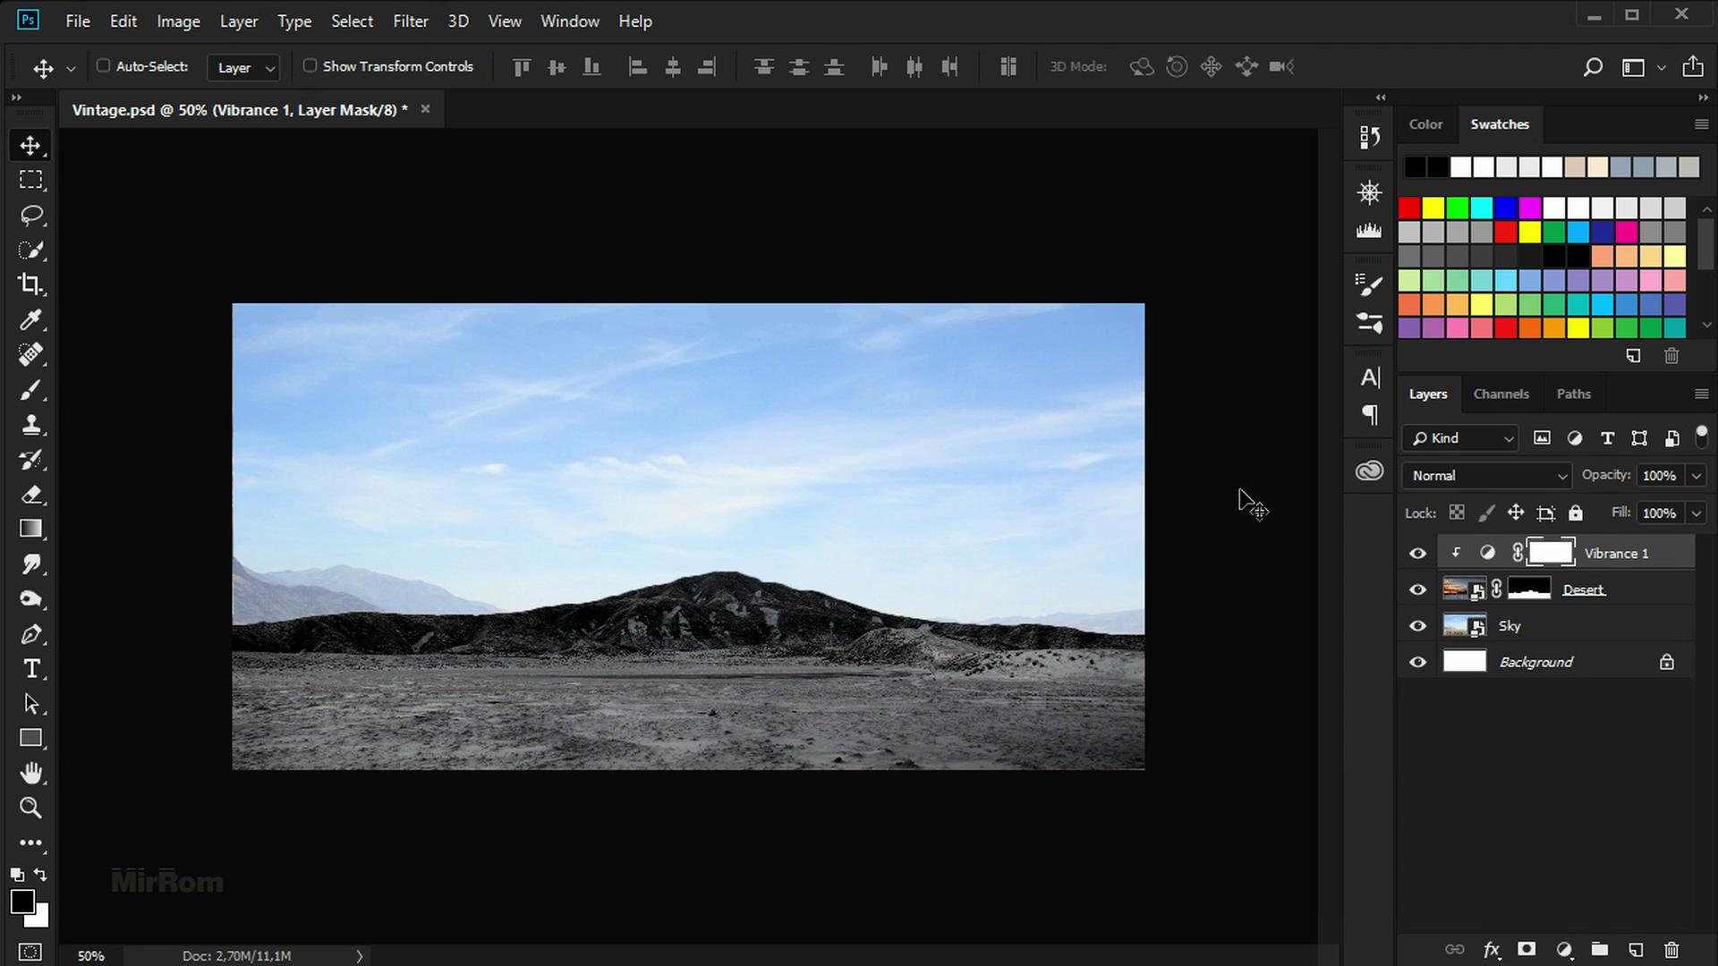
Add a Levels layer clipped to Desert with midtones 1.96 and output black 61
{"action": "left_click", "coordinate": [1564, 950]}
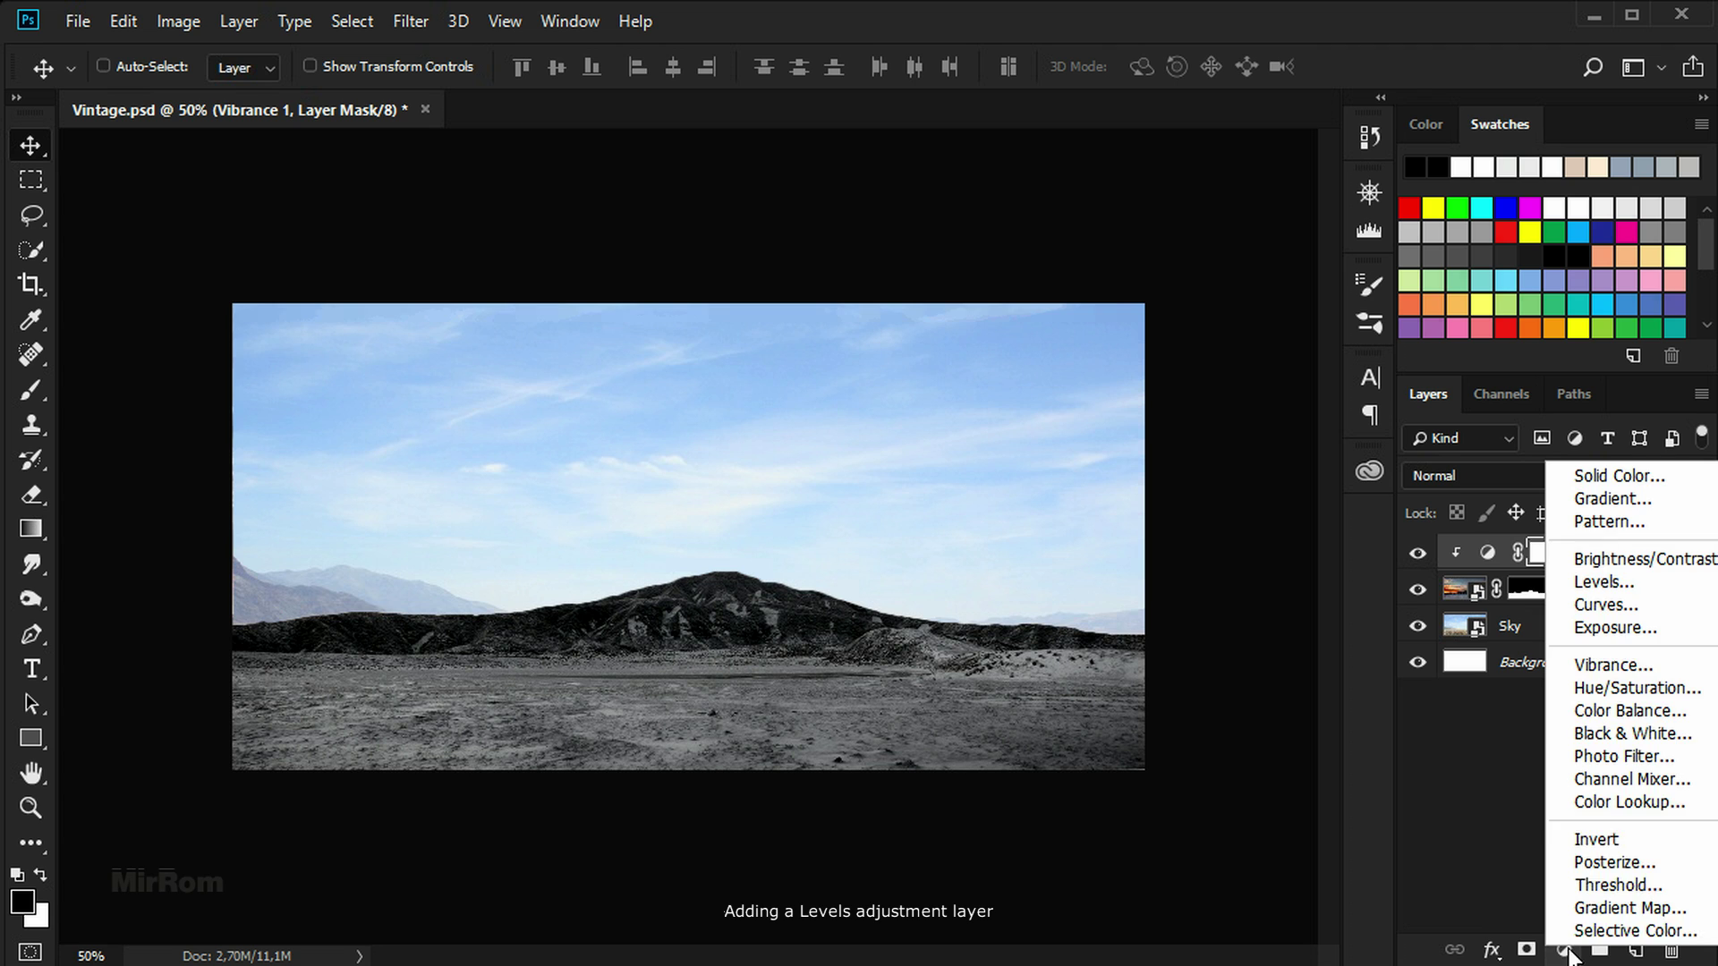
{"action": "left_click", "coordinate": [1646, 591]}
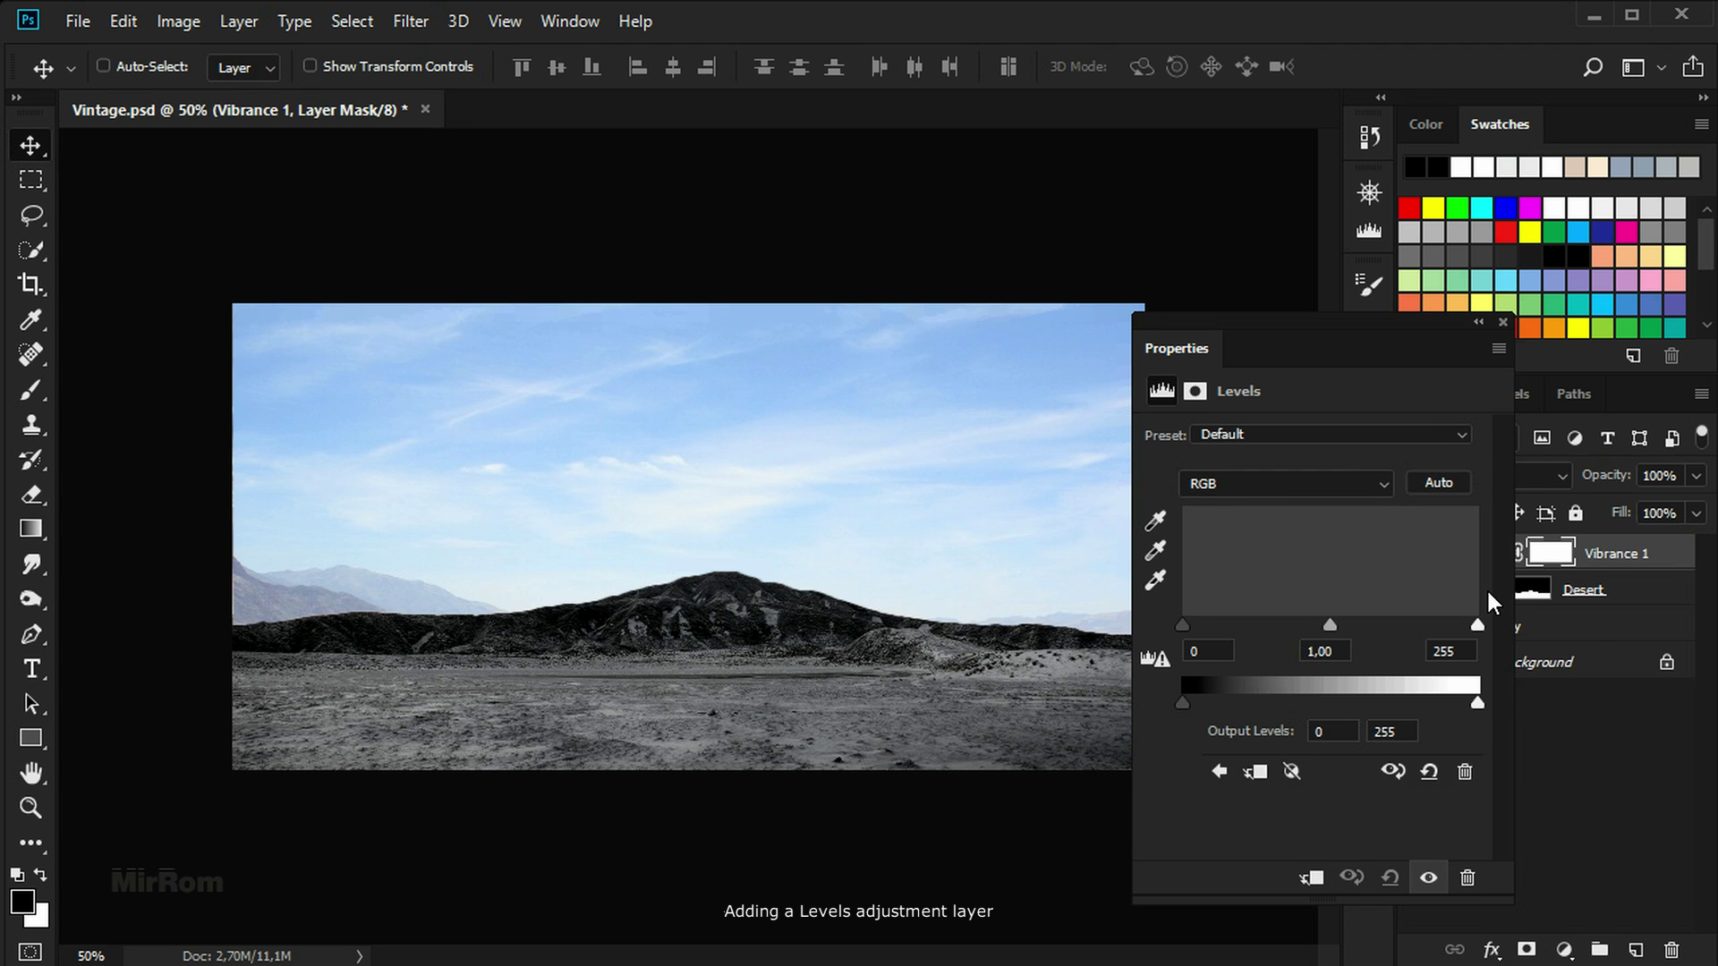
{"action": "left_click", "coordinate": [1317, 880]}
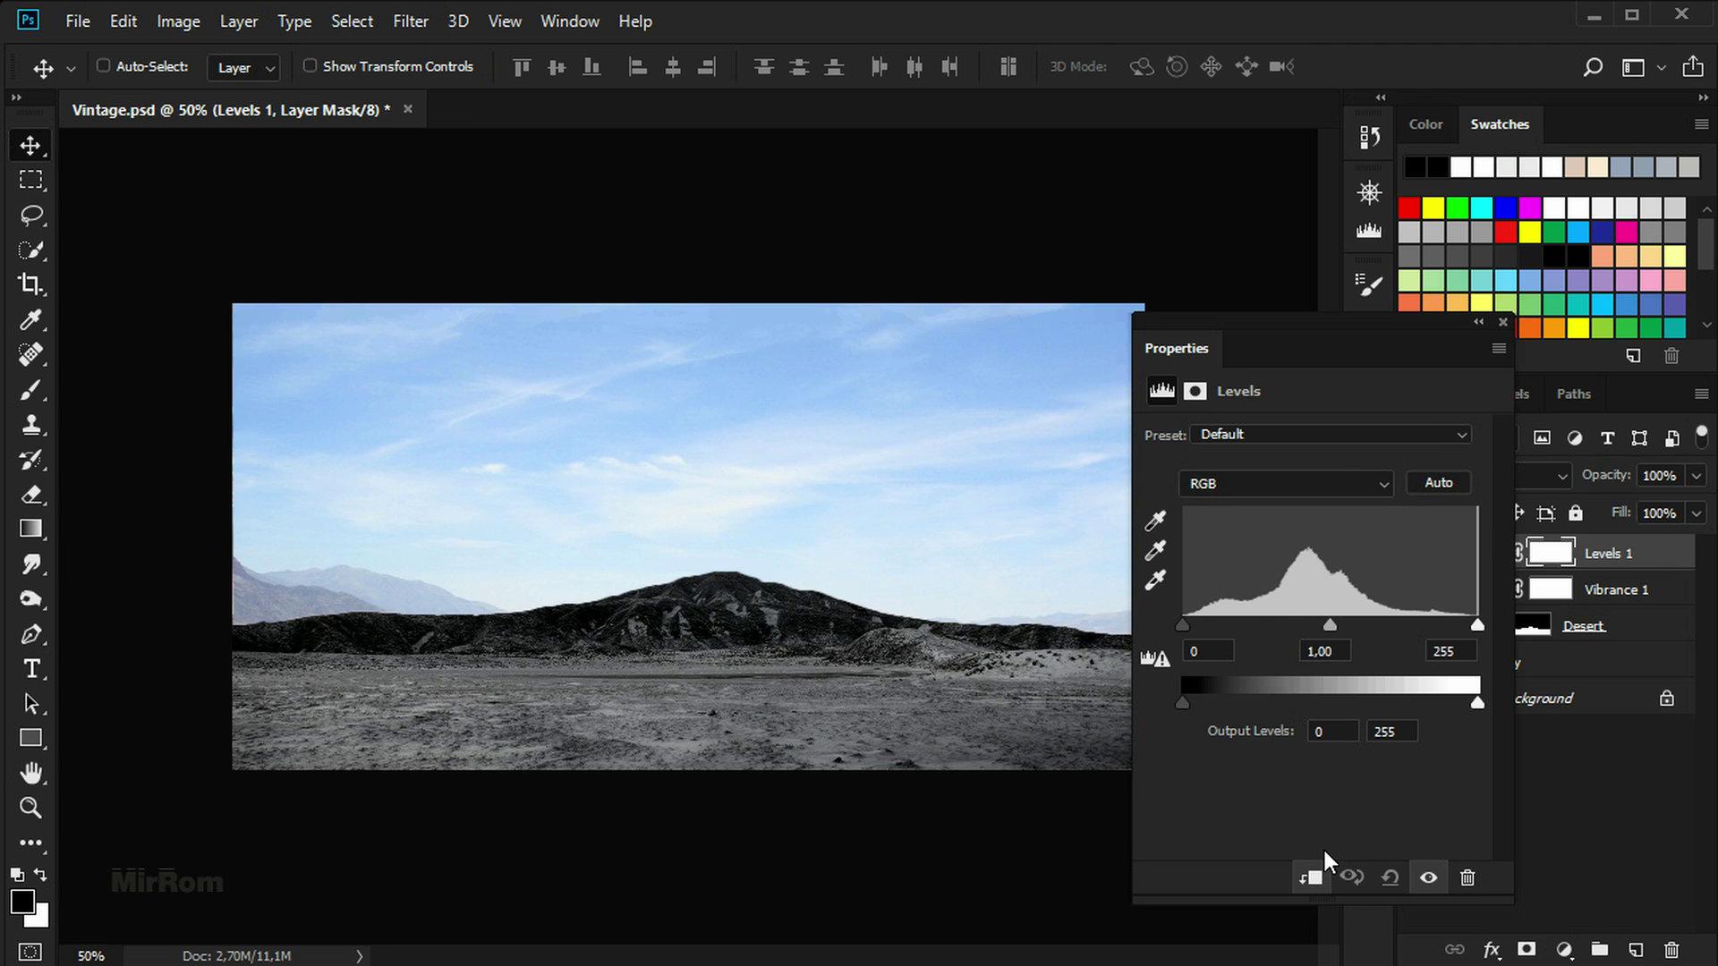
{"action": "left_click", "coordinate": [1354, 650]}
{"action": "key", "text": "Up"}
{"action": "key", "text": "Up"}
{"action": "key", "text": "Up"}
{"action": "key", "text": "Up"}
{"action": "key", "text": "Up"}
{"action": "key", "text": "Up"}
{"action": "key", "text": "Up"}
{"action": "key", "text": "Up"}
{"action": "key", "text": "Up"}
{"action": "key", "text": "Up"}
{"action": "key", "text": "Up"}
{"action": "key", "text": "Up"}
{"action": "key", "text": "Up"}
{"action": "left_click_drag", "start_coordinate": [1309, 624], "coordinate": [1259, 627]}
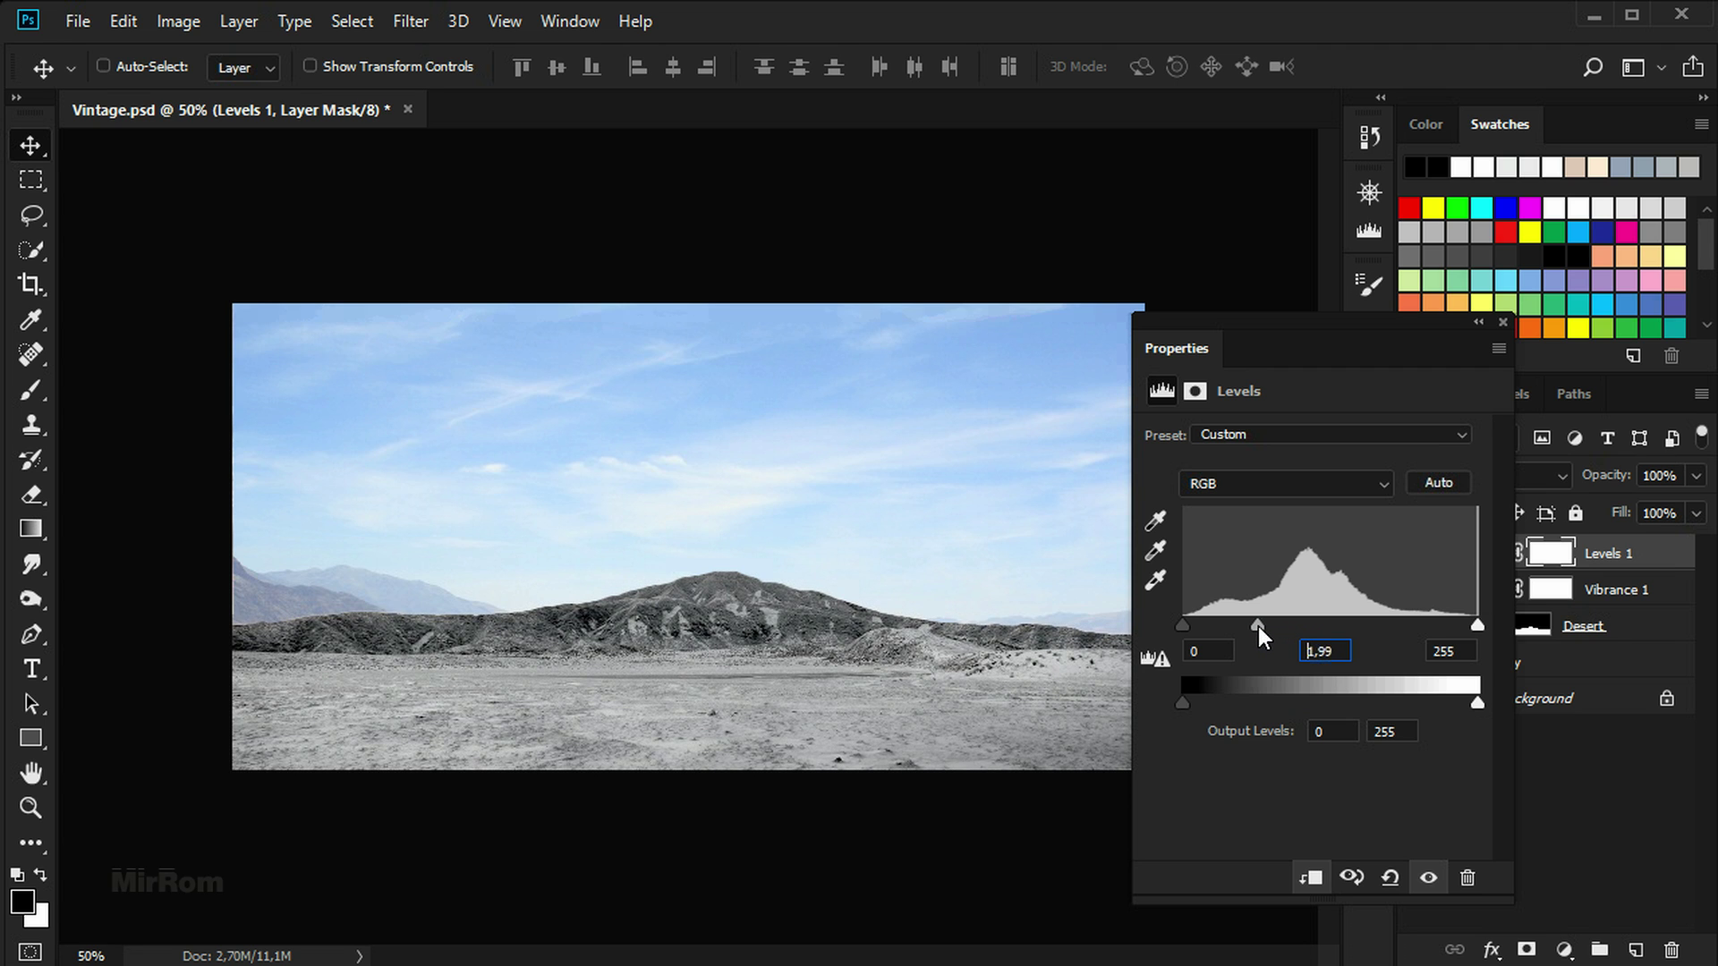
{"action": "left_click", "coordinate": [1351, 649]}
{"action": "type", "text": "1,96"}
{"action": "left_click", "coordinate": [1341, 651]}
{"action": "left_click_drag", "start_coordinate": [1185, 703], "coordinate": [1255, 707]}
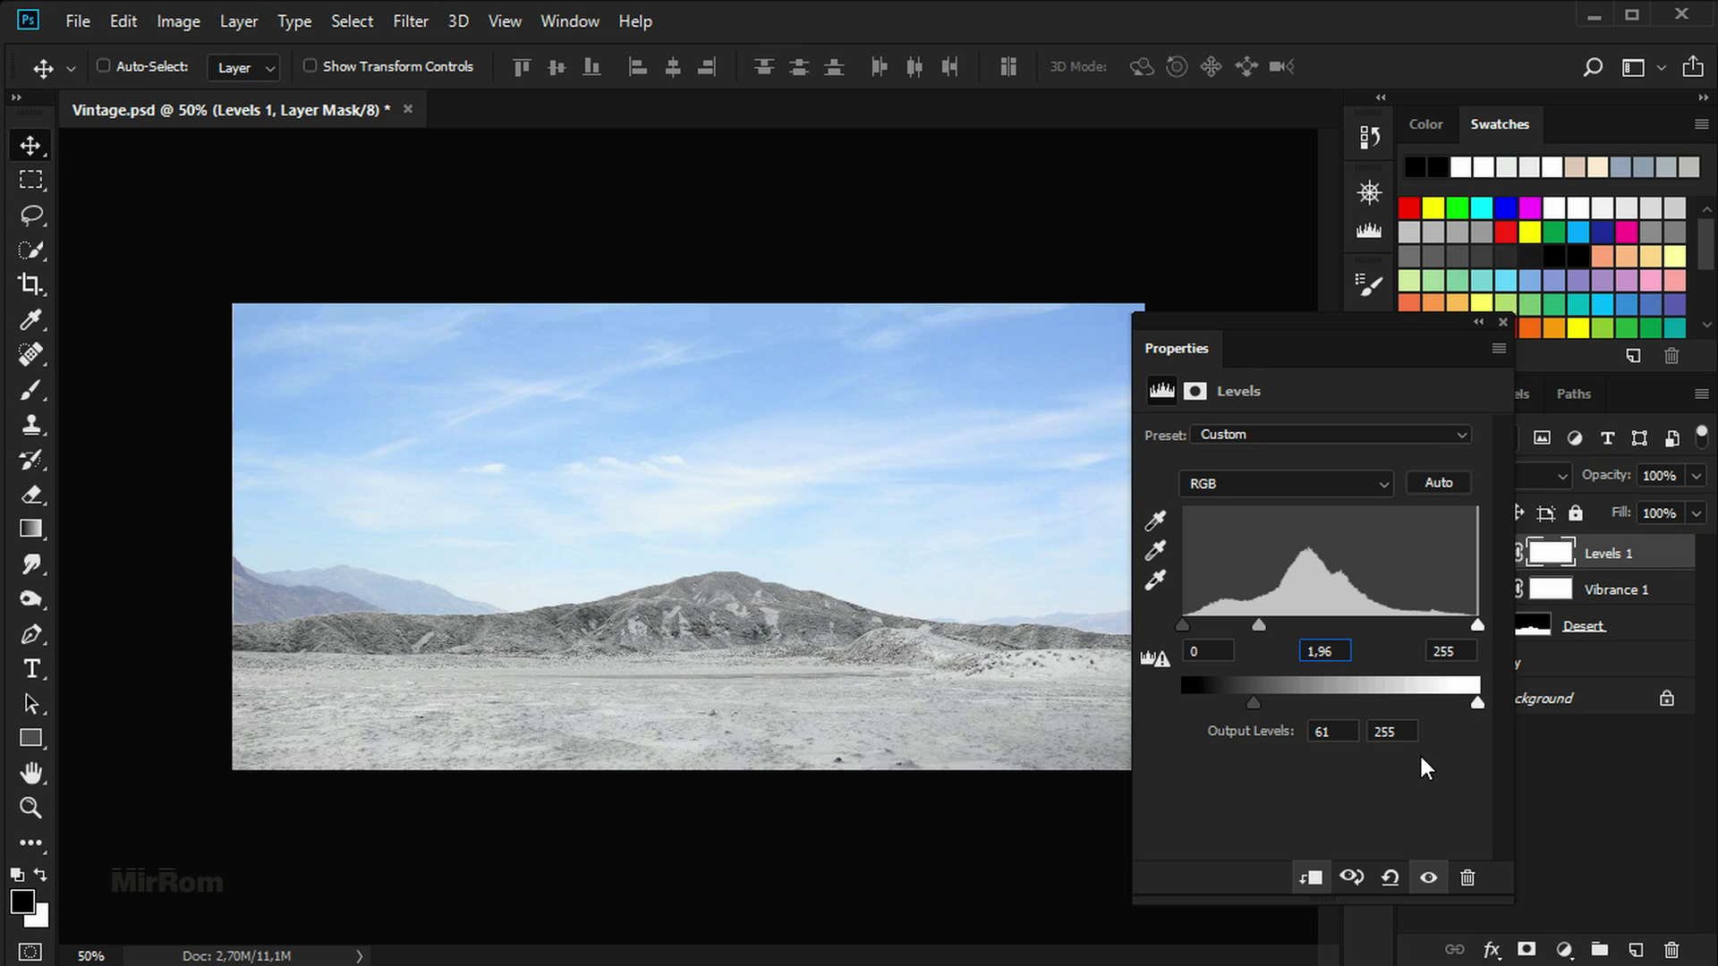
{"action": "left_click", "coordinate": [1428, 878]}
{"action": "left_click", "coordinate": [1503, 323]}
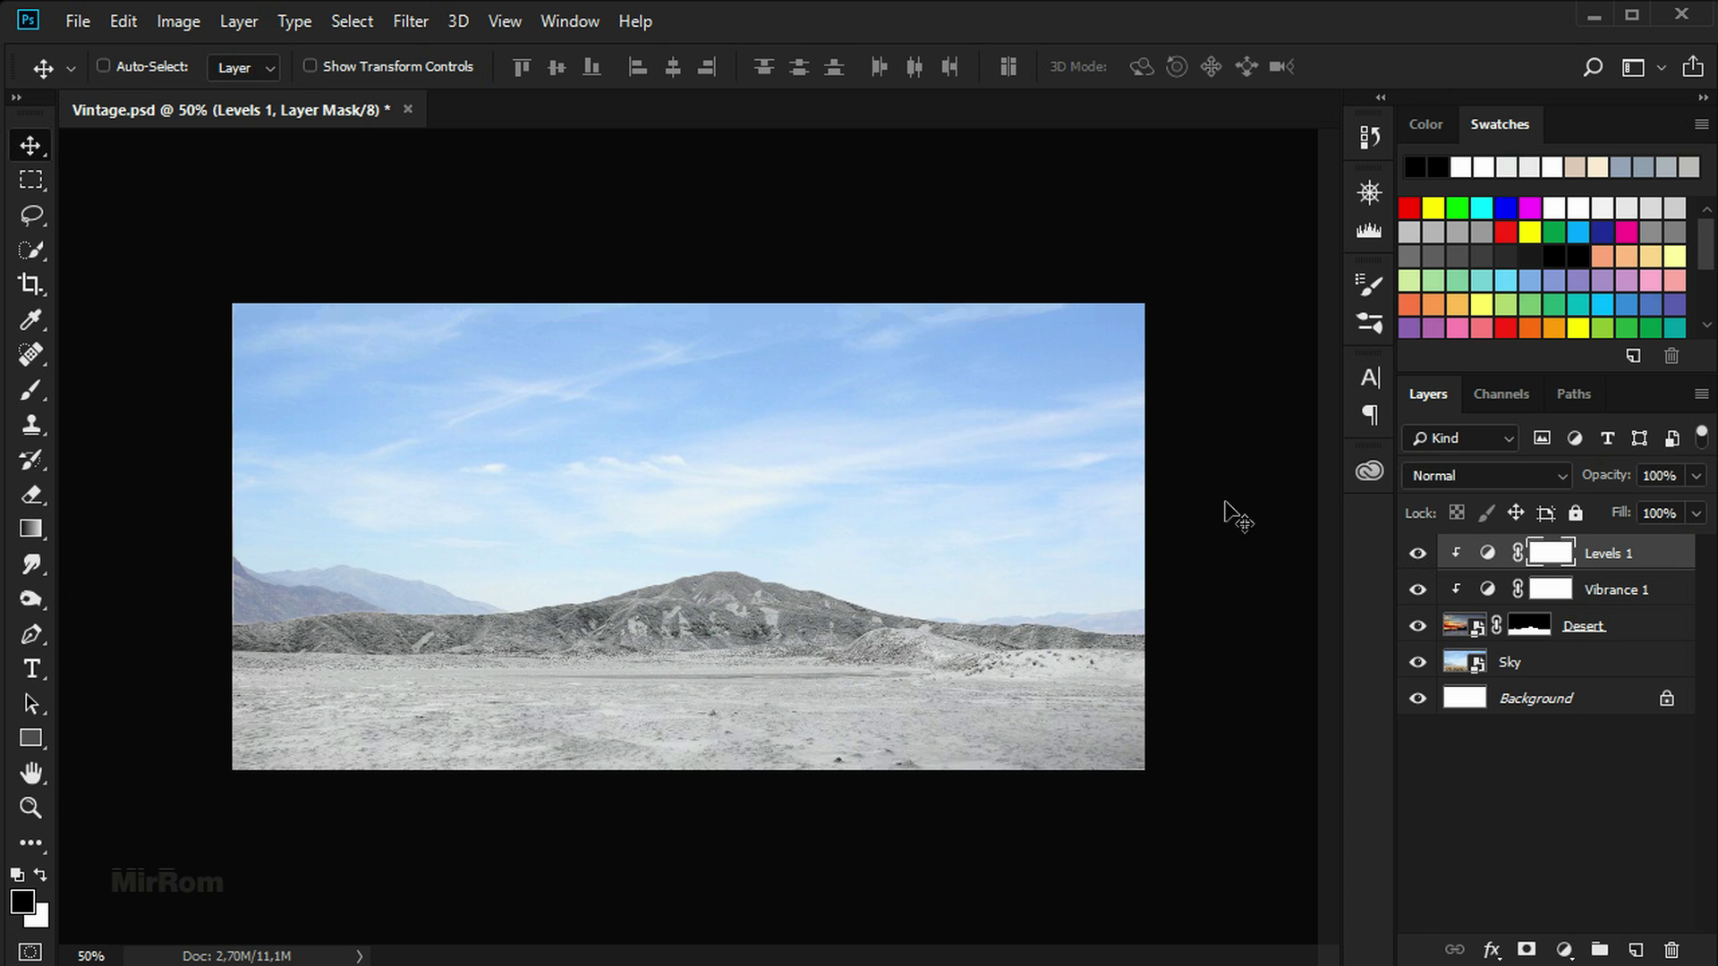
Add a second Levels layer clipped to Desert with output levels 52–255
{"action": "left_click", "coordinate": [1571, 949]}
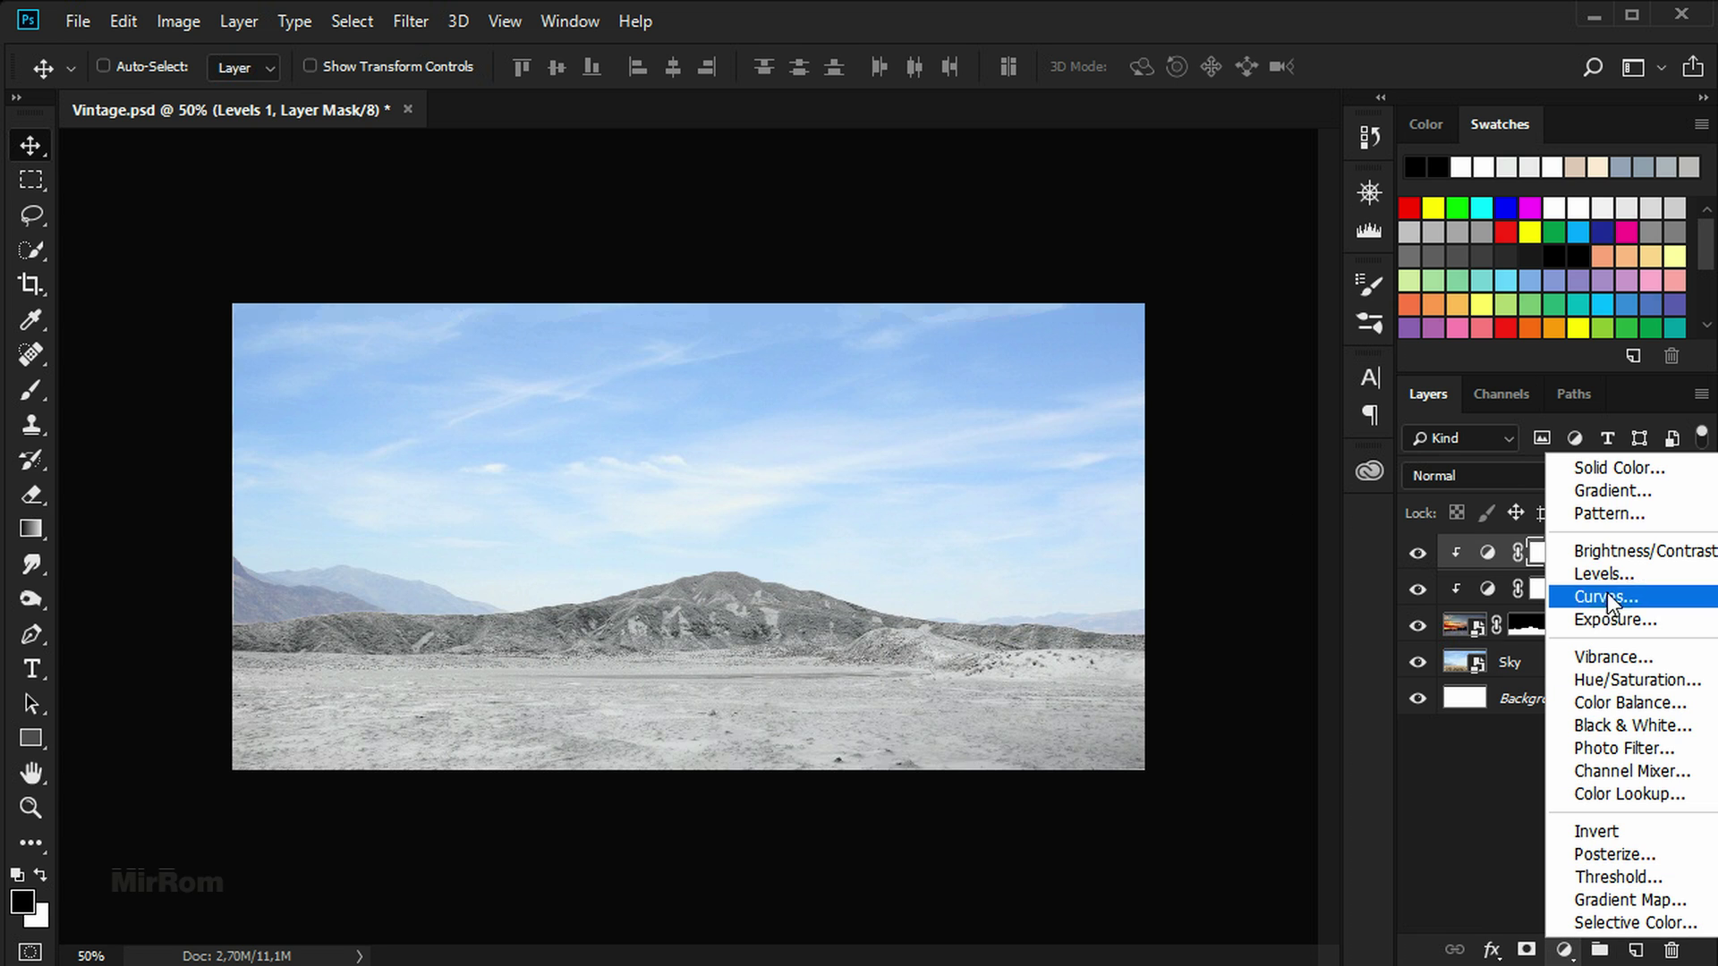
{"action": "left_click", "coordinate": [1636, 581]}
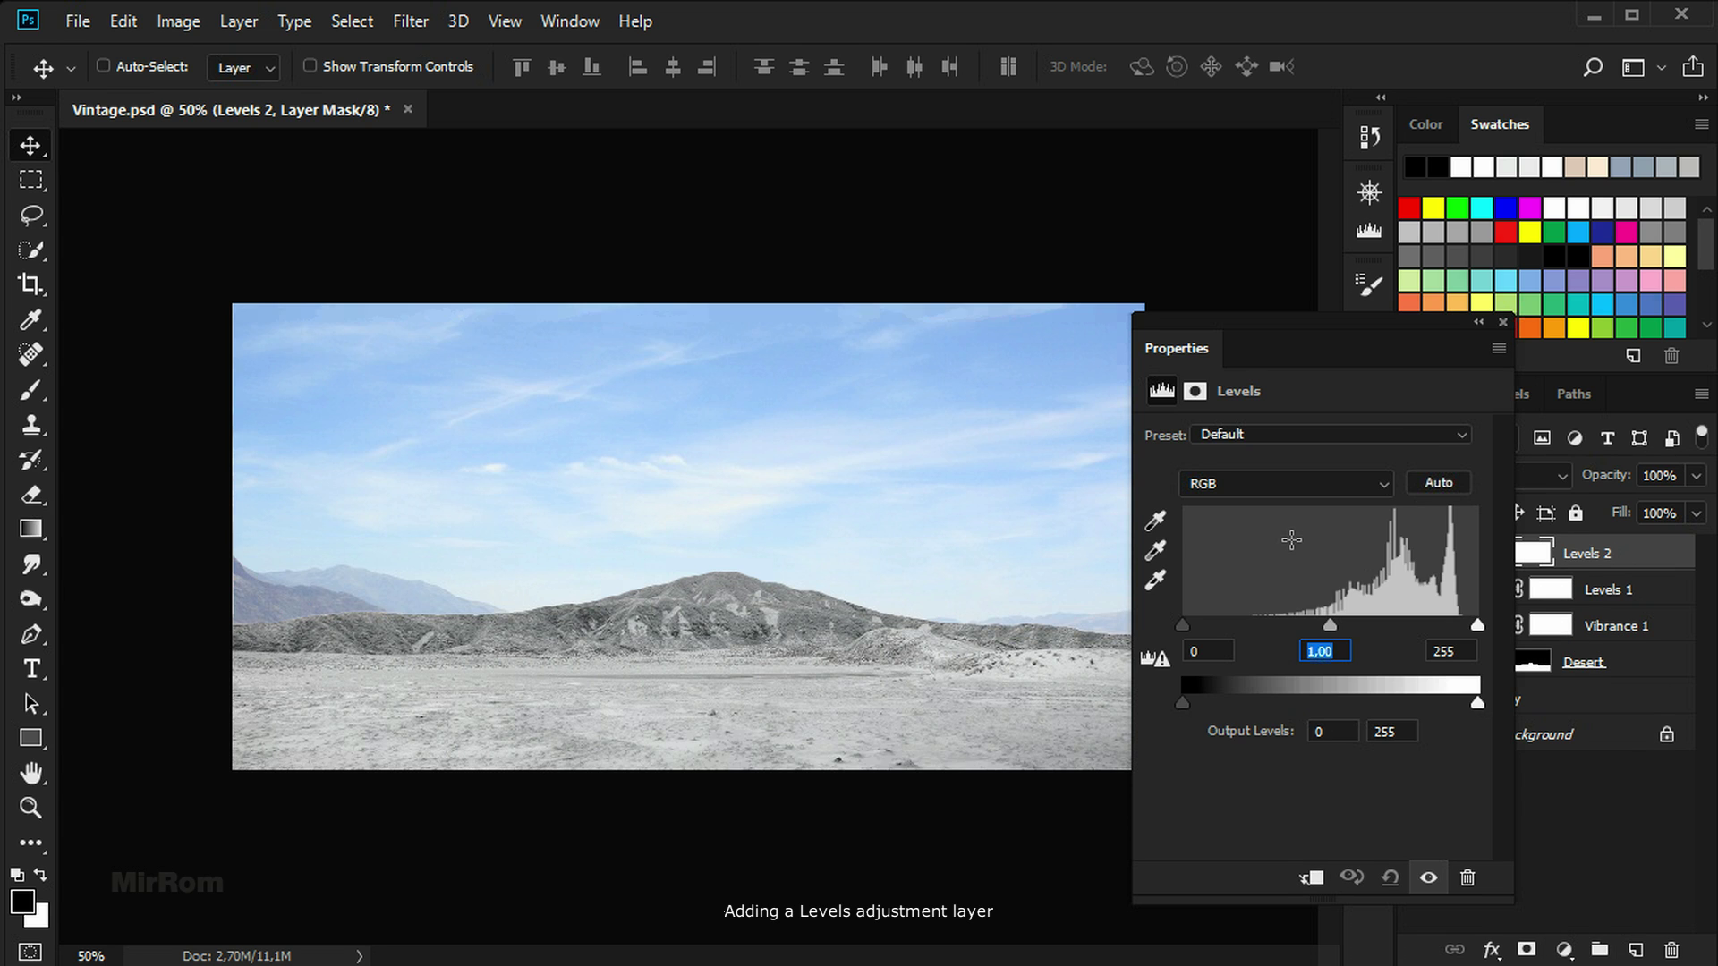
{"action": "left_click", "coordinate": [1312, 878]}
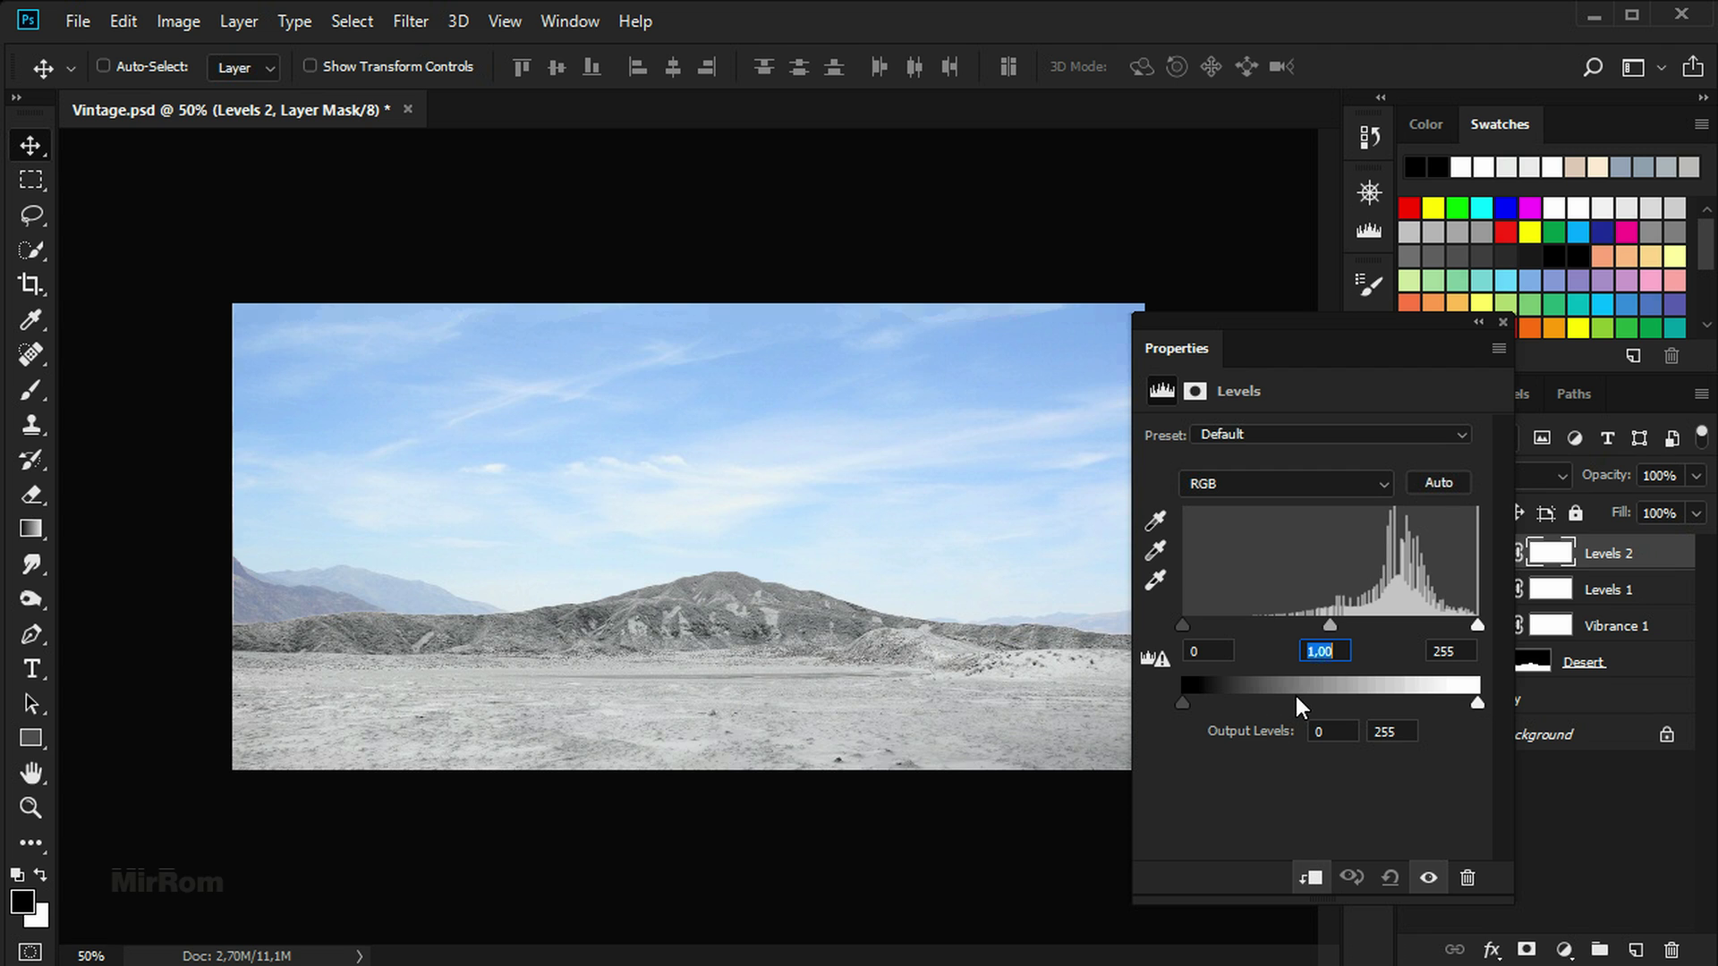
{"action": "left_click_drag", "start_coordinate": [1184, 703], "coordinate": [1246, 708]}
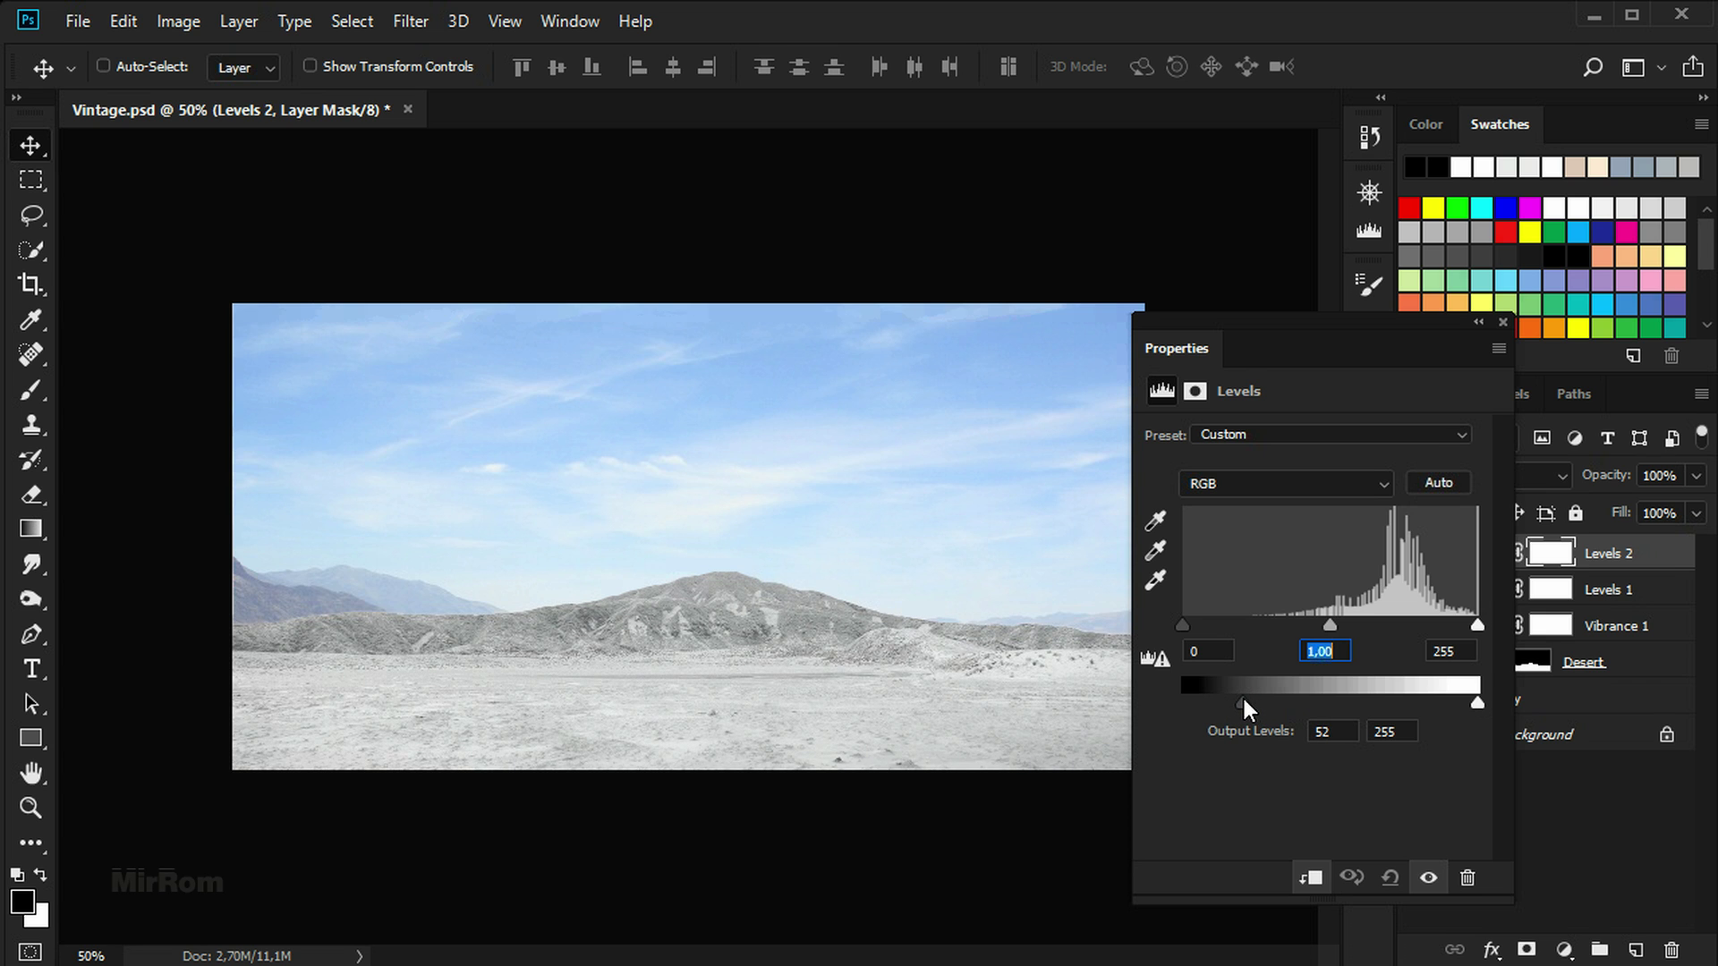
{"action": "left_click", "coordinate": [1429, 878]}
{"action": "left_click", "coordinate": [1501, 322]}
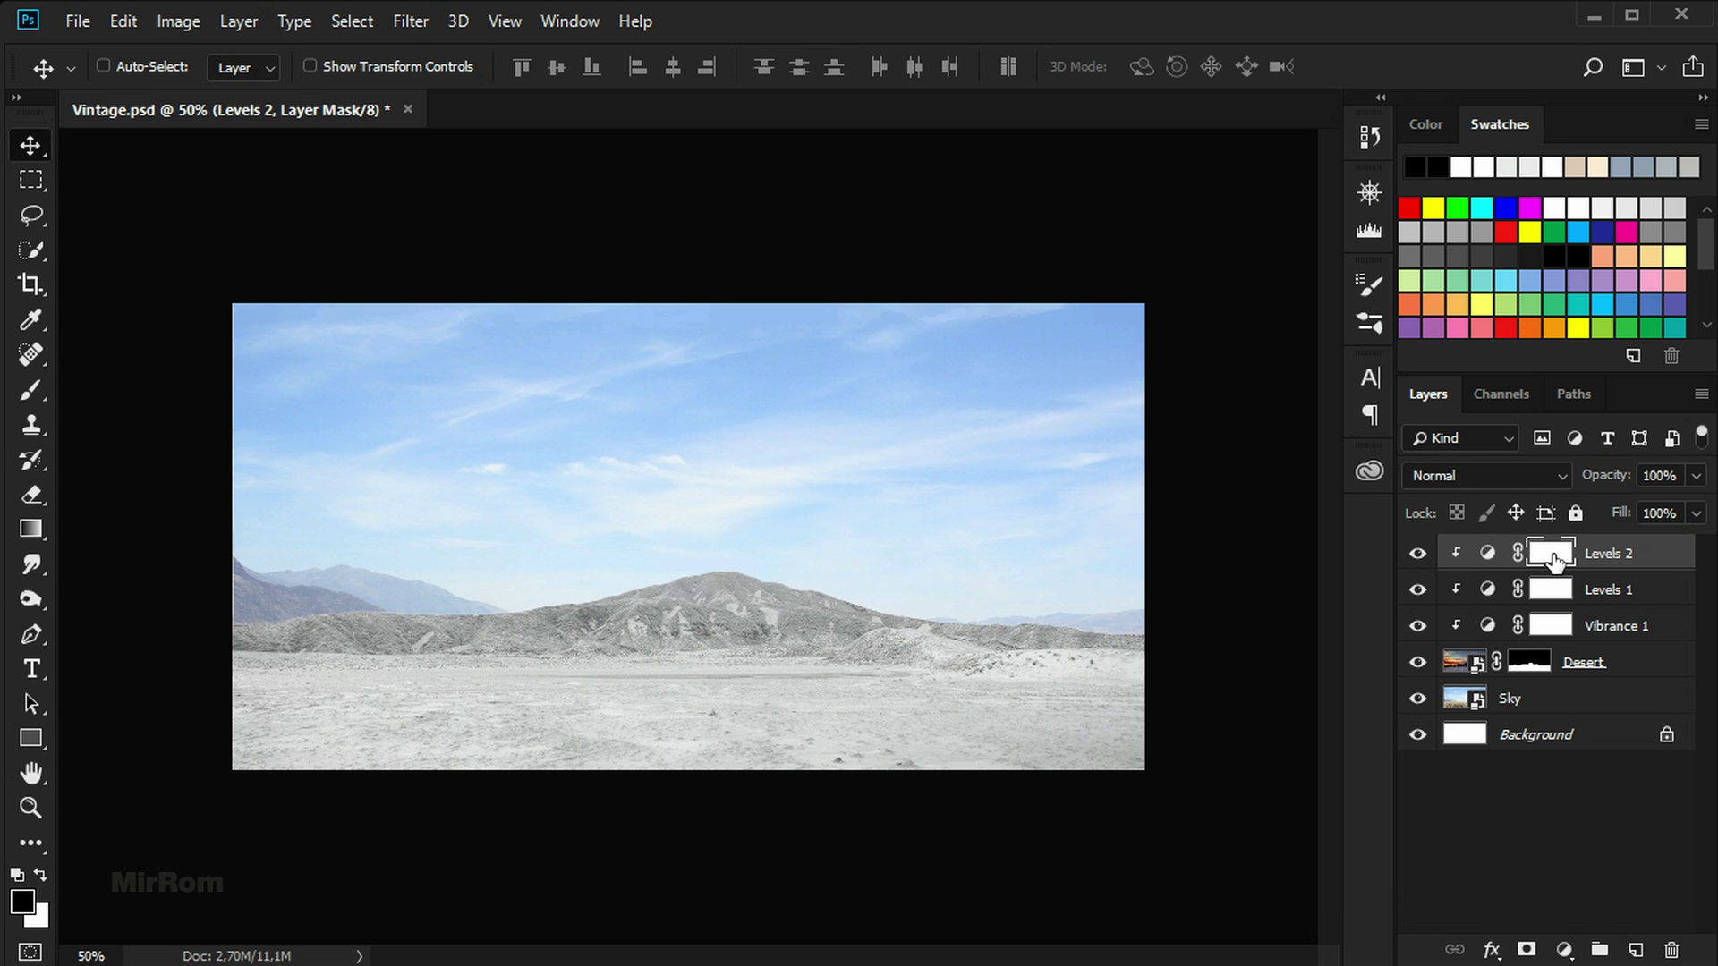
Invert the Levels 2 mask to hide its effect and pick a white Brush
{"action": "key", "text": "ctrl+i"}
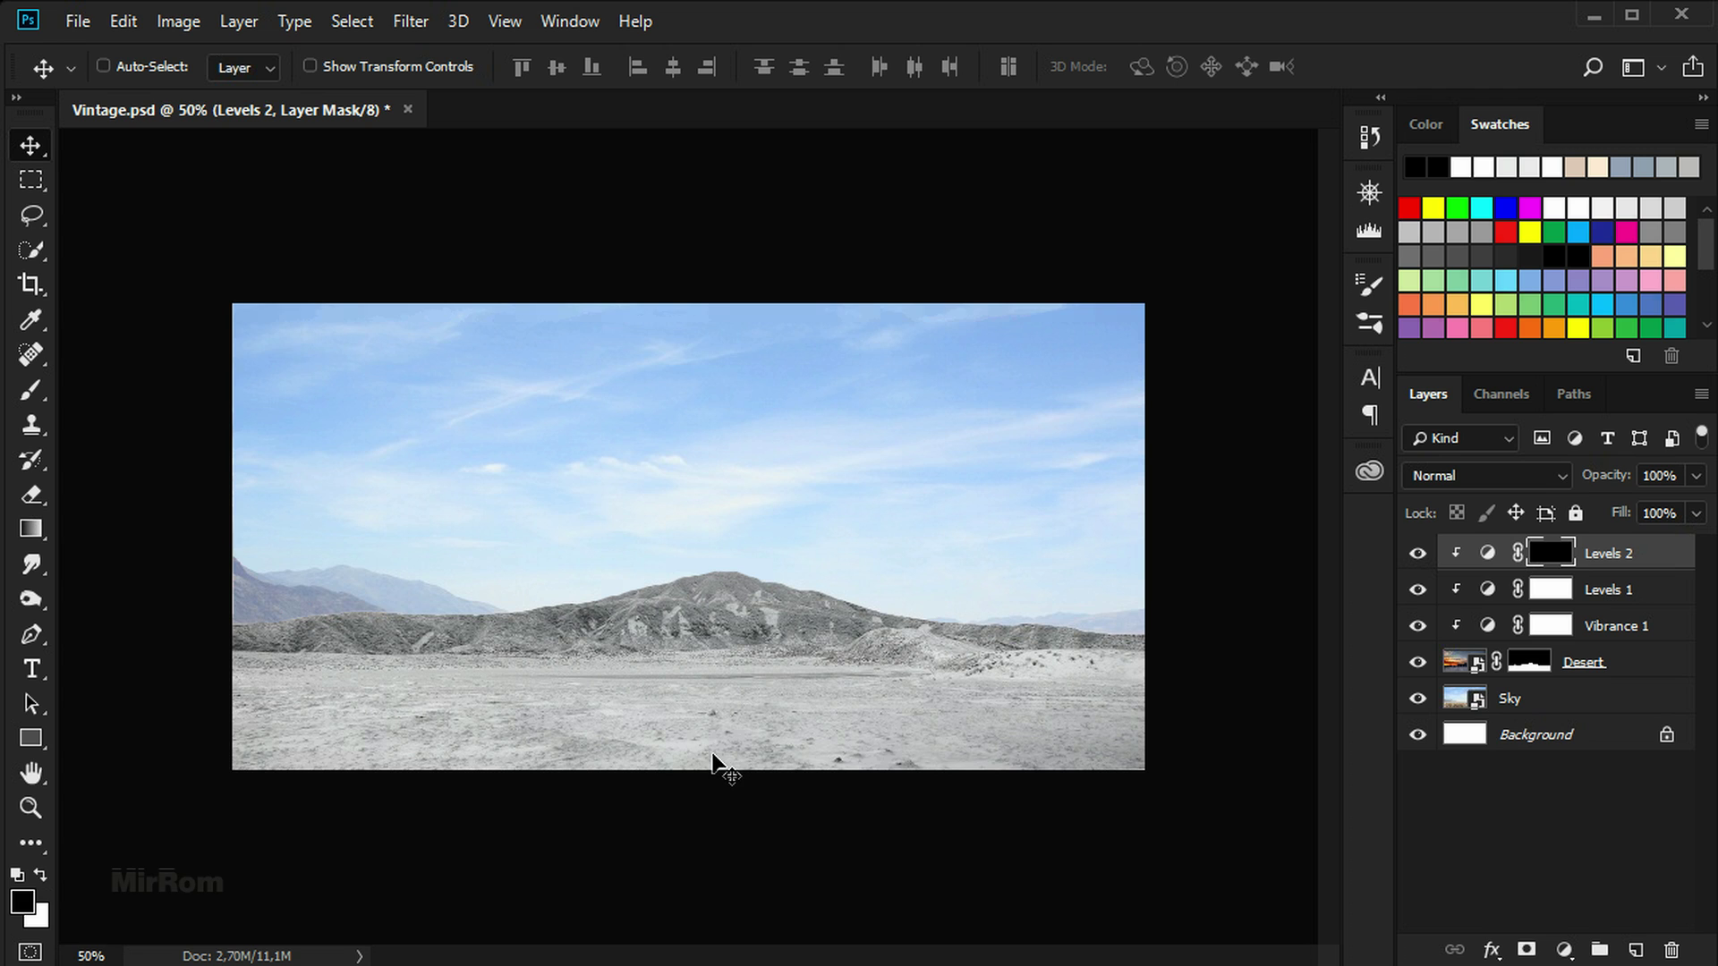
{"action": "key", "text": "x"}
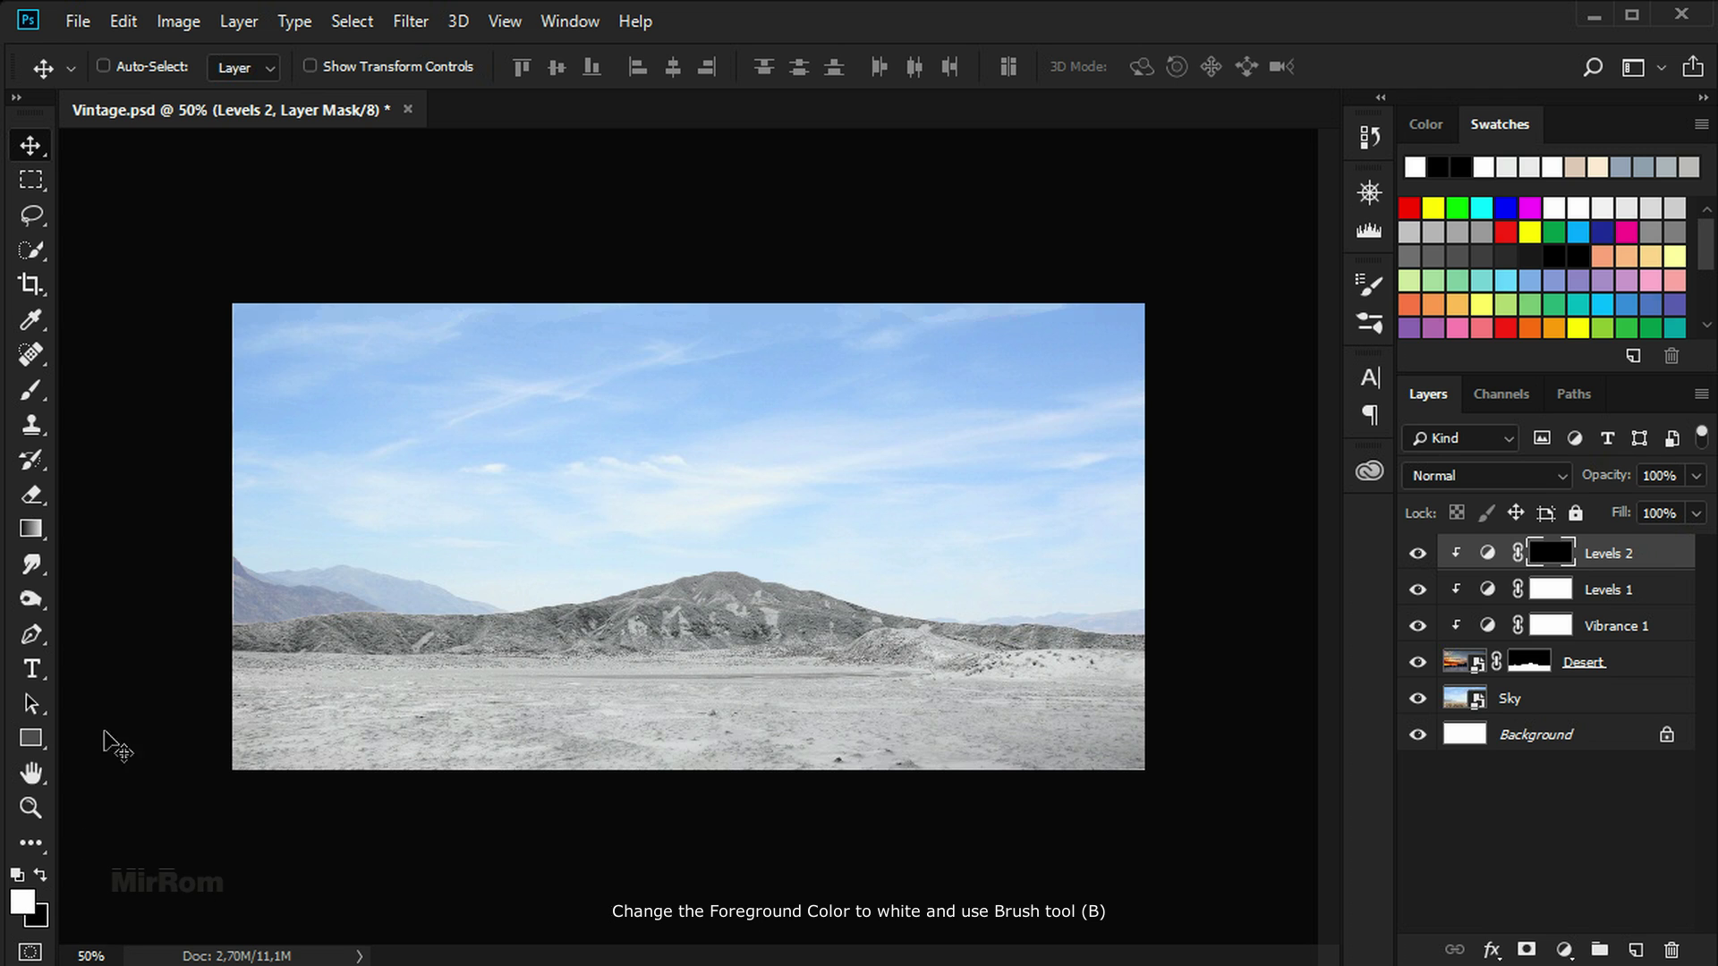
{"action": "left_click", "coordinate": [31, 390]}
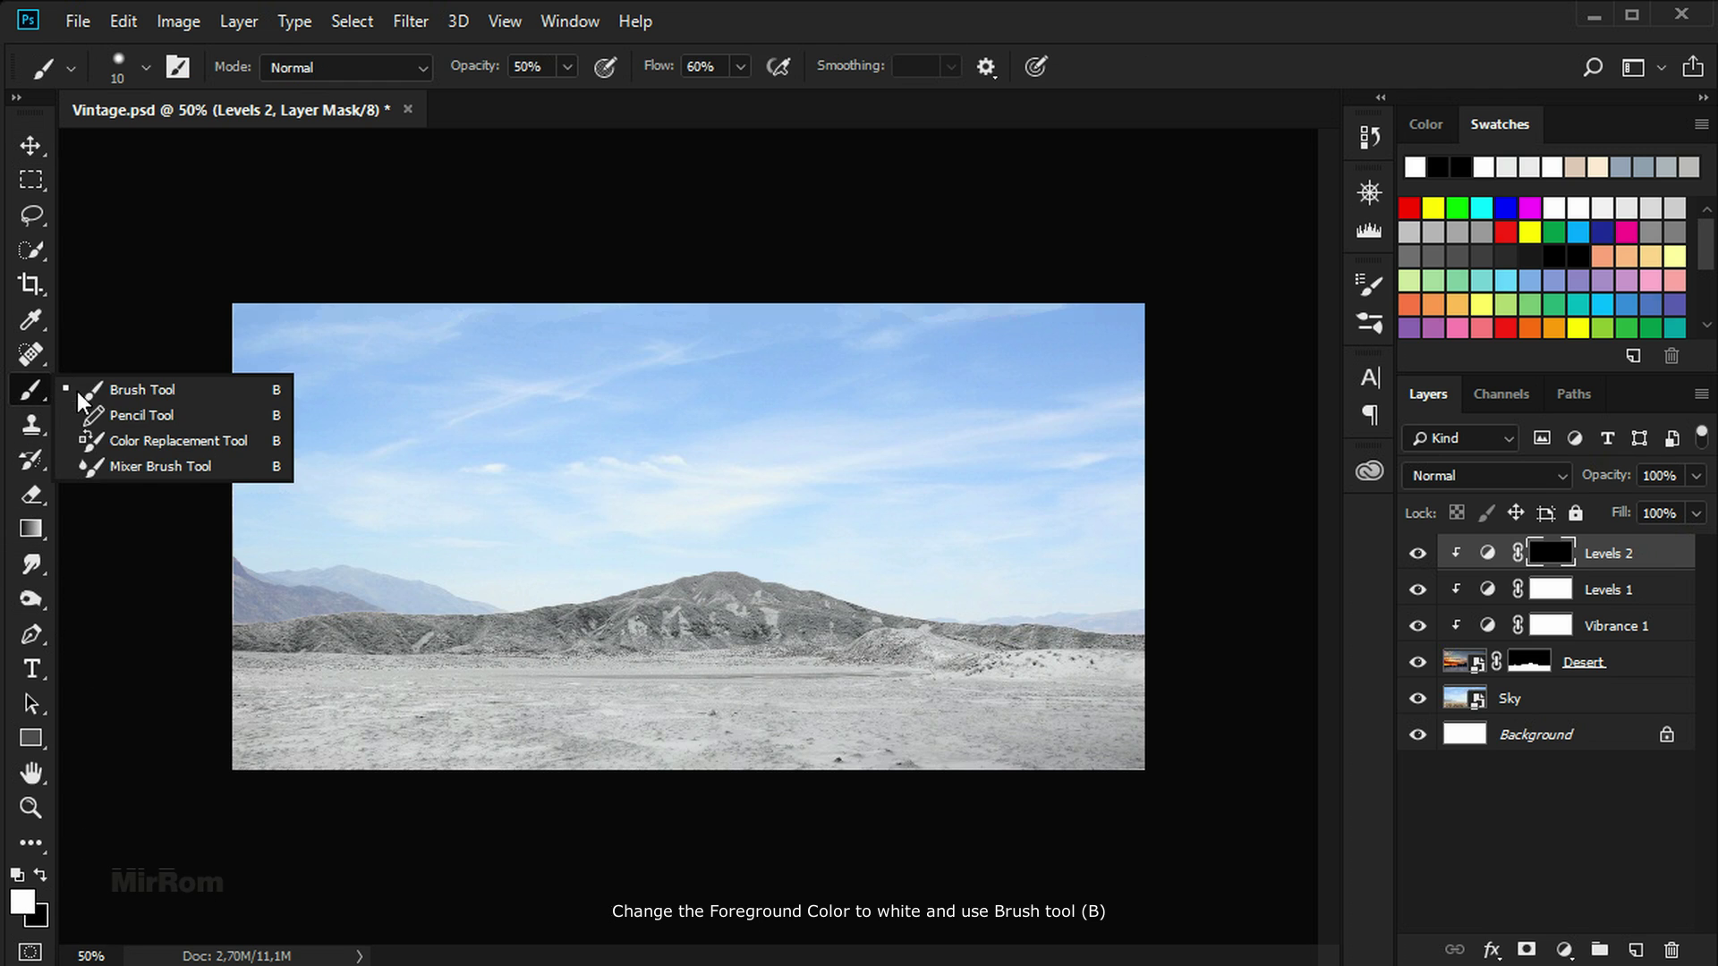
{"action": "left_click", "coordinate": [121, 394]}
Set the brush to 70% opacity, nearly zero hardness and 250 px size
{"action": "key", "text": "bracketright"}
{"action": "key", "text": "bracketright"}
{"action": "key", "text": "bracketright"}
{"action": "key", "text": "bracketright"}
{"action": "key", "text": "bracketright"}
{"action": "key", "text": "bracketright"}
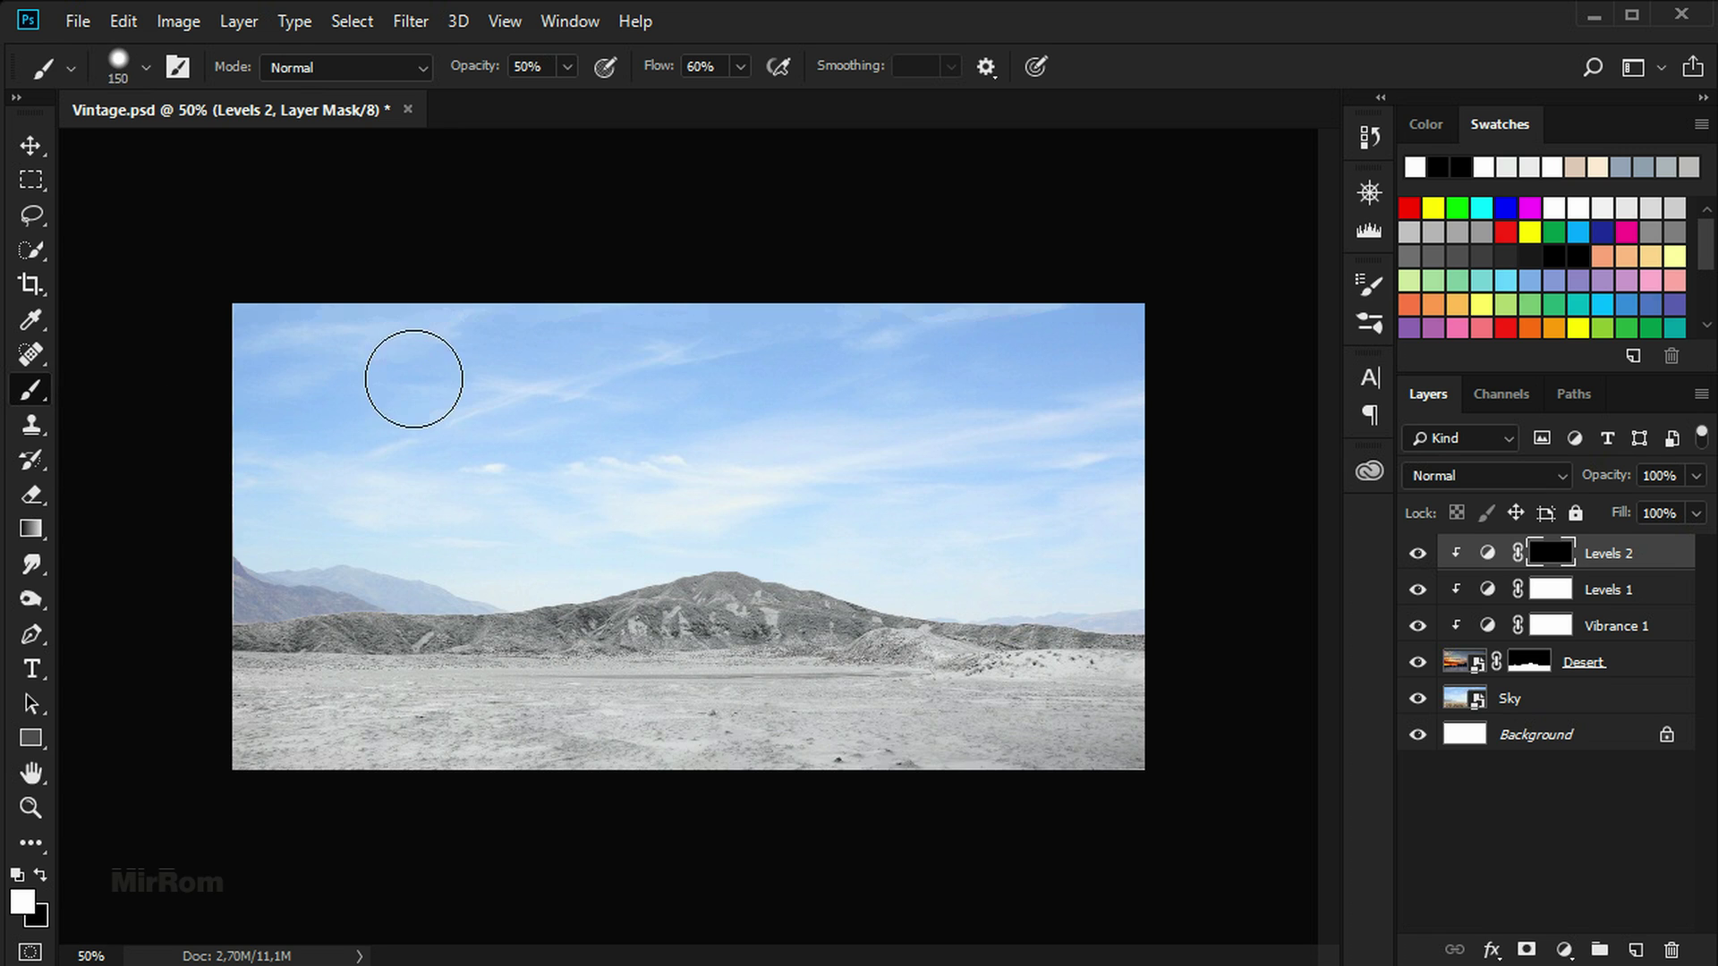
{"action": "left_click", "coordinate": [568, 67]}
{"action": "left_click_drag", "start_coordinate": [569, 104], "coordinate": [596, 104]}
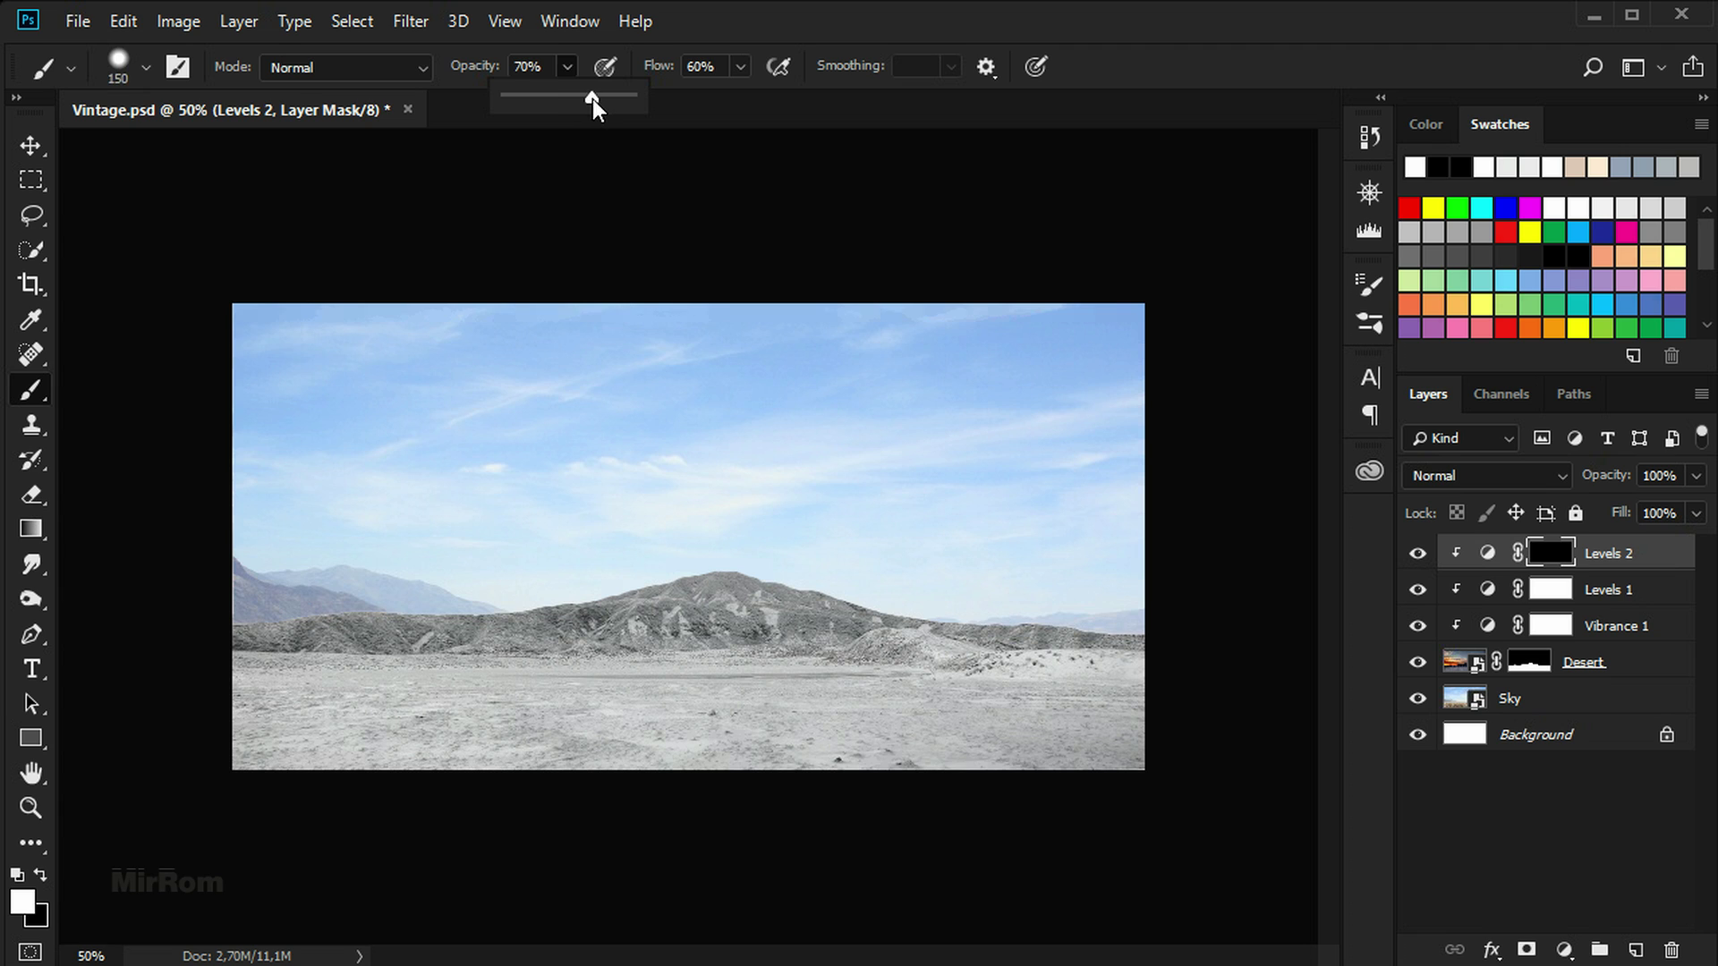
{"action": "left_click", "coordinate": [740, 68]}
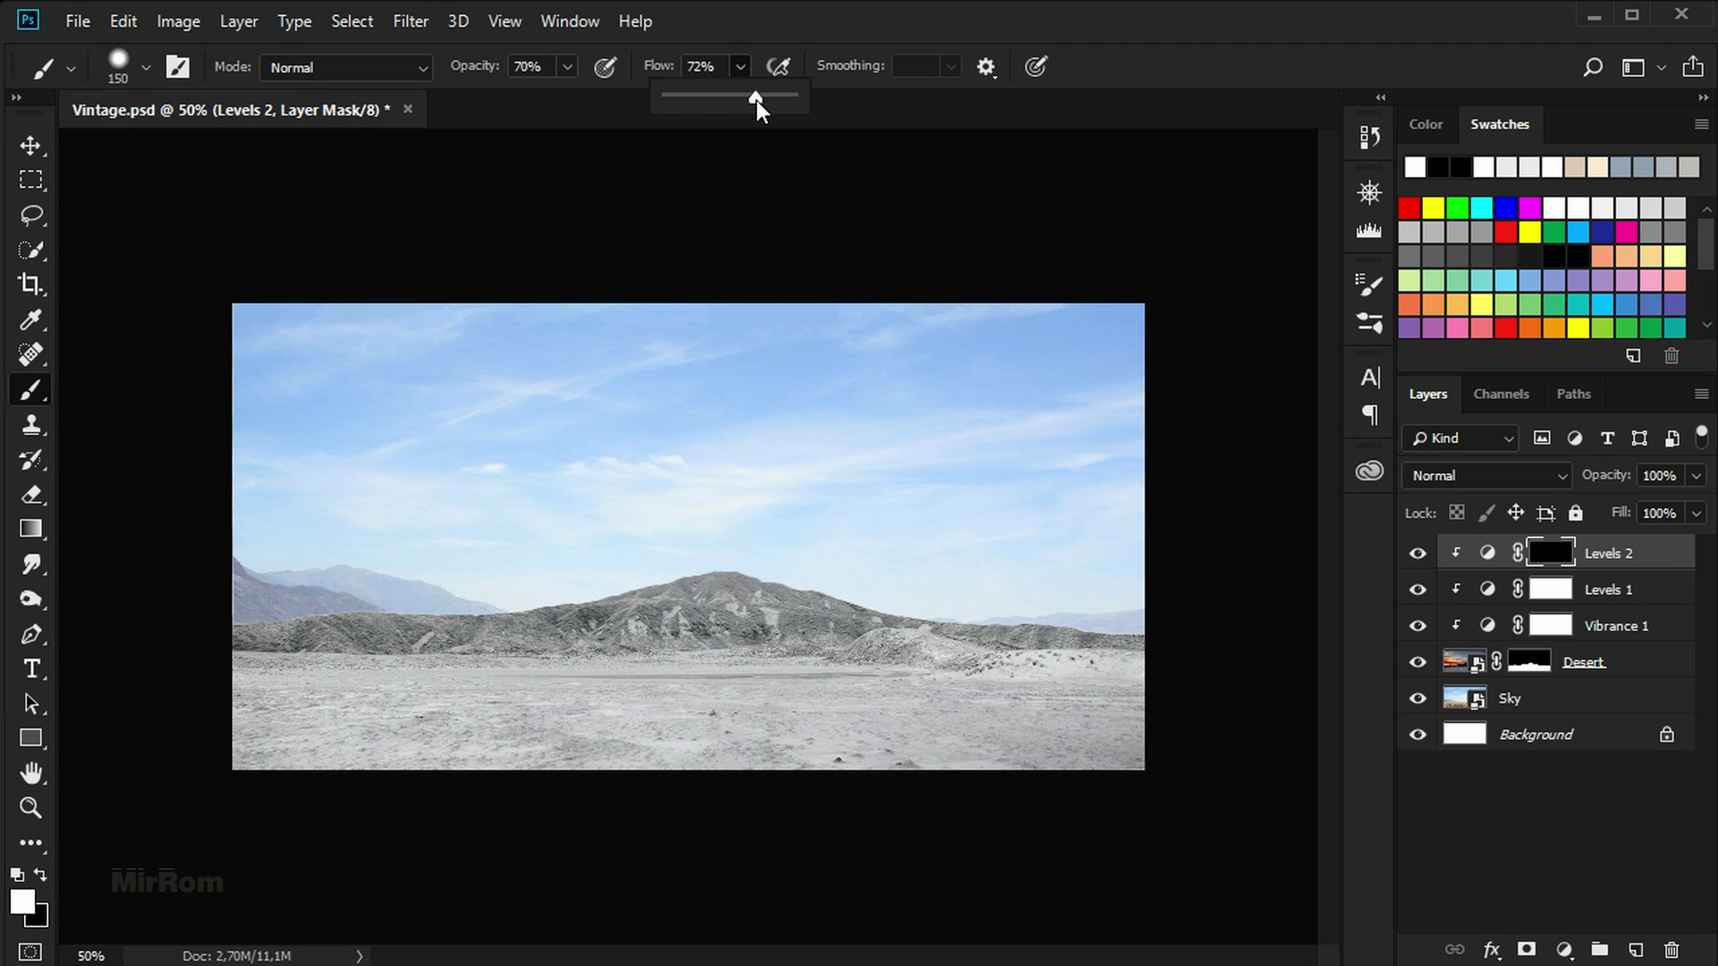
{"action": "right_click", "coordinate": [786, 410]}
{"action": "left_click_drag", "start_coordinate": [997, 534], "coordinate": [918, 537]}
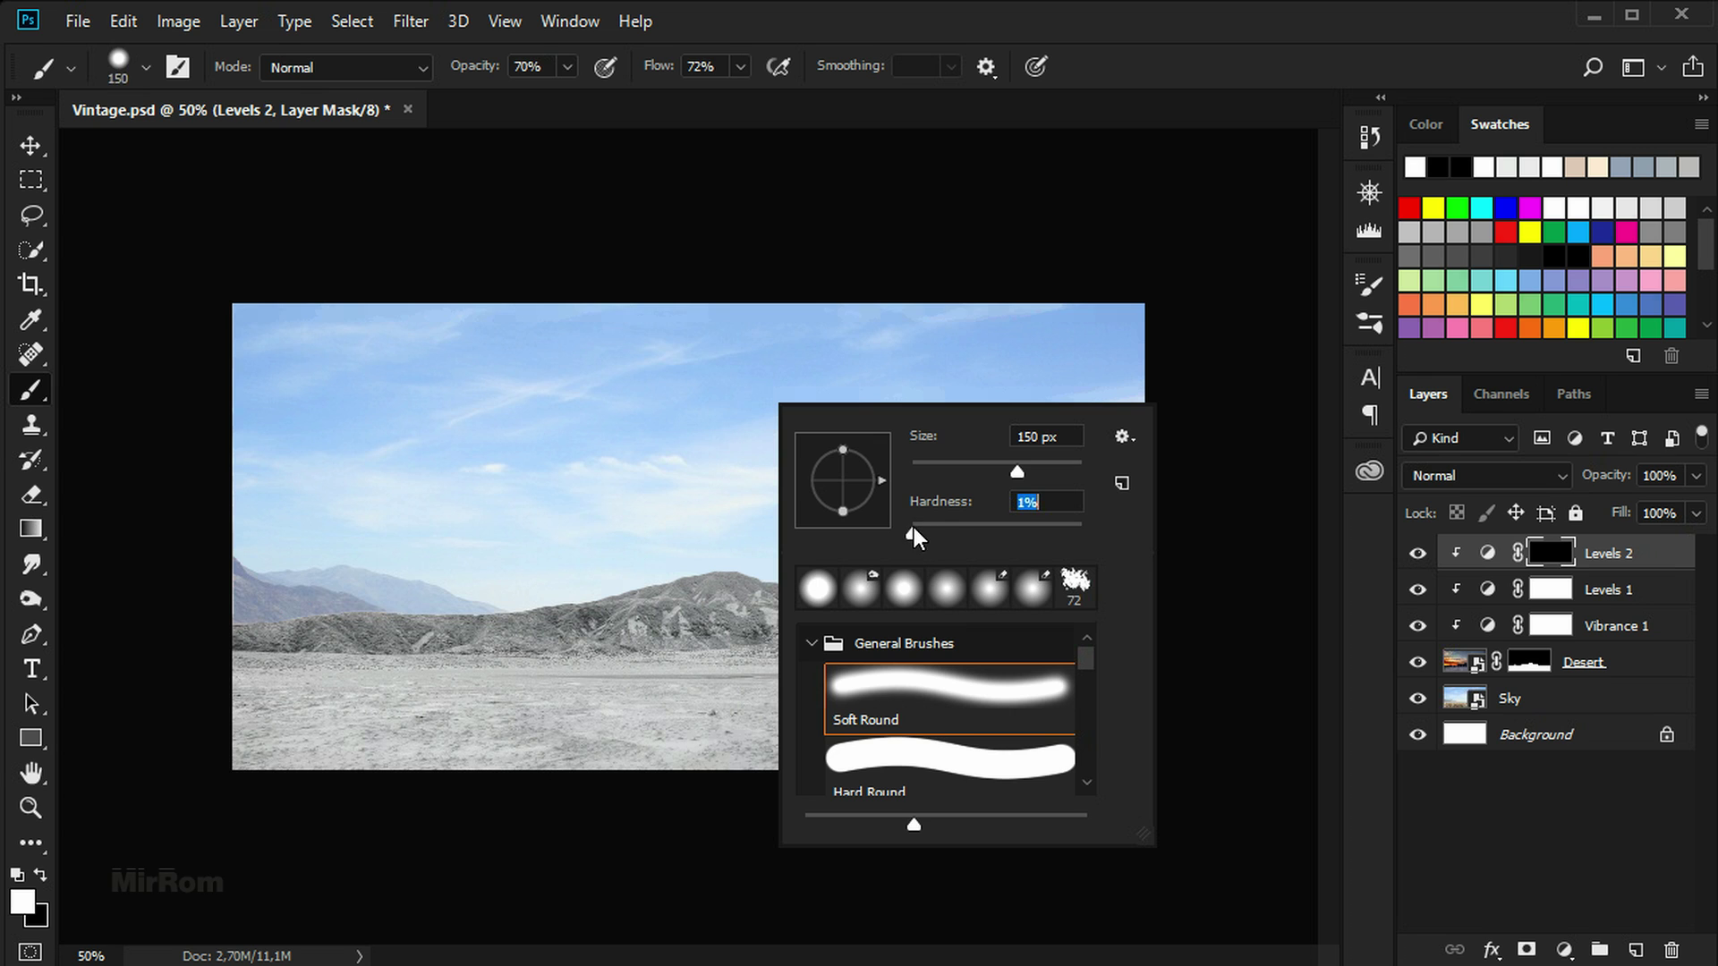
{"action": "key", "text": "Return"}
{"action": "key", "text": "bracketright"}
{"action": "key", "text": "bracketright"}
{"action": "key", "text": "bracketright"}
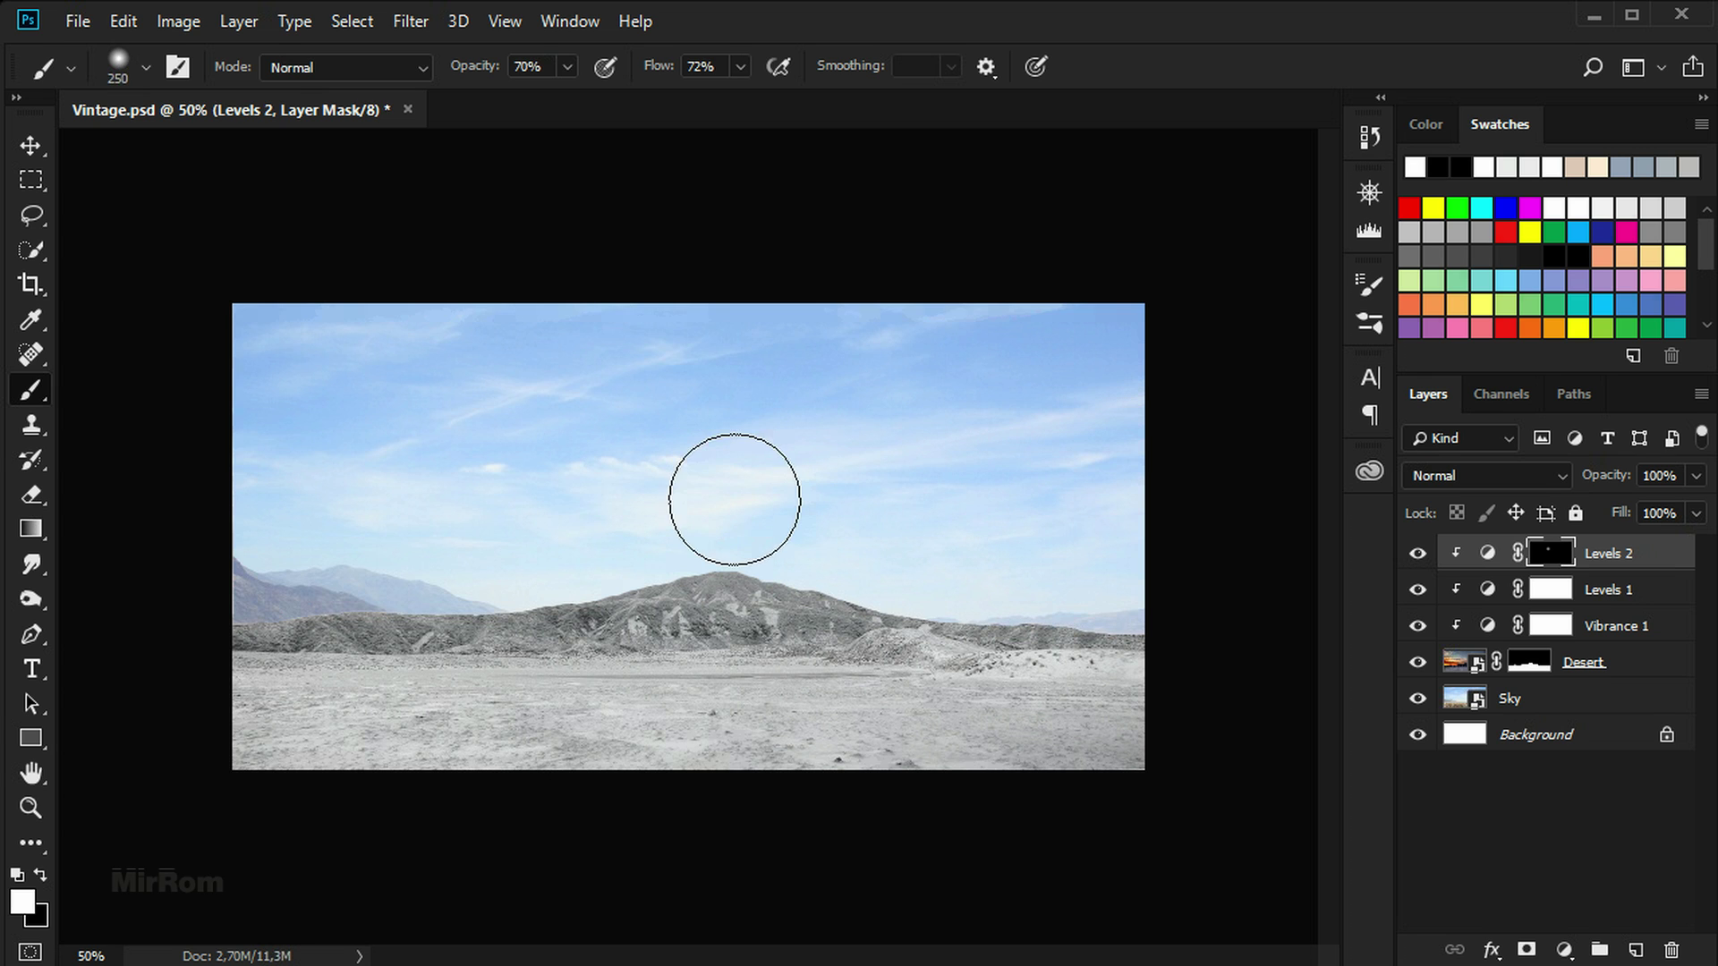
Paint the Levels 2 fade back along the horizon and left-hand hills, then compare
{"action": "mouse_move", "coordinate": [953, 534]}
{"action": "left_mouse_down"}
{"action": "mouse_move", "coordinate": [679, 510]}
{"action": "mouse_move", "coordinate": [225, 560]}
{"action": "left_mouse_up"}
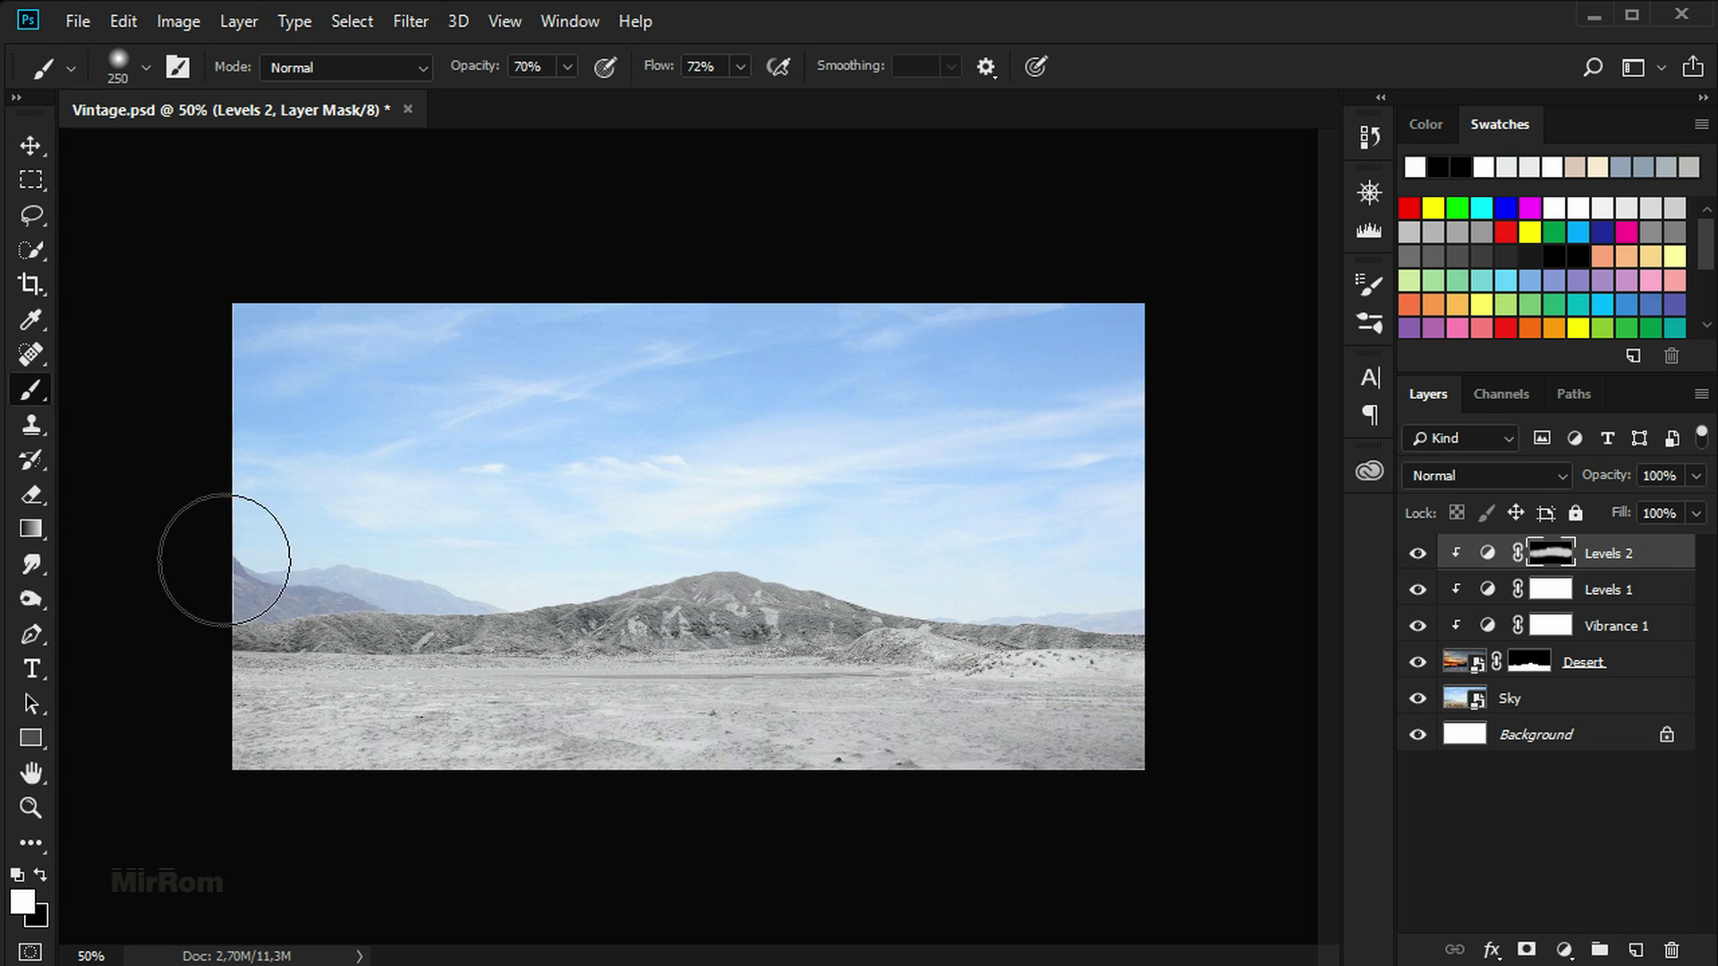
{"action": "key", "text": "bracketright"}
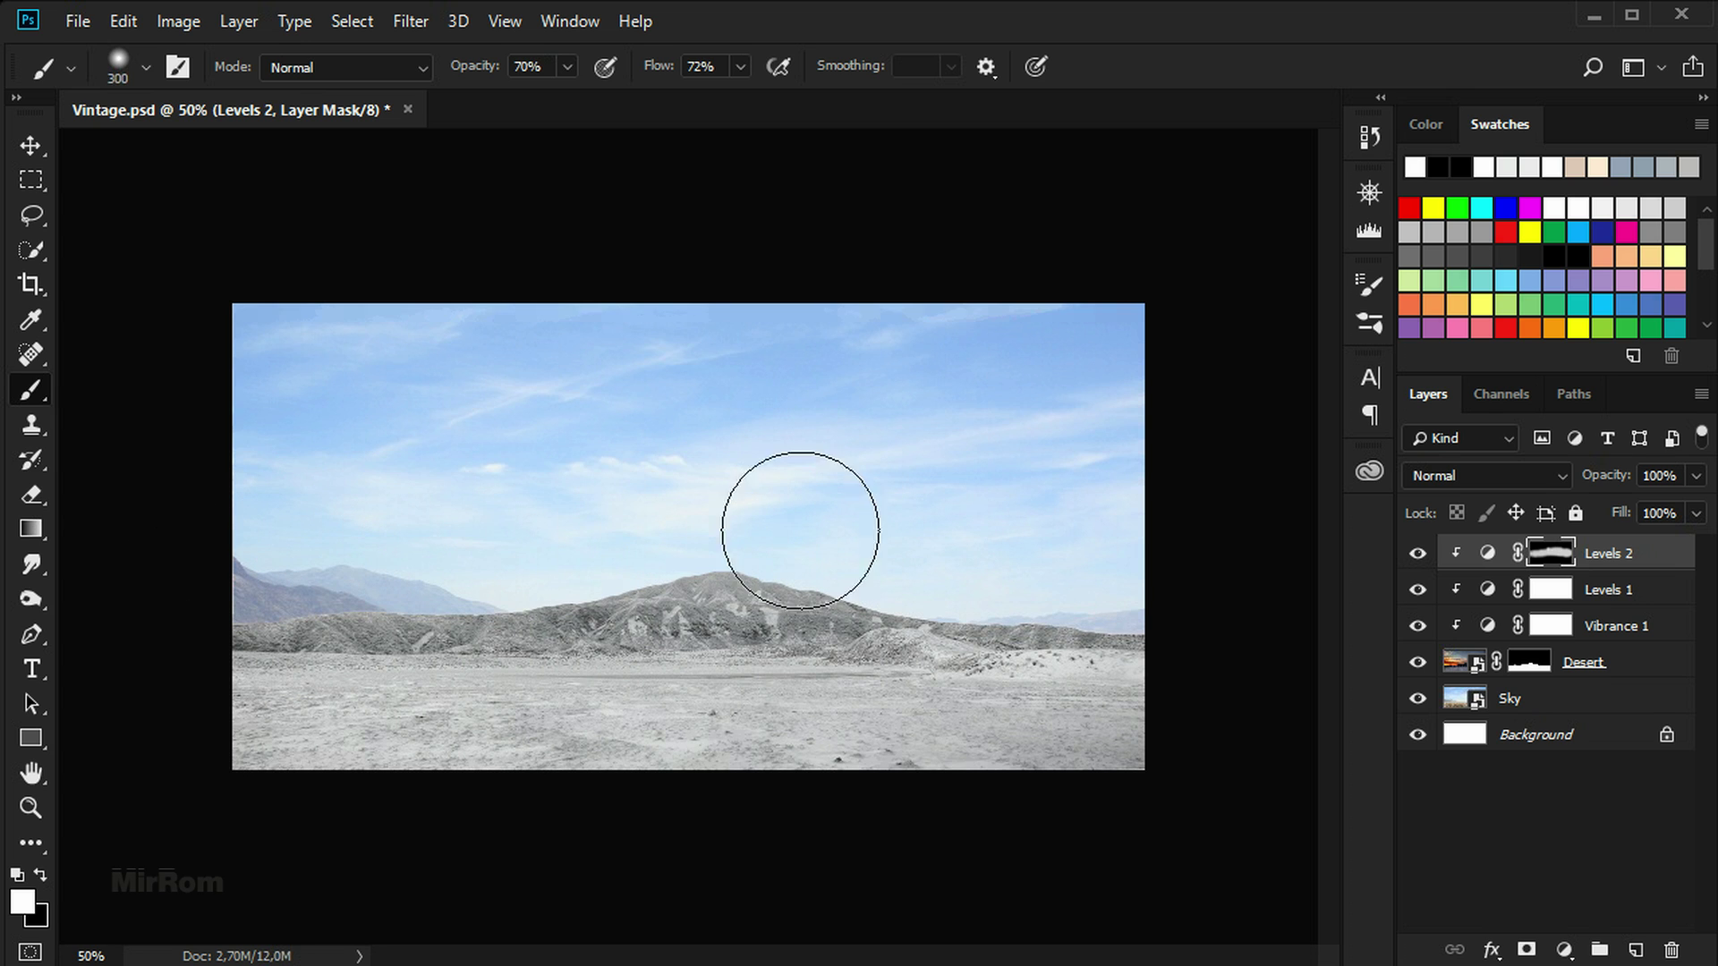
{"action": "mouse_move", "coordinate": [1151, 544]}
{"action": "left_mouse_down"}
{"action": "mouse_move", "coordinate": [652, 518]}
{"action": "mouse_move", "coordinate": [261, 567]}
{"action": "left_mouse_up"}
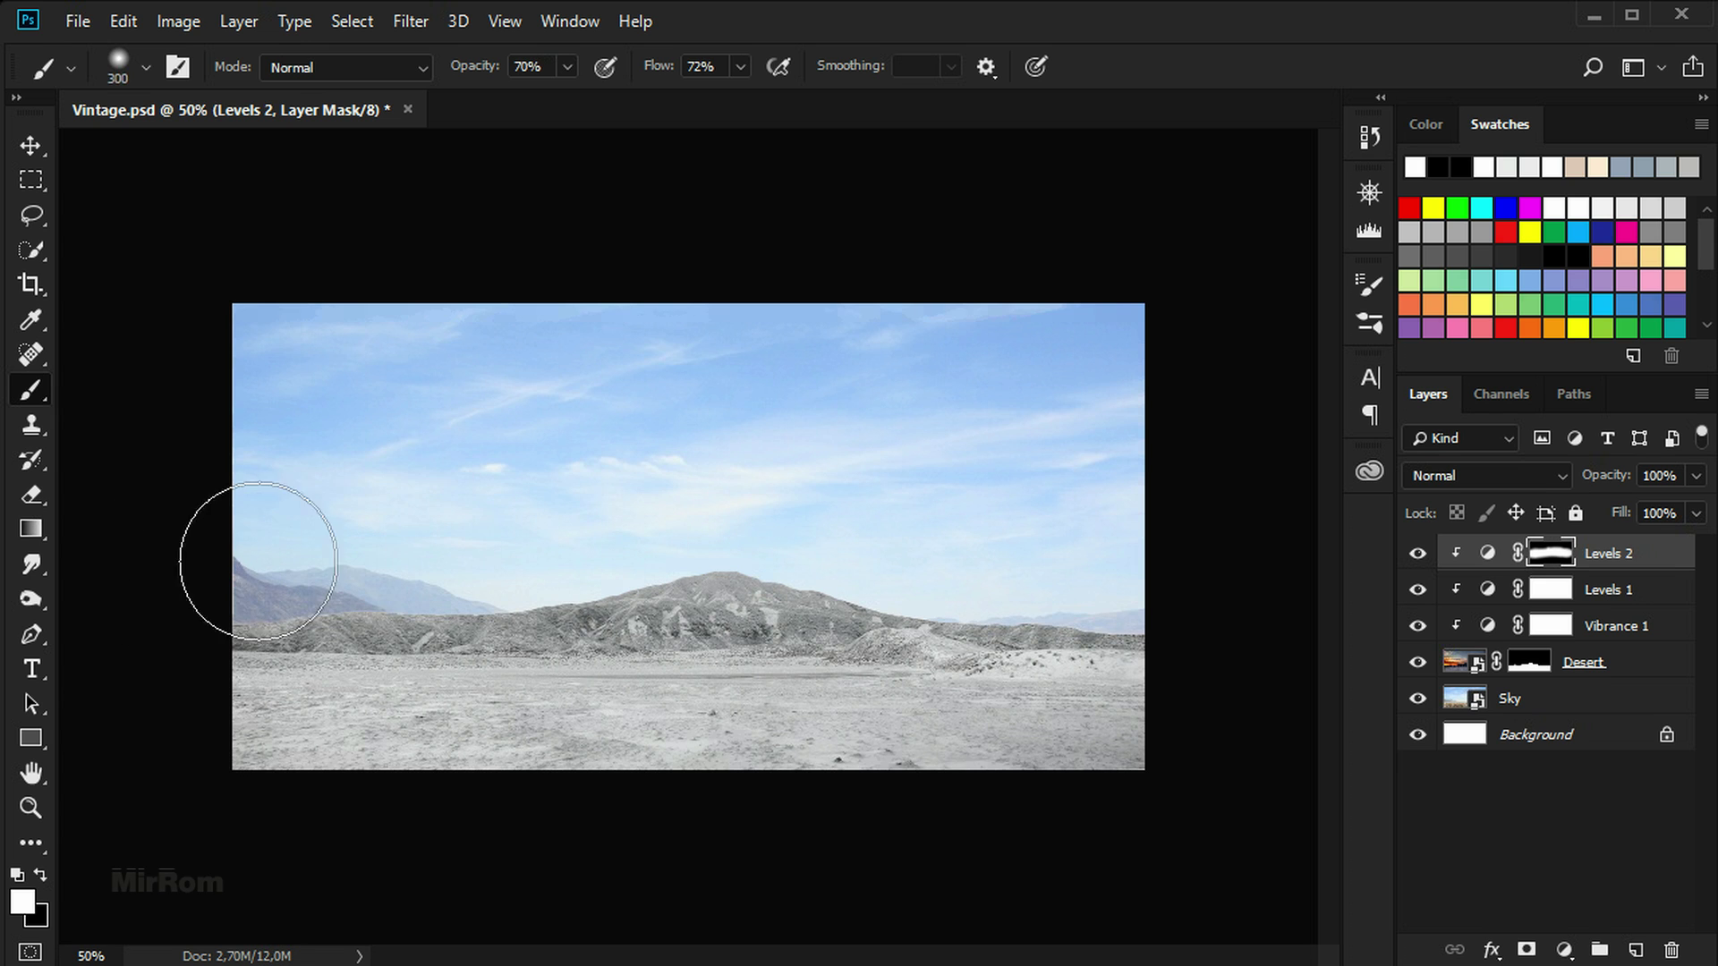
{"action": "mouse_move", "coordinate": [883, 561]}
{"action": "left_mouse_down"}
{"action": "mouse_move", "coordinate": [1227, 614]}
{"action": "mouse_move", "coordinate": [330, 592]}
{"action": "left_mouse_up"}
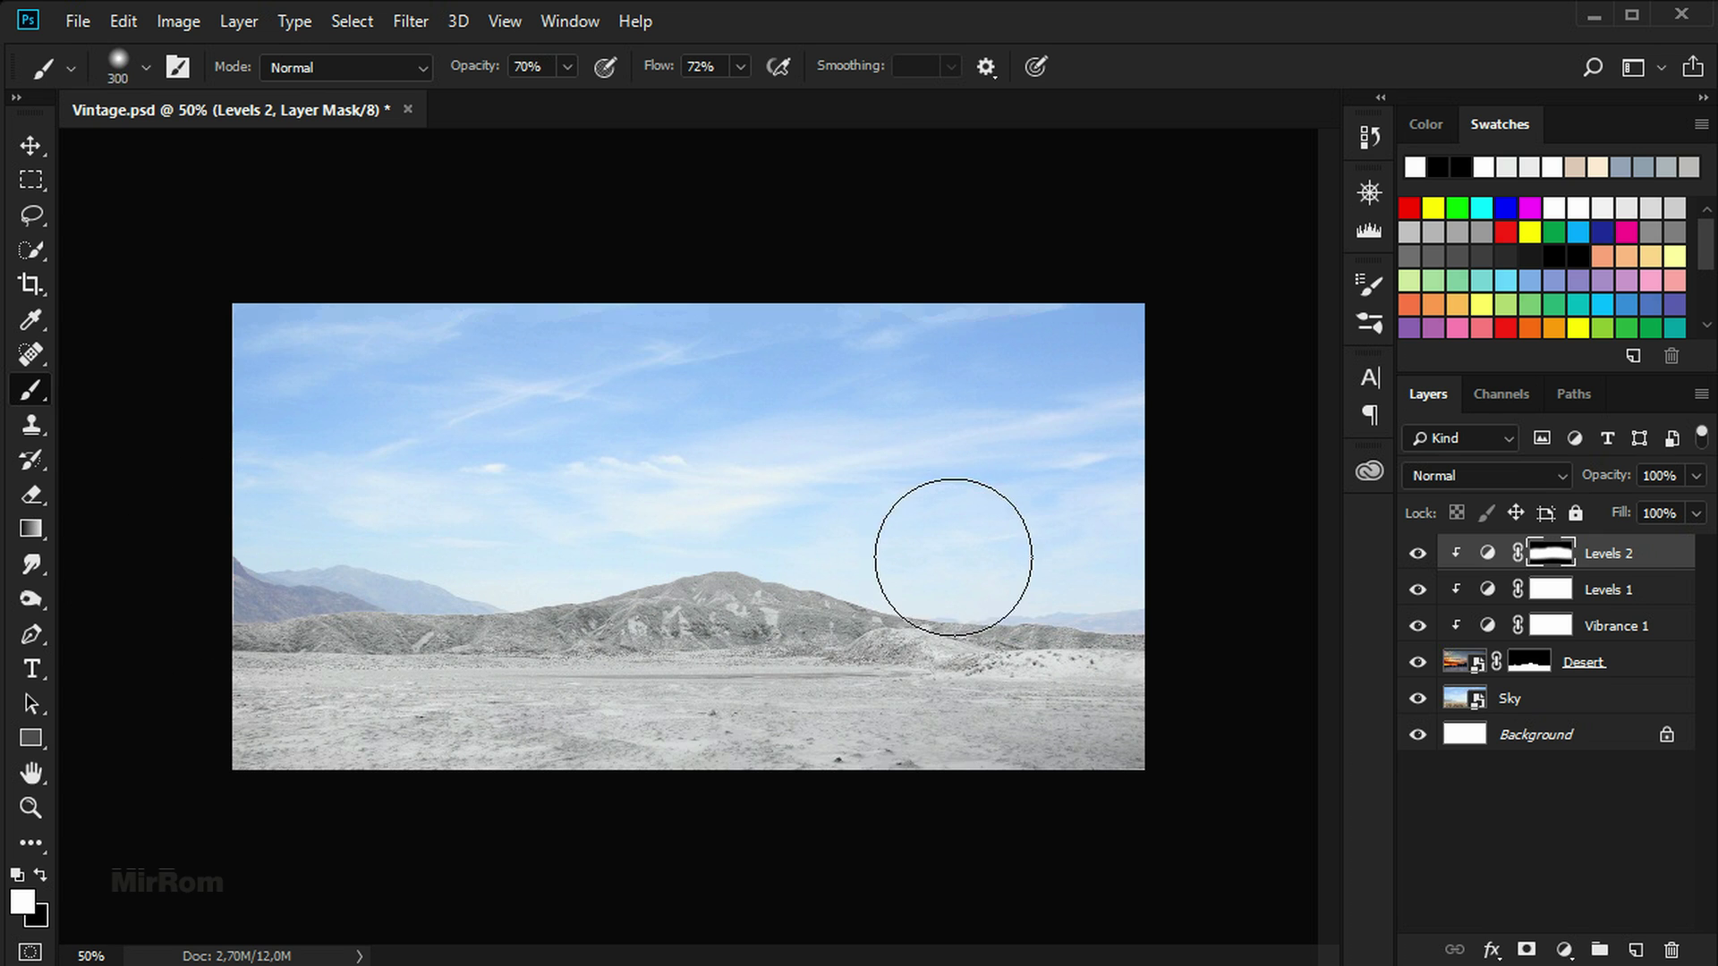
{"action": "left_click", "coordinate": [1418, 553]}
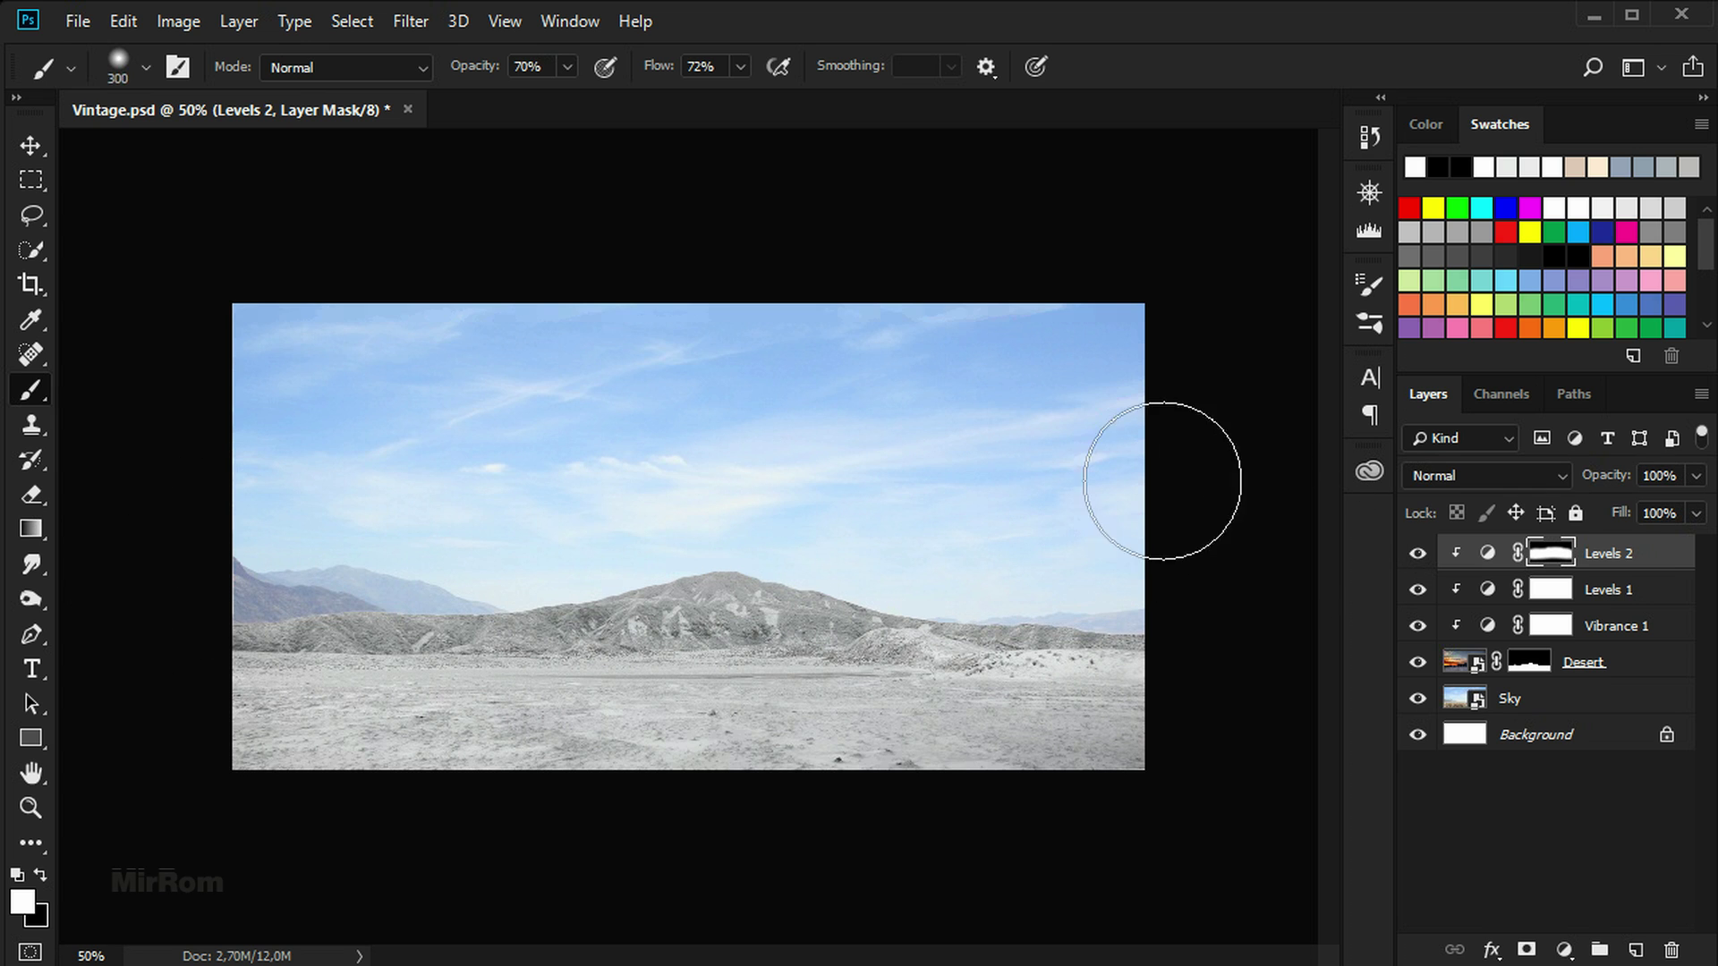
Clip a Vibrance layer to Sky (Vibrance -79, Saturation -57) and add an empty layer above
{"action": "key", "text": "v"}
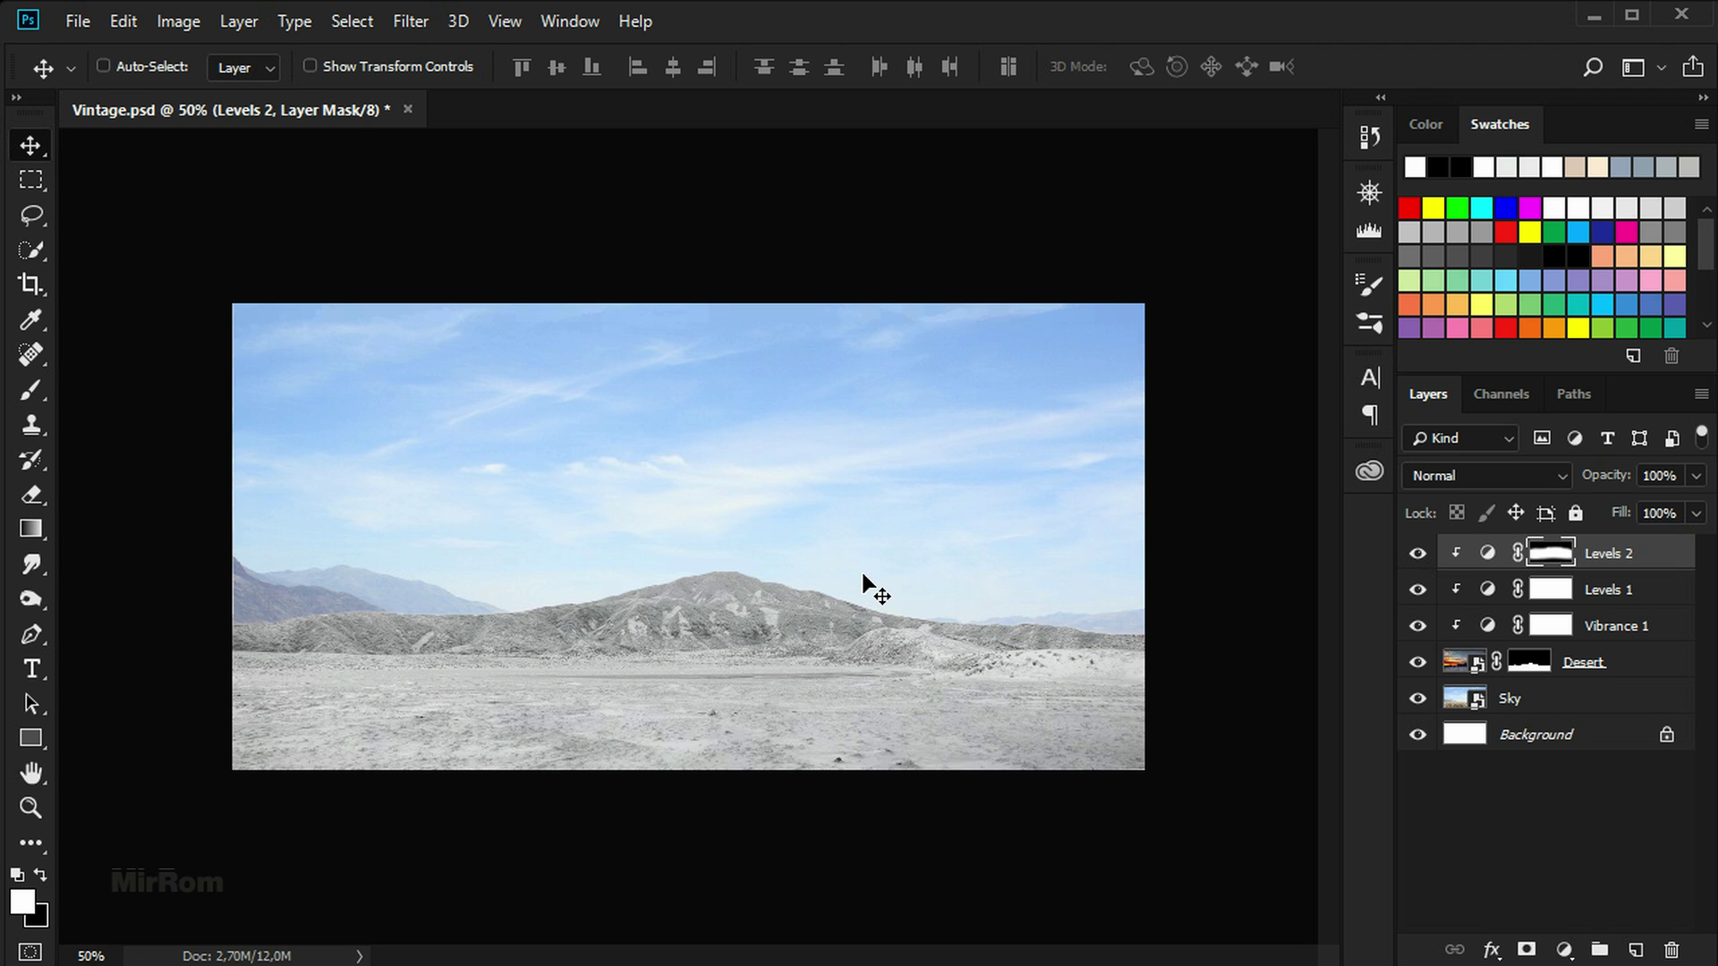
{"action": "left_click", "coordinate": [863, 586]}
{"action": "left_click", "coordinate": [1554, 707]}
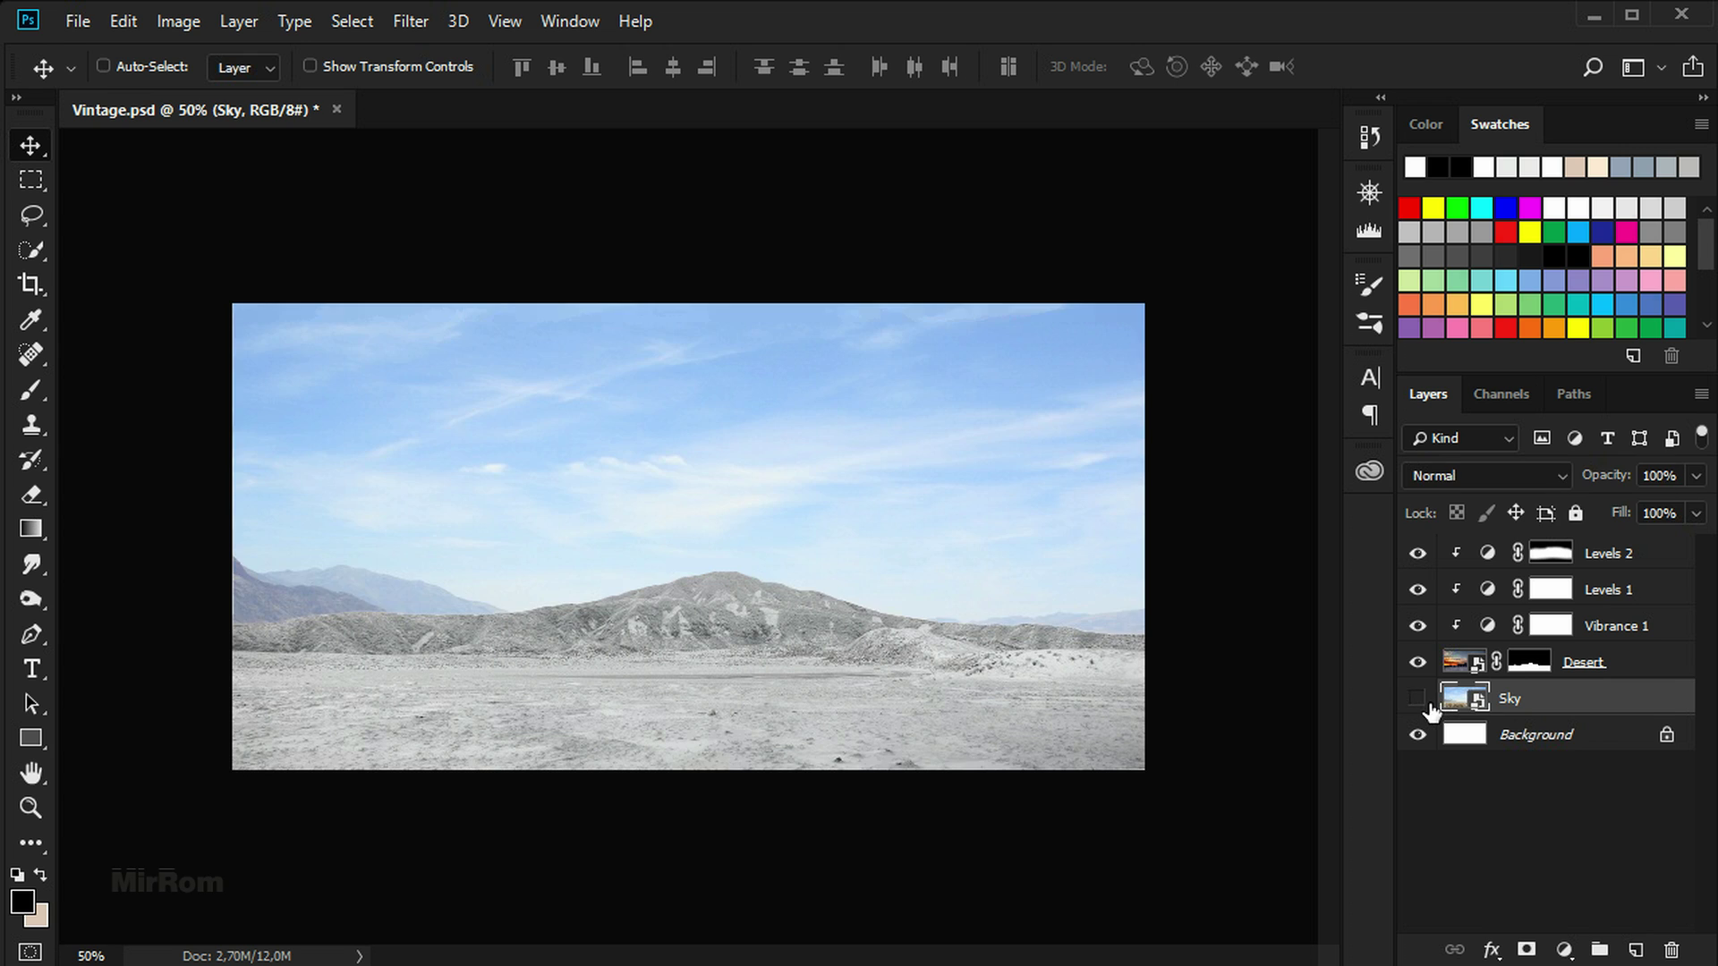
{"action": "left_click", "coordinate": [1565, 950]}
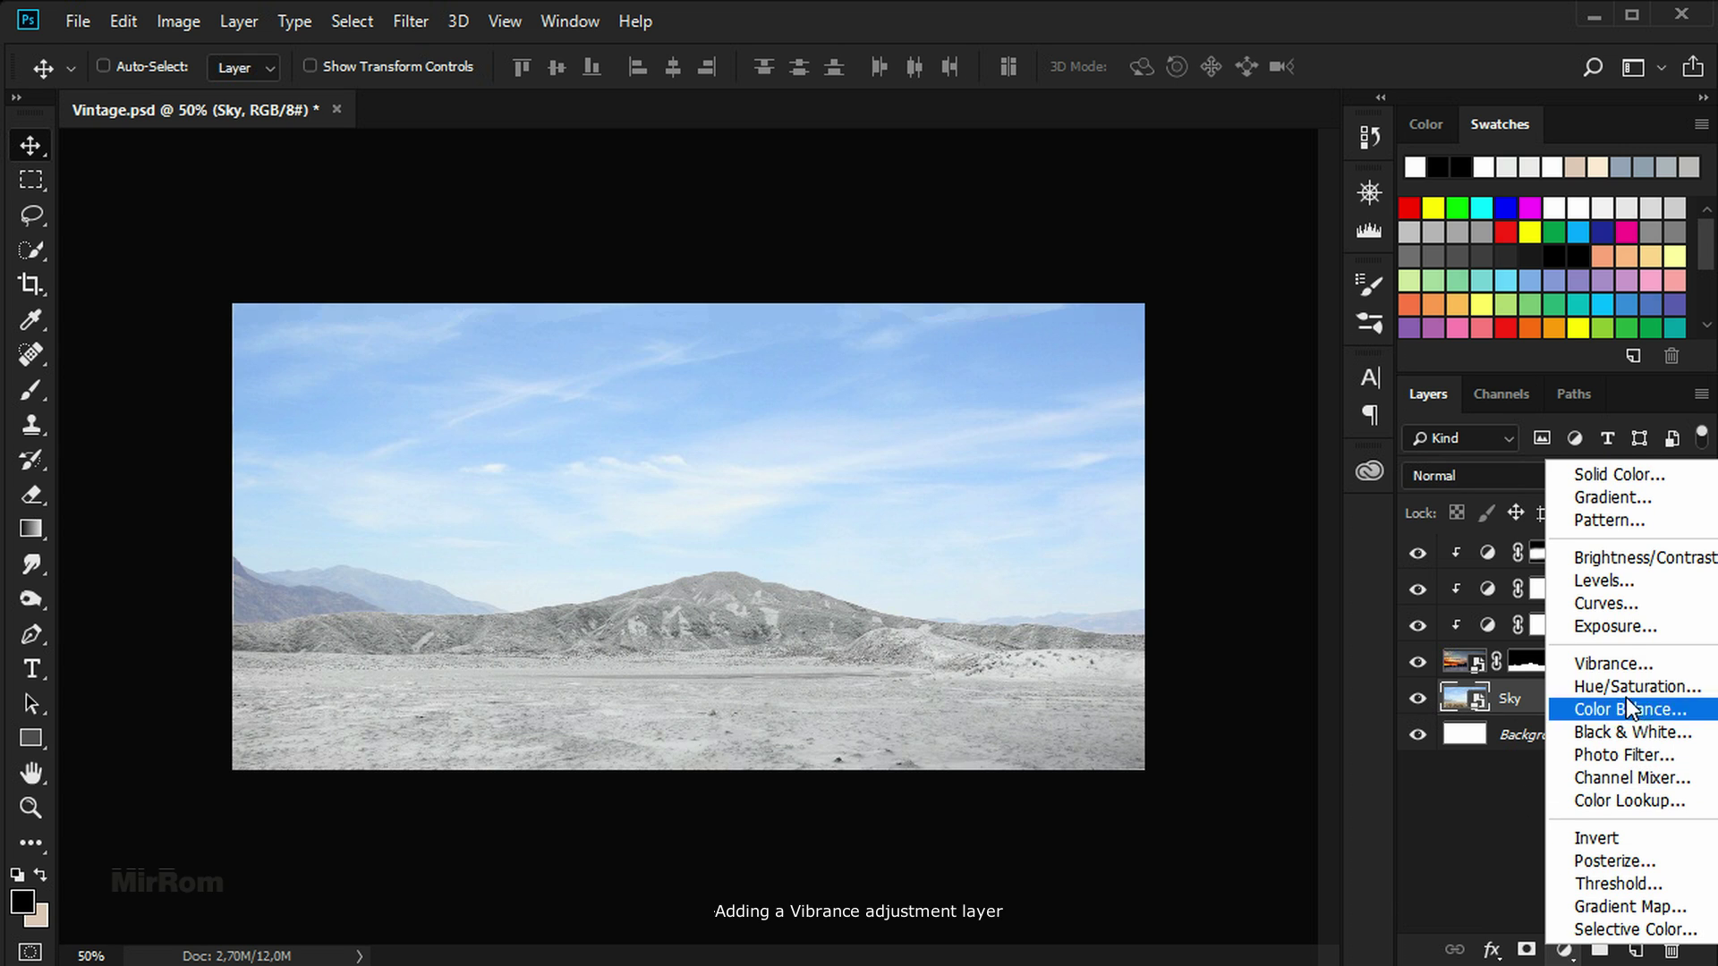
{"action": "left_click", "coordinate": [1641, 653]}
{"action": "left_click", "coordinate": [1311, 878]}
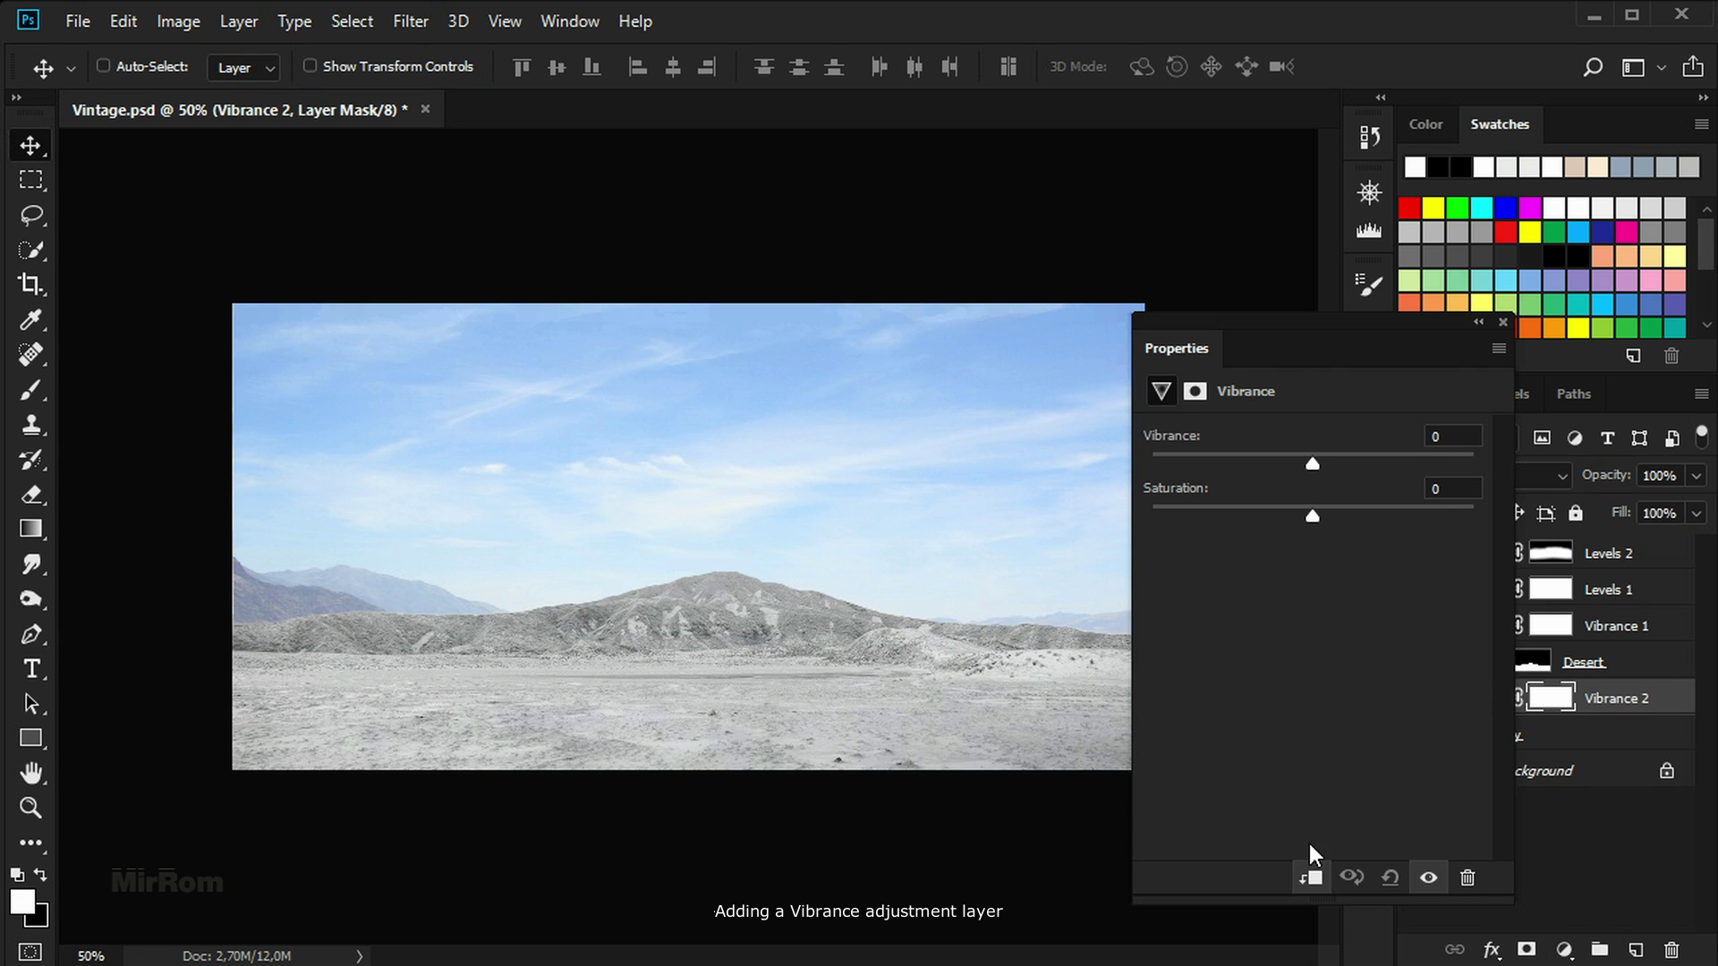
{"action": "left_click_drag", "start_coordinate": [1285, 463], "coordinate": [1185, 465]}
{"action": "left_click_drag", "start_coordinate": [1312, 516], "coordinate": [1222, 517]}
{"action": "left_click", "coordinate": [1428, 878]}
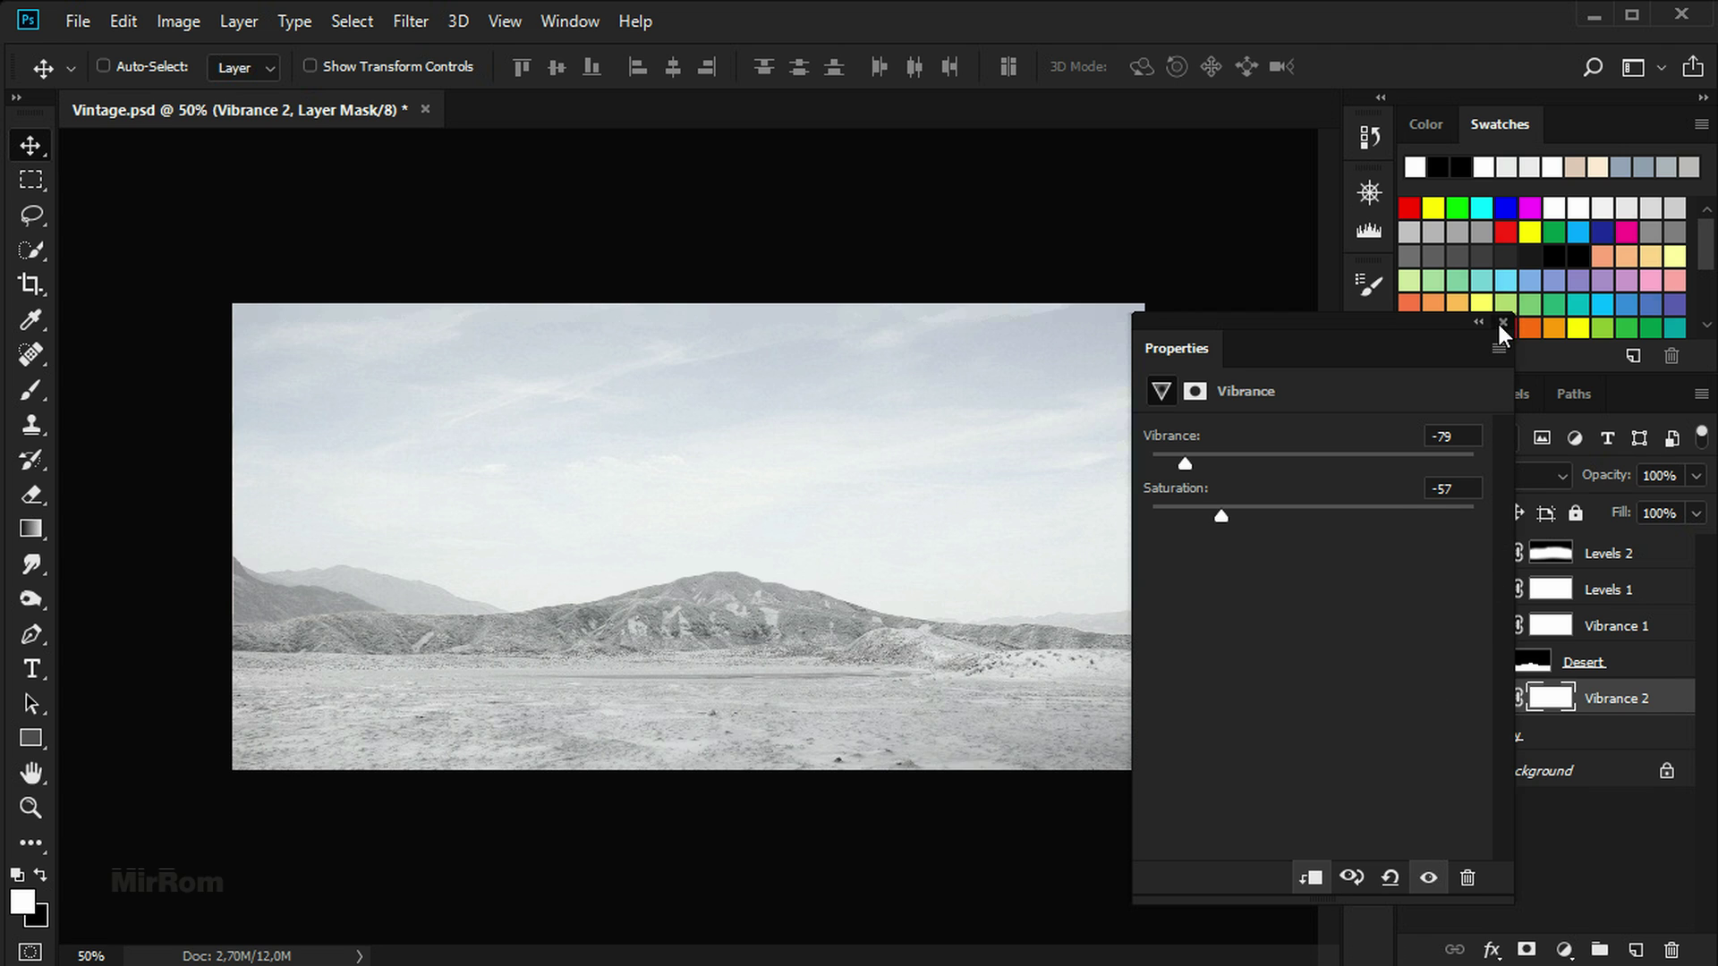
{"action": "left_click", "coordinate": [1502, 322]}
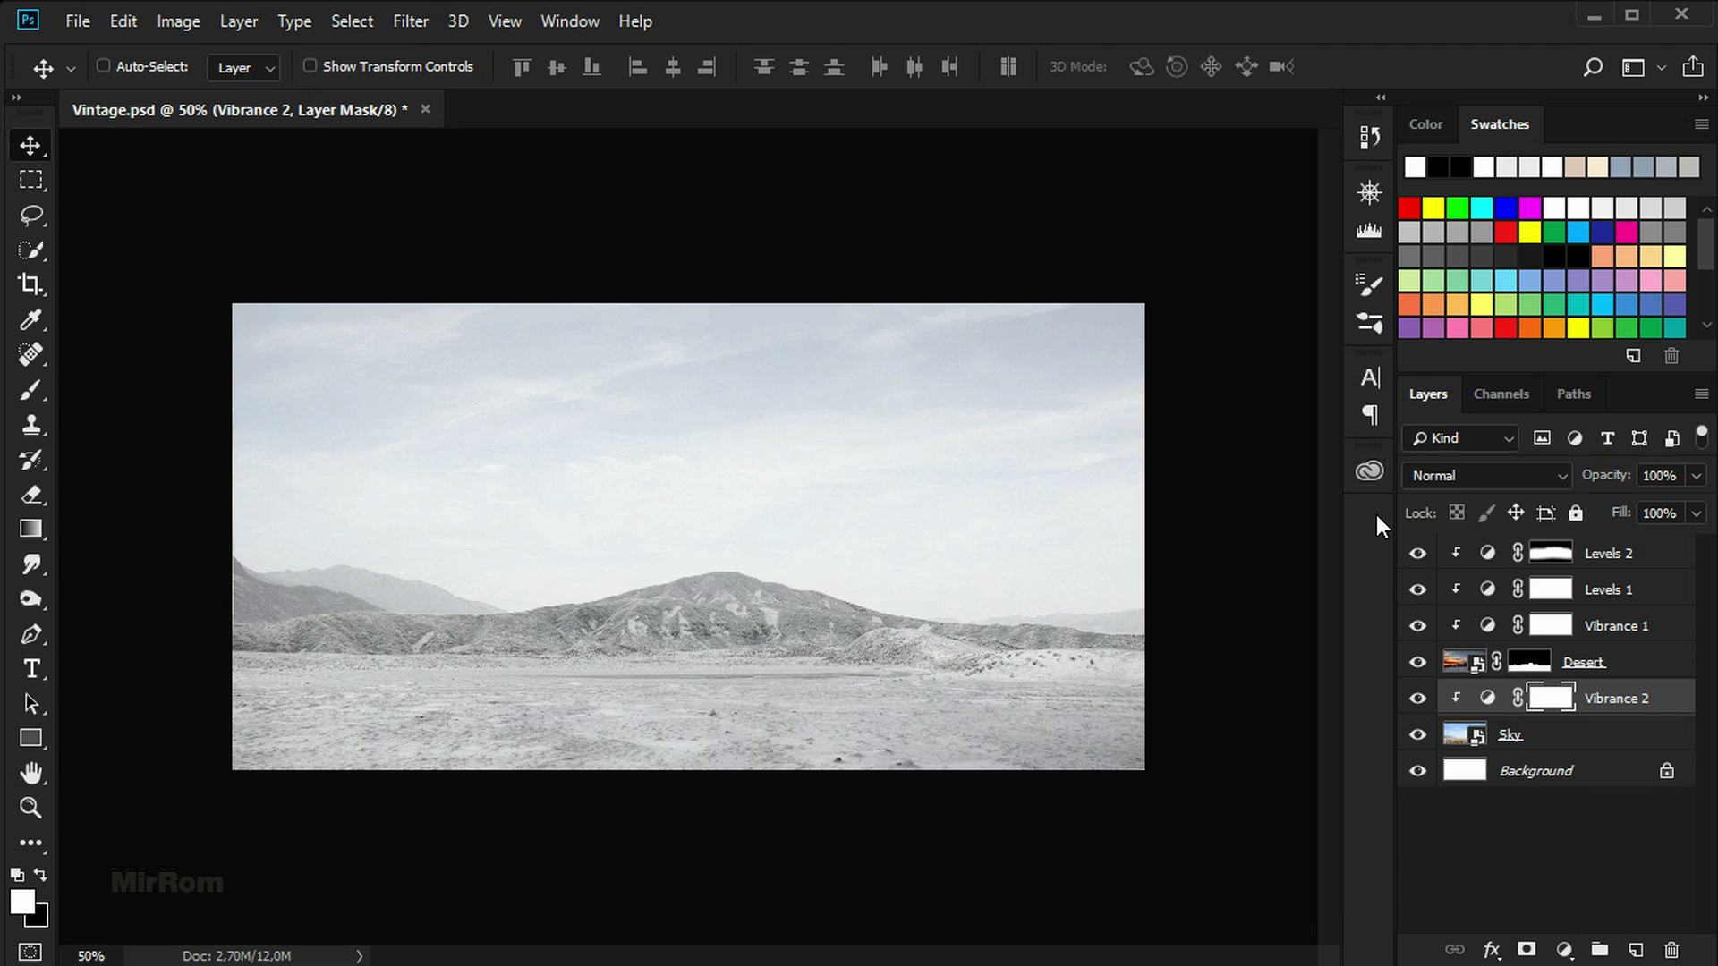
{"action": "left_click", "coordinate": [1635, 949]}
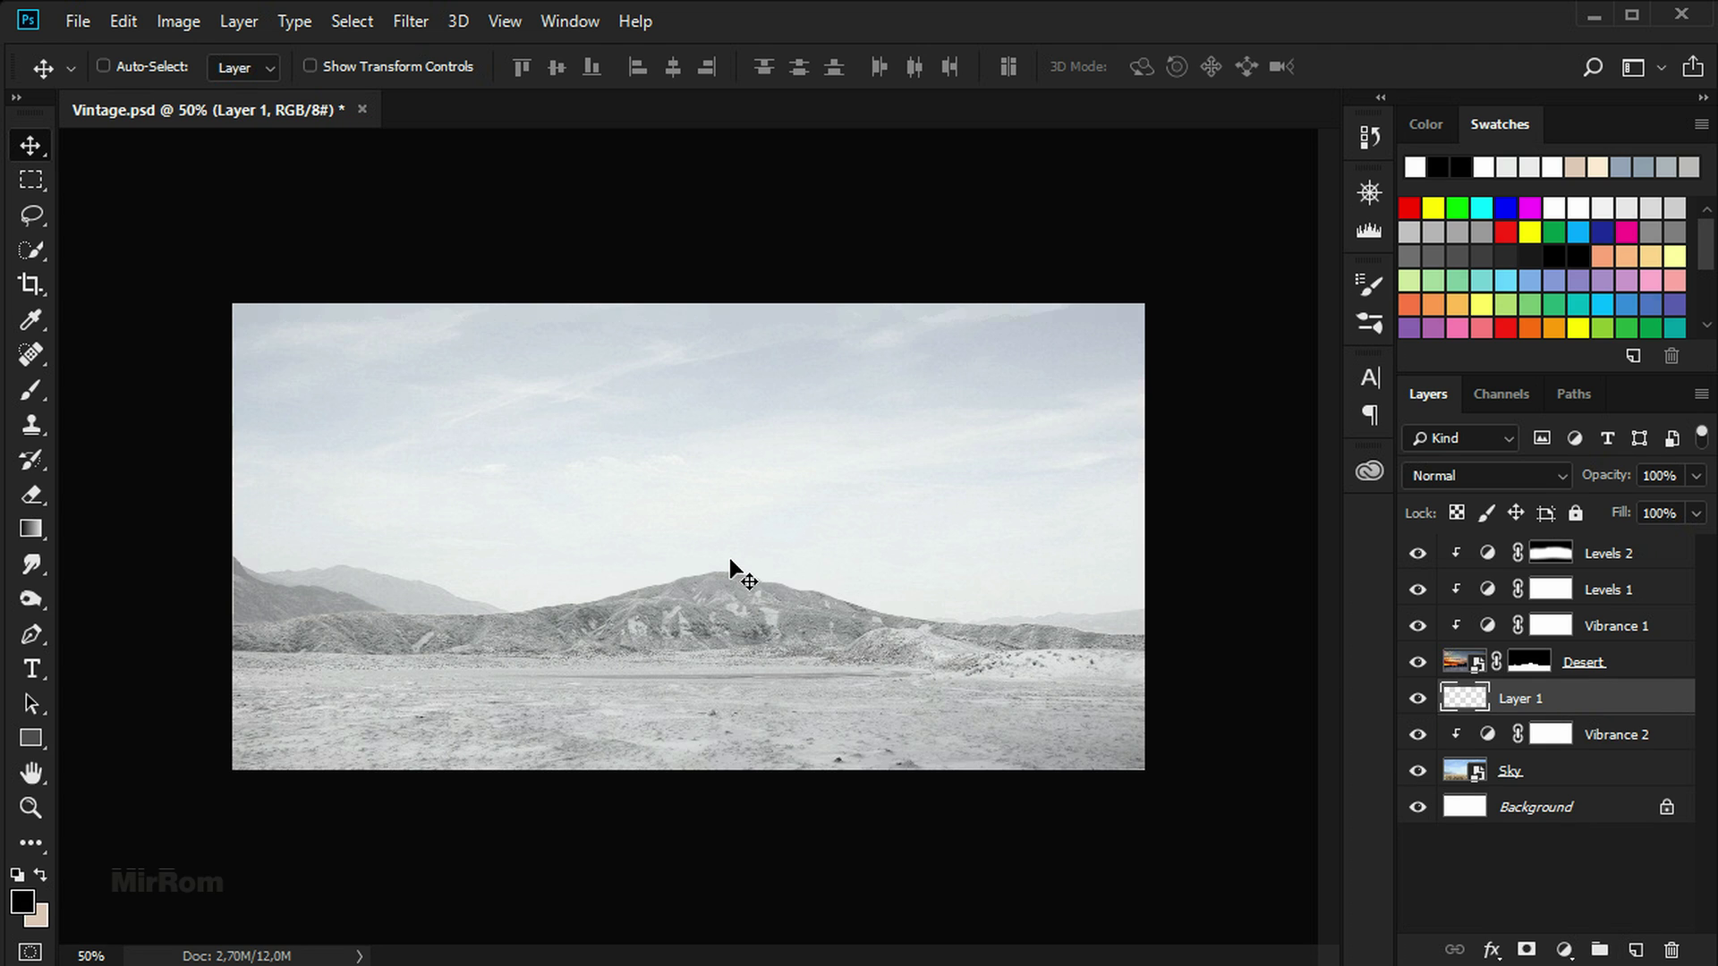
Pick the Brush and sample a light grey near the hills, undoing a trial stroke
{"action": "left_click", "coordinate": [31, 390]}
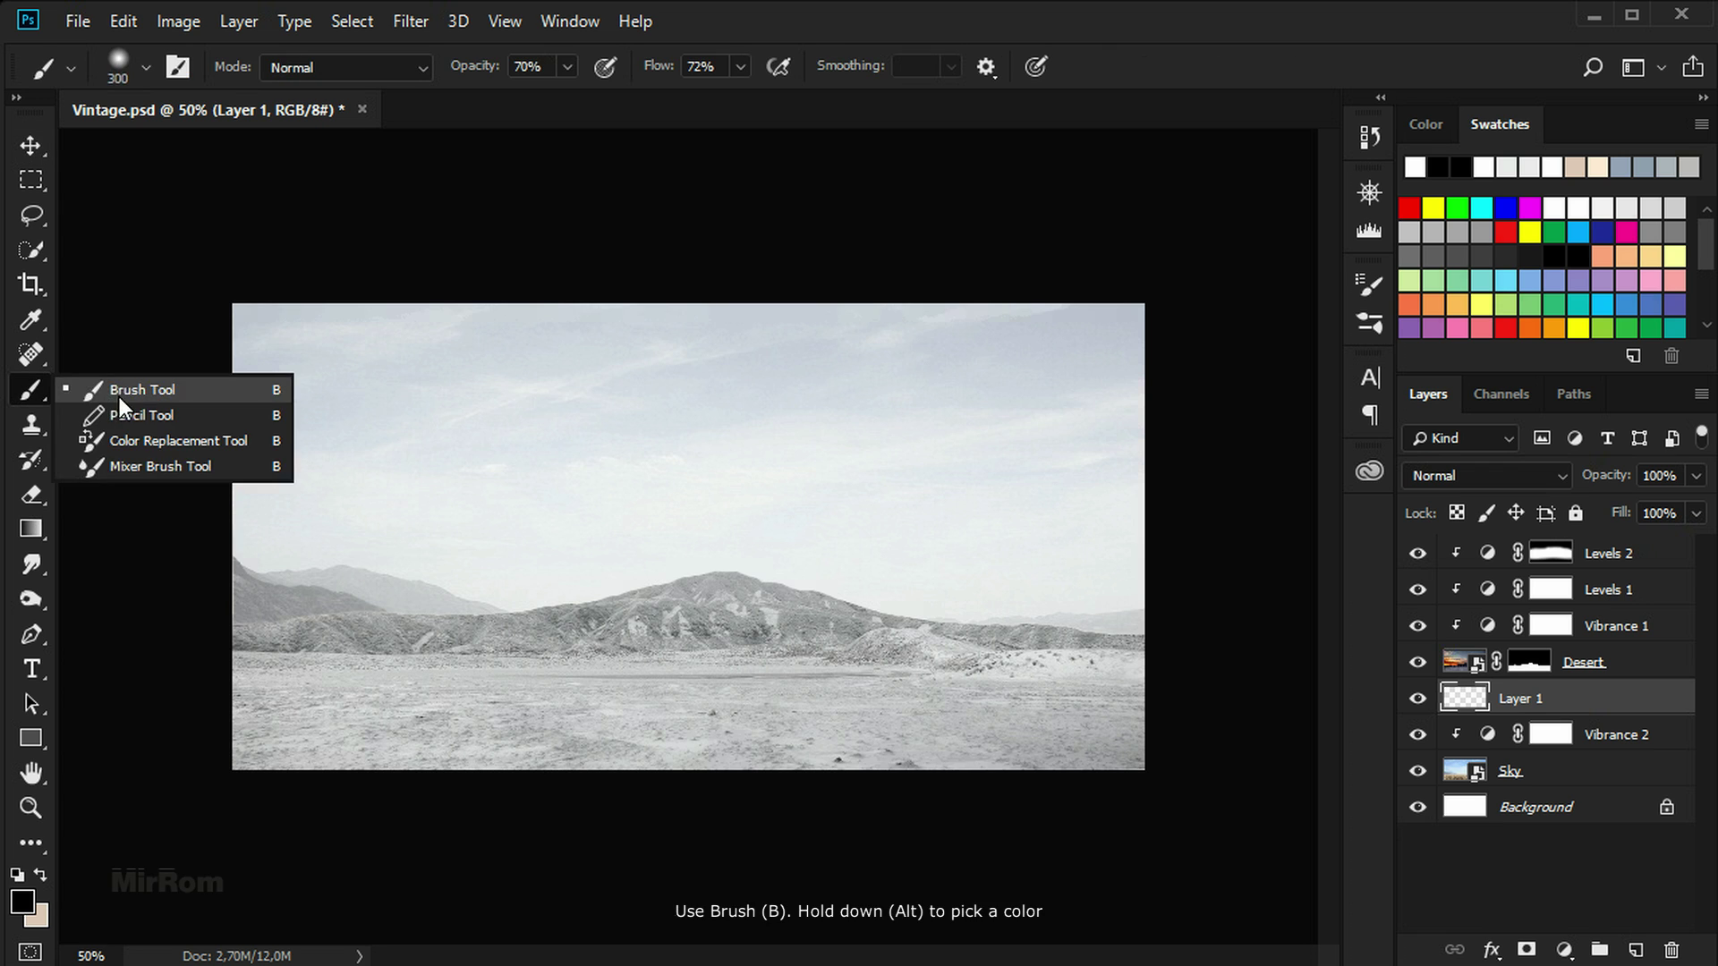
{"action": "left_click", "coordinate": [120, 396]}
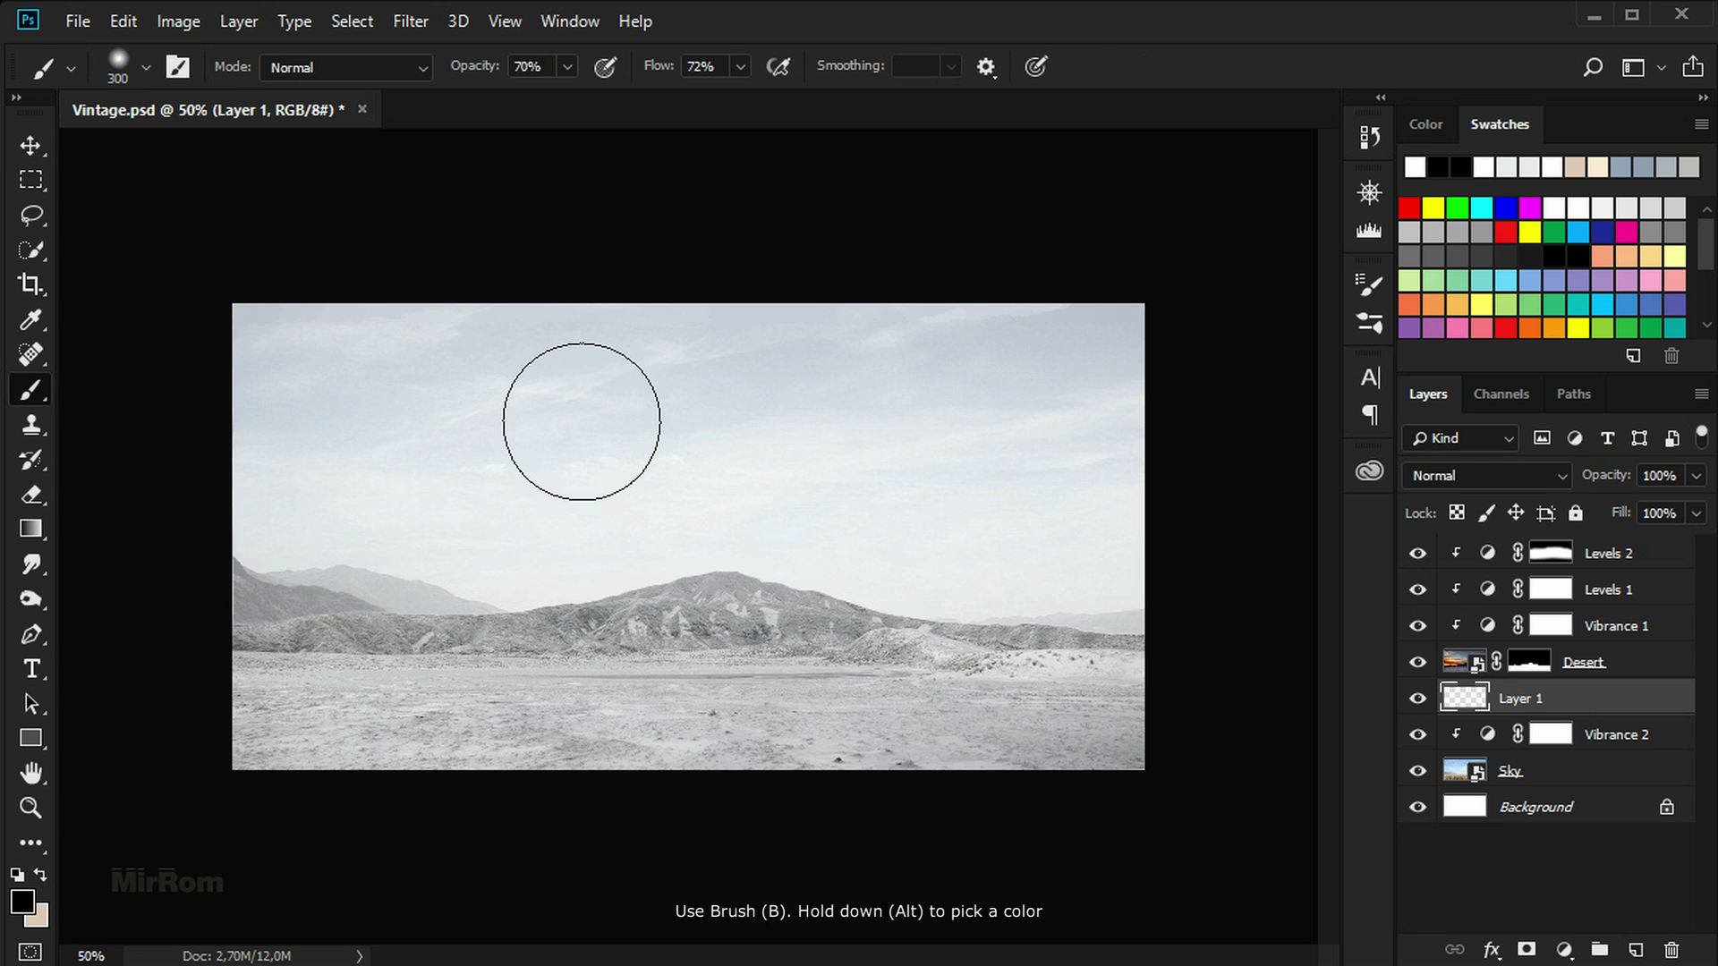
{"action": "left_click", "coordinate": [541, 548], "text": "alt"}
{"action": "left_click", "coordinate": [502, 567], "text": "alt"}
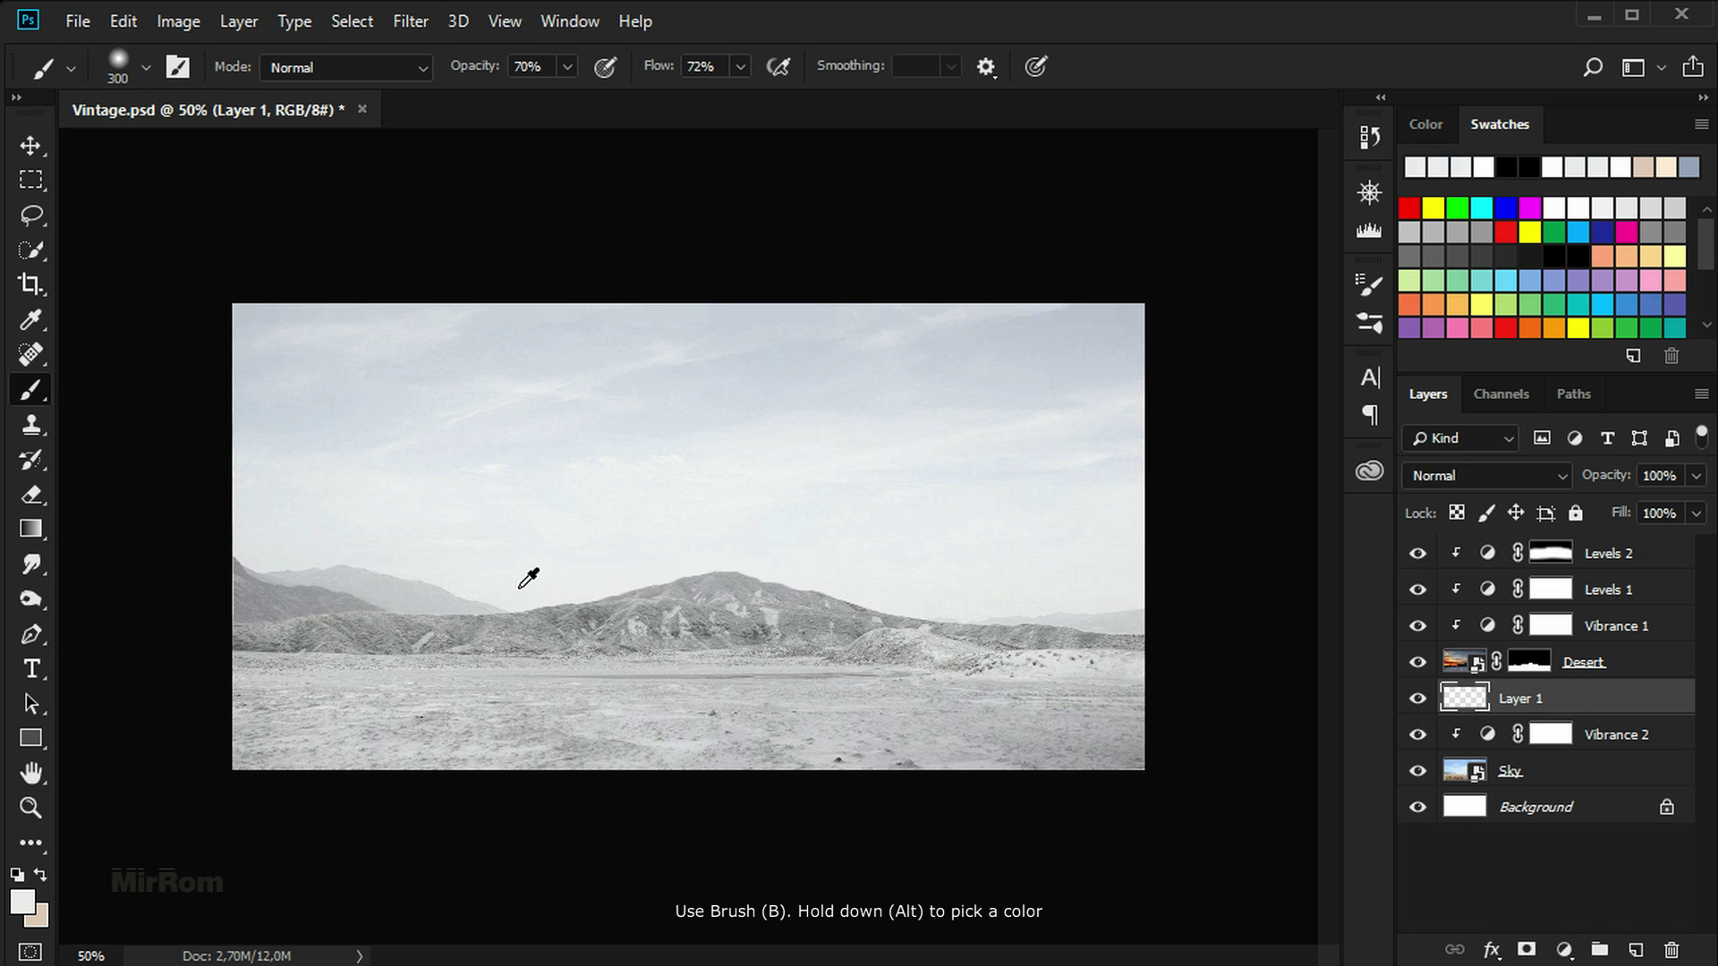
{"action": "left_click_drag", "start_coordinate": [537, 595], "coordinate": [384, 614]}
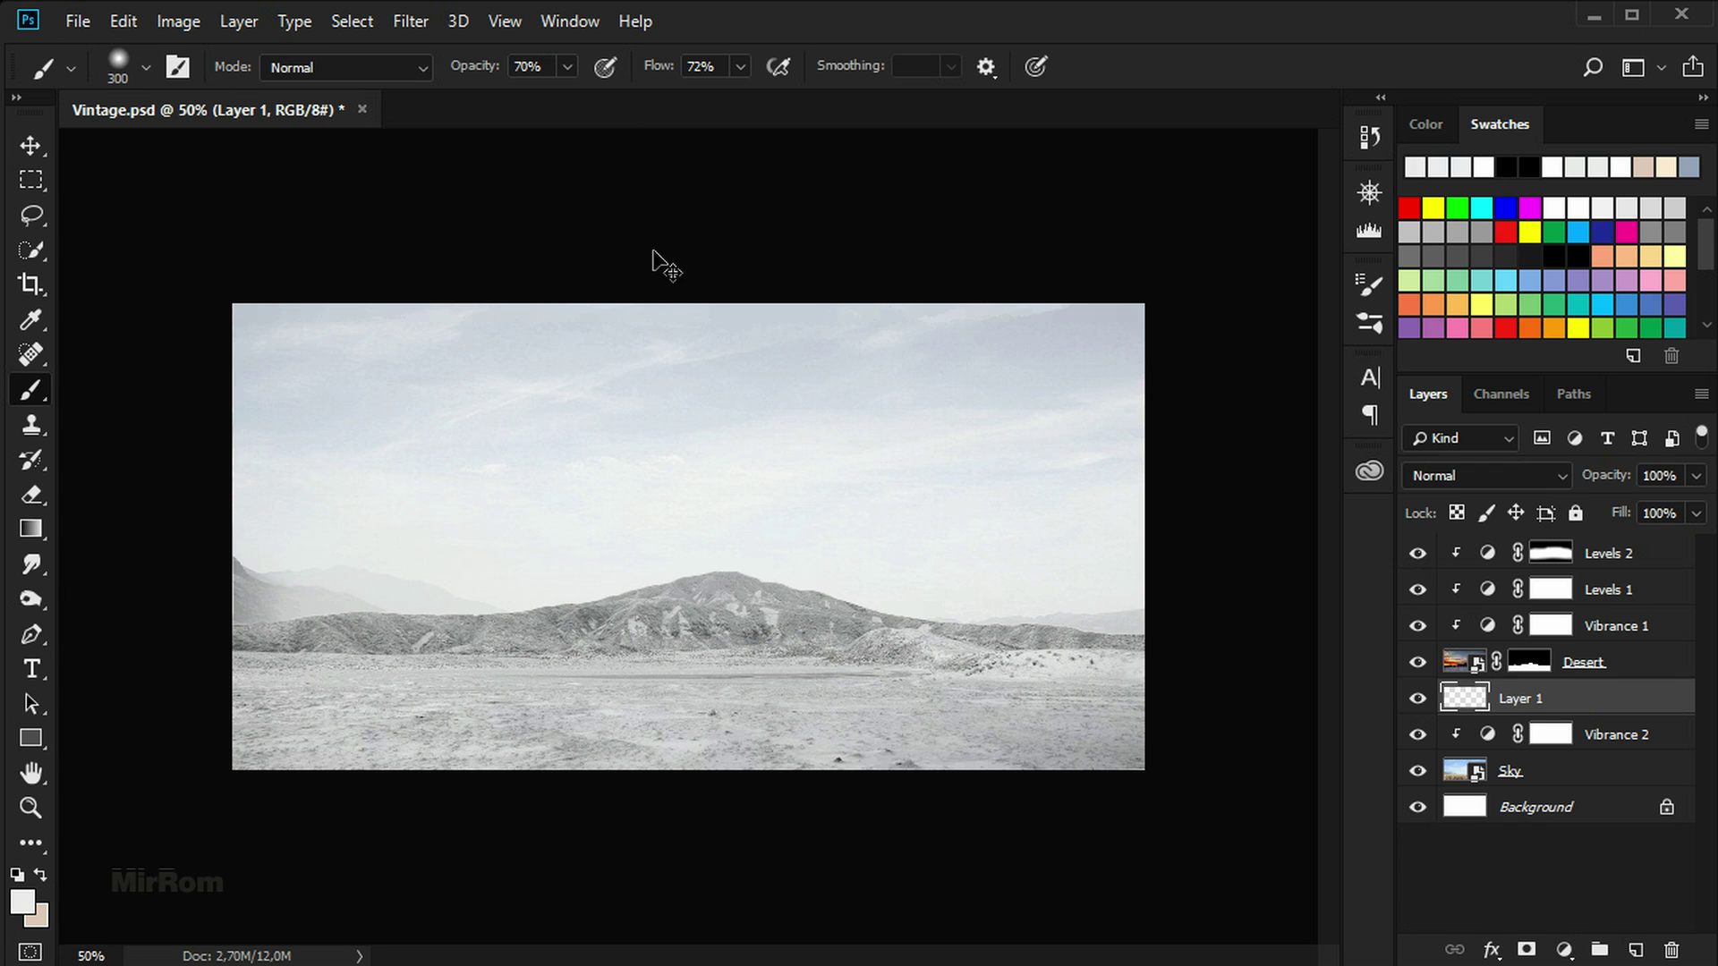
{"action": "key", "text": "ctrl+z"}
Set the brush to 40% opacity, 66% flow and 400 px, then compare the haze layer
{"action": "left_click", "coordinate": [566, 67]}
{"action": "left_click_drag", "start_coordinate": [533, 98], "coordinate": [531, 100]}
{"action": "left_click", "coordinate": [740, 68]}
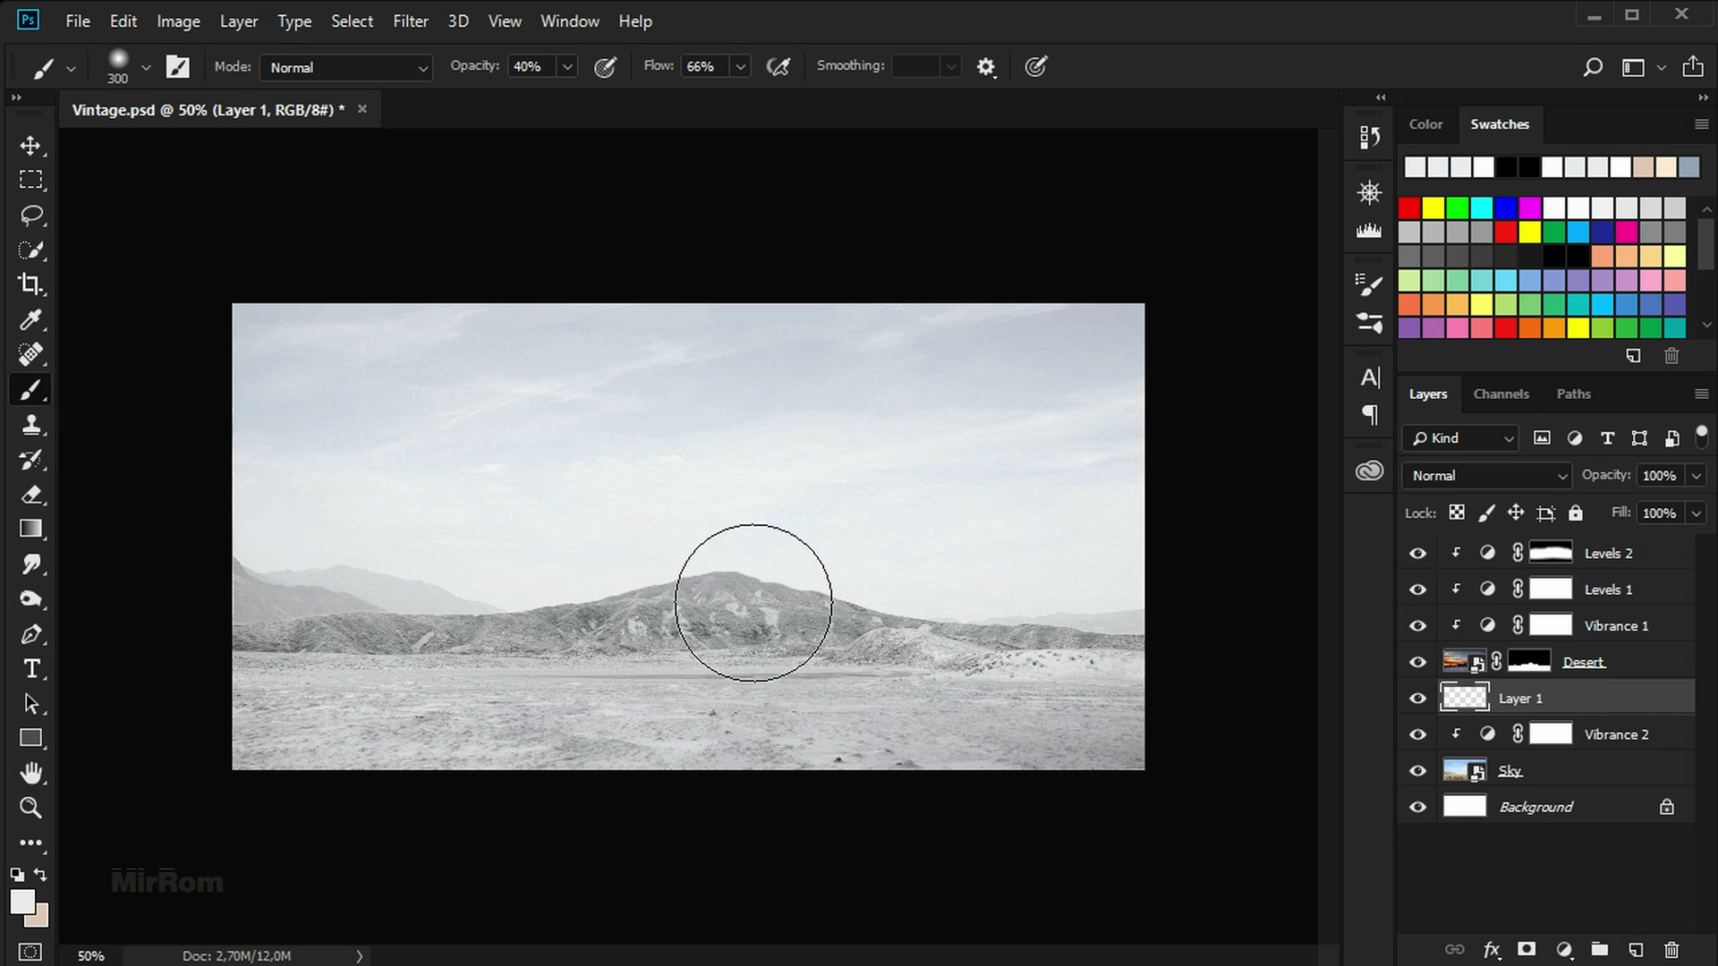
{"action": "key", "text": "bracketright"}
{"action": "key", "text": "bracketright"}
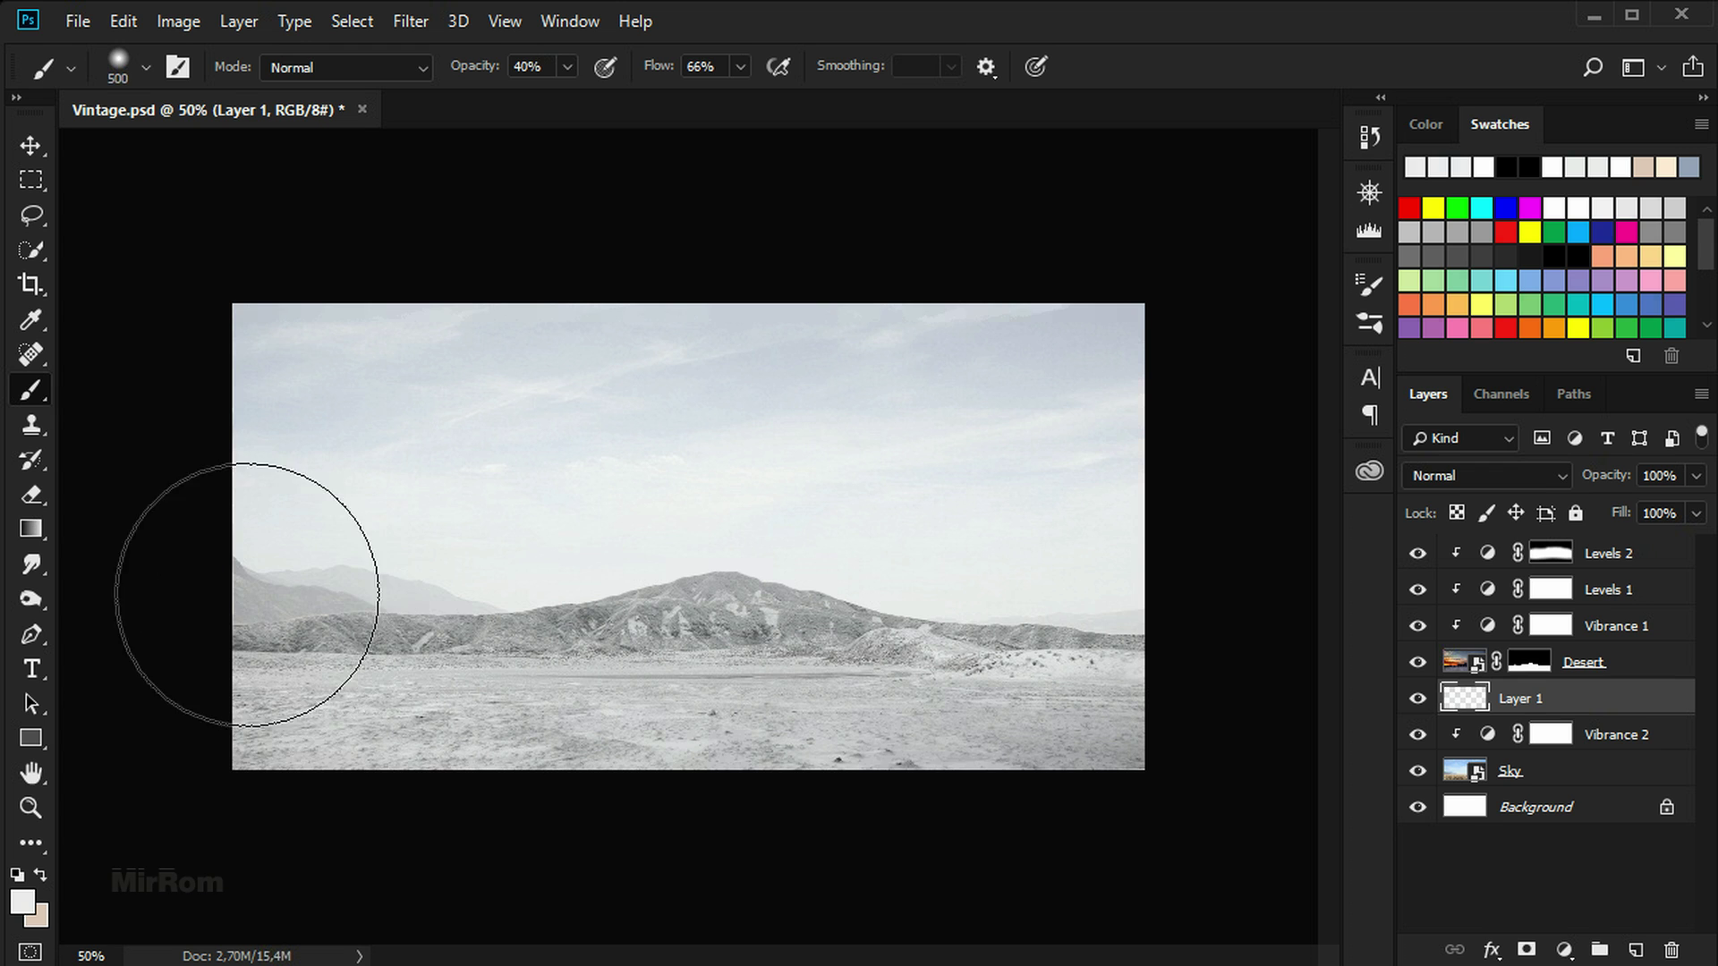
{"action": "key", "text": "bracketleft"}
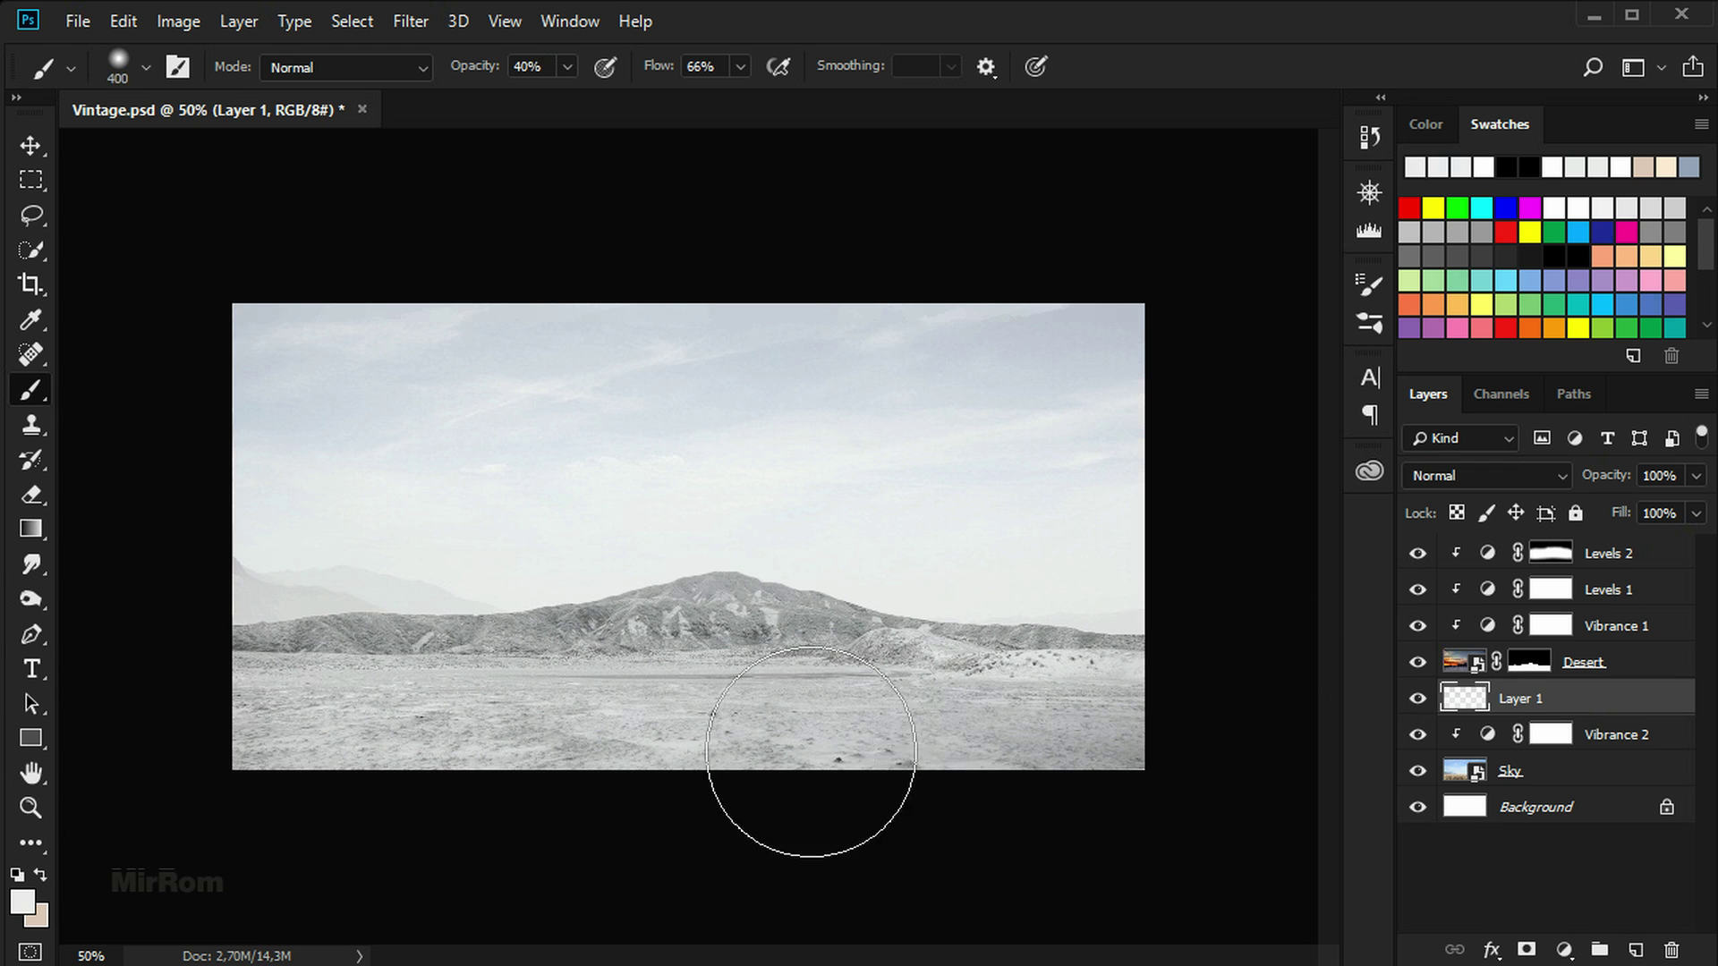
{"action": "key", "text": "v"}
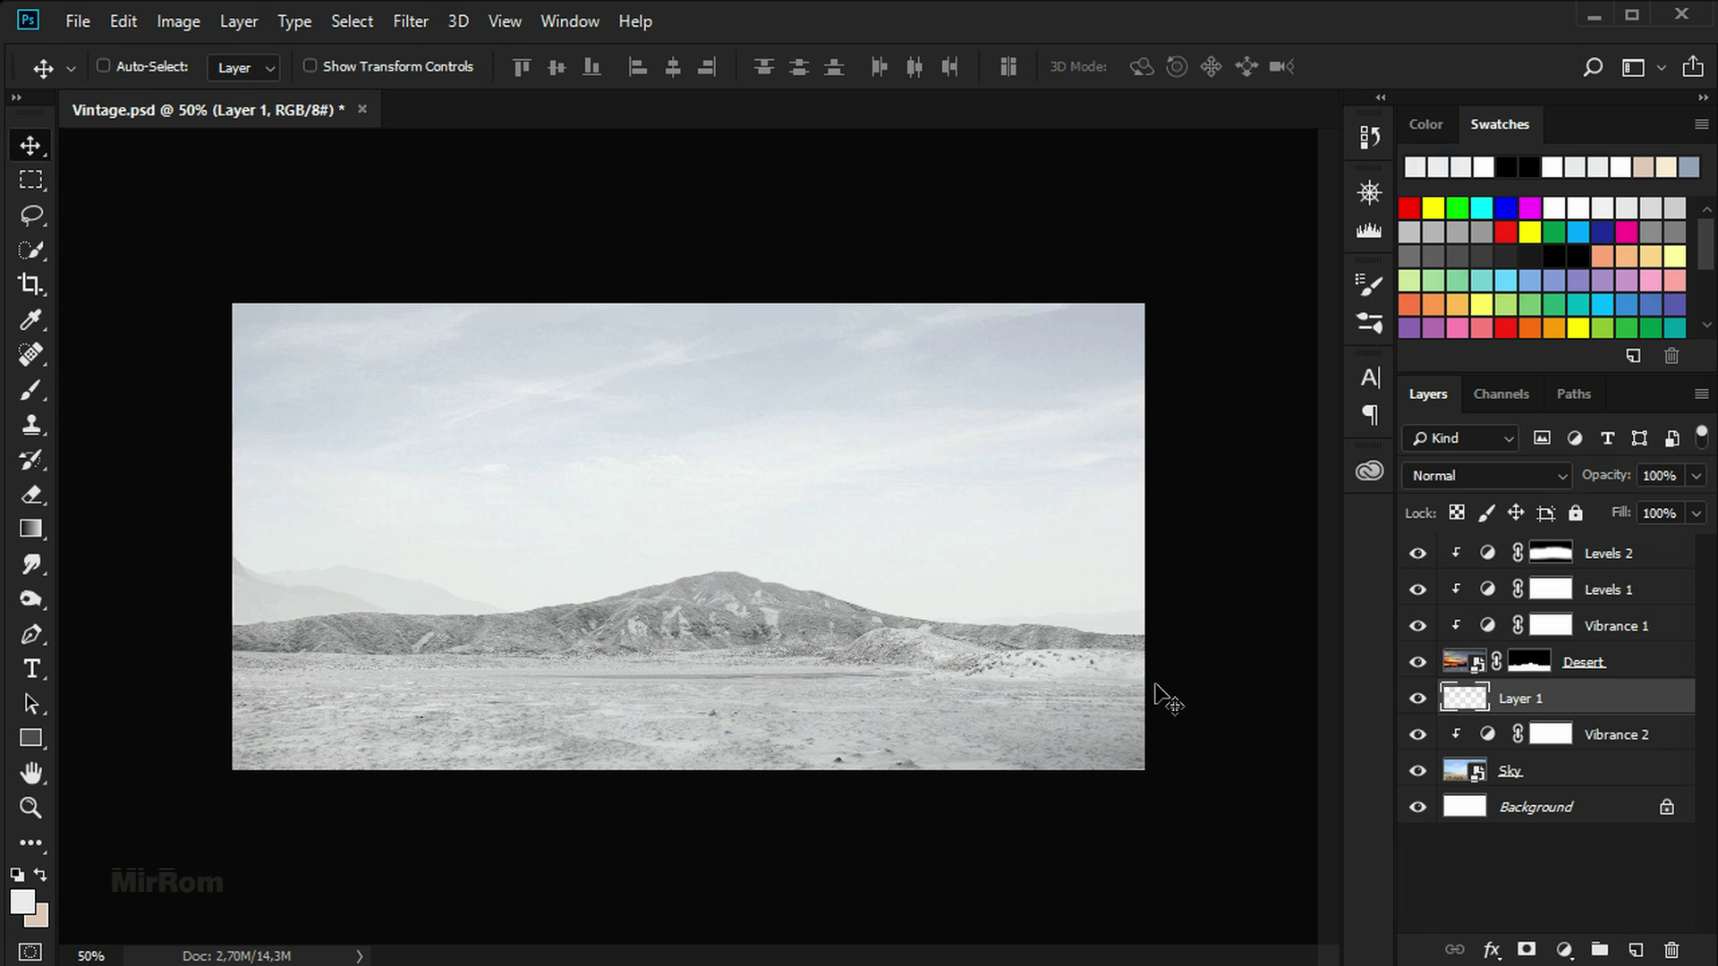
{"action": "left_click", "coordinate": [1420, 699]}
{"action": "left_click", "coordinate": [1419, 699]}
Place athens-3866740_1920 embedded and enlarge it toward the canvas corners
{"action": "left_click", "coordinate": [79, 22]}
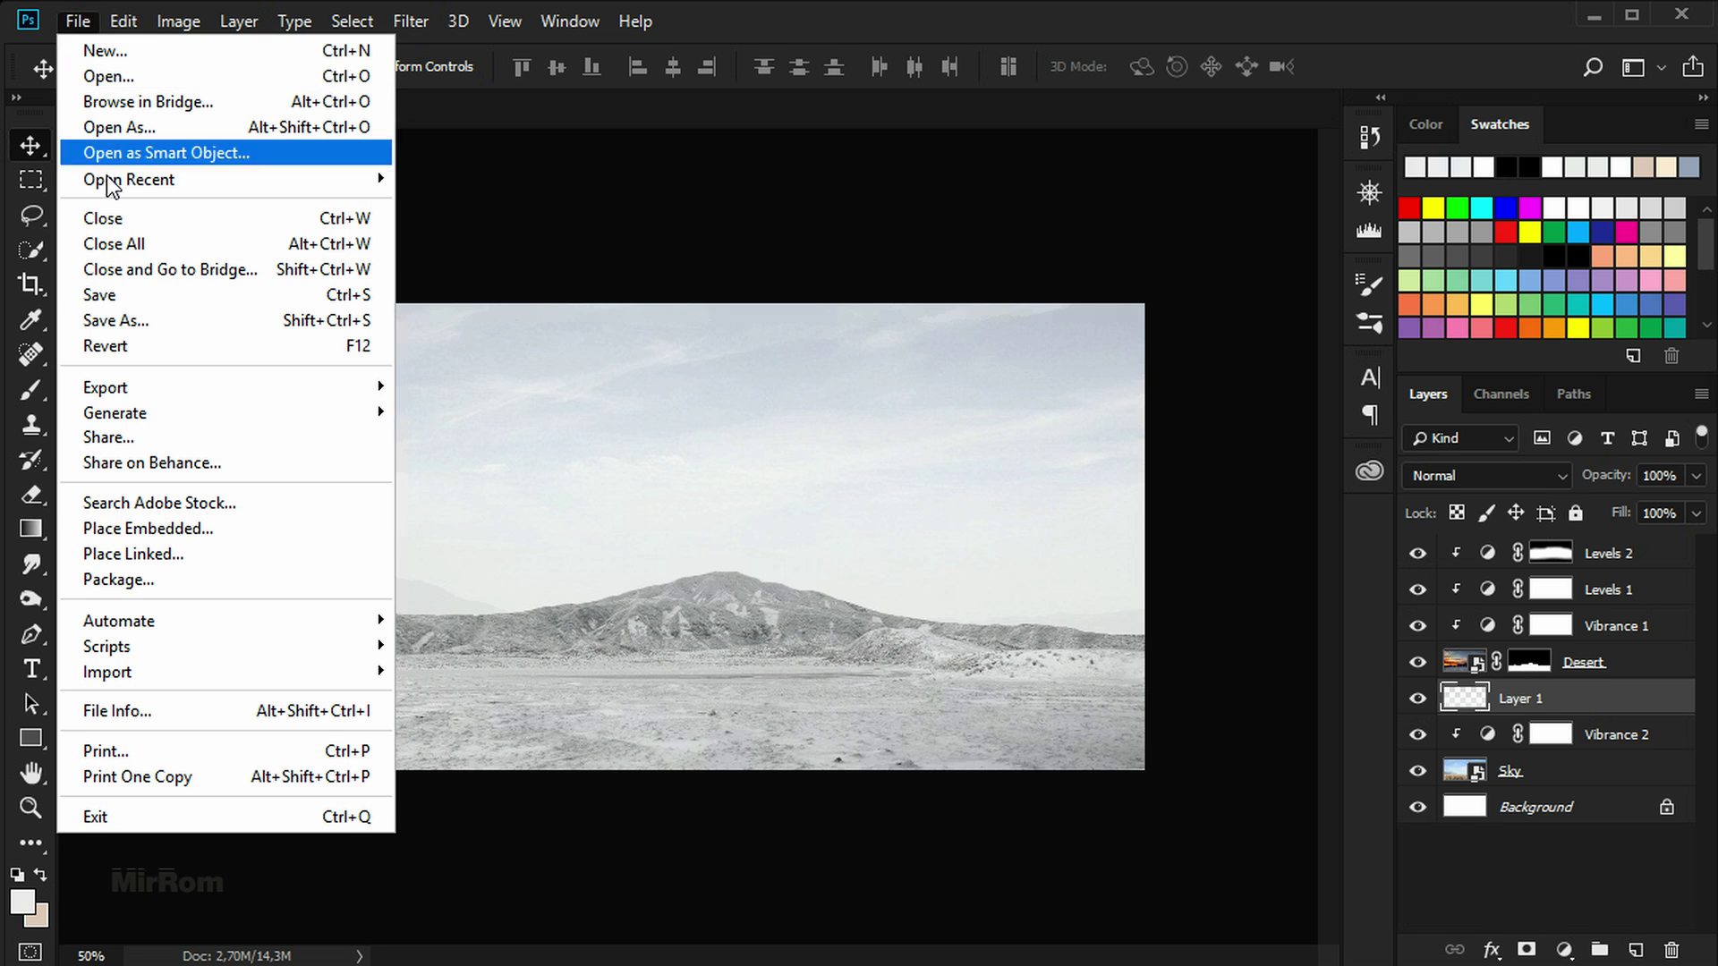
{"action": "left_click", "coordinate": [267, 524]}
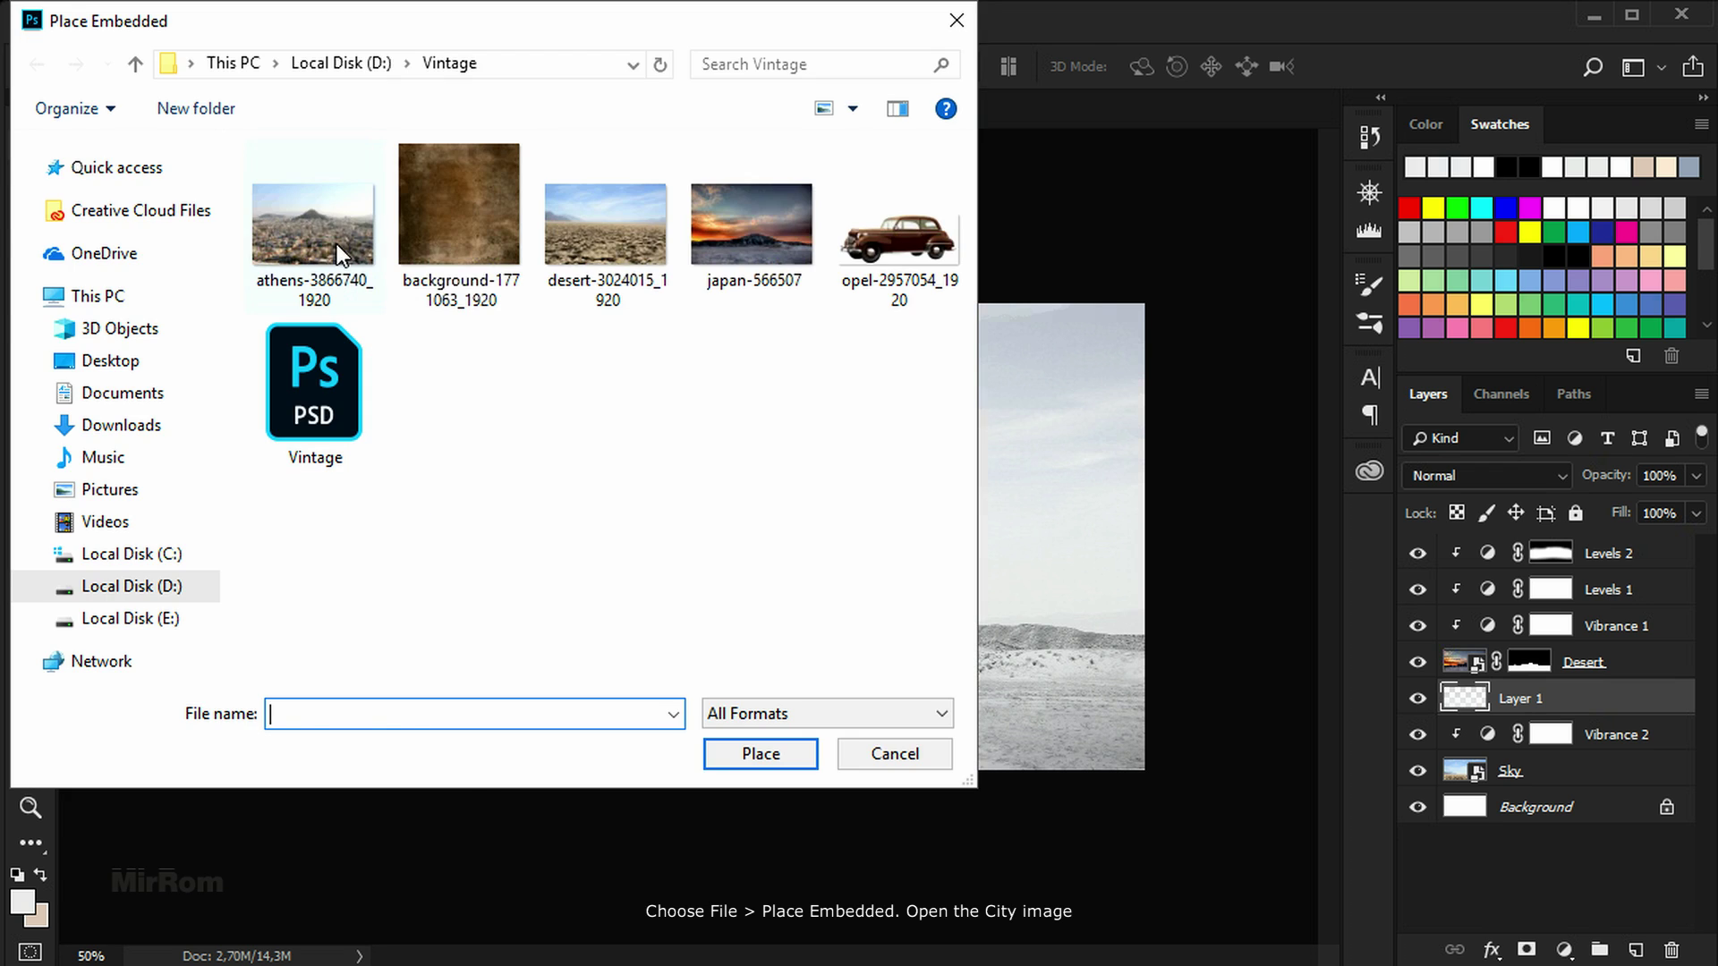
{"action": "double_click", "coordinate": [334, 240]}
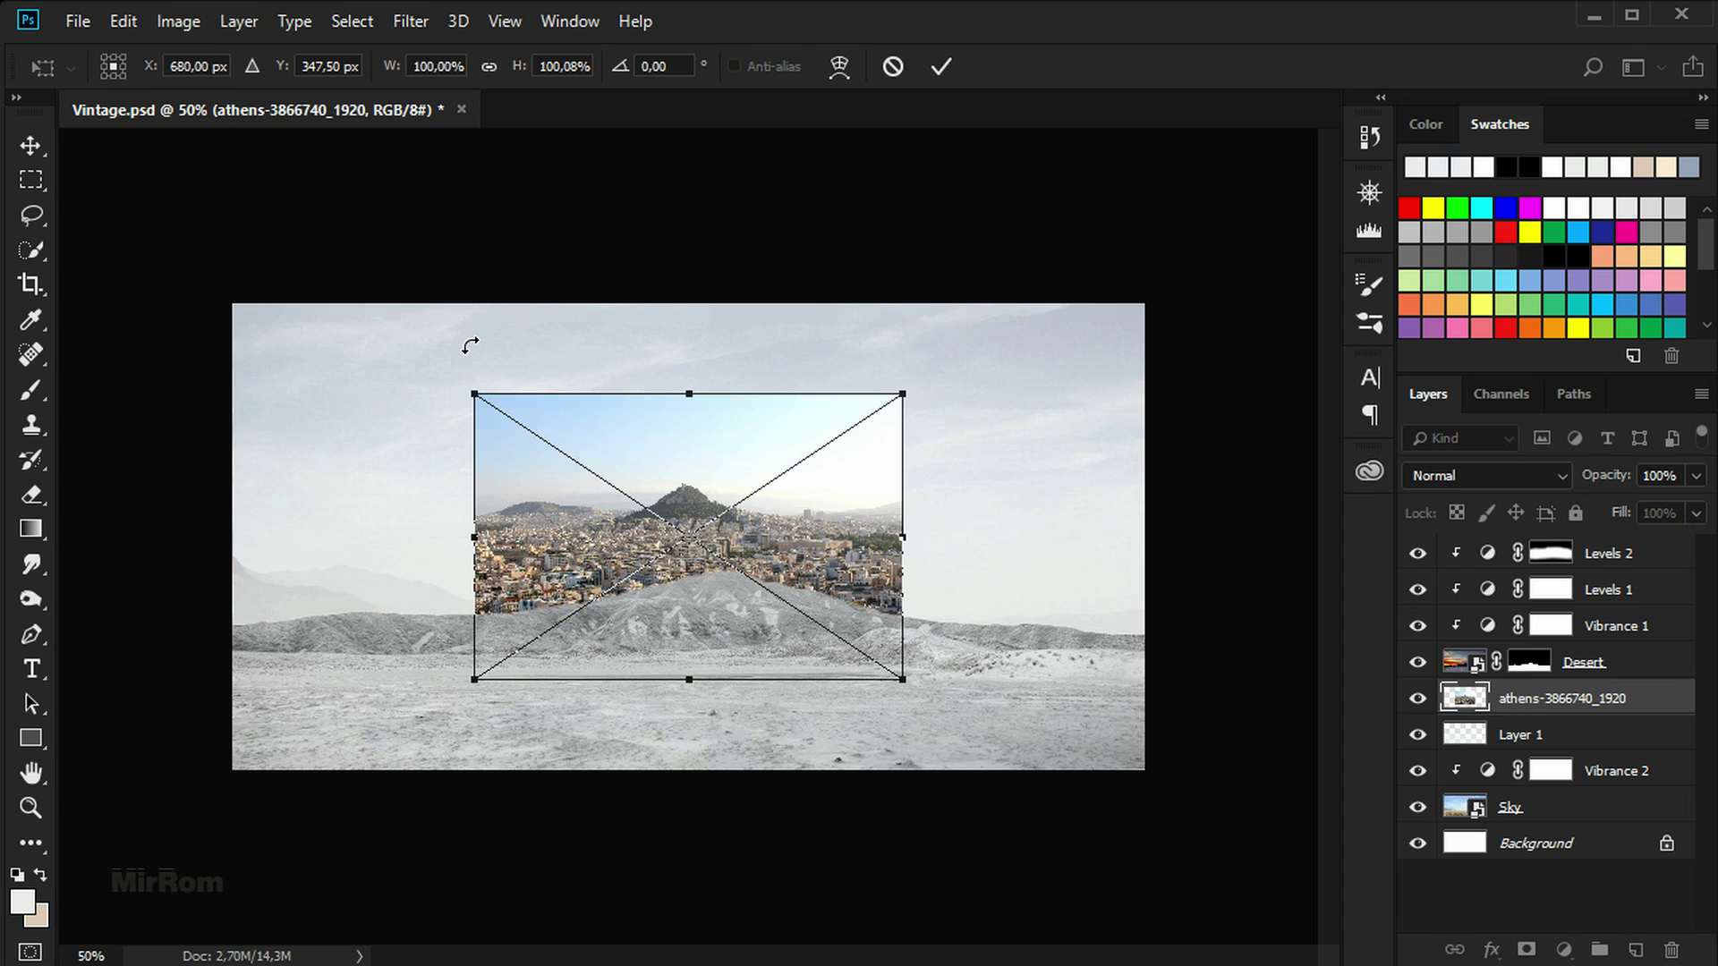
{"action": "left_click_drag", "start_coordinate": [471, 389], "coordinate": [206, 223]}
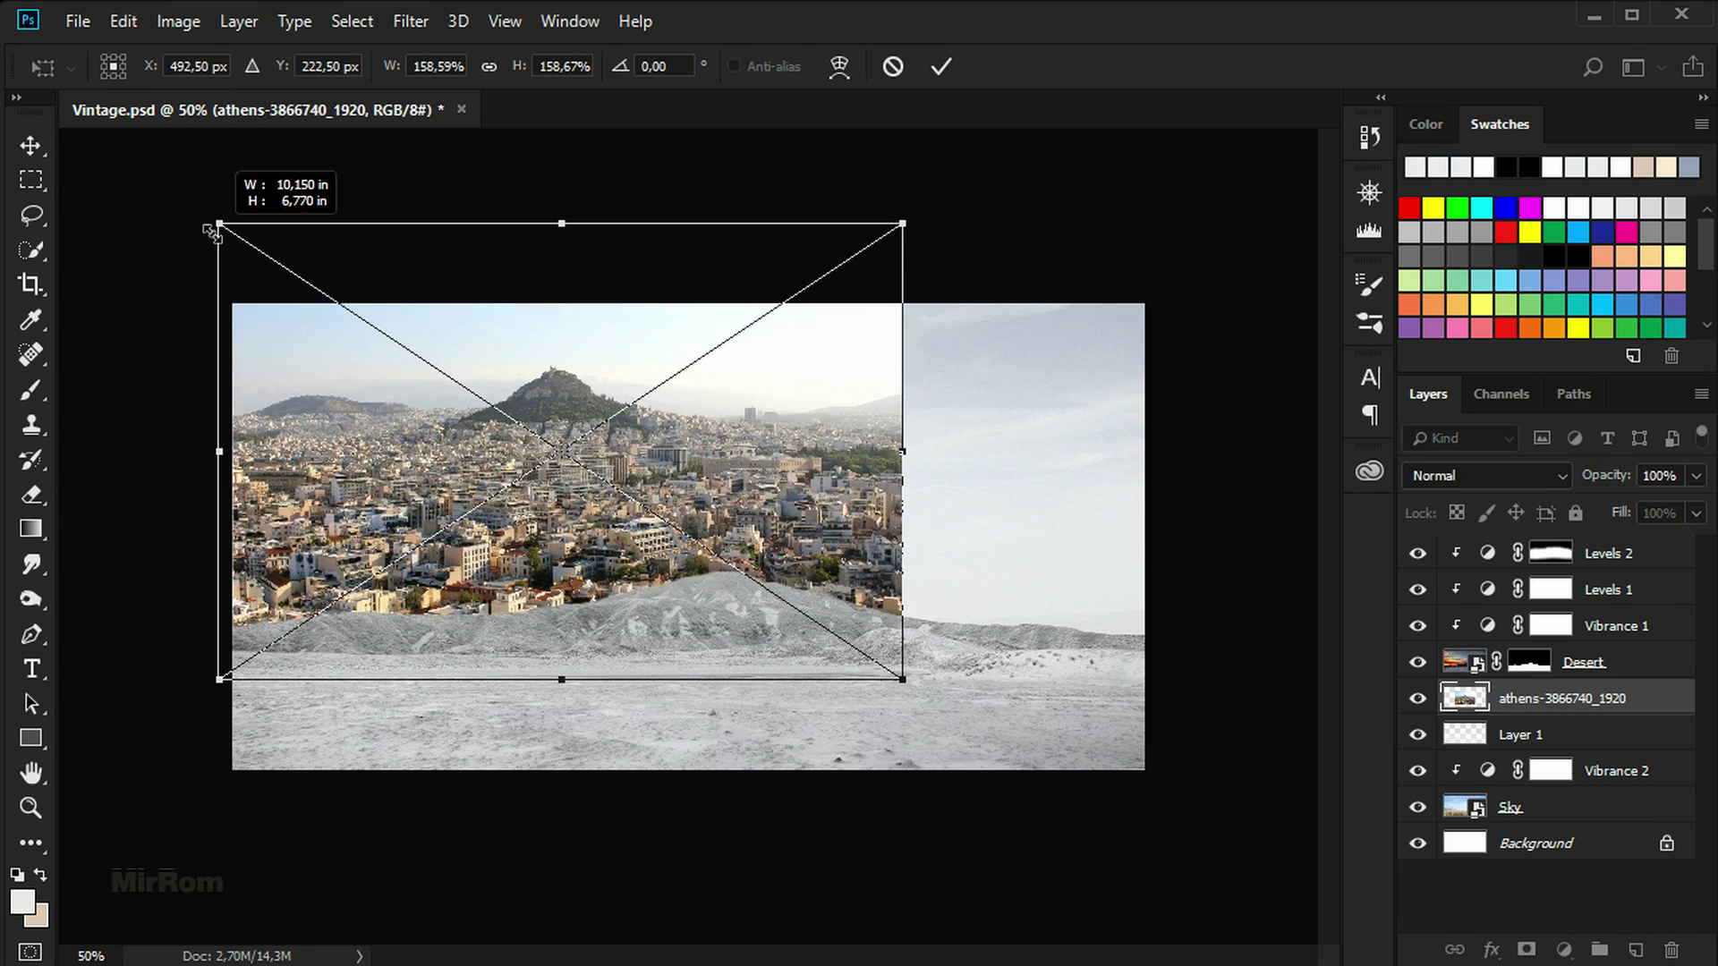
{"action": "mouse_move", "coordinate": [902, 680]}
{"action": "left_mouse_down"}
{"action": "mouse_move", "coordinate": [1062, 741]}
{"action": "mouse_move", "coordinate": [1219, 850]}
{"action": "left_mouse_up"}
{"action": "mouse_move", "coordinate": [1002, 626]}
{"action": "left_mouse_down"}
{"action": "mouse_move", "coordinate": [963, 442]}
{"action": "mouse_move", "coordinate": [942, 491]}
{"action": "left_mouse_up"}
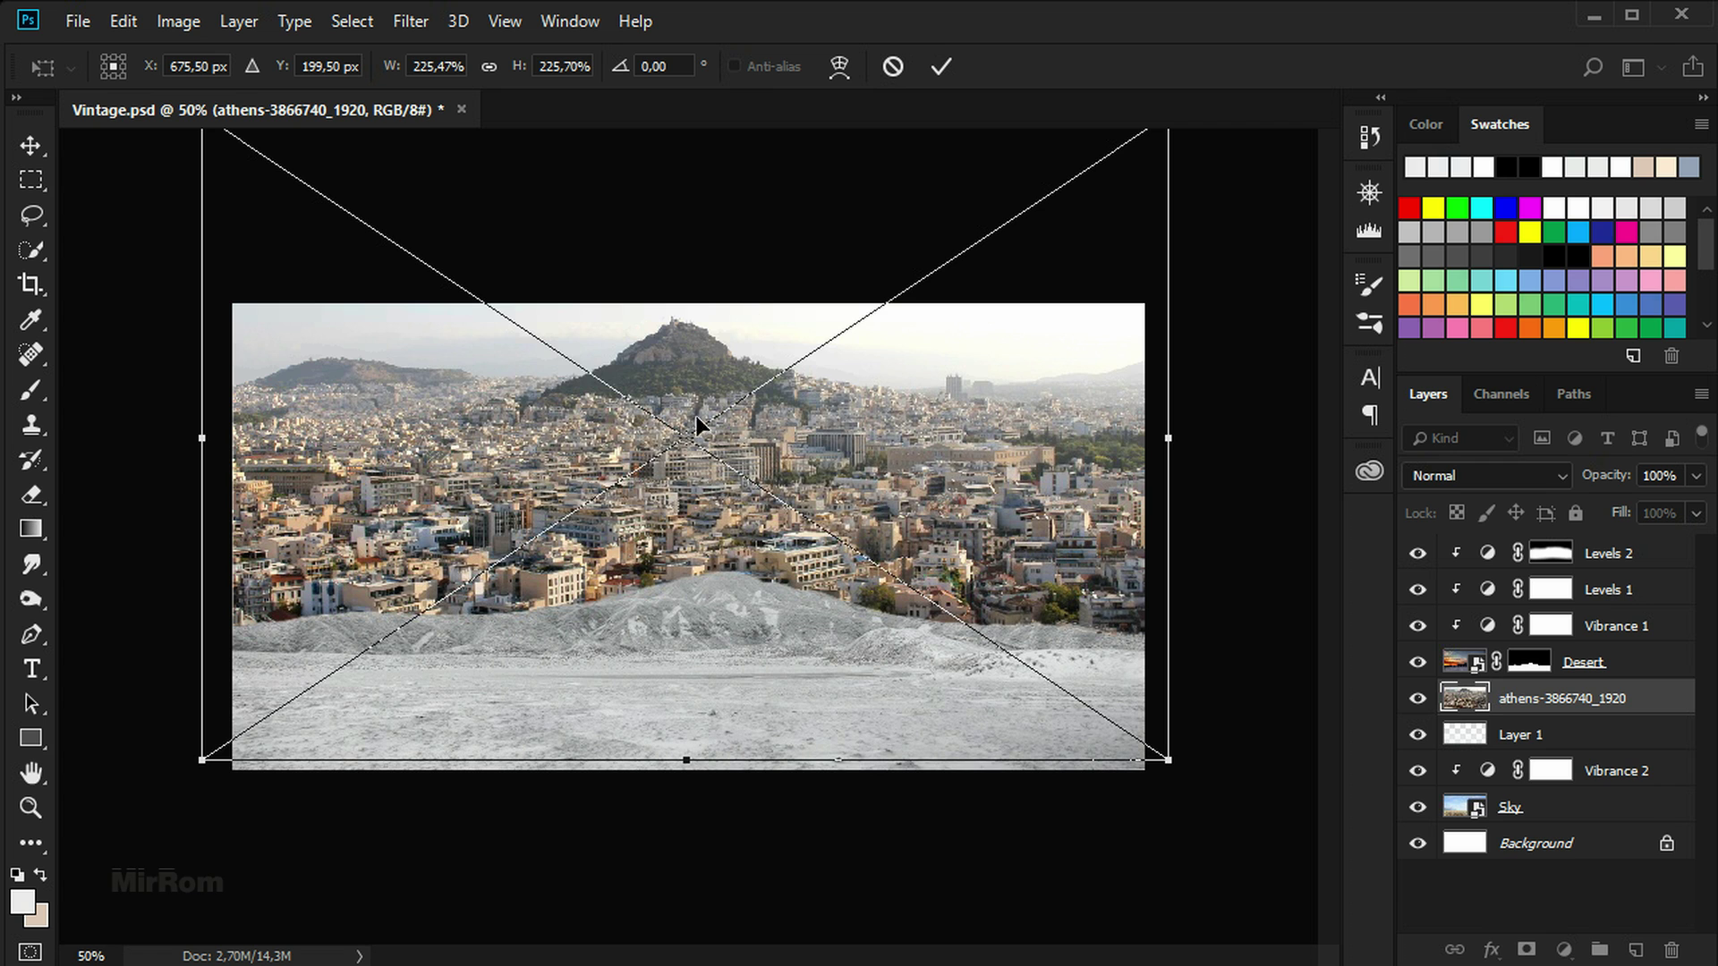
Trim the Athens photo's top, widen it to both canvas edges, and commit
{"action": "key", "text": "ctrl+minus"}
{"action": "left_click_drag", "start_coordinate": [693, 255], "coordinate": [683, 355]}
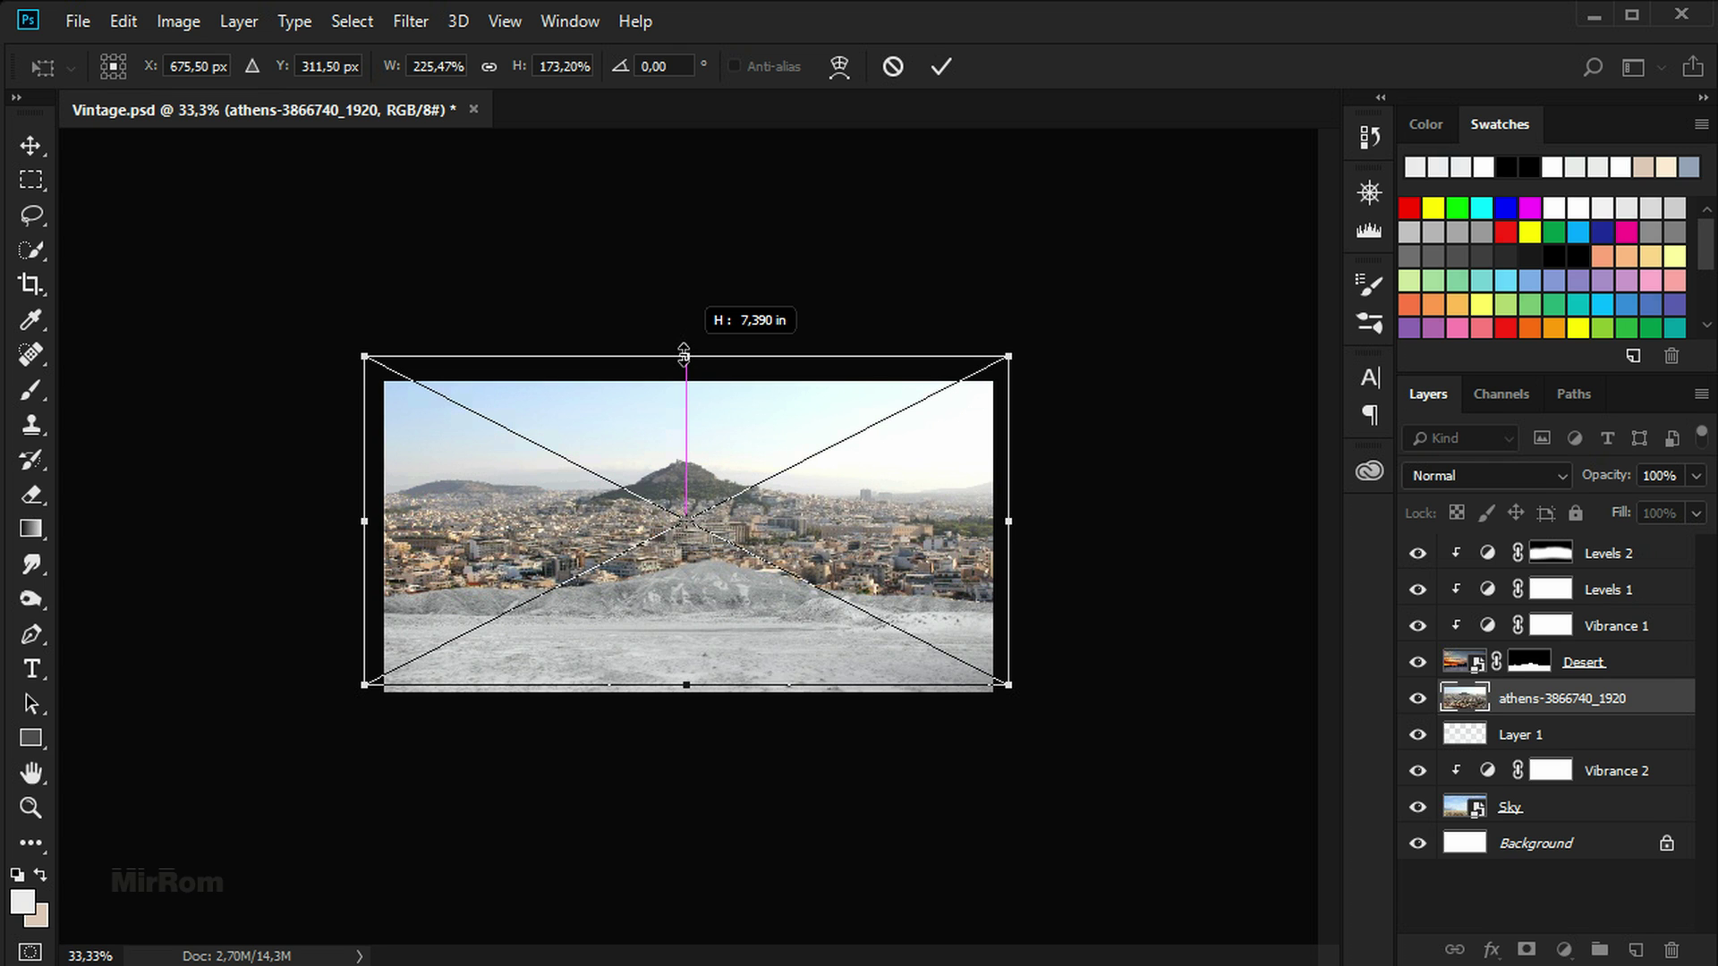
{"action": "left_click_drag", "start_coordinate": [1009, 356], "coordinate": [1022, 351]}
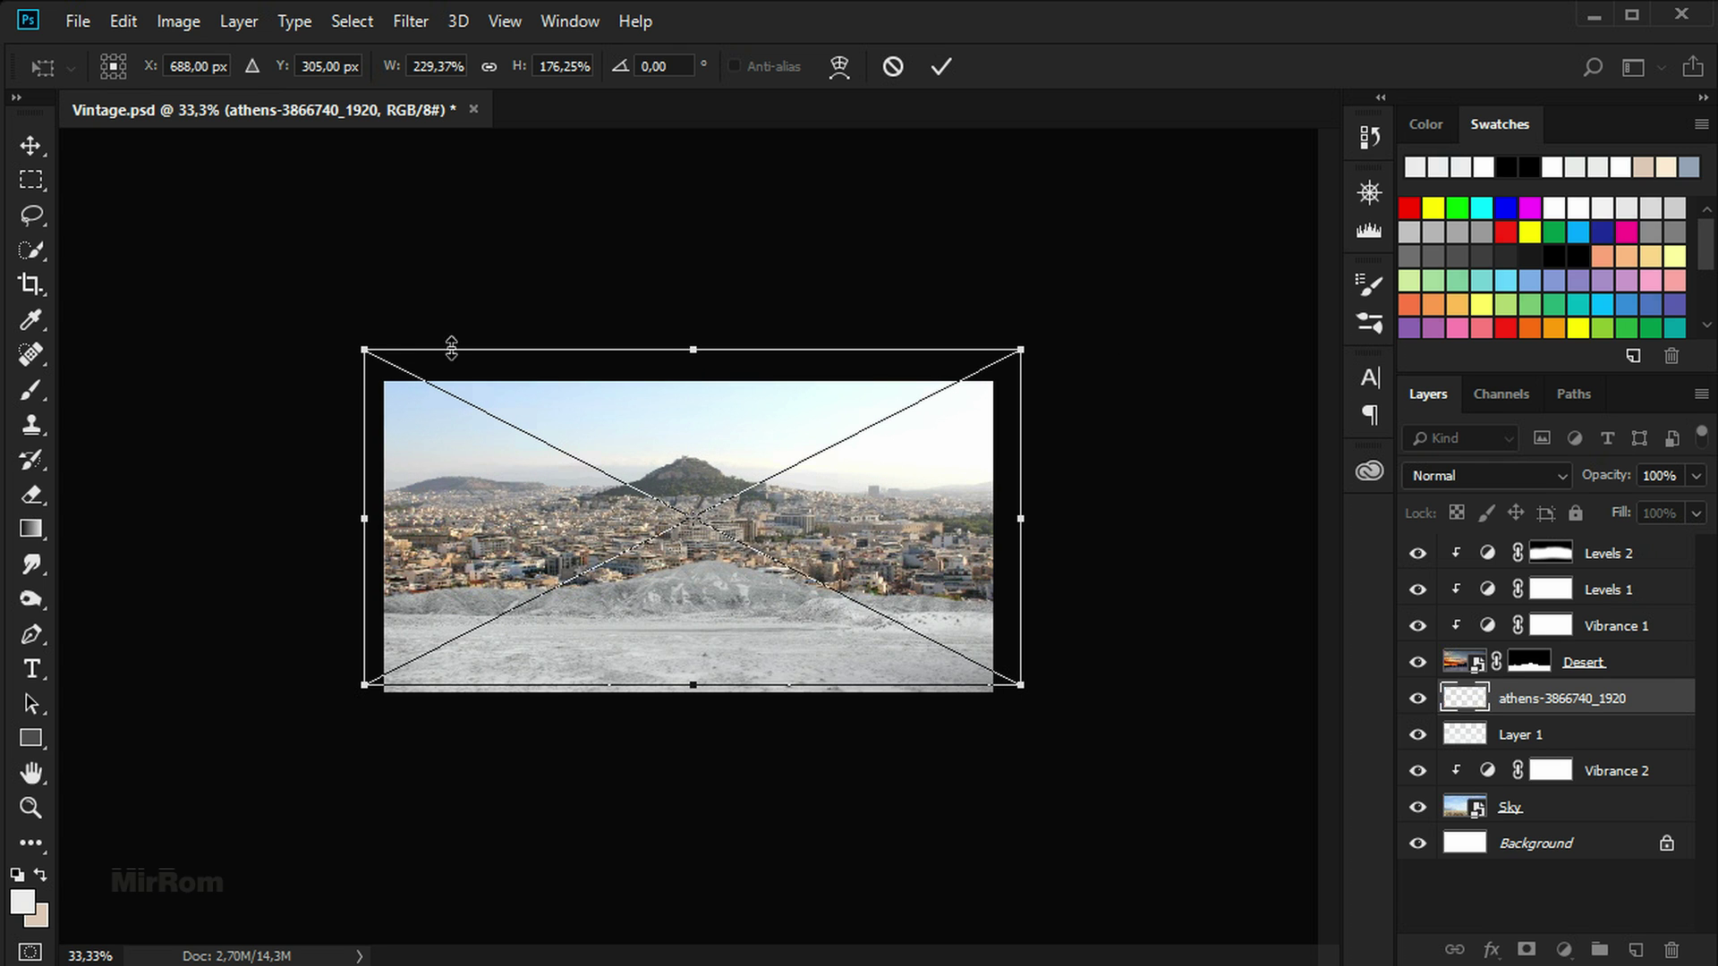
{"action": "left_click_drag", "start_coordinate": [361, 349], "coordinate": [349, 341]}
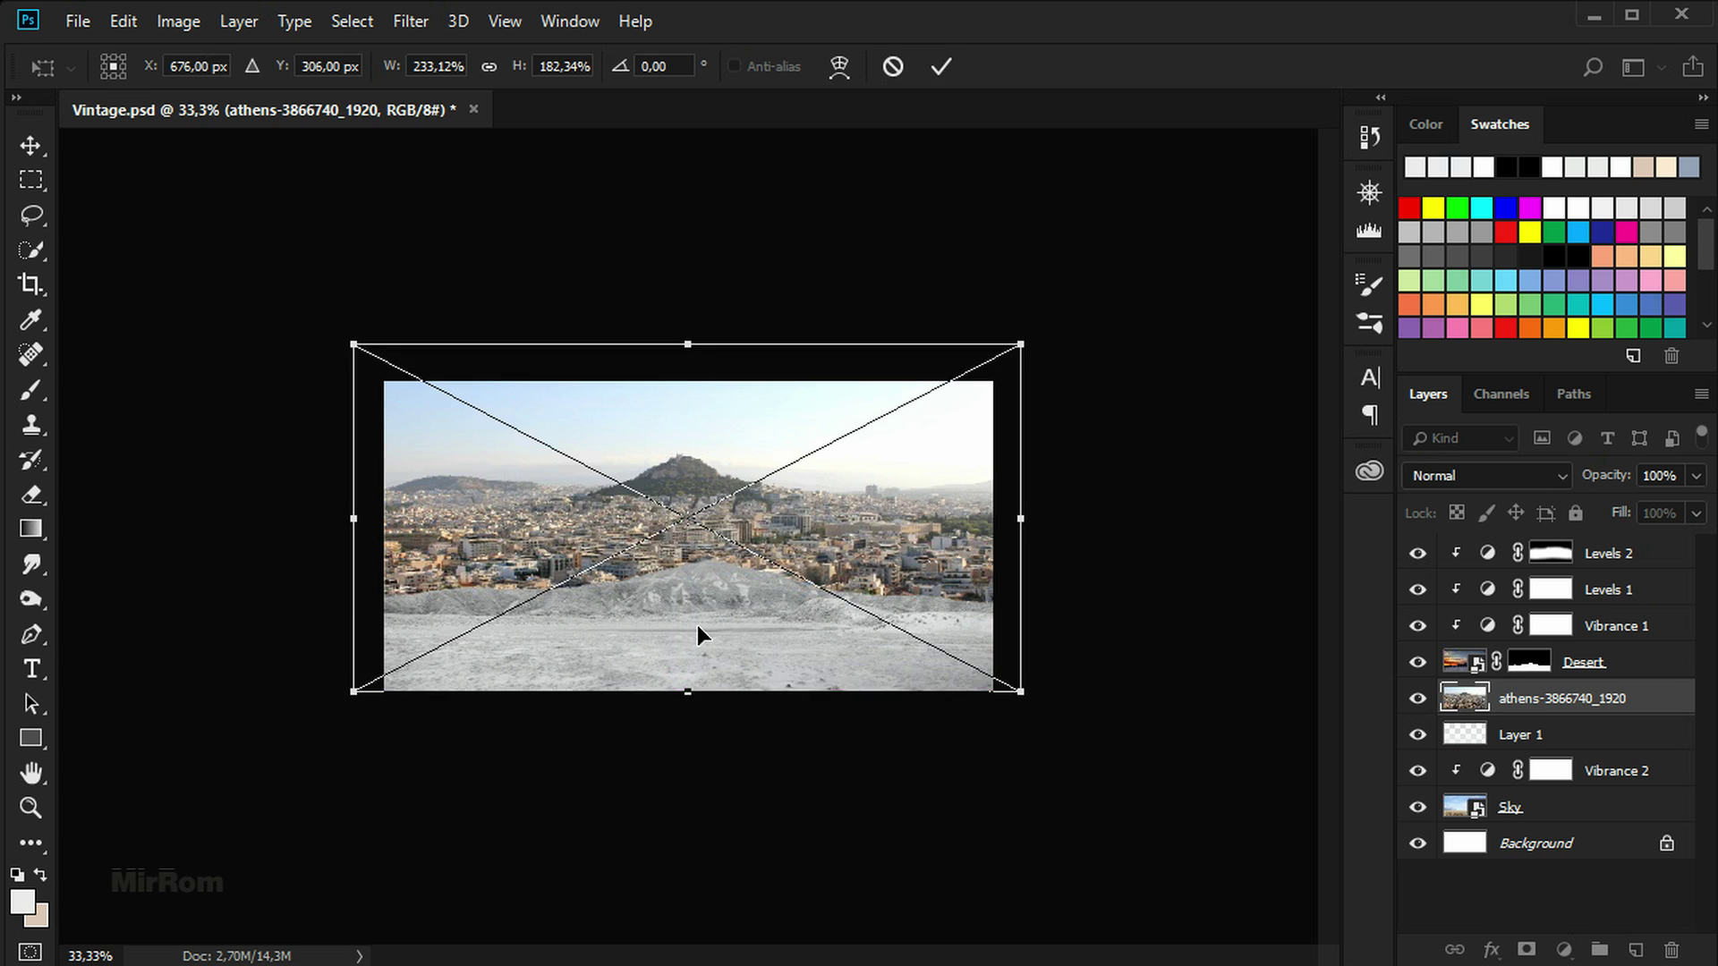
{"action": "key", "text": "Return"}
Re-transform the Athens photo, stretching it past the canvas bottom and up to the top
{"action": "key", "text": "ctrl+minus"}
{"action": "key", "text": "ctrl+plus"}
{"action": "key", "text": "ctrl+plus"}
{"action": "key", "text": "ctrl+t"}
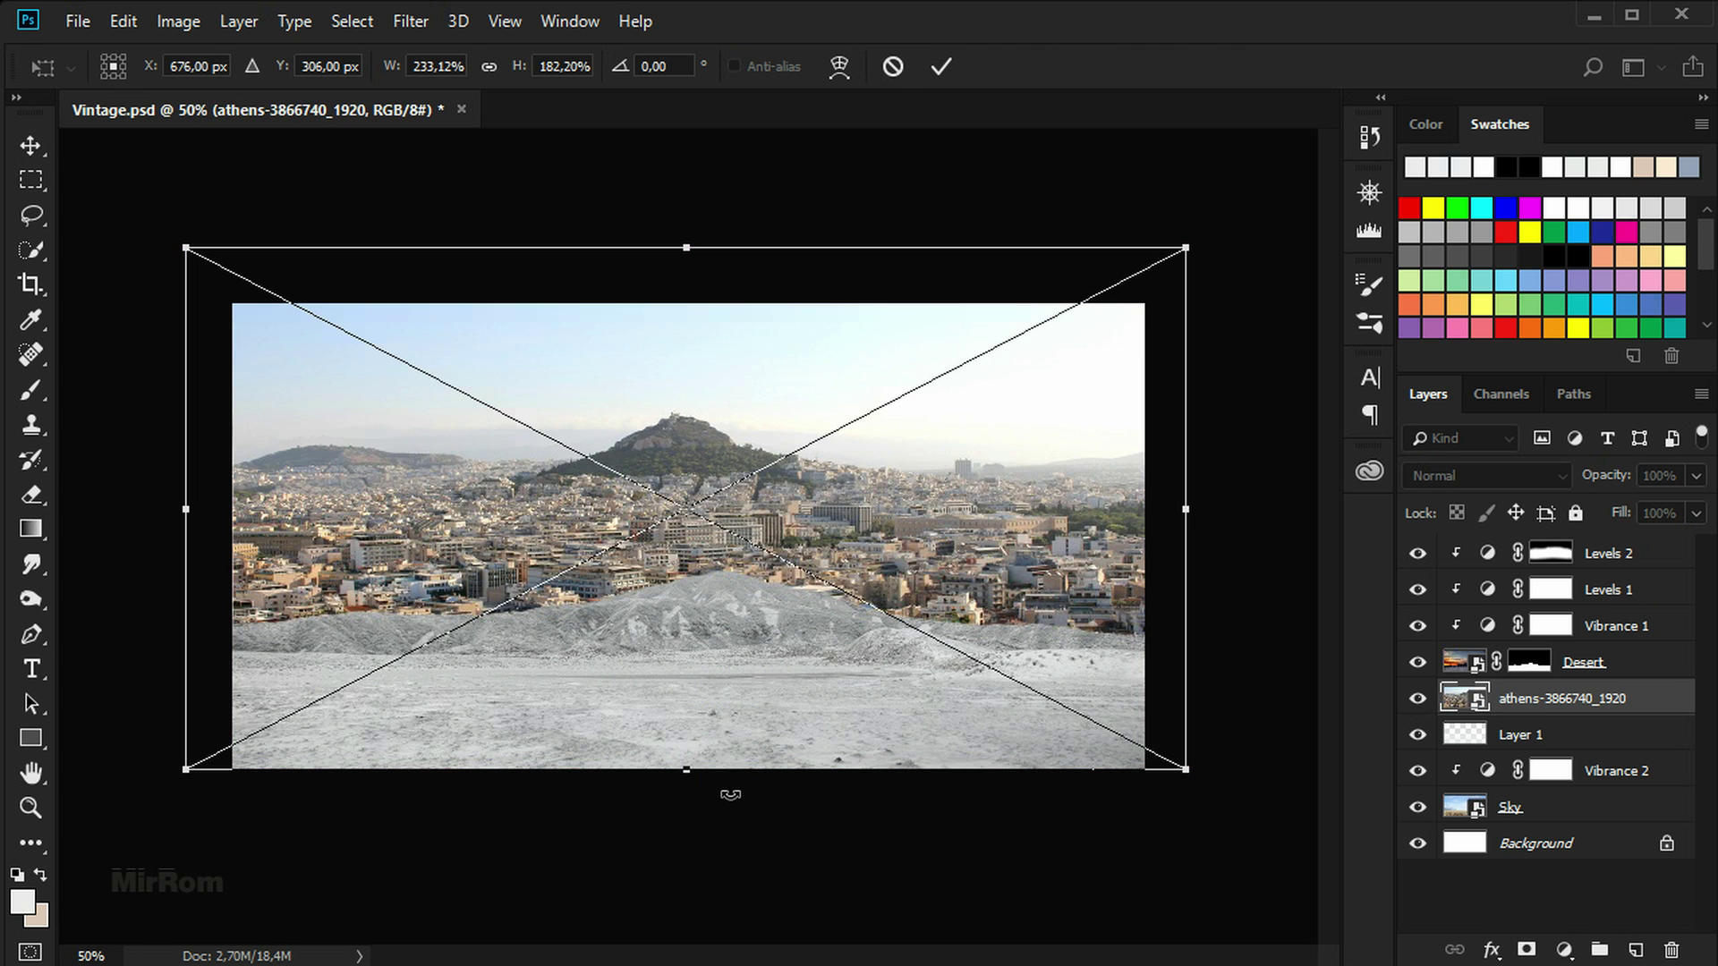
{"action": "left_click_drag", "start_coordinate": [690, 782], "coordinate": [692, 834]}
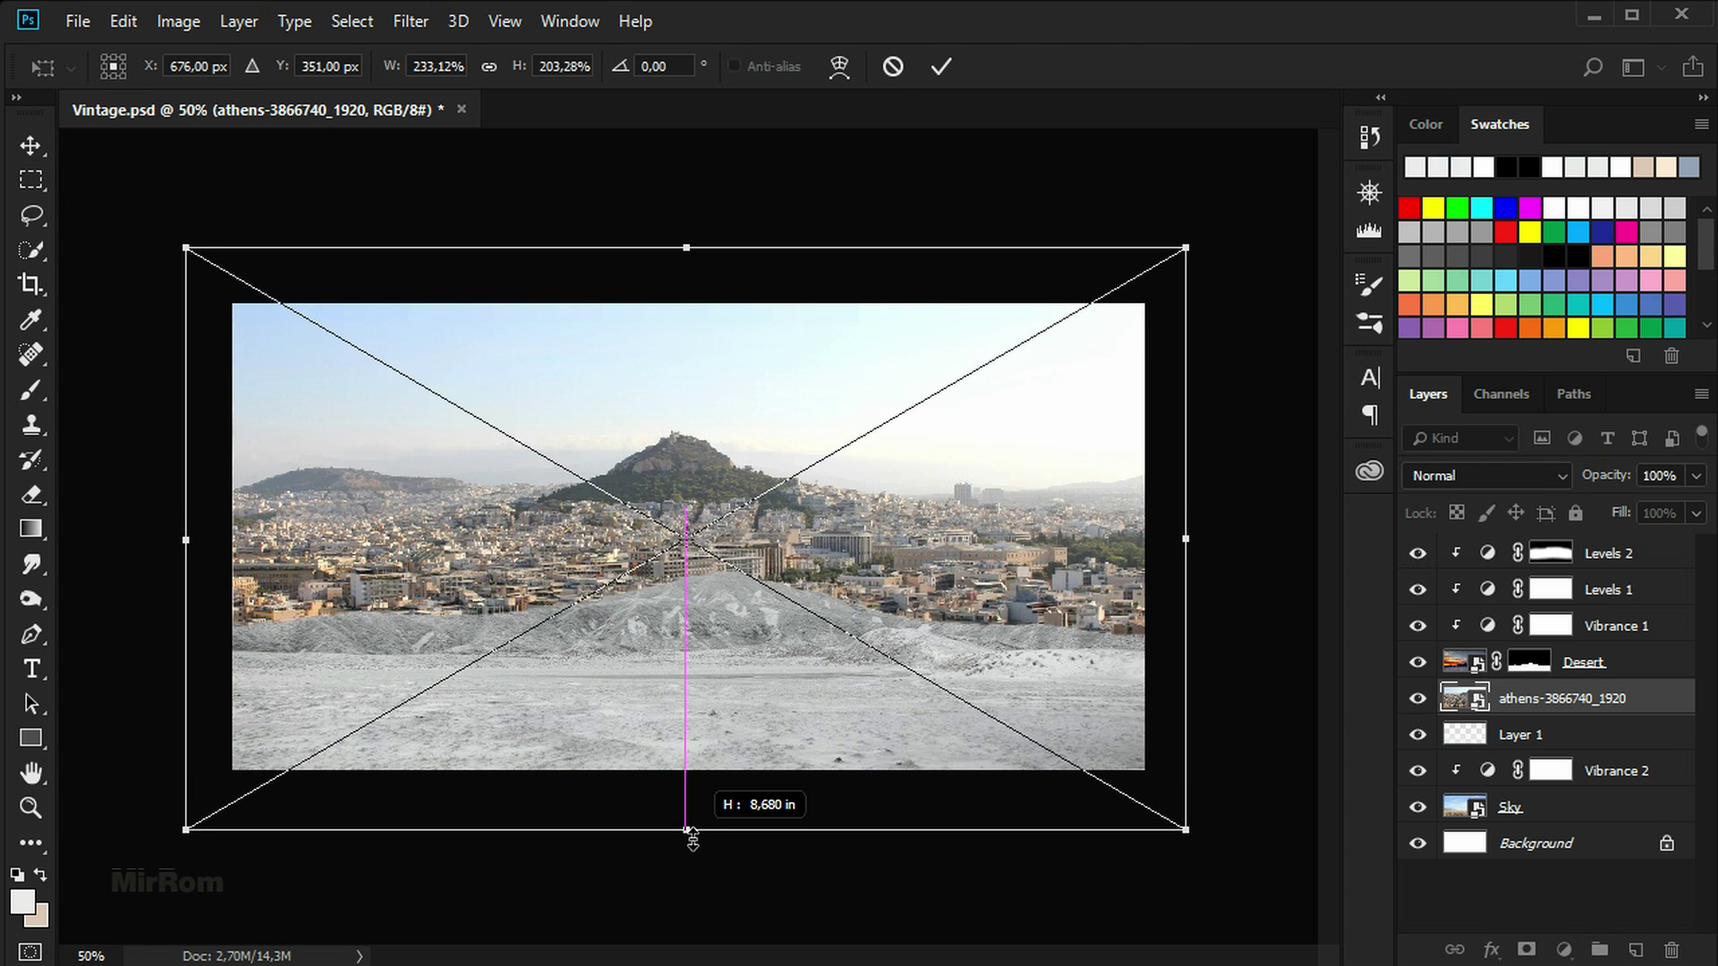
{"action": "left_click_drag", "start_coordinate": [687, 248], "coordinate": [690, 221]}
{"action": "key", "text": "Return"}
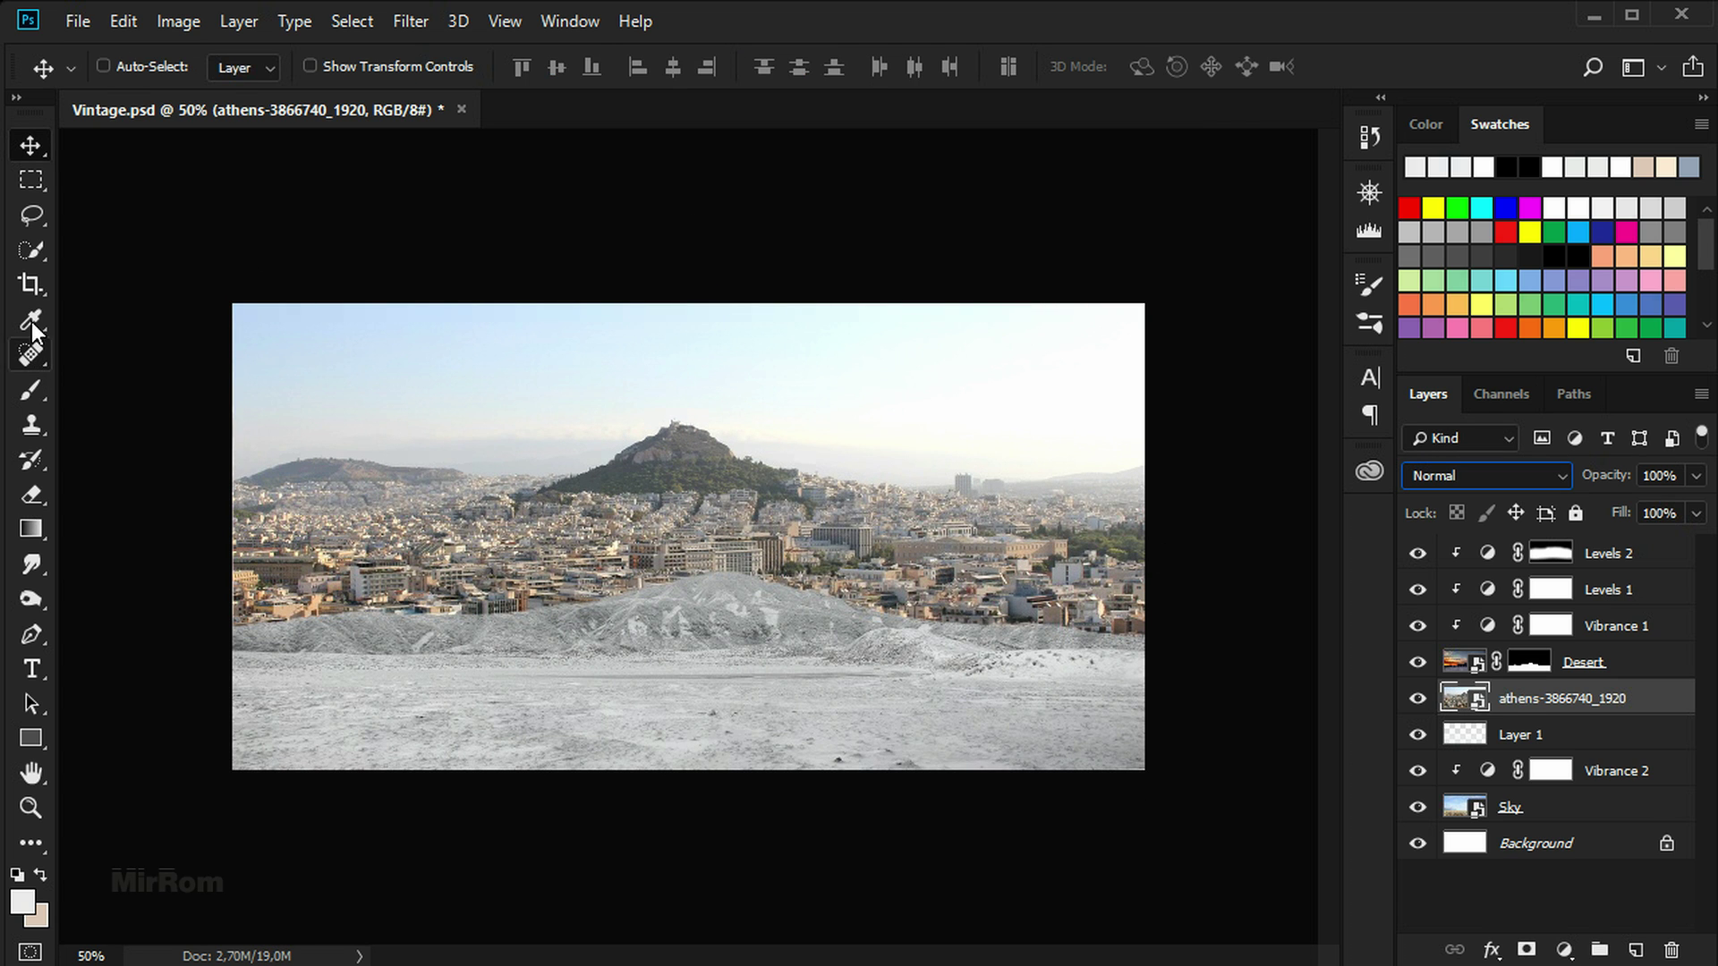
Quick-select the Athens sky, add a layer mask from it and invert the mask
{"action": "left_click_drag", "start_coordinate": [39, 250], "coordinate": [125, 249]}
{"action": "mouse_move", "coordinate": [277, 334]}
{"action": "left_mouse_down"}
{"action": "mouse_move", "coordinate": [771, 375]}
{"action": "mouse_move", "coordinate": [1158, 568]}
{"action": "mouse_move", "coordinate": [867, 496]}
{"action": "left_mouse_up"}
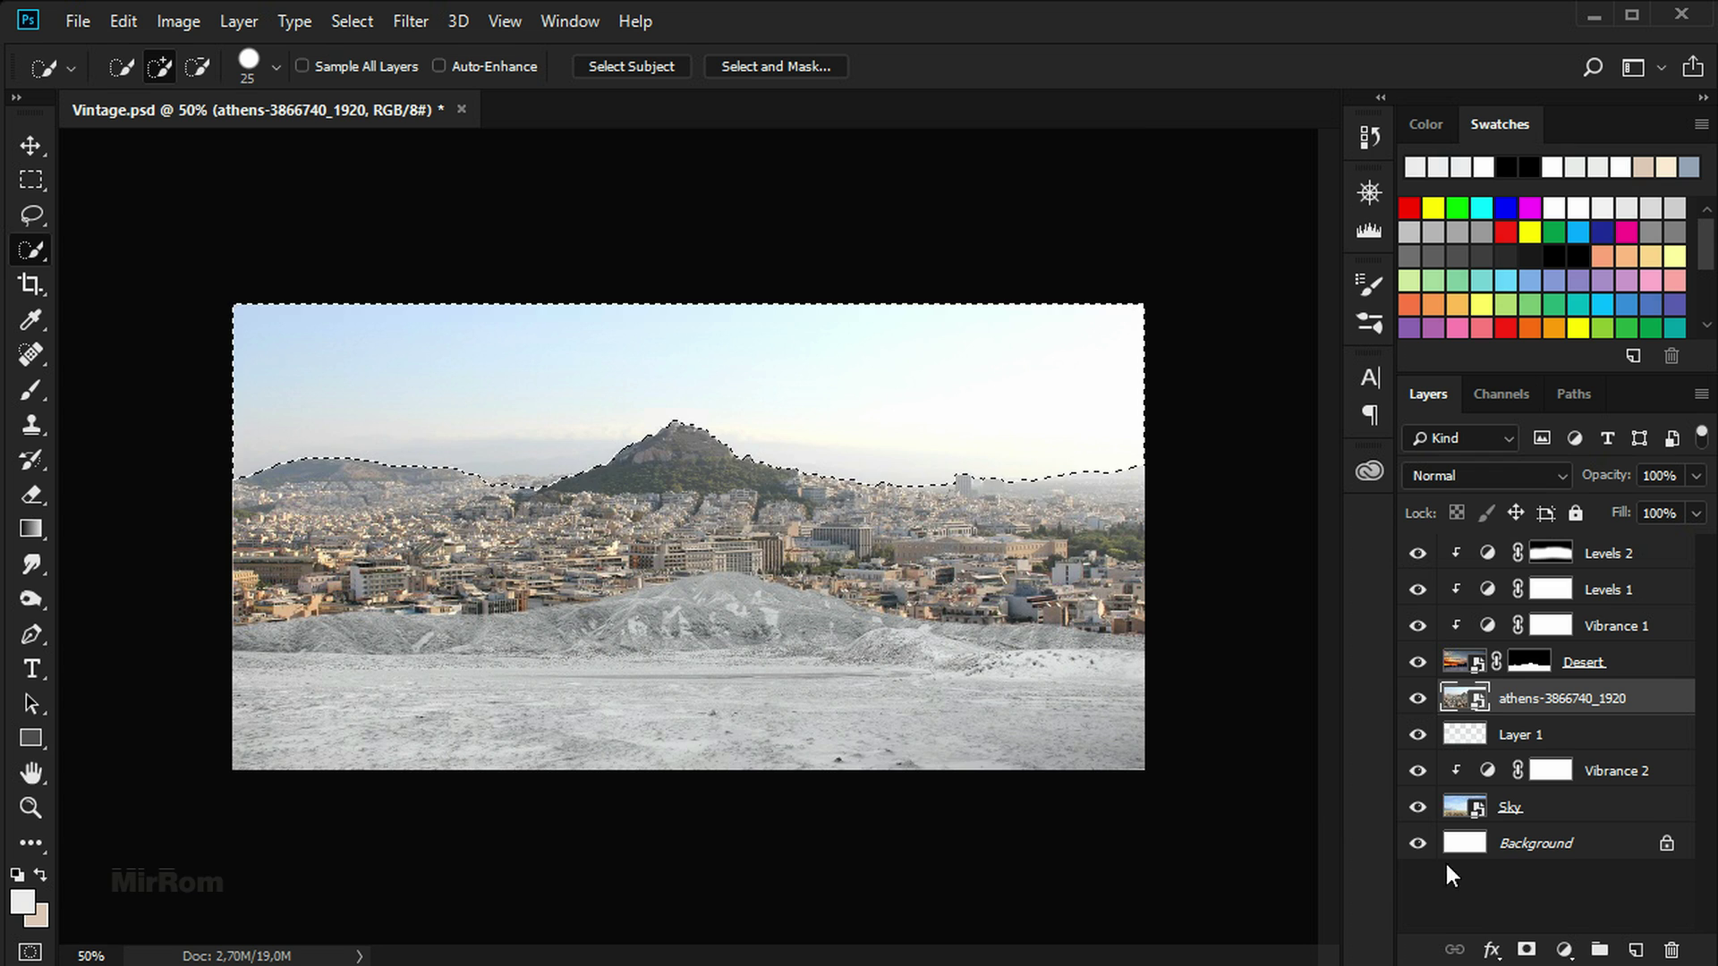
{"action": "left_click", "coordinate": [1526, 950]}
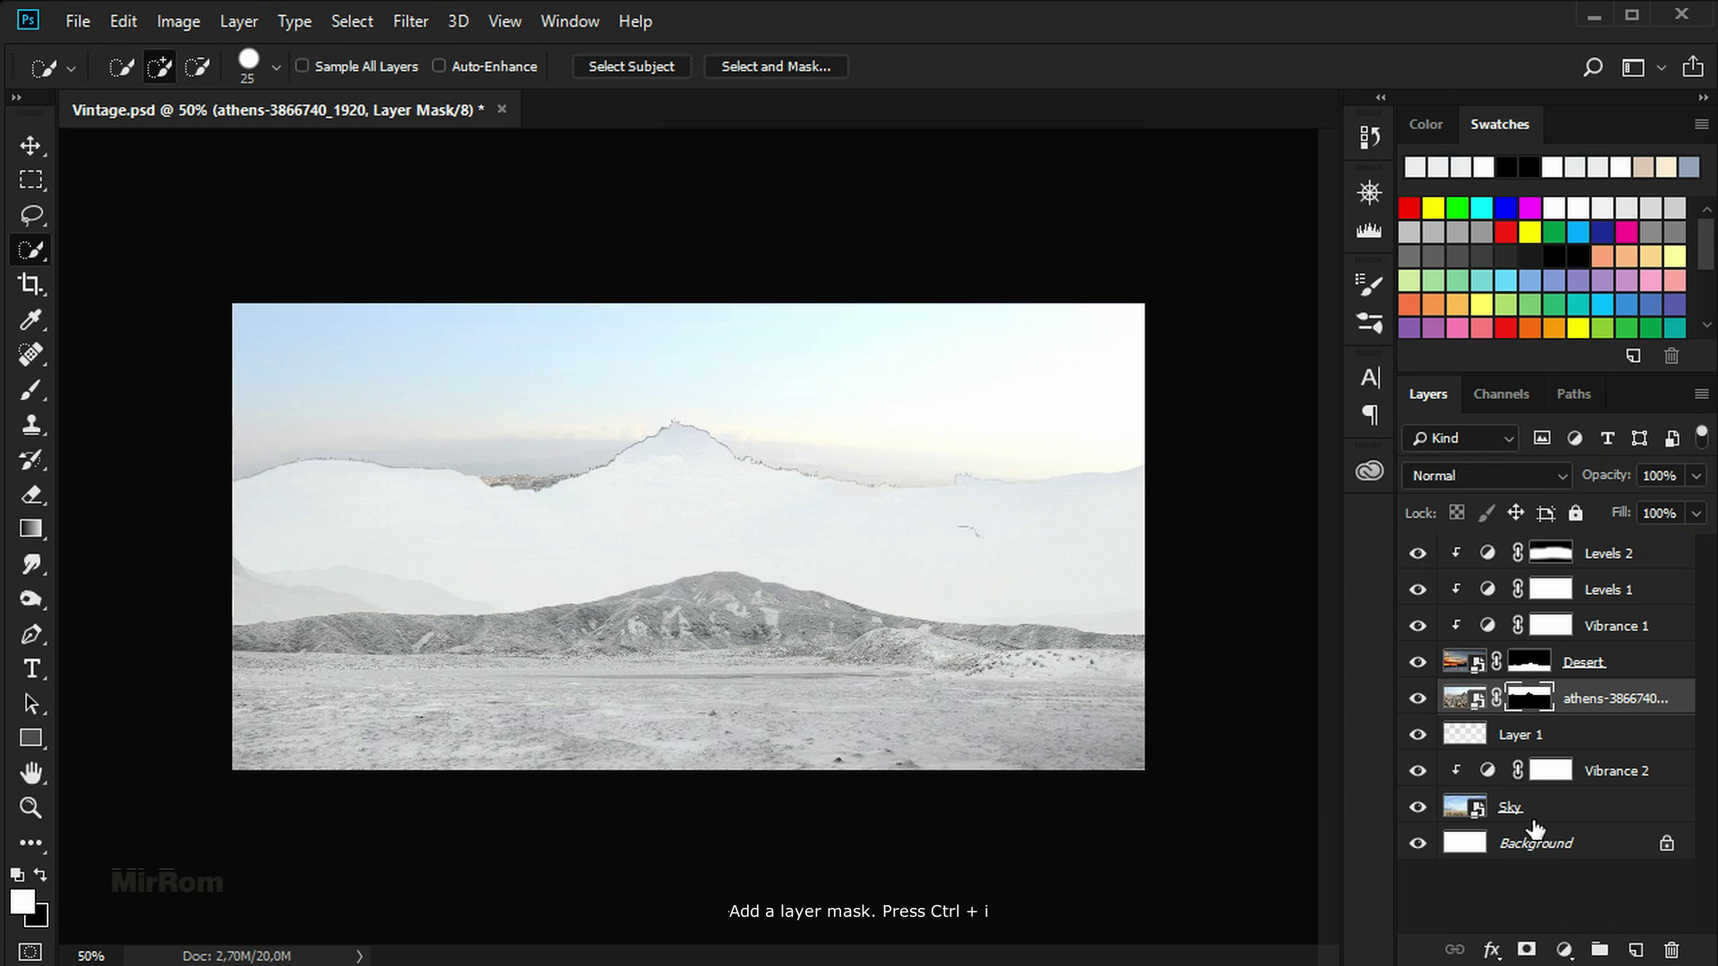
{"action": "key", "text": "ctrl+i"}
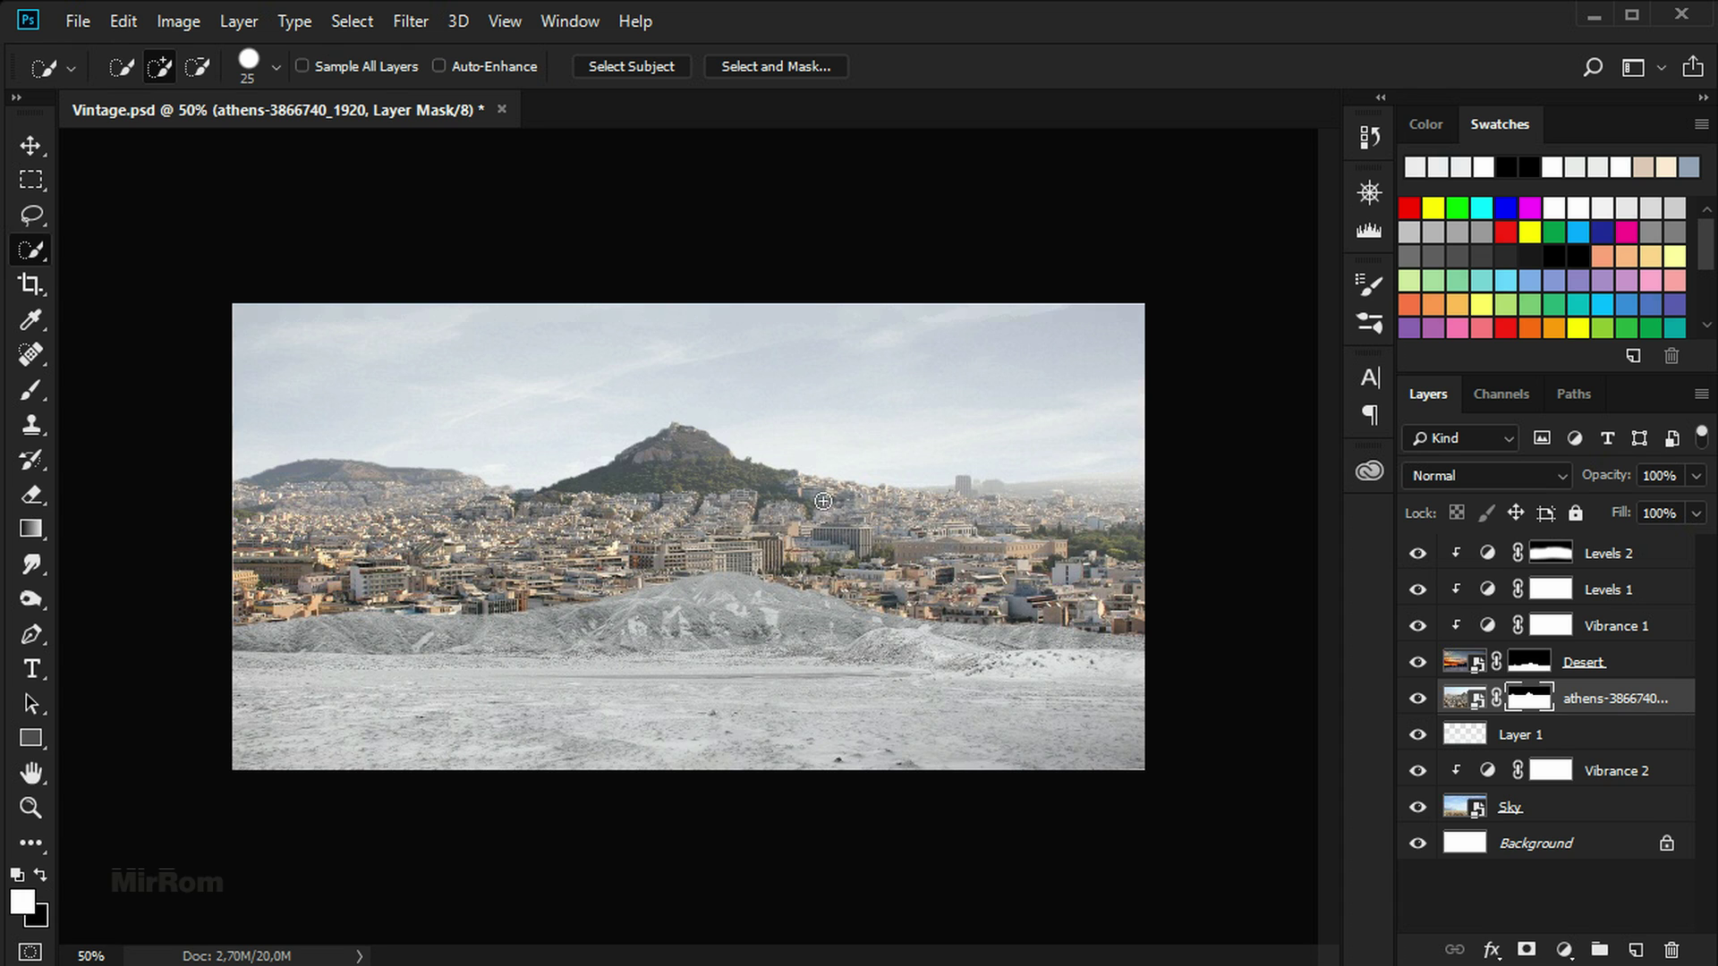
Refine the Athens mask edge with 2 px smart radius and smoothing, then toggle visibility to check
{"action": "right_click", "coordinate": [1540, 700]}
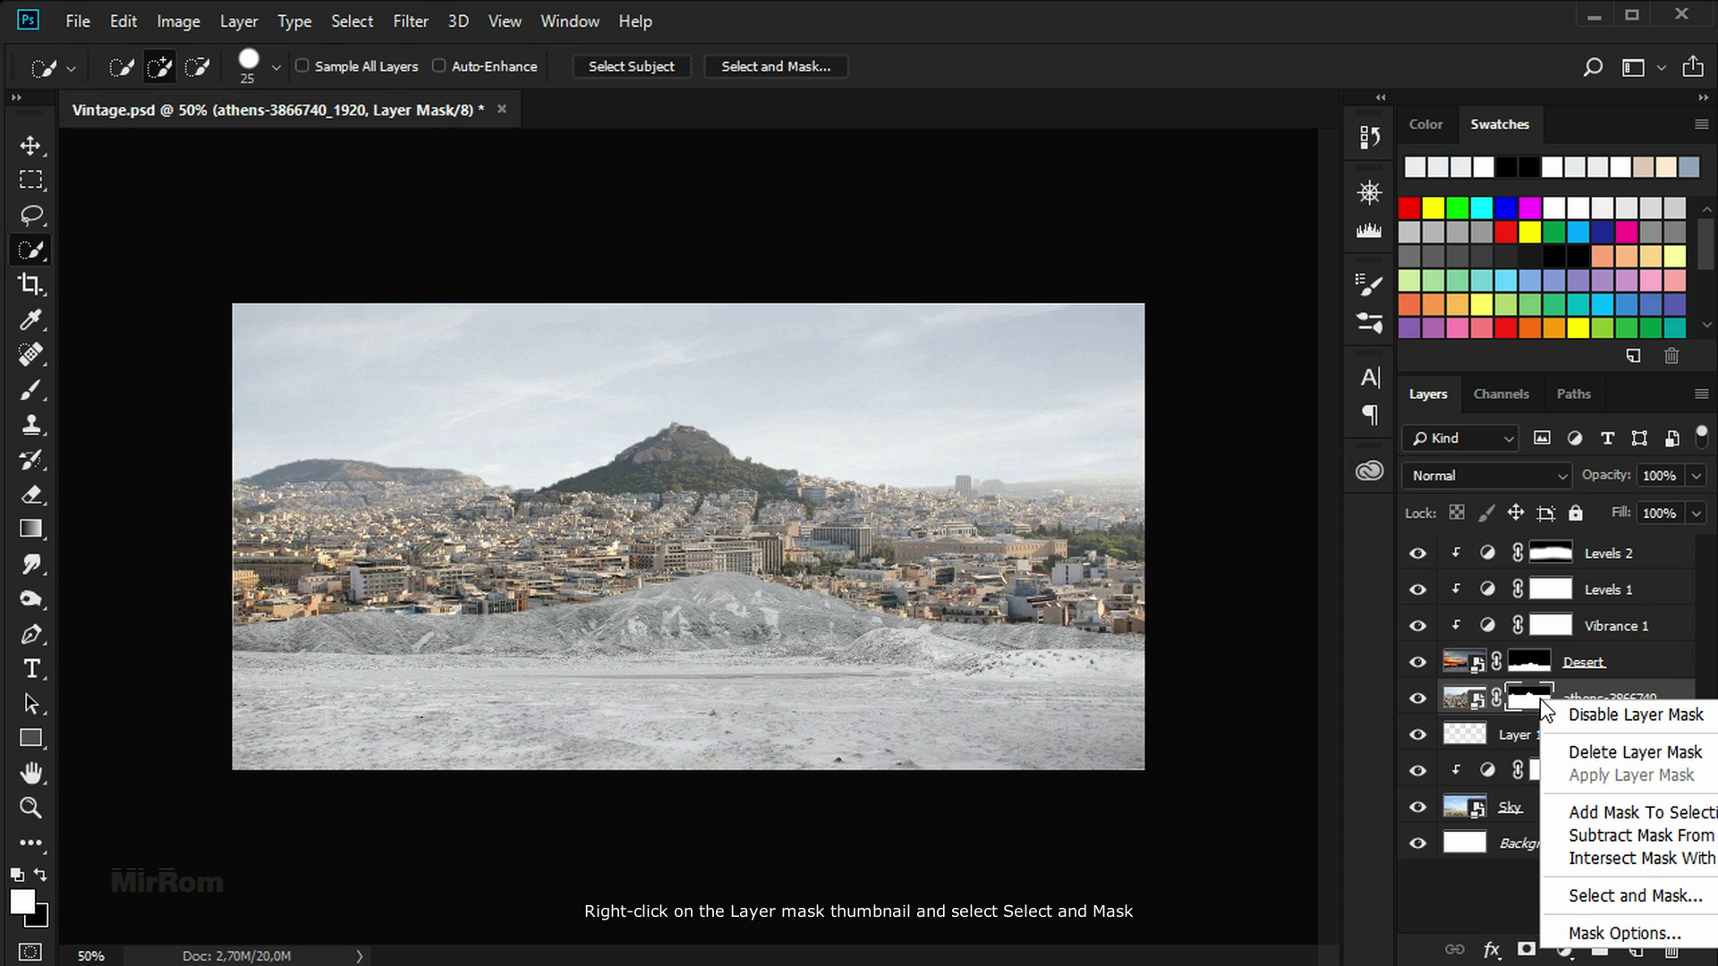
{"action": "left_click", "coordinate": [1568, 898]}
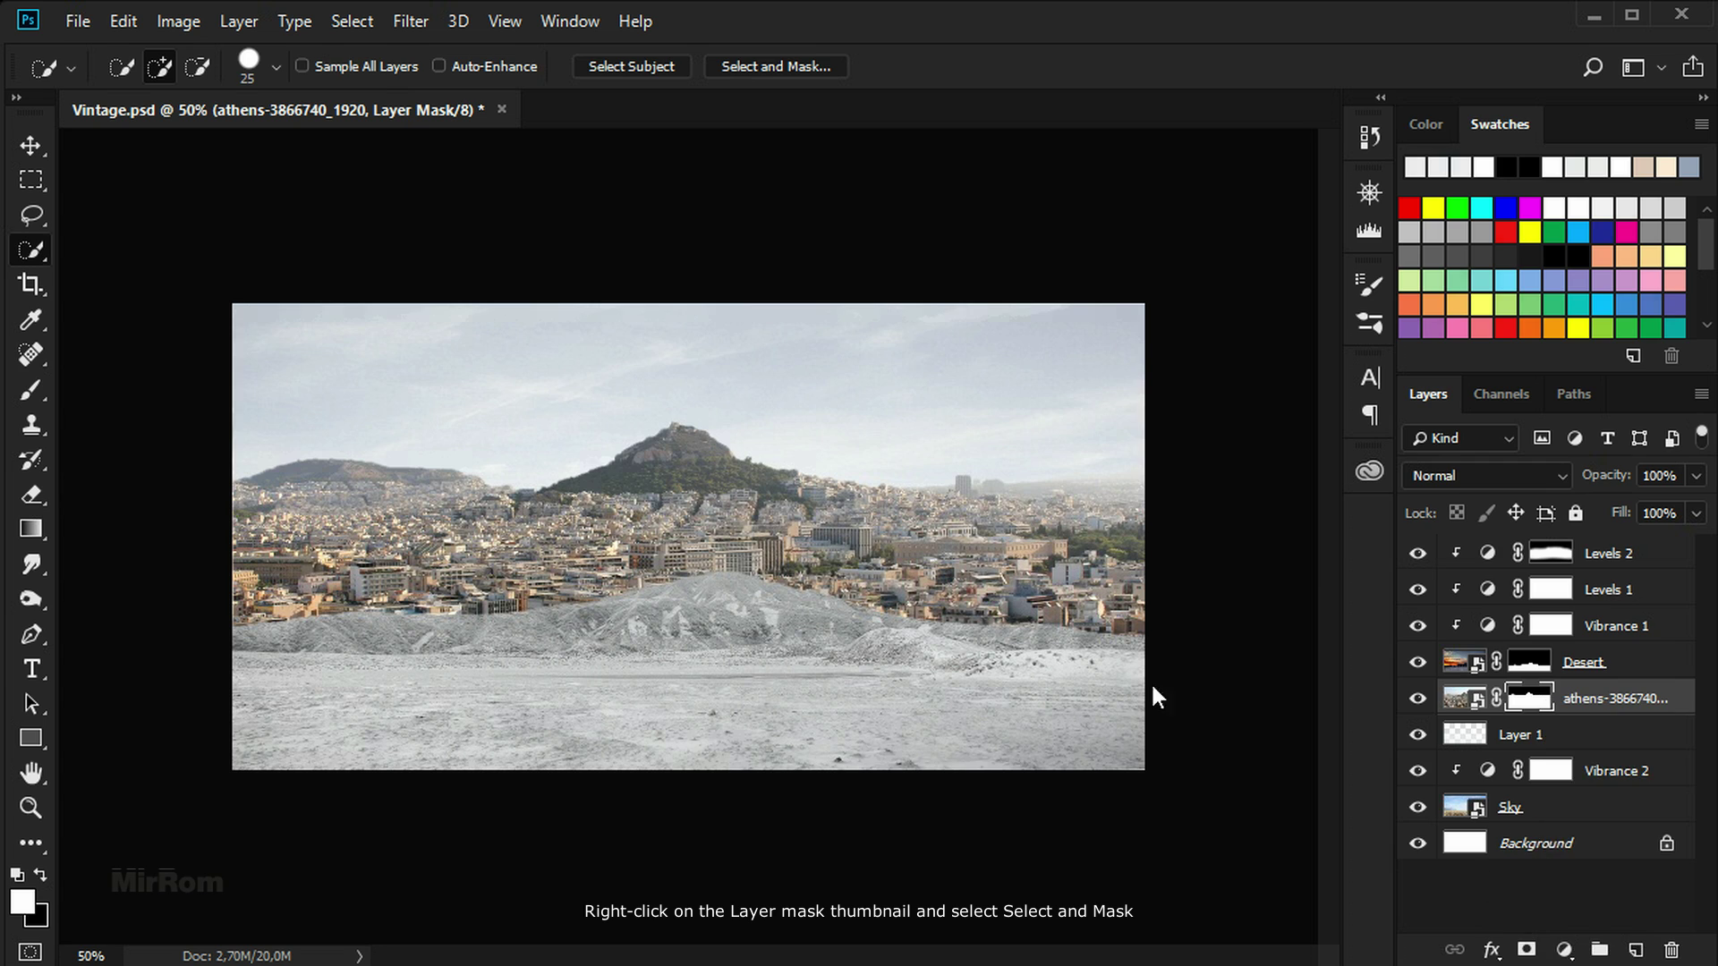
{"action": "key", "text": "ctrl+plus"}
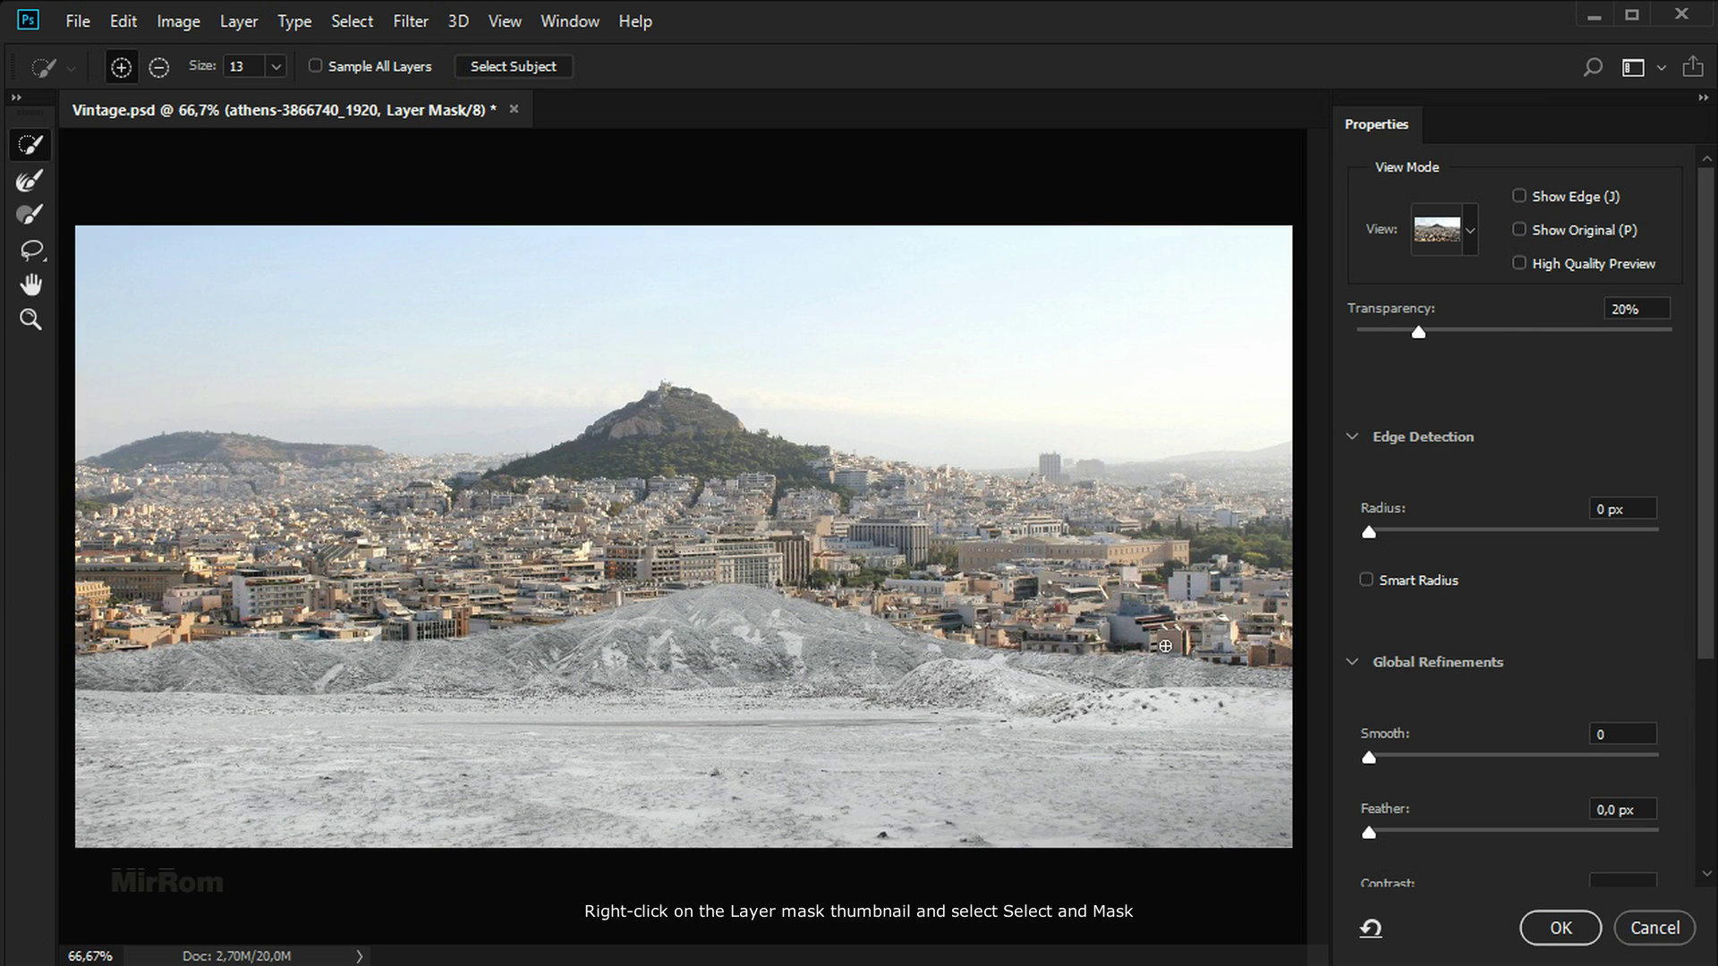
{"action": "left_click", "coordinate": [1385, 580]}
{"action": "left_click", "coordinate": [1352, 436]}
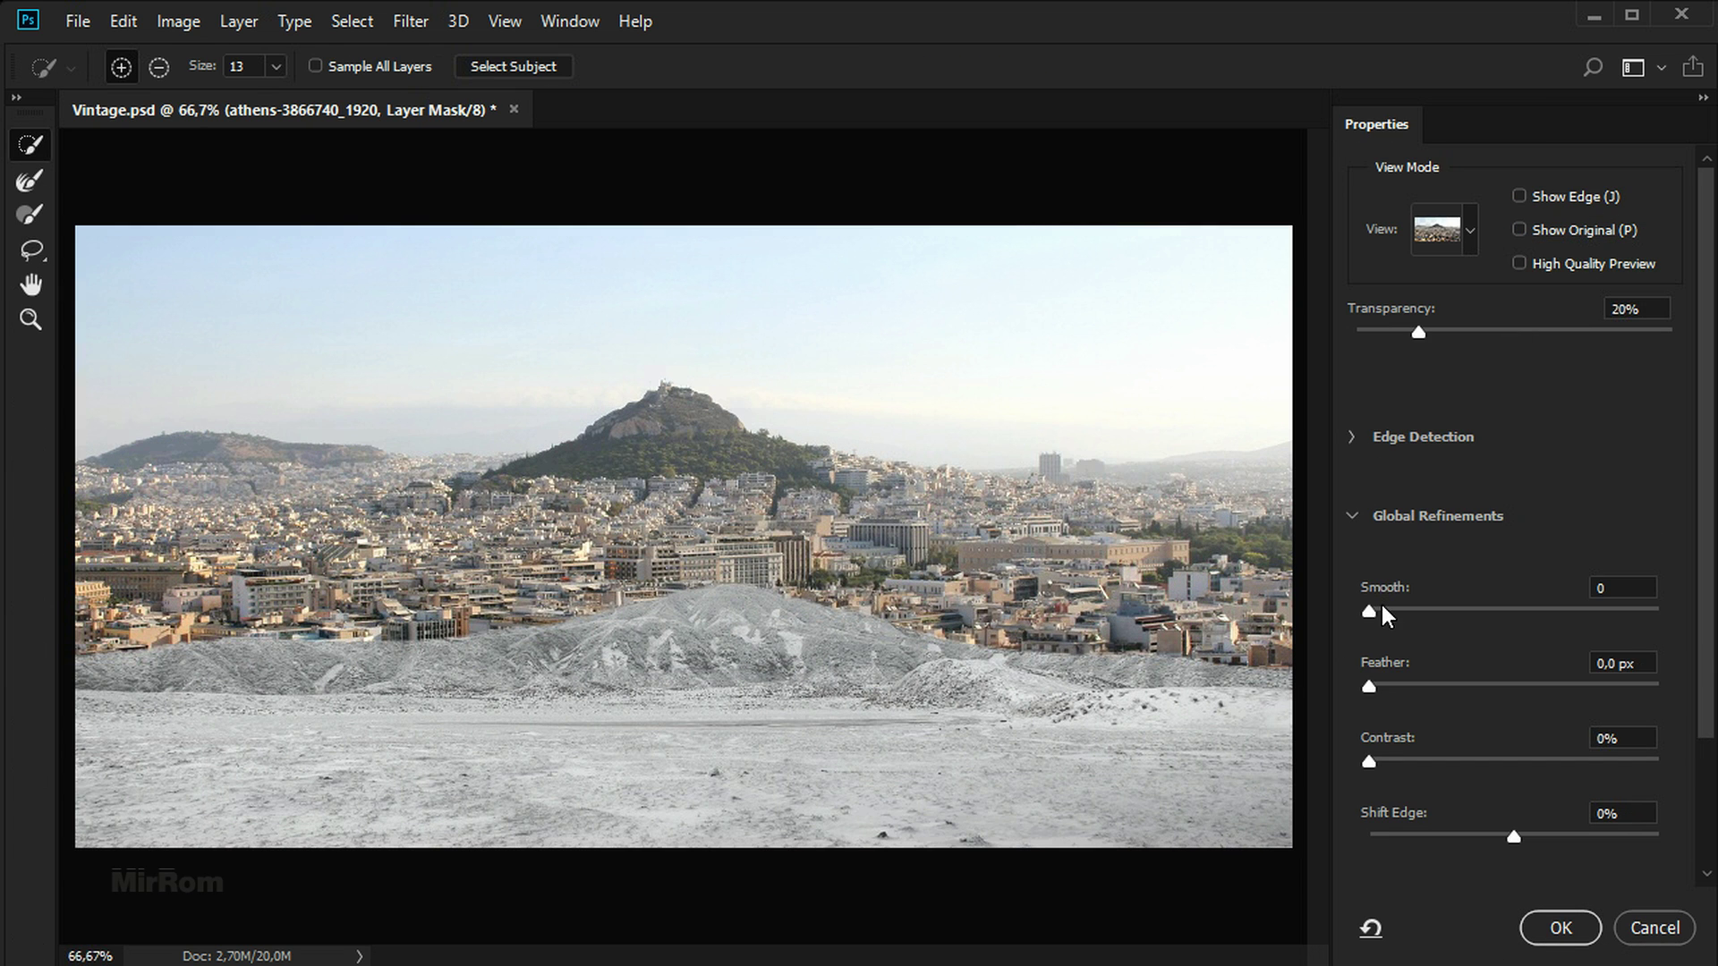
{"action": "left_click", "coordinate": [1396, 534]}
{"action": "left_click_drag", "start_coordinate": [1370, 758], "coordinate": [1403, 764]}
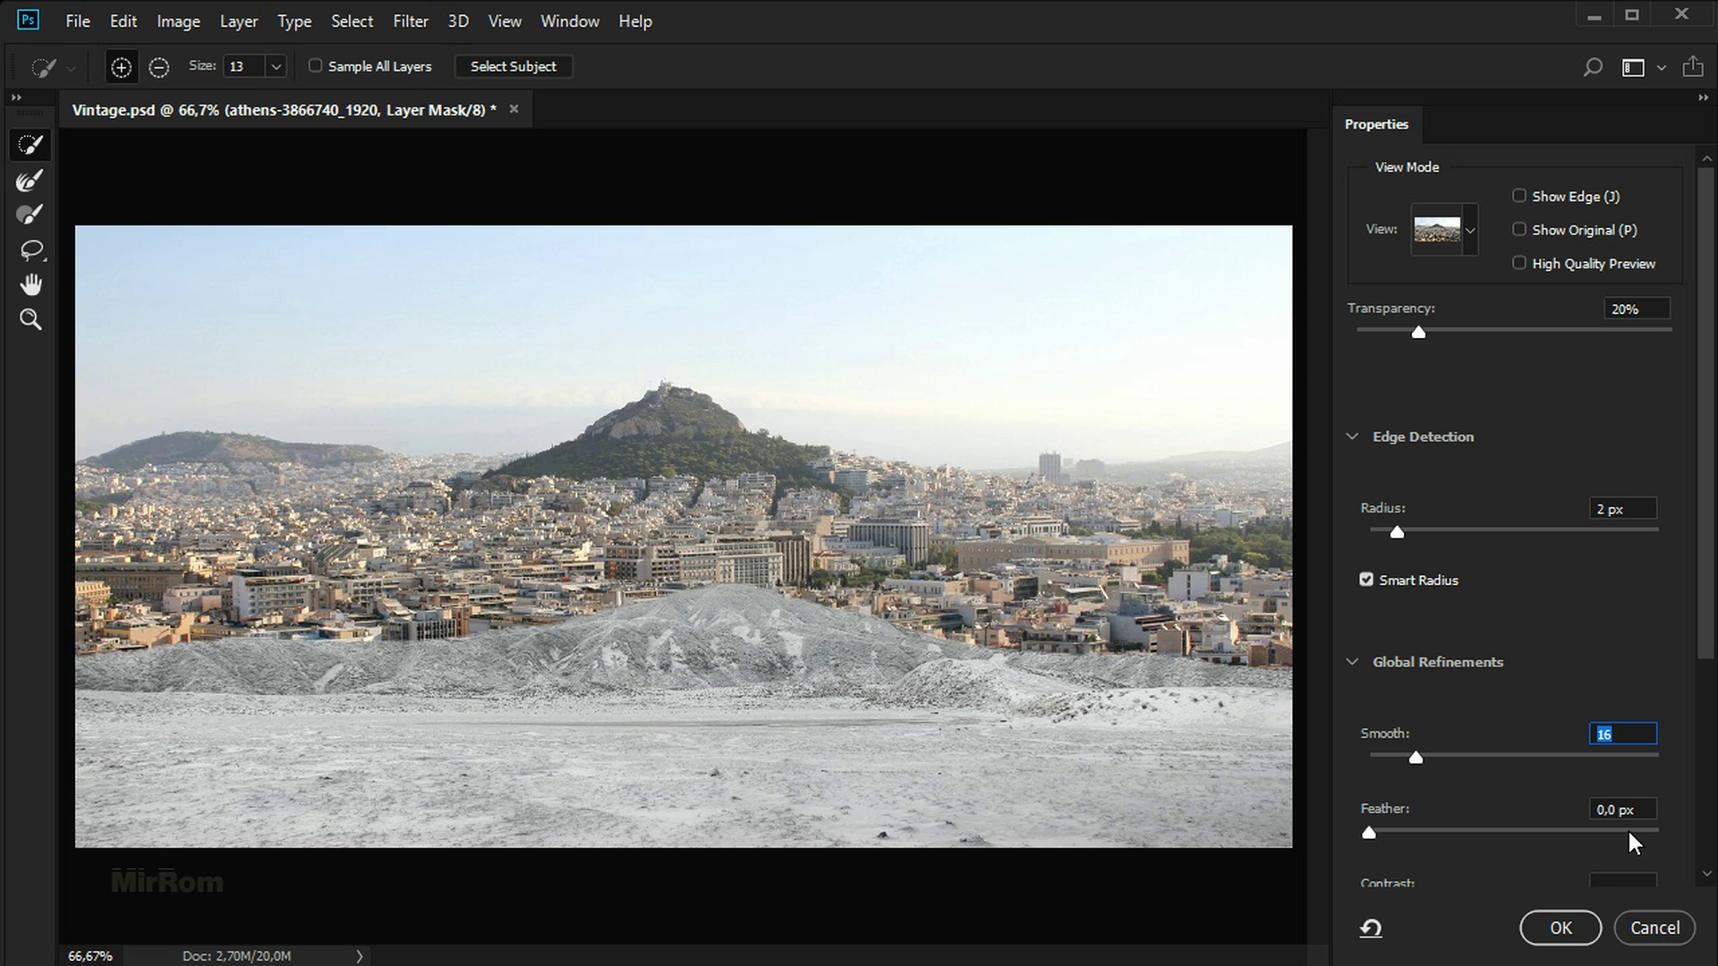
{"action": "left_click", "coordinate": [1578, 932]}
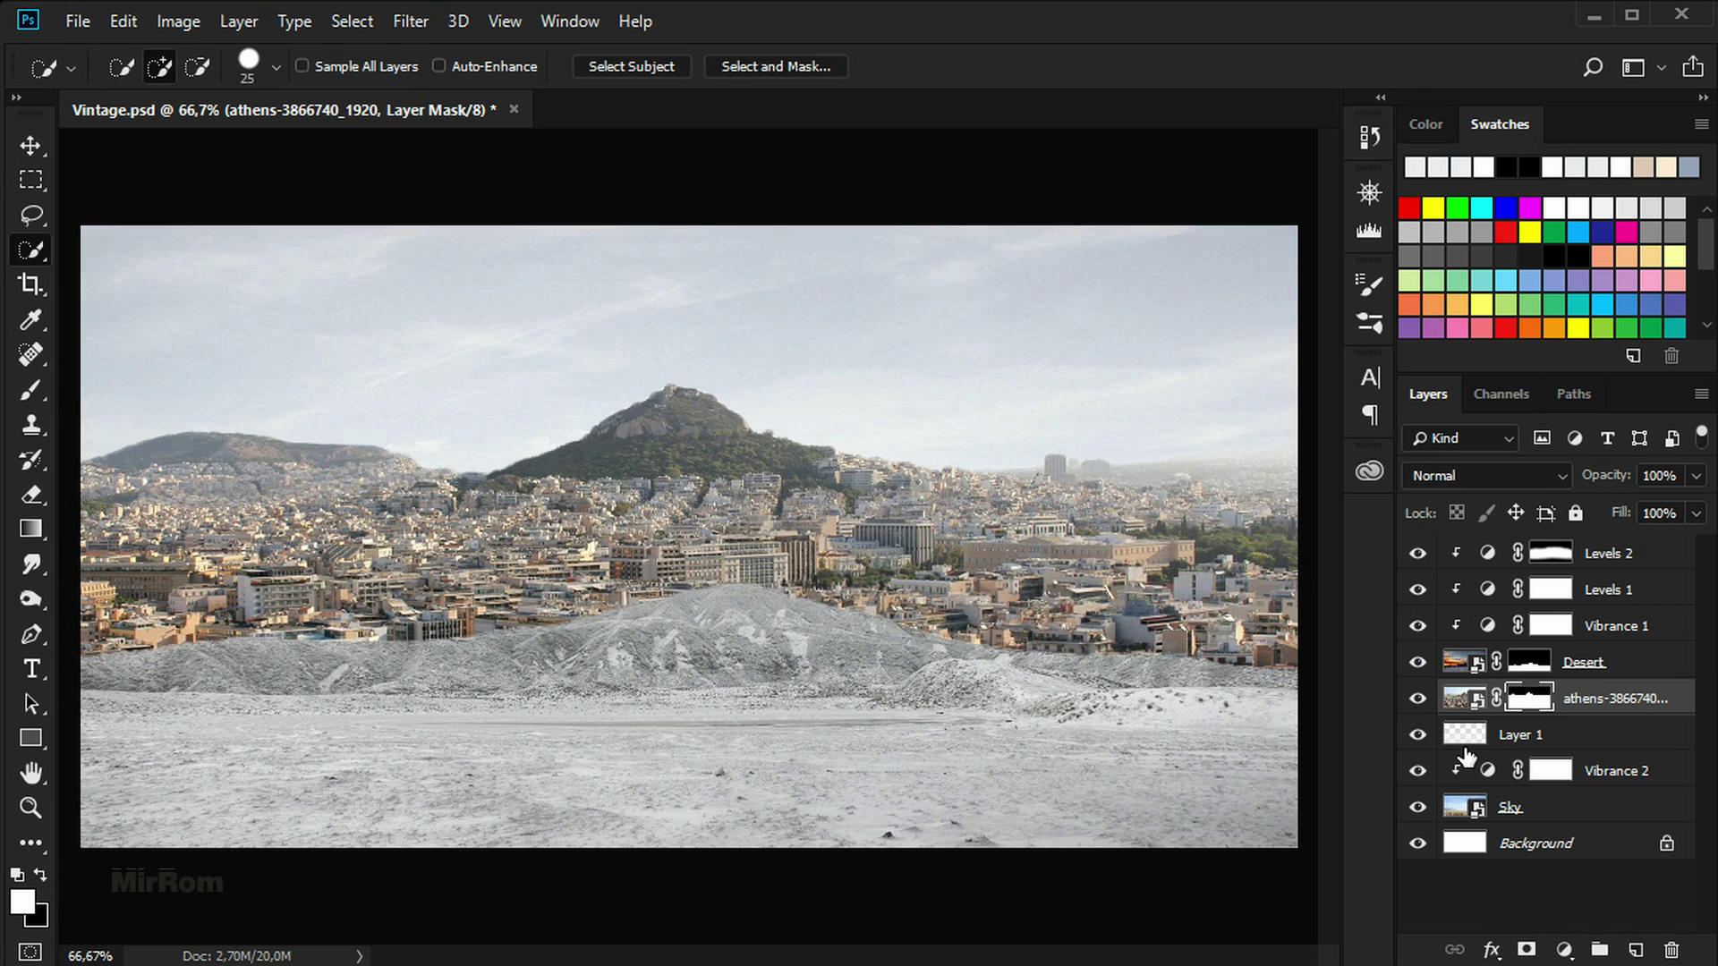
{"action": "left_click", "coordinate": [1418, 699]}
{"action": "left_click", "coordinate": [1418, 699]}
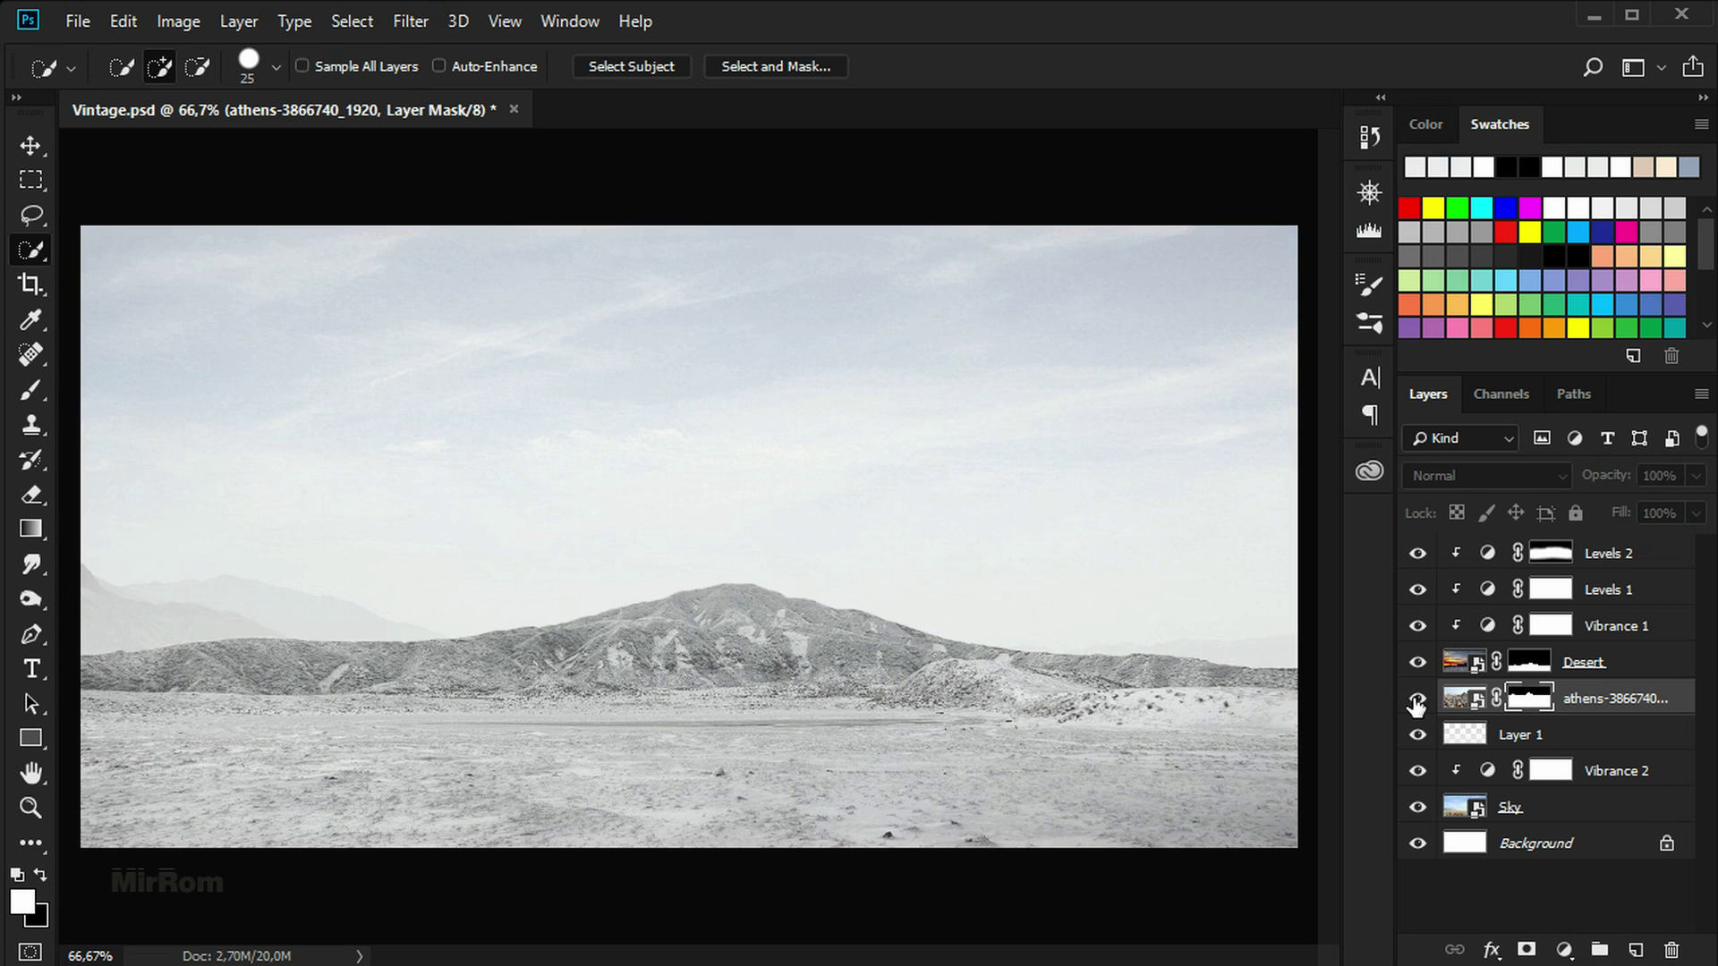
Lower the athens layer's opacity to 79%
{"action": "key", "text": "v"}
{"action": "key", "text": "ctrl+minus"}
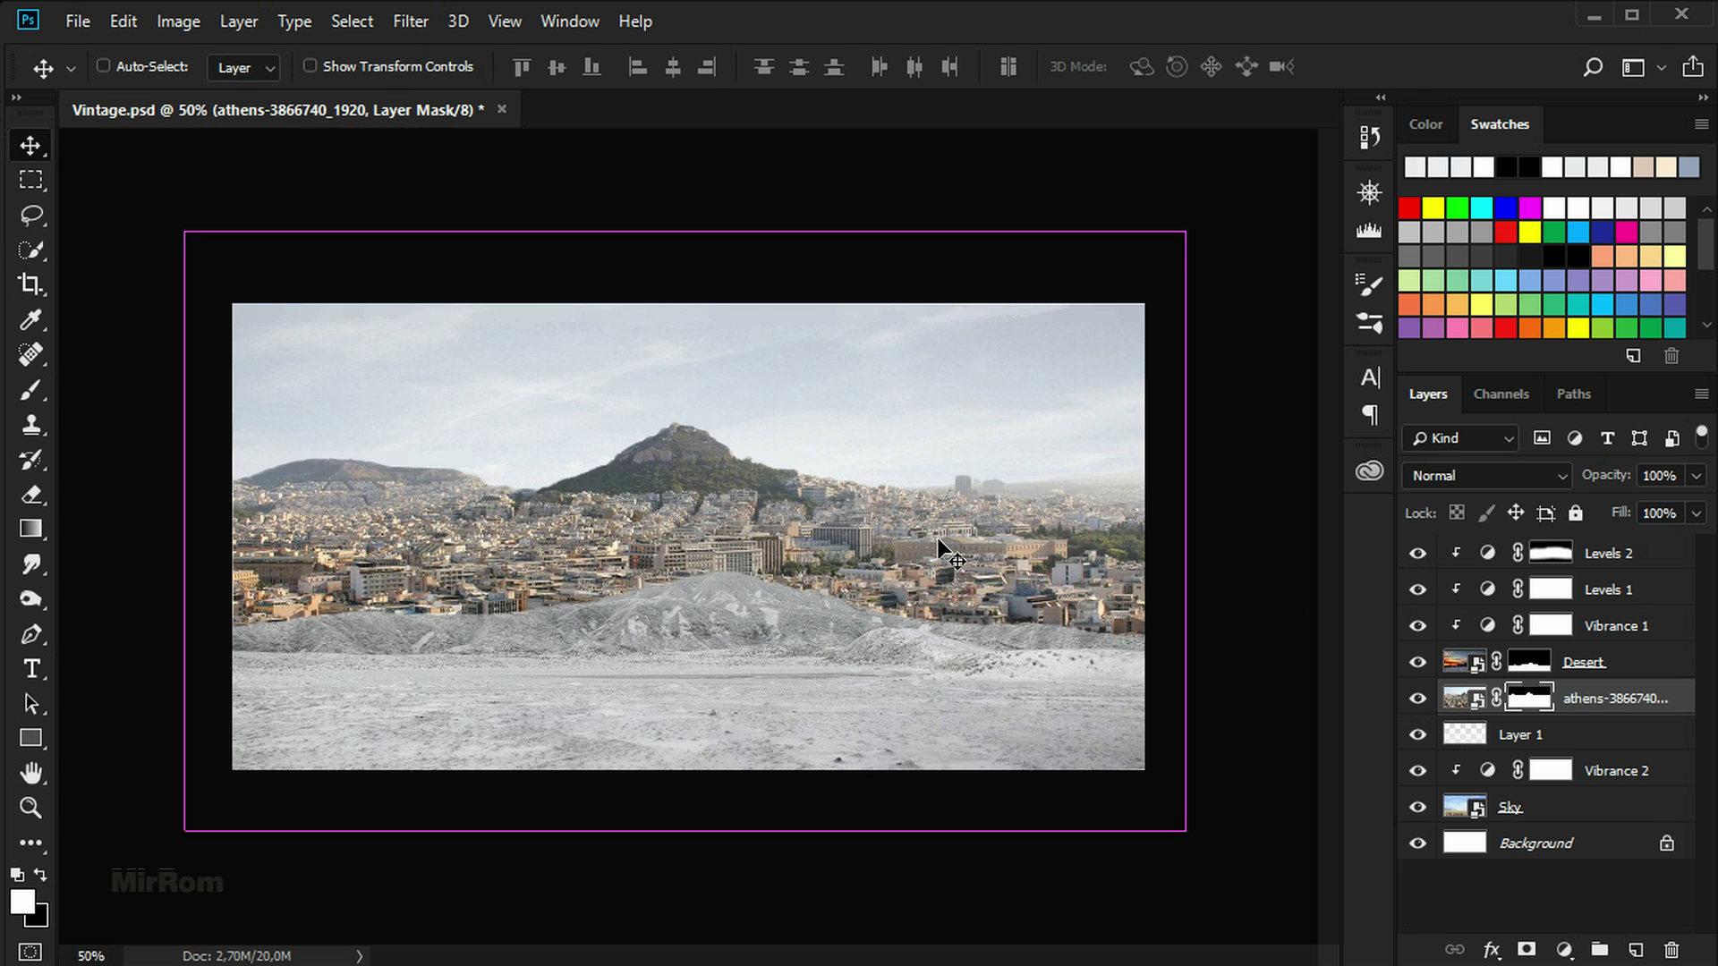
{"action": "left_click", "coordinate": [1696, 513]}
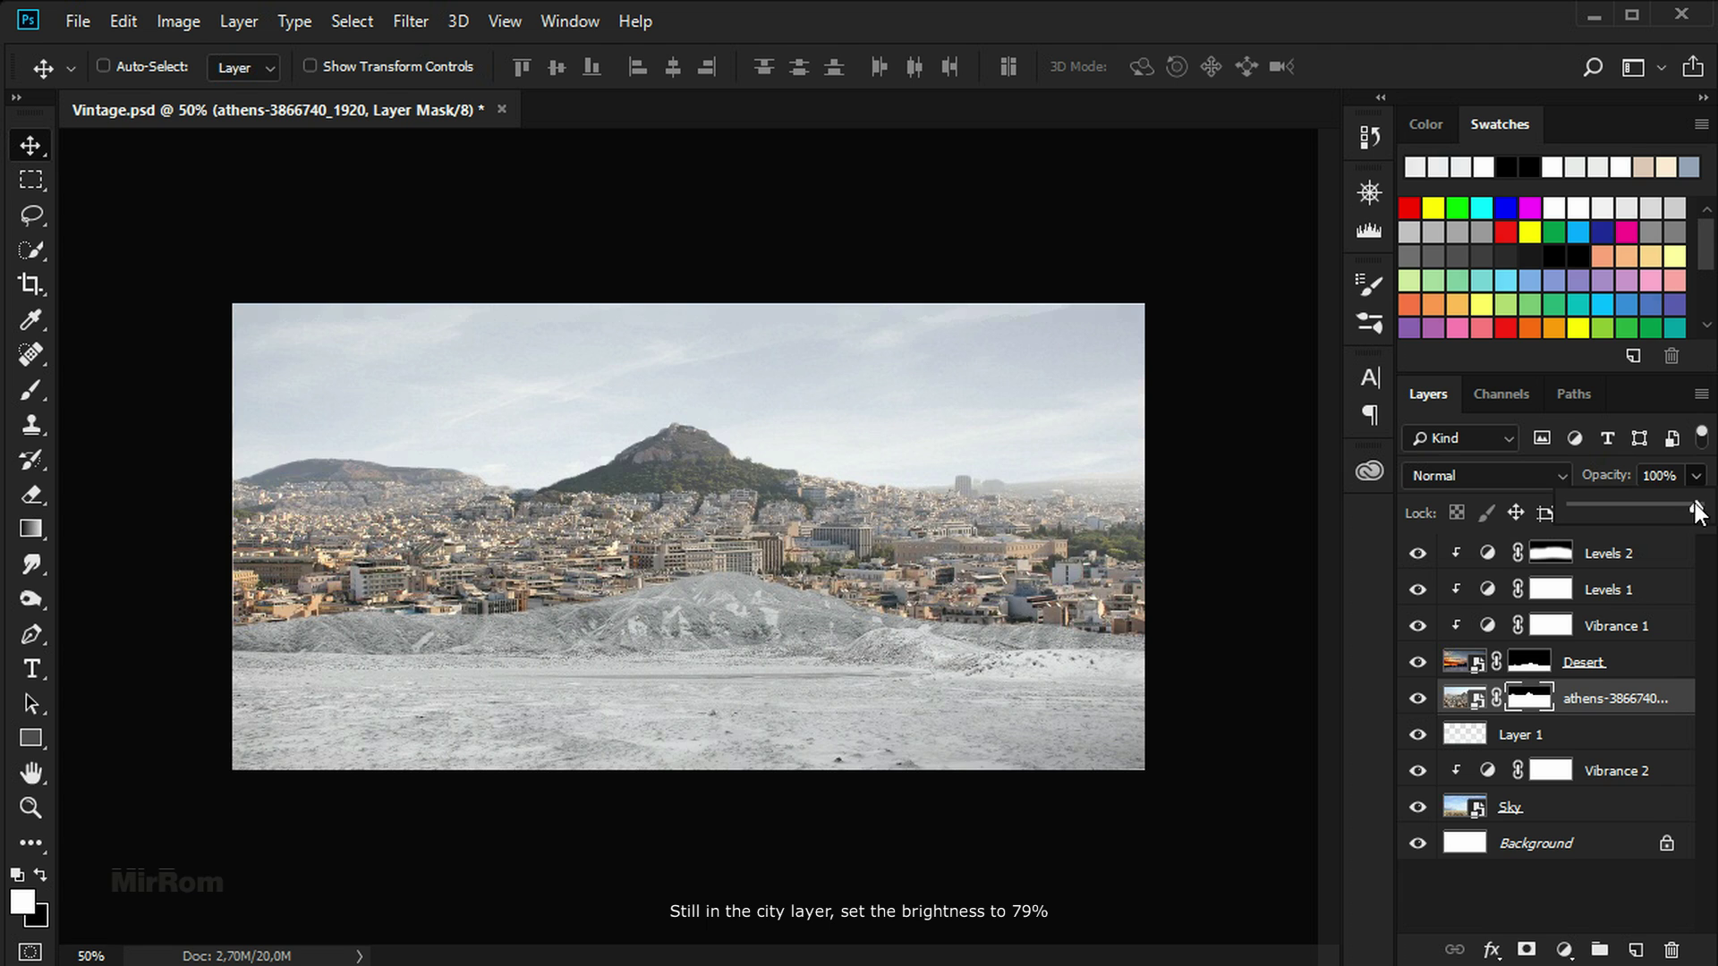
{"action": "left_click_drag", "start_coordinate": [1697, 508], "coordinate": [1669, 508]}
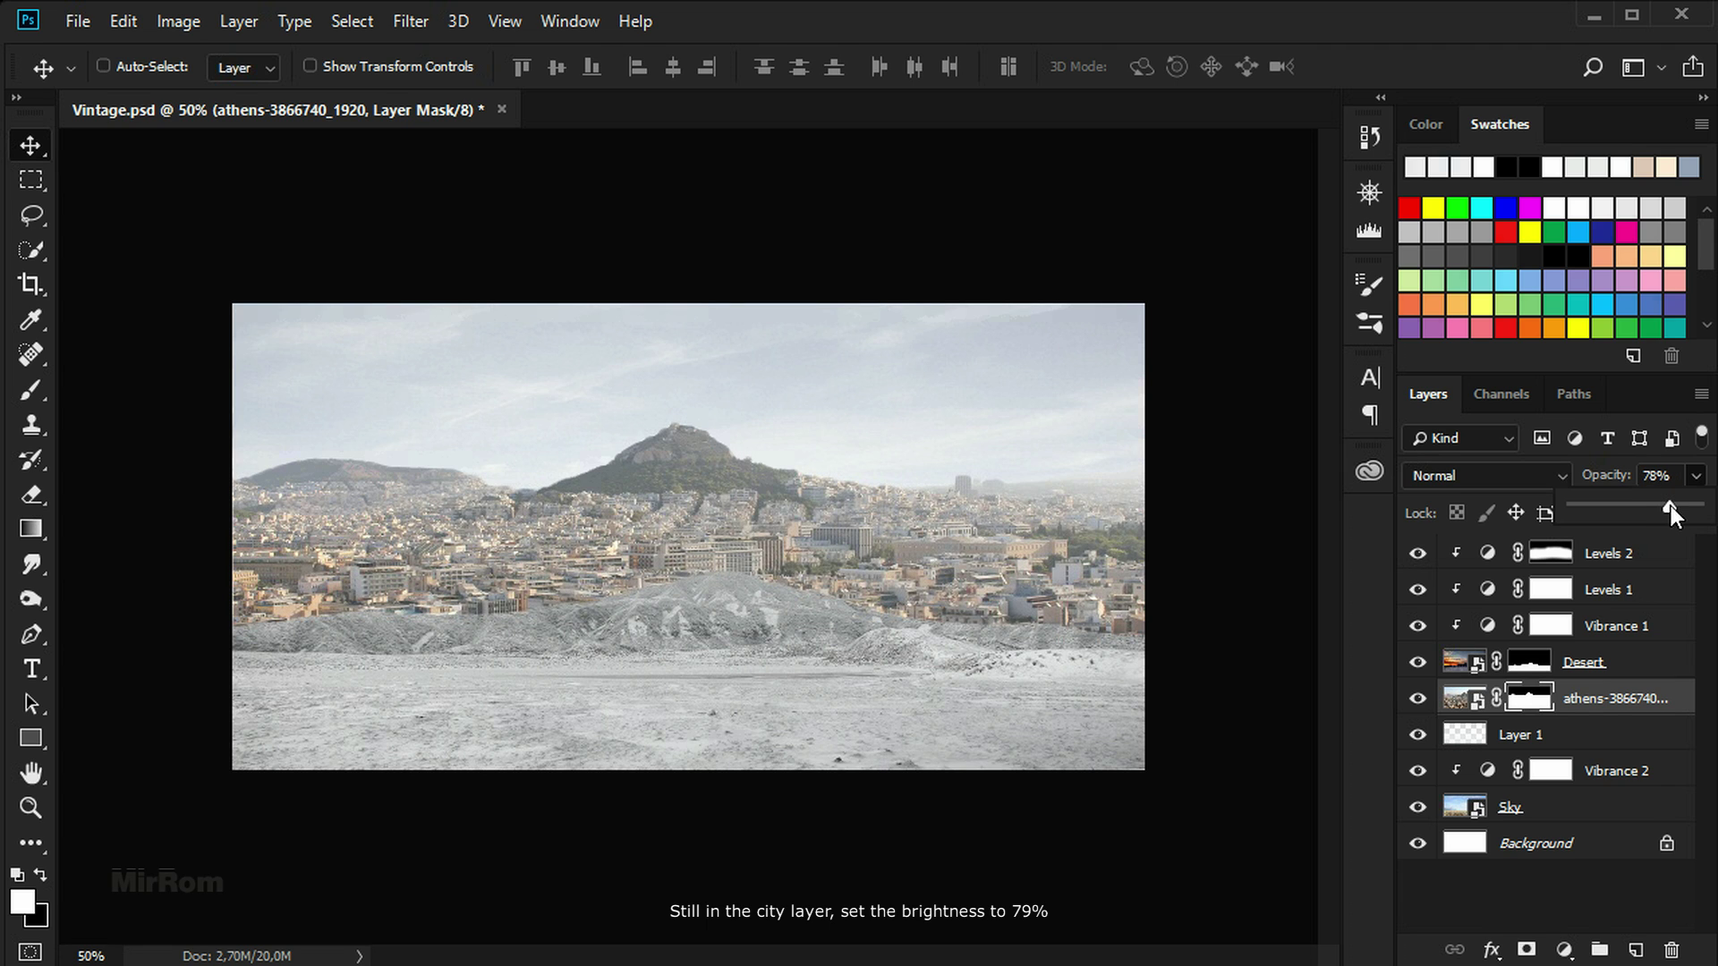
{"action": "left_click", "coordinate": [1613, 702]}
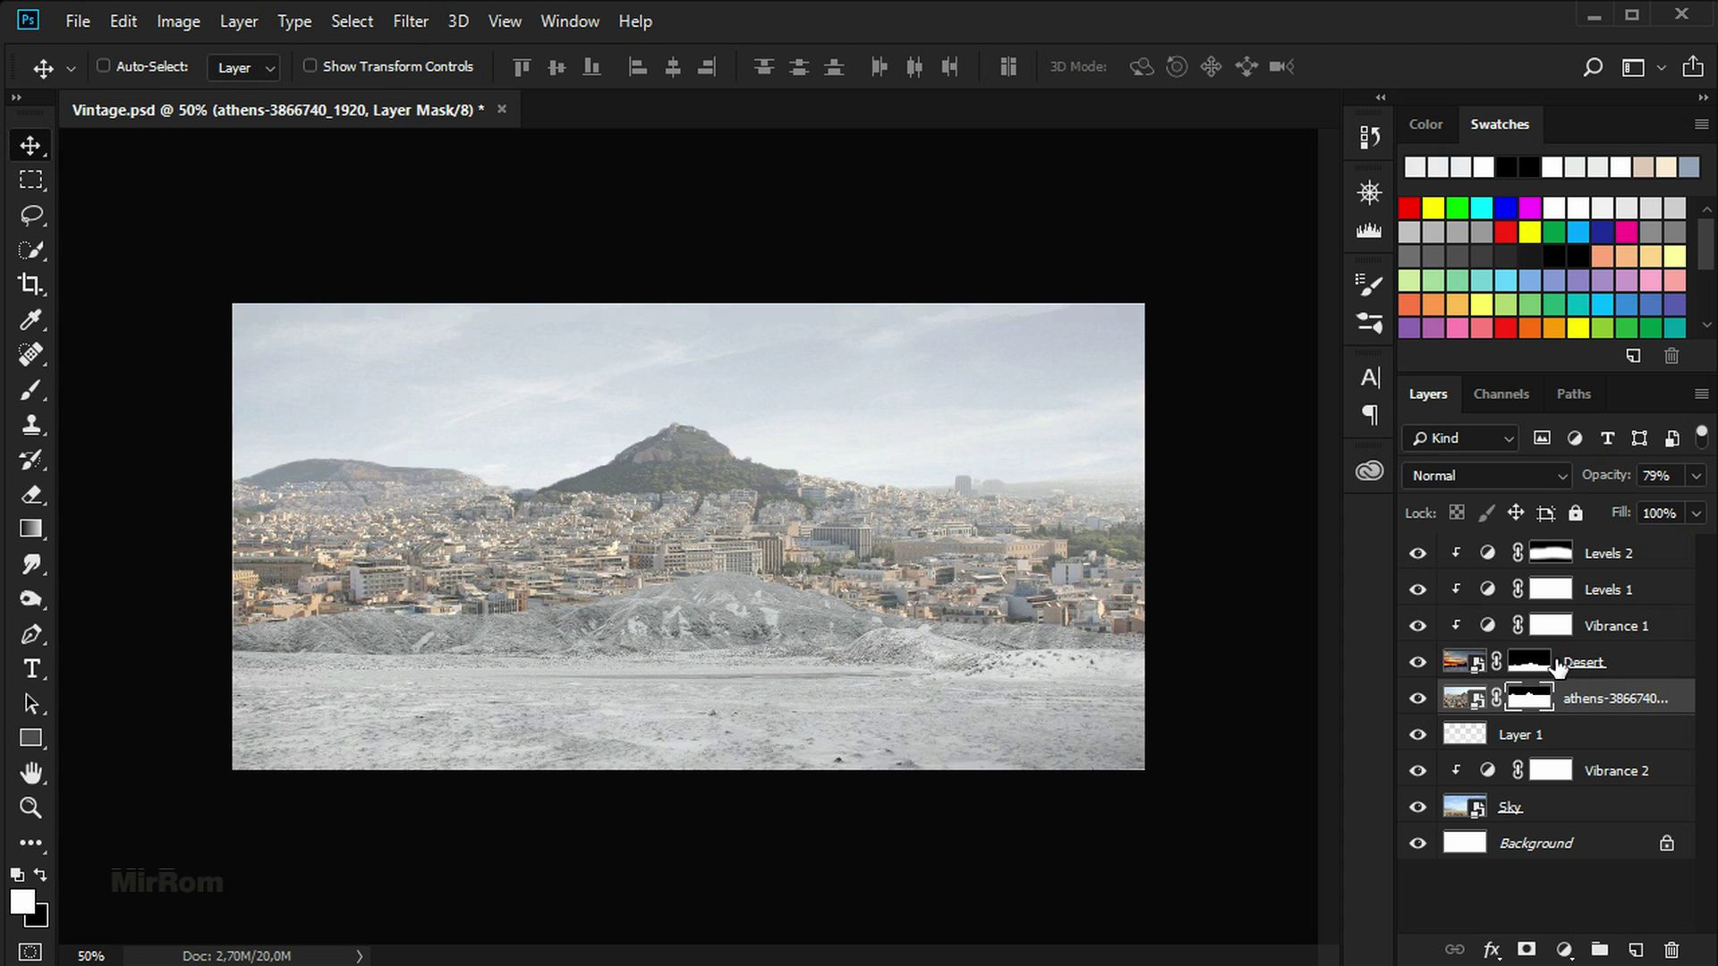
Add a Vibrance adjustment clipped to athens with Vibrance -50 and Saturation -22
{"action": "left_click", "coordinate": [1562, 949]}
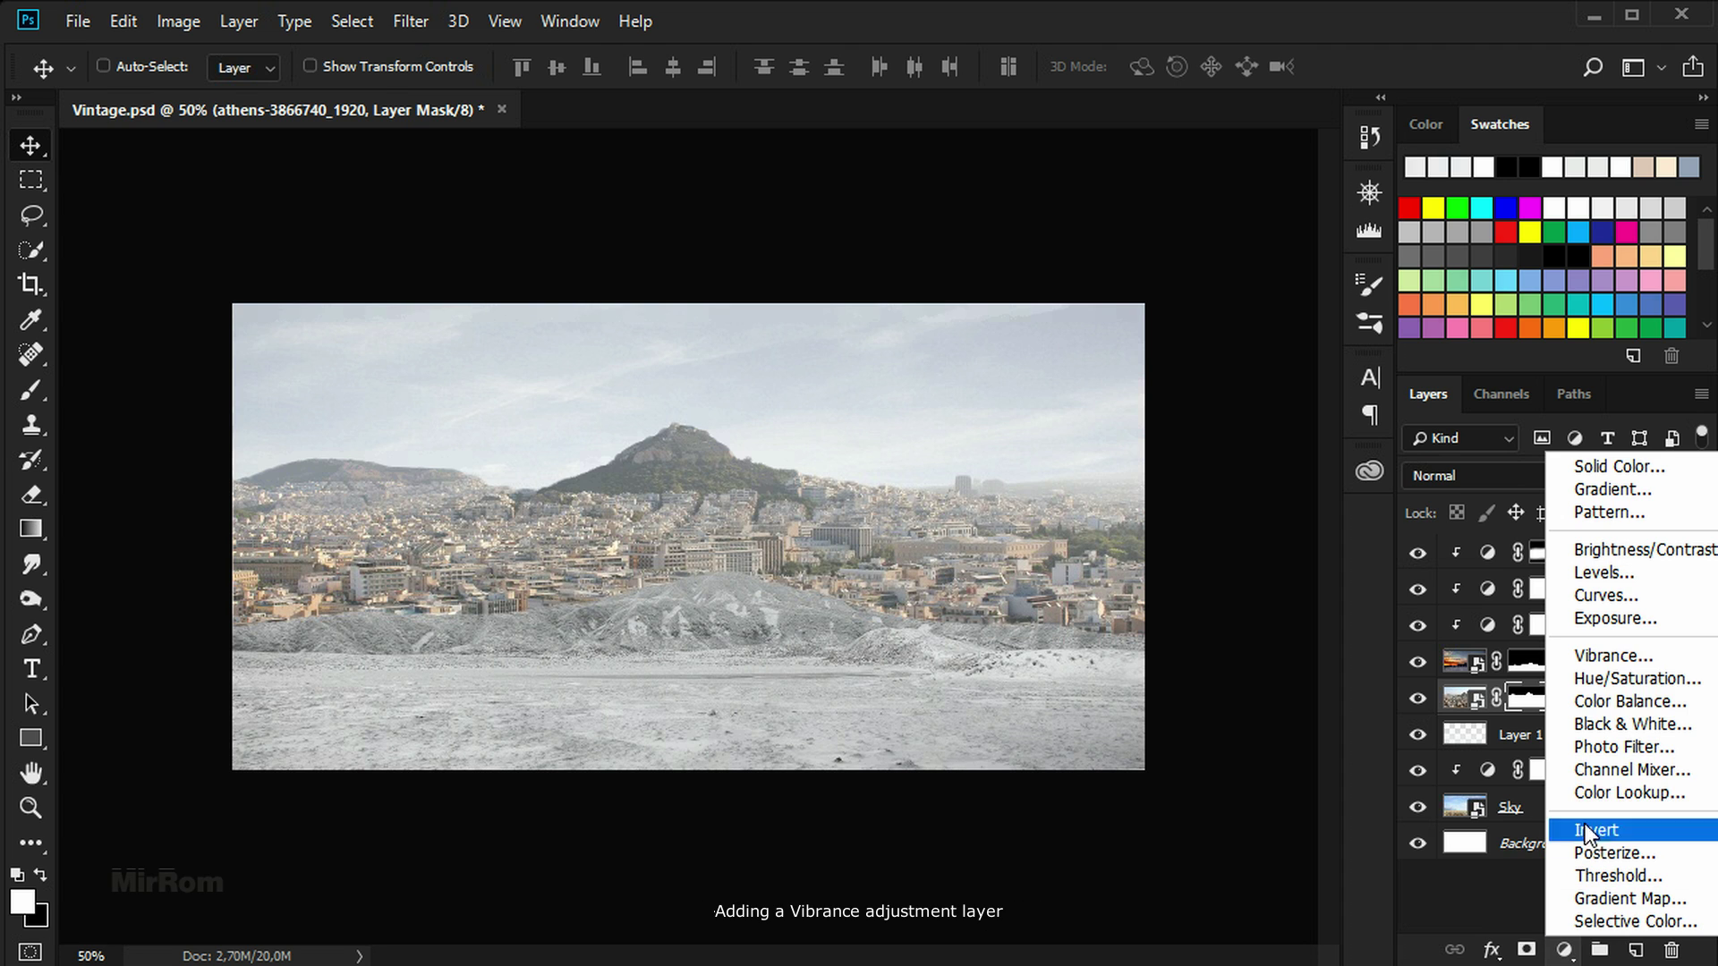
{"action": "left_click", "coordinate": [1668, 653]}
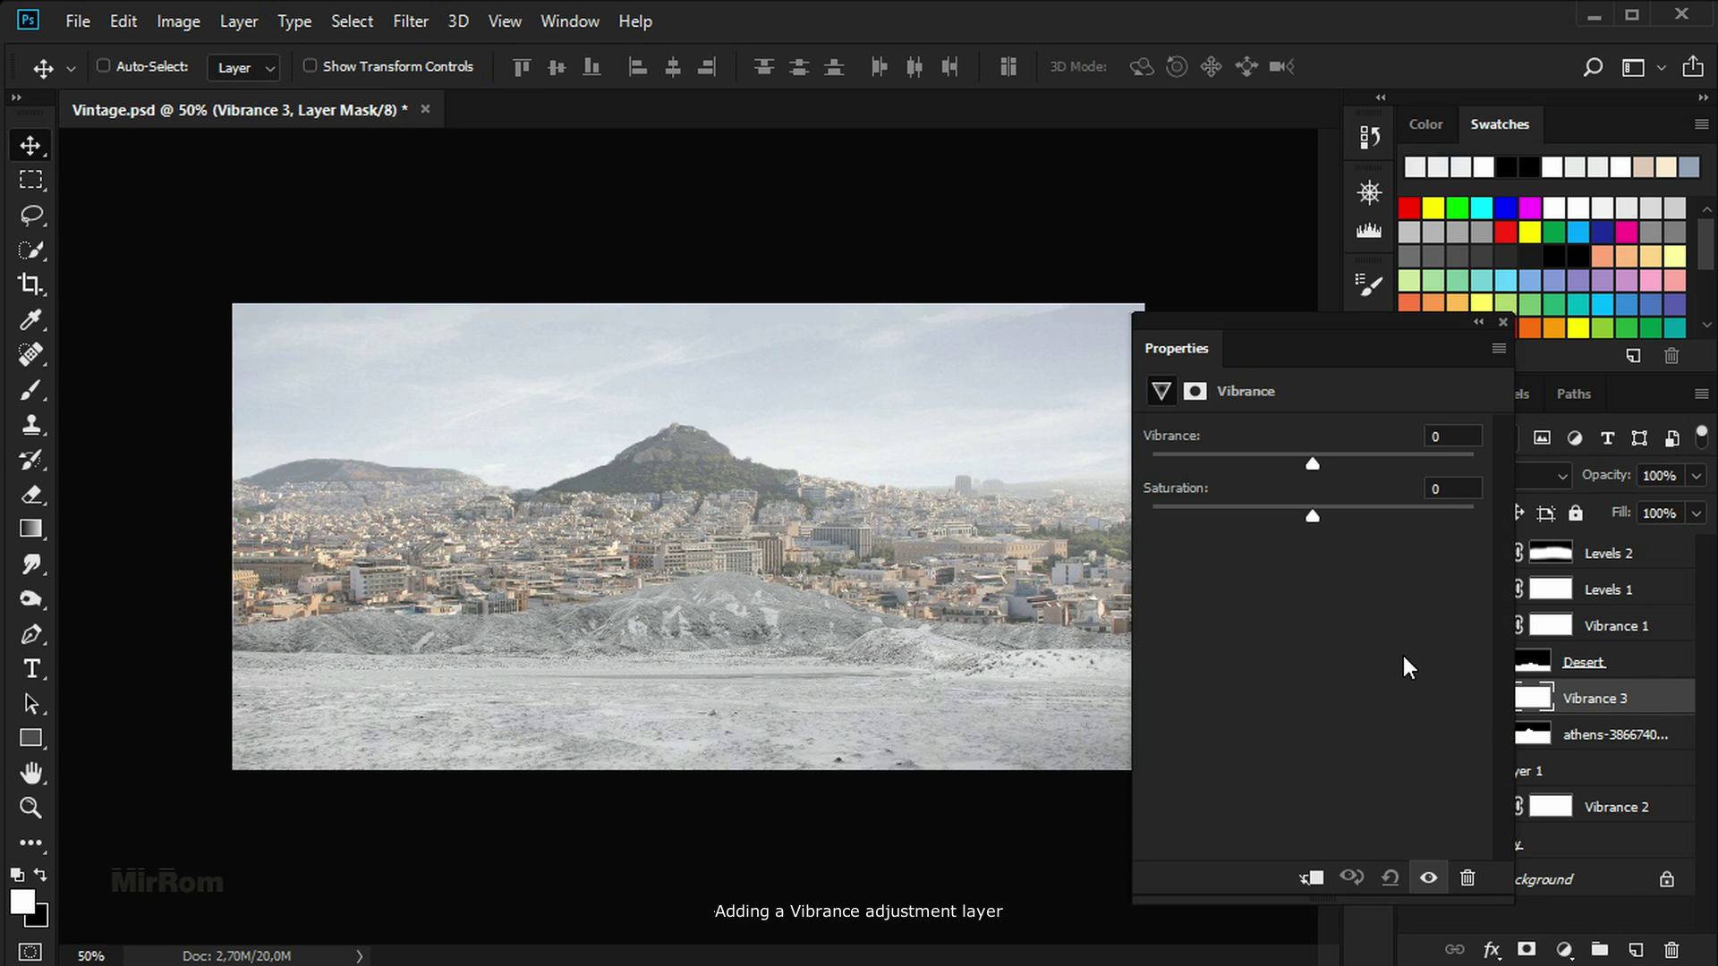
{"action": "left_click", "coordinate": [1310, 878]}
{"action": "left_click_drag", "start_coordinate": [1274, 318], "coordinate": [1207, 320]}
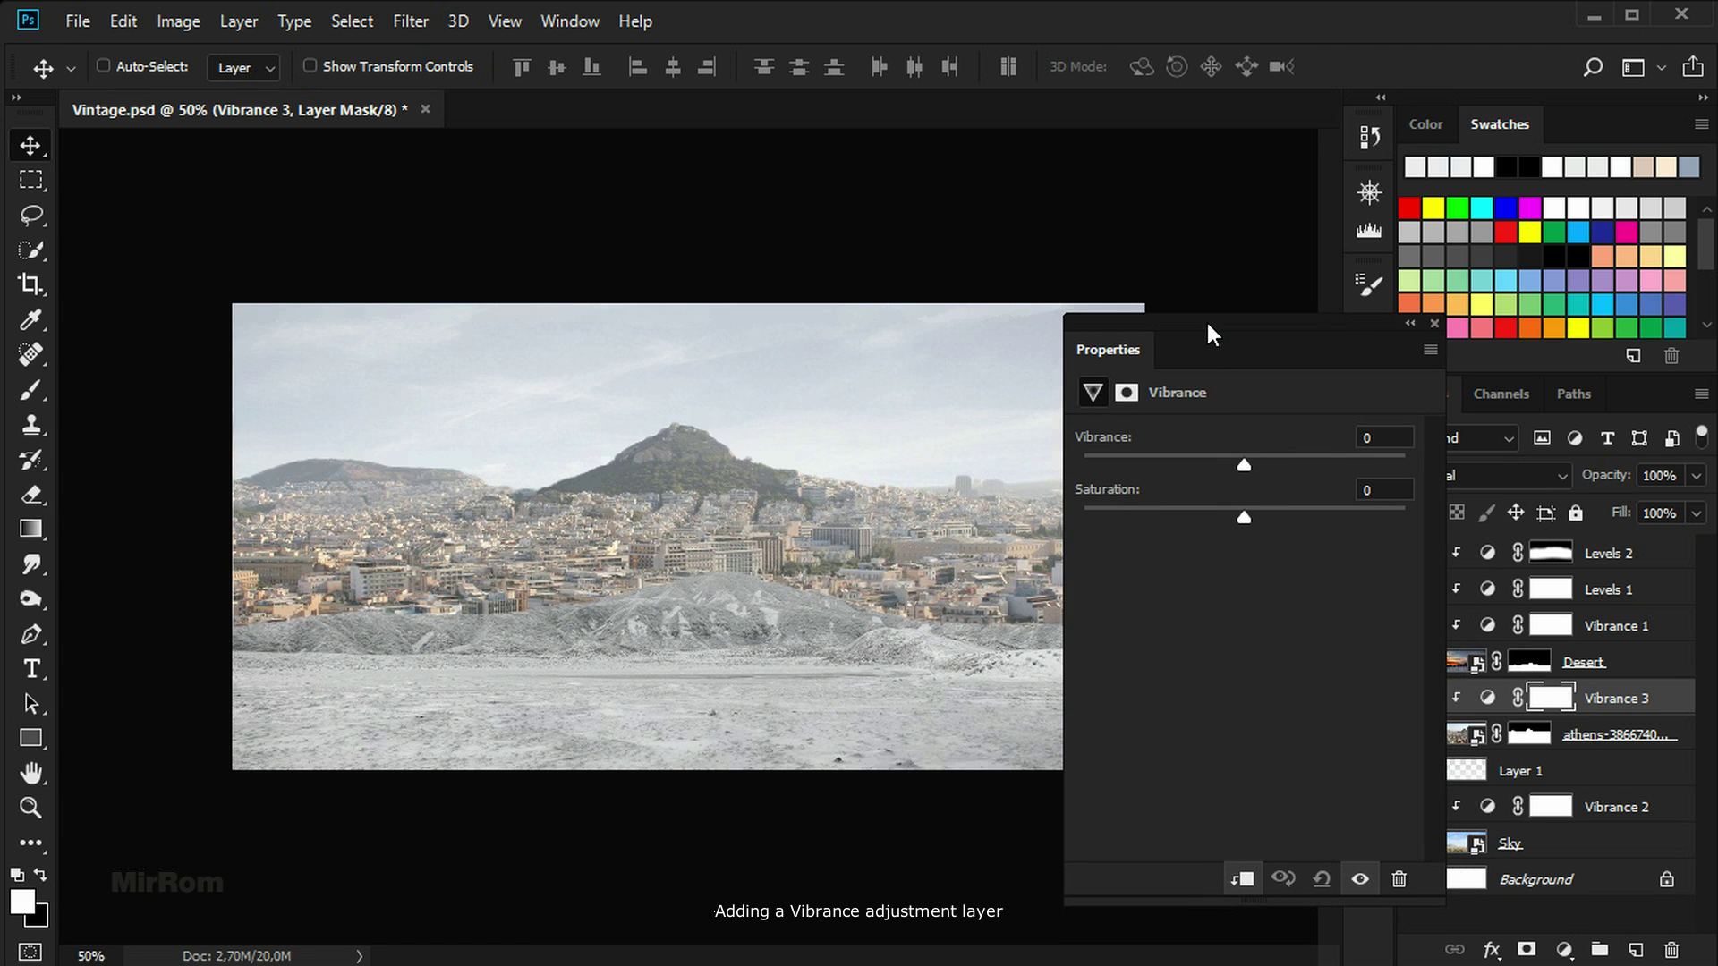
{"action": "left_click_drag", "start_coordinate": [1243, 465], "coordinate": [1165, 465]}
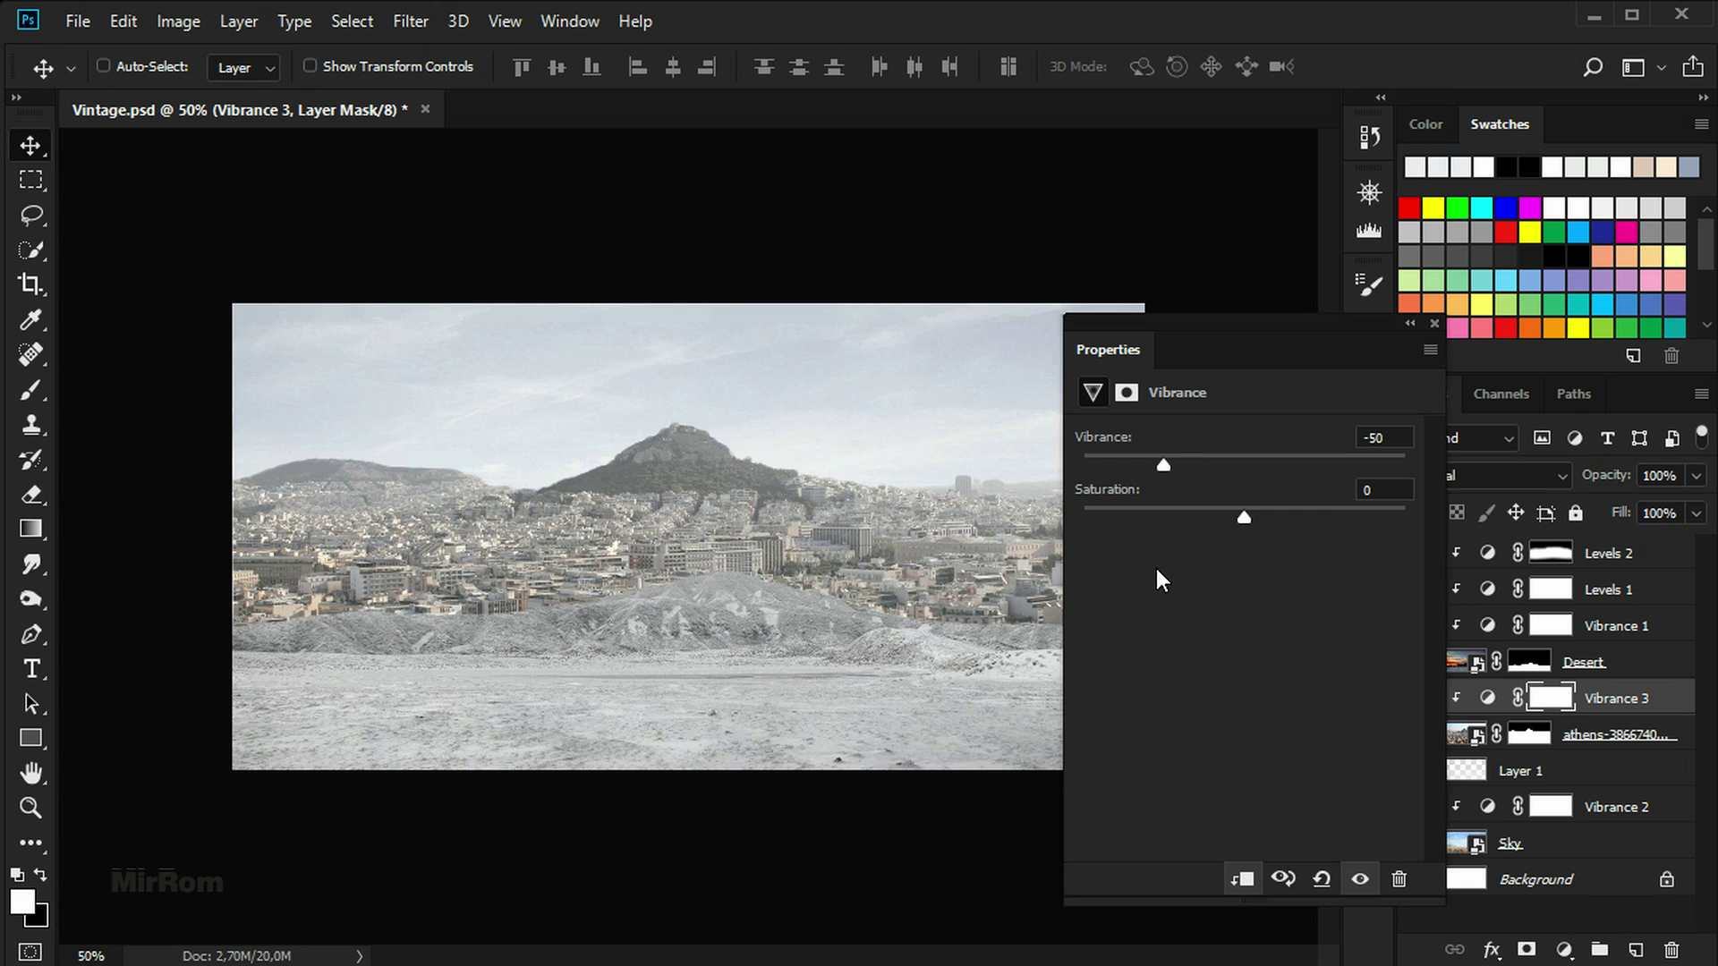
{"action": "left_click_drag", "start_coordinate": [1242, 517], "coordinate": [1210, 517]}
{"action": "left_click", "coordinate": [1357, 867]}
{"action": "left_click", "coordinate": [1435, 323]}
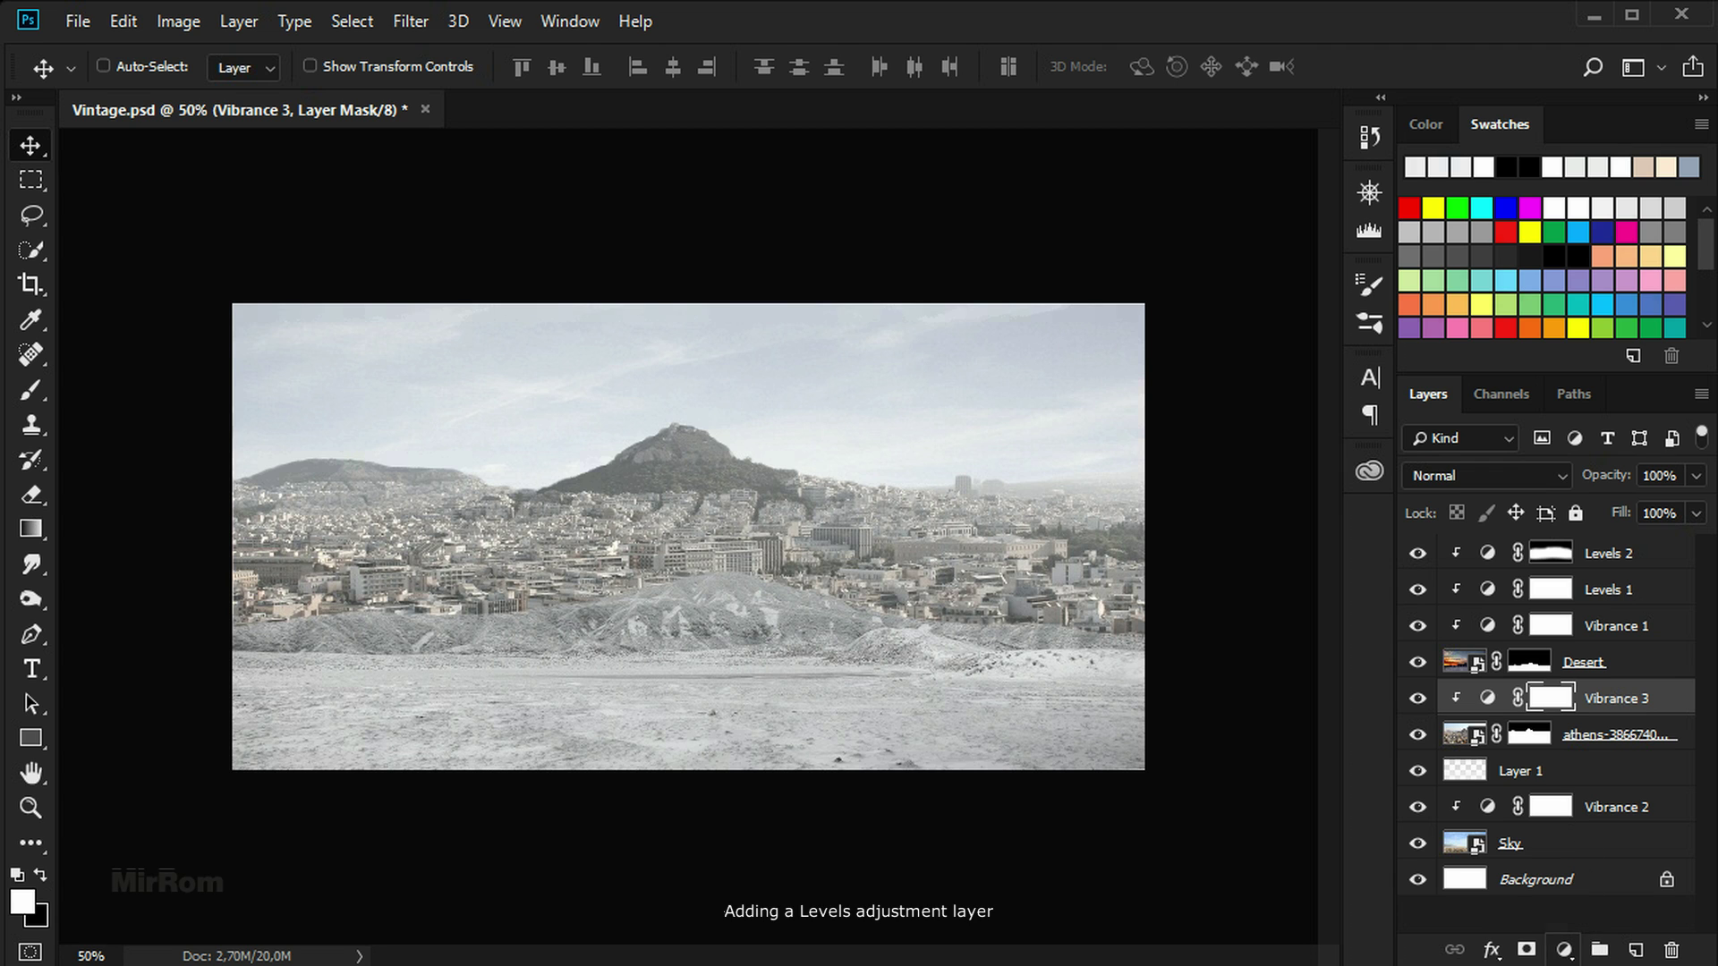
Add a Levels adjustment clipped to athens with midtones 1.24 and output black 30
{"action": "left_click", "coordinate": [1563, 952]}
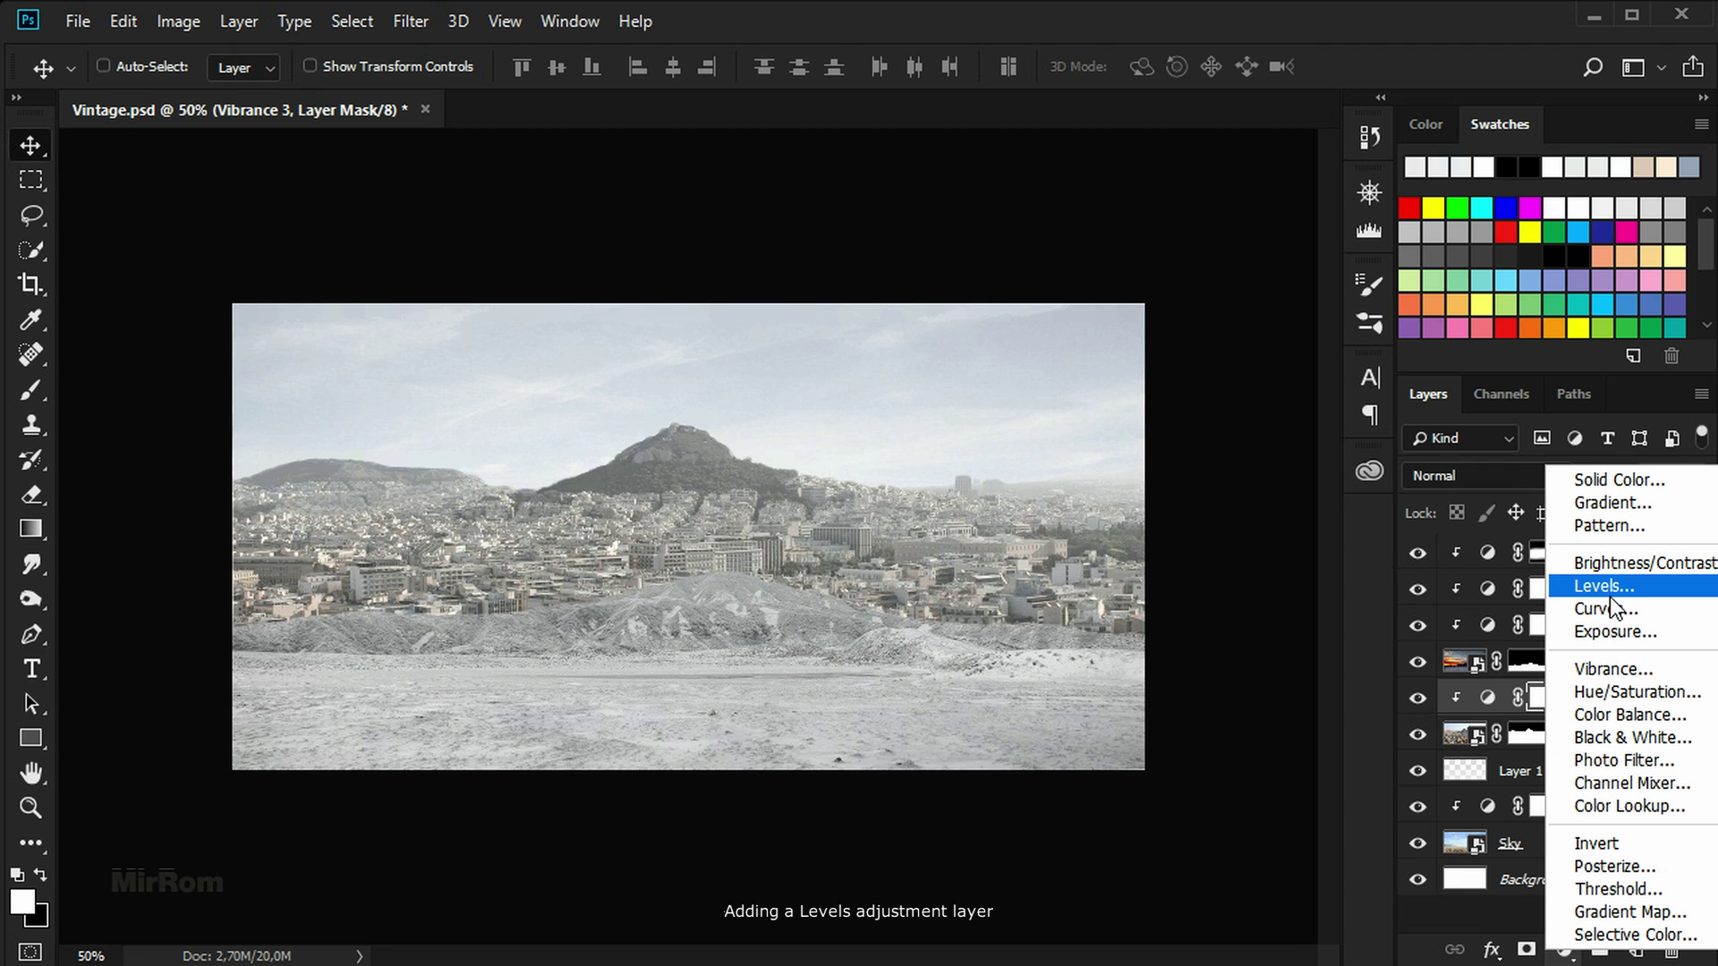
{"action": "left_click", "coordinate": [1588, 586]}
{"action": "left_click", "coordinate": [1242, 879]}
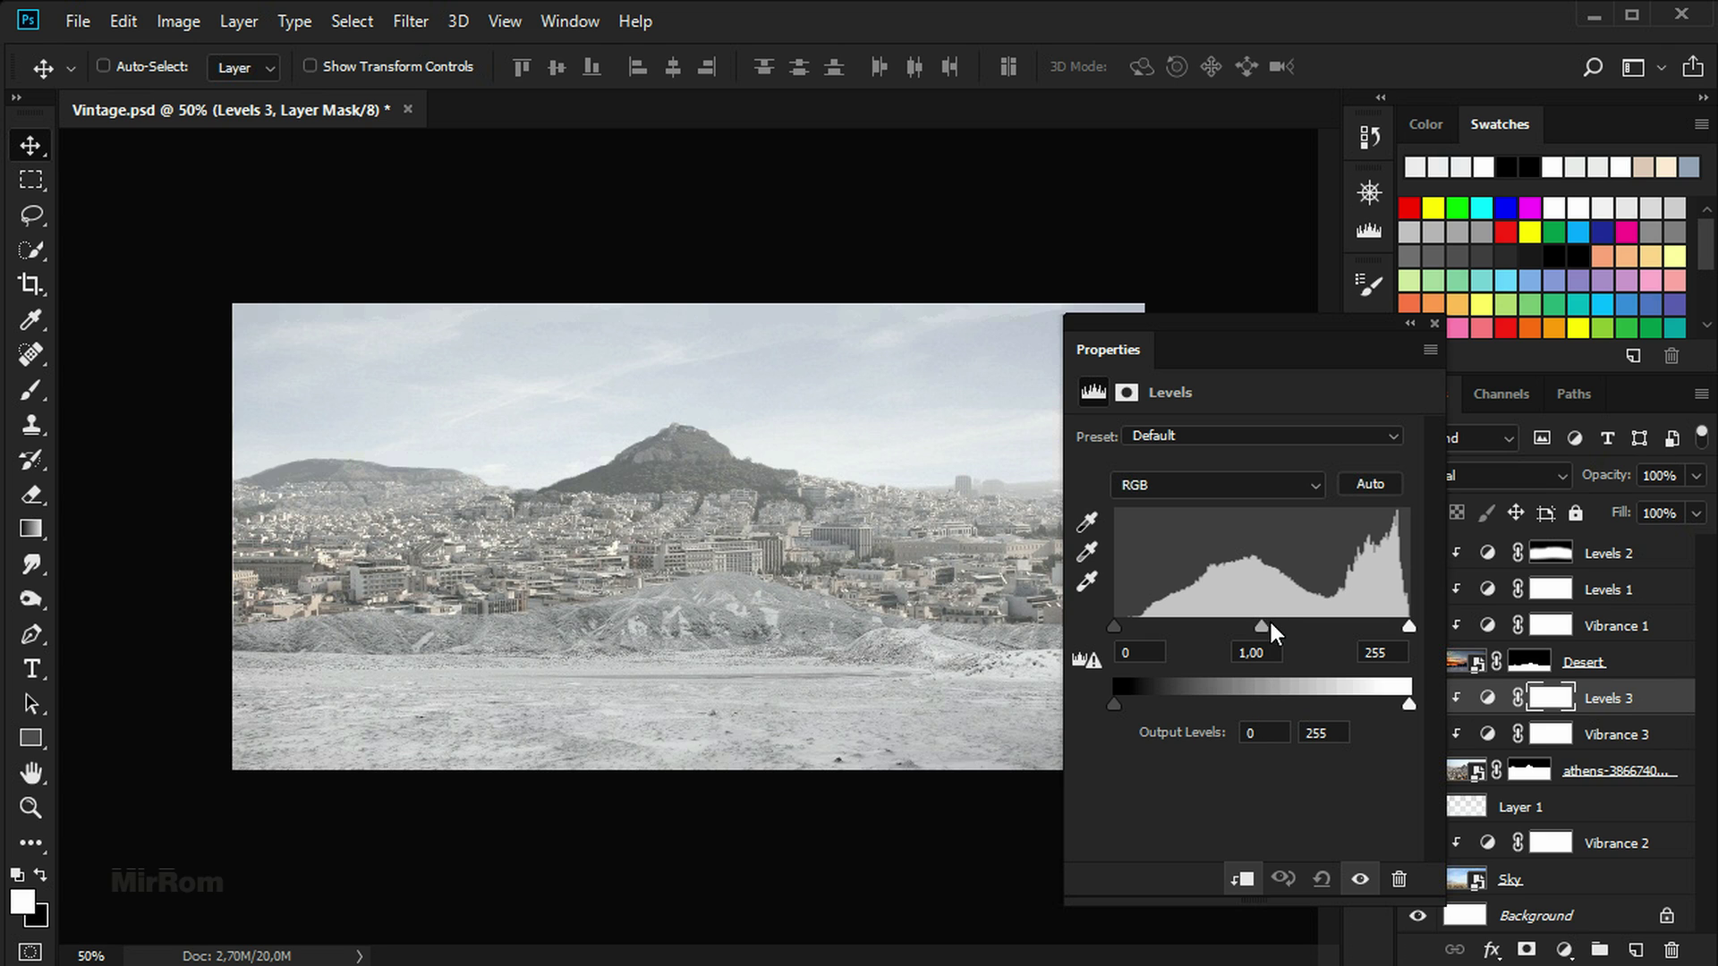
{"action": "left_click_drag", "start_coordinate": [1244, 630], "coordinate": [1239, 630]}
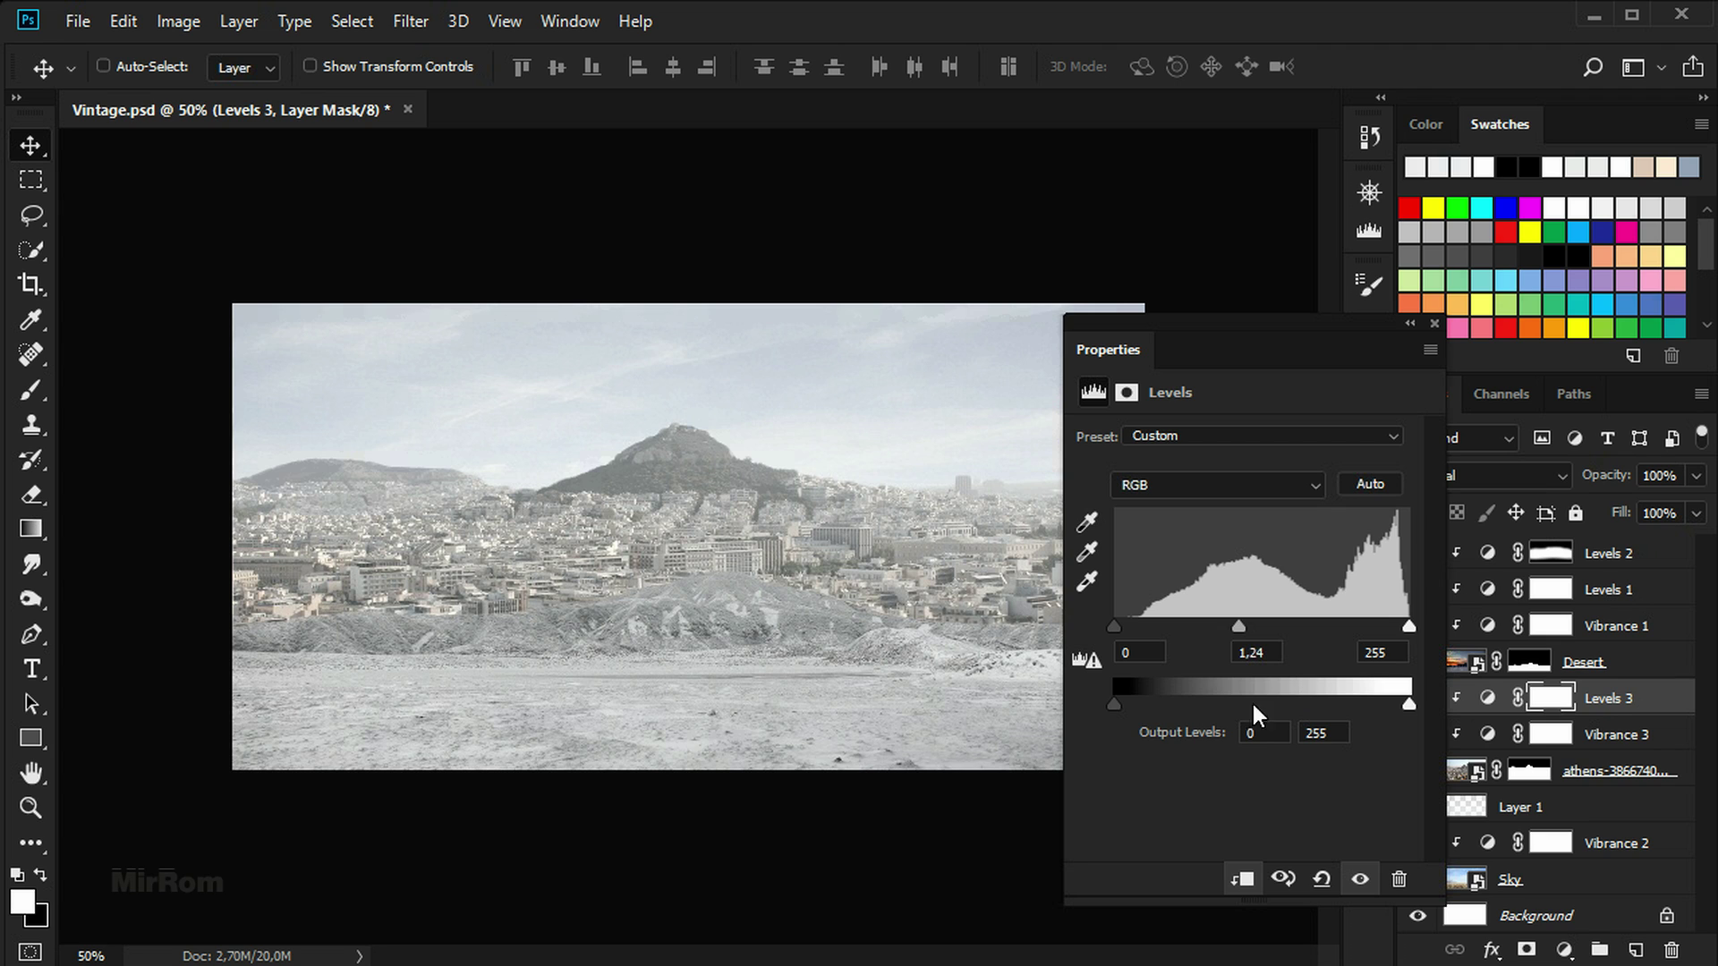
{"action": "left_click_drag", "start_coordinate": [1140, 705], "coordinate": [1147, 702]}
{"action": "left_click", "coordinate": [1364, 884]}
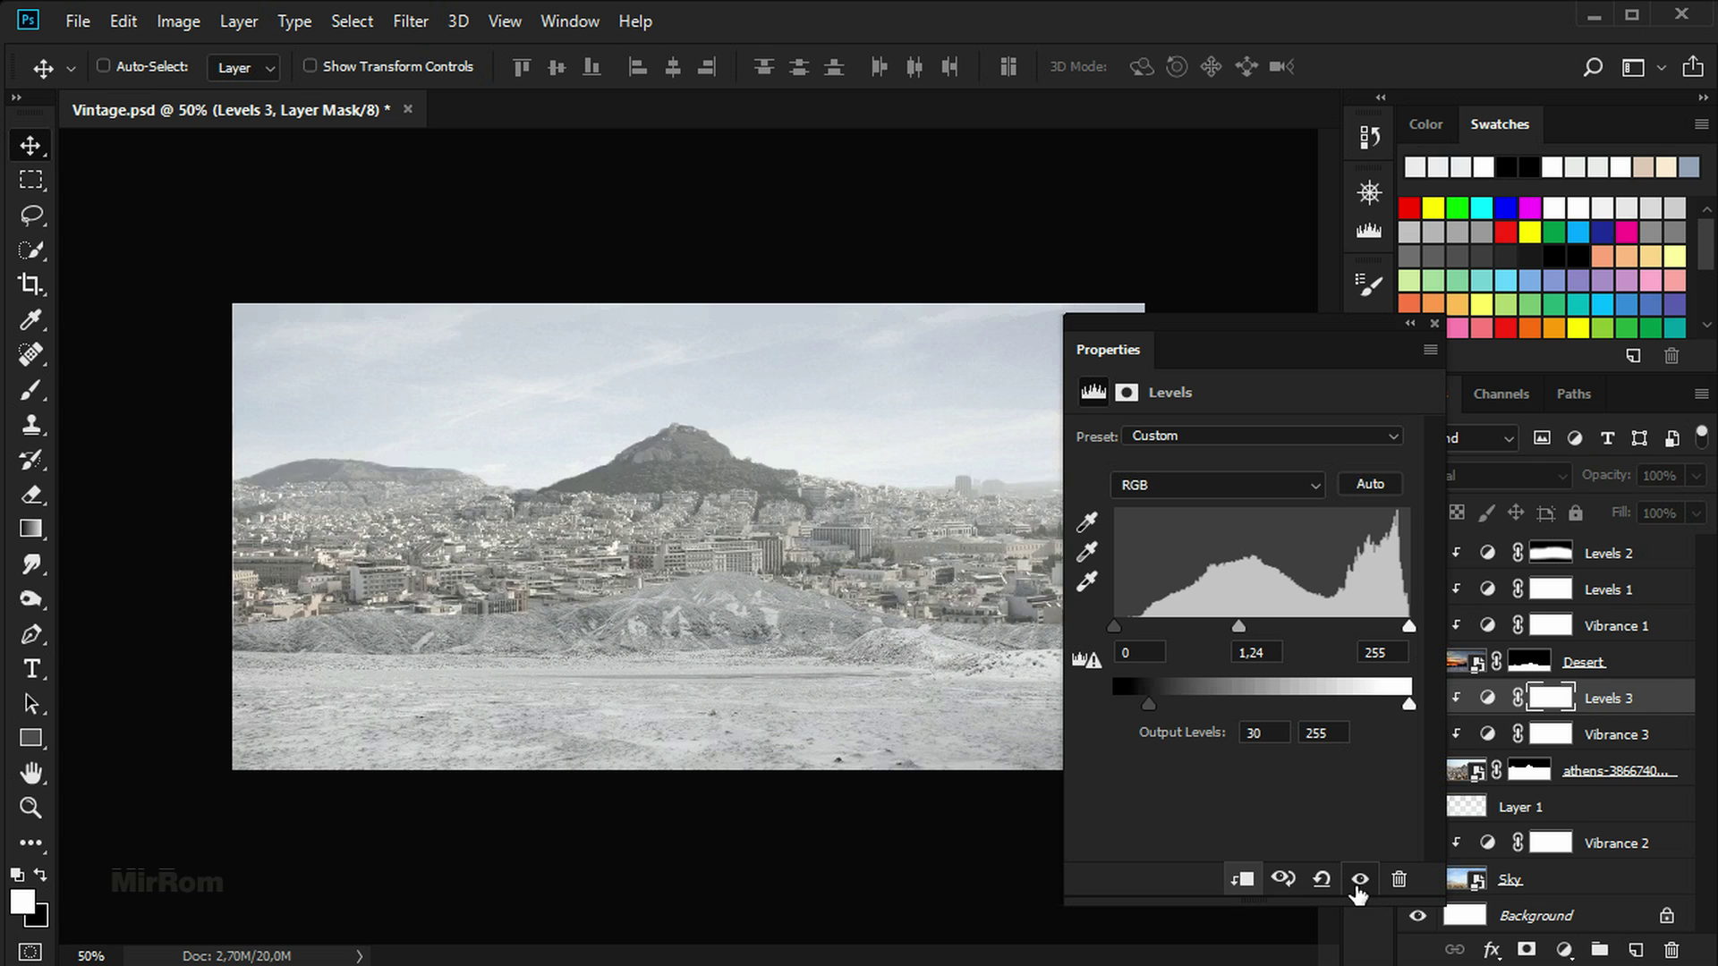
{"action": "left_click", "coordinate": [1435, 324]}
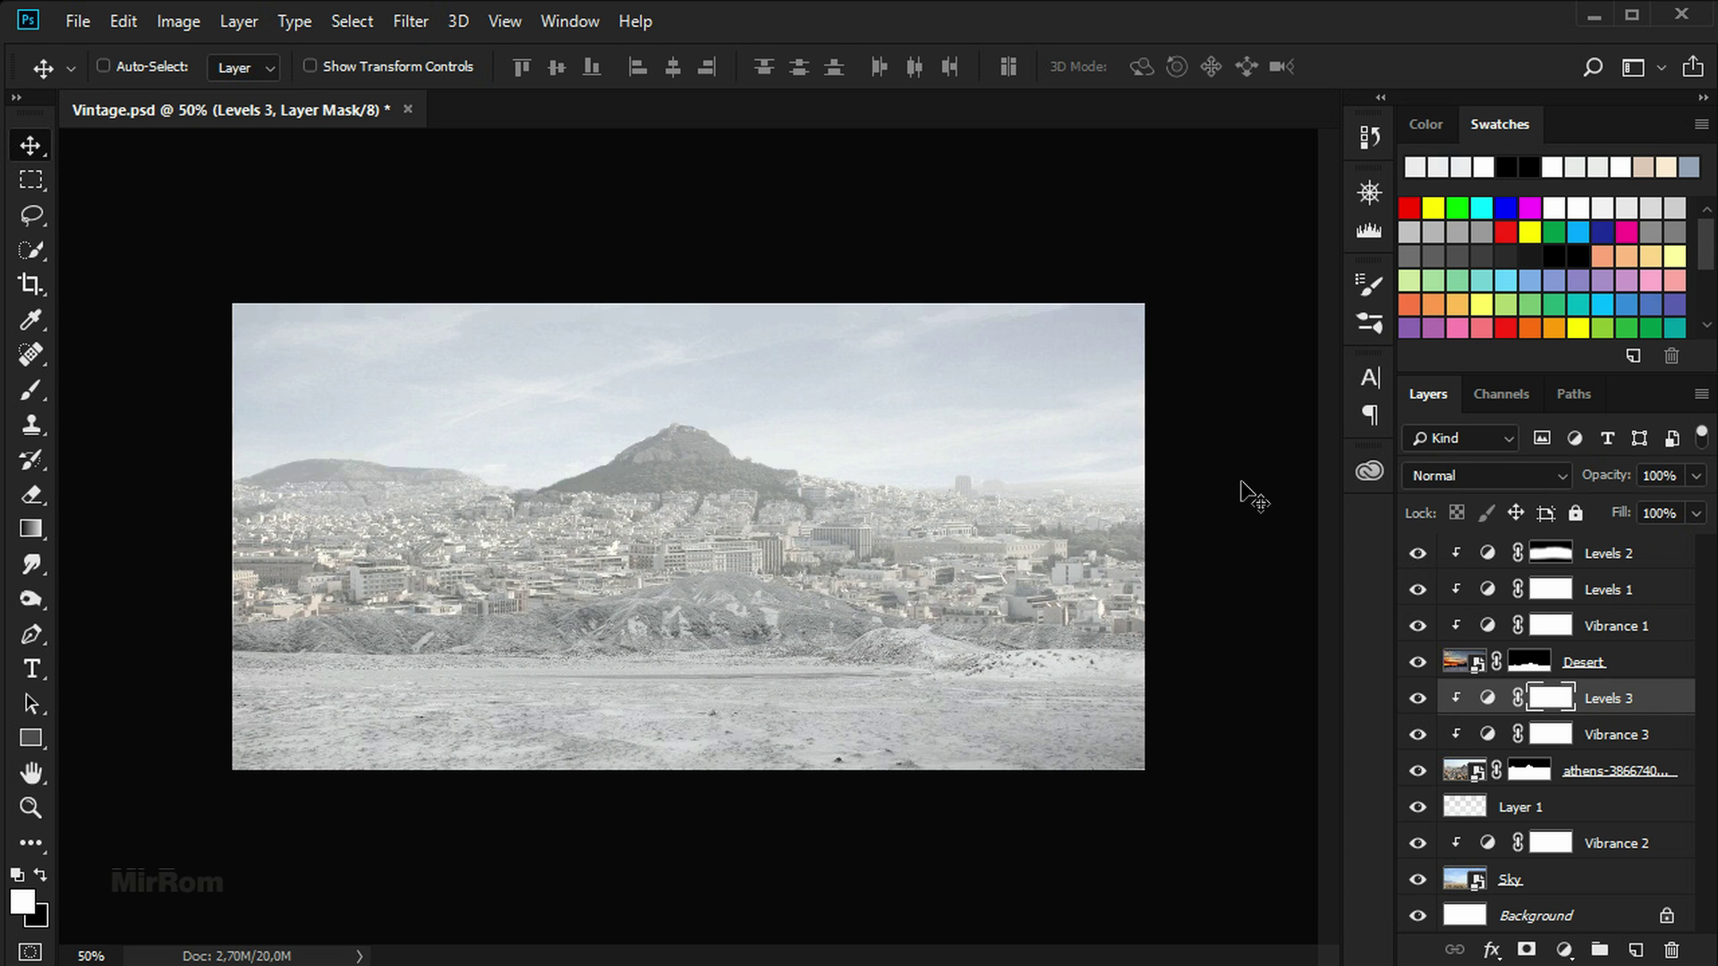
{"action": "key", "text": "ctrl+plus"}
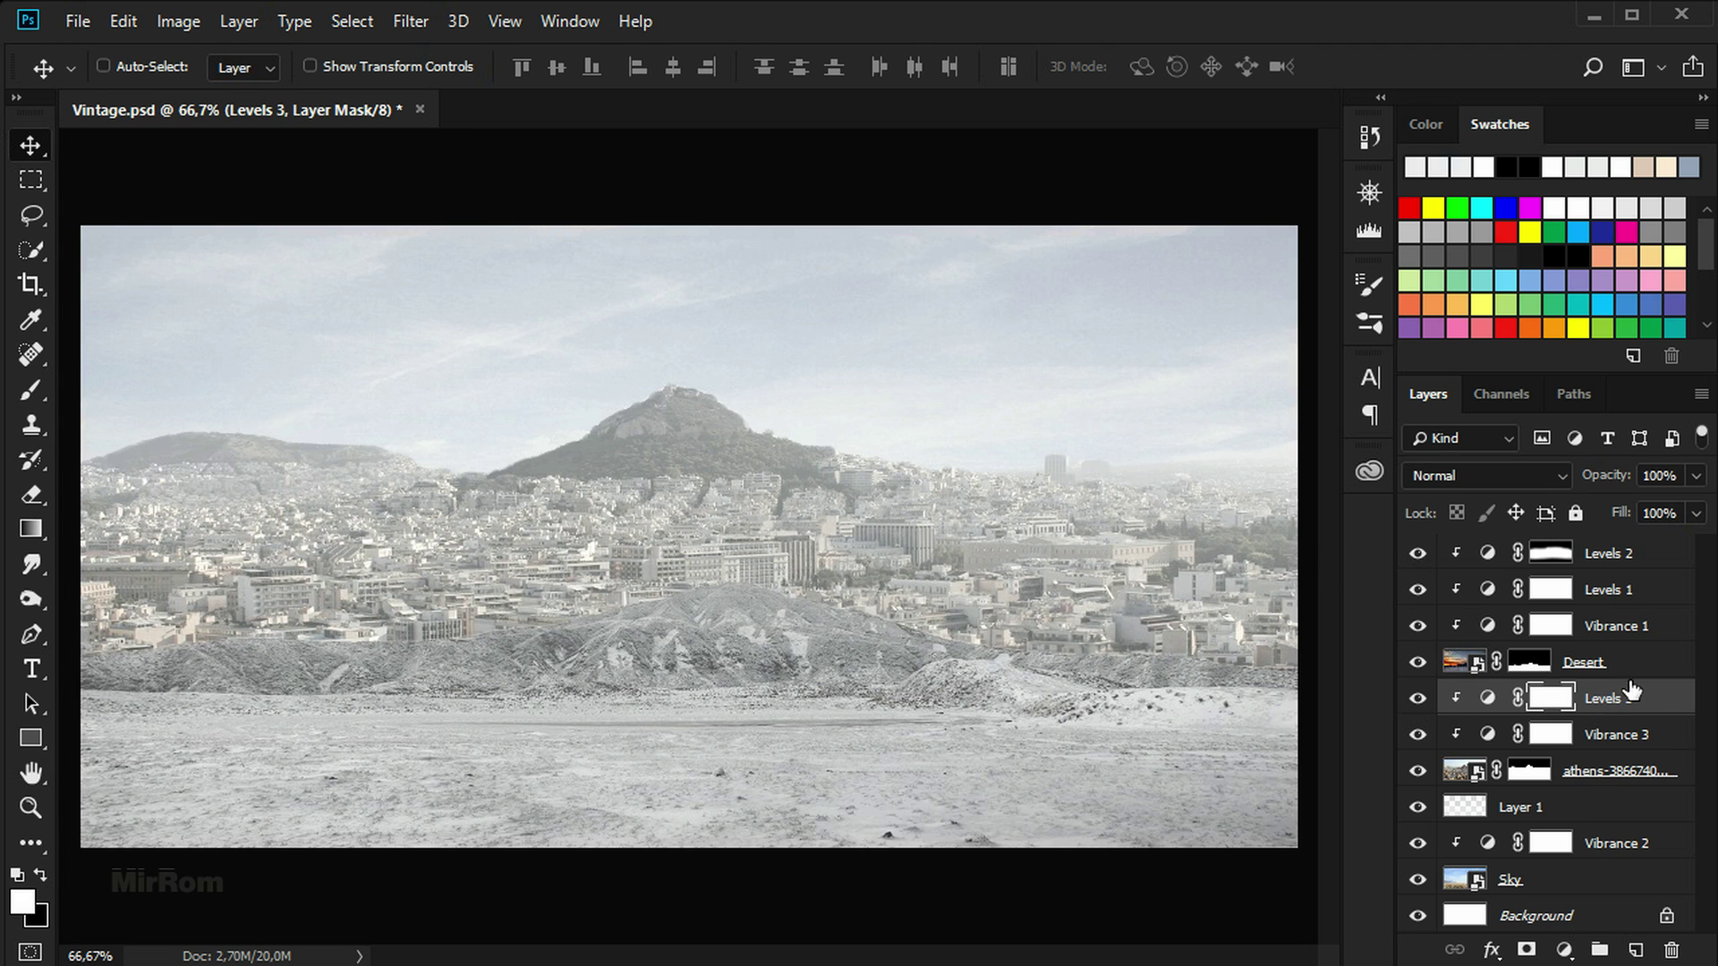
Create a new layer above Levels 2 and fill it with 50% gray
{"action": "left_click", "coordinate": [1656, 564]}
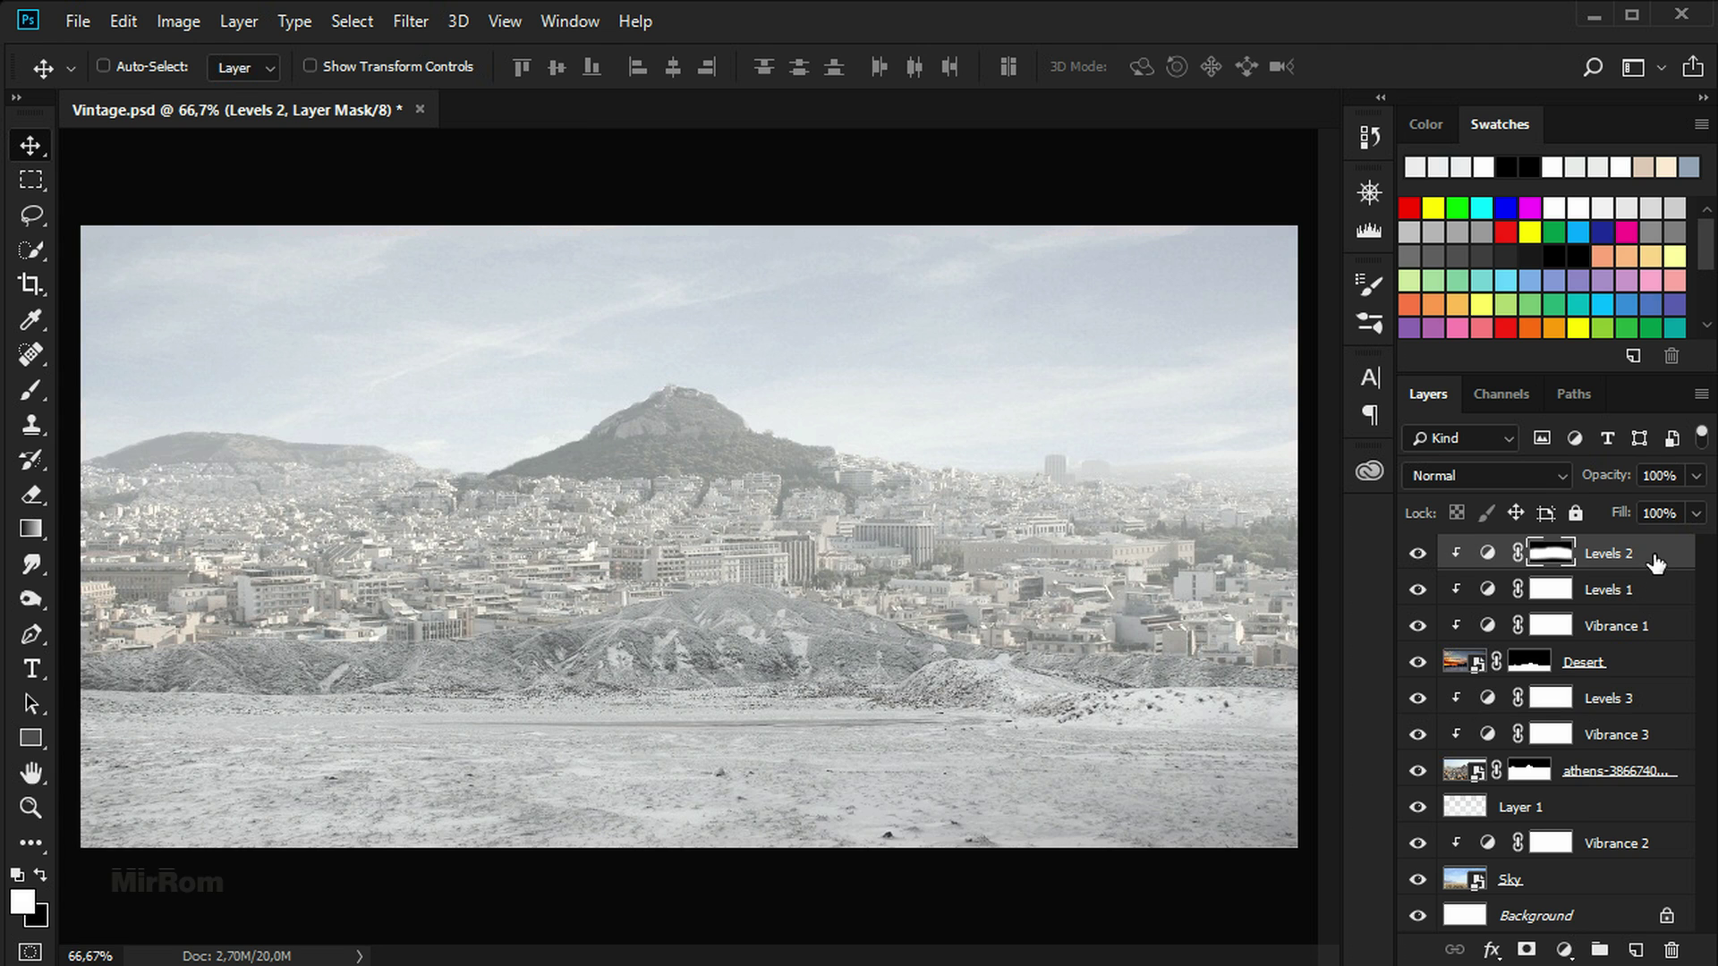
{"action": "left_click", "coordinate": [1635, 949]}
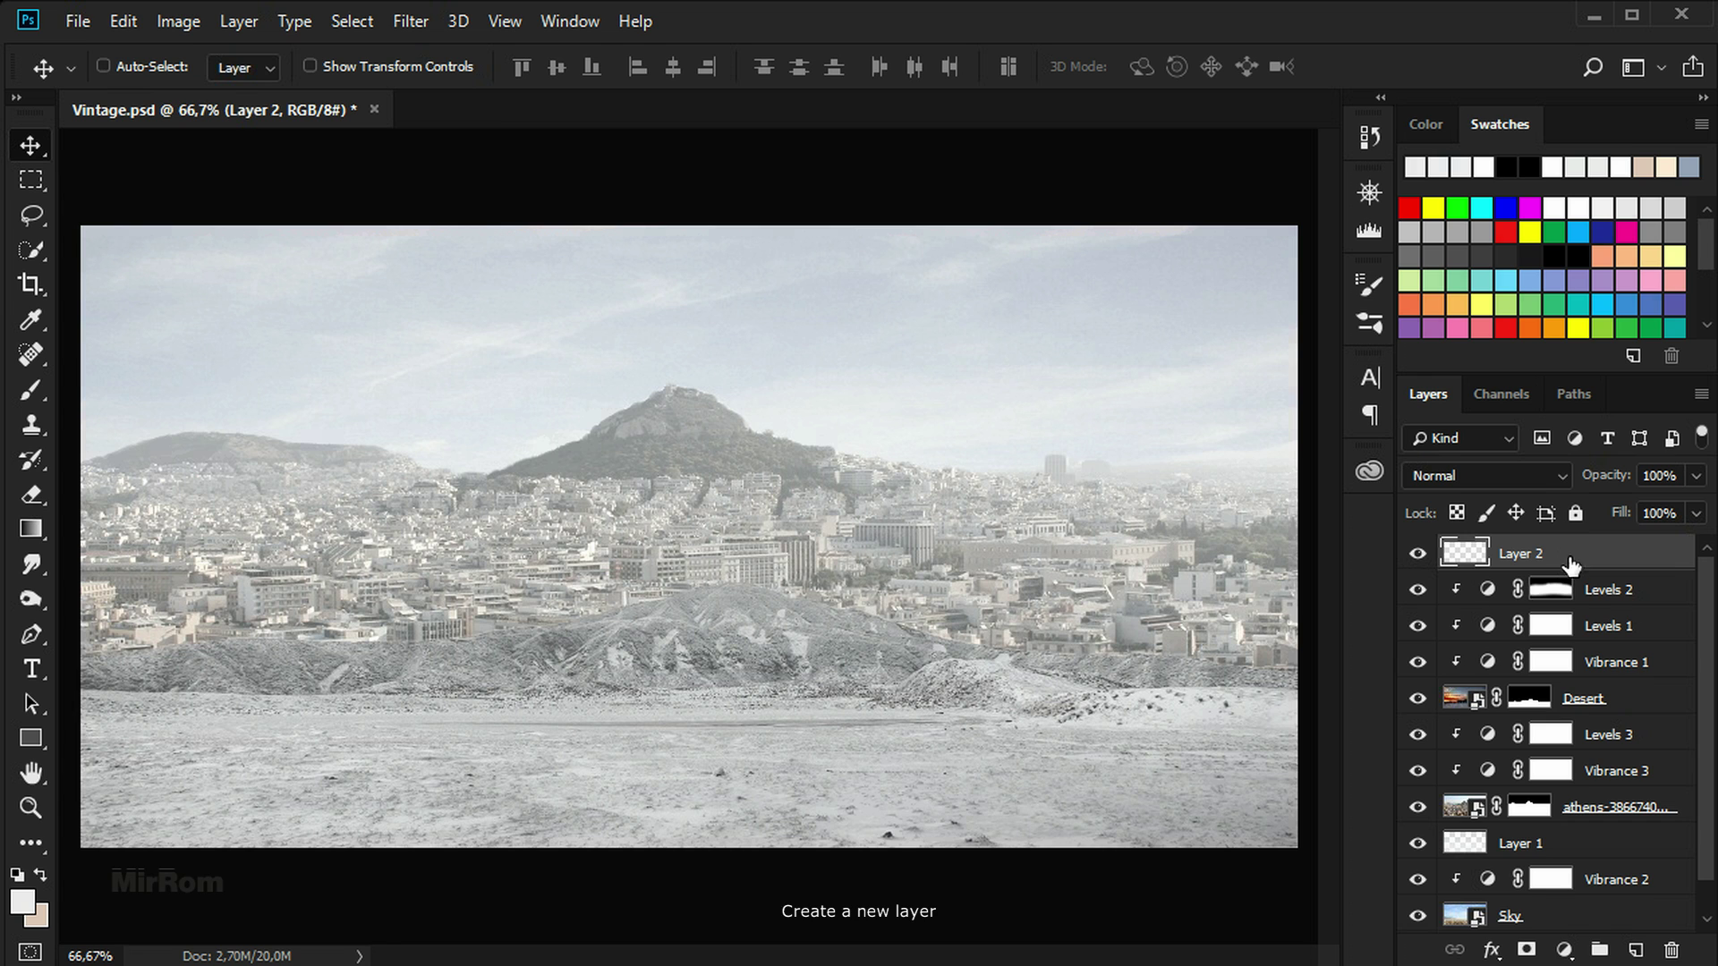
{"action": "left_click", "coordinate": [126, 23]}
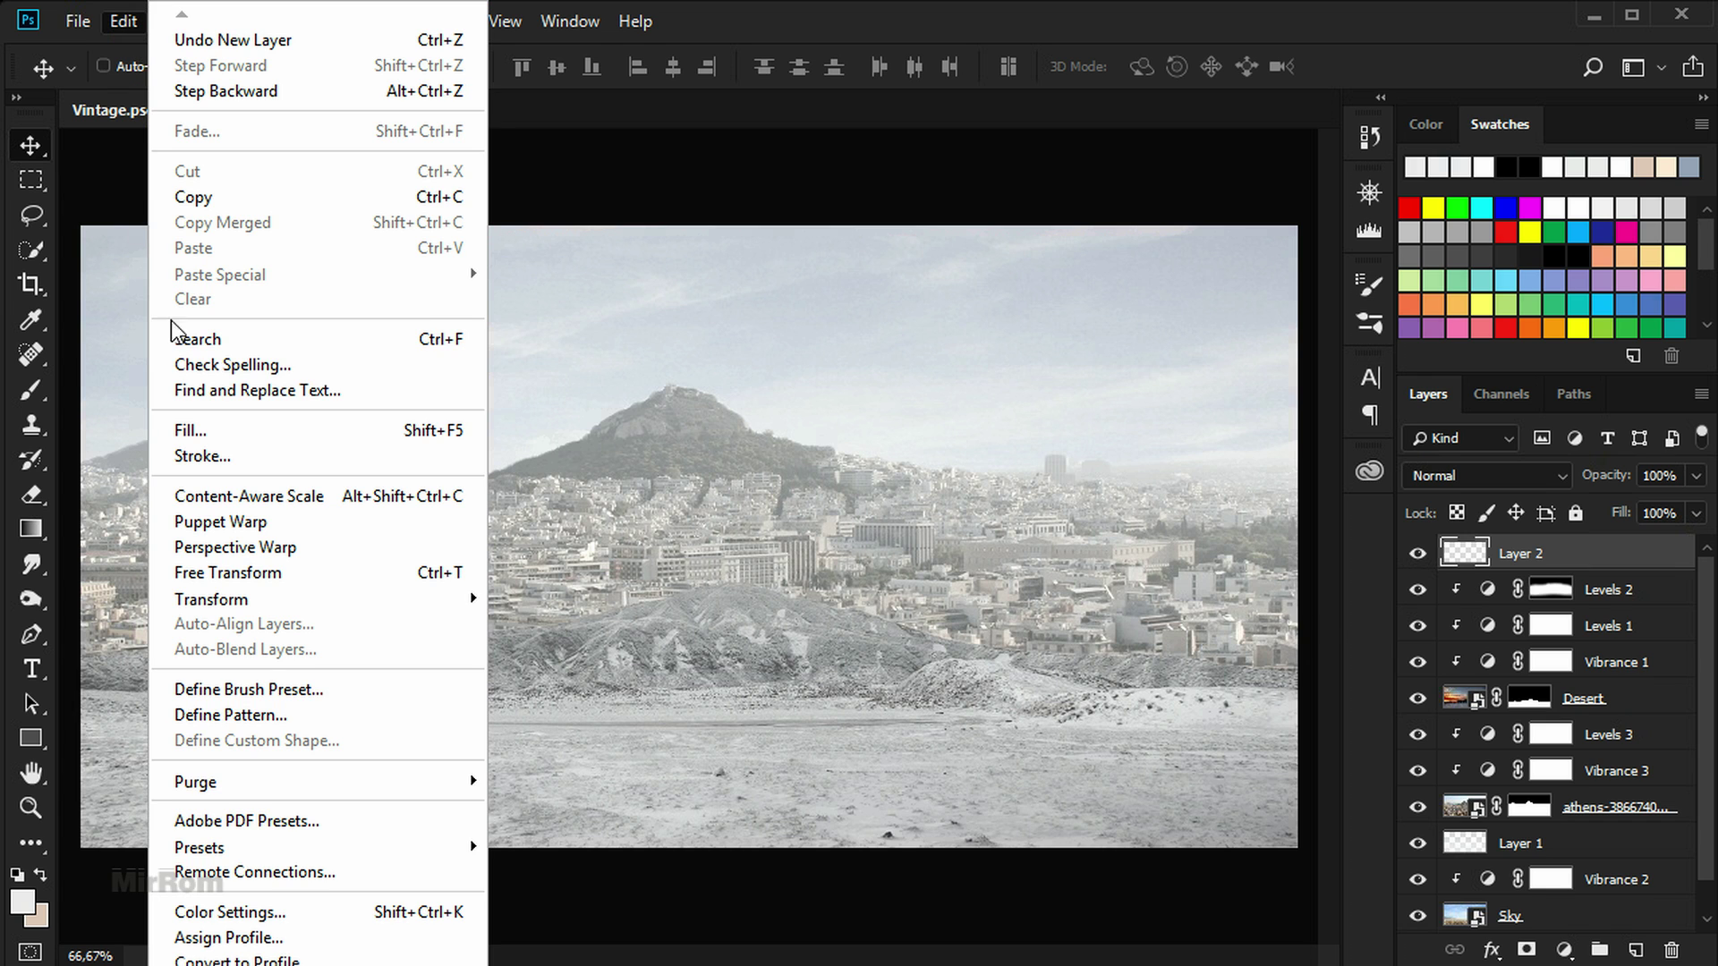
{"action": "left_click", "coordinate": [398, 442]}
{"action": "left_click", "coordinate": [957, 248]}
{"action": "left_click", "coordinate": [924, 457]}
{"action": "left_click", "coordinate": [922, 315]}
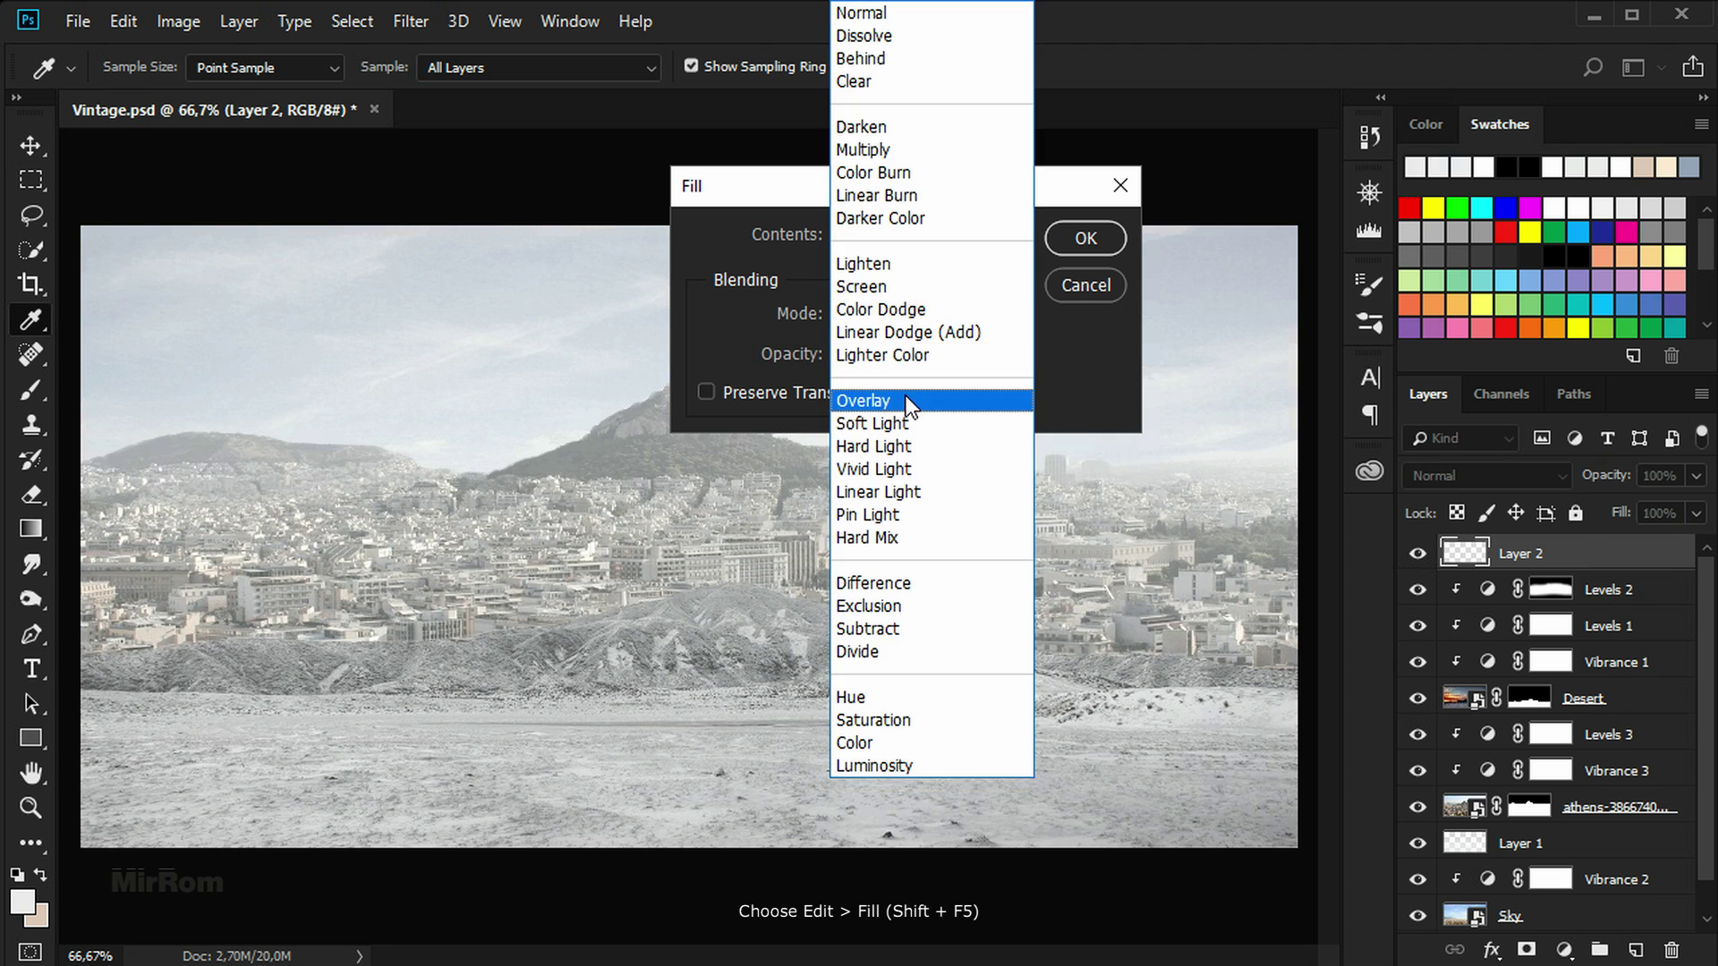
{"action": "left_click", "coordinate": [905, 395]}
{"action": "left_click", "coordinate": [890, 355]}
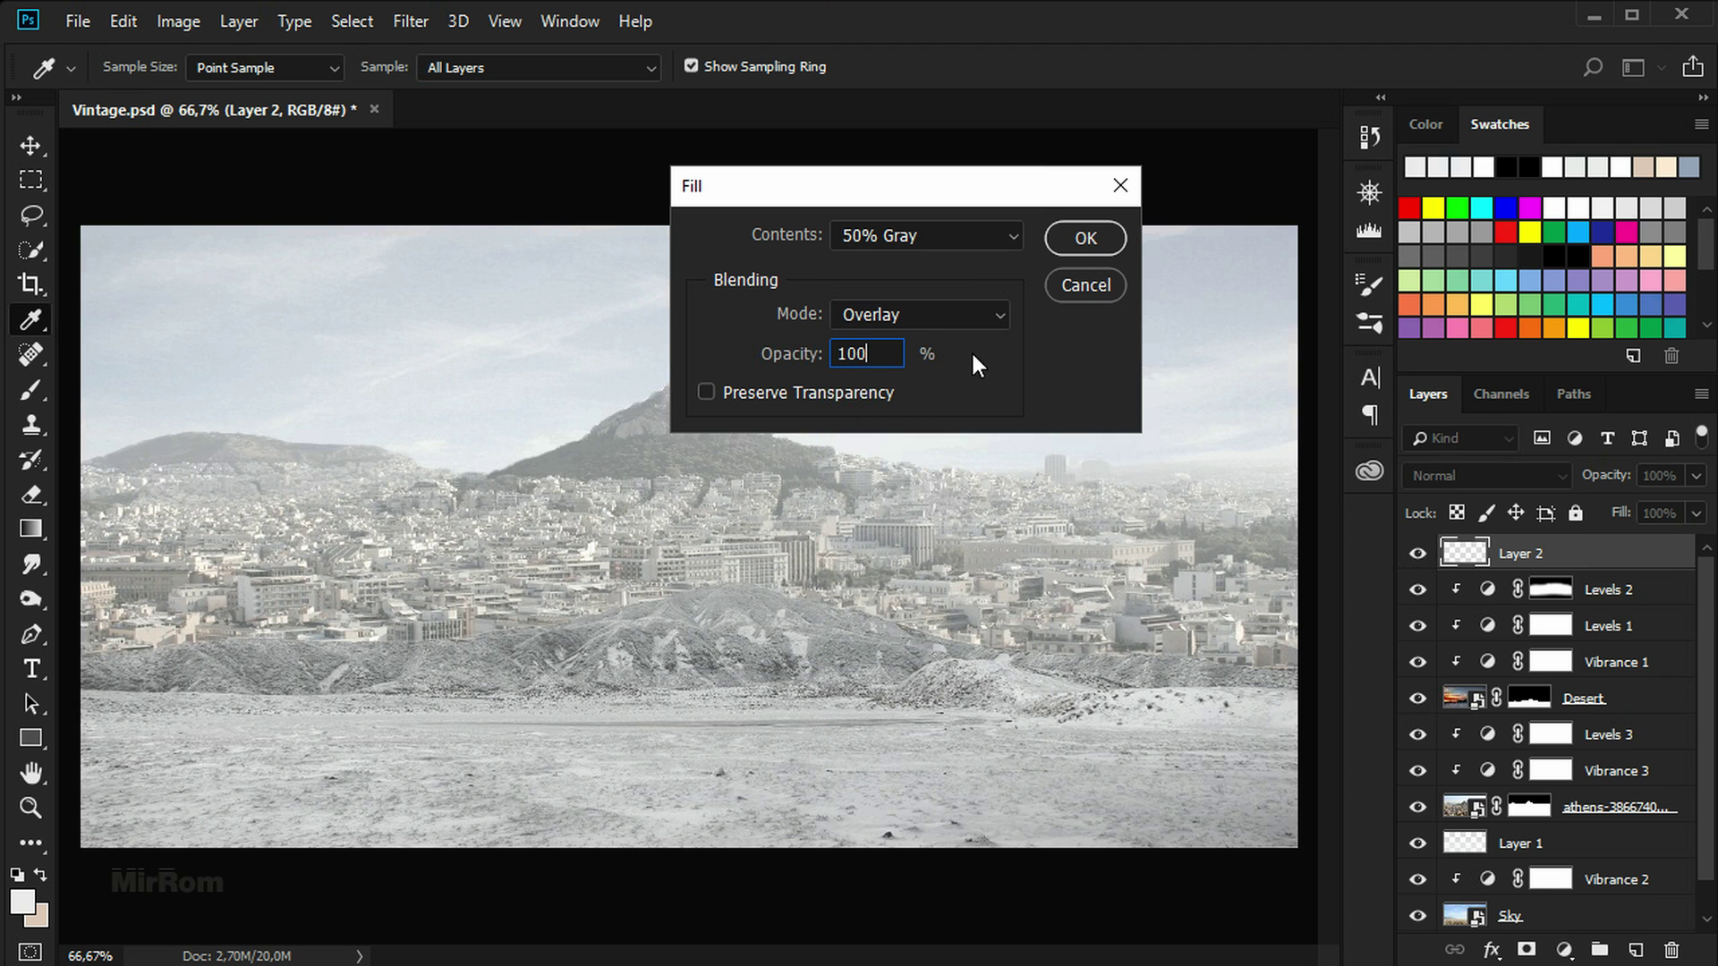
{"action": "left_click", "coordinate": [1088, 240]}
{"action": "key", "text": "v"}
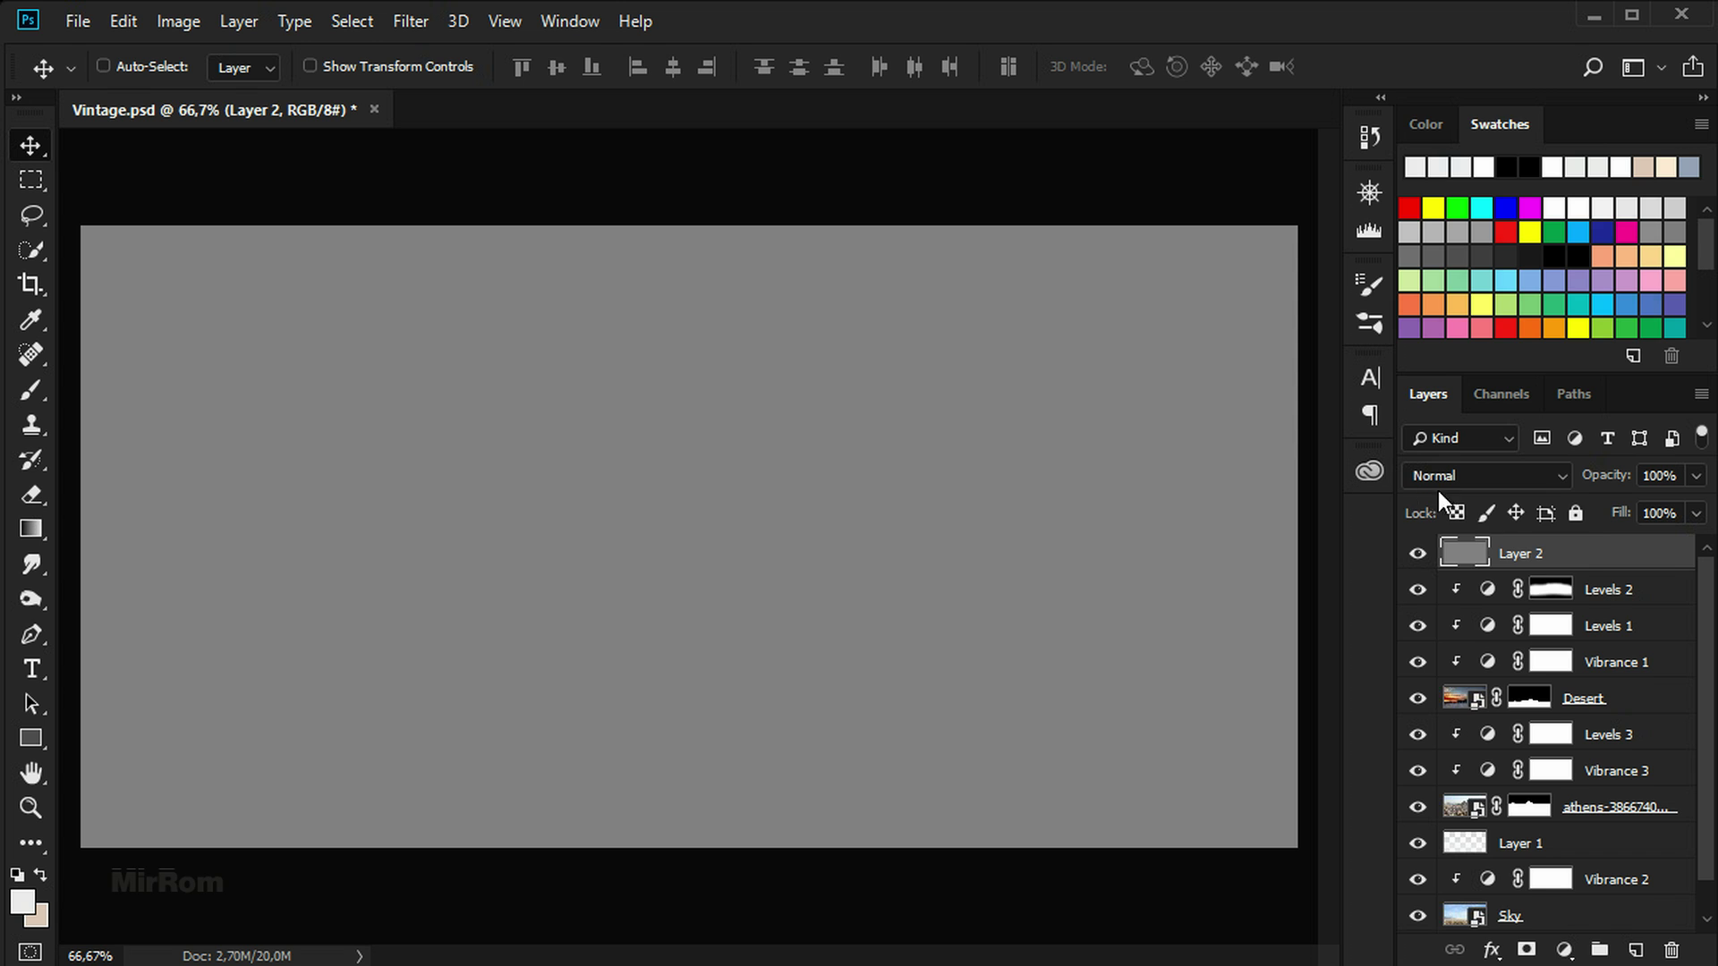
Set the gray layer's blend mode to Soft Light
{"action": "left_click", "coordinate": [1565, 482]}
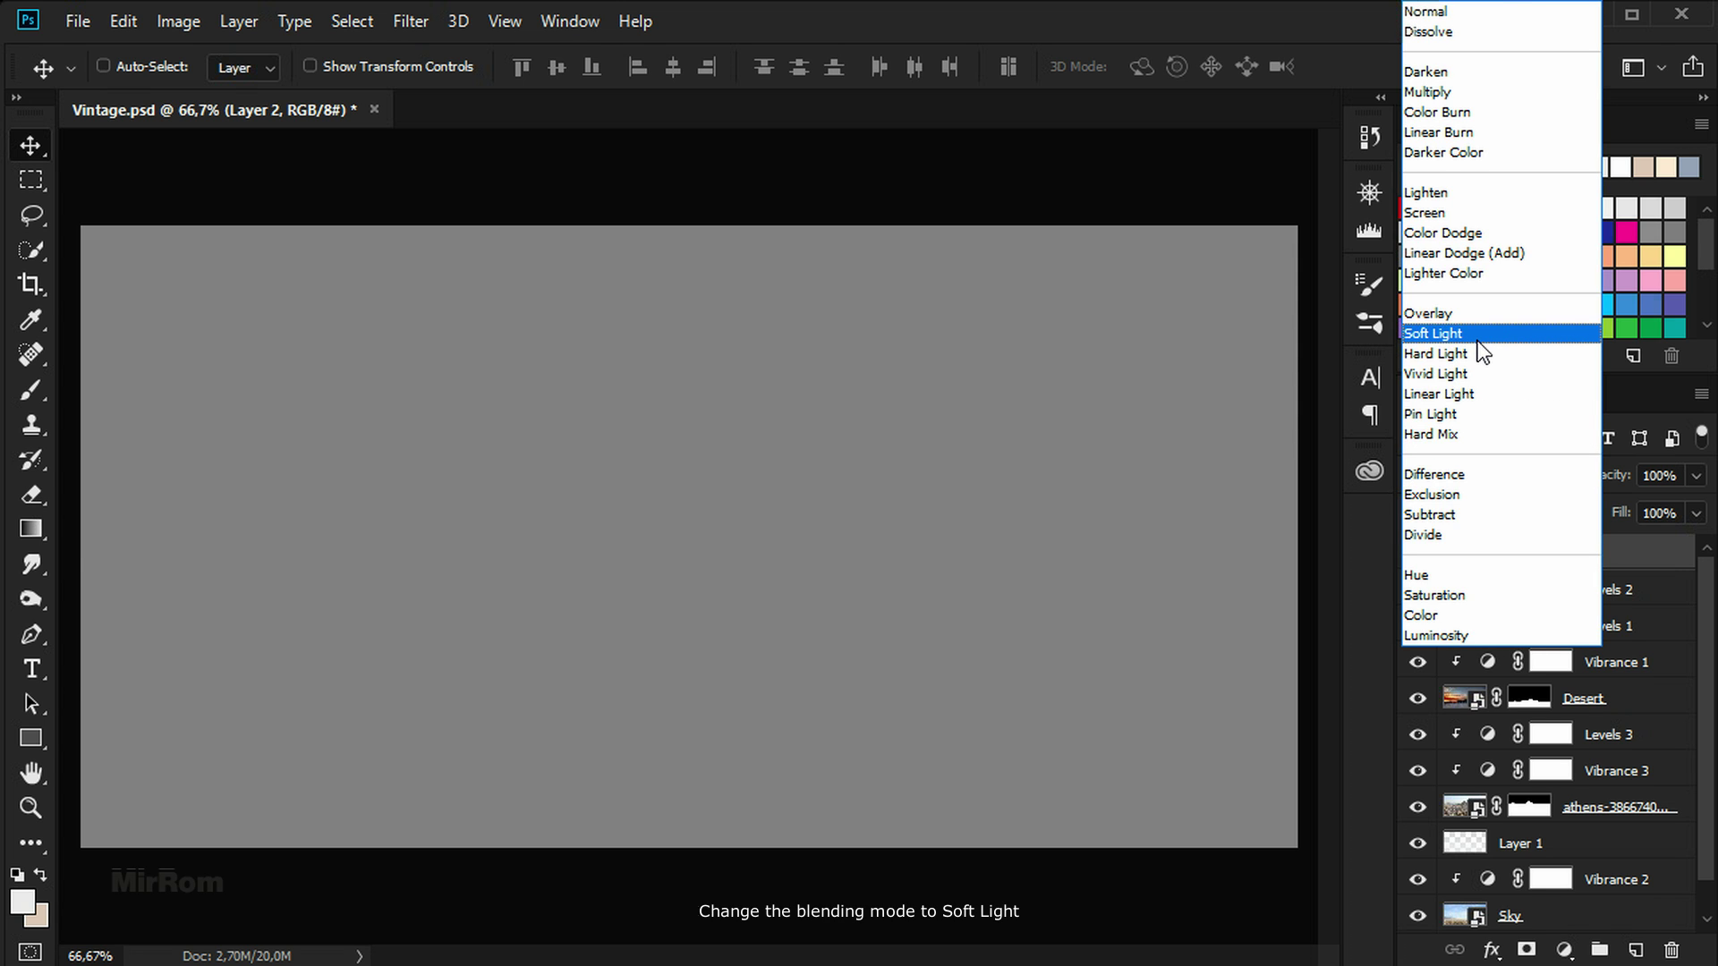
{"action": "left_click", "coordinate": [1450, 333]}
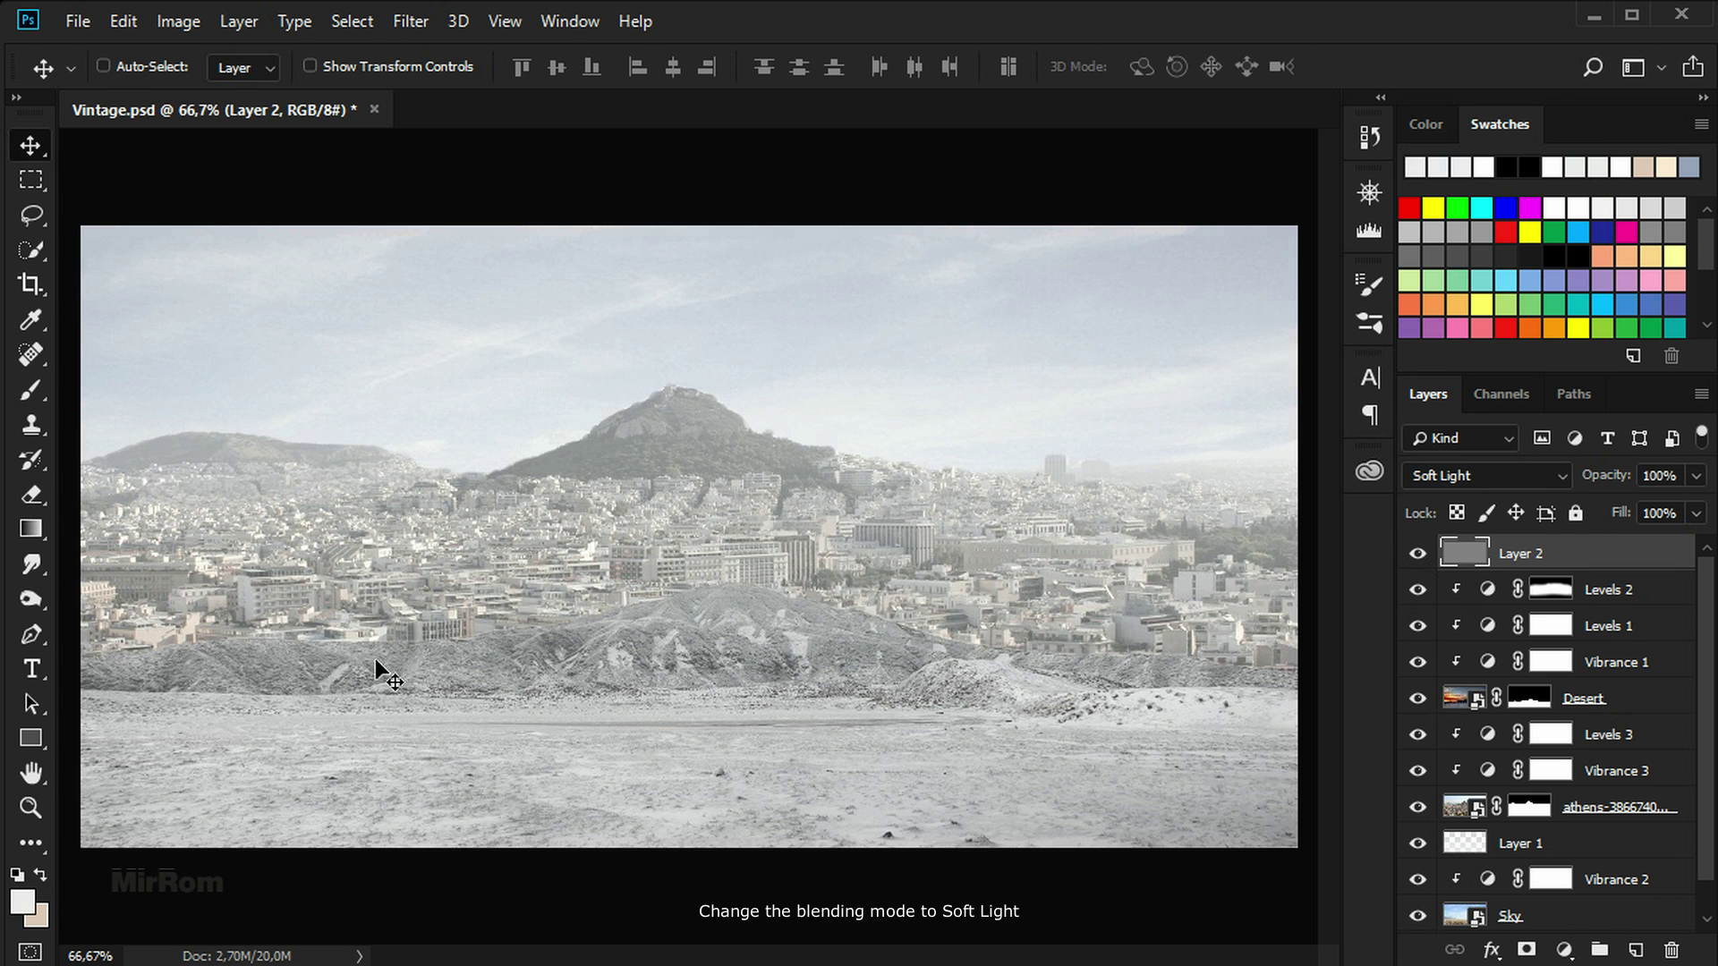
{"action": "left_click", "coordinate": [31, 598]}
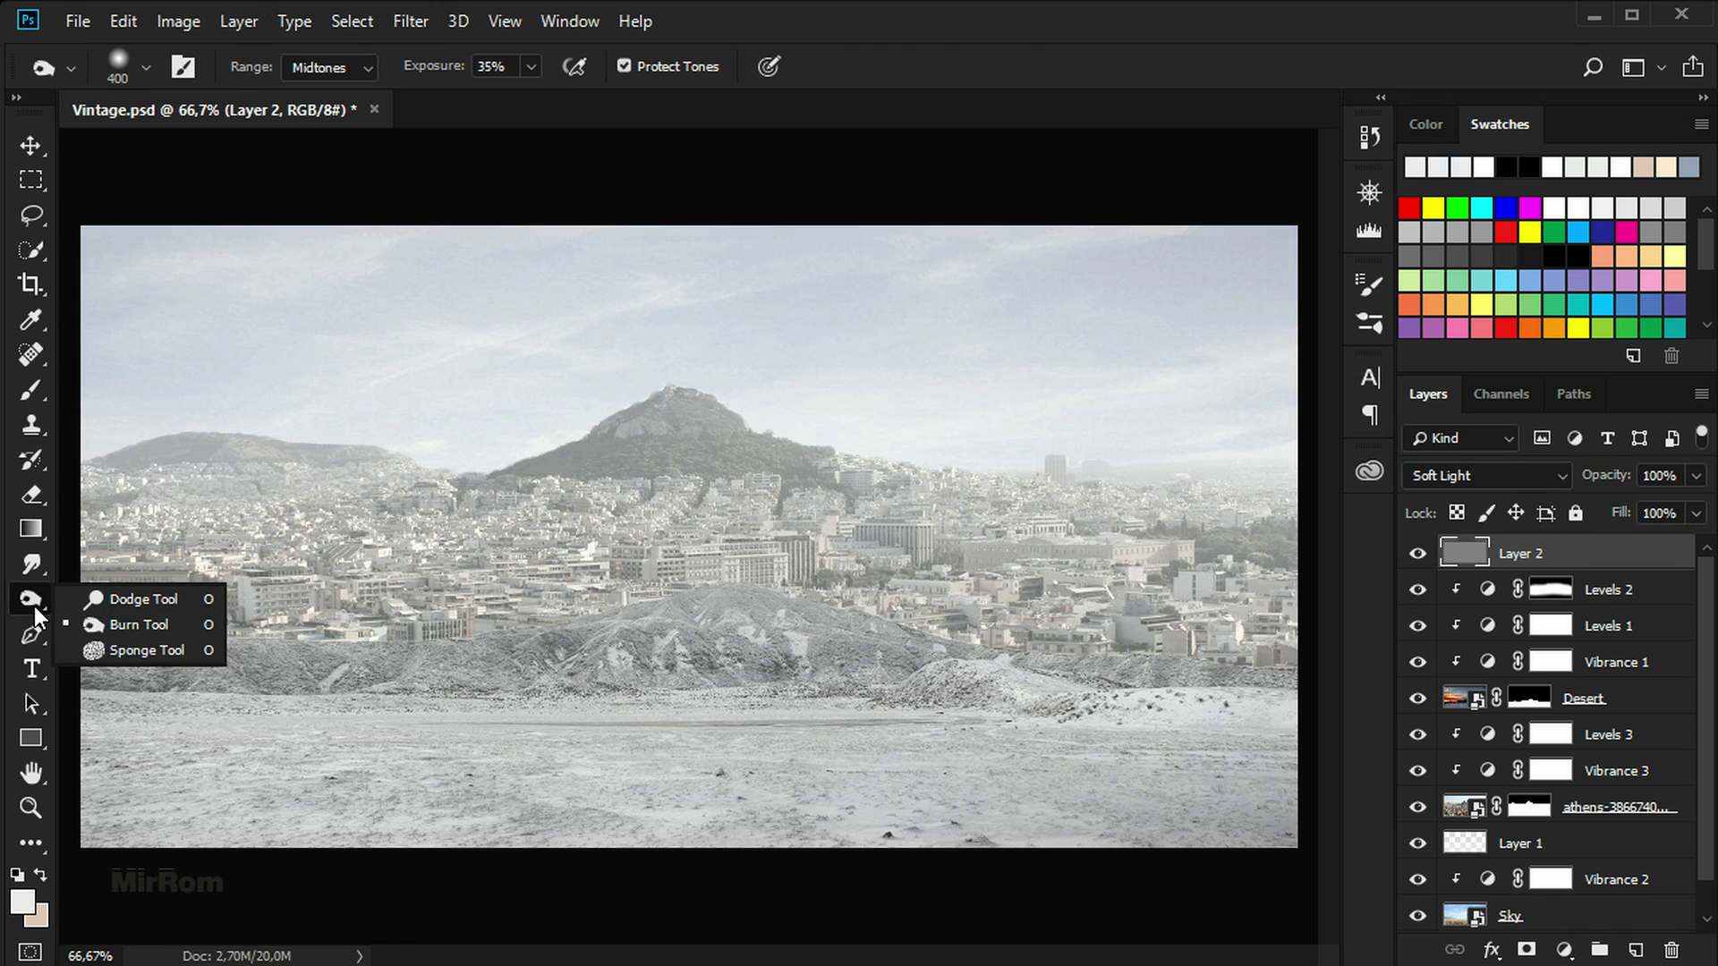
Set burn exposure to 40% and darken the city with a 200 px brush stroke
{"action": "left_click", "coordinate": [185, 632]}
{"action": "key", "text": "ctrl+minus"}
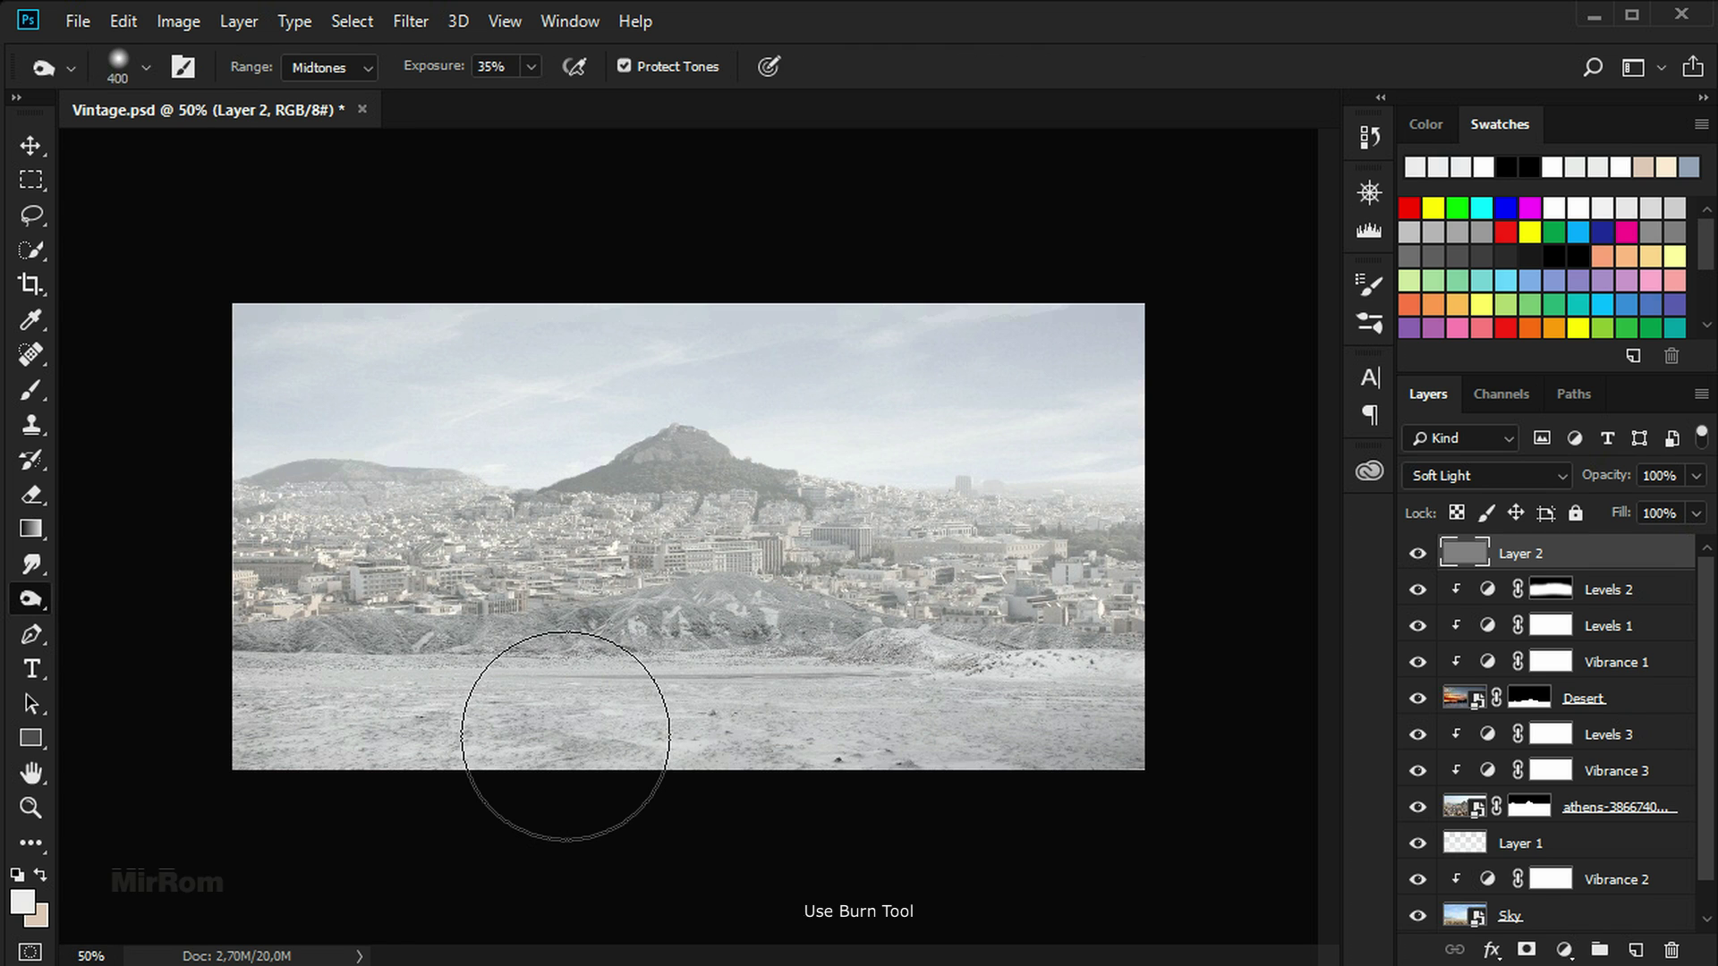
{"action": "left_click", "coordinate": [531, 66]}
{"action": "left_click_drag", "start_coordinate": [535, 99], "coordinate": [539, 98]}
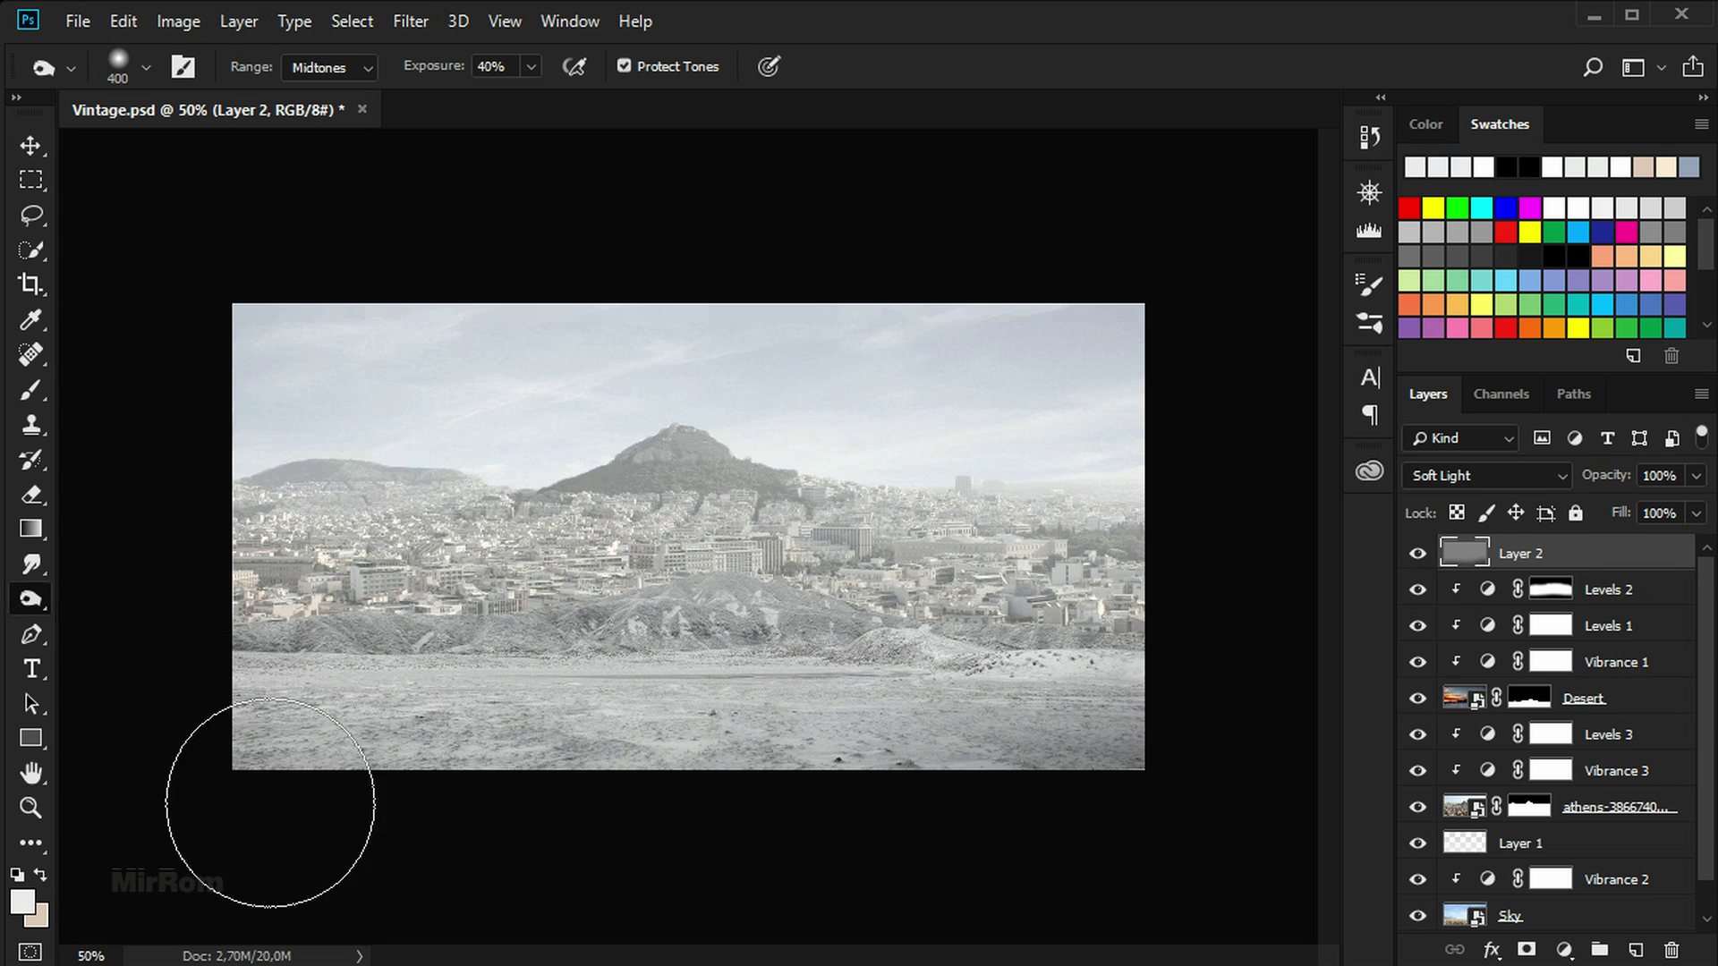
{"action": "key", "text": "bracketleft"}
{"action": "key", "text": "bracketleft"}
{"action": "key", "text": "bracketleft"}
{"action": "key", "text": "bracketleft"}
{"action": "key", "text": "bracketleft"}
{"action": "key", "text": "bracketleft"}
{"action": "key", "text": "bracketleft"}
{"action": "key", "text": "bracketleft"}
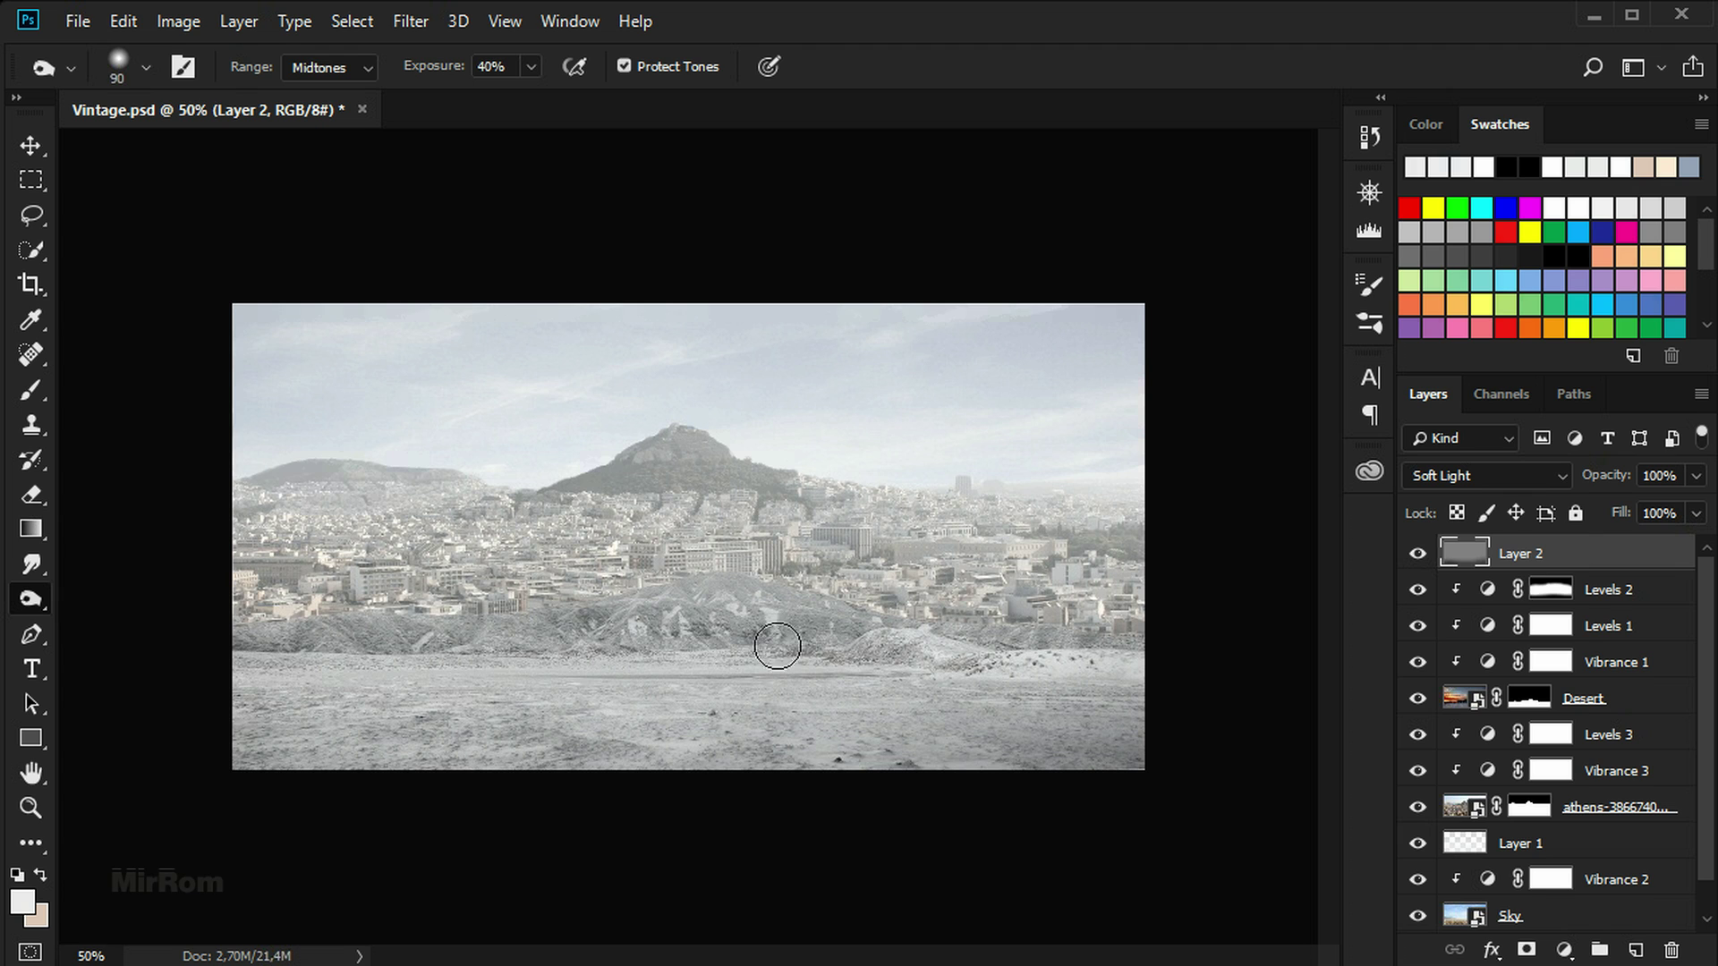
{"action": "key", "text": "bracketleft"}
{"action": "key", "text": "bracketleft"}
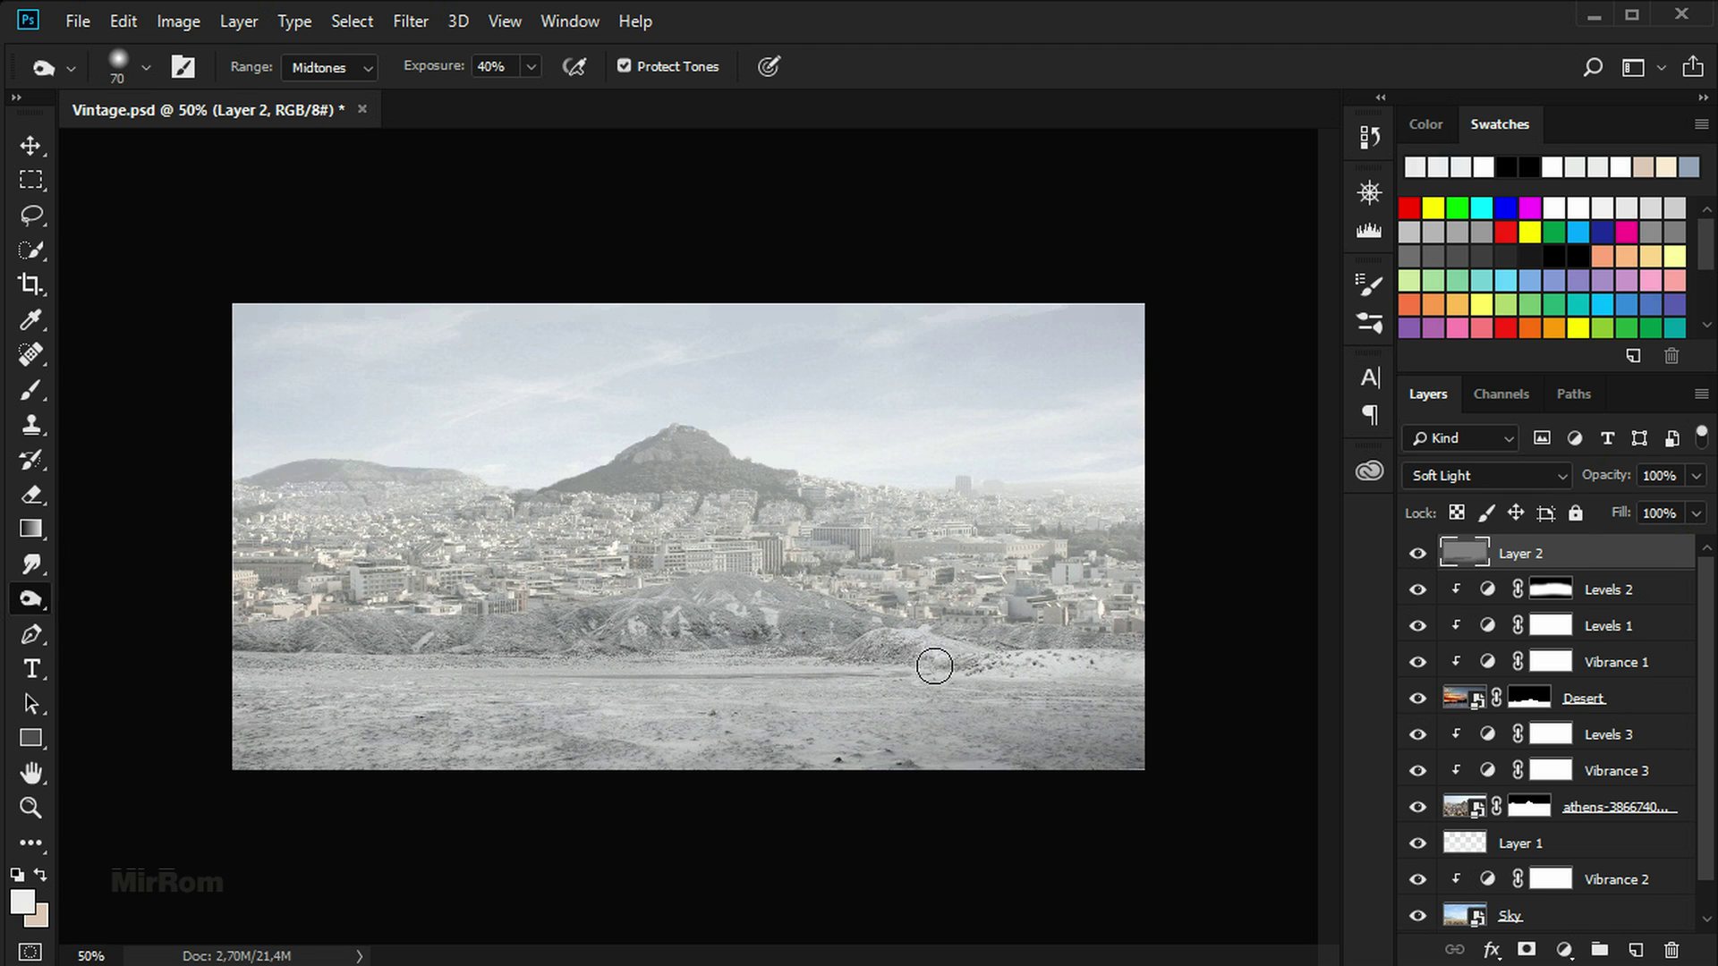
{"action": "key", "text": "bracketright"}
{"action": "key", "text": "bracketright"}
{"action": "key", "text": "bracketright"}
{"action": "key", "text": "bracketright"}
{"action": "key", "text": "bracketright"}
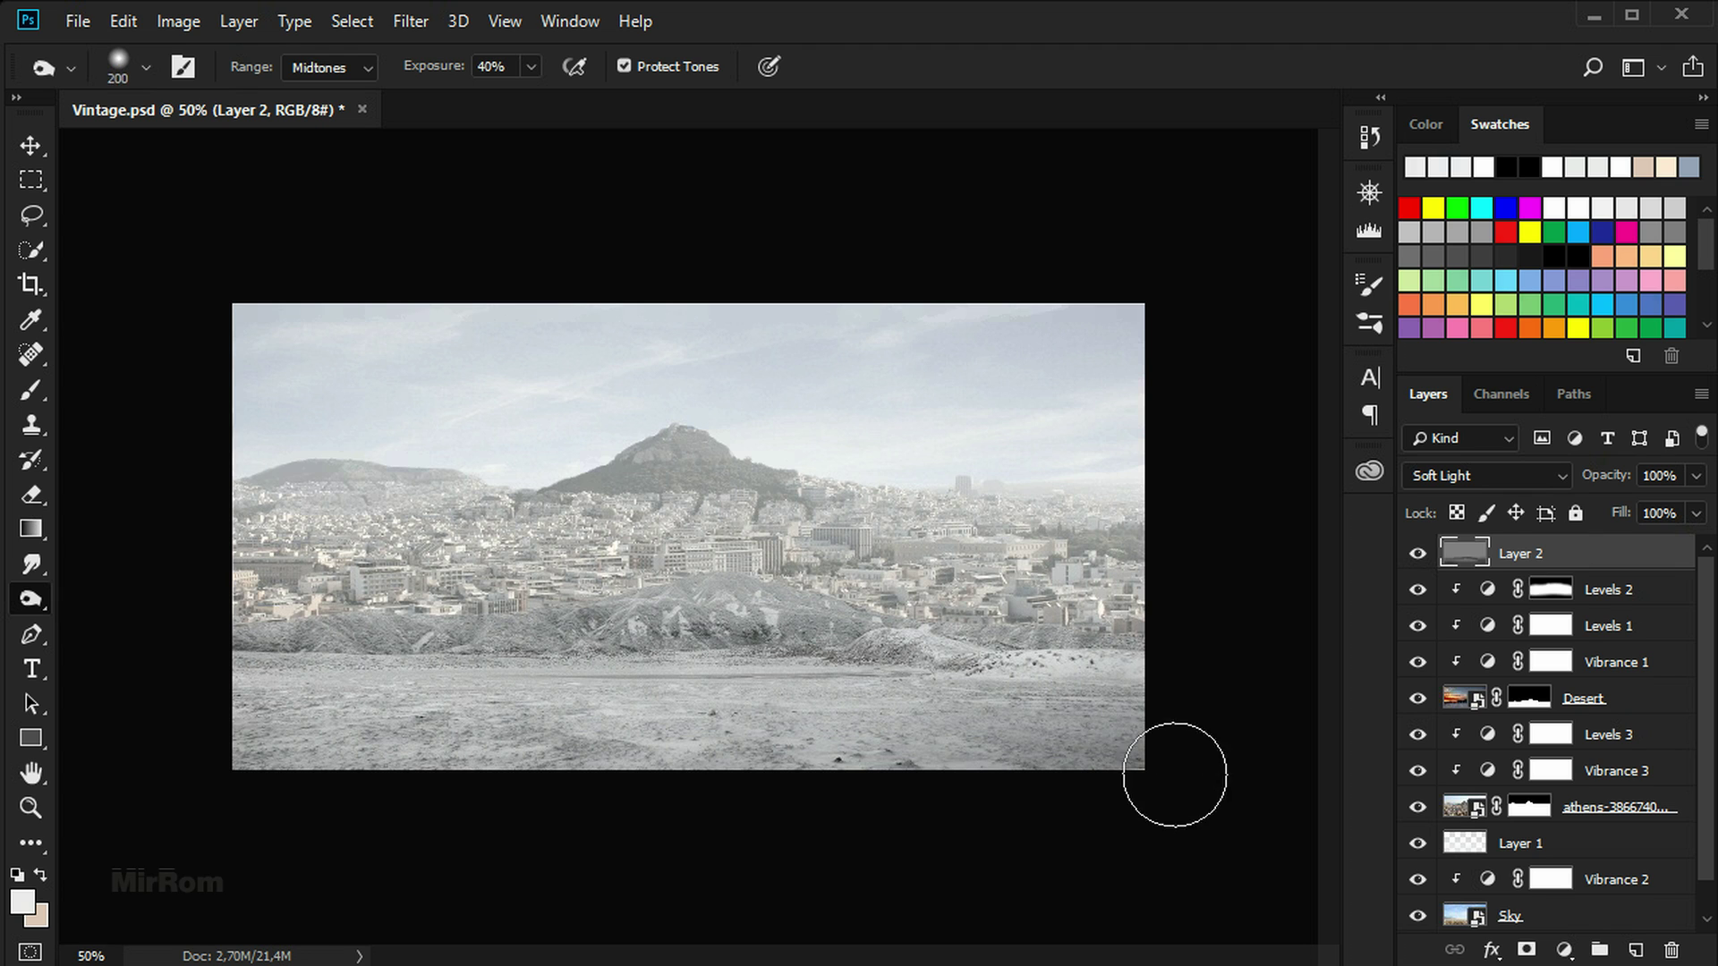
{"action": "left_click_drag", "start_coordinate": [752, 510], "coordinate": [668, 518]}
Burn the left hill and city edge with a 70 px brush, toggling layers to compare
{"action": "key", "text": "bracketleft"}
{"action": "key", "text": "bracketleft"}
{"action": "key", "text": "bracketleft"}
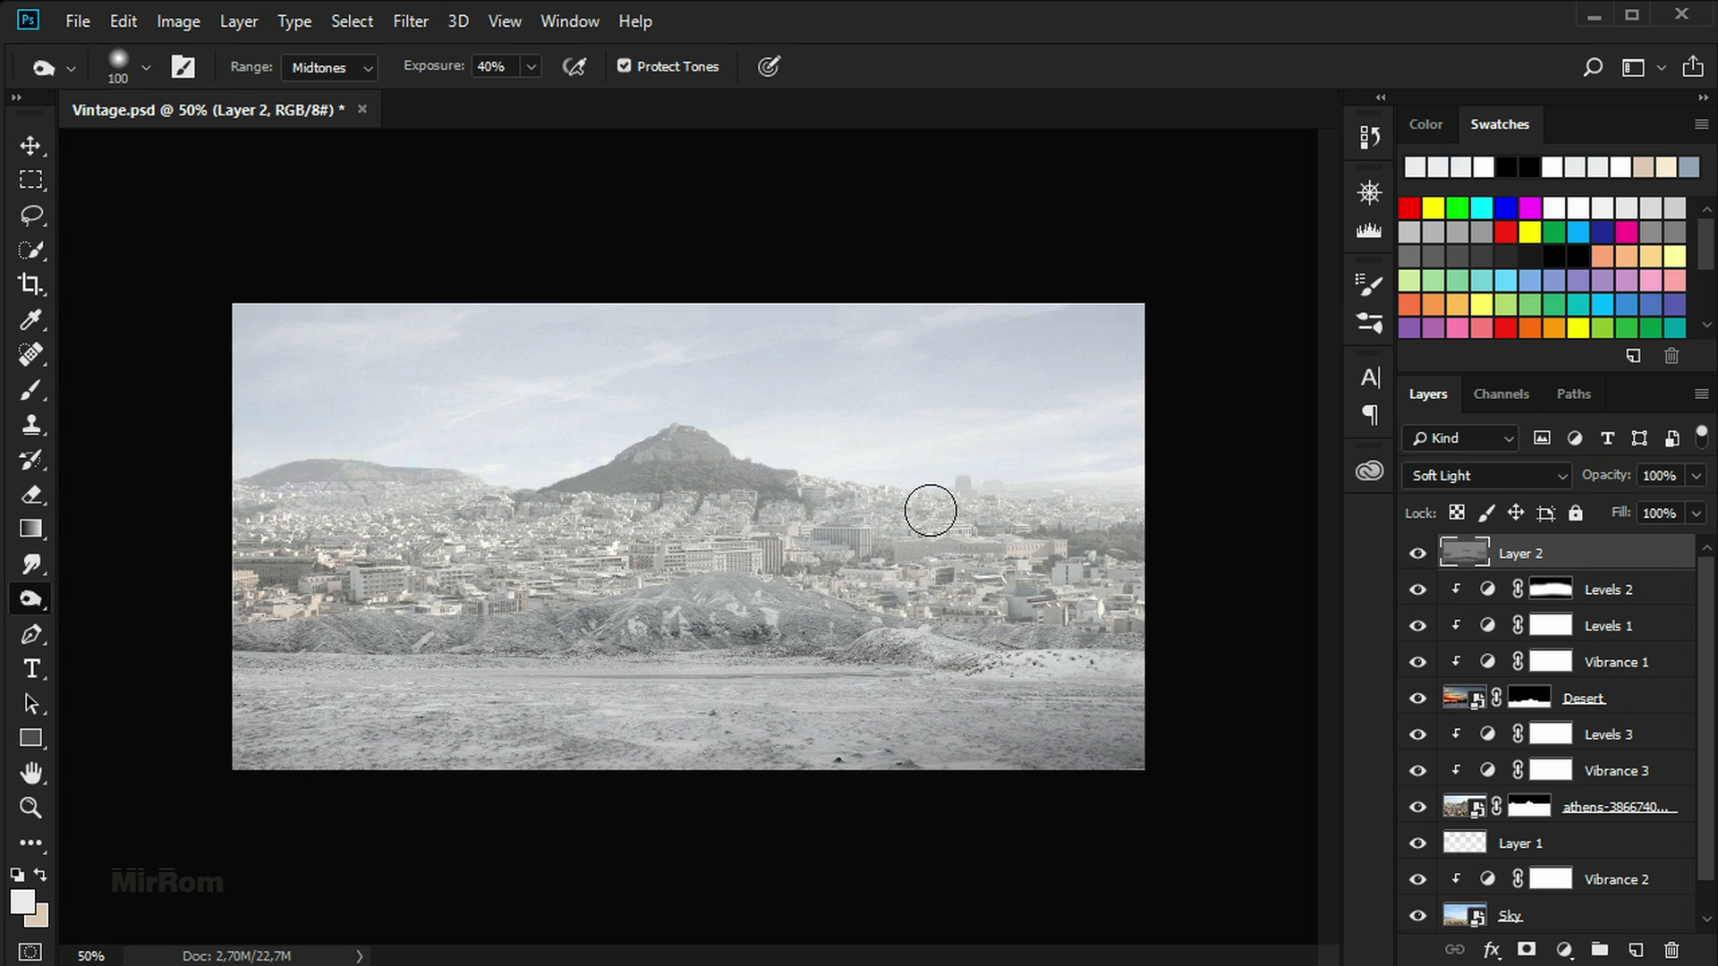
{"action": "key", "text": "bracketleft"}
{"action": "key", "text": "bracketleft"}
{"action": "key", "text": "bracketleft"}
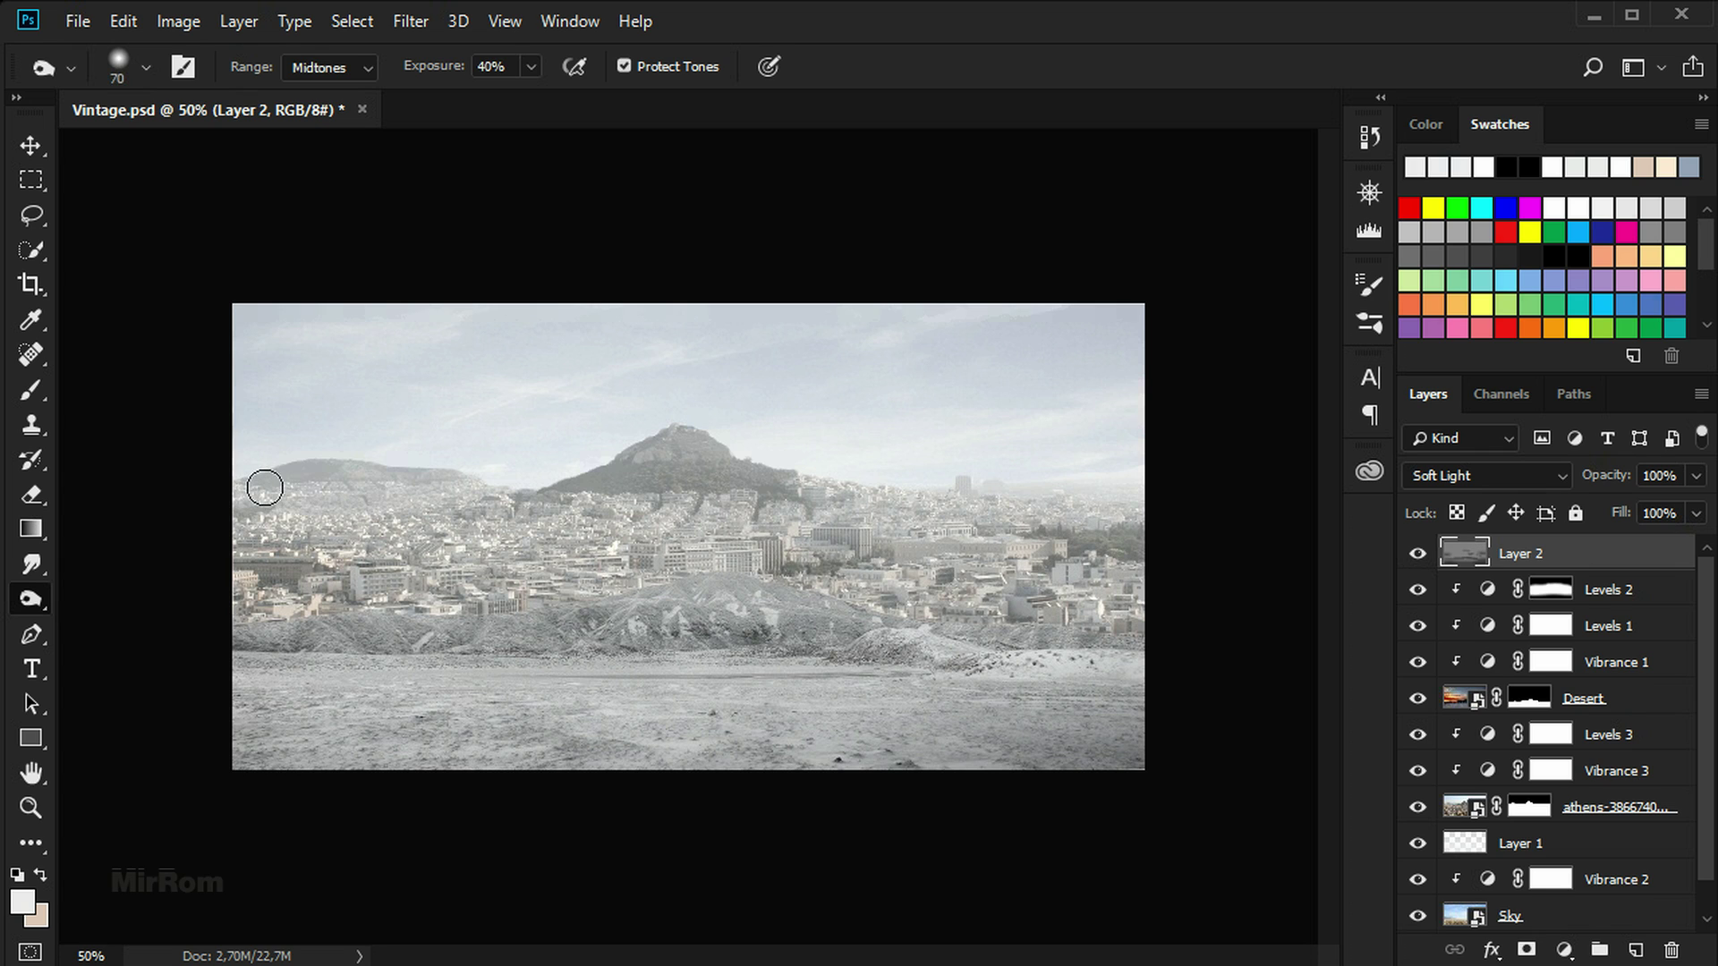
{"action": "left_click_drag", "start_coordinate": [265, 488], "coordinate": [268, 519]}
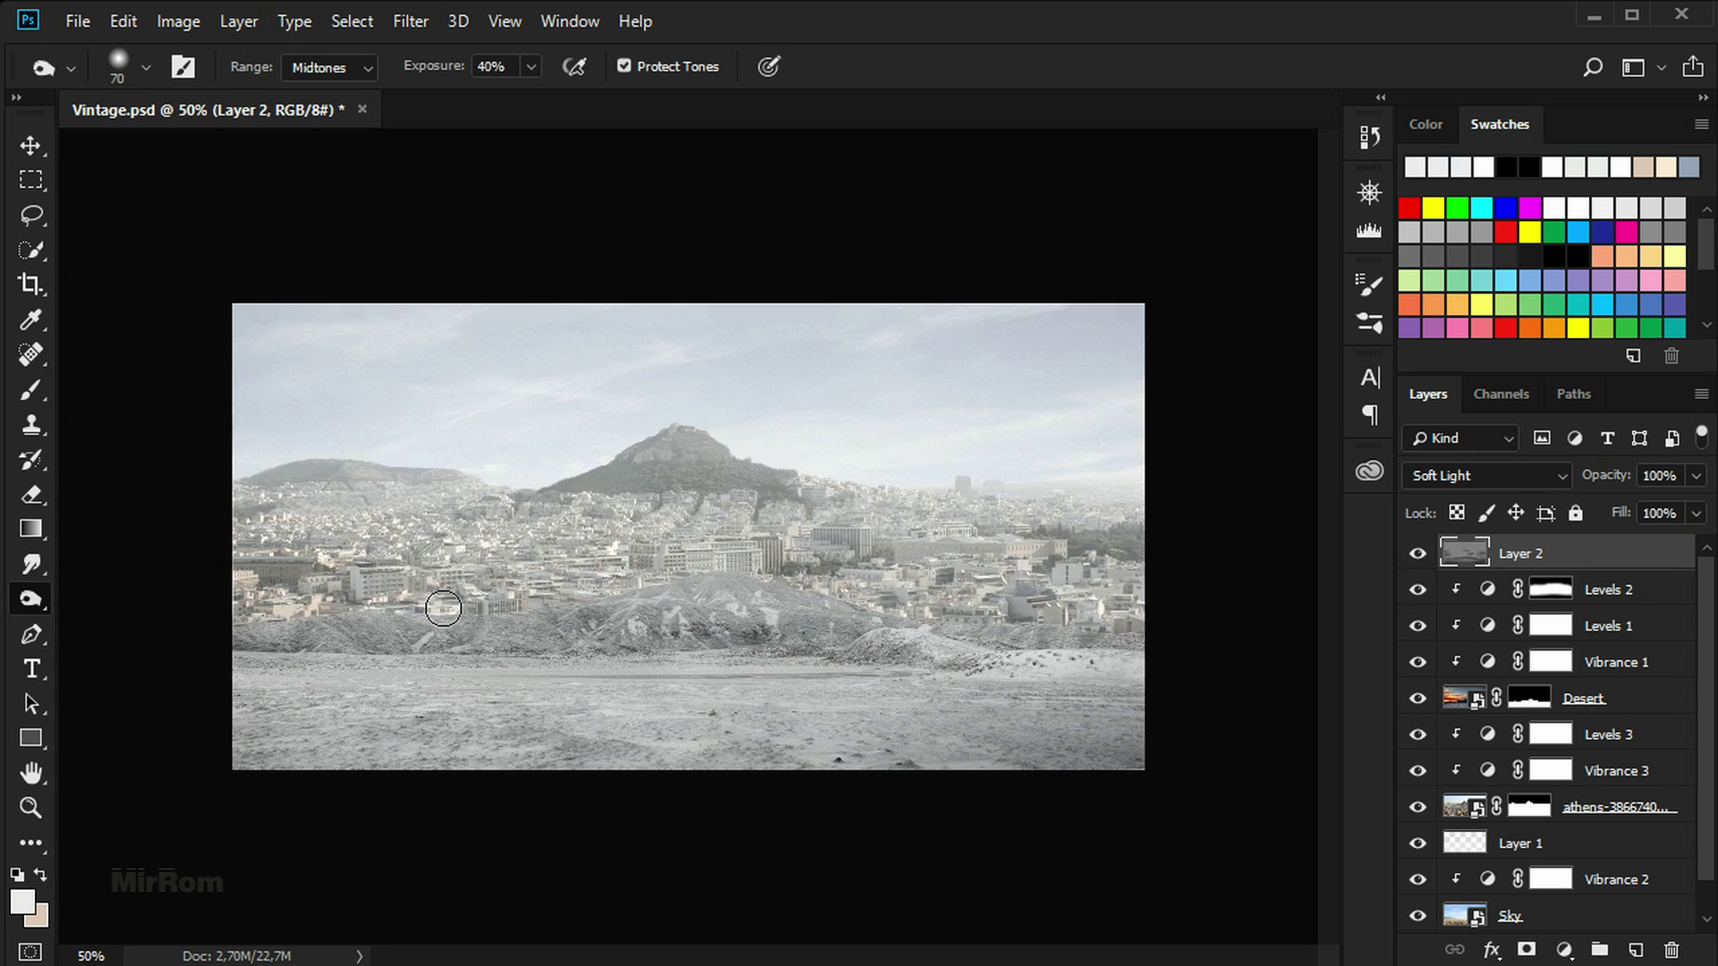
{"action": "left_click", "coordinate": [1419, 589]}
{"action": "left_click", "coordinate": [1418, 589]}
{"action": "left_click", "coordinate": [1419, 589]}
{"action": "key", "text": "bracketright"}
{"action": "key", "text": "bracketright"}
{"action": "key", "text": "bracketright"}
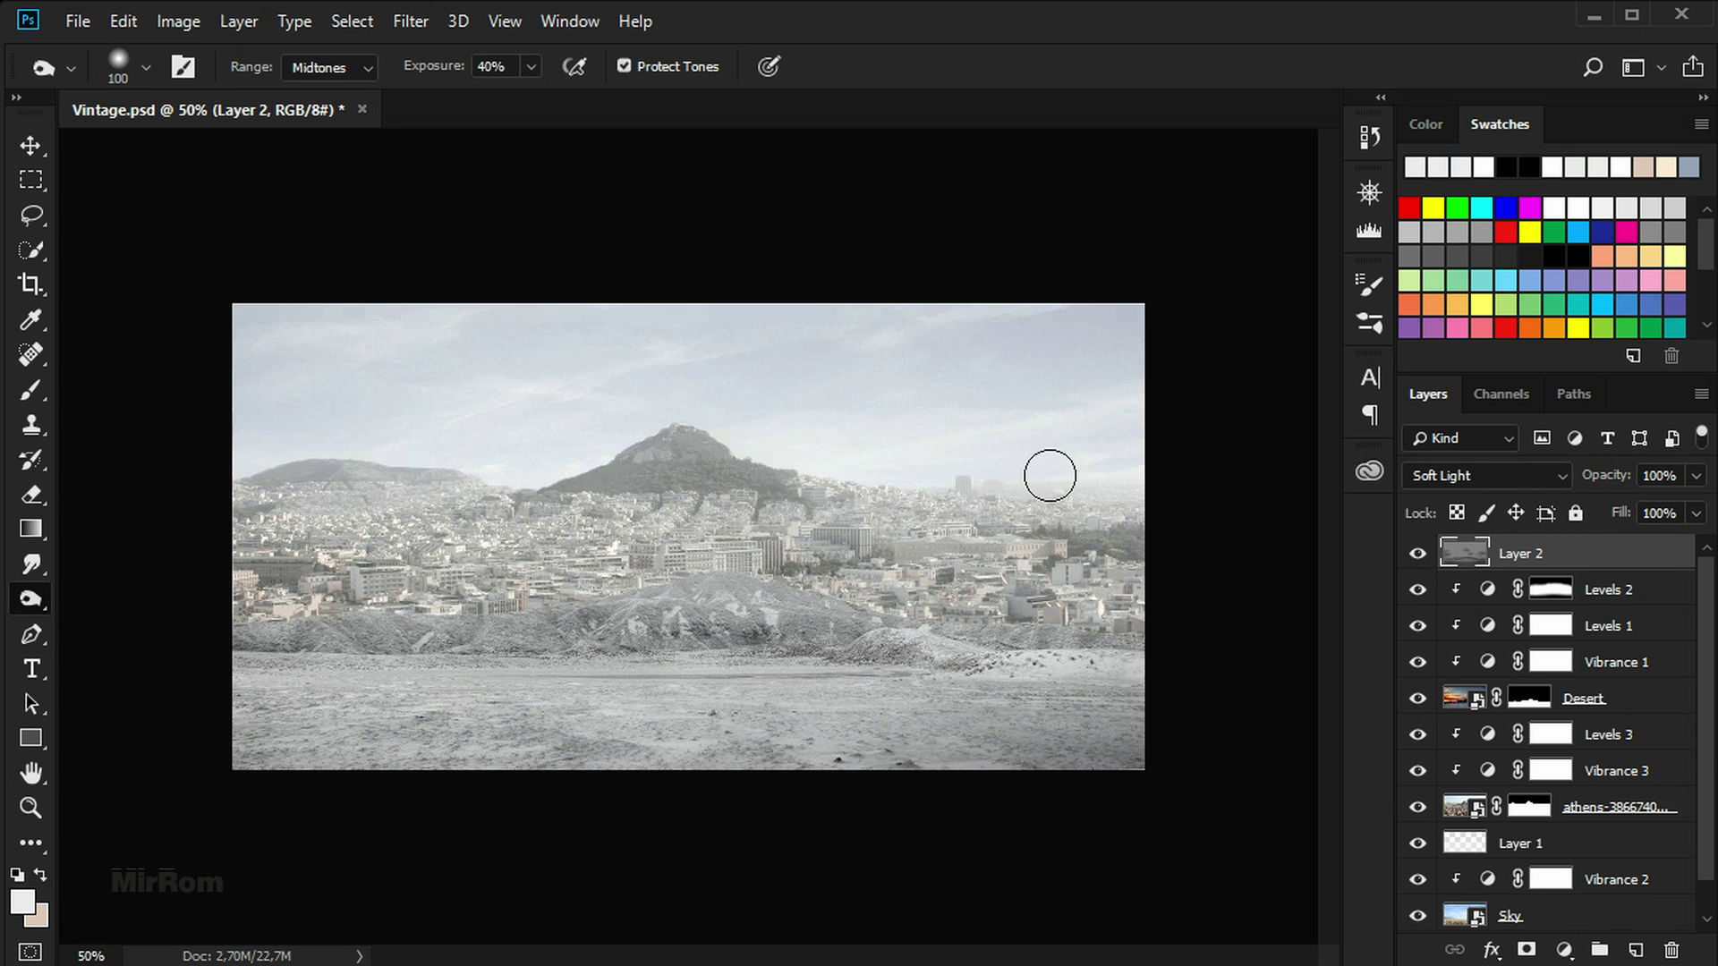
{"action": "left_click", "coordinate": [1420, 559]}
{"action": "left_click", "coordinate": [1421, 559]}
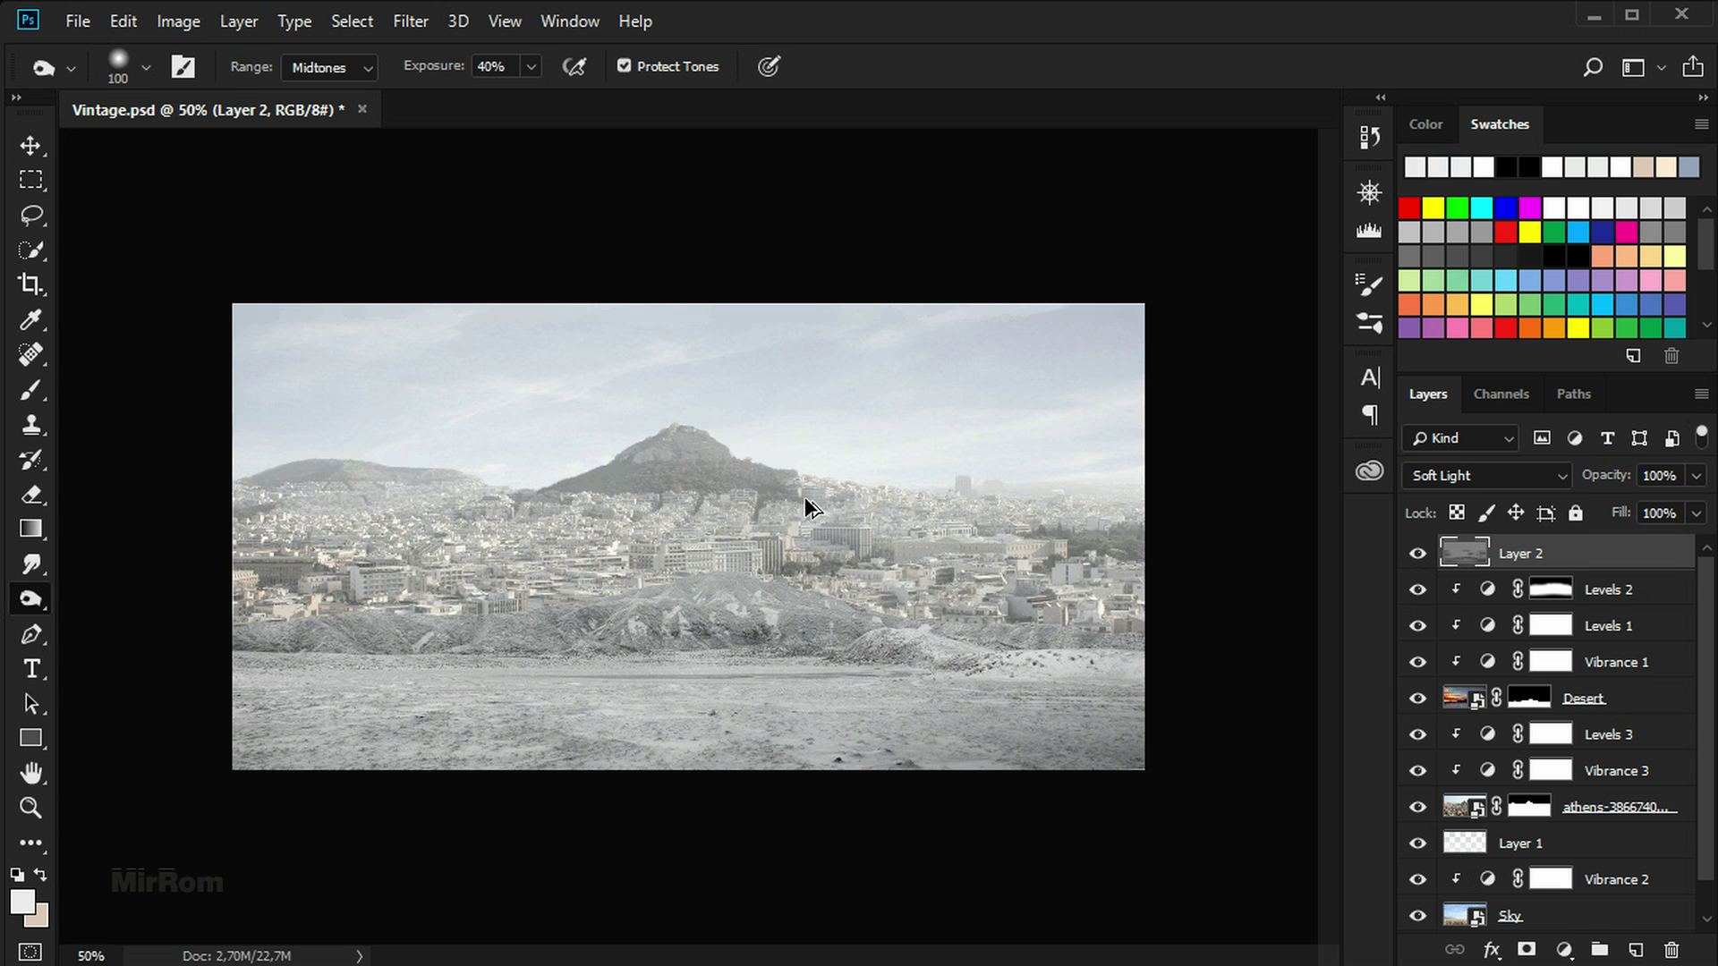
{"action": "left_click", "coordinate": [1416, 556]}
{"action": "left_click", "coordinate": [1417, 553]}
Set up the Dodge Tool with 23% exposure and a 125 px brush
{"action": "right_click", "coordinate": [34, 606]}
{"action": "left_click", "coordinate": [134, 597]}
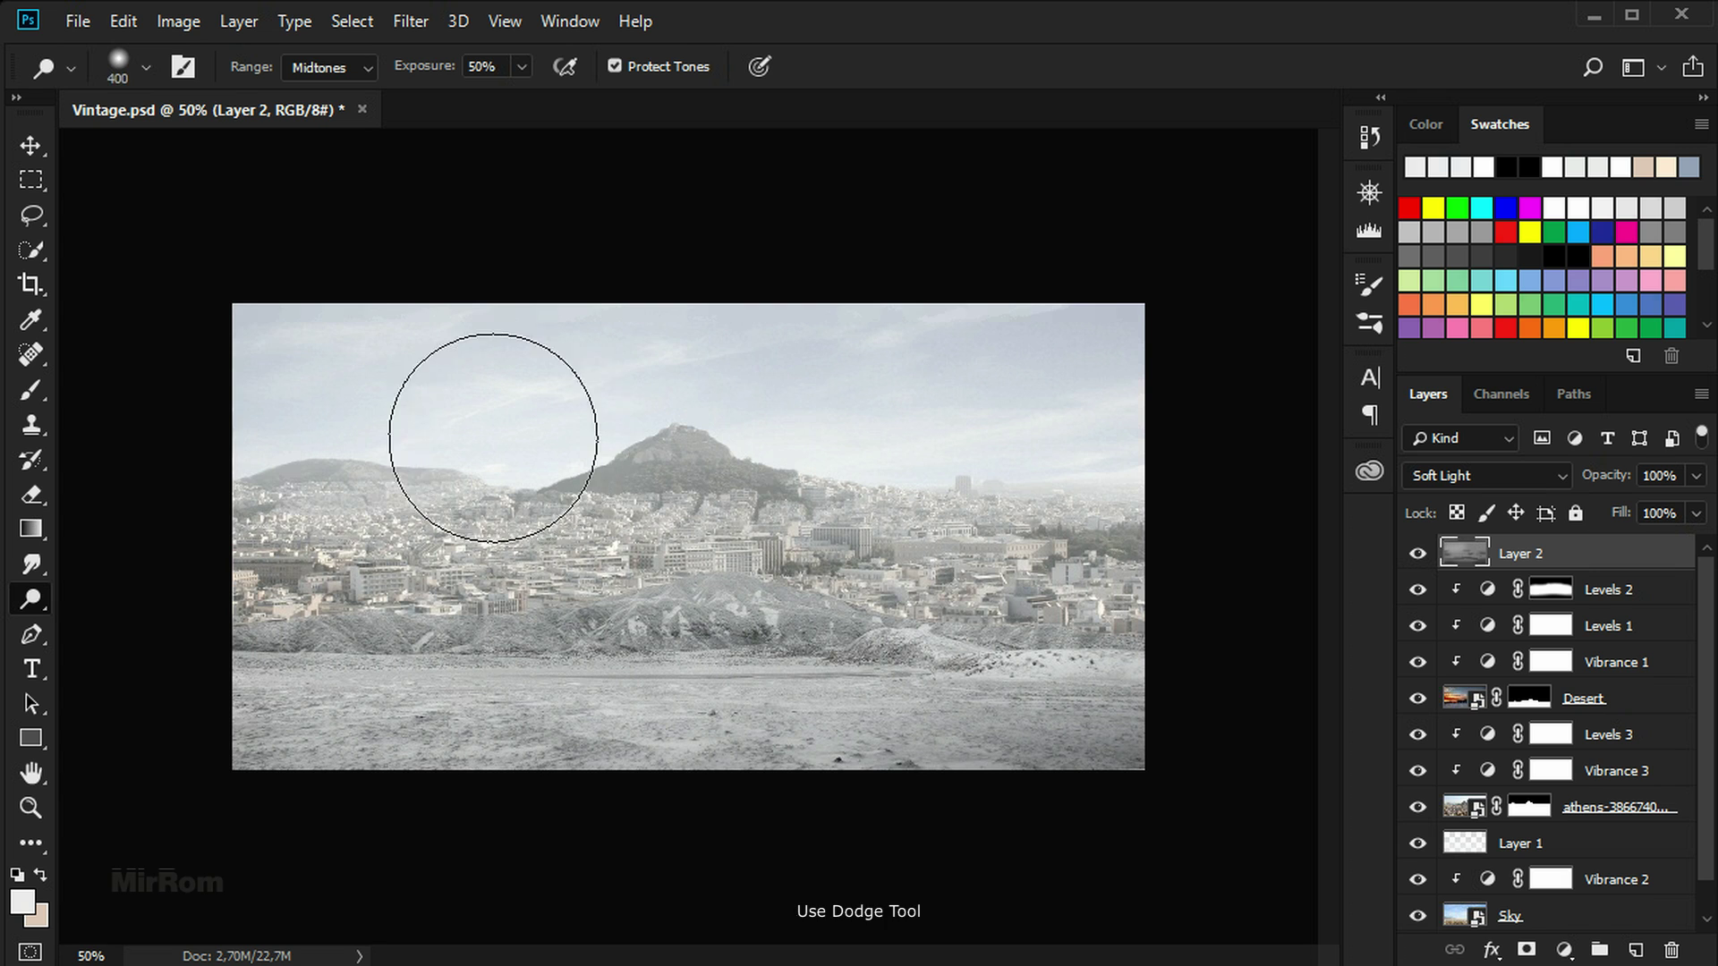
{"action": "key", "text": "bracketleft"}
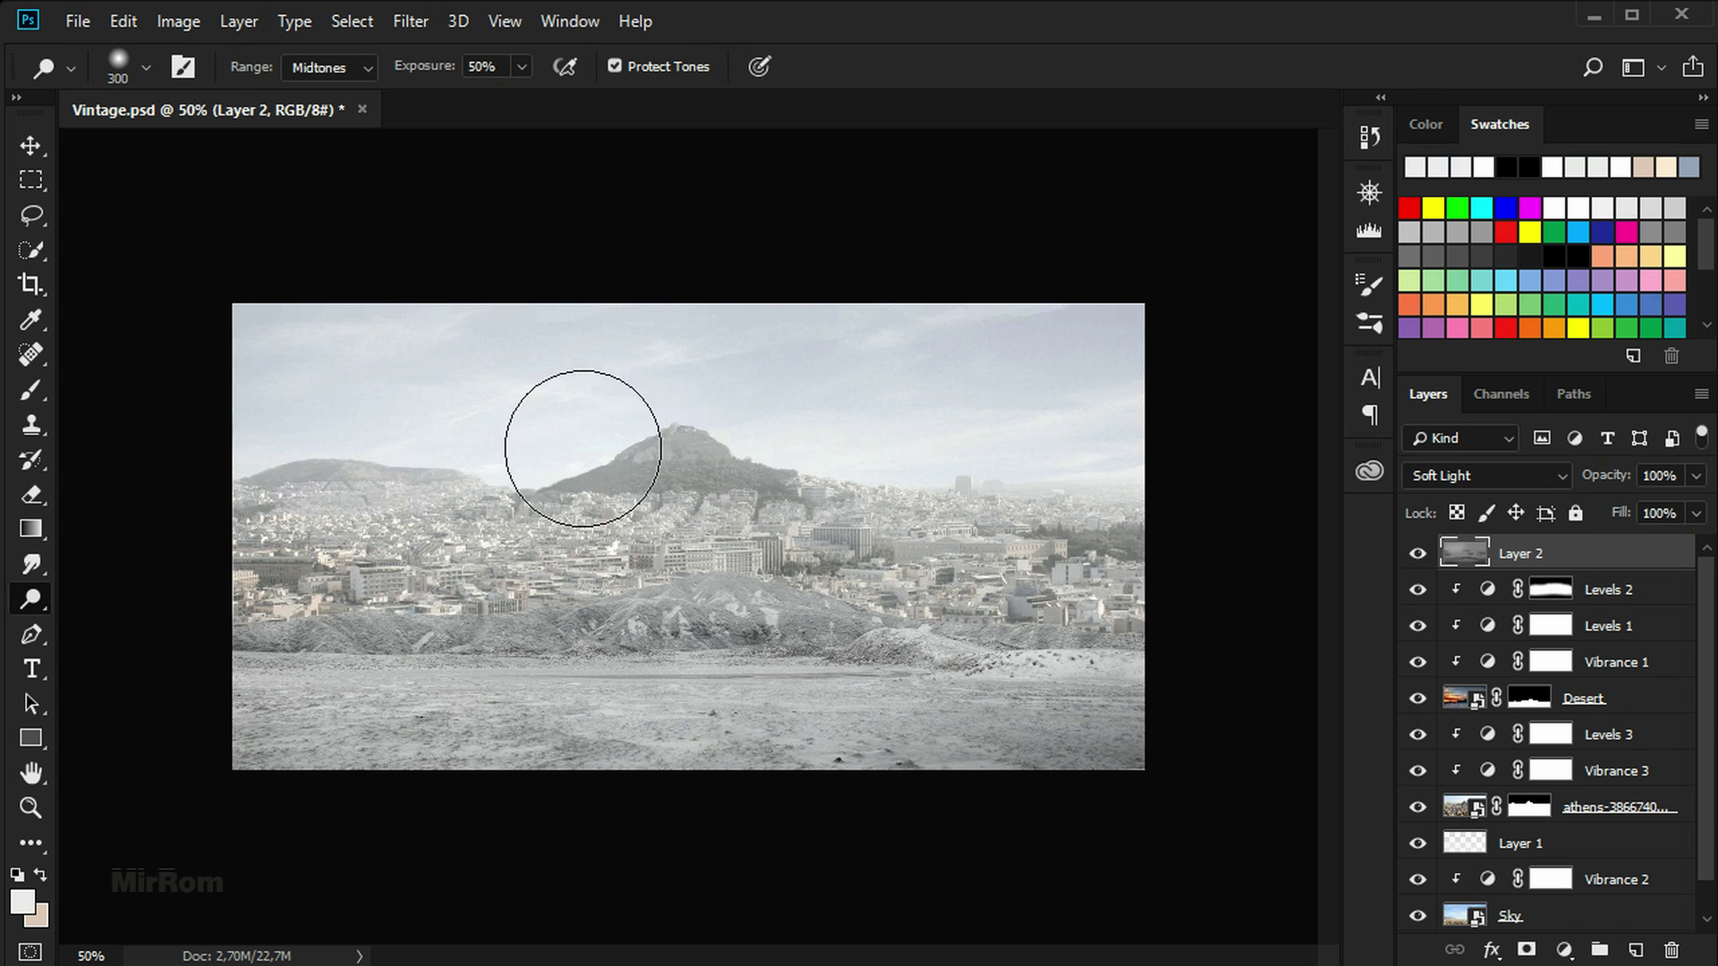
{"action": "key", "text": "bracketright"}
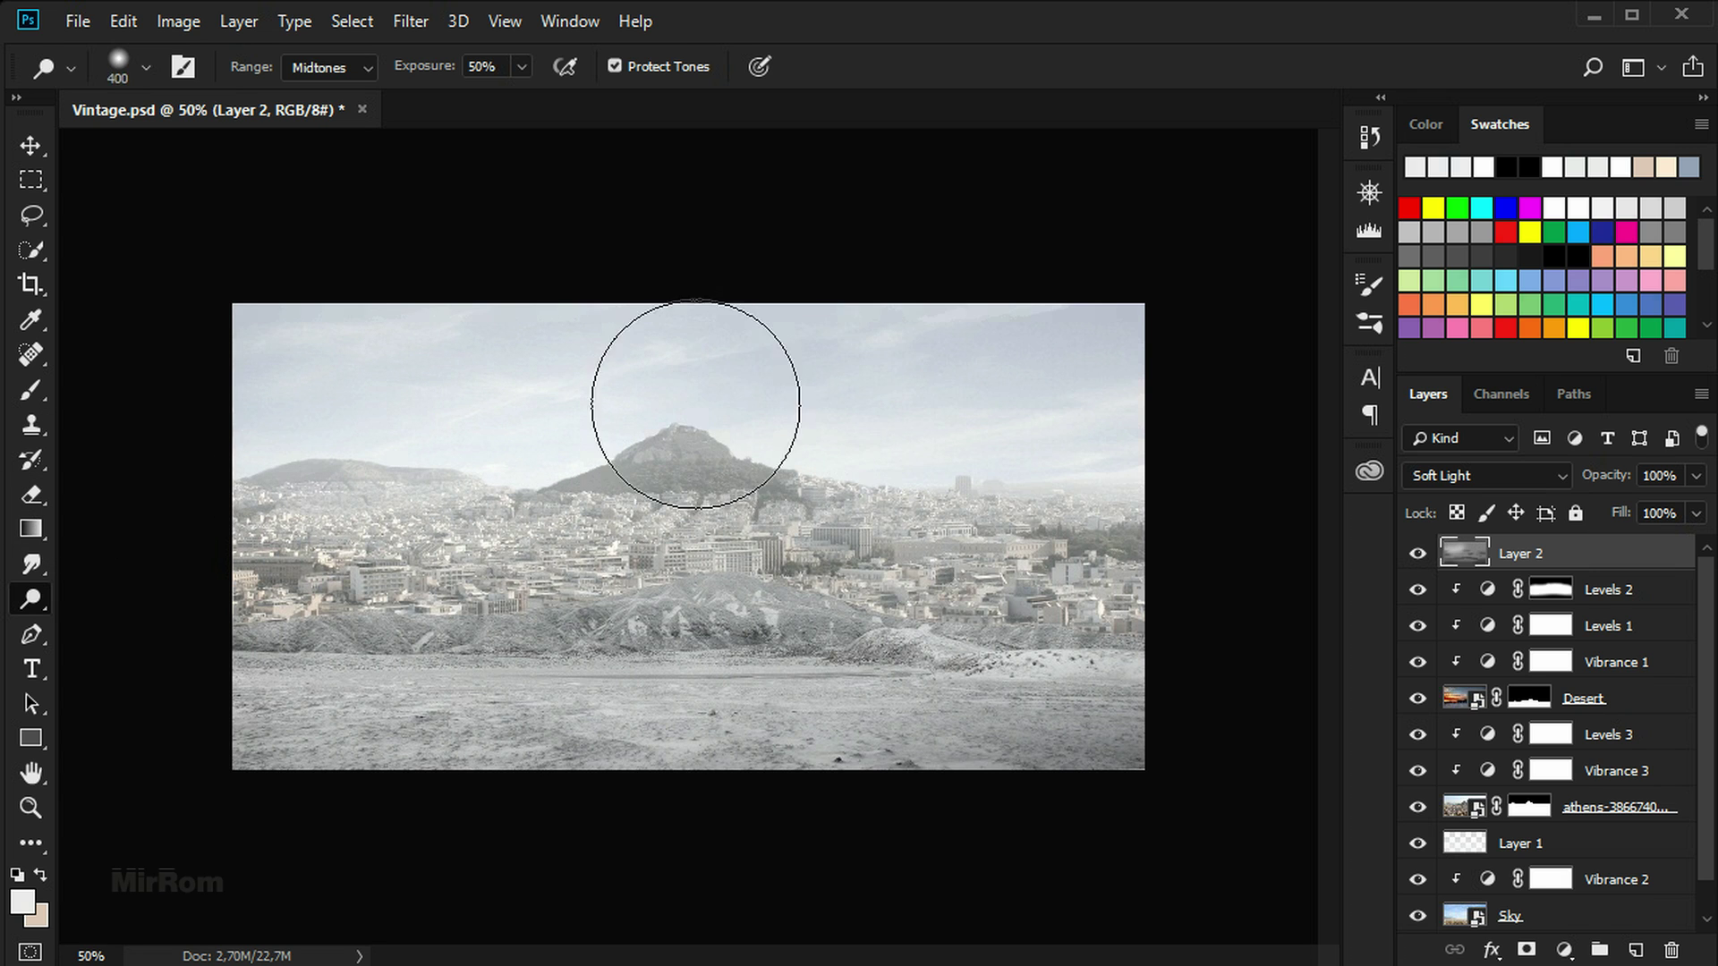
{"action": "left_click", "coordinate": [521, 66]}
{"action": "left_click_drag", "start_coordinate": [522, 100], "coordinate": [480, 100]}
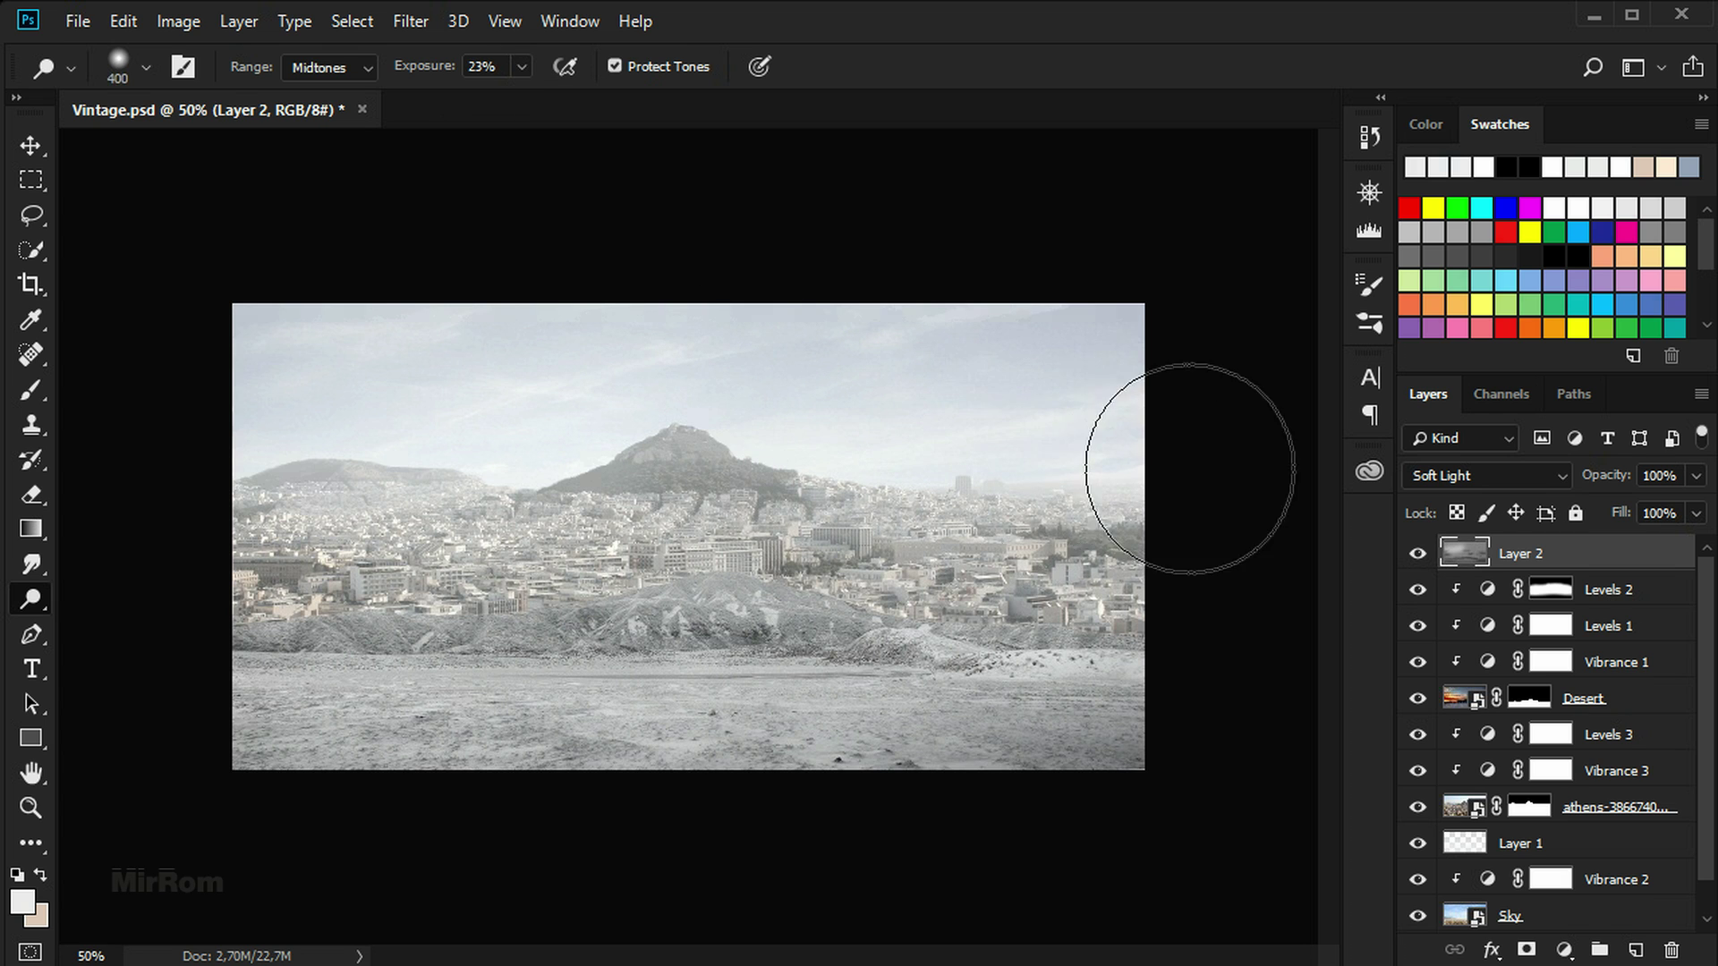
{"action": "key", "text": "p"}
{"action": "key", "text": "o"}
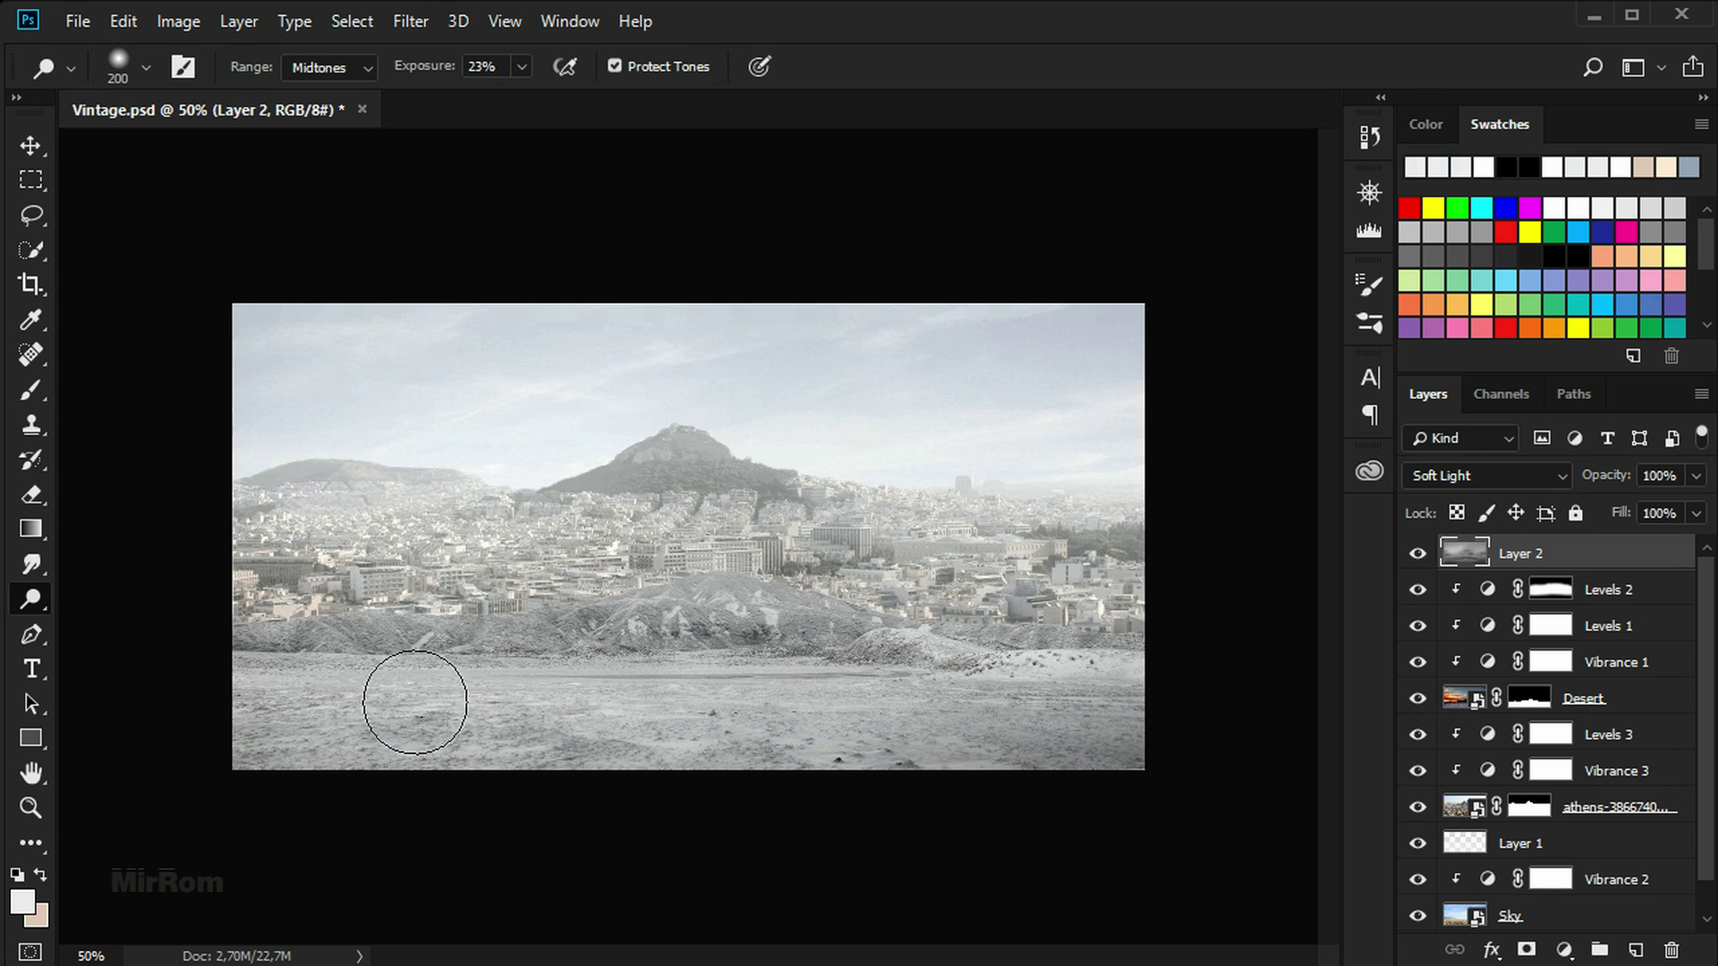
{"action": "key", "text": "bracketleft"}
{"action": "key", "text": "bracketleft"}
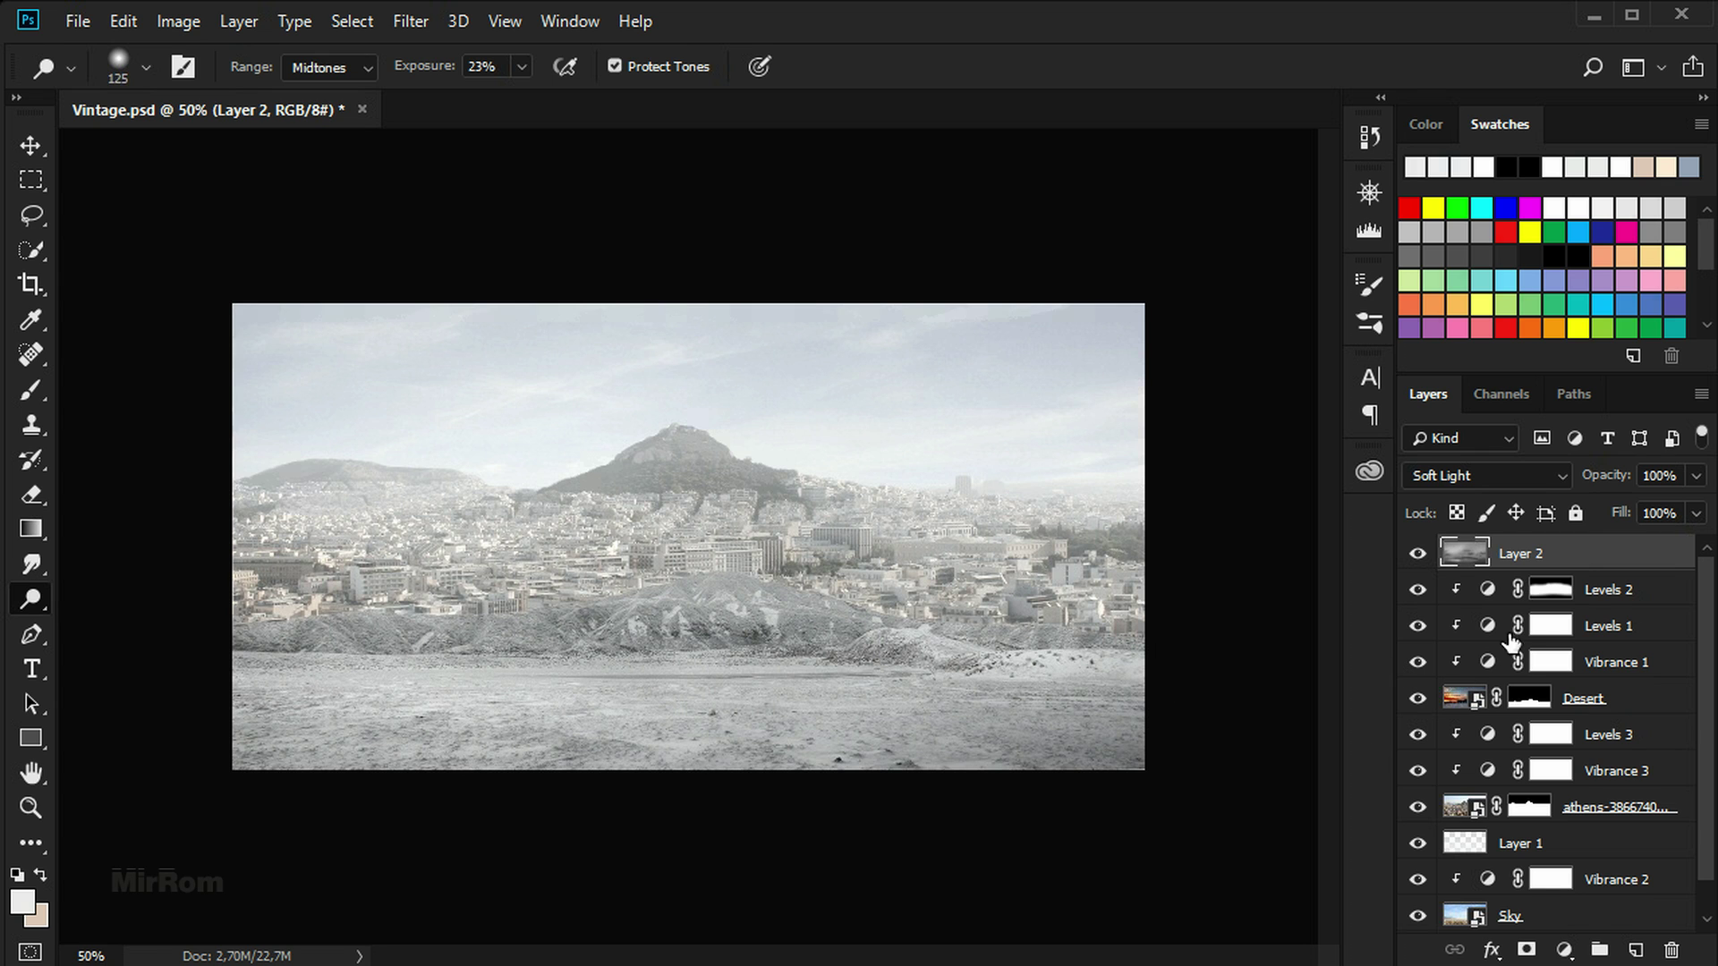
{"action": "key", "text": "v"}
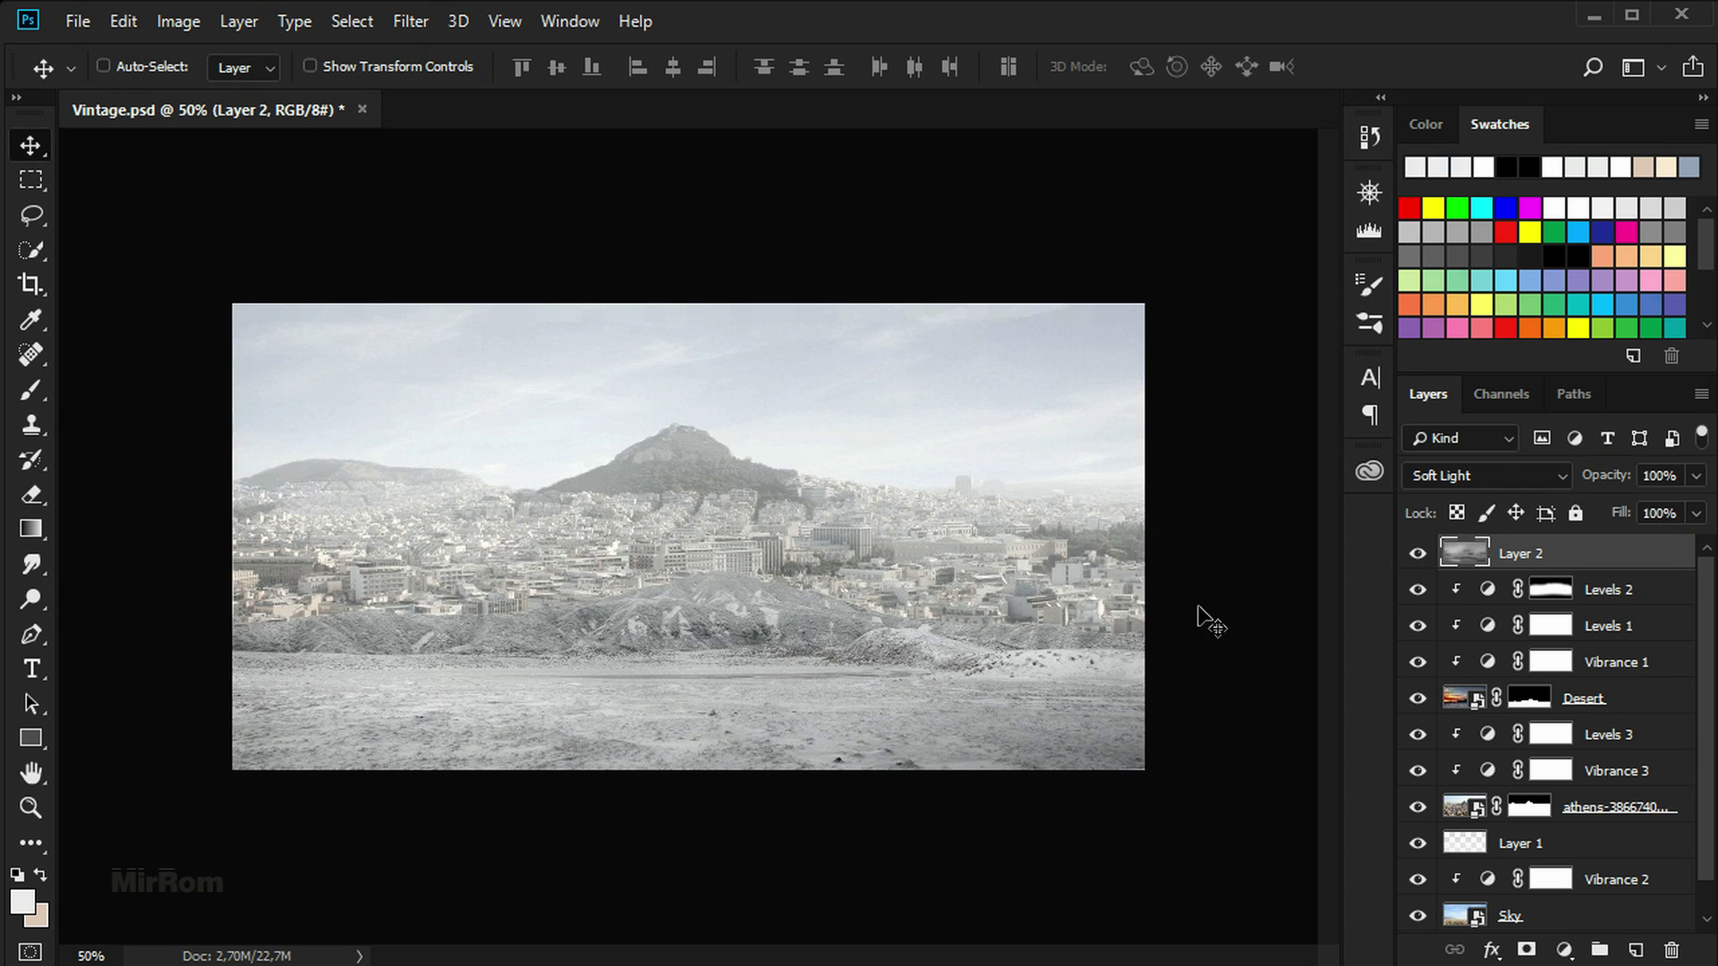
Add a Color Lookup adjustment layer using the Candlelight.CUBE preset
{"action": "left_click", "coordinate": [1564, 950]}
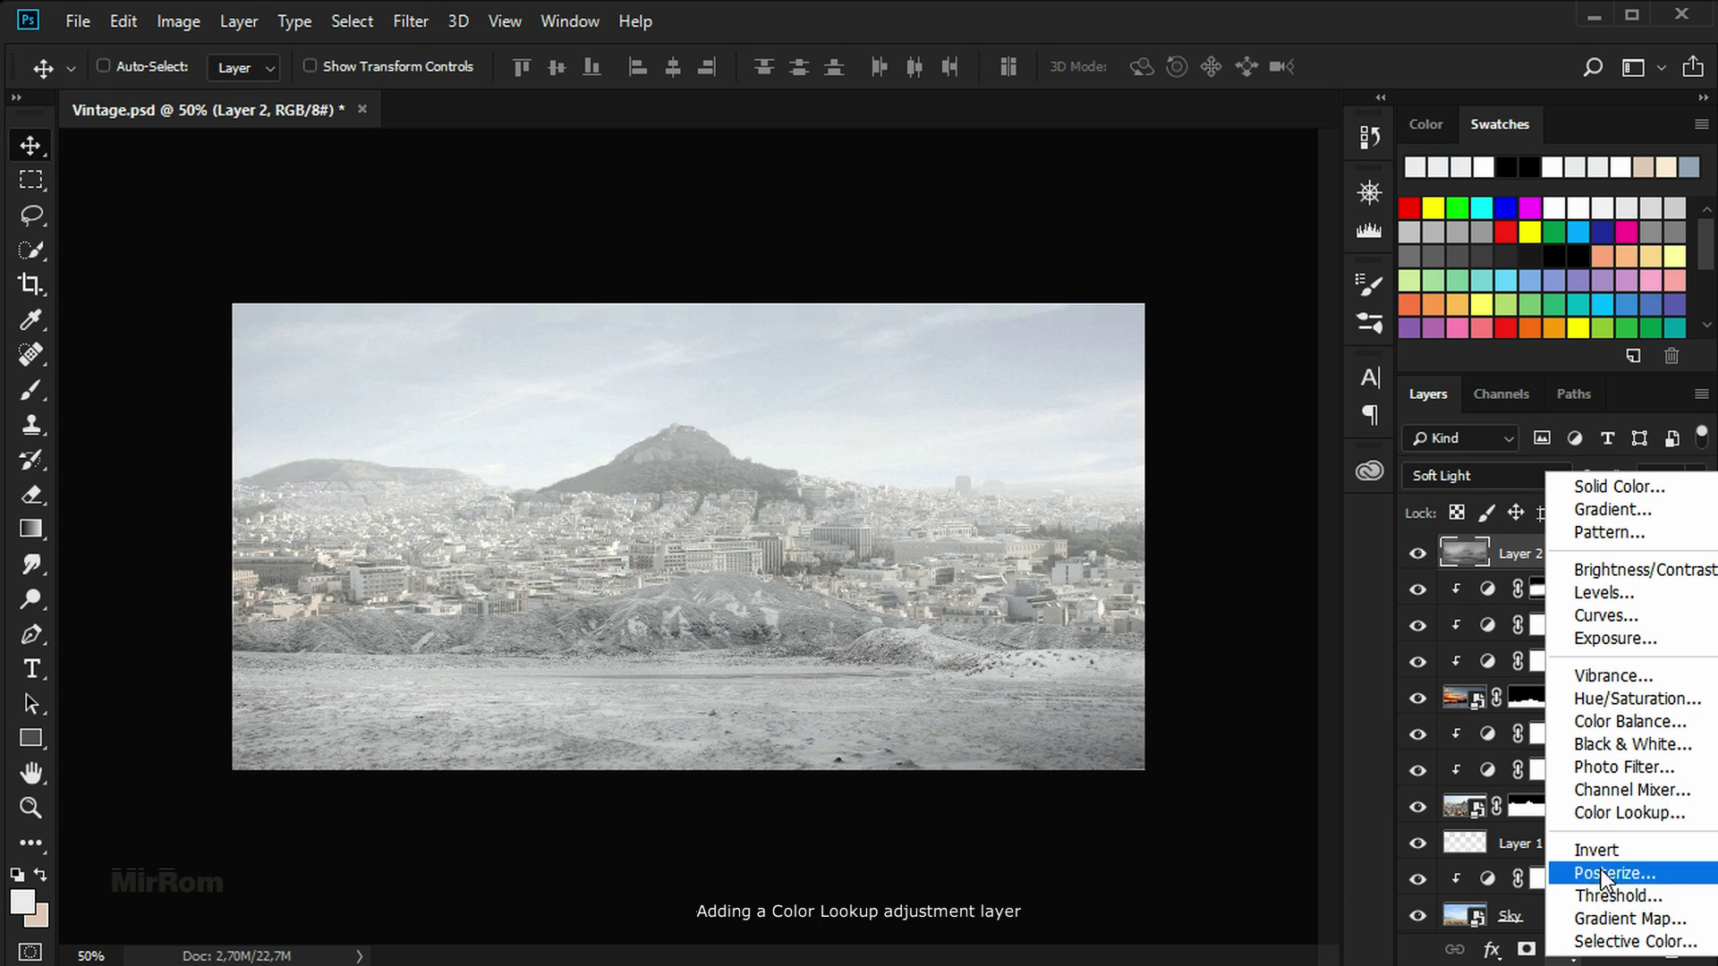
{"action": "left_click", "coordinate": [1629, 813]}
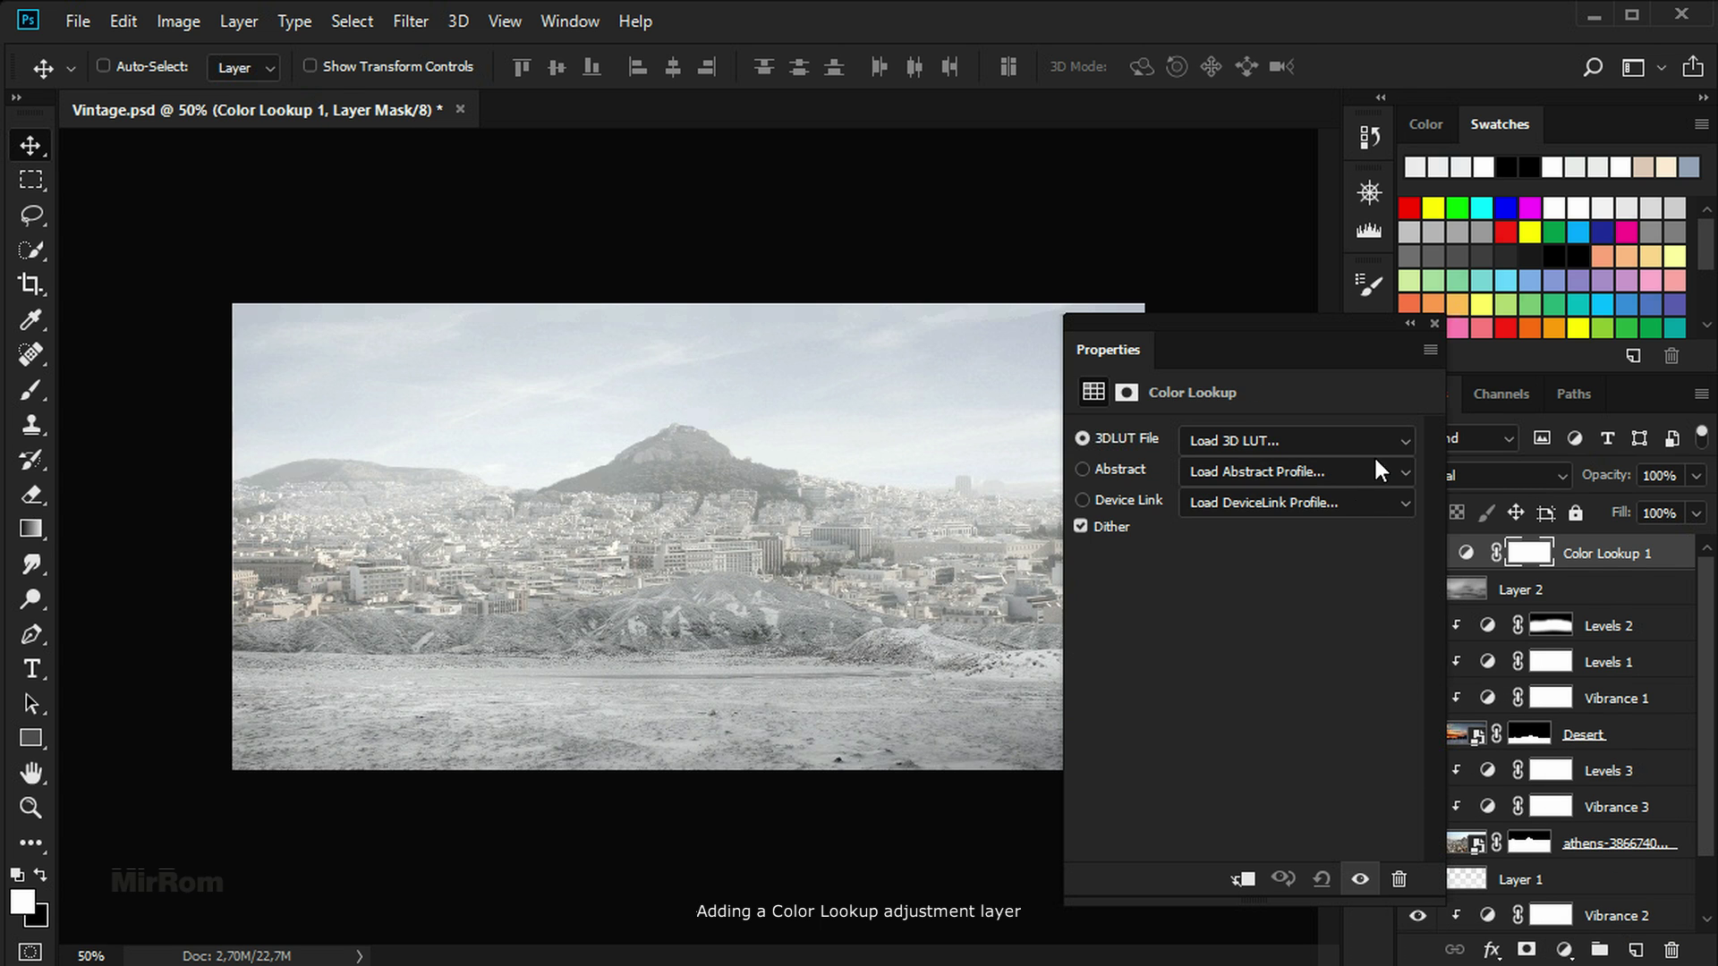
{"action": "left_click", "coordinate": [1377, 448]}
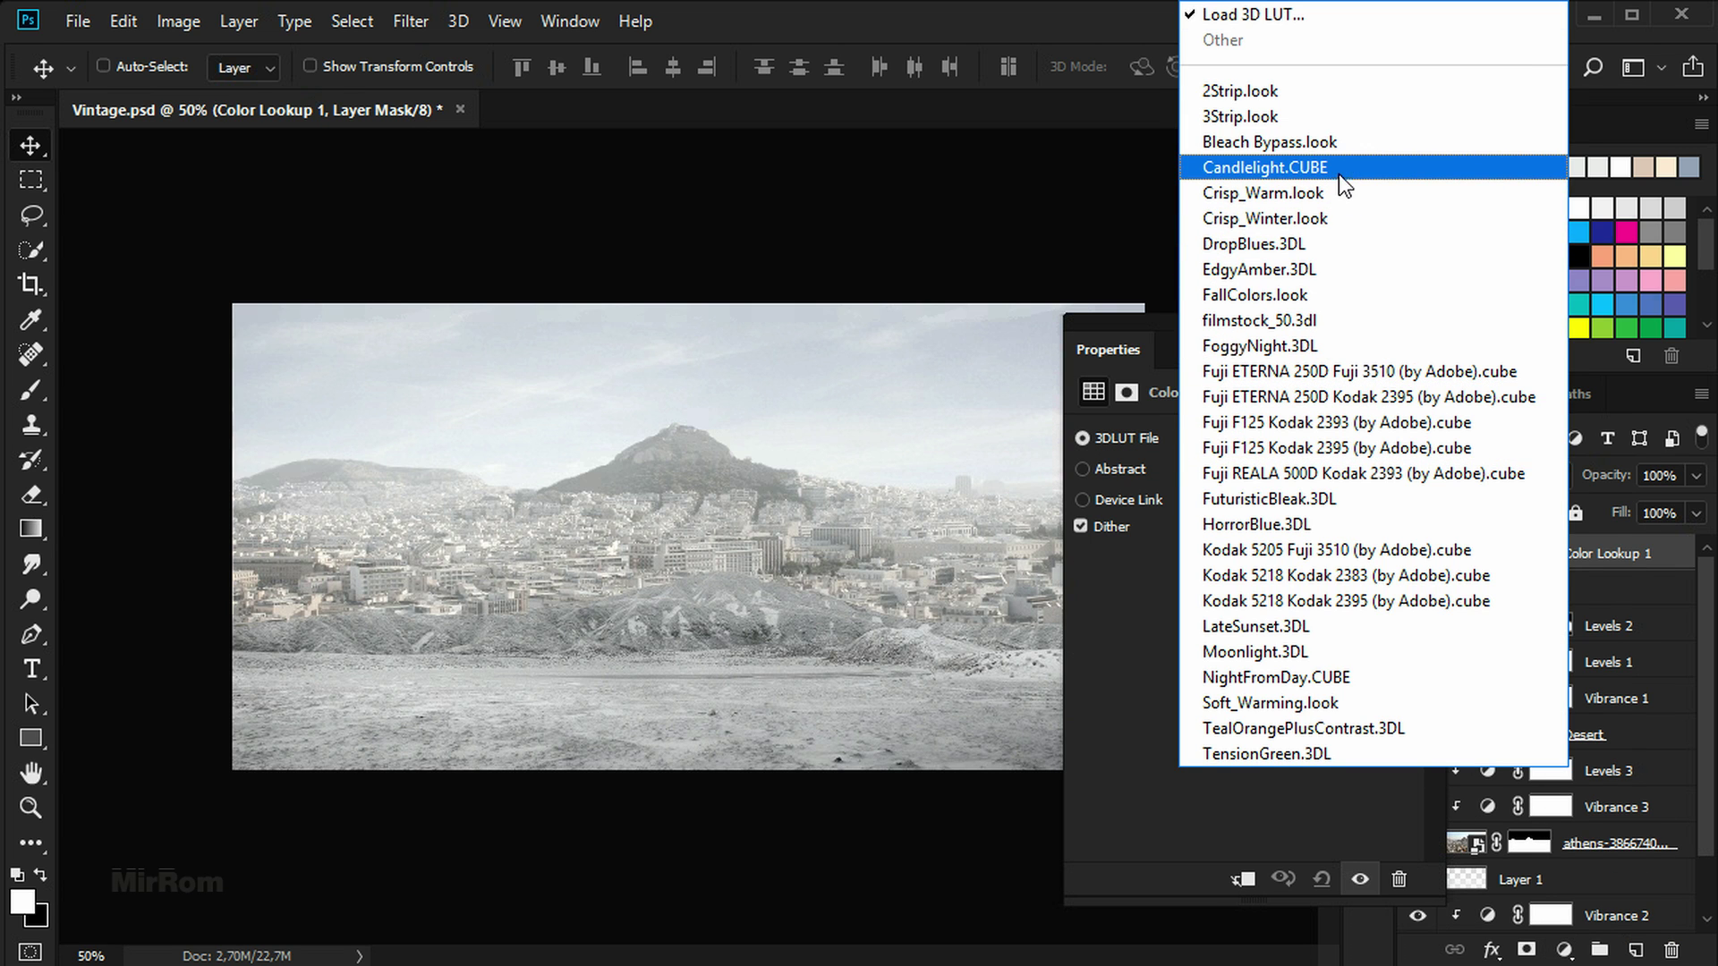
{"action": "left_click", "coordinate": [1339, 174]}
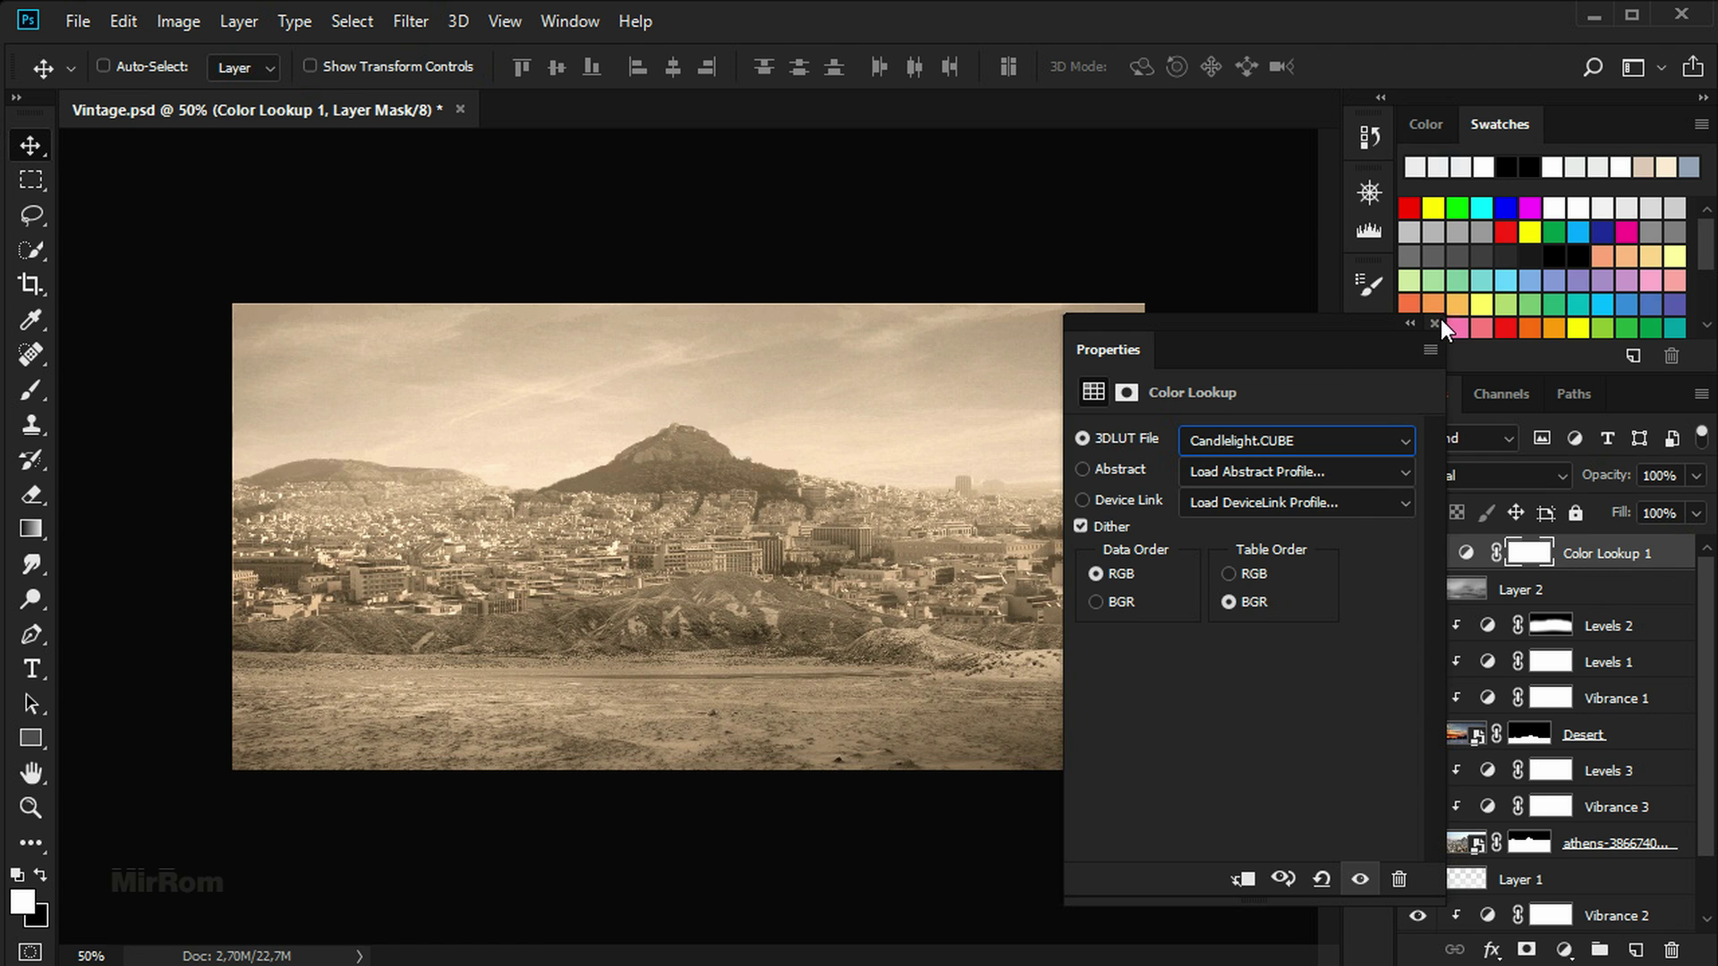
{"action": "left_click", "coordinate": [1439, 322]}
Add a Color Balance layer shifting midtones to Red +23 and Yellow -20
{"action": "left_click", "coordinate": [1565, 950]}
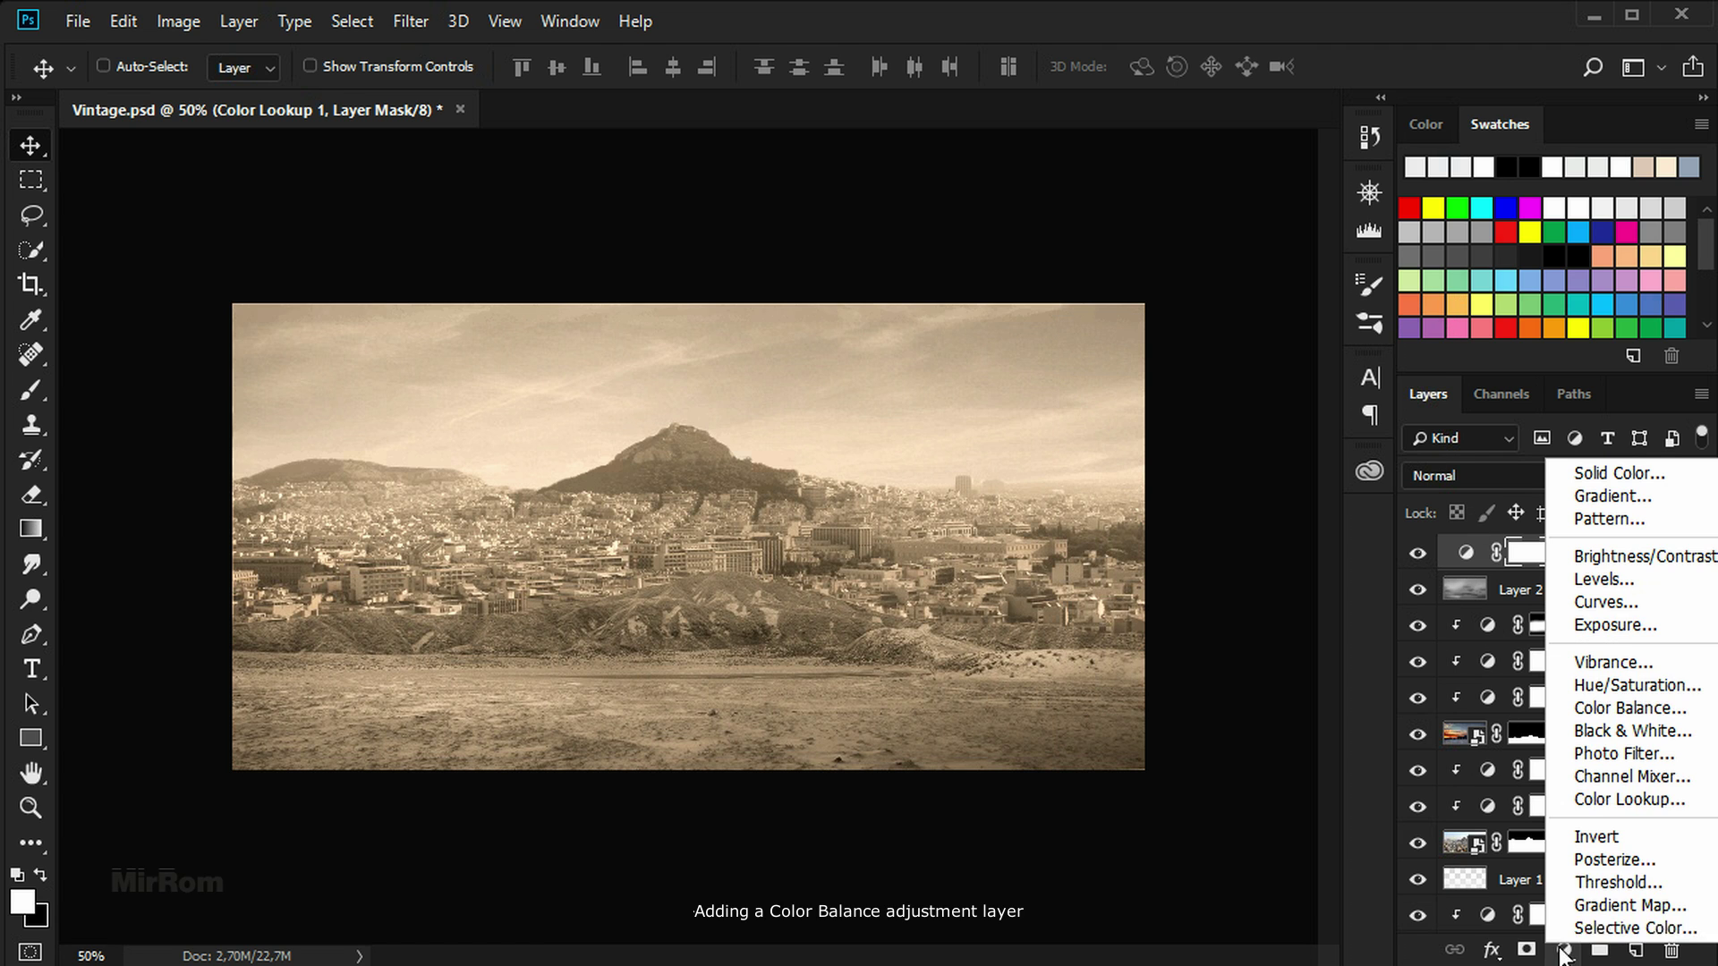
{"action": "left_click", "coordinate": [1611, 706]}
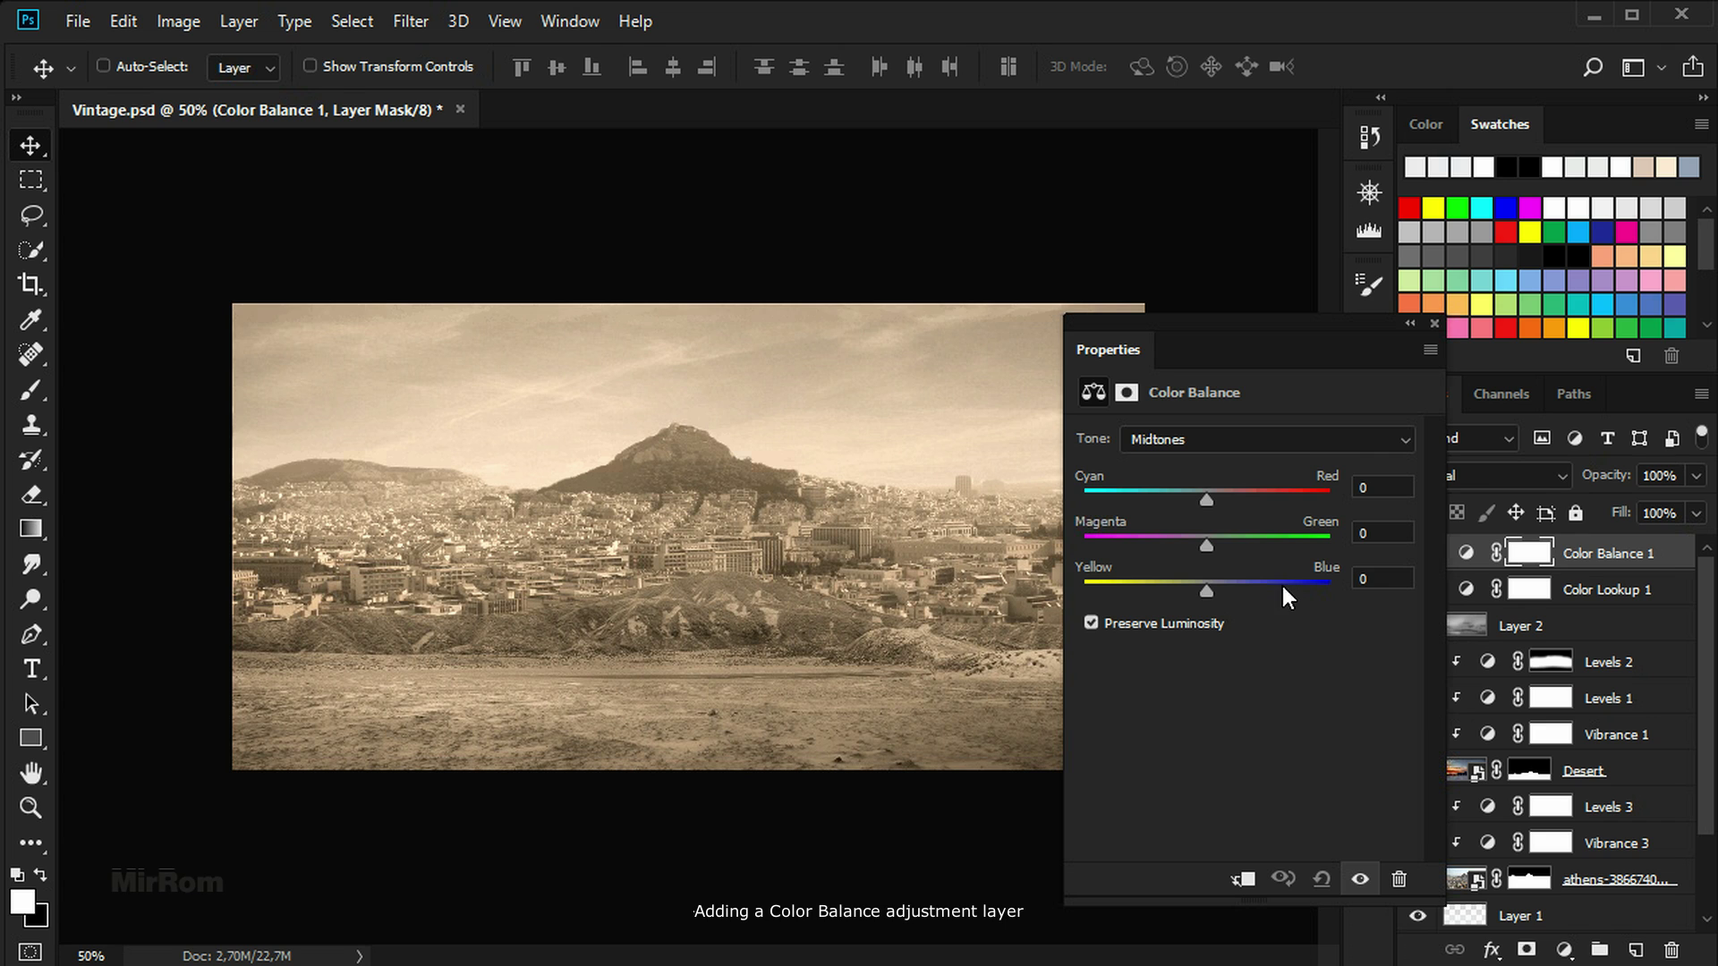
{"action": "left_click_drag", "start_coordinate": [1206, 499], "coordinate": [1234, 501]}
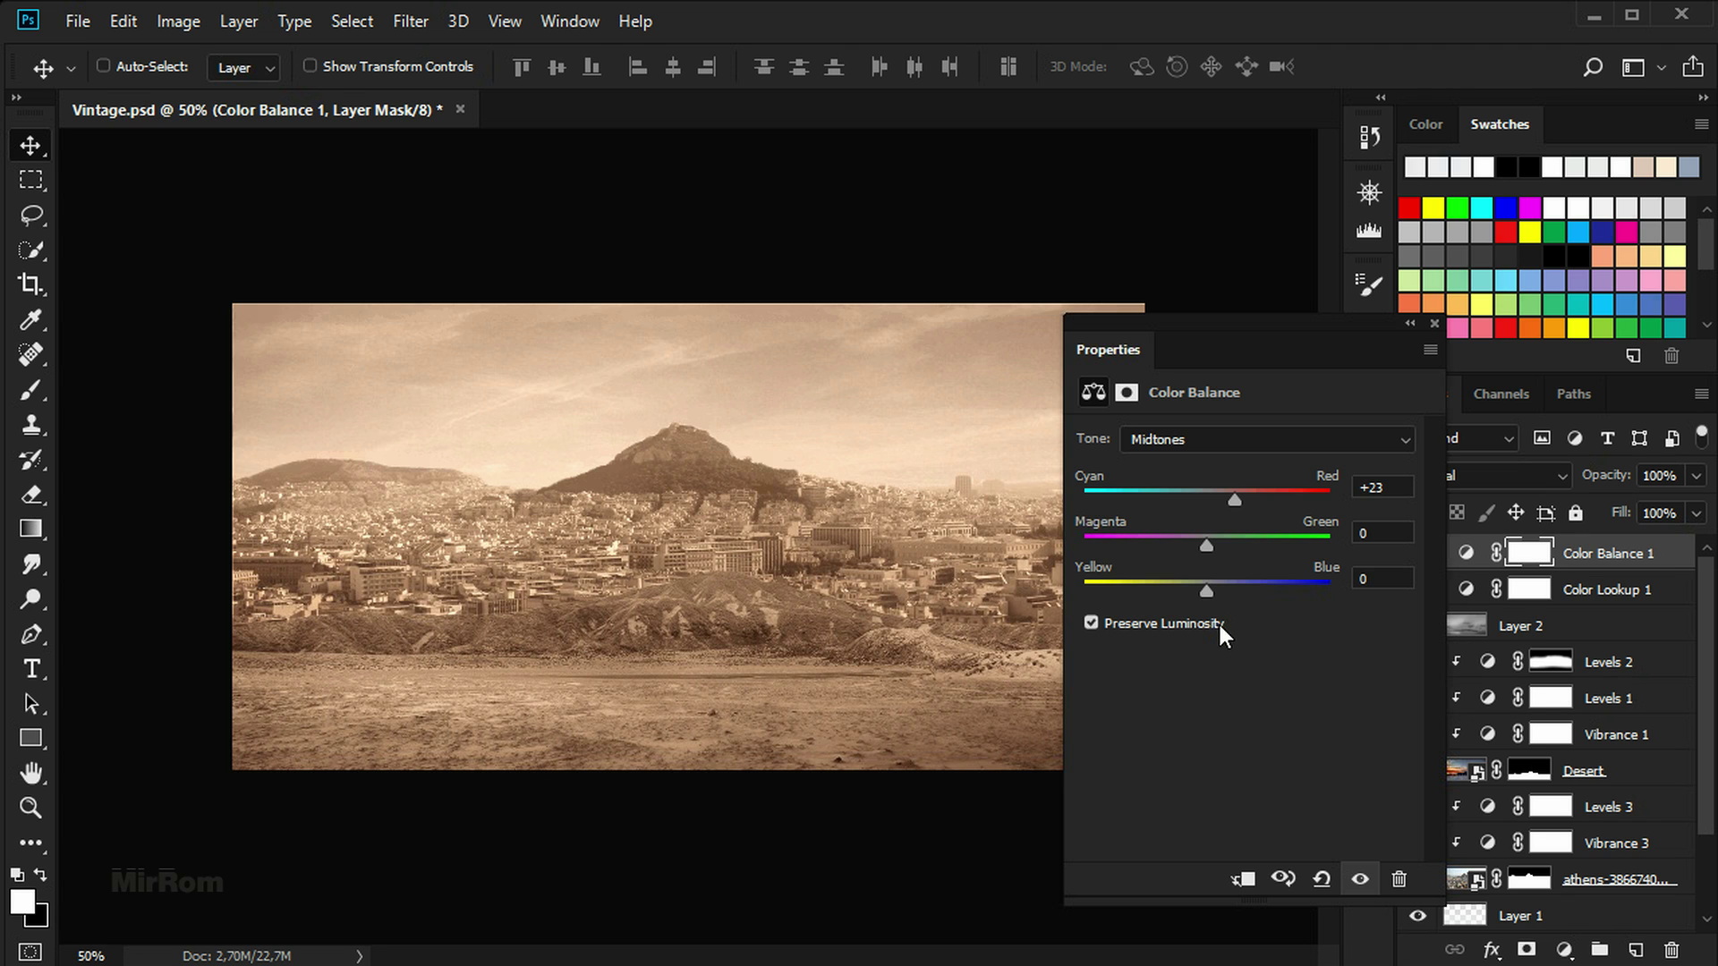
{"action": "left_click_drag", "start_coordinate": [1199, 589], "coordinate": [1179, 593]}
{"action": "left_click", "coordinate": [1431, 324]}
{"action": "key", "text": "ctrl+plus"}
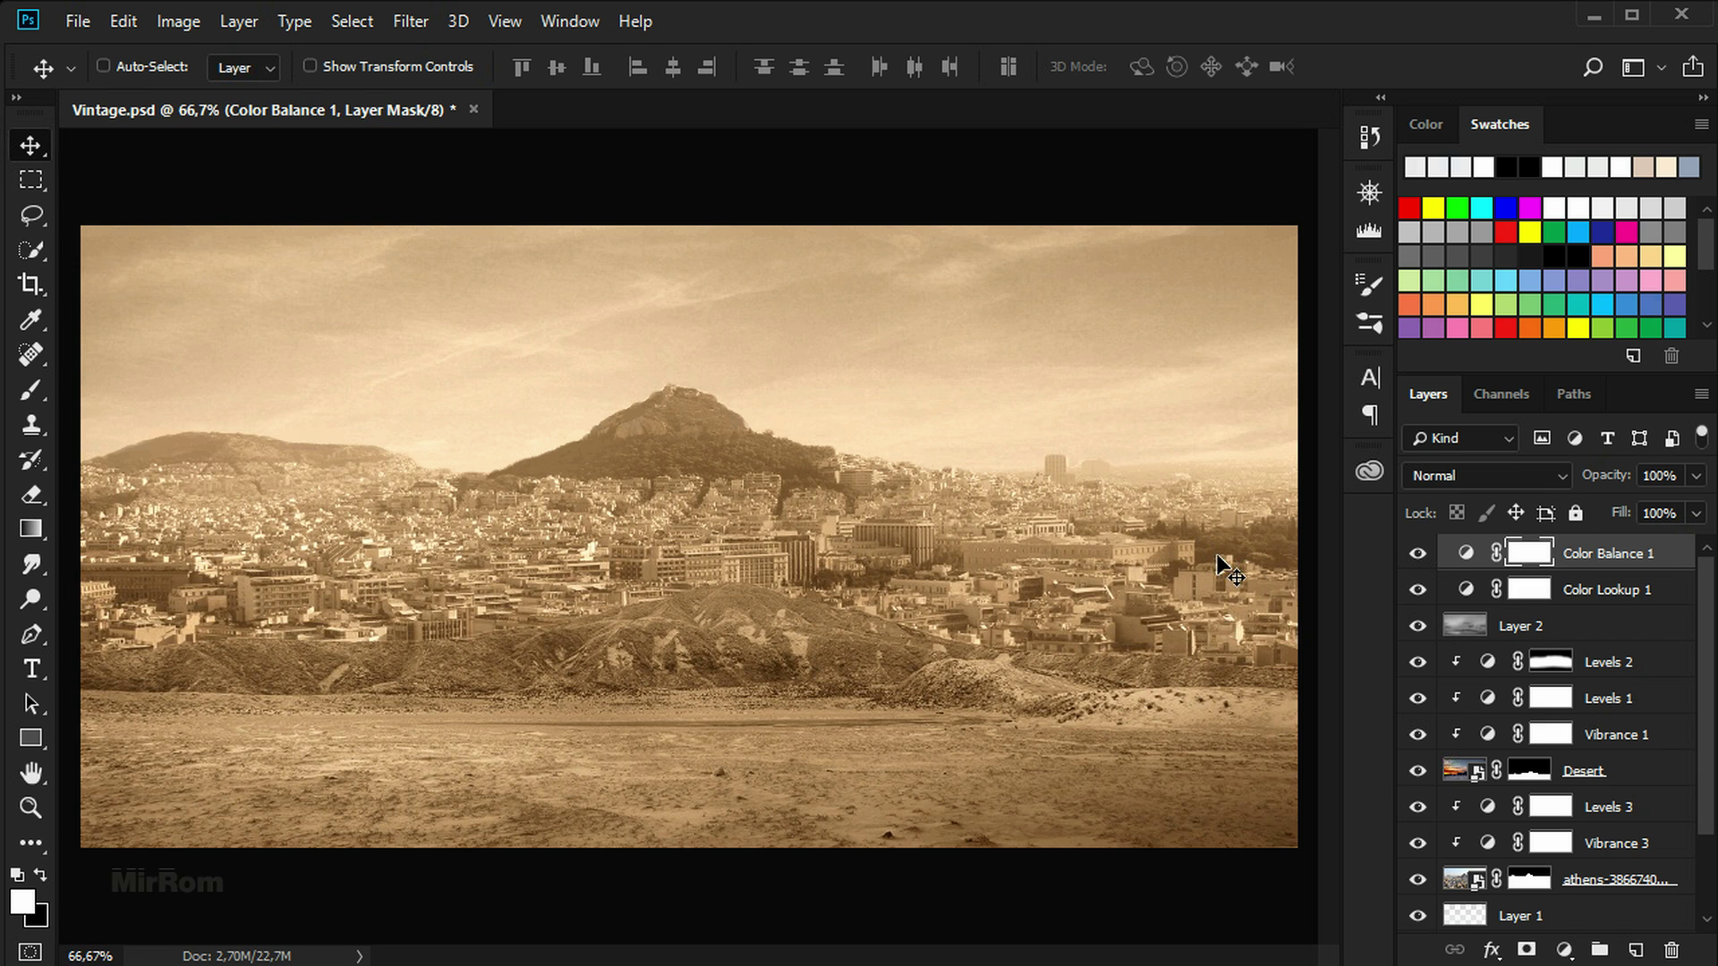
{"action": "key", "text": "x"}
{"action": "key", "text": "ctrl+minus"}
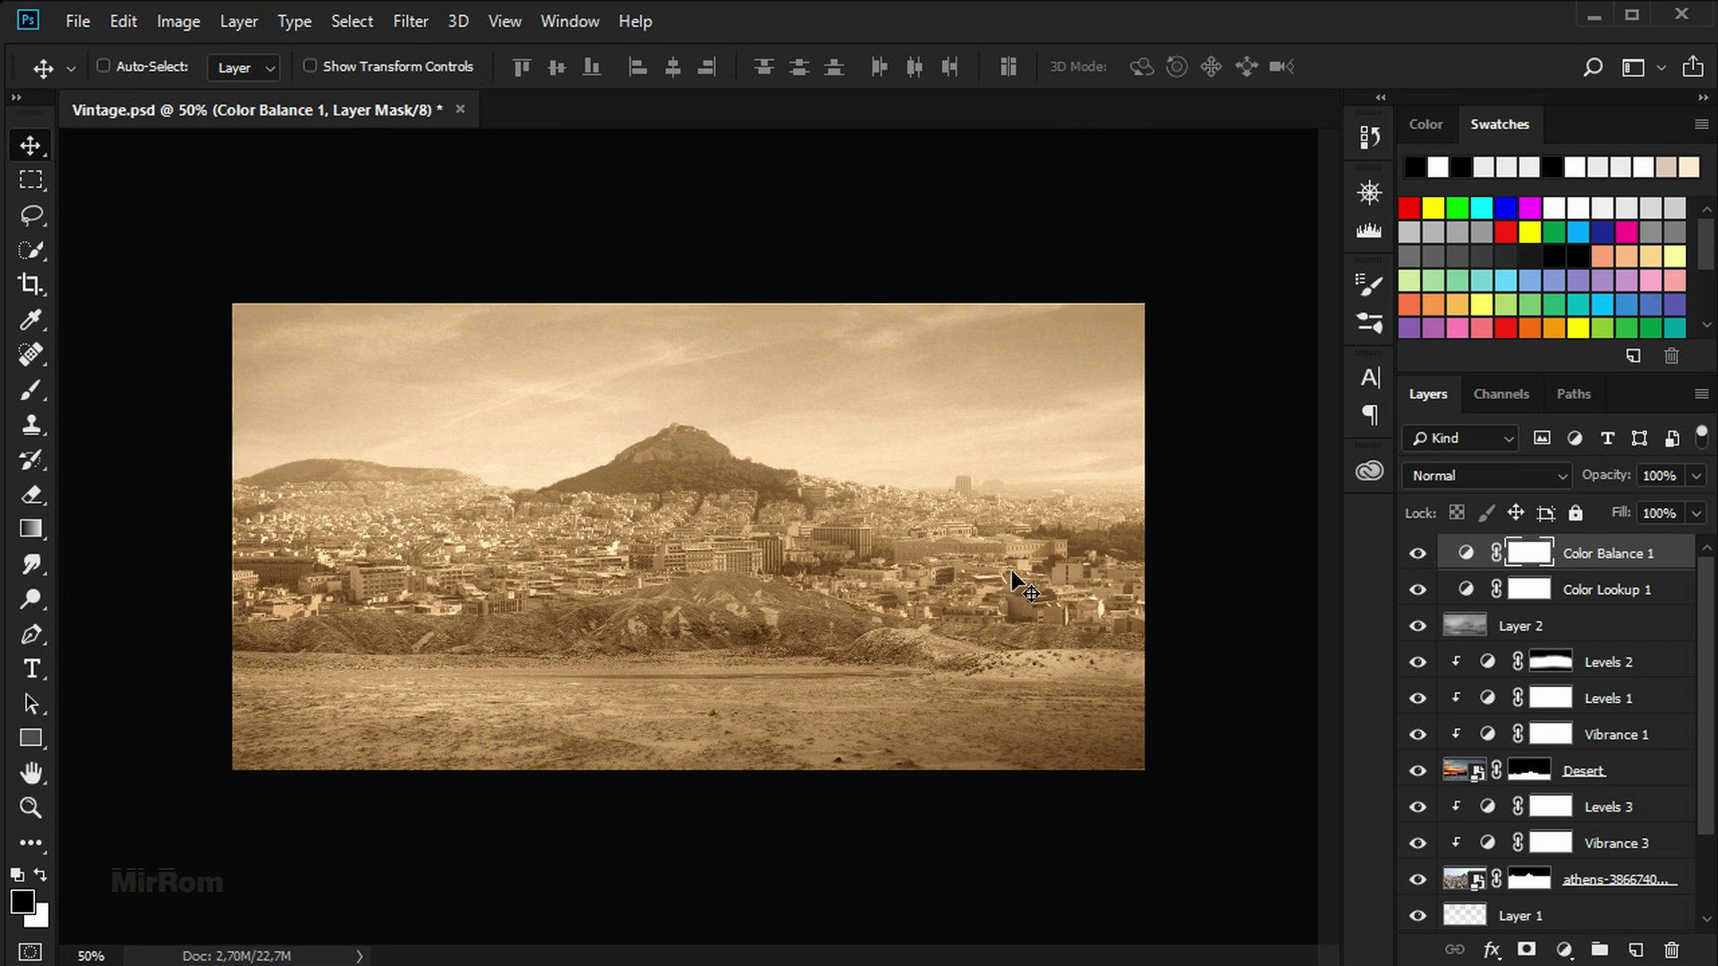
Place opel-2957054_1920 embedded, scale it to about 30% and nudge it onto the desert road
{"action": "left_click", "coordinate": [78, 21]}
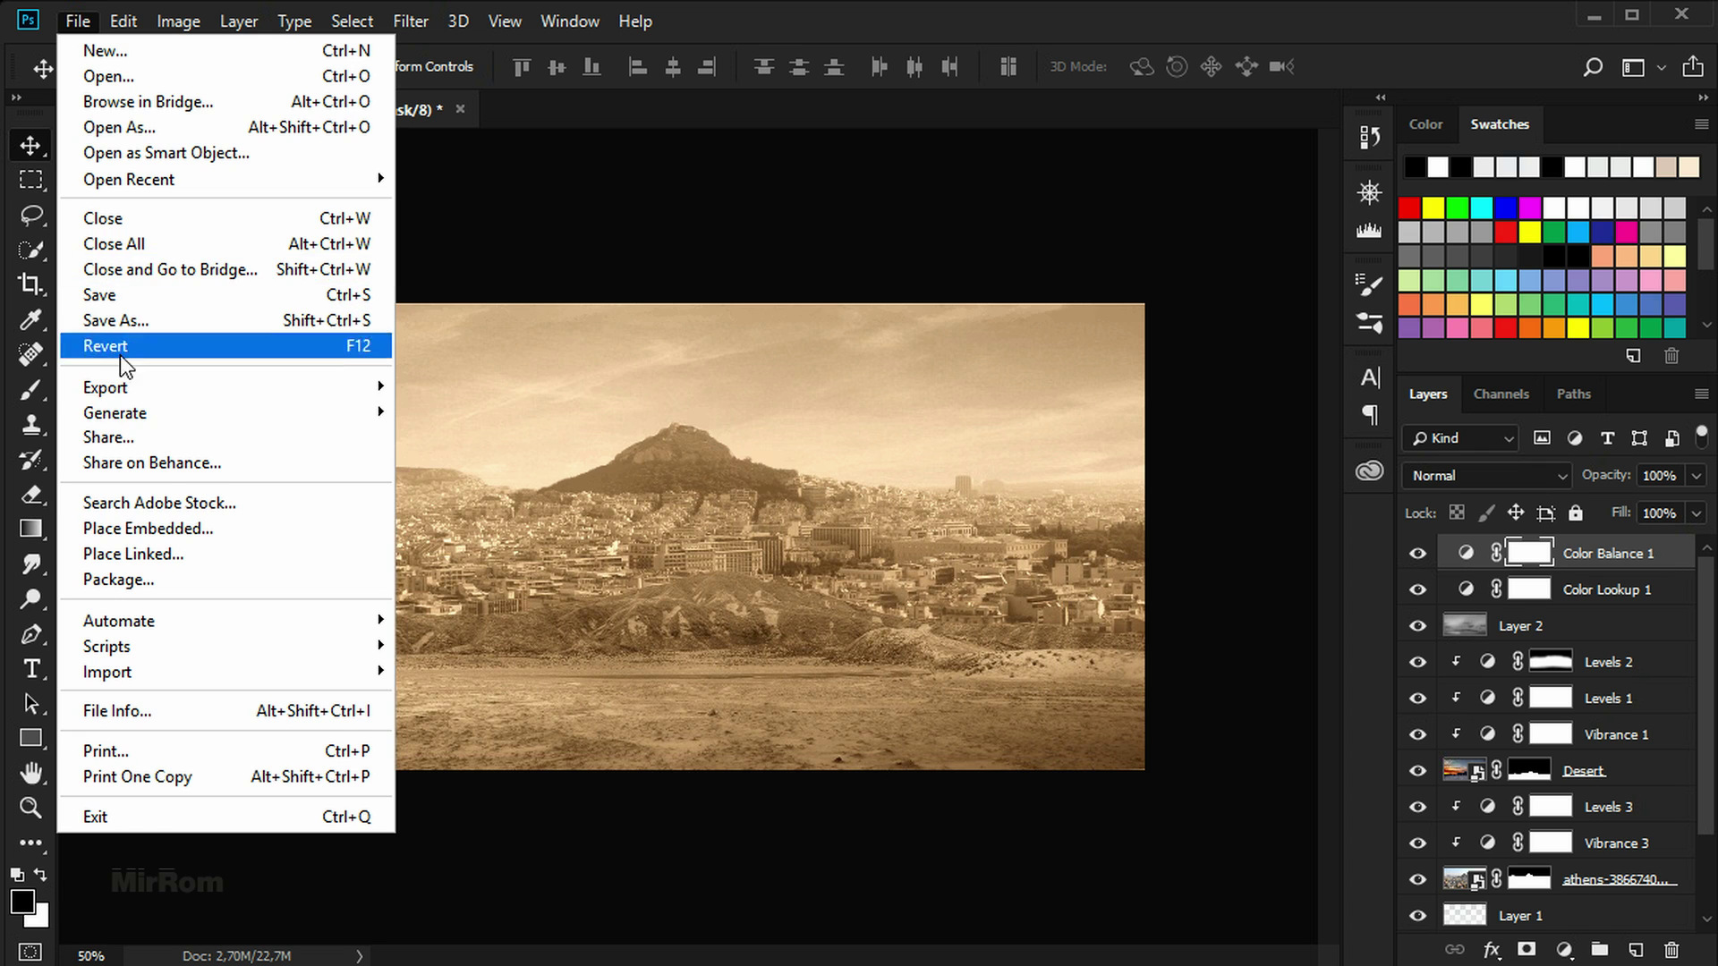
{"action": "left_click", "coordinate": [265, 533]}
{"action": "double_click", "coordinate": [886, 278]}
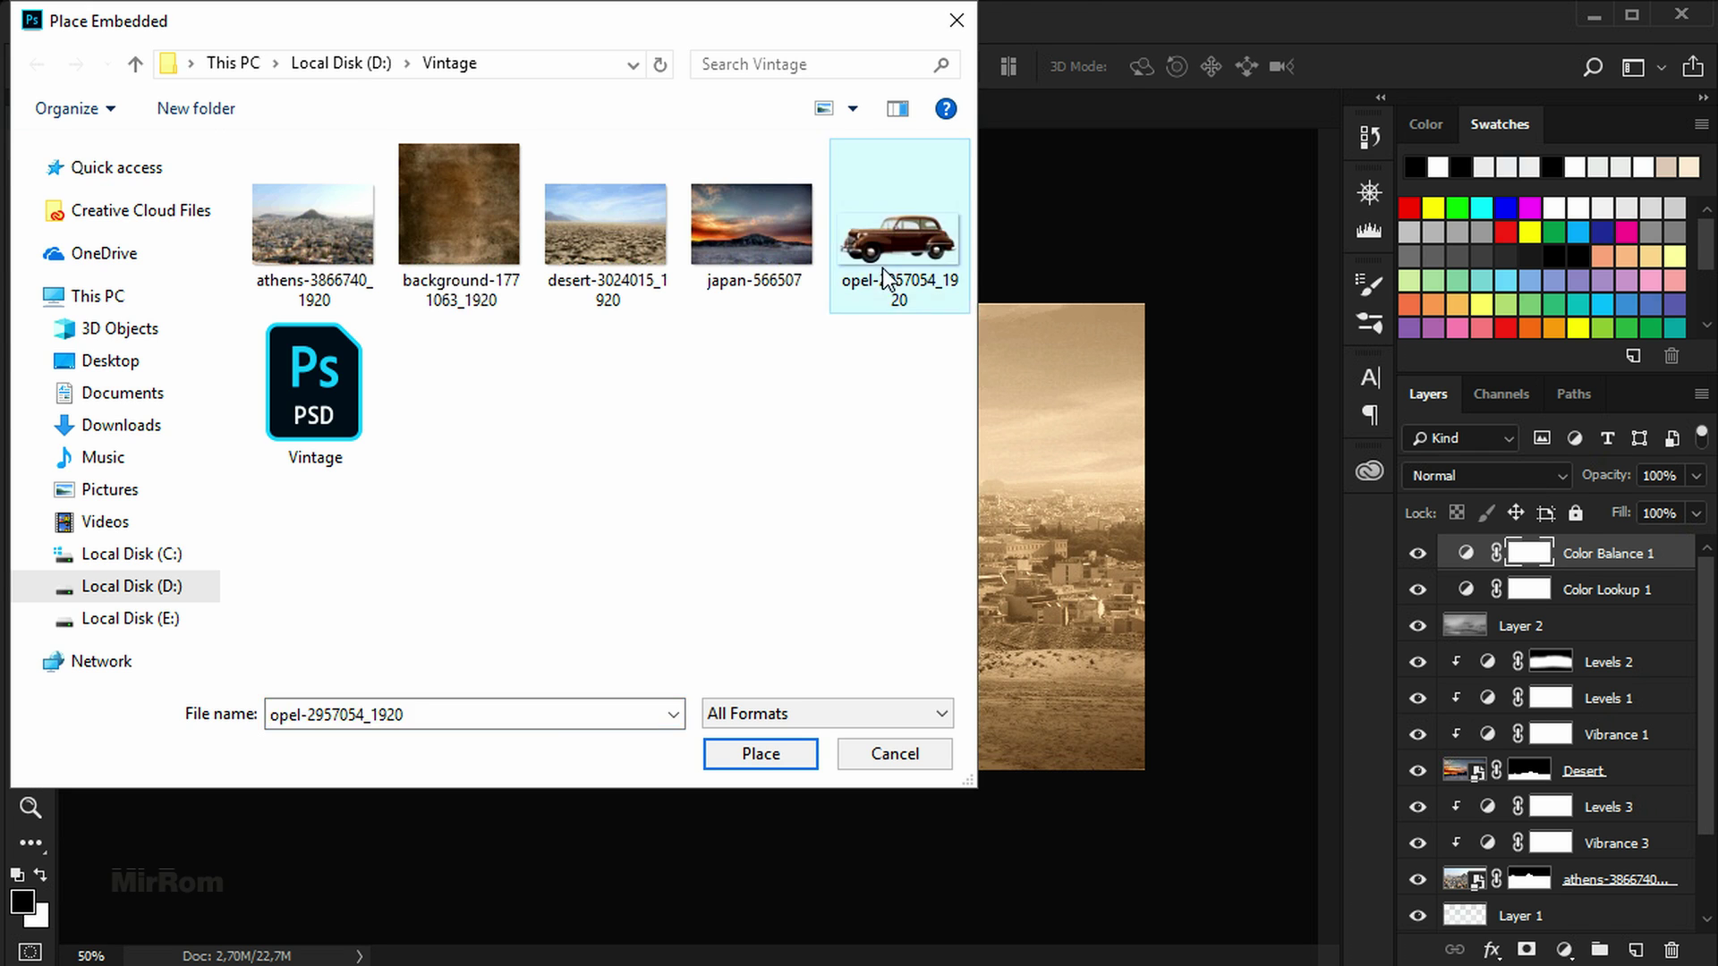
{"action": "left_click_drag", "start_coordinate": [235, 342], "coordinate": [530, 469]}
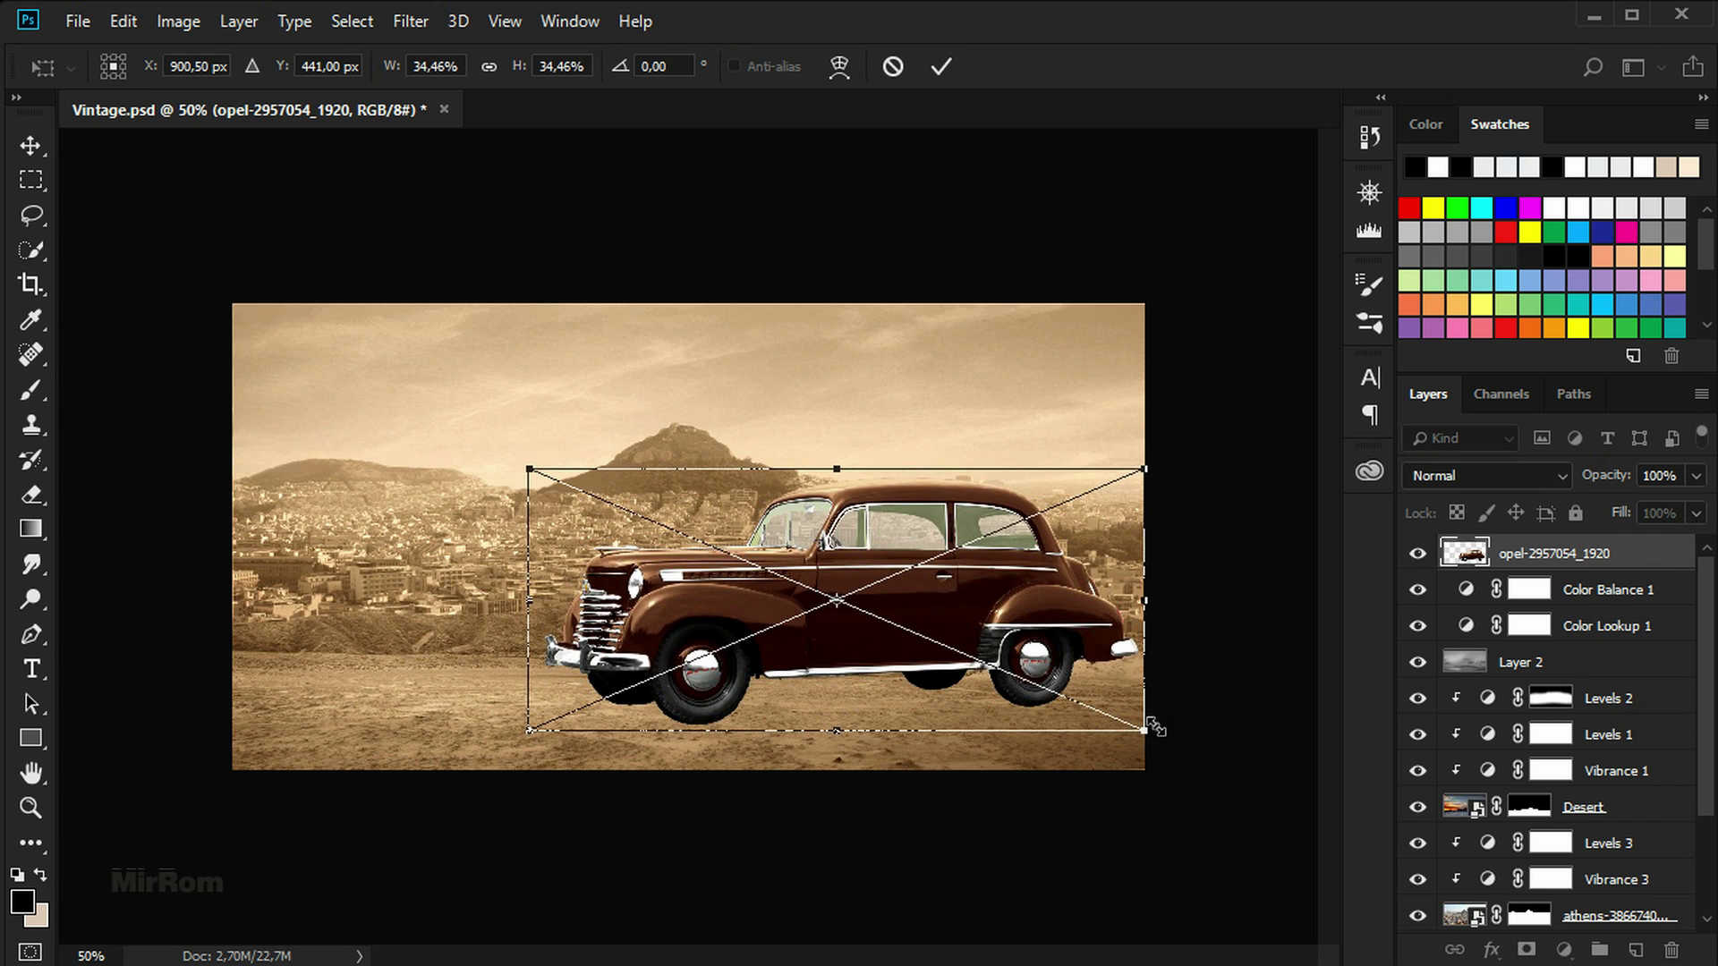
{"action": "left_click_drag", "start_coordinate": [1144, 469], "coordinate": [1072, 494]}
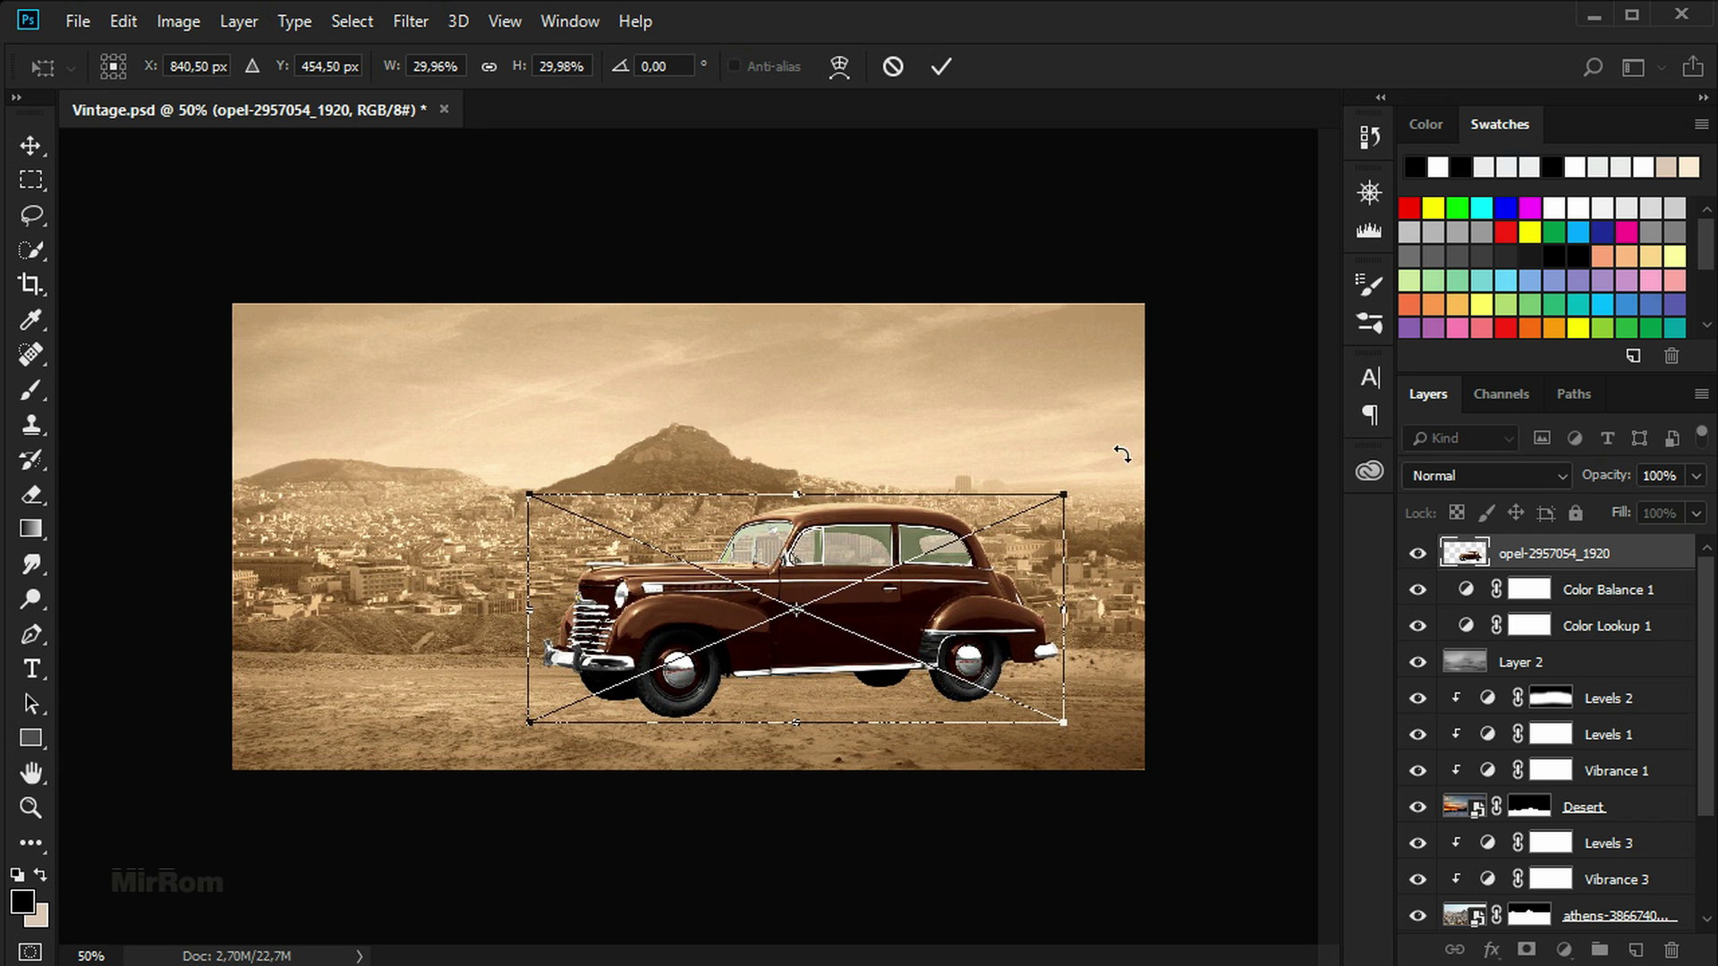
{"action": "key", "text": "Return"}
{"action": "key", "text": "shift+Right"}
{"action": "key", "text": "shift+Right"}
{"action": "key", "text": "shift+Right"}
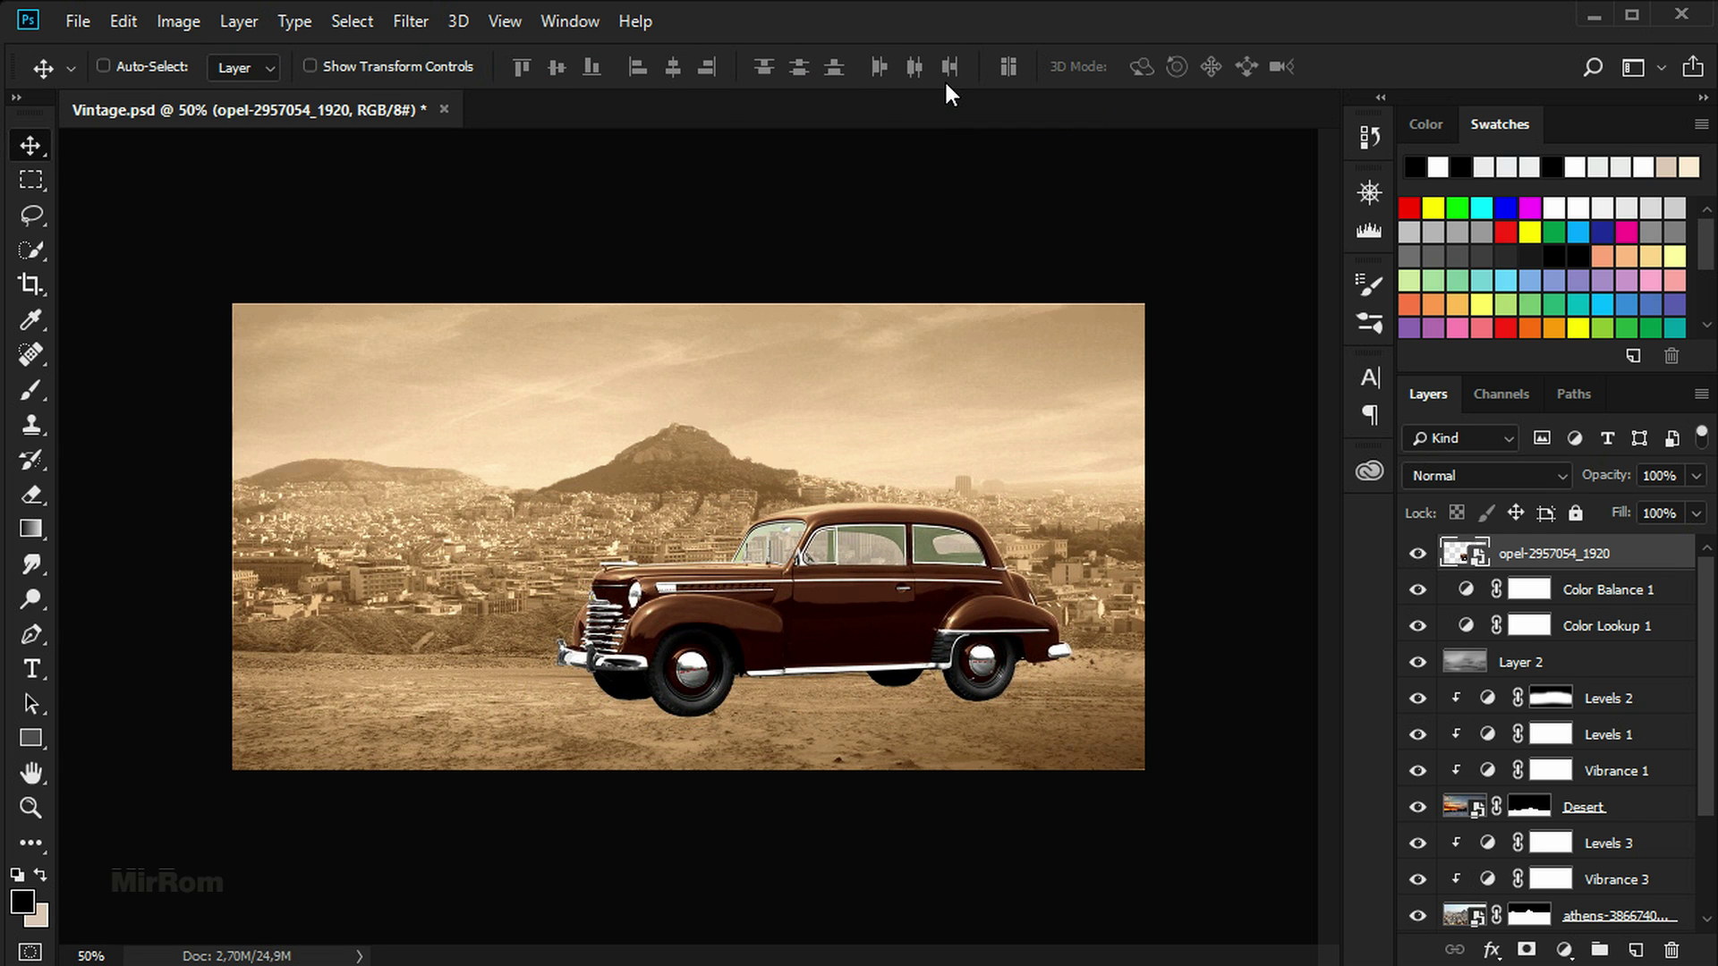
{"action": "key", "text": "shift+Down"}
{"action": "key", "text": "shift+Down"}
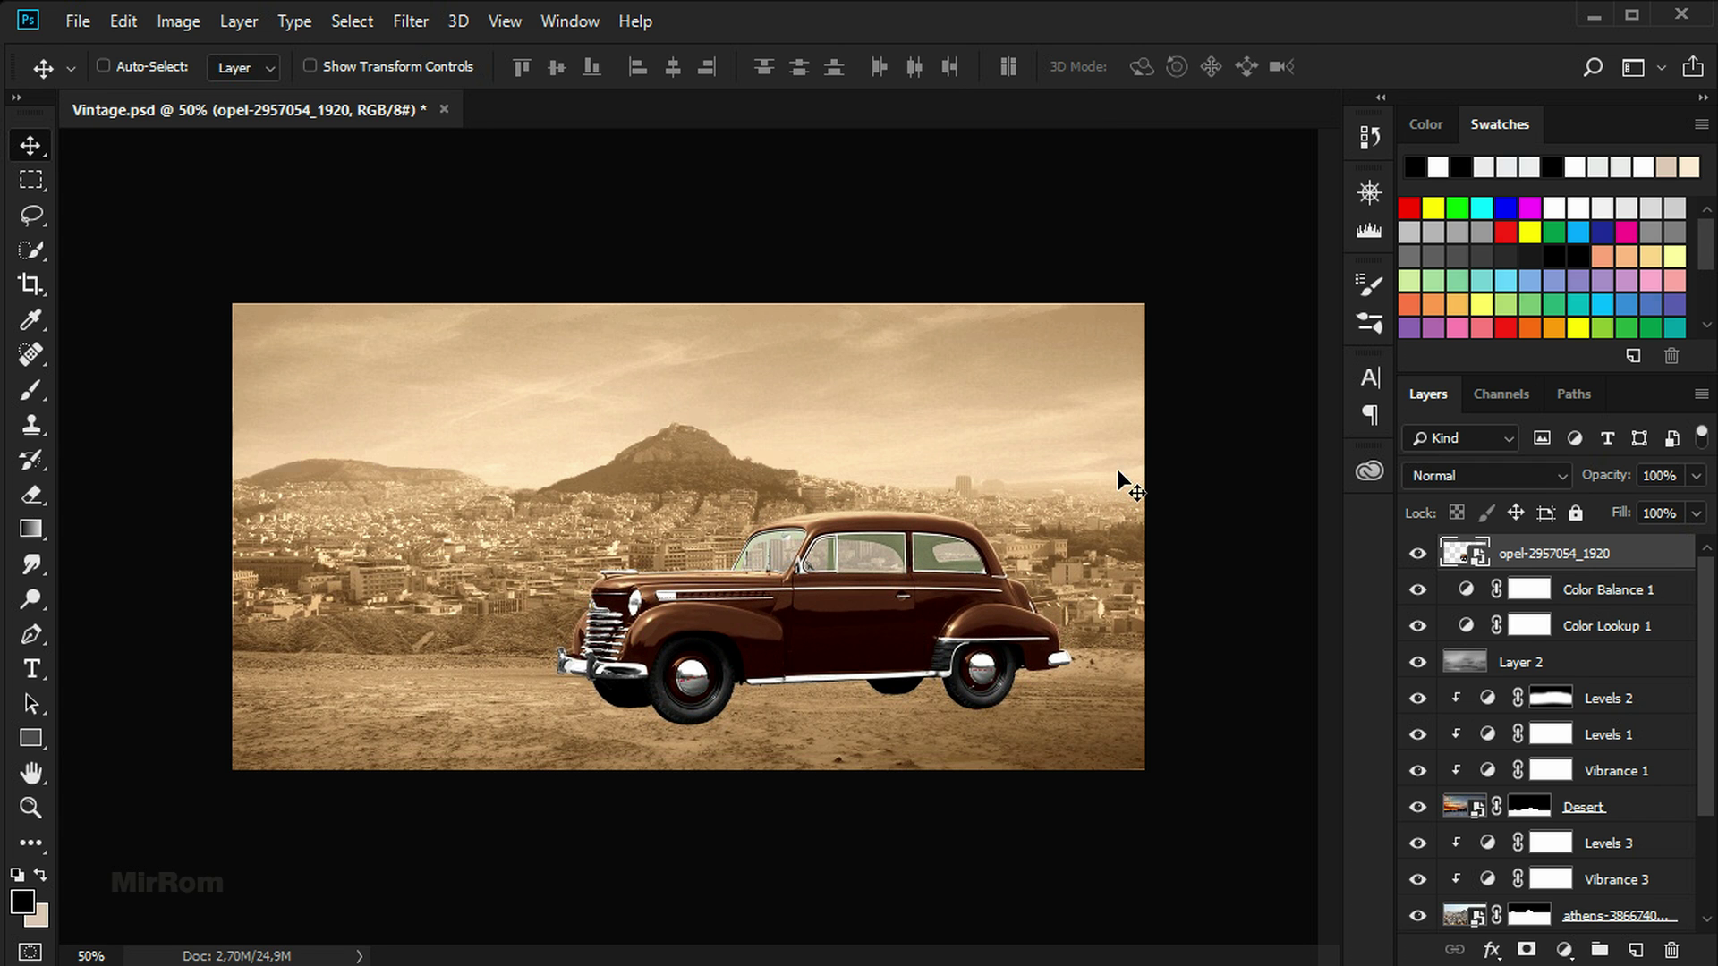
{"action": "key", "text": "ctrl+plus"}
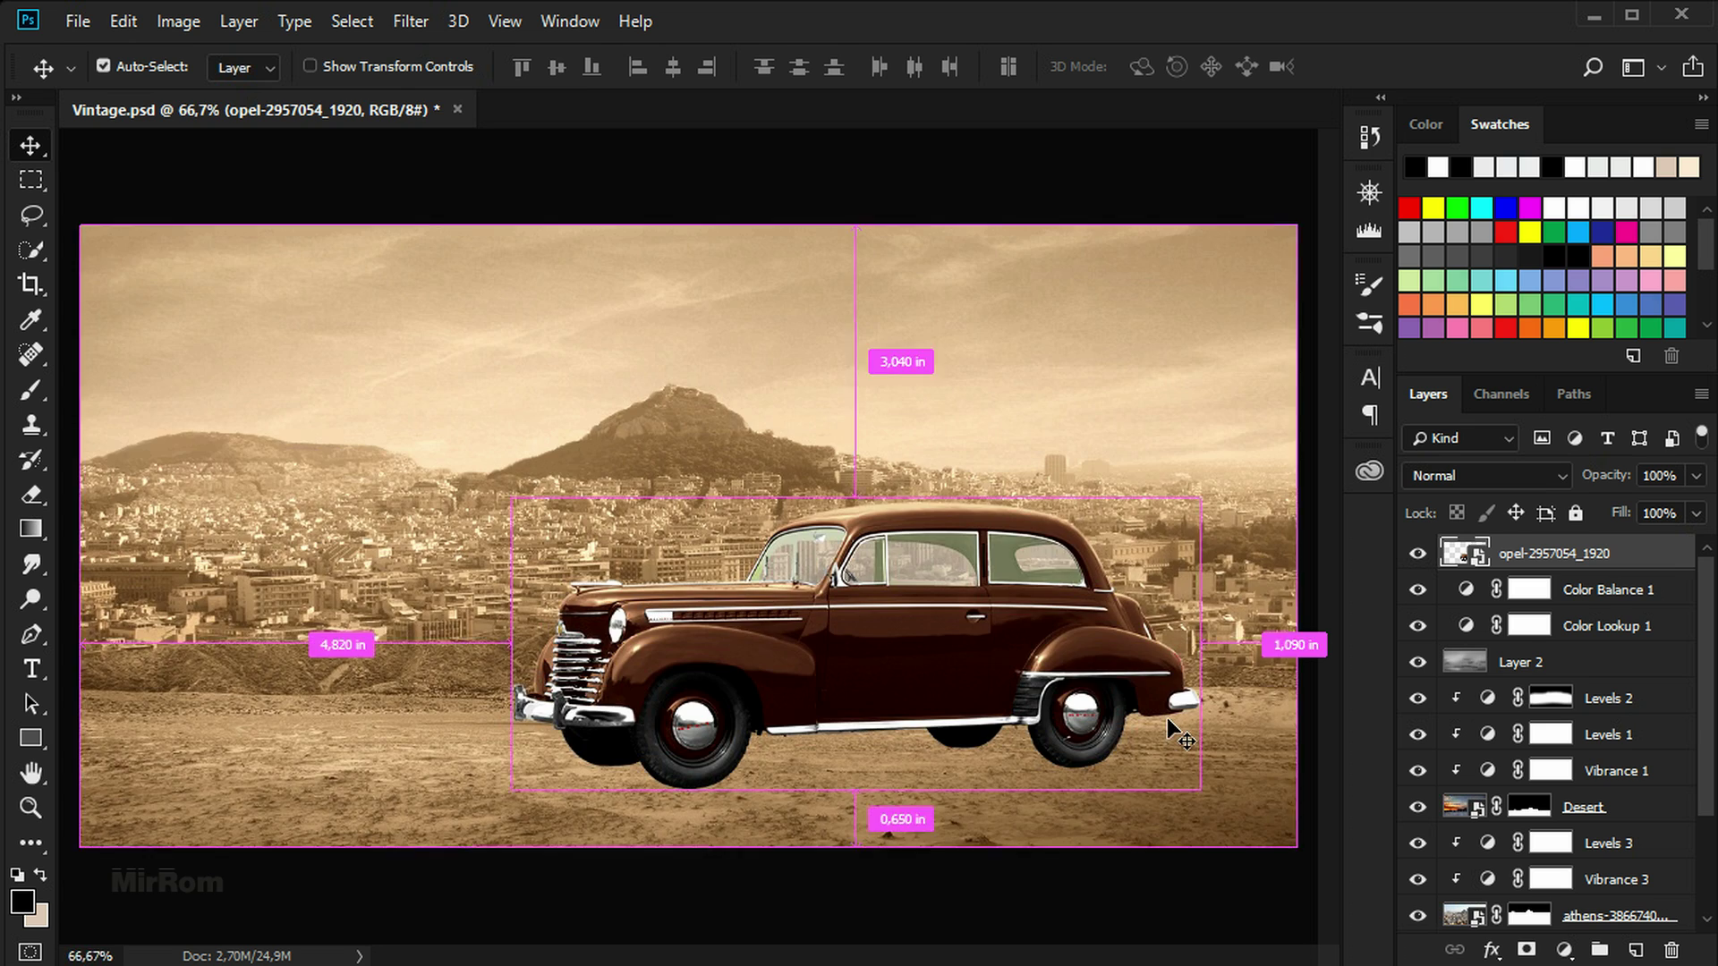
{"action": "key", "text": "ctrl+minus"}
{"action": "key", "text": "ctrl+minus"}
Add an empty shadow layer and set a 300 px brush at 100% opacity and 90% flow
{"action": "left_click", "coordinate": [1590, 599]}
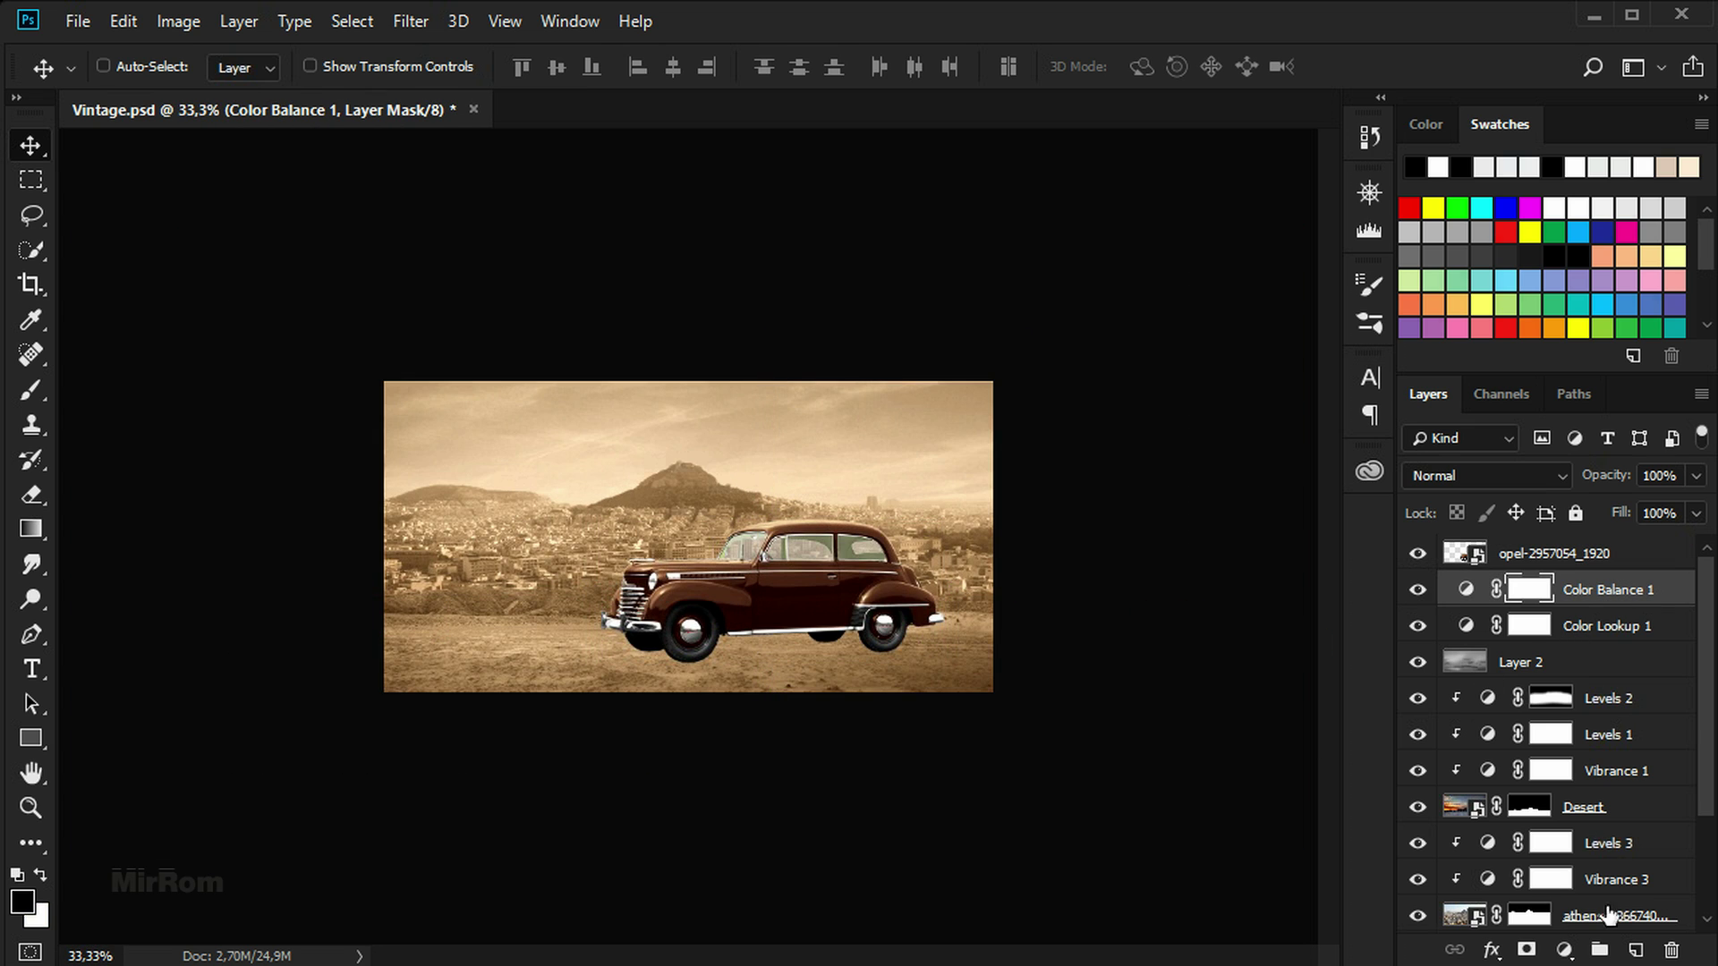
{"action": "left_click", "coordinate": [1635, 950]}
{"action": "key", "text": "b"}
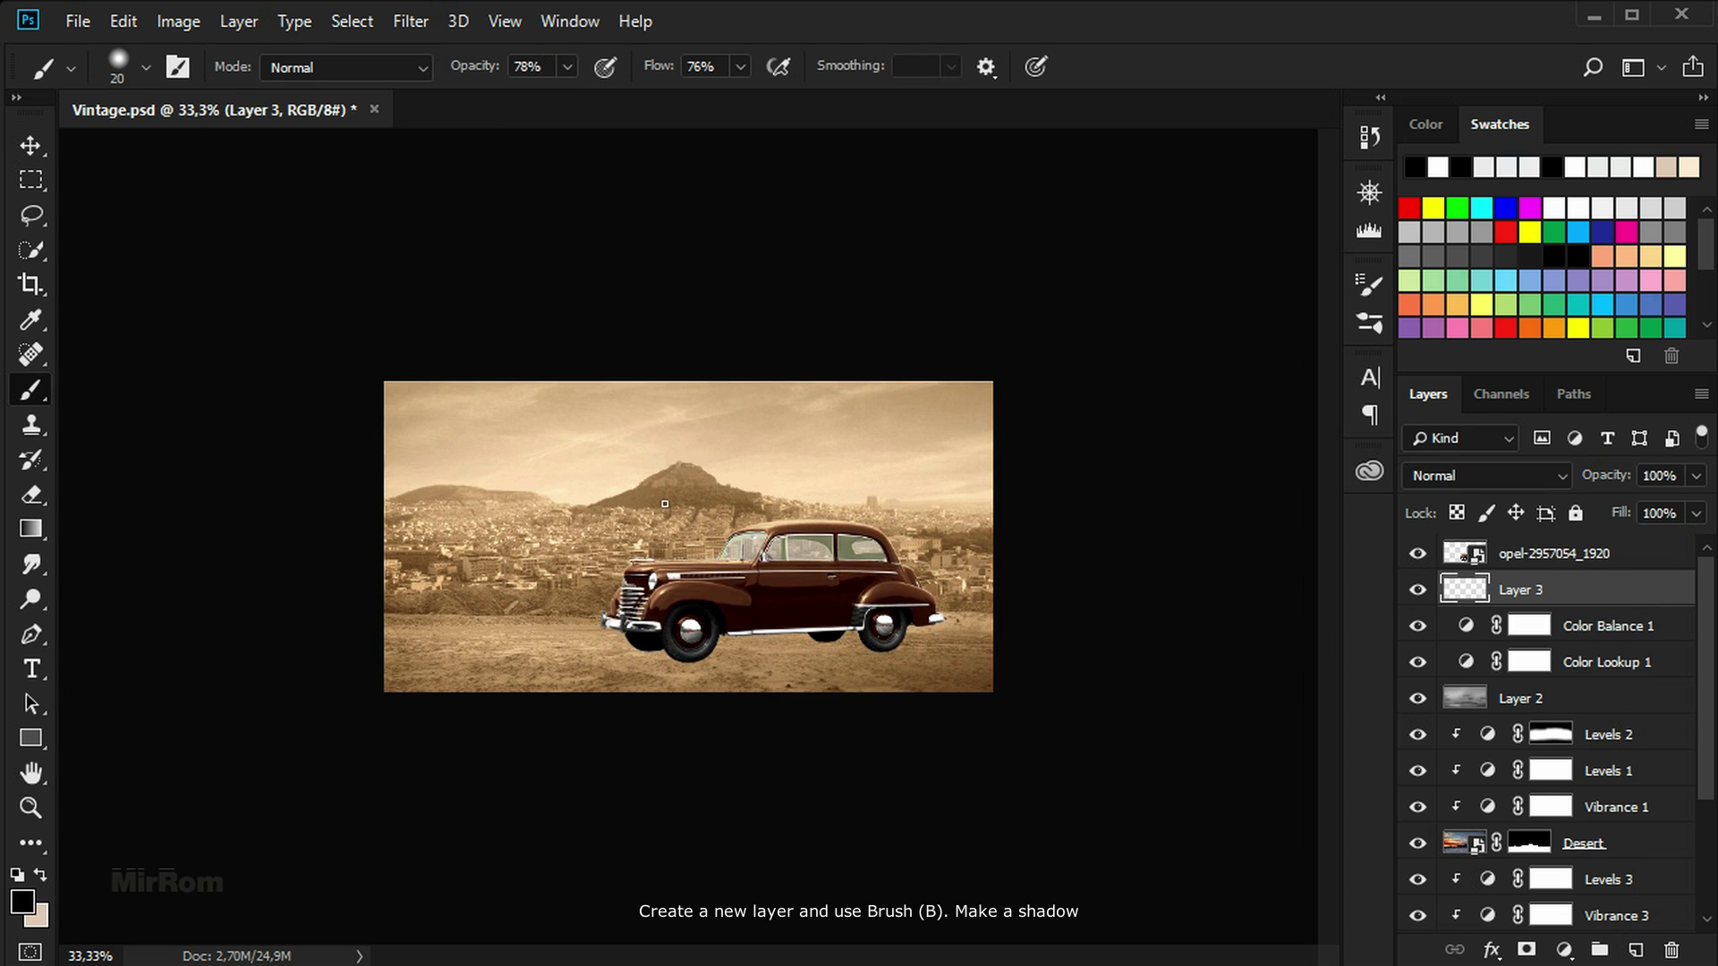
{"action": "key", "text": "bracketright"}
{"action": "key", "text": "bracketright"}
{"action": "key", "text": "bracketright"}
{"action": "left_click", "coordinate": [567, 68]}
{"action": "left_click", "coordinate": [740, 67]}
{"action": "left_click_drag", "start_coordinate": [739, 95], "coordinate": [759, 95]}
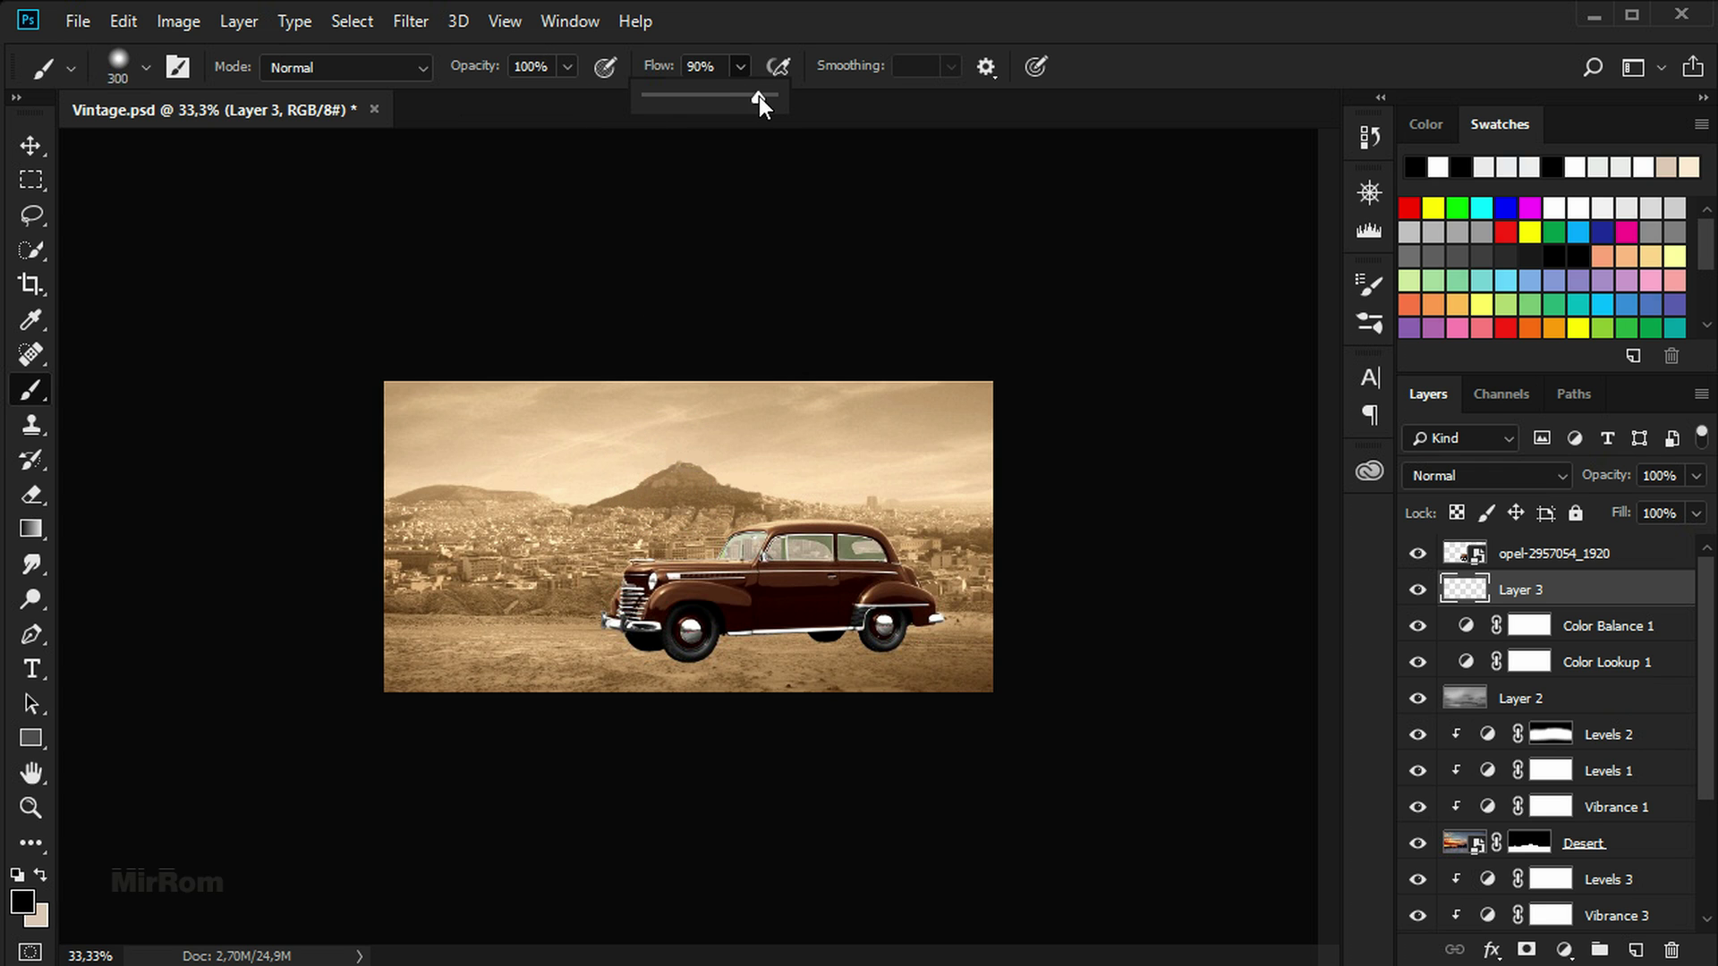
Paint a soft dark blob left of the car with a 500 px brush at 100% flow
{"action": "left_click_drag", "start_coordinate": [602, 598], "coordinate": [651, 586]}
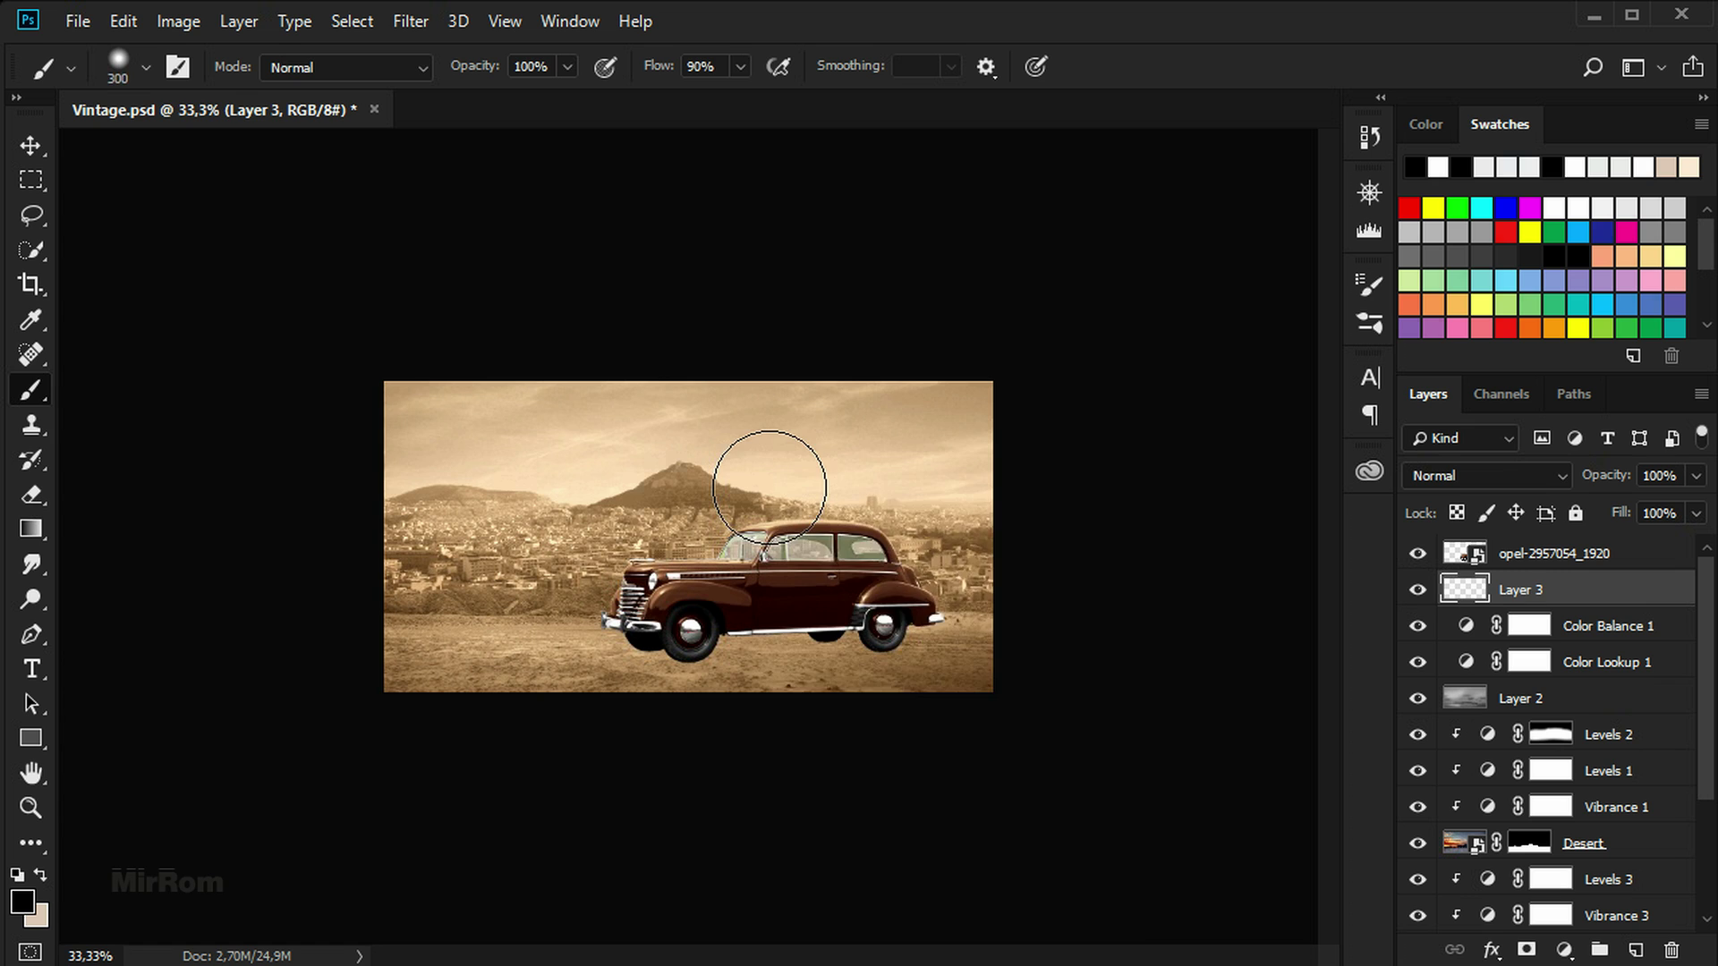
{"action": "right_click", "coordinate": [780, 486]}
{"action": "left_click", "coordinate": [666, 510]}
{"action": "key", "text": "ctrl+z"}
{"action": "left_click", "coordinate": [740, 67]}
{"action": "left_click_drag", "start_coordinate": [735, 95], "coordinate": [762, 96]}
{"action": "left_click", "coordinate": [626, 492]}
{"action": "key", "text": "ctrl+z"}
{"action": "key", "text": "bracketright"}
{"action": "key", "text": "bracketright"}
{"action": "left_click", "coordinate": [689, 536]}
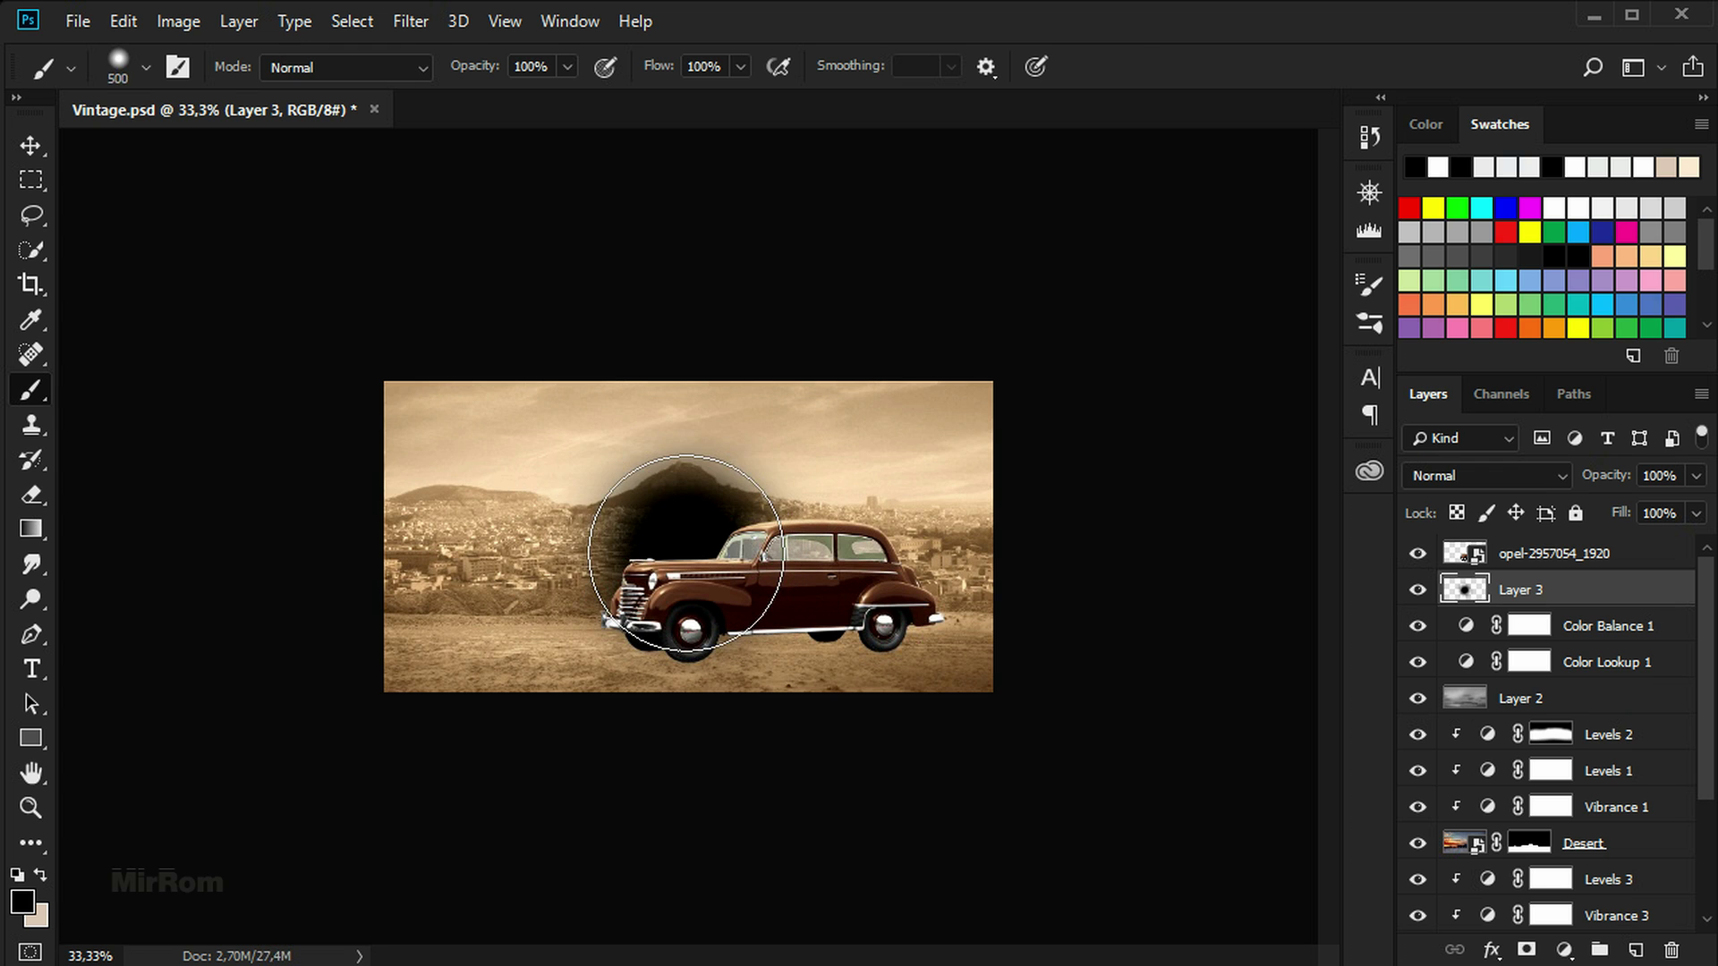
Free-transform the blob into a flat, slightly tilted shadow band under the car
{"action": "key", "text": "v"}
{"action": "key", "text": "ctrl+t"}
{"action": "left_click_drag", "start_coordinate": [686, 410], "coordinate": [686, 591]}
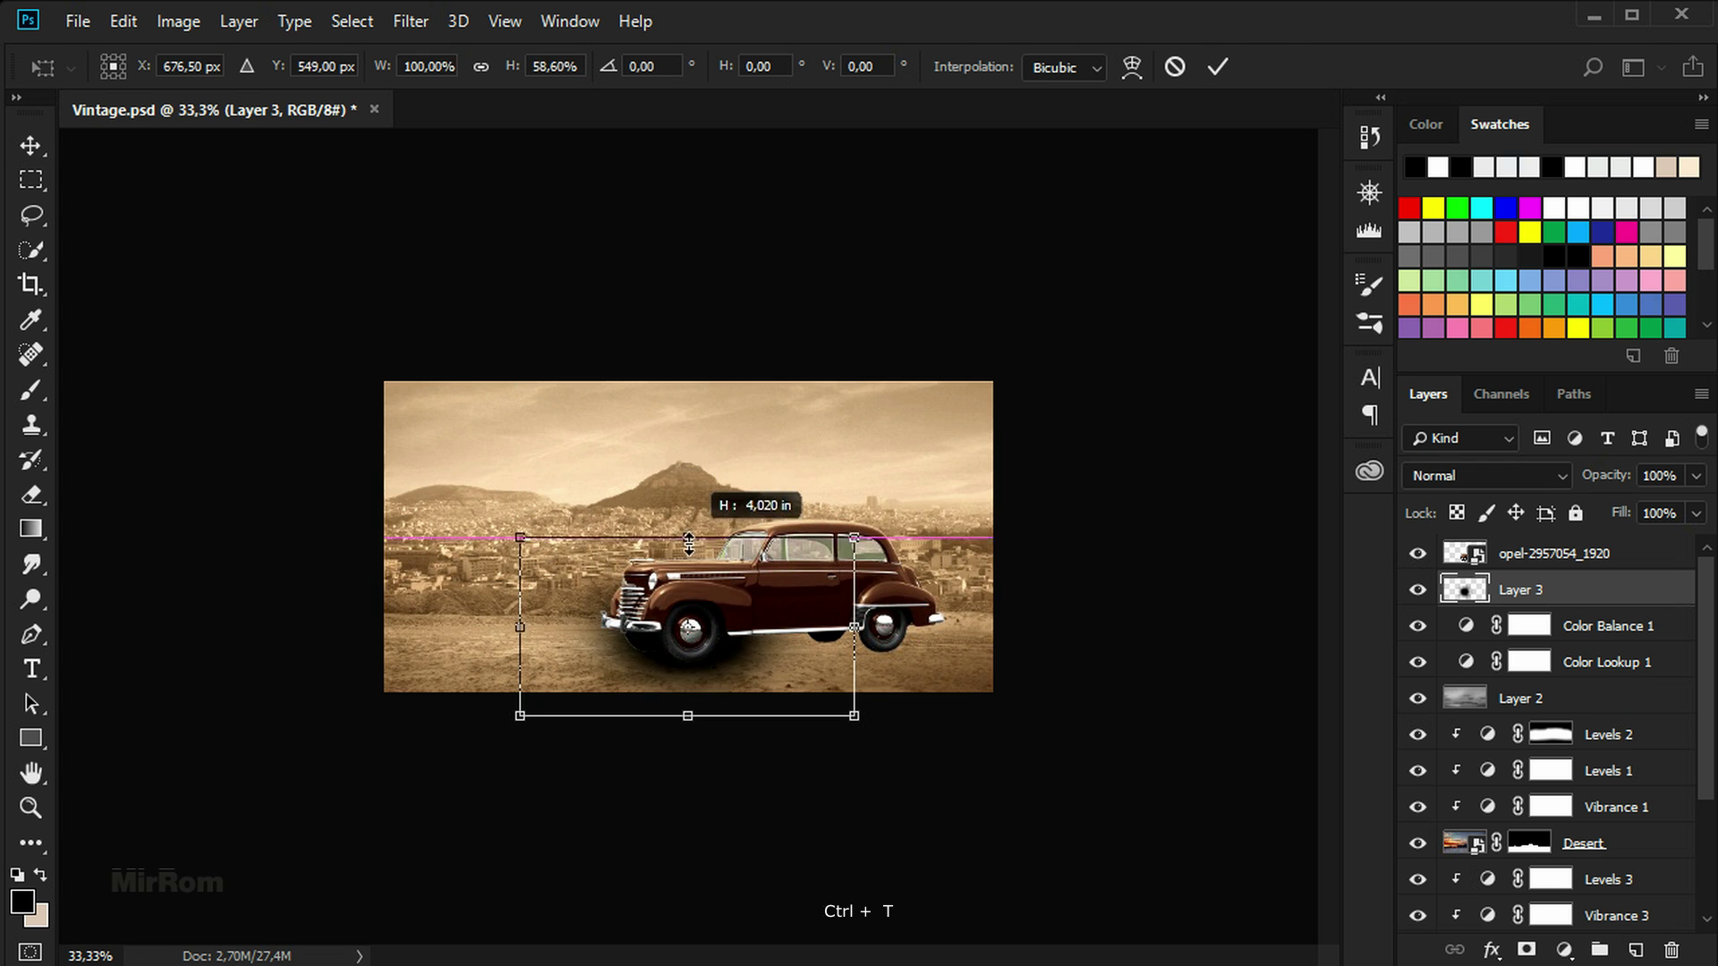
{"action": "left_click_drag", "start_coordinate": [854, 653], "coordinate": [1065, 651]}
{"action": "left_click_drag", "start_coordinate": [520, 654], "coordinate": [288, 655]}
{"action": "left_click_drag", "start_coordinate": [682, 625], "coordinate": [780, 625]}
{"action": "left_click_drag", "start_coordinate": [1164, 654], "coordinate": [1199, 654]}
{"action": "left_click_drag", "start_coordinate": [1028, 656], "coordinate": [1019, 654]}
{"action": "left_click_drag", "start_coordinate": [784, 716], "coordinate": [788, 693]}
{"action": "left_click_drag", "start_coordinate": [1237, 645], "coordinate": [1238, 624]}
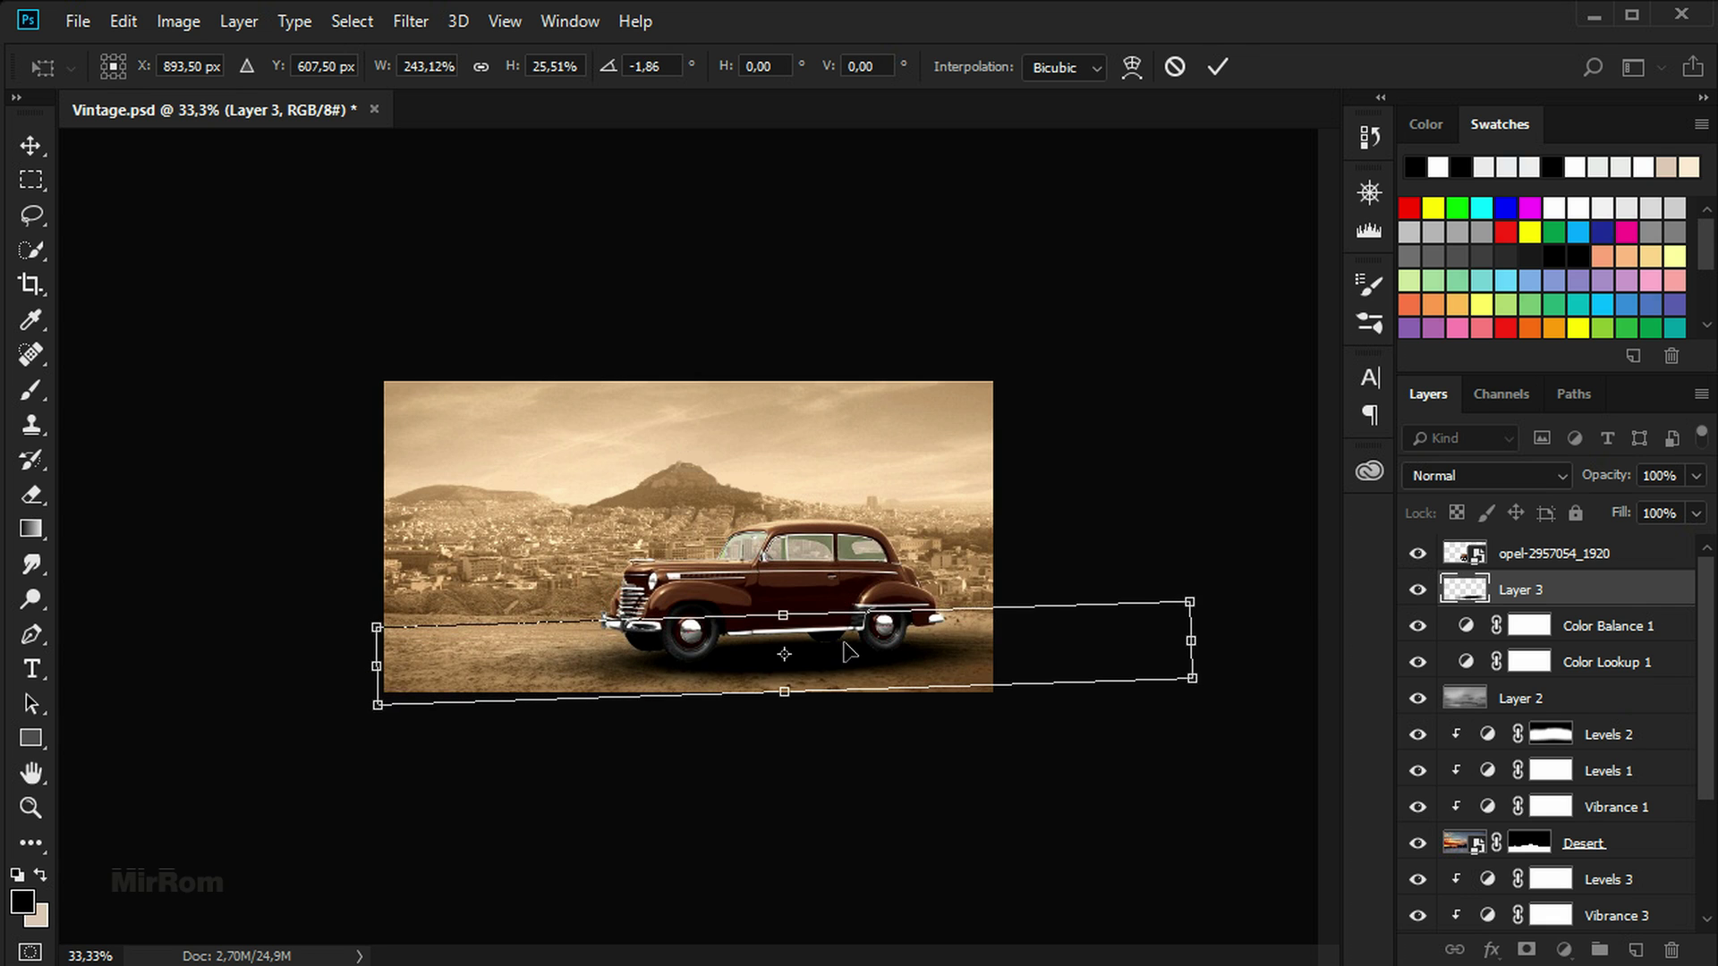
{"action": "left_click_drag", "start_coordinate": [850, 652], "coordinate": [837, 654]}
{"action": "key", "text": "Return"}
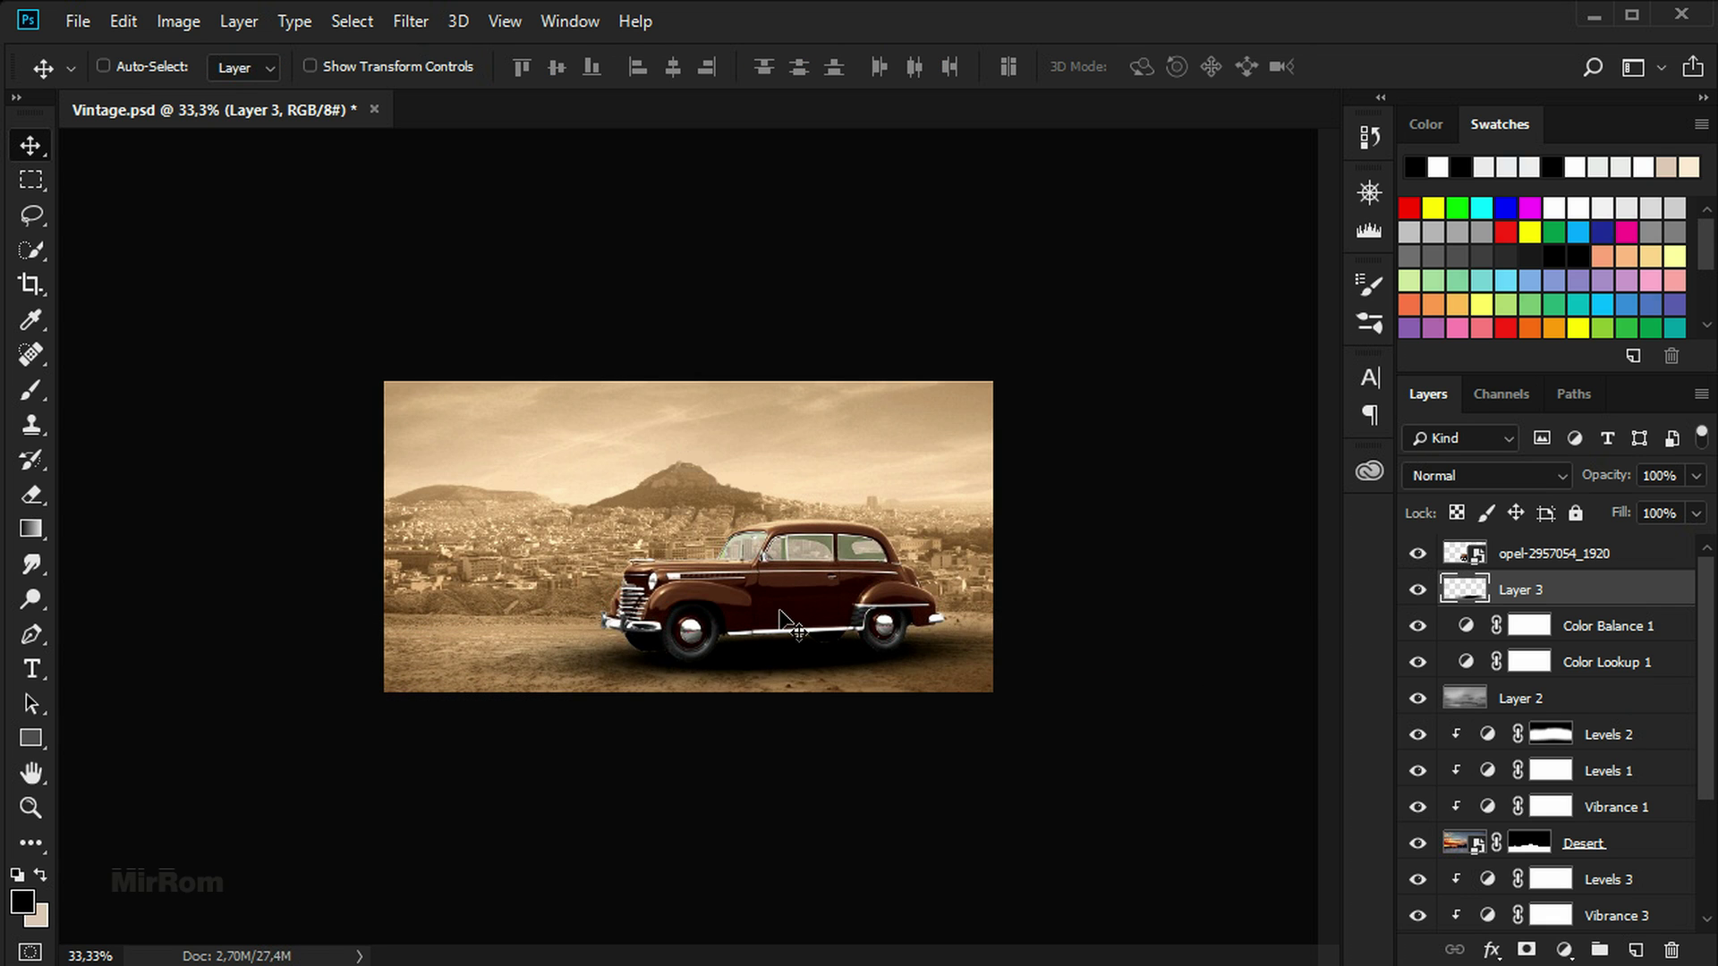
Lower Layer 3's opacity to 76% and add a layer mask to it
{"action": "key", "text": "ctrl+plus"}
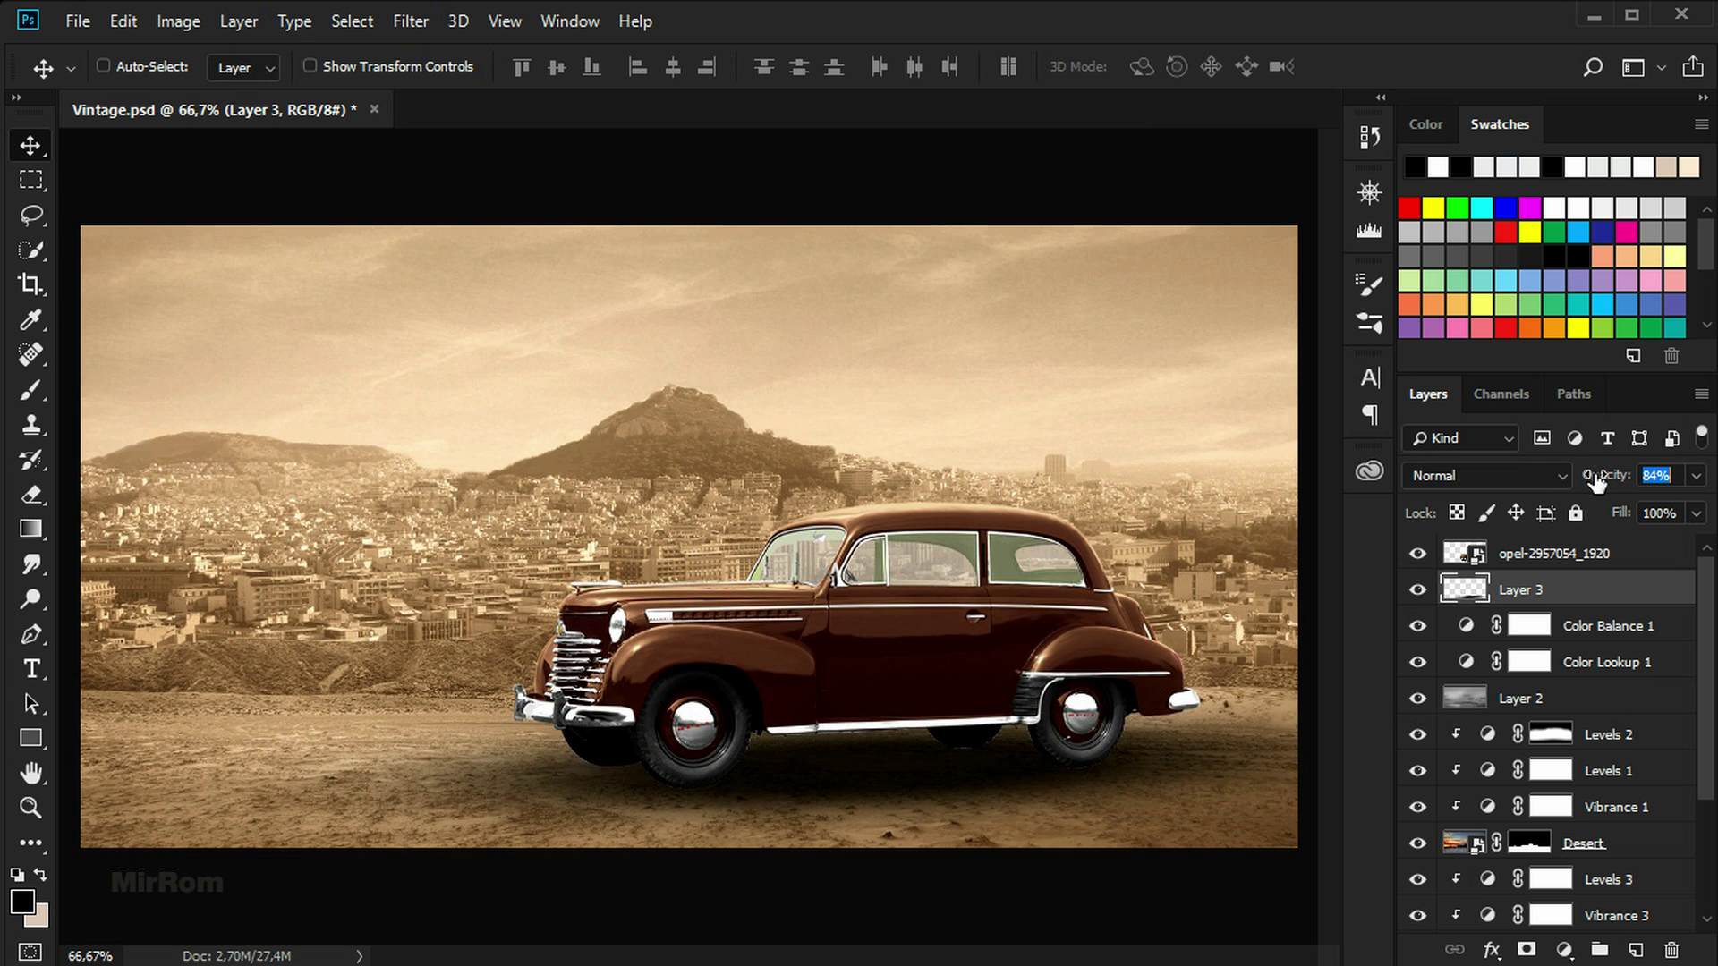
{"action": "key", "text": "Return"}
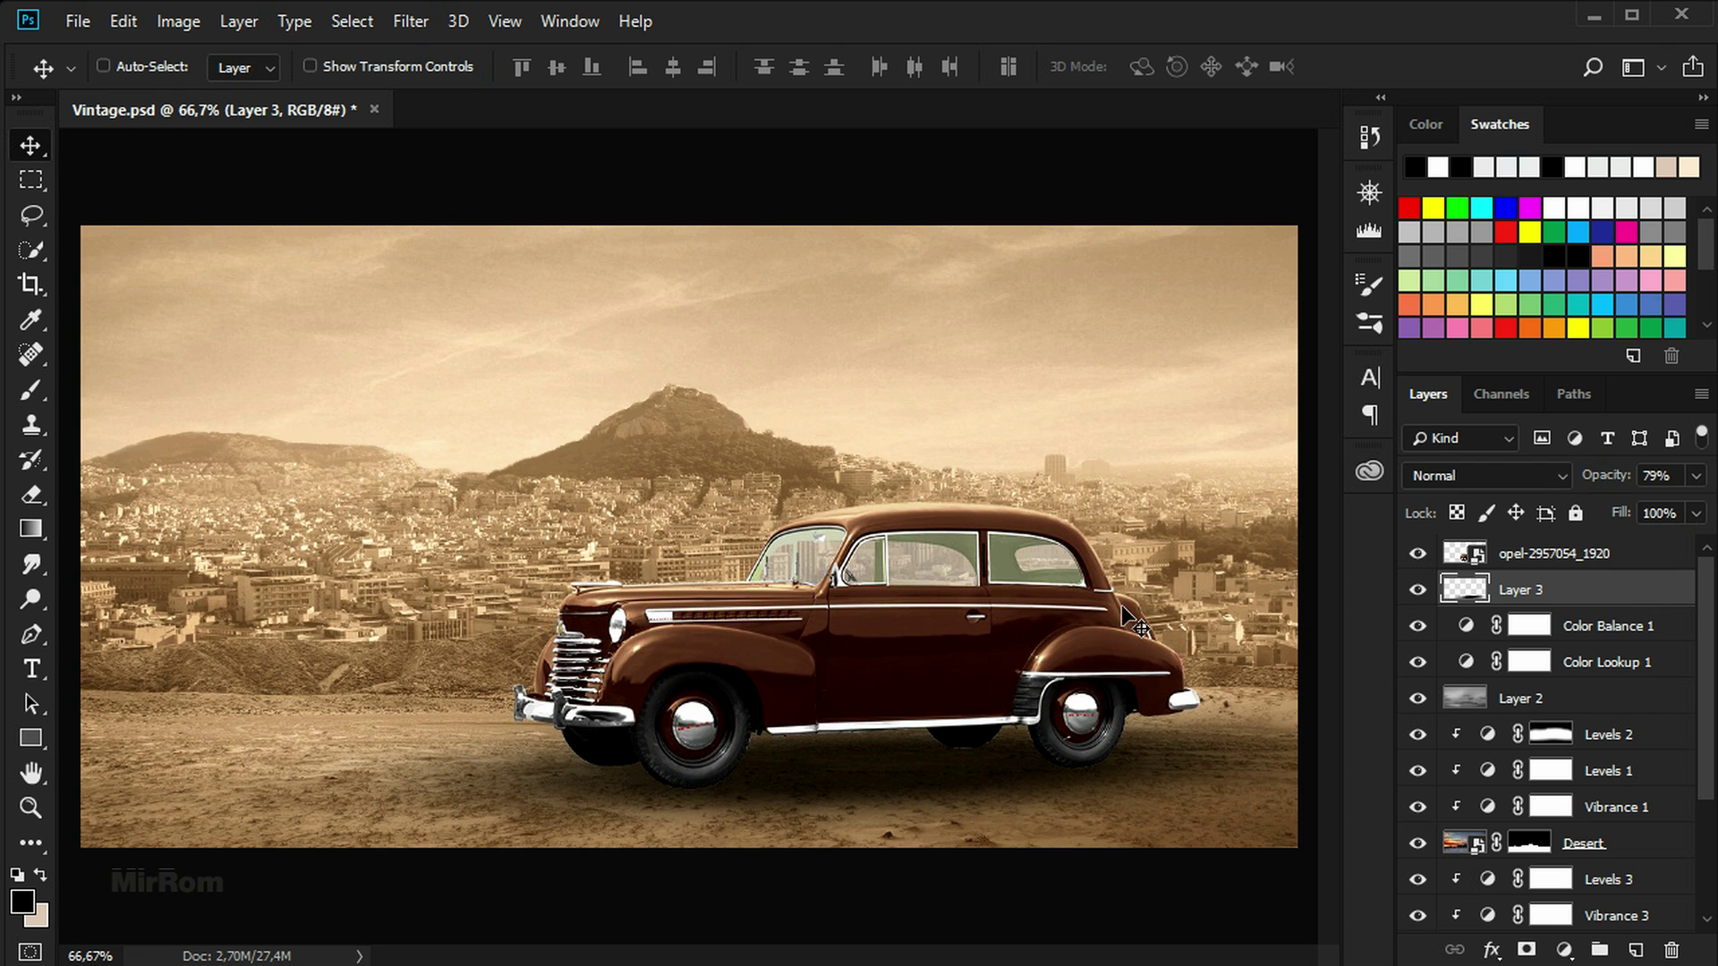
{"action": "left_click", "coordinate": [1527, 950]}
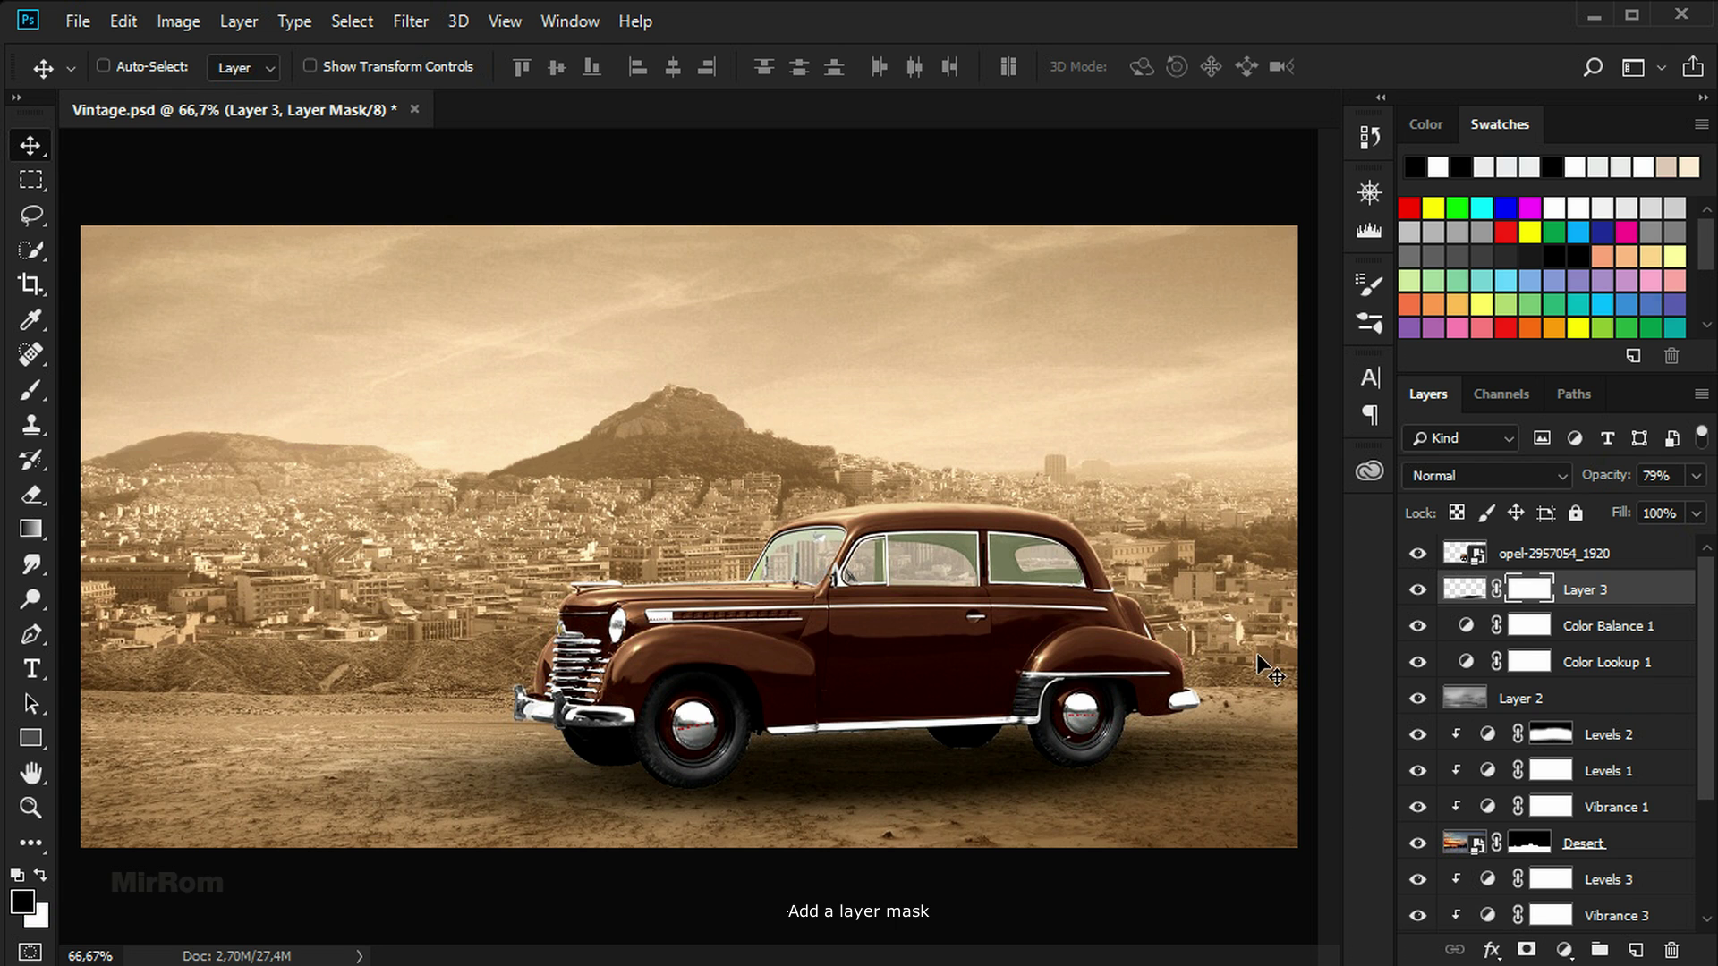
{"action": "key", "text": "b"}
Mask away the shadow along the lower door with a fully soft 90 px brush
{"action": "key", "text": "bracketleft"}
{"action": "key", "text": "bracketleft"}
{"action": "key", "text": "bracketleft"}
{"action": "key", "text": "bracketleft"}
{"action": "key", "text": "bracketleft"}
{"action": "key", "text": "bracketleft"}
{"action": "key", "text": "bracketleft"}
{"action": "right_click", "coordinate": [954, 694]}
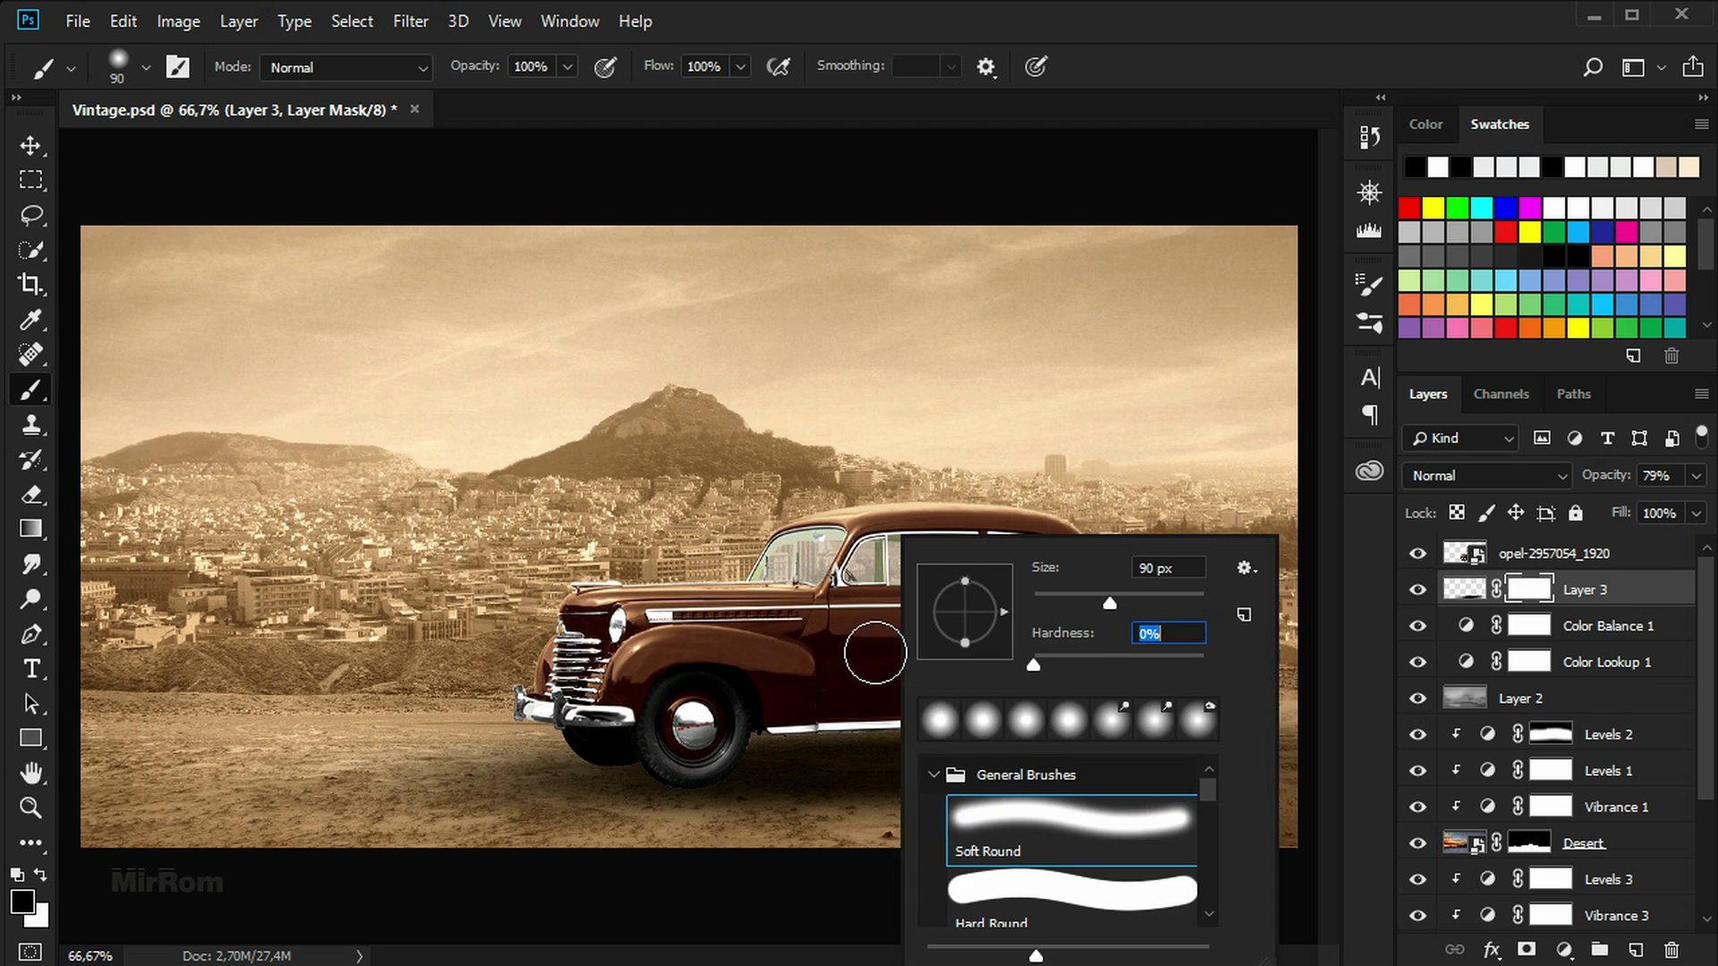
{"action": "key", "text": "Escape"}
{"action": "mouse_move", "coordinate": [864, 692]}
{"action": "left_mouse_down"}
{"action": "mouse_move", "coordinate": [740, 692]}
{"action": "mouse_move", "coordinate": [911, 687]}
{"action": "mouse_move", "coordinate": [741, 687]}
{"action": "left_mouse_up"}
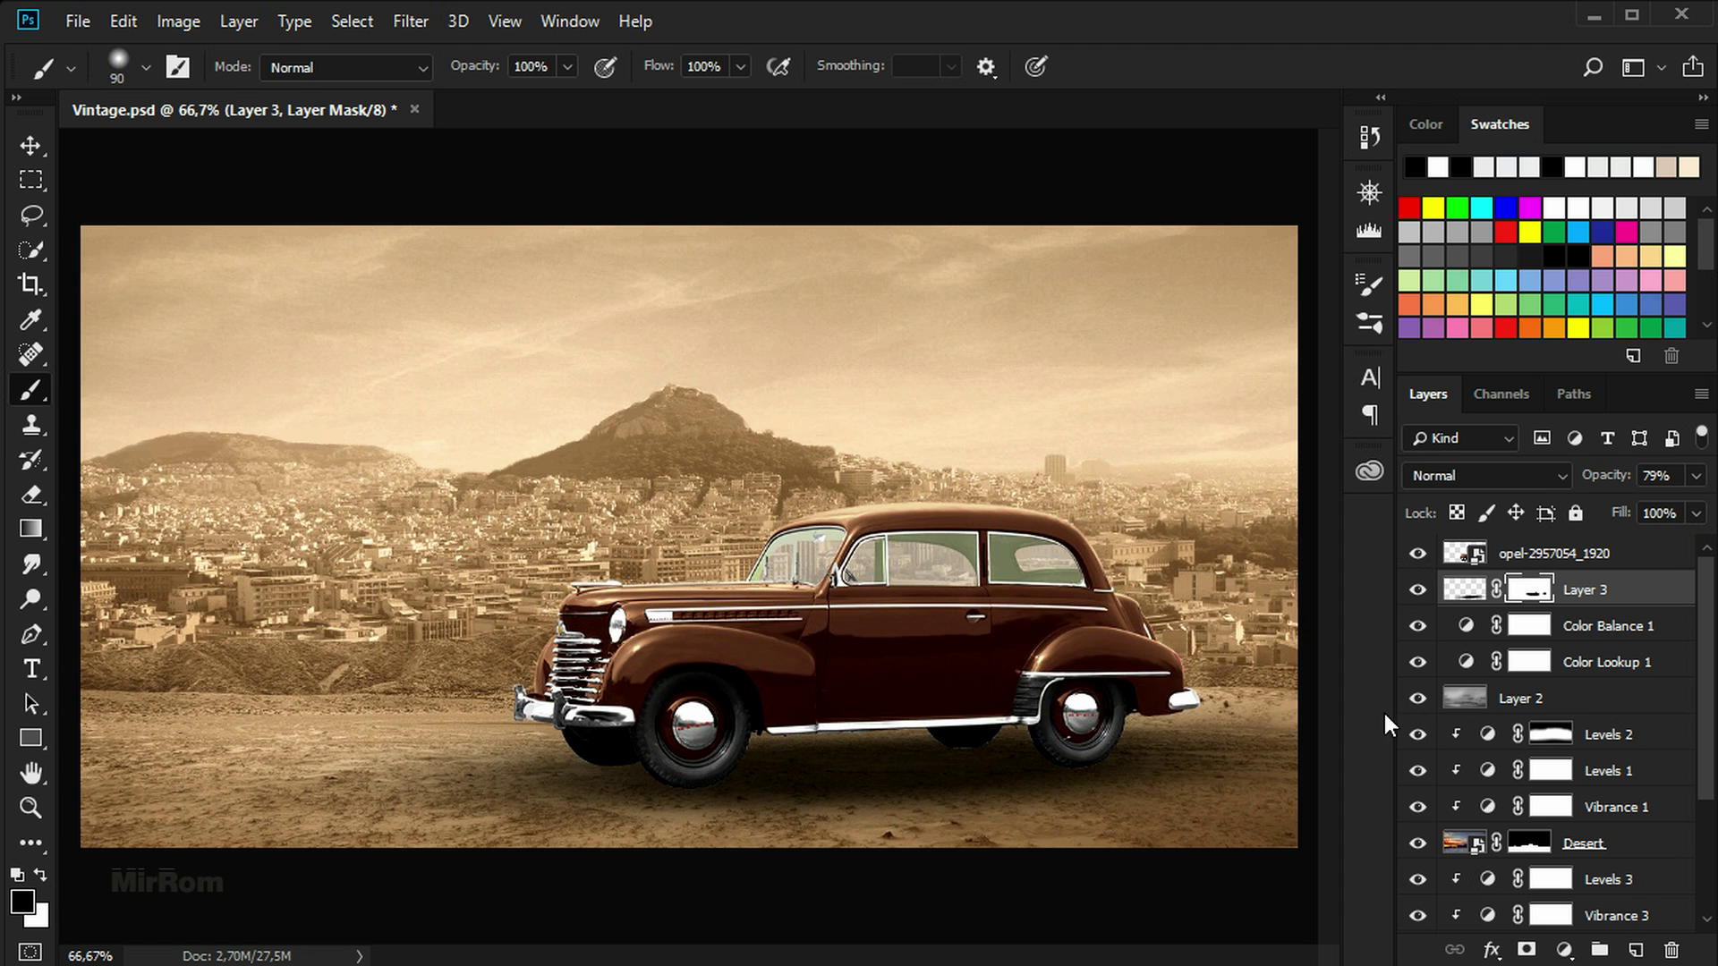
{"action": "key", "text": "v"}
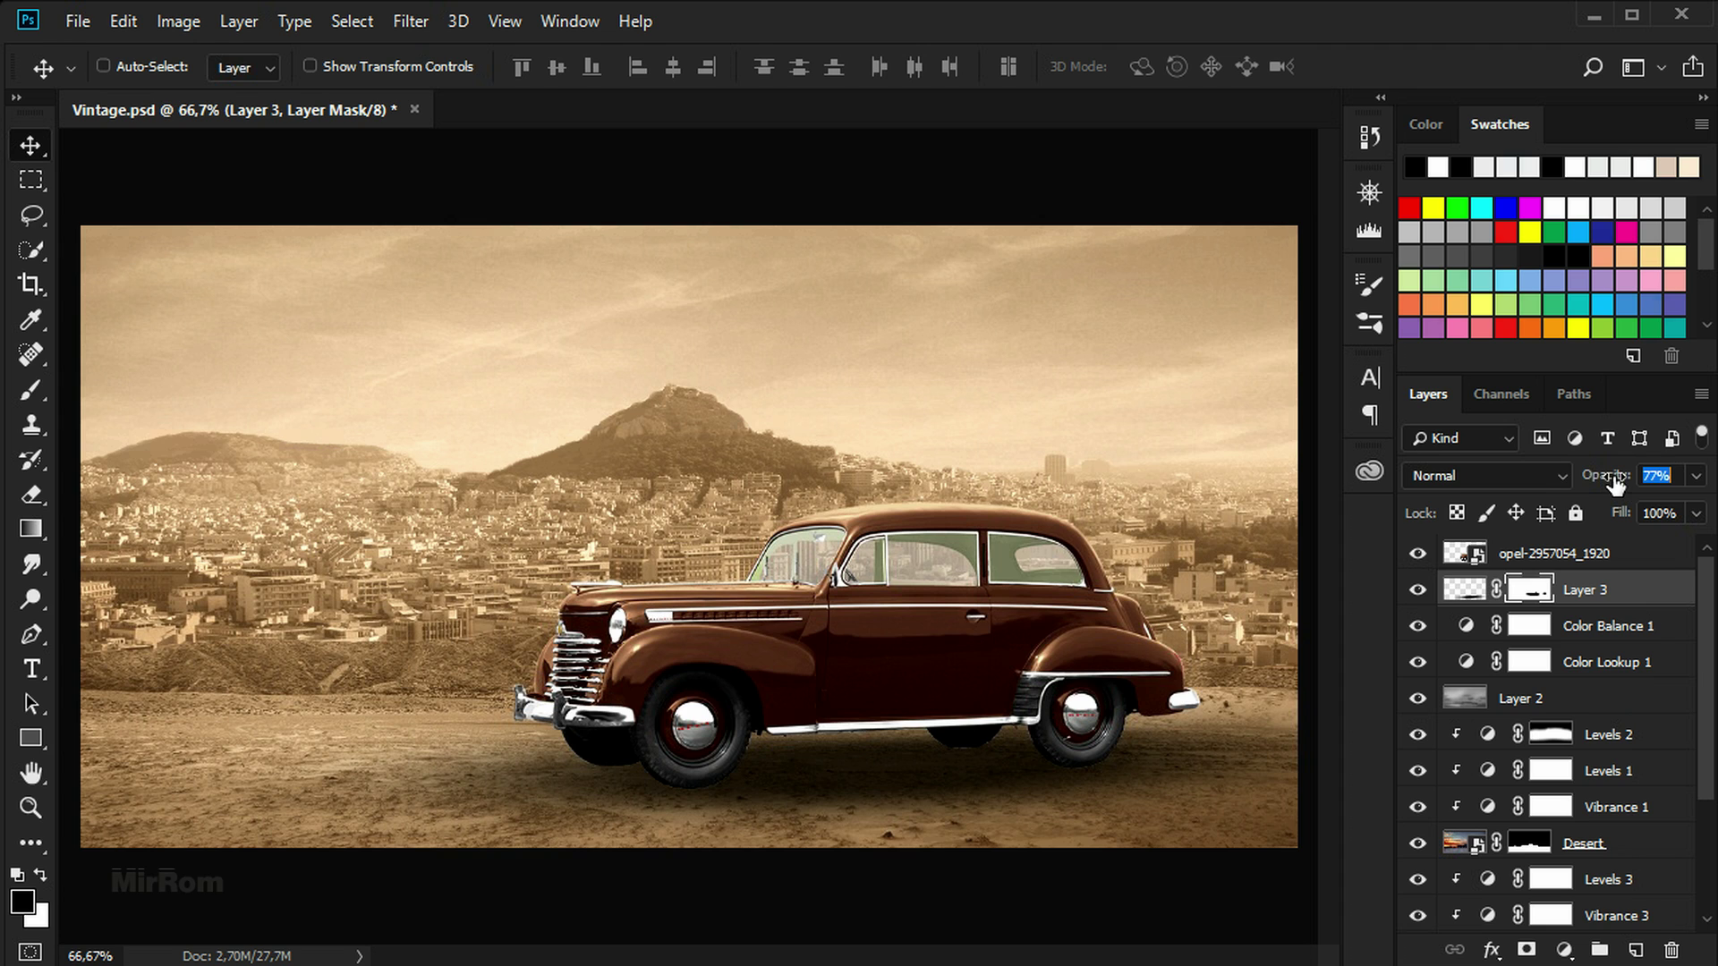
{"action": "left_click", "coordinate": [1611, 595]}
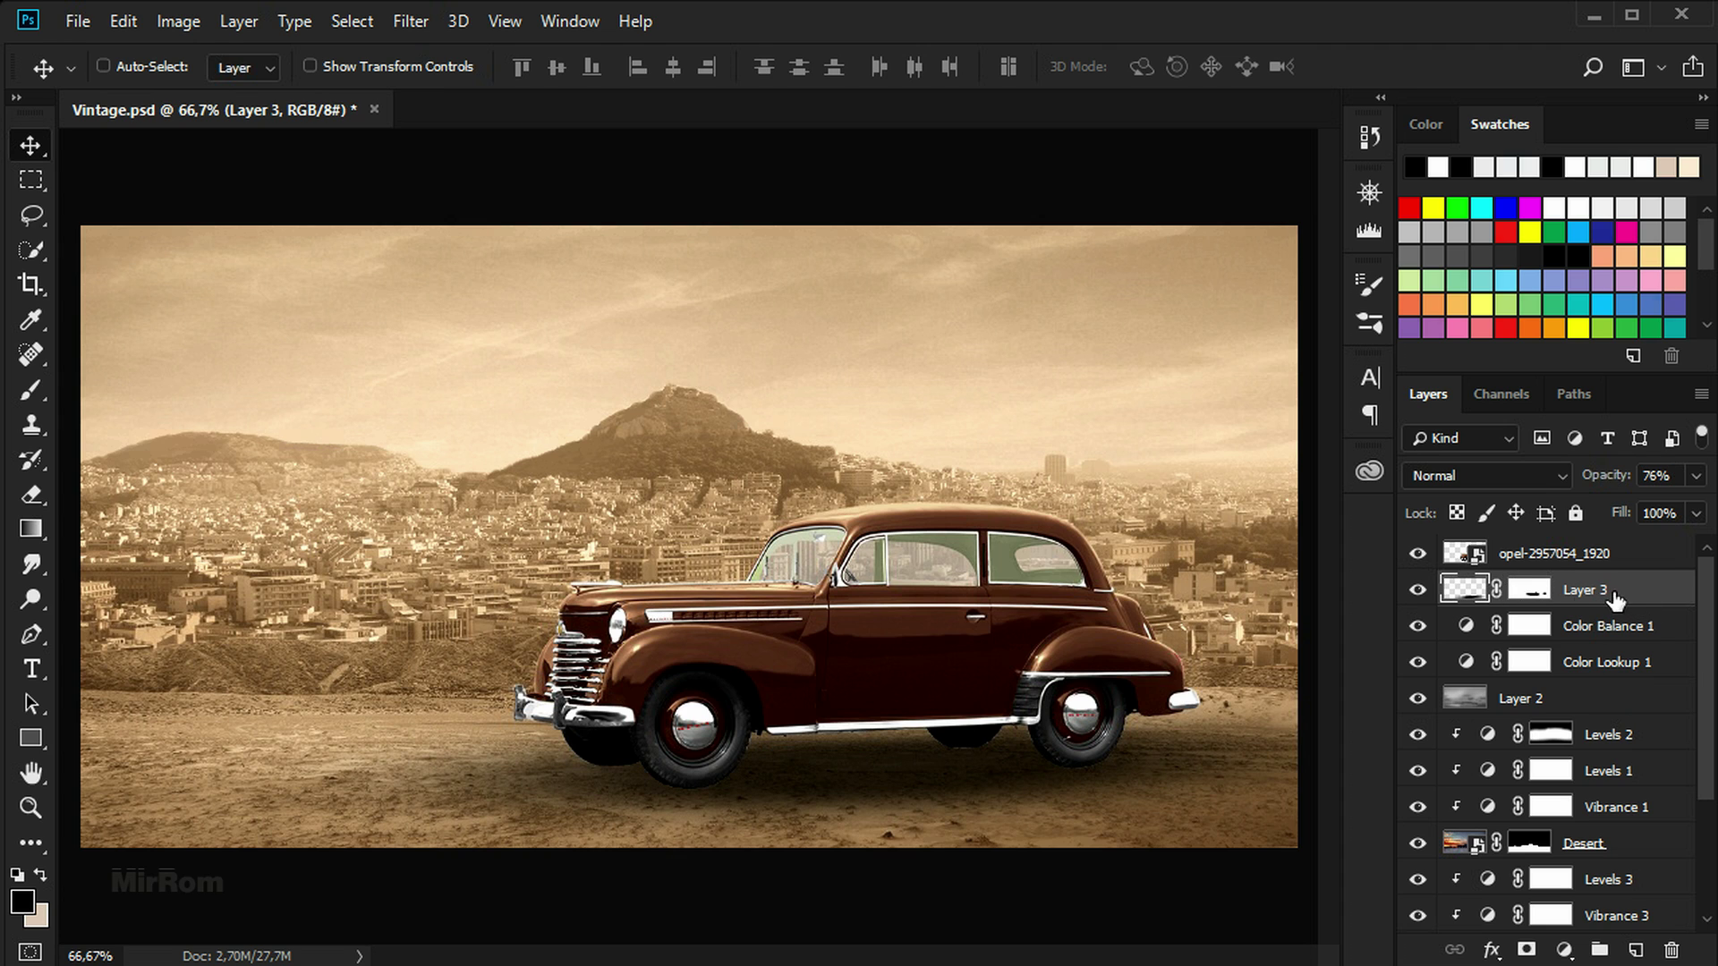
{"action": "left_click", "coordinate": [1550, 560]}
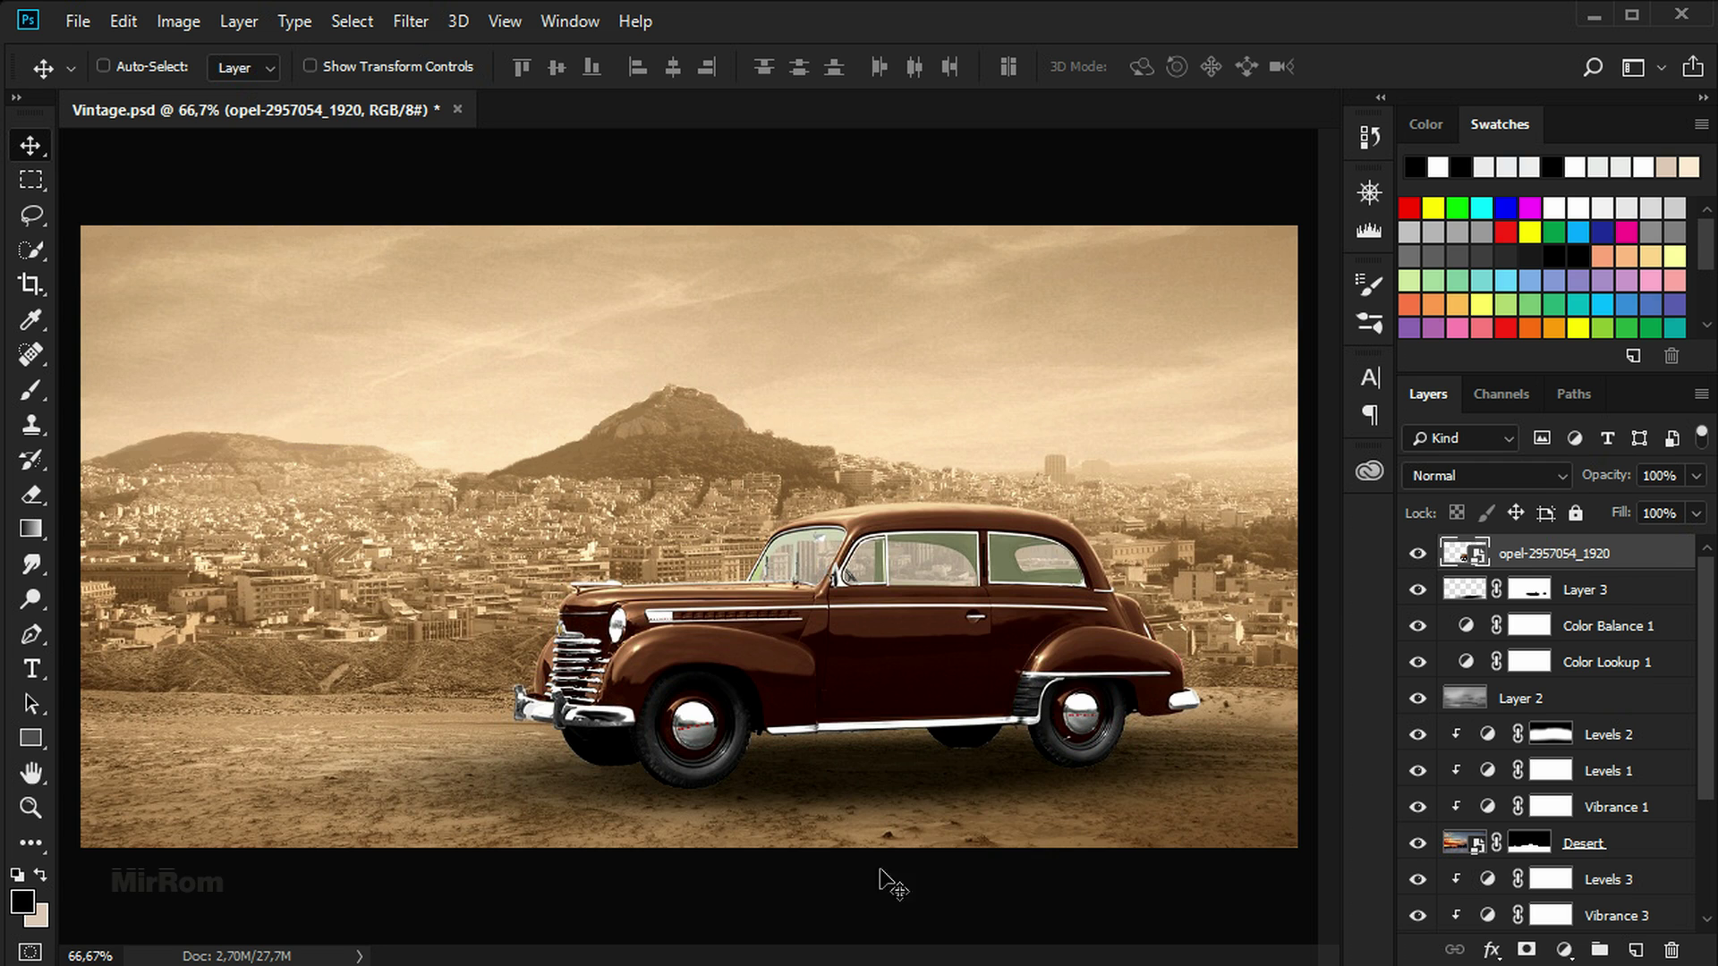
Mask the opel layer and set up a 35 px brush at 42% hardness and 58% flow
{"action": "key", "text": "ctrl+plus"}
{"action": "key", "text": "ctrl+plus"}
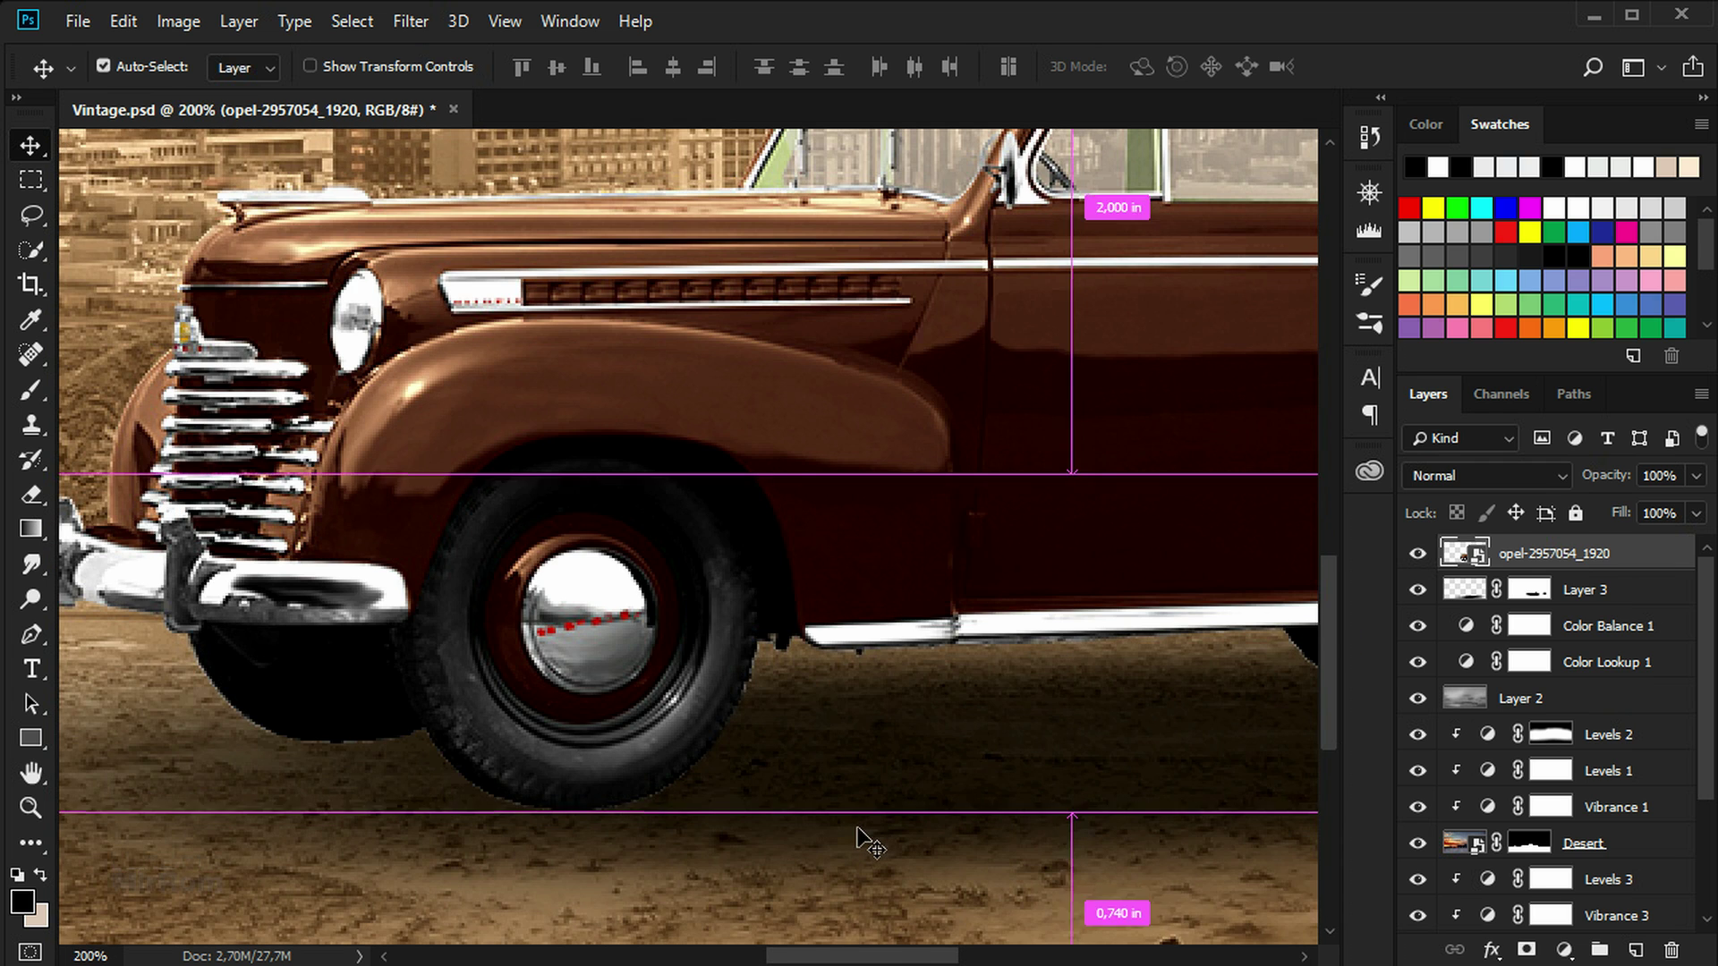
{"action": "key", "text": "ctrl+minus"}
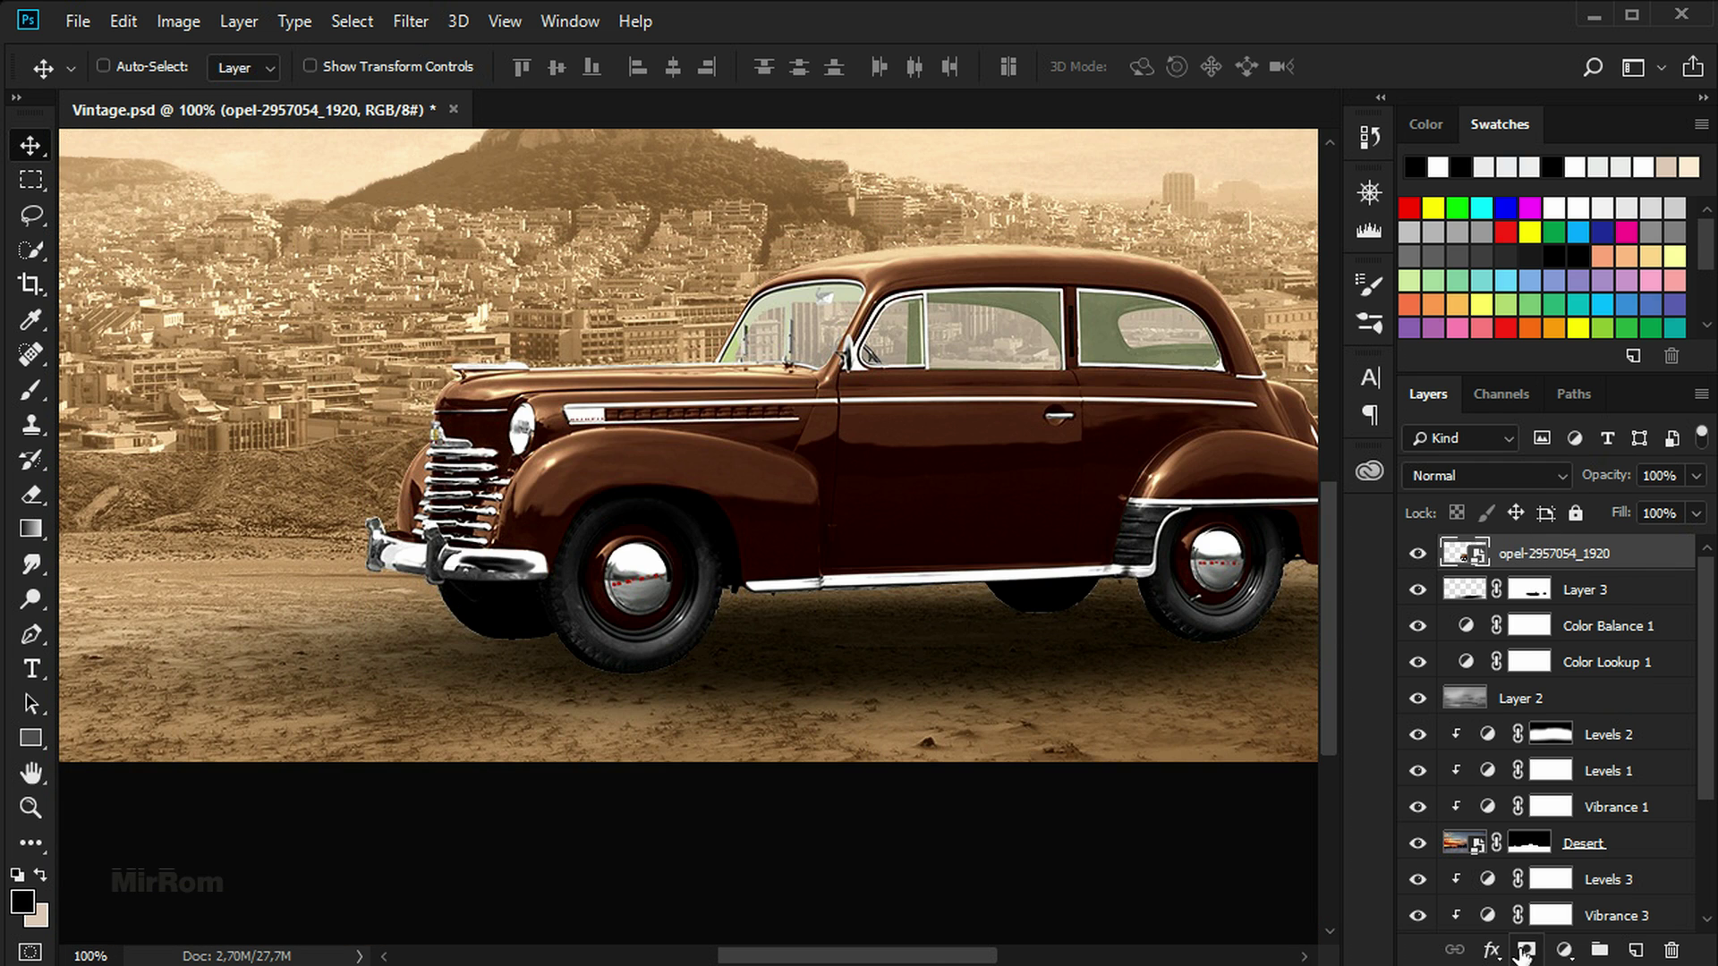
{"action": "left_click", "coordinate": [1526, 950]}
{"action": "key", "text": "b"}
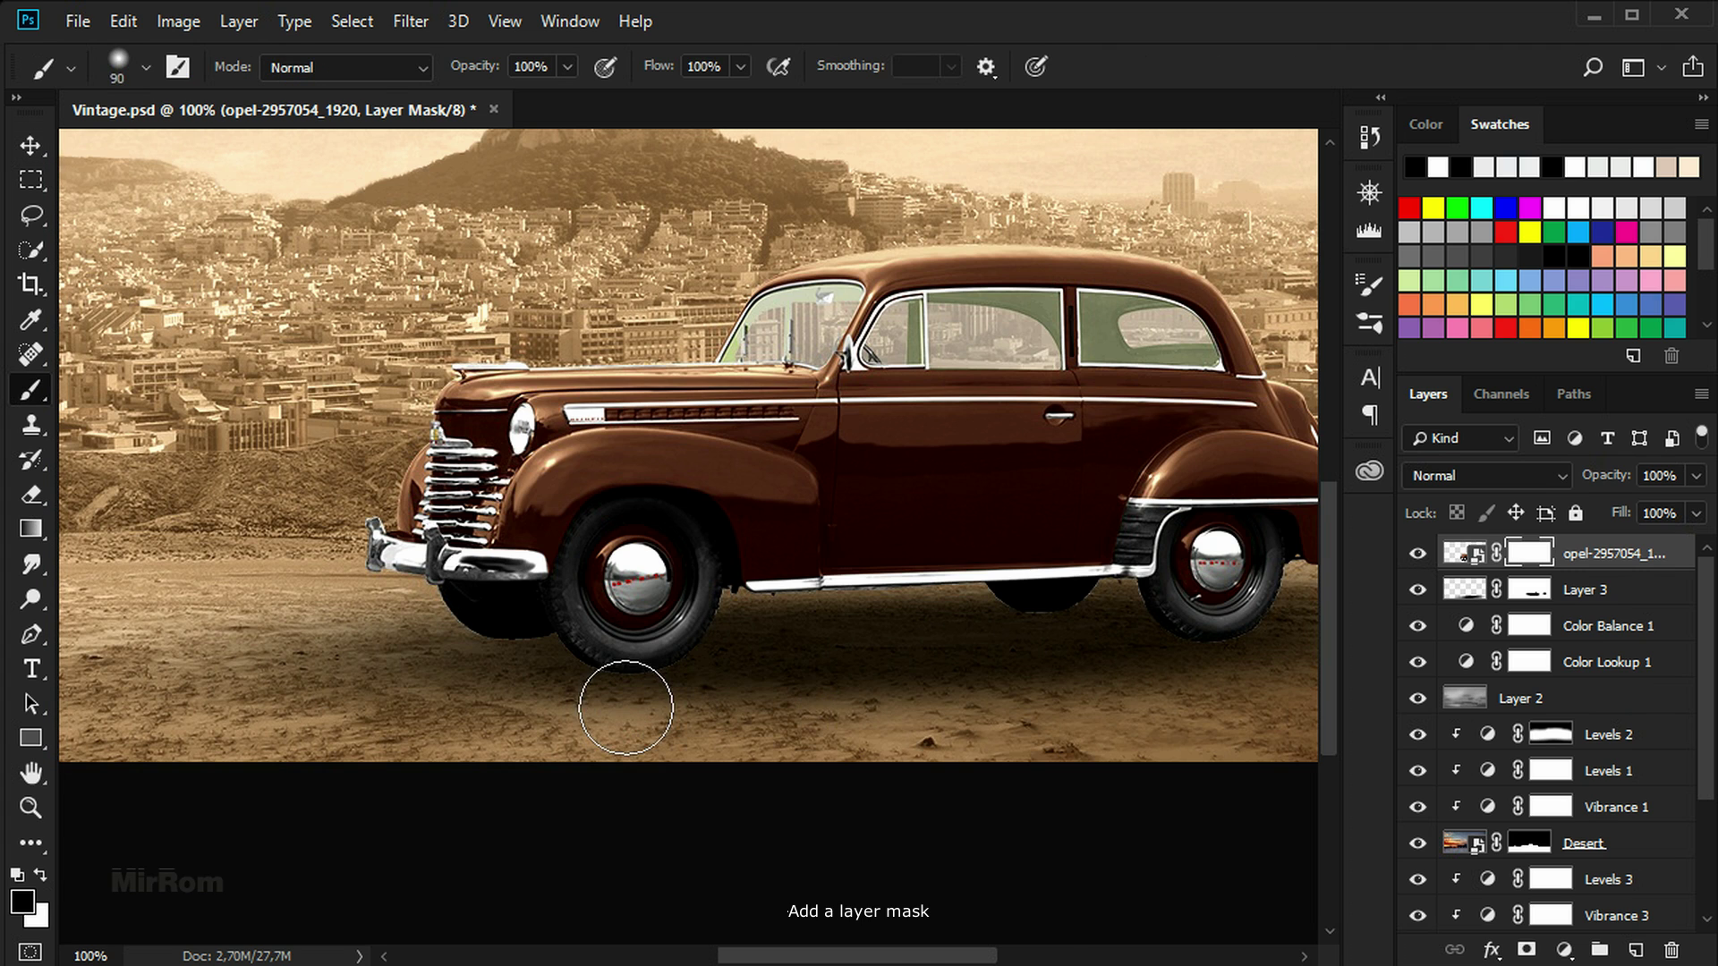
{"action": "right_click", "coordinate": [693, 660]}
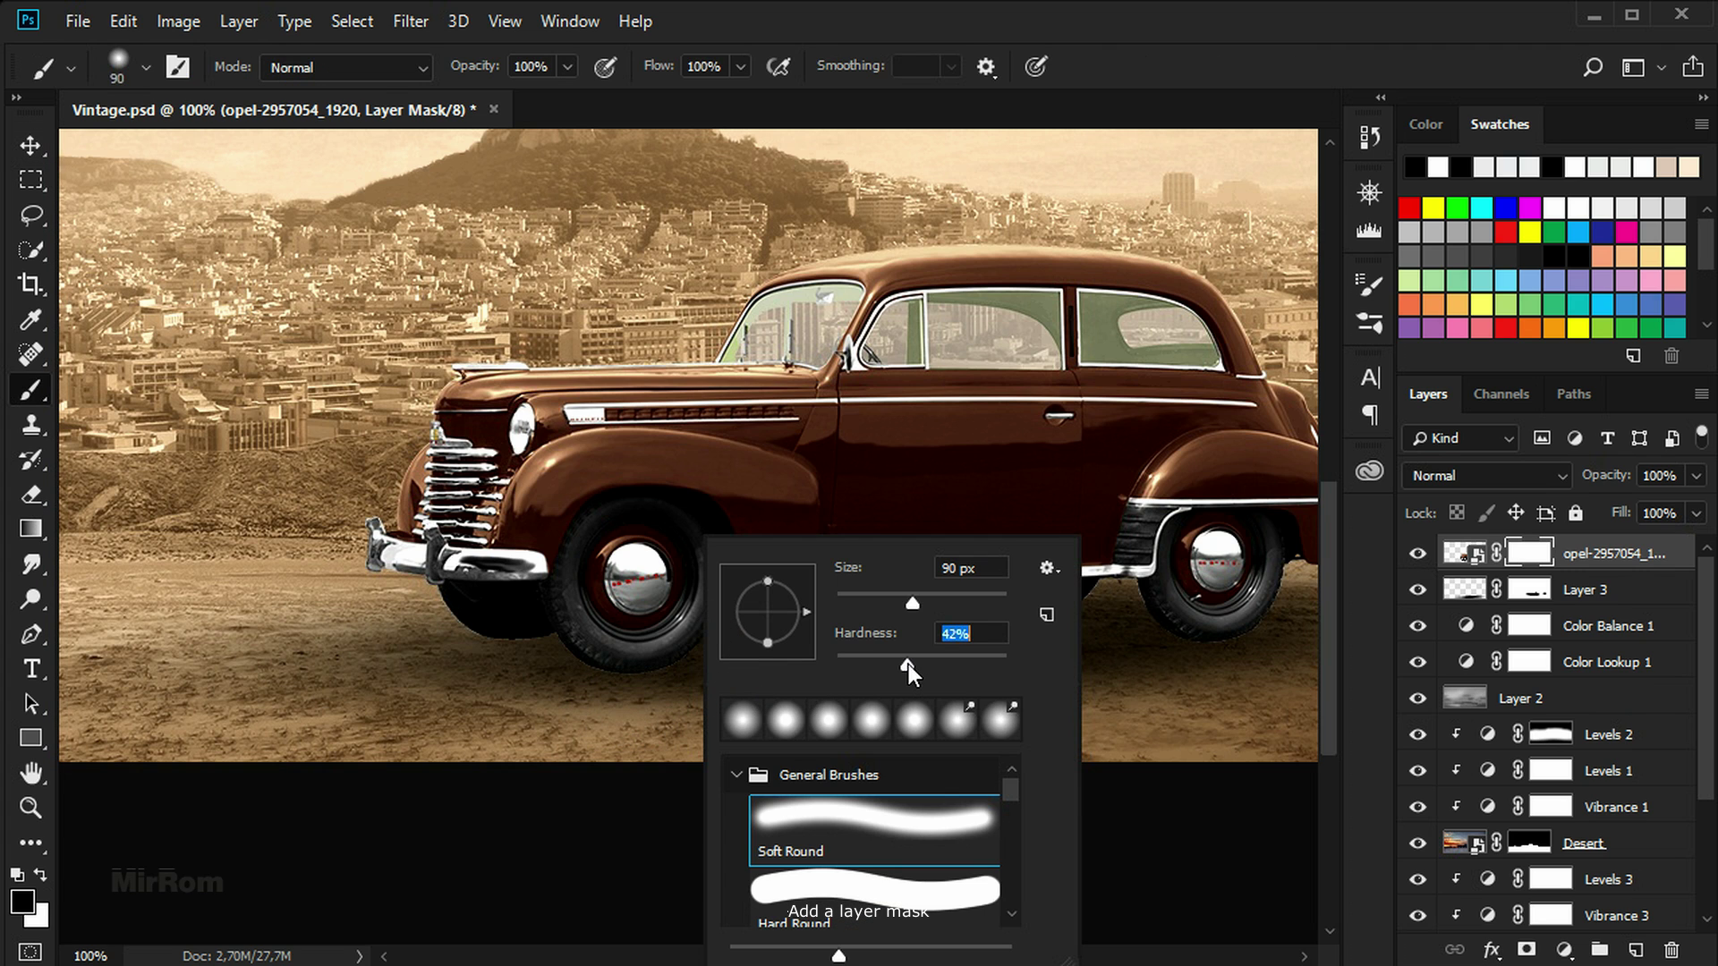
{"action": "left_click", "coordinate": [626, 707]}
{"action": "key", "text": "bracketleft"}
{"action": "key", "text": "bracketleft"}
{"action": "key", "text": "bracketleft"}
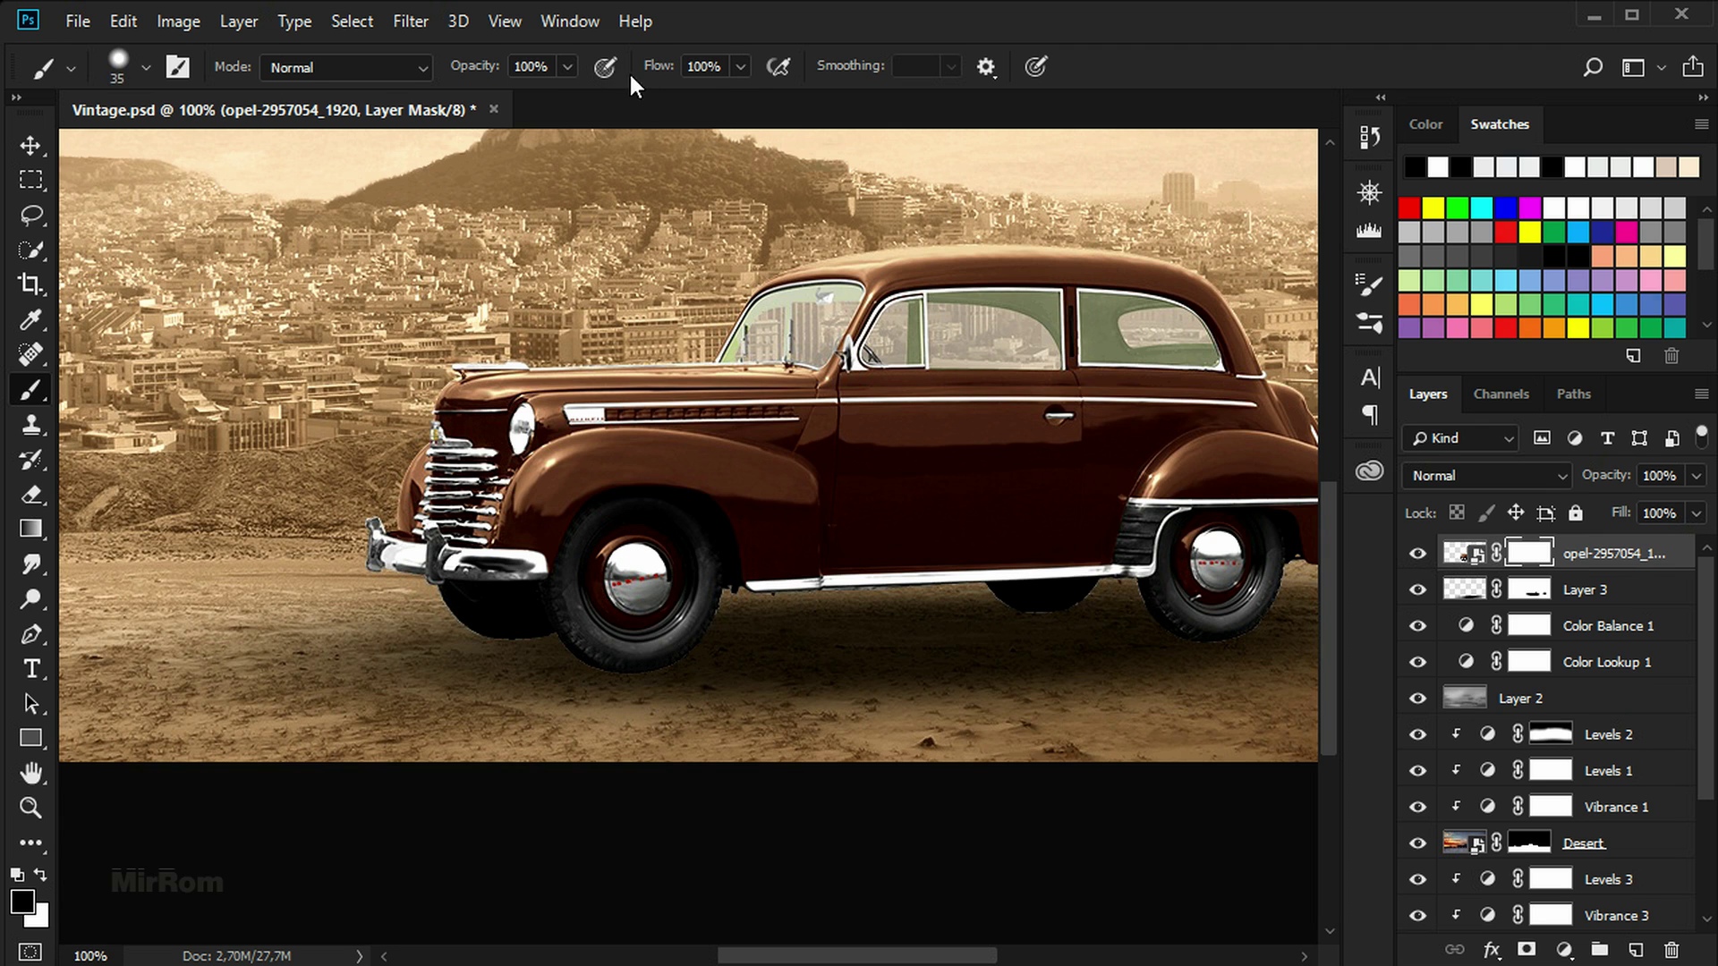
{"action": "key", "text": "shift+5"}
{"action": "key", "text": "shift+8"}
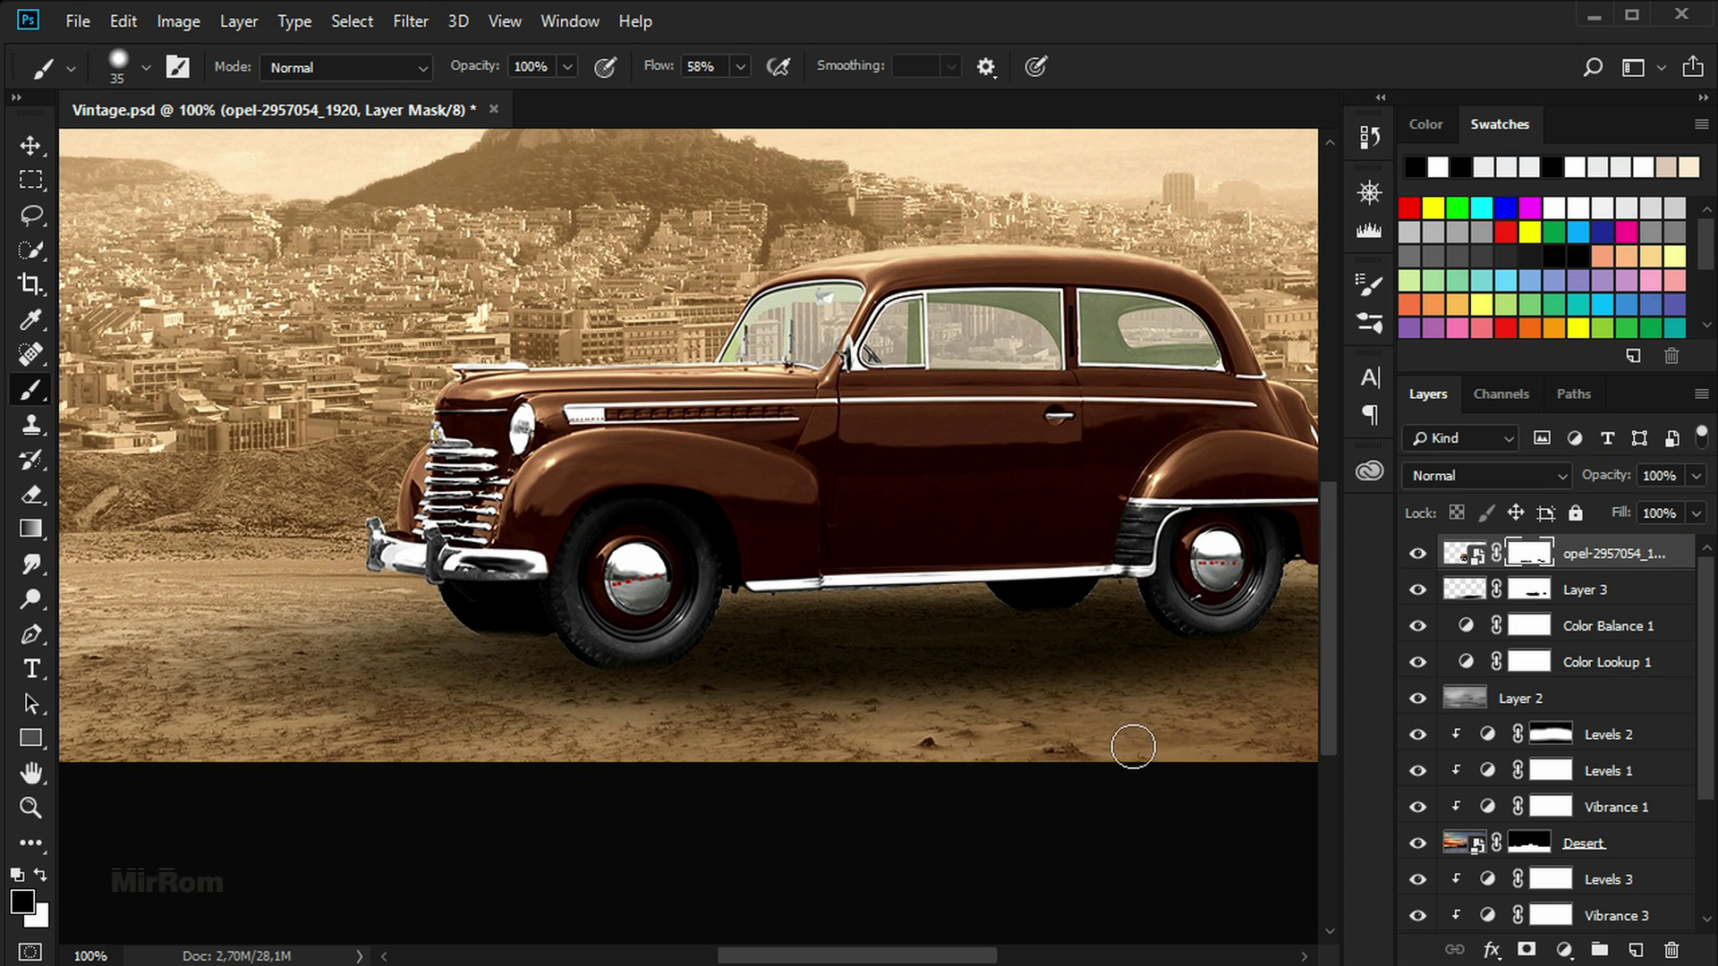
{"action": "key", "text": "ctrl+minus"}
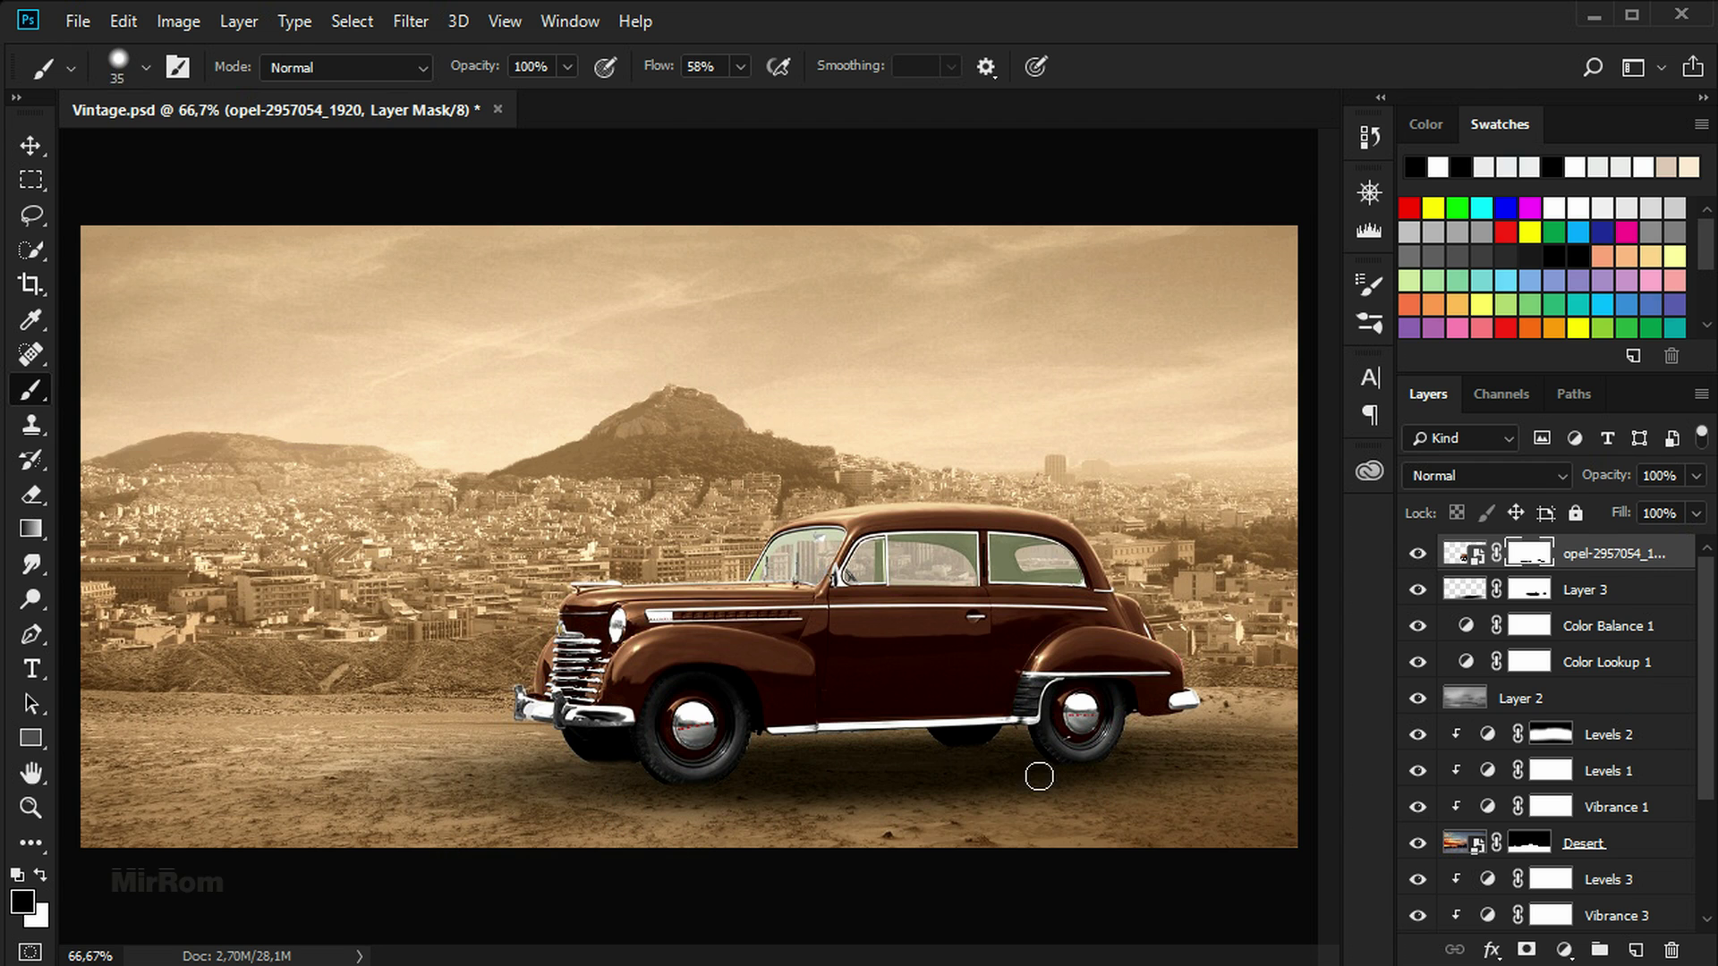
{"action": "key", "text": "v"}
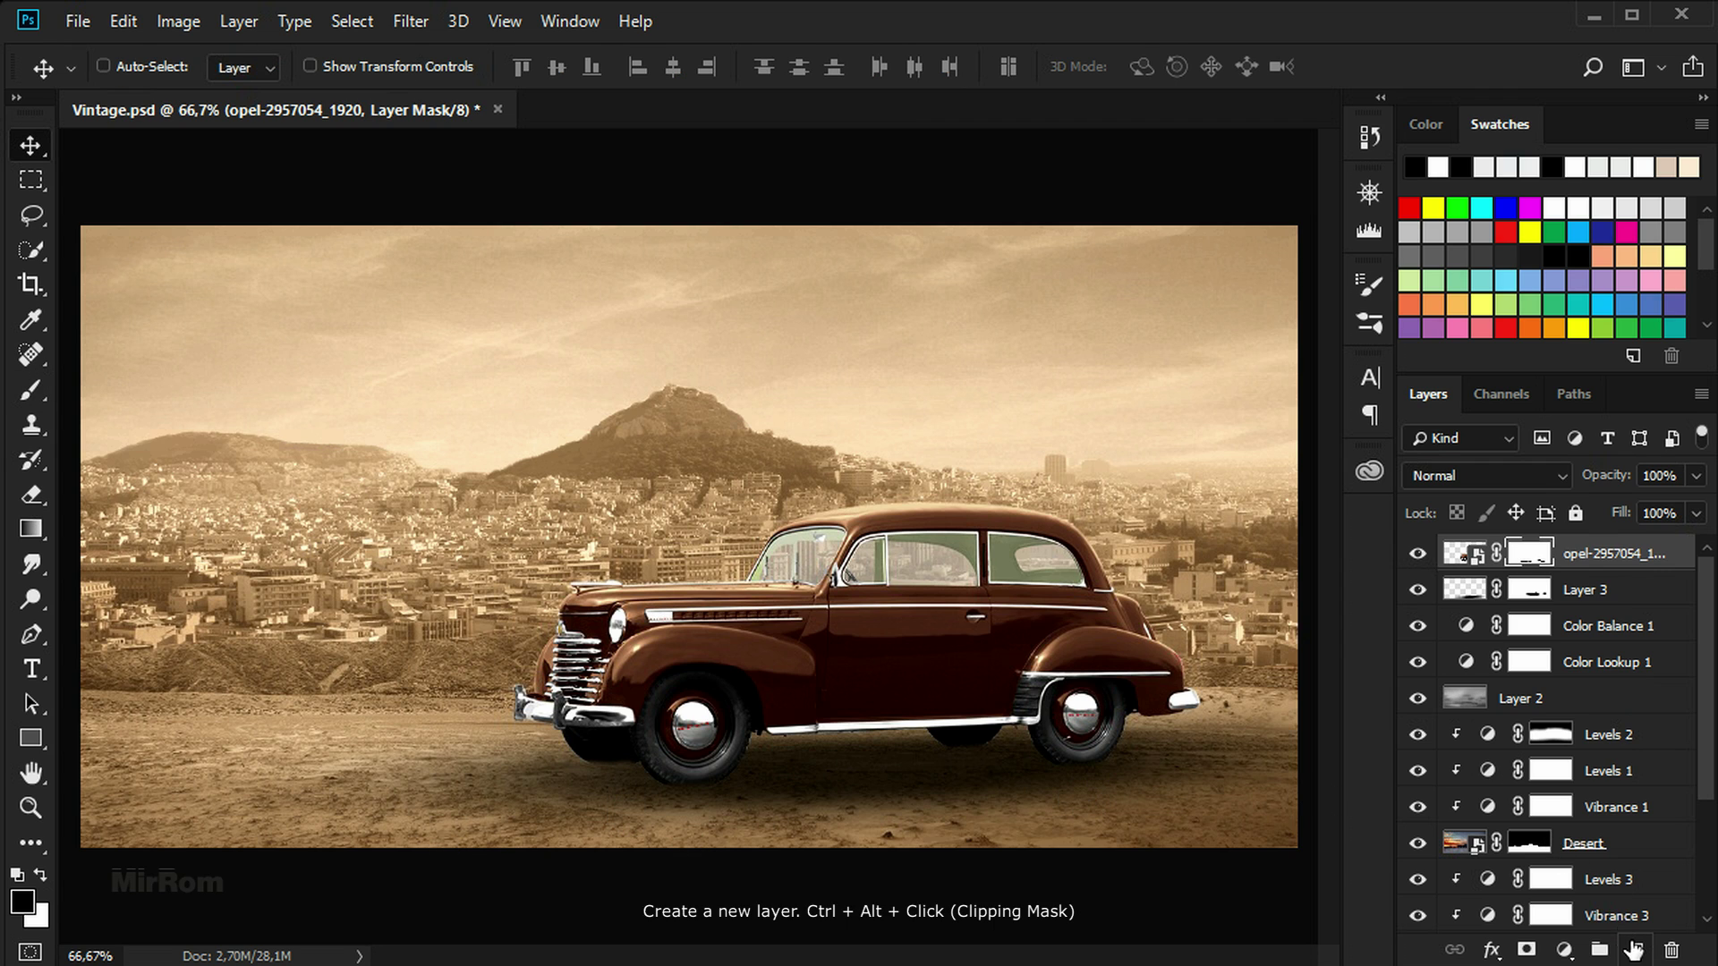
Add a new layer clipped to the car and fill it with 50% Gray in Overlay mode
{"action": "left_click", "coordinate": [1634, 950]}
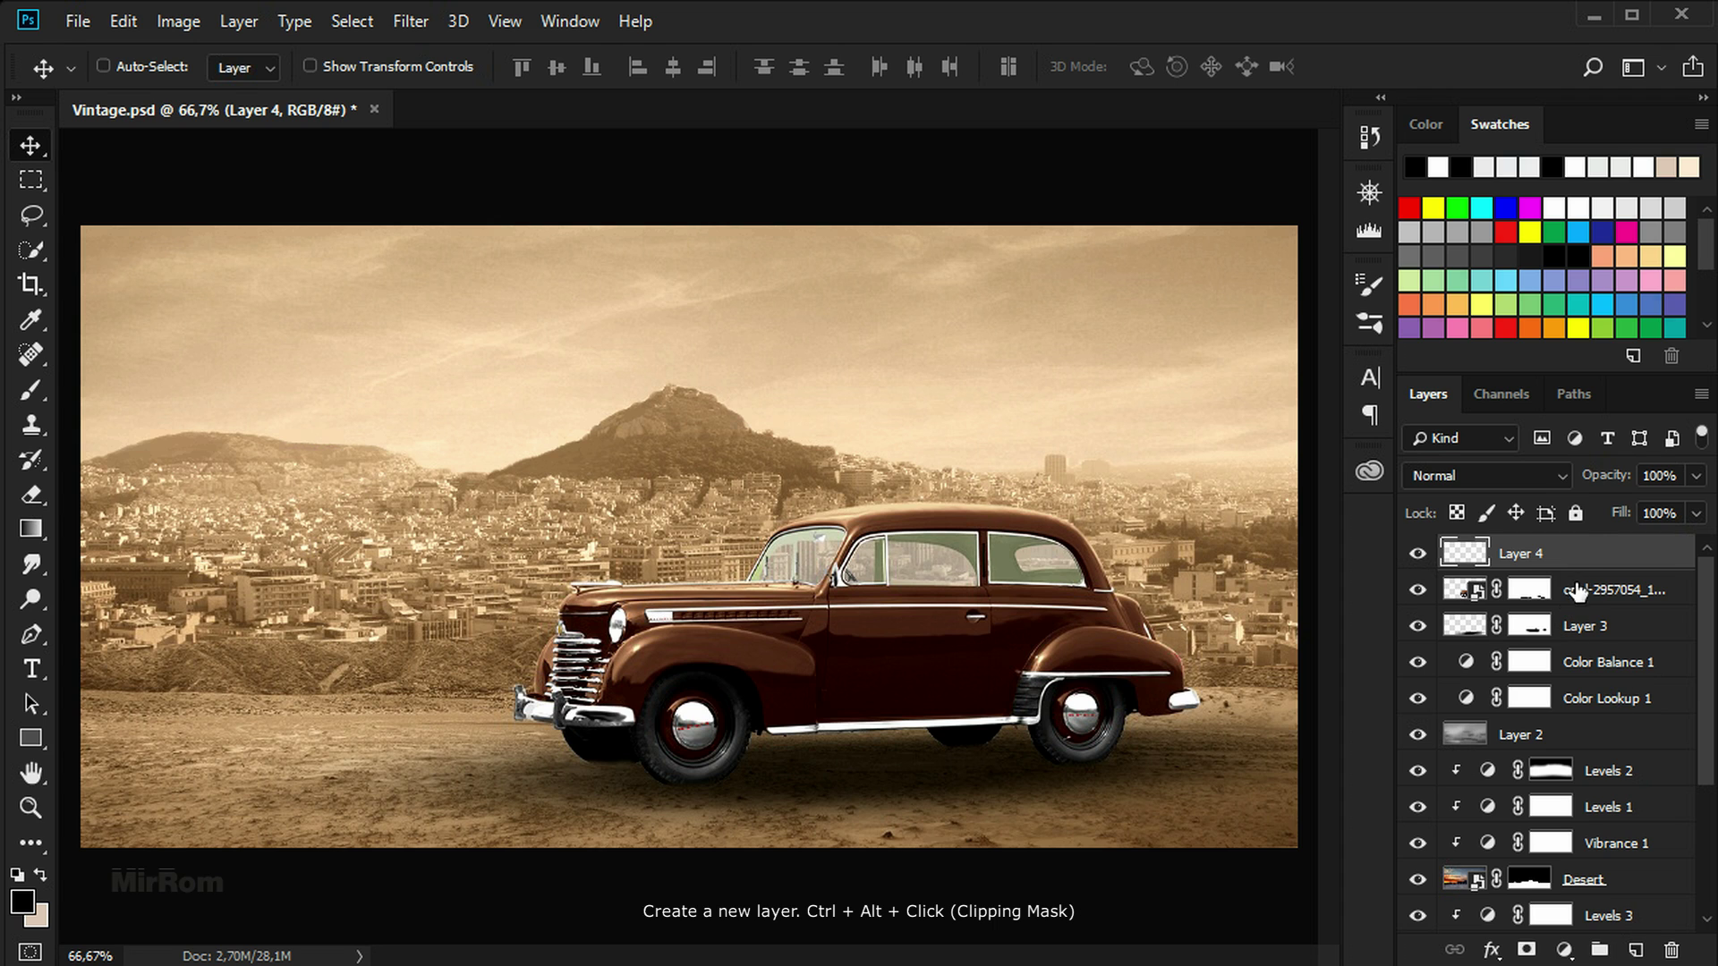
{"action": "left_click", "coordinate": [1623, 564], "text": "alt"}
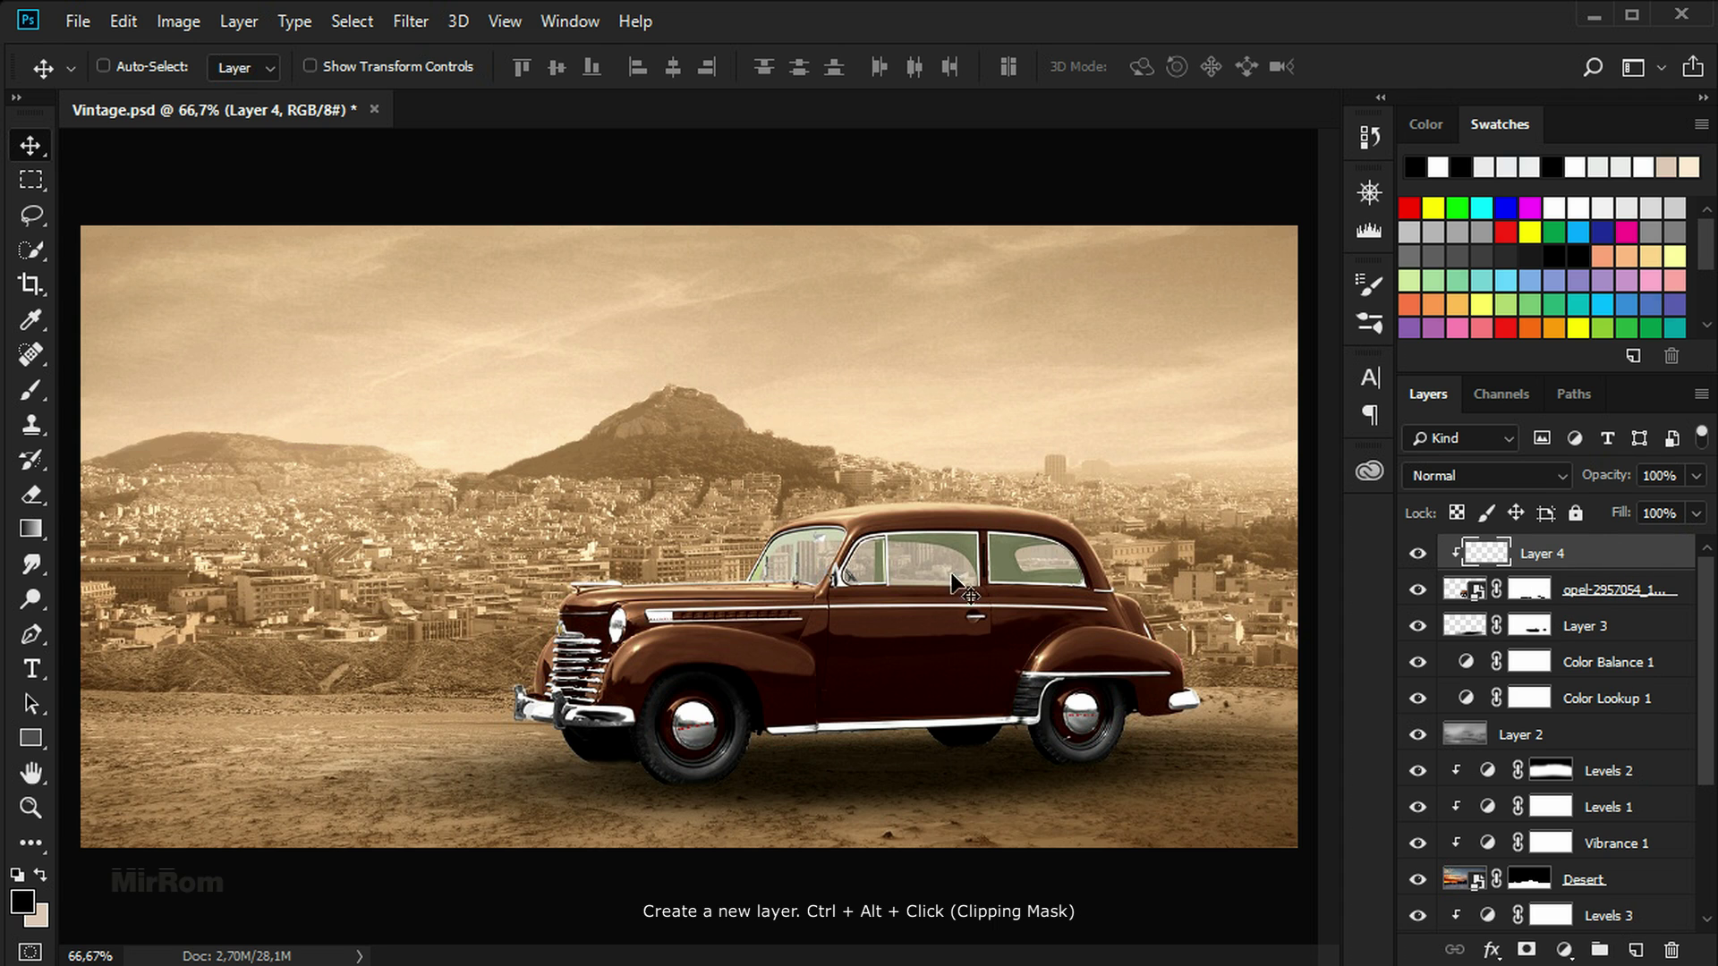
{"action": "left_click", "coordinate": [131, 20]}
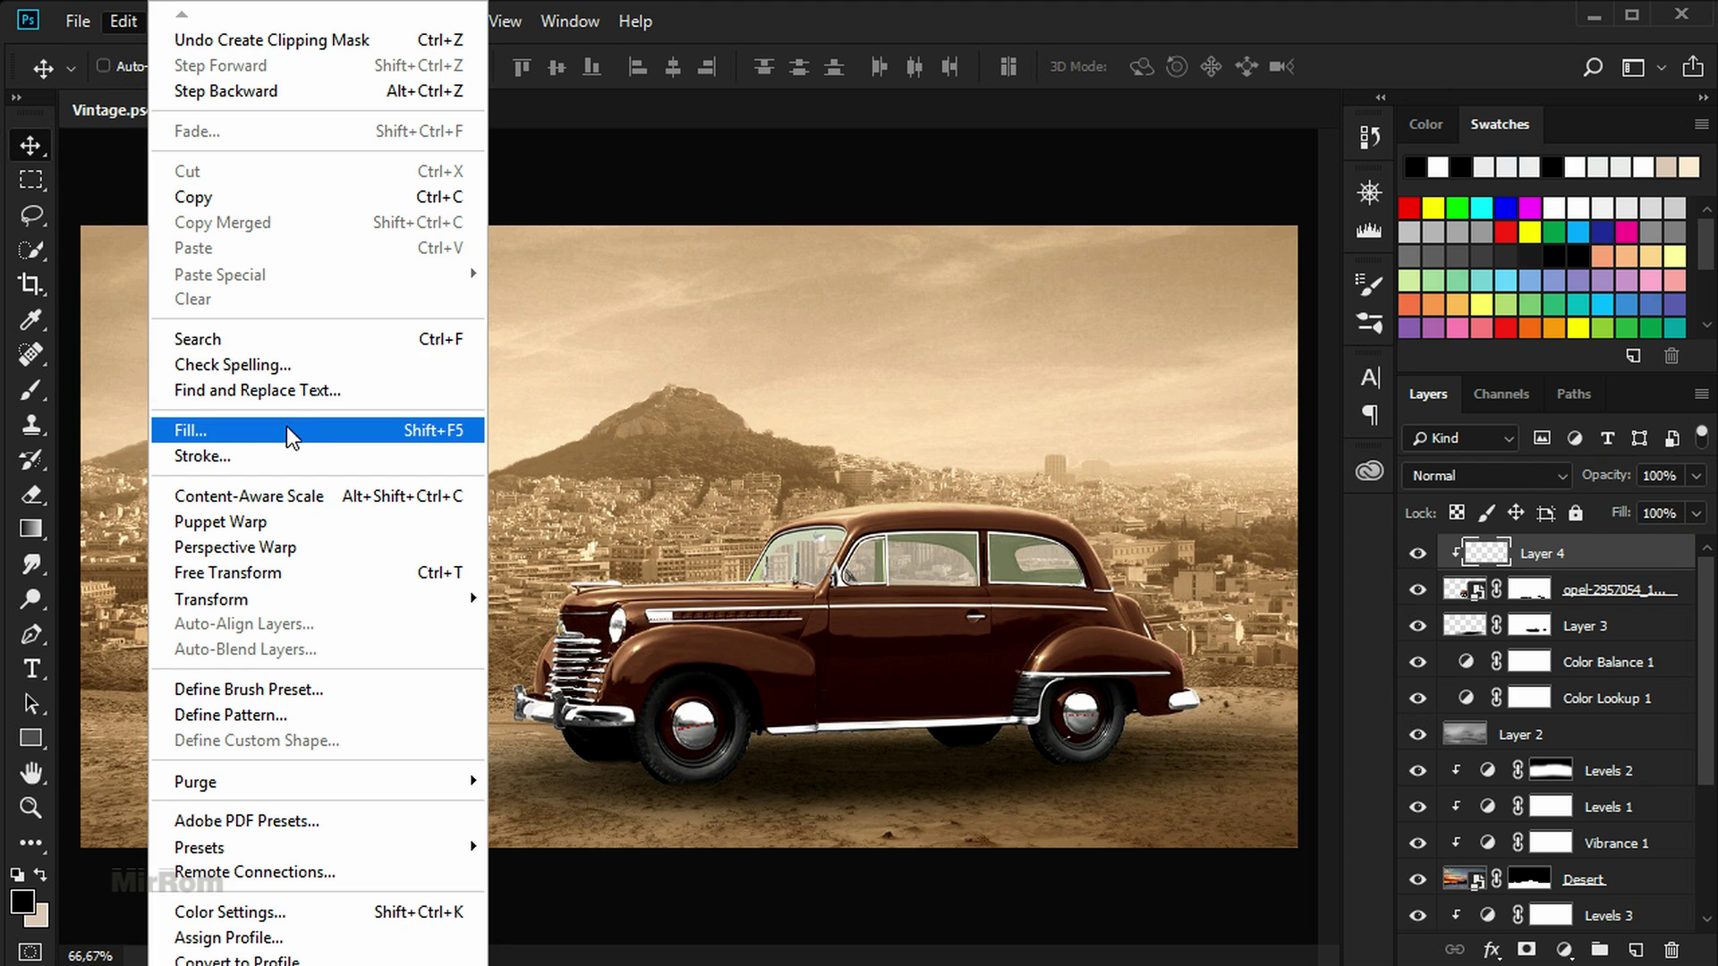
{"action": "left_click", "coordinate": [322, 439]}
{"action": "left_click", "coordinate": [878, 247]}
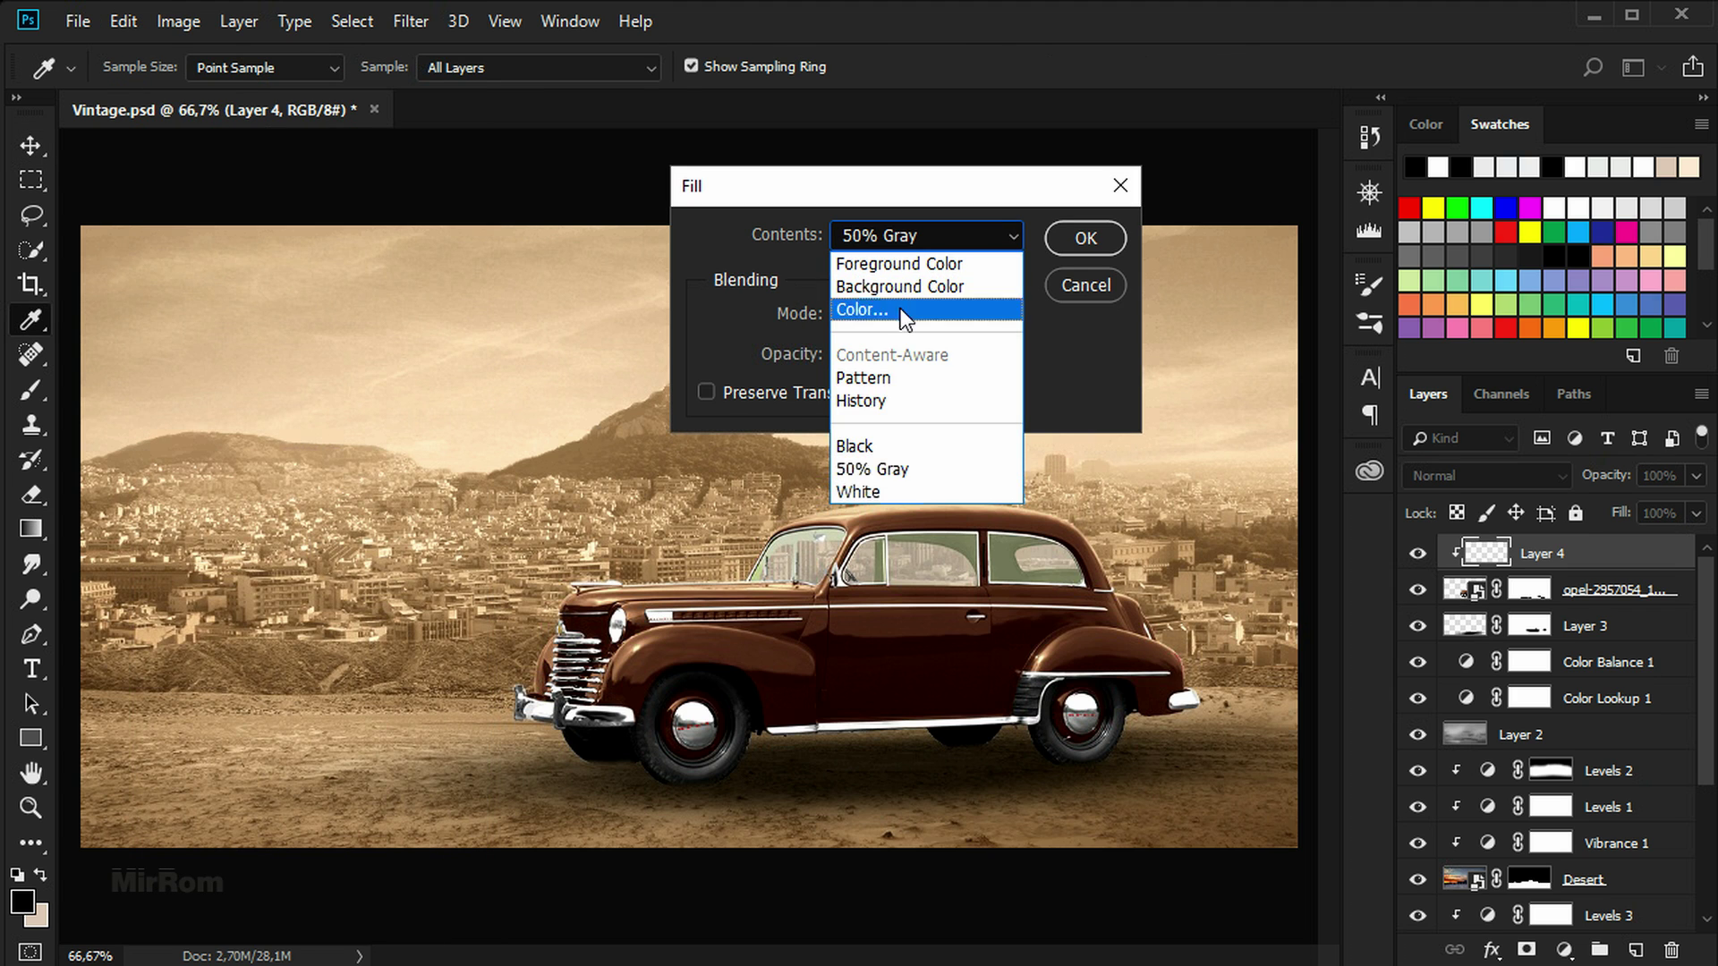
{"action": "left_click", "coordinate": [921, 465]}
{"action": "left_click", "coordinate": [948, 314]}
{"action": "left_click", "coordinate": [984, 400]}
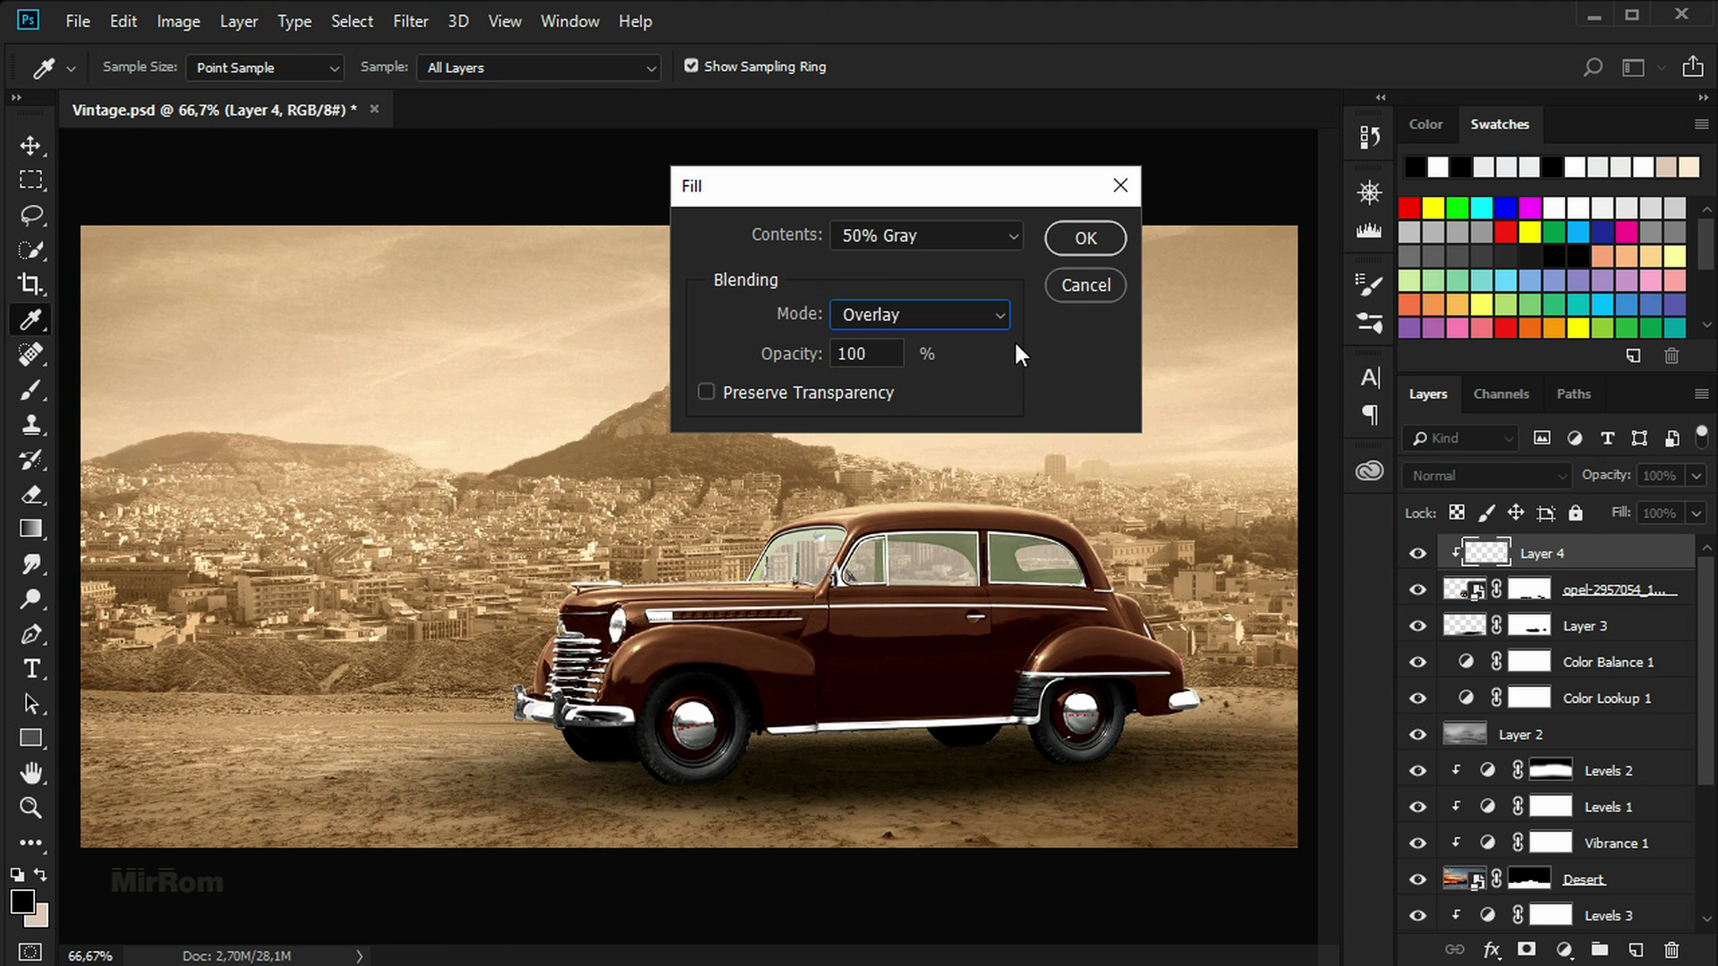
{"action": "left_click", "coordinate": [1081, 254]}
{"action": "key", "text": "v"}
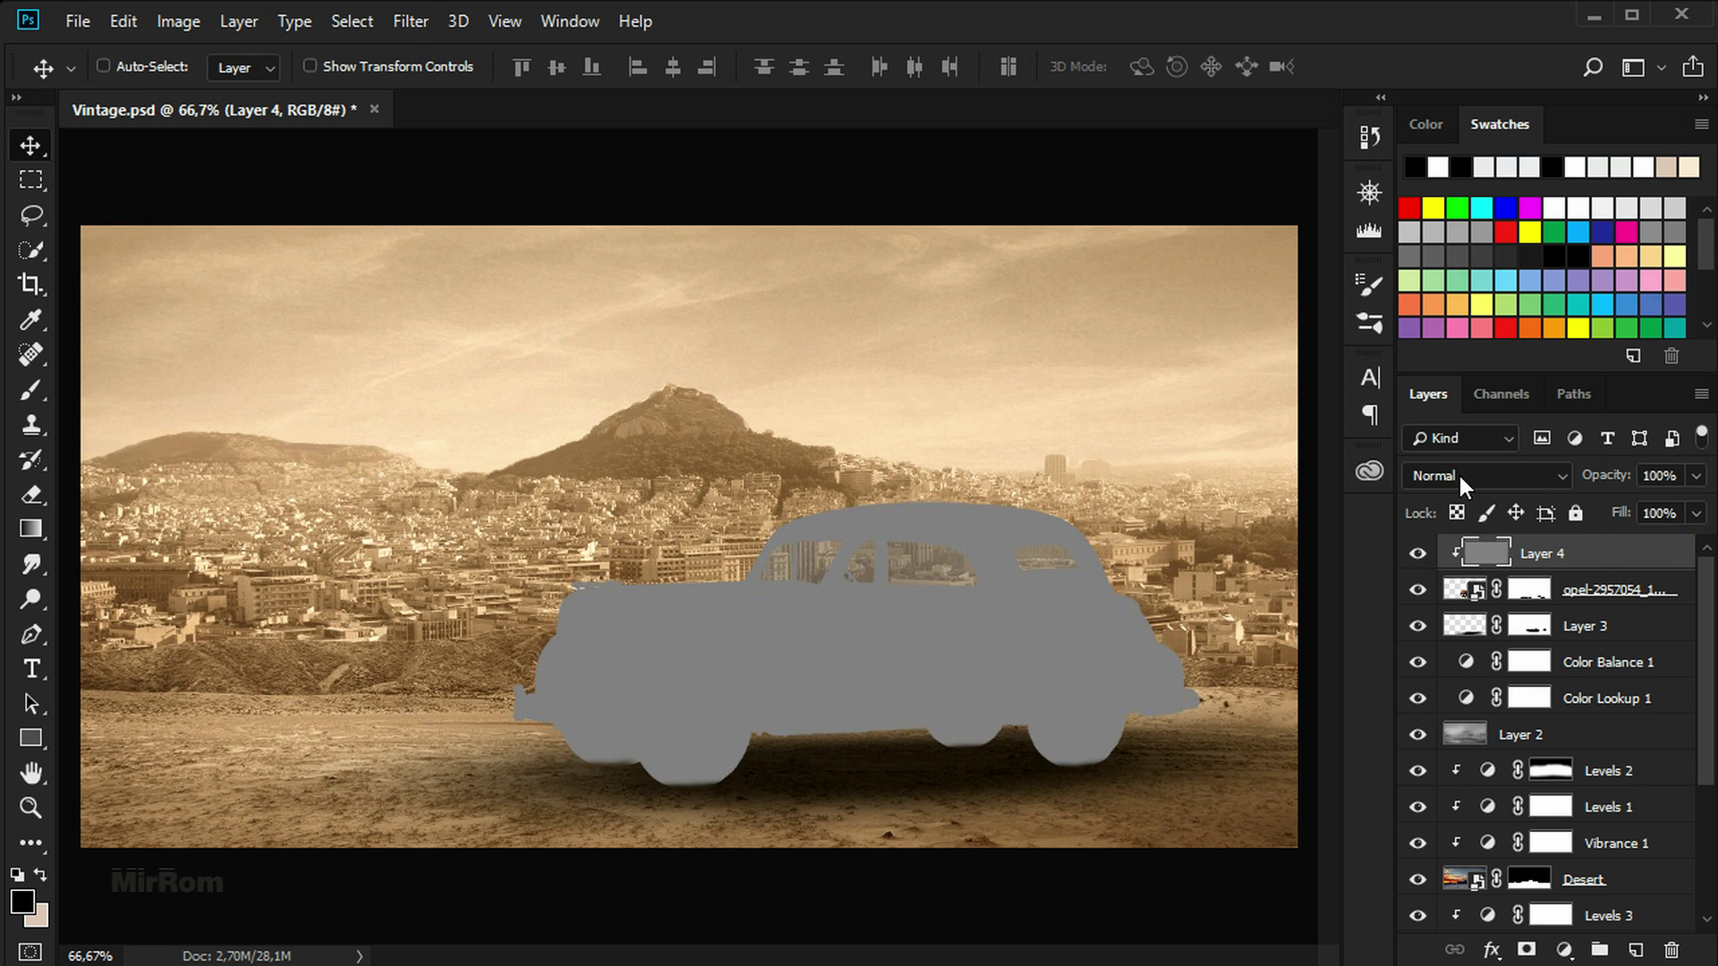
Set Layer 4's blend mode to Overlay
{"action": "left_click", "coordinate": [1461, 478]}
{"action": "left_click", "coordinate": [1484, 314]}
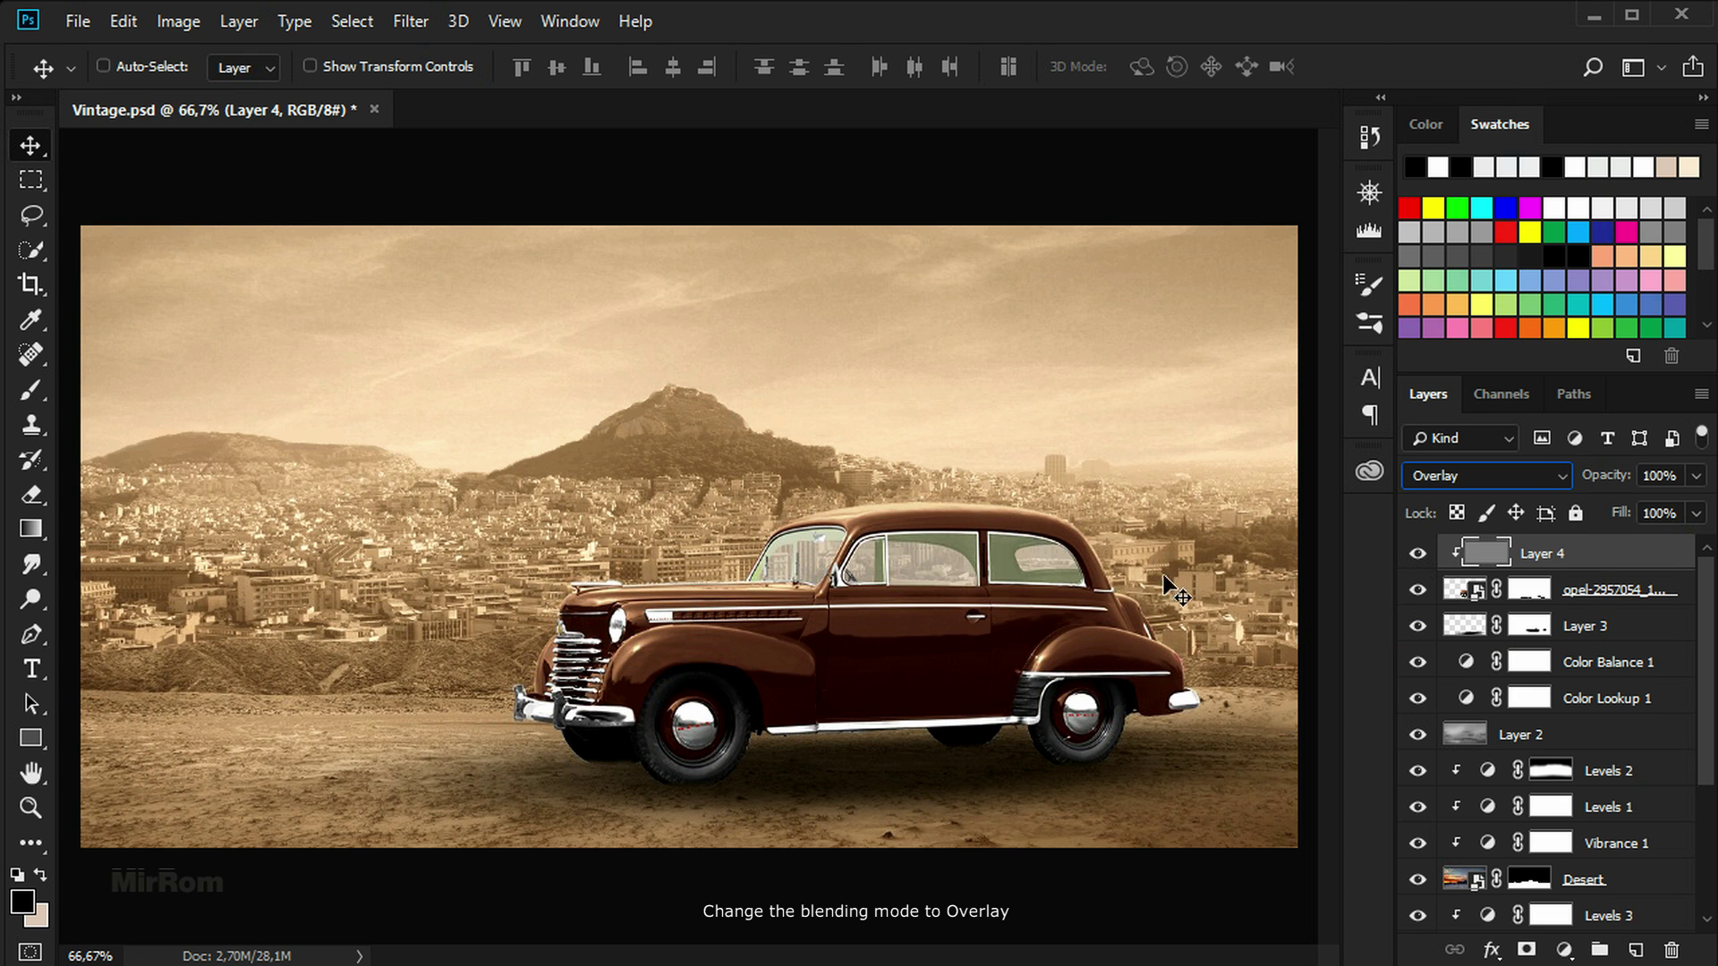
{"action": "scroll", "coordinate": [1124, 767], "scroll_direction": "up", "scroll_amount": 1}
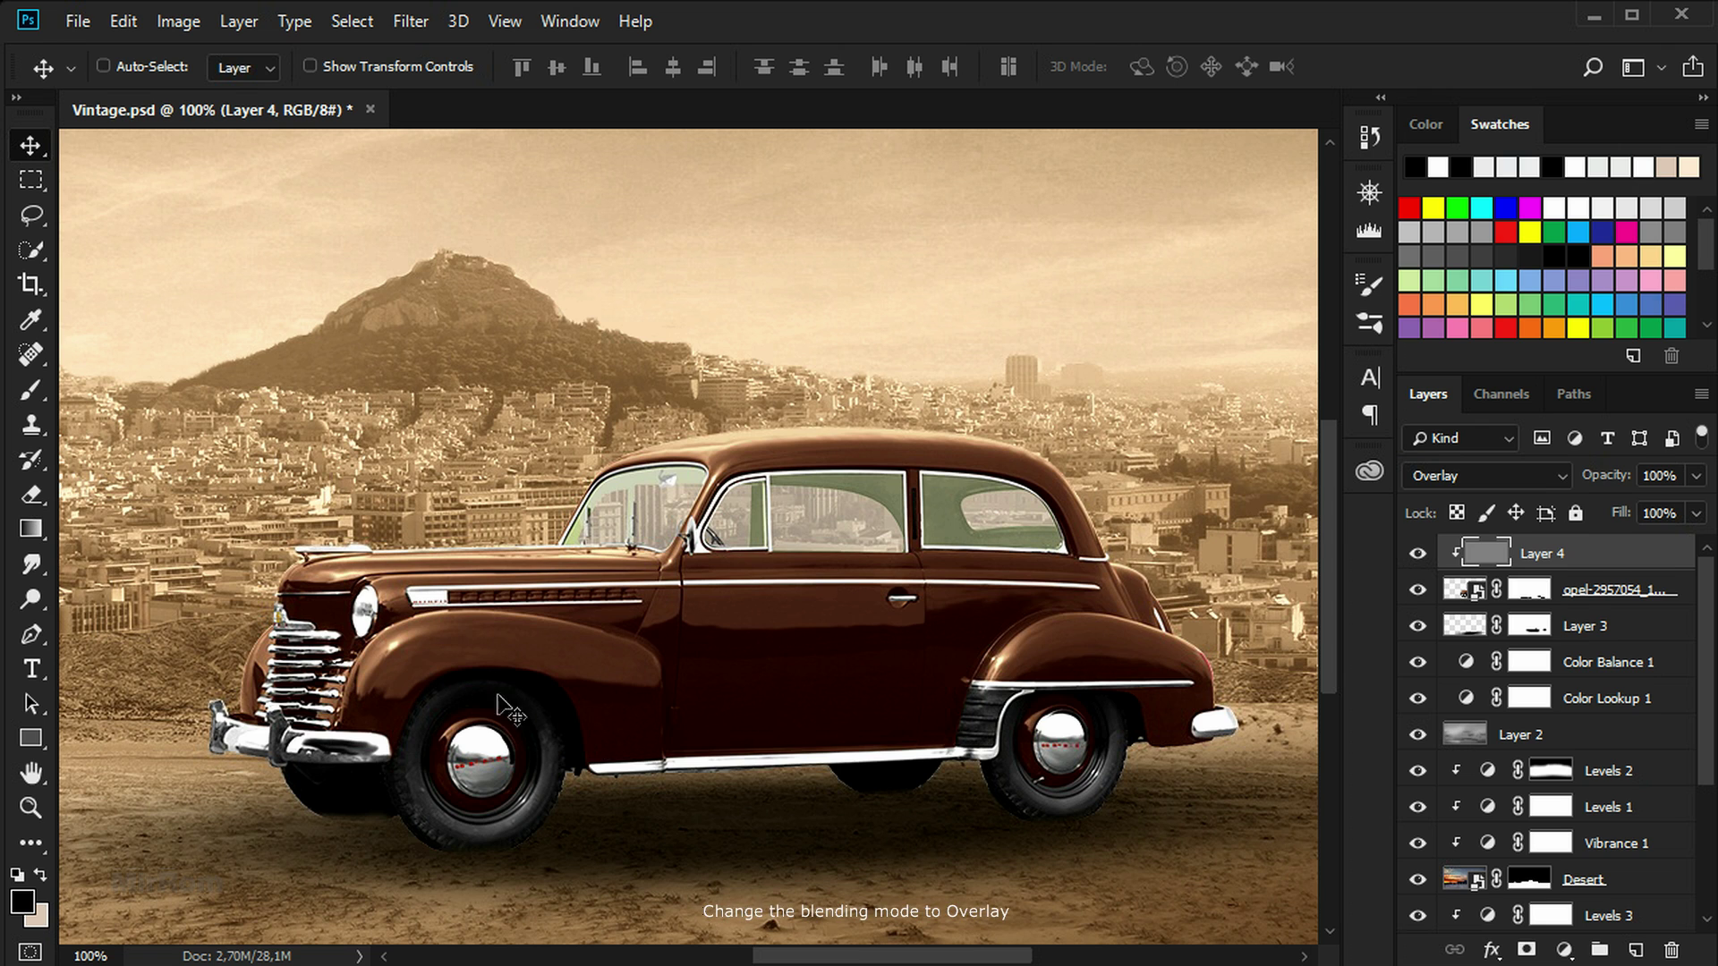
Burn darker shadows under the front wheel and lower body, using brush sizes from 150 down to 30
{"action": "left_click", "coordinate": [30, 599]}
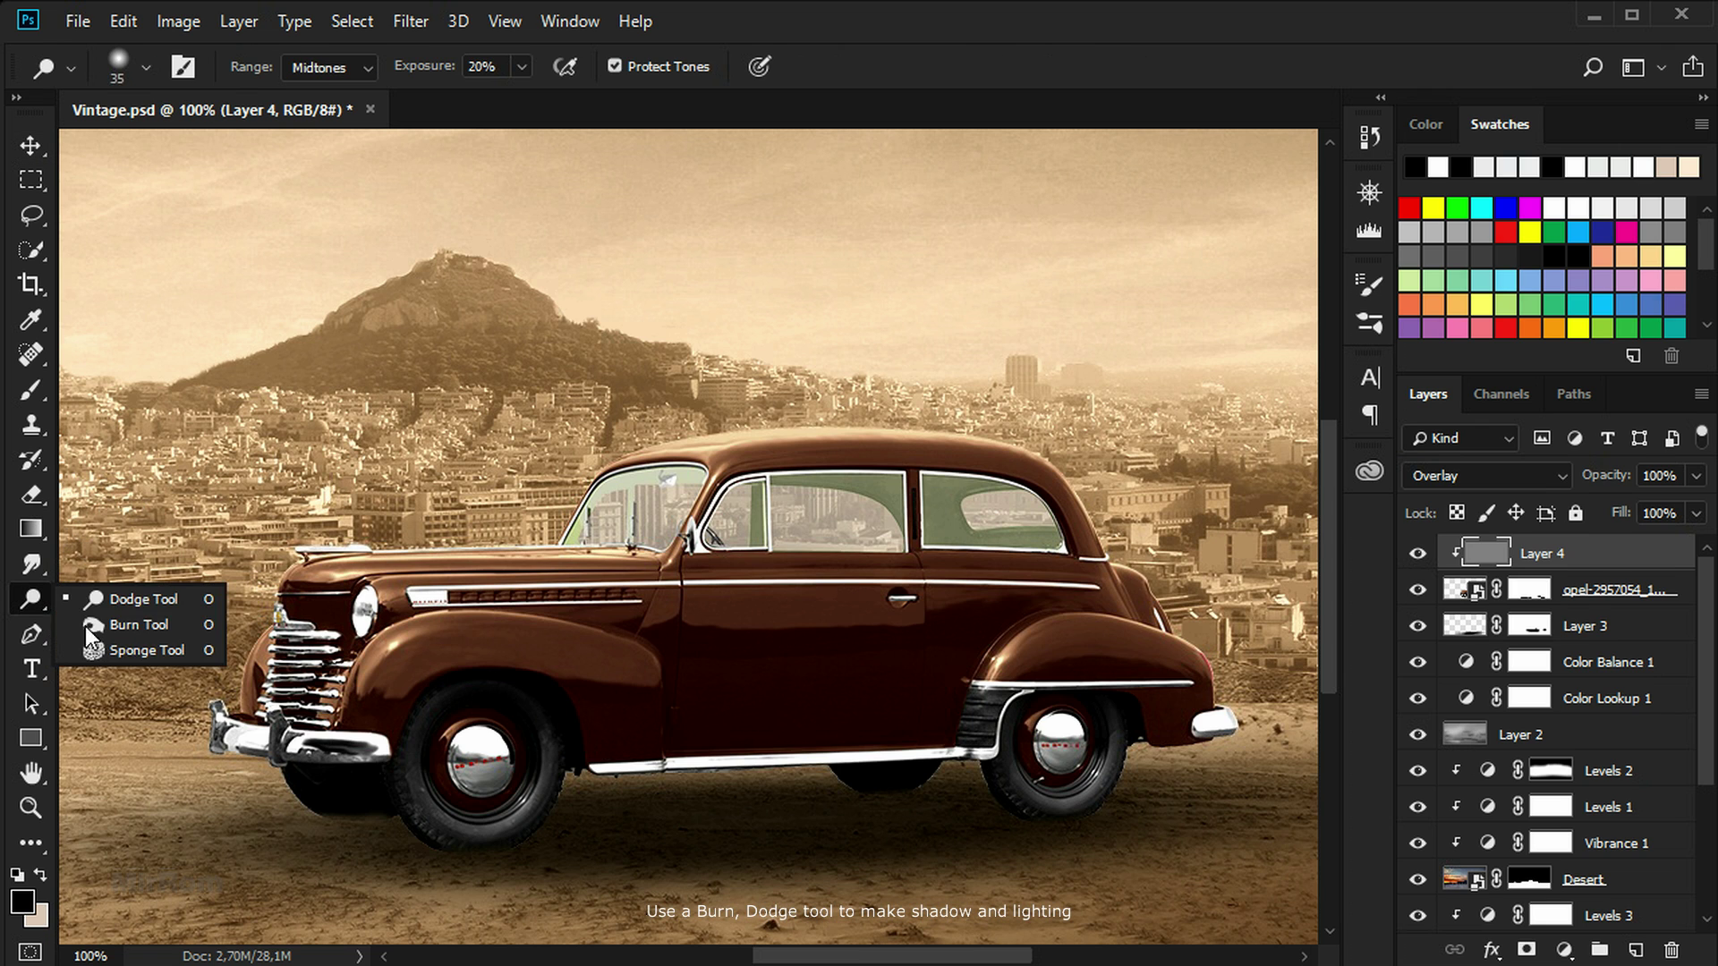
{"action": "left_click", "coordinate": [139, 625]}
{"action": "key", "text": "bracketright"}
{"action": "key", "text": "bracketright"}
{"action": "key", "text": "bracketright"}
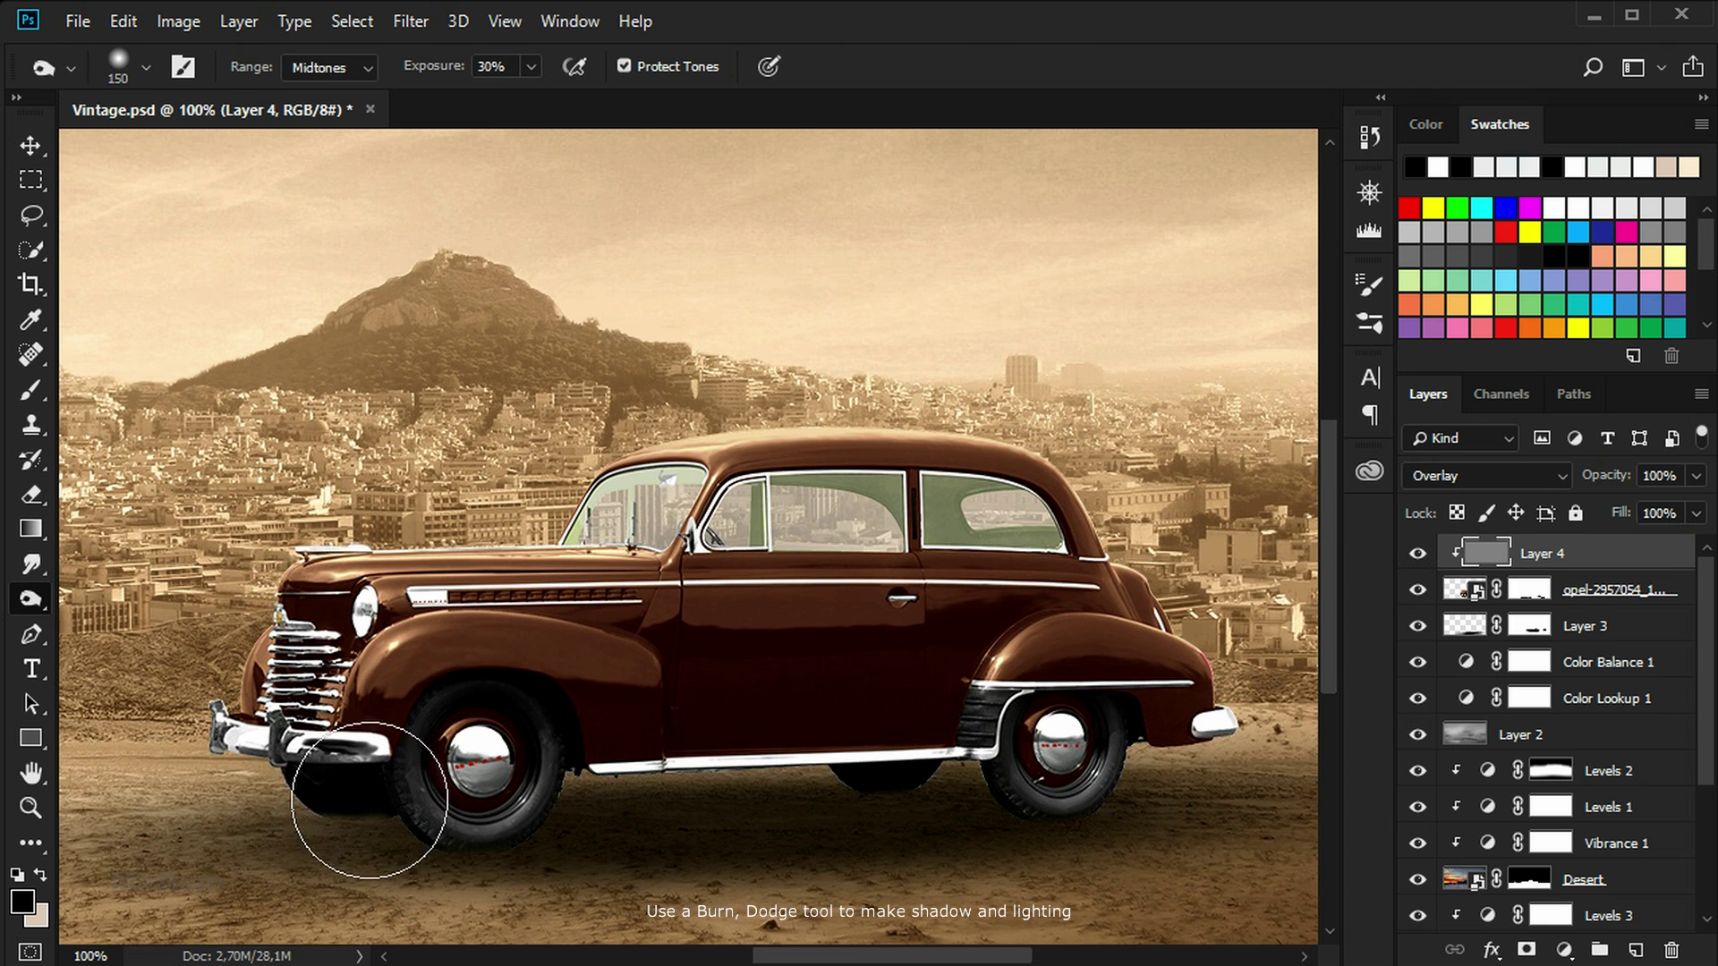
{"action": "left_click_drag", "start_coordinate": [369, 800], "coordinate": [211, 806]}
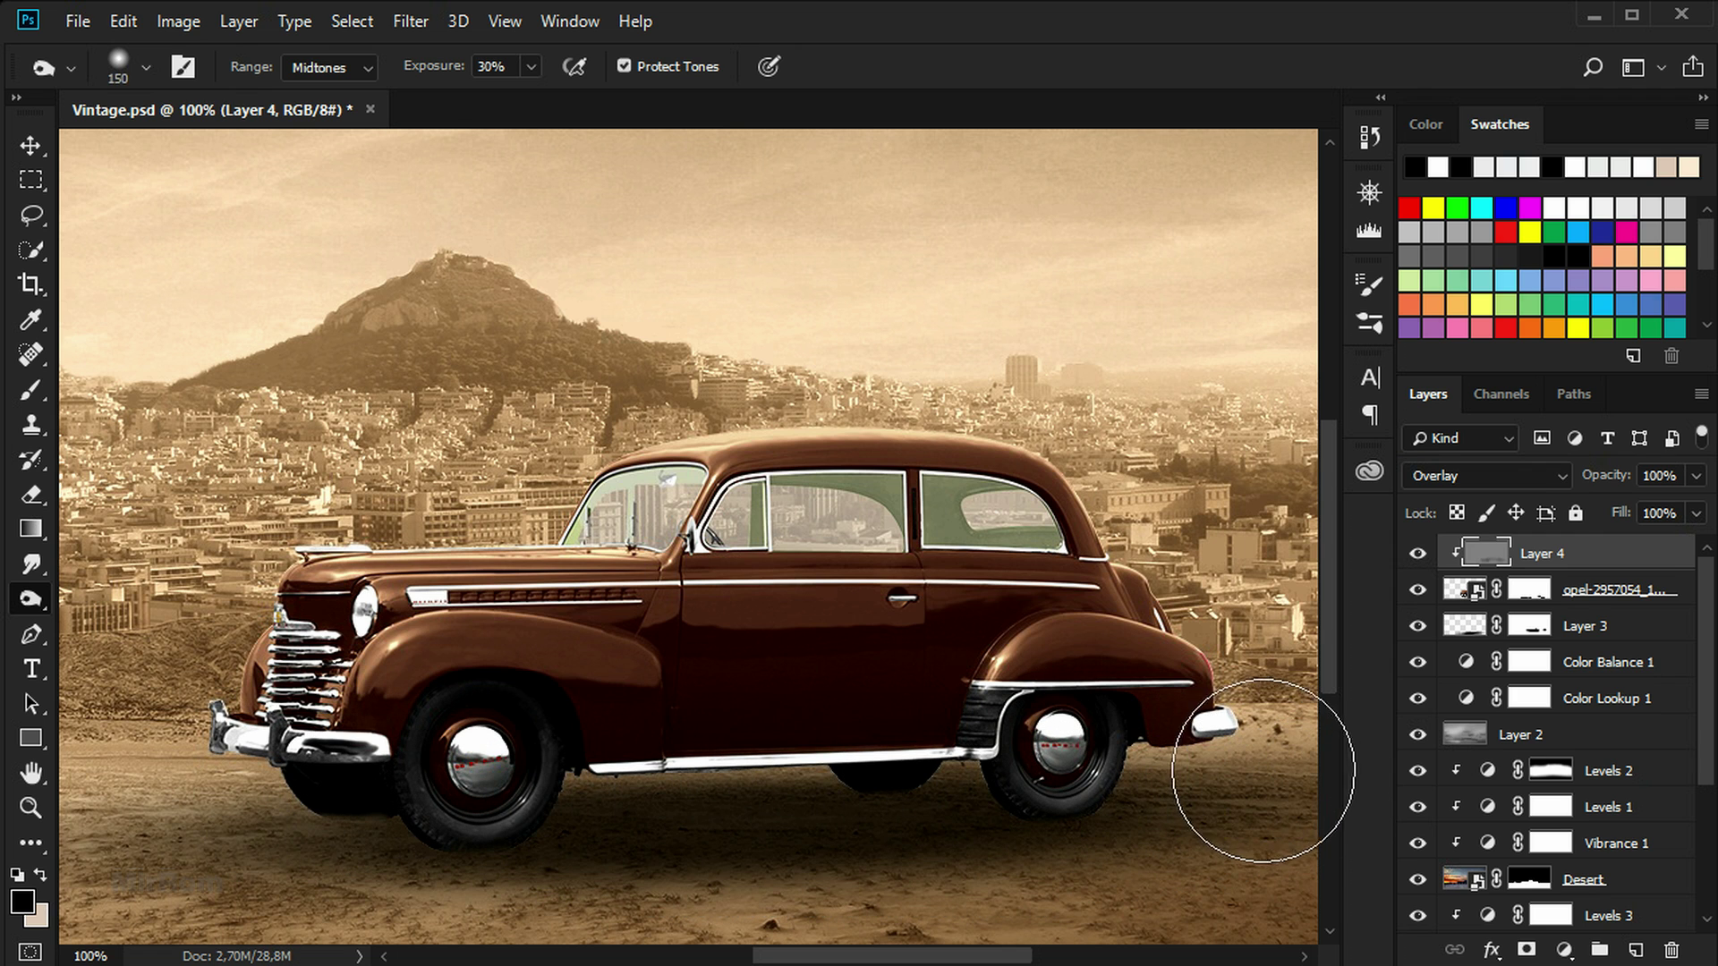
{"action": "key", "text": "bracketleft"}
{"action": "key", "text": "bracketleft"}
{"action": "key", "text": "bracketleft"}
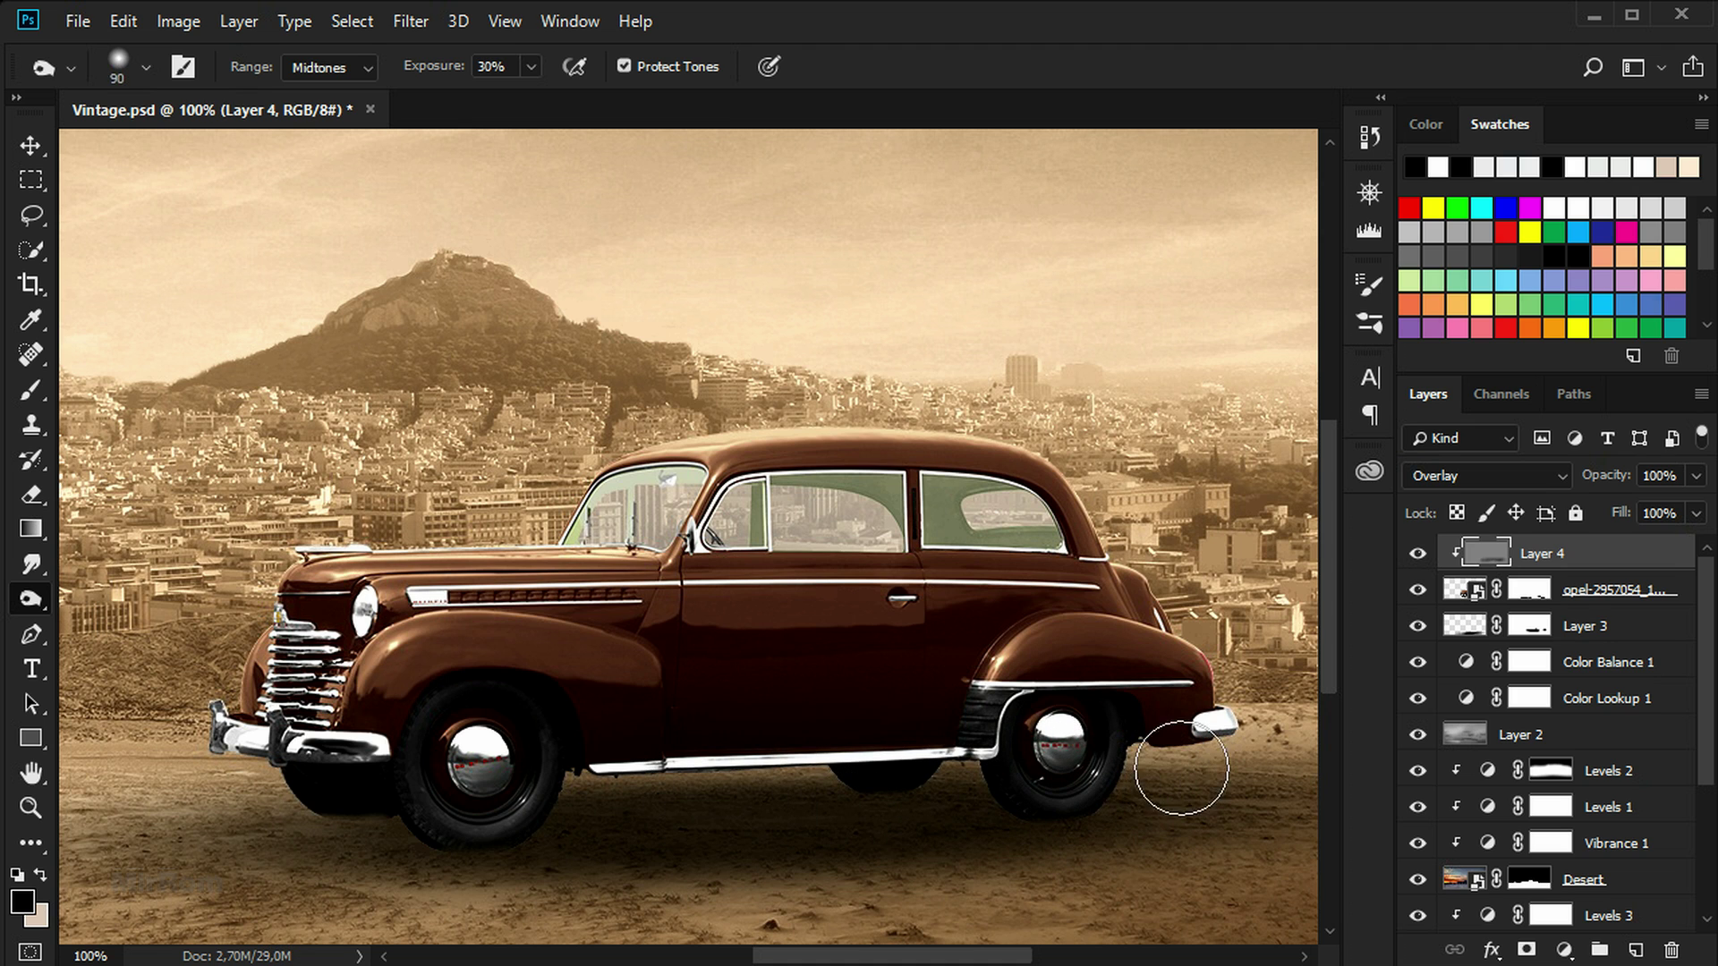
{"action": "key", "text": "bracketleft"}
{"action": "key", "text": "bracketleft"}
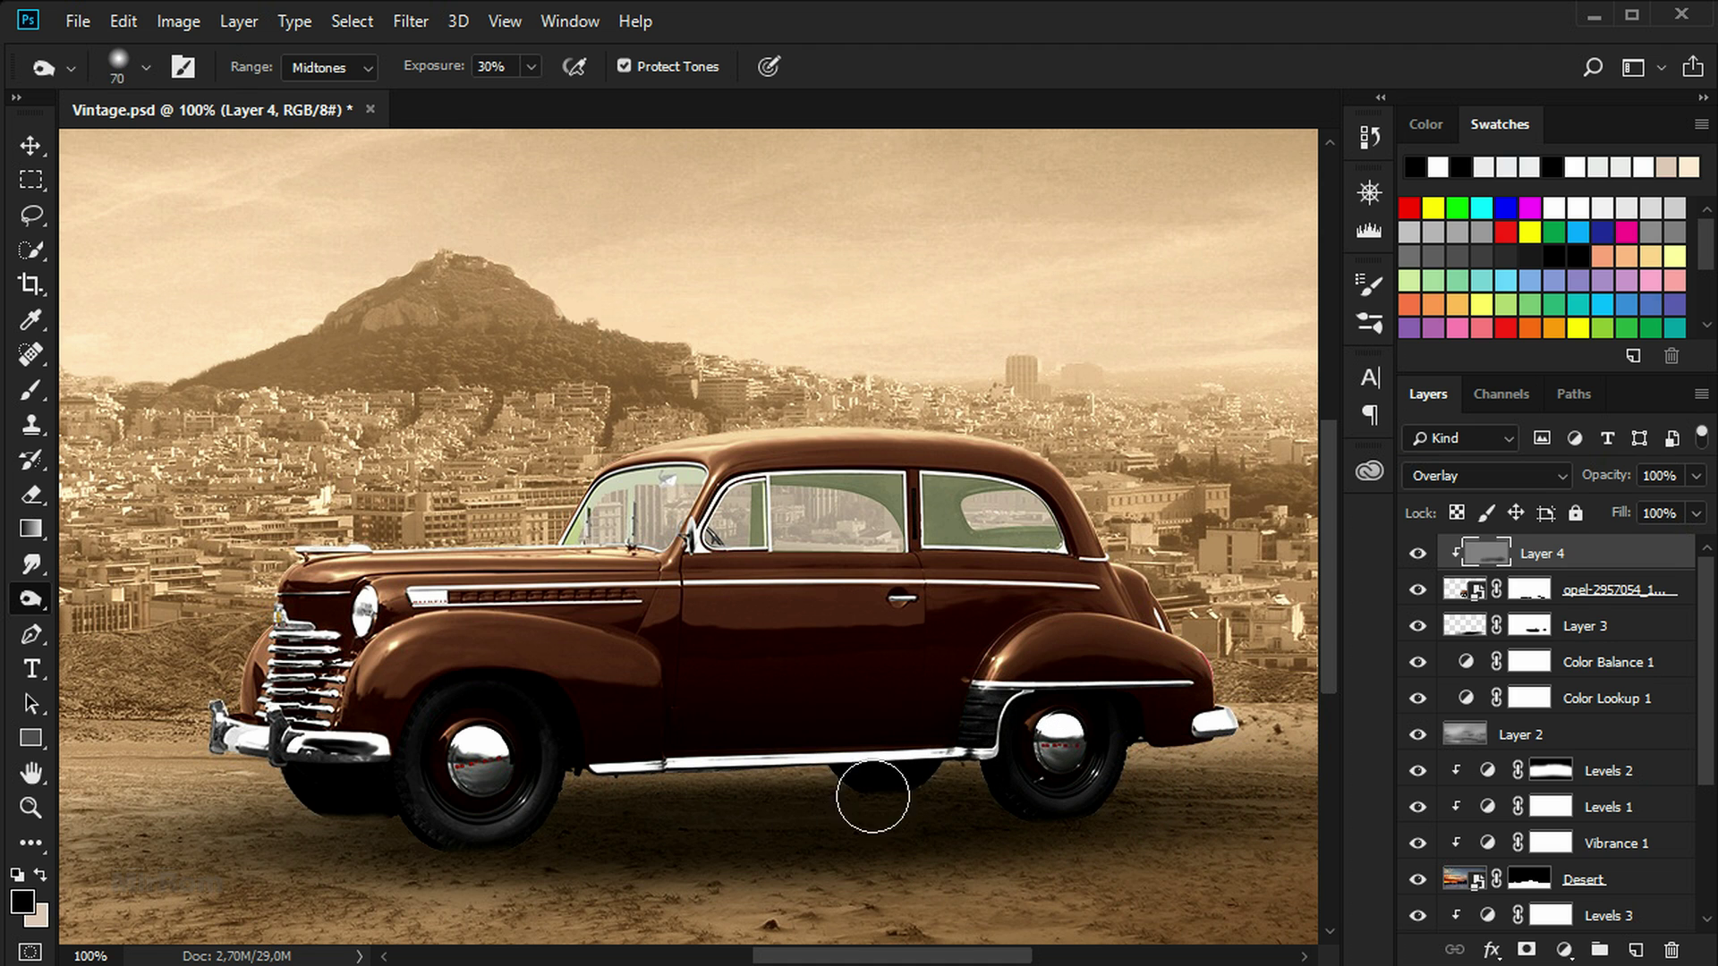
{"action": "key", "text": "bracketright"}
{"action": "key", "text": "bracketright"}
{"action": "key", "text": "bracketright"}
{"action": "key", "text": "bracketright"}
{"action": "key", "text": "bracketright"}
{"action": "key", "text": "bracketleft"}
{"action": "key", "text": "bracketleft"}
{"action": "key", "text": "bracketleft"}
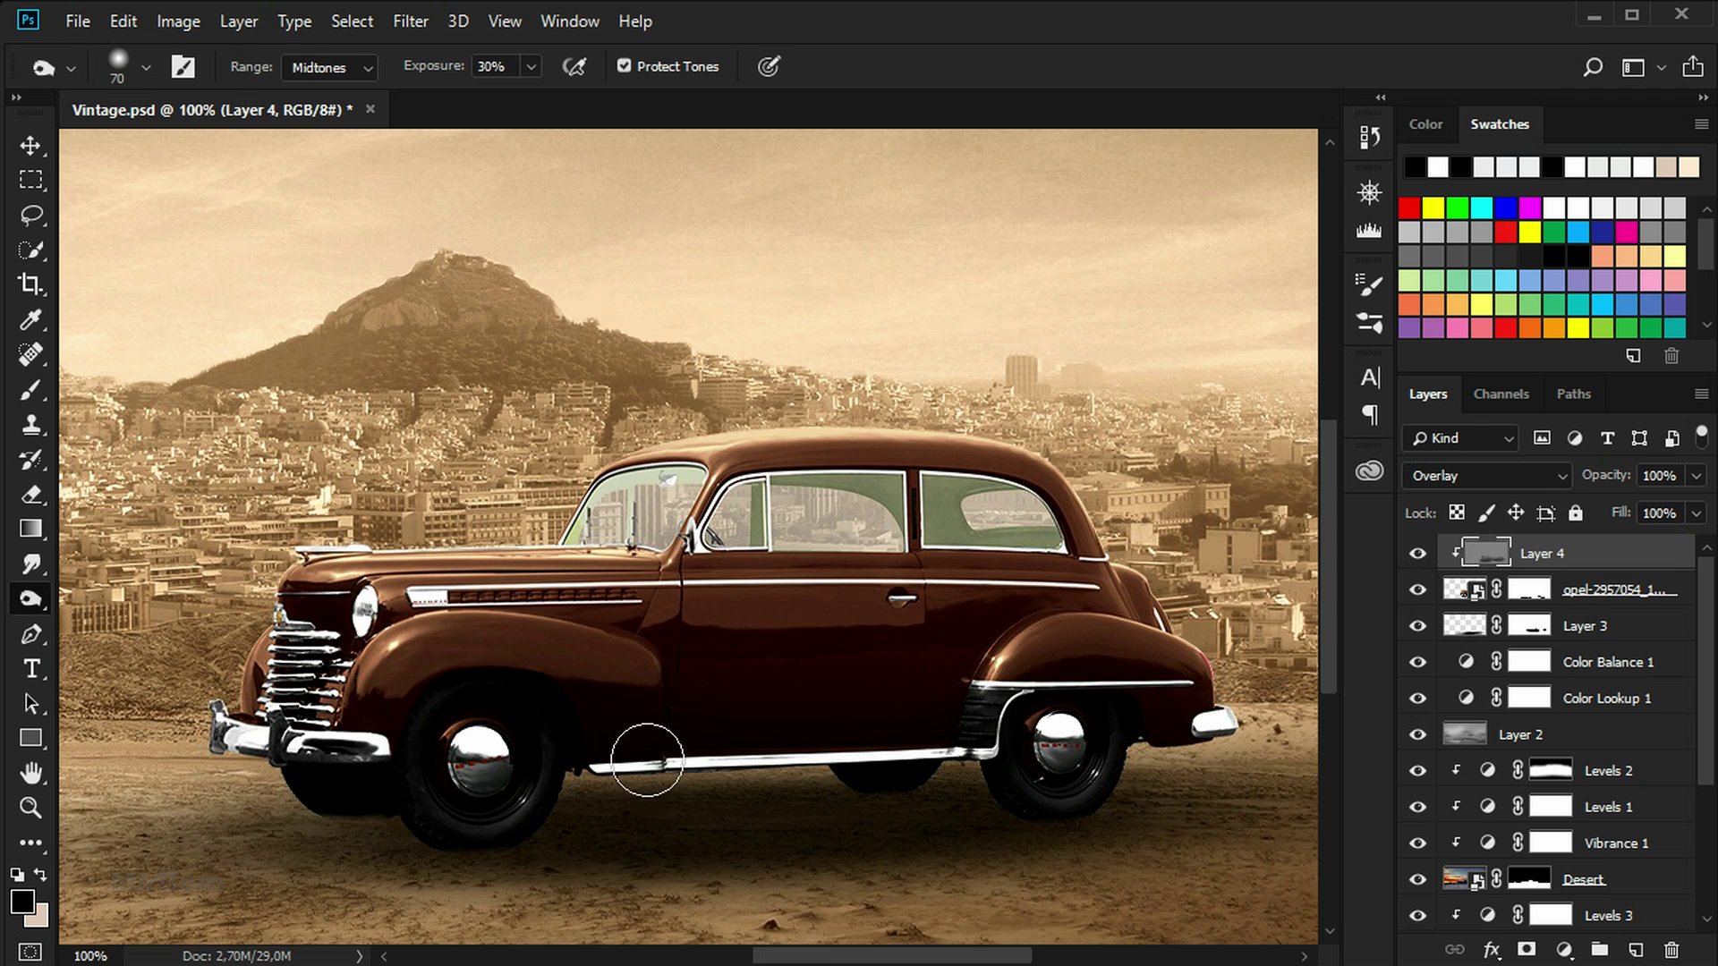
{"action": "key", "text": "bracketleft"}
{"action": "key", "text": "bracketleft"}
{"action": "key", "text": "bracketleft"}
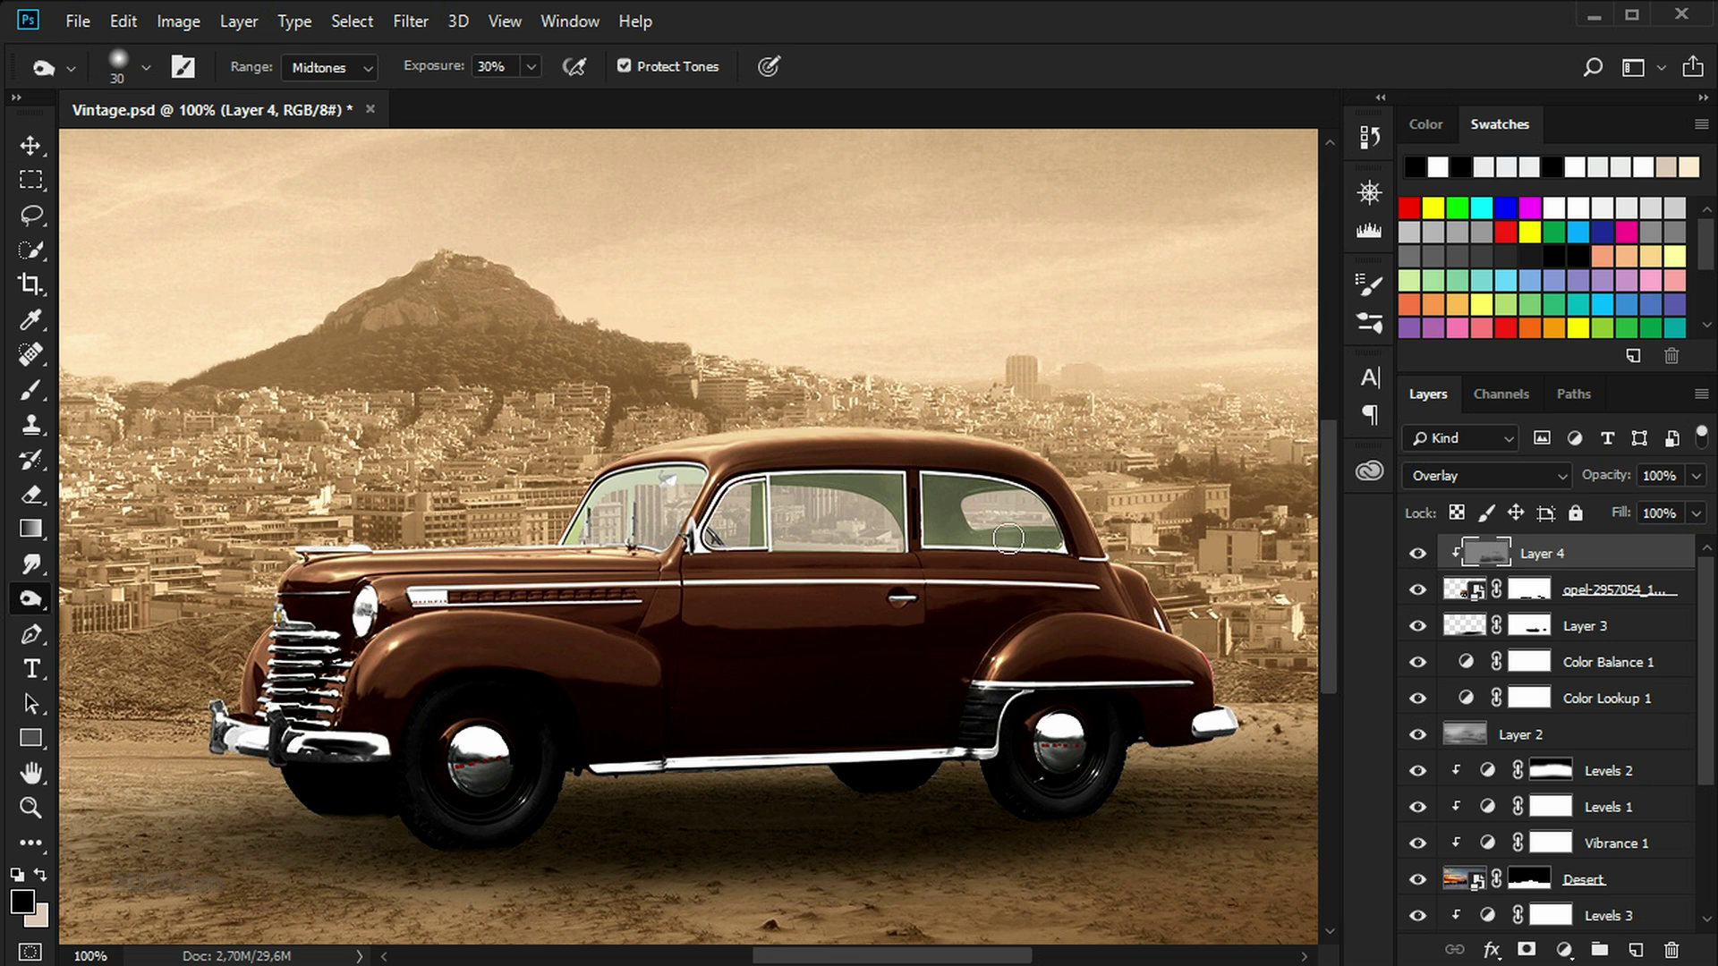
{"action": "key", "text": "bracketright"}
{"action": "key", "text": "bracketright"}
{"action": "key", "text": "bracketright"}
{"action": "key", "text": "bracketright"}
{"action": "key", "text": "bracketright"}
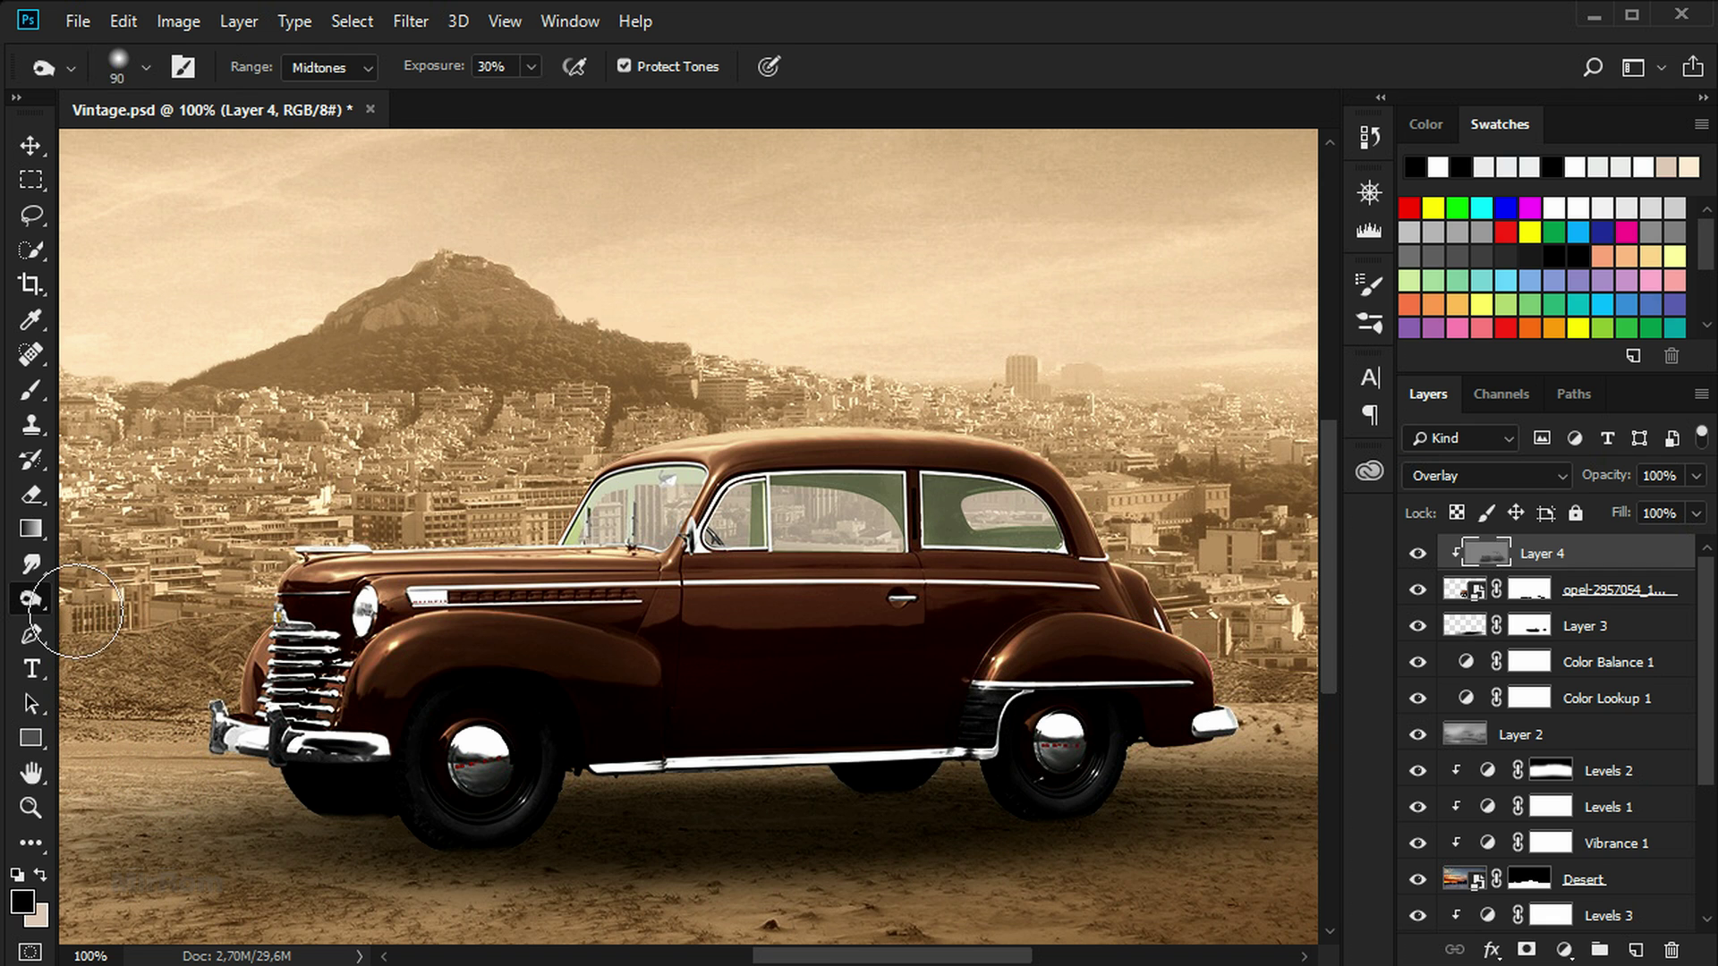
{"action": "right_click", "coordinate": [41, 594]}
{"action": "left_click", "coordinate": [77, 600]}
Dodge highlights onto the roof, windows and fender at 20% exposure, varying brush size
{"action": "key", "text": "bracketright"}
{"action": "key", "text": "bracketright"}
{"action": "key", "text": "bracketright"}
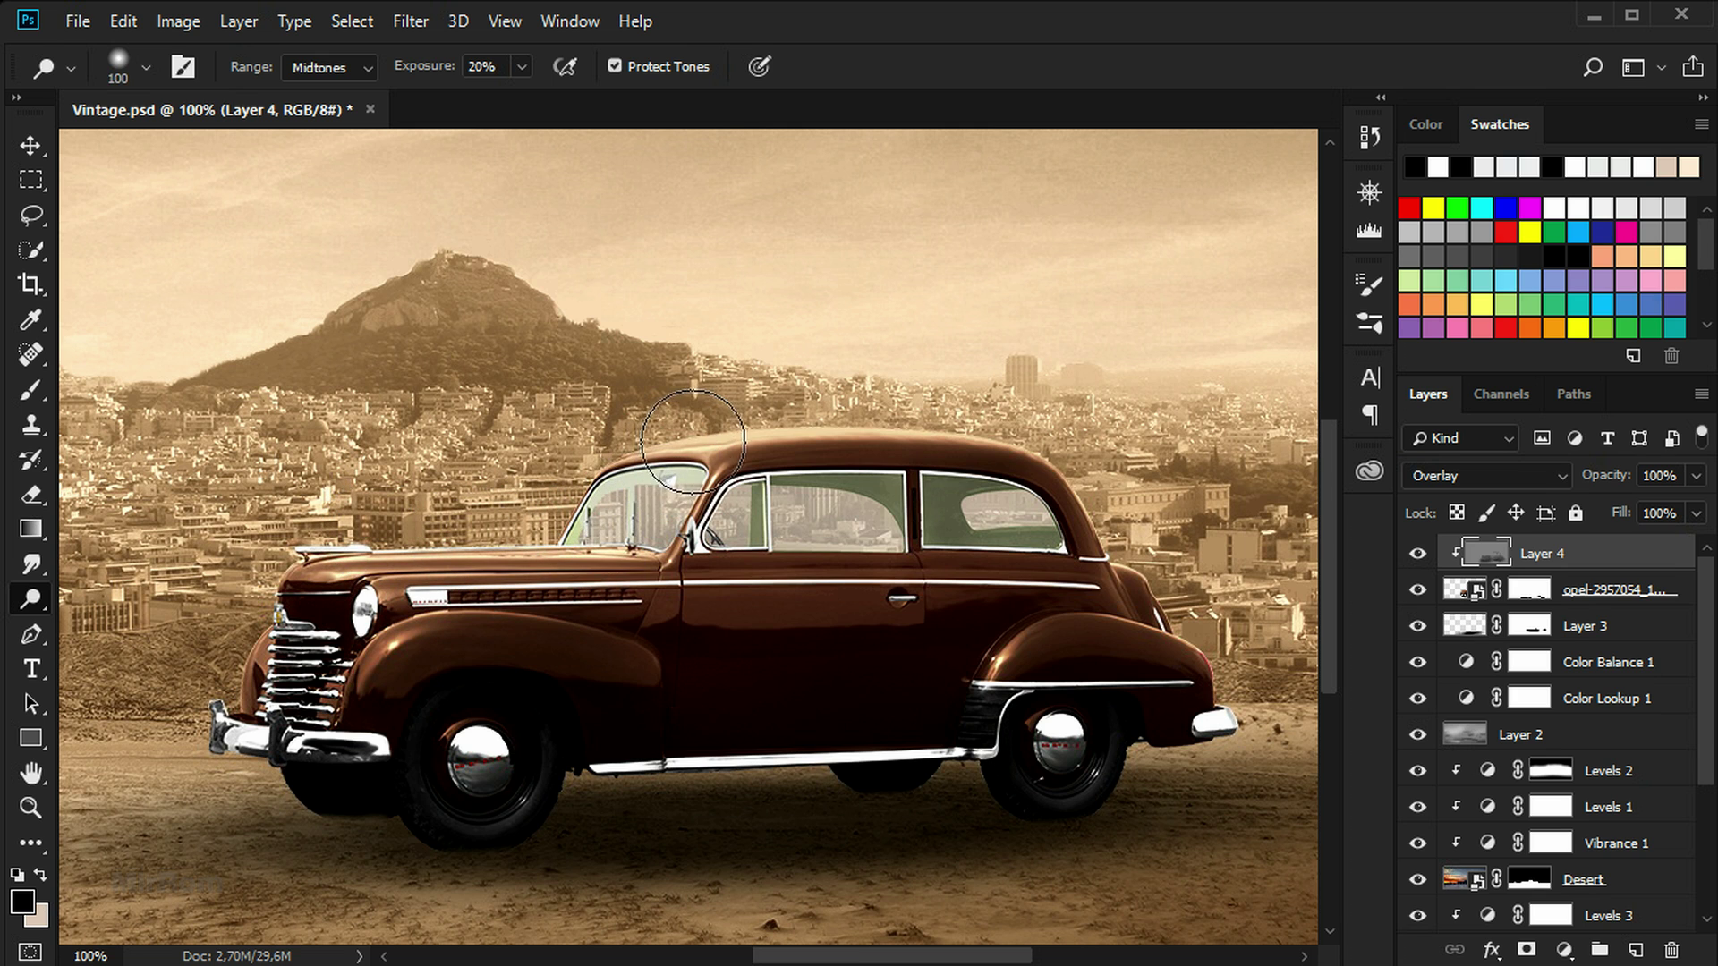
{"action": "key", "text": "bracketright"}
{"action": "key", "text": "bracketright"}
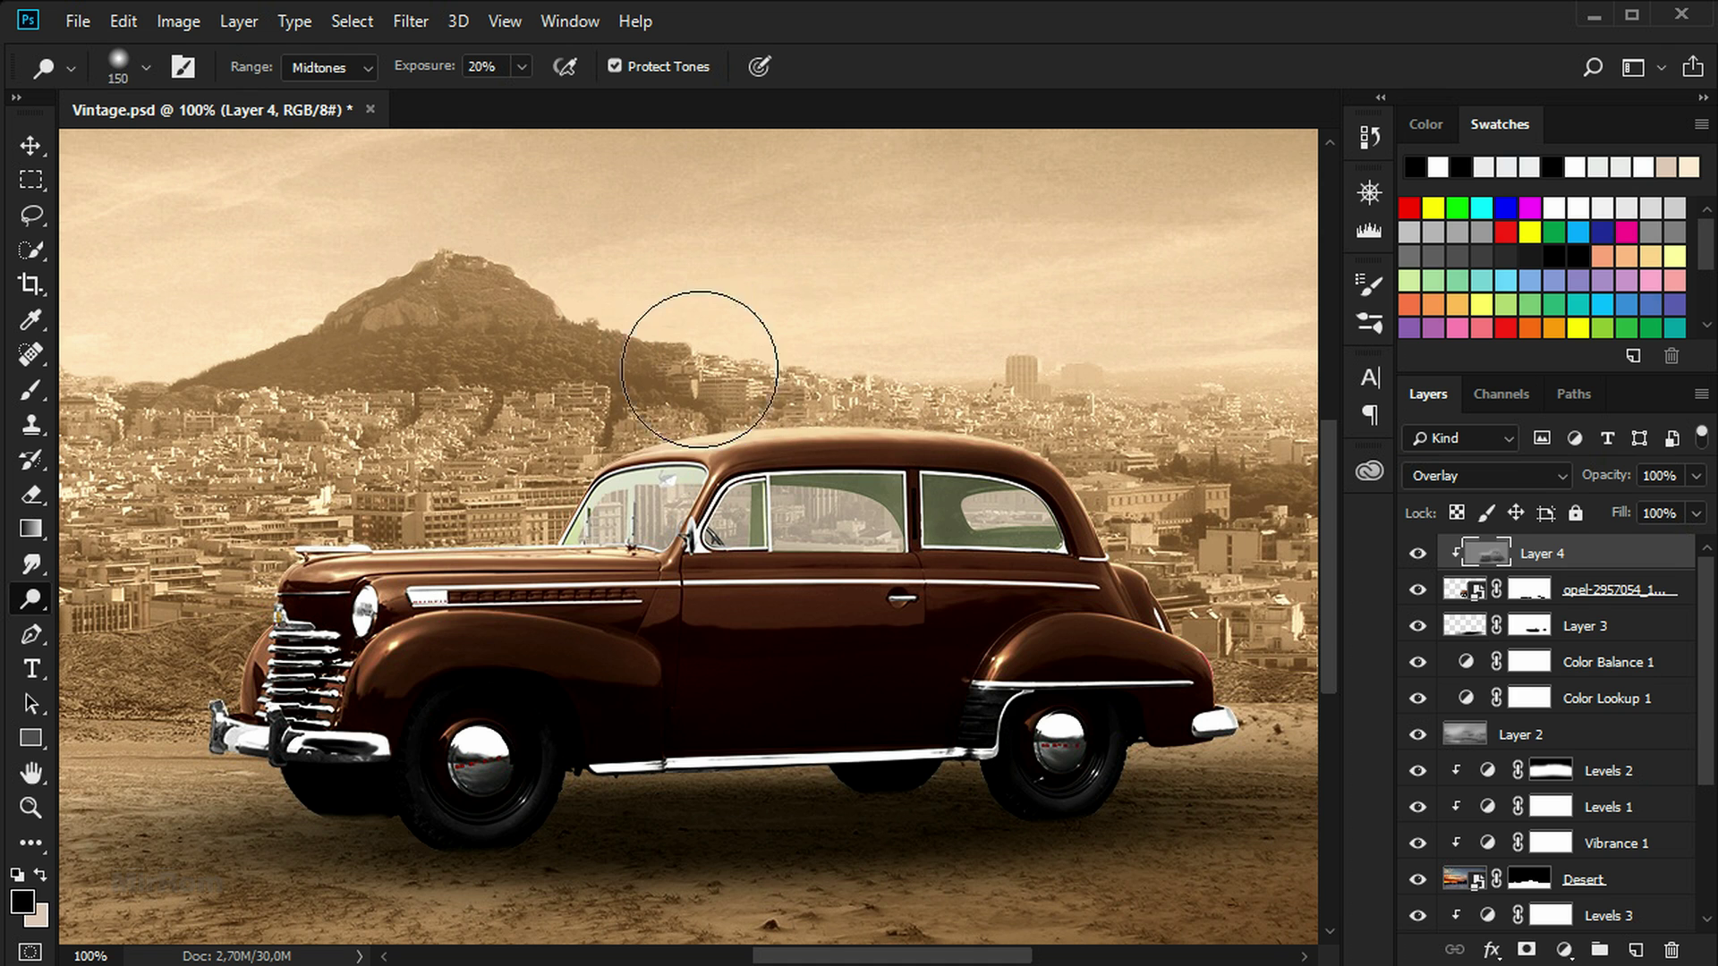
{"action": "key", "text": "bracketleft"}
{"action": "key", "text": "bracketleft"}
{"action": "key", "text": "bracketleft"}
{"action": "key", "text": "bracketleft"}
{"action": "key", "text": "bracketleft"}
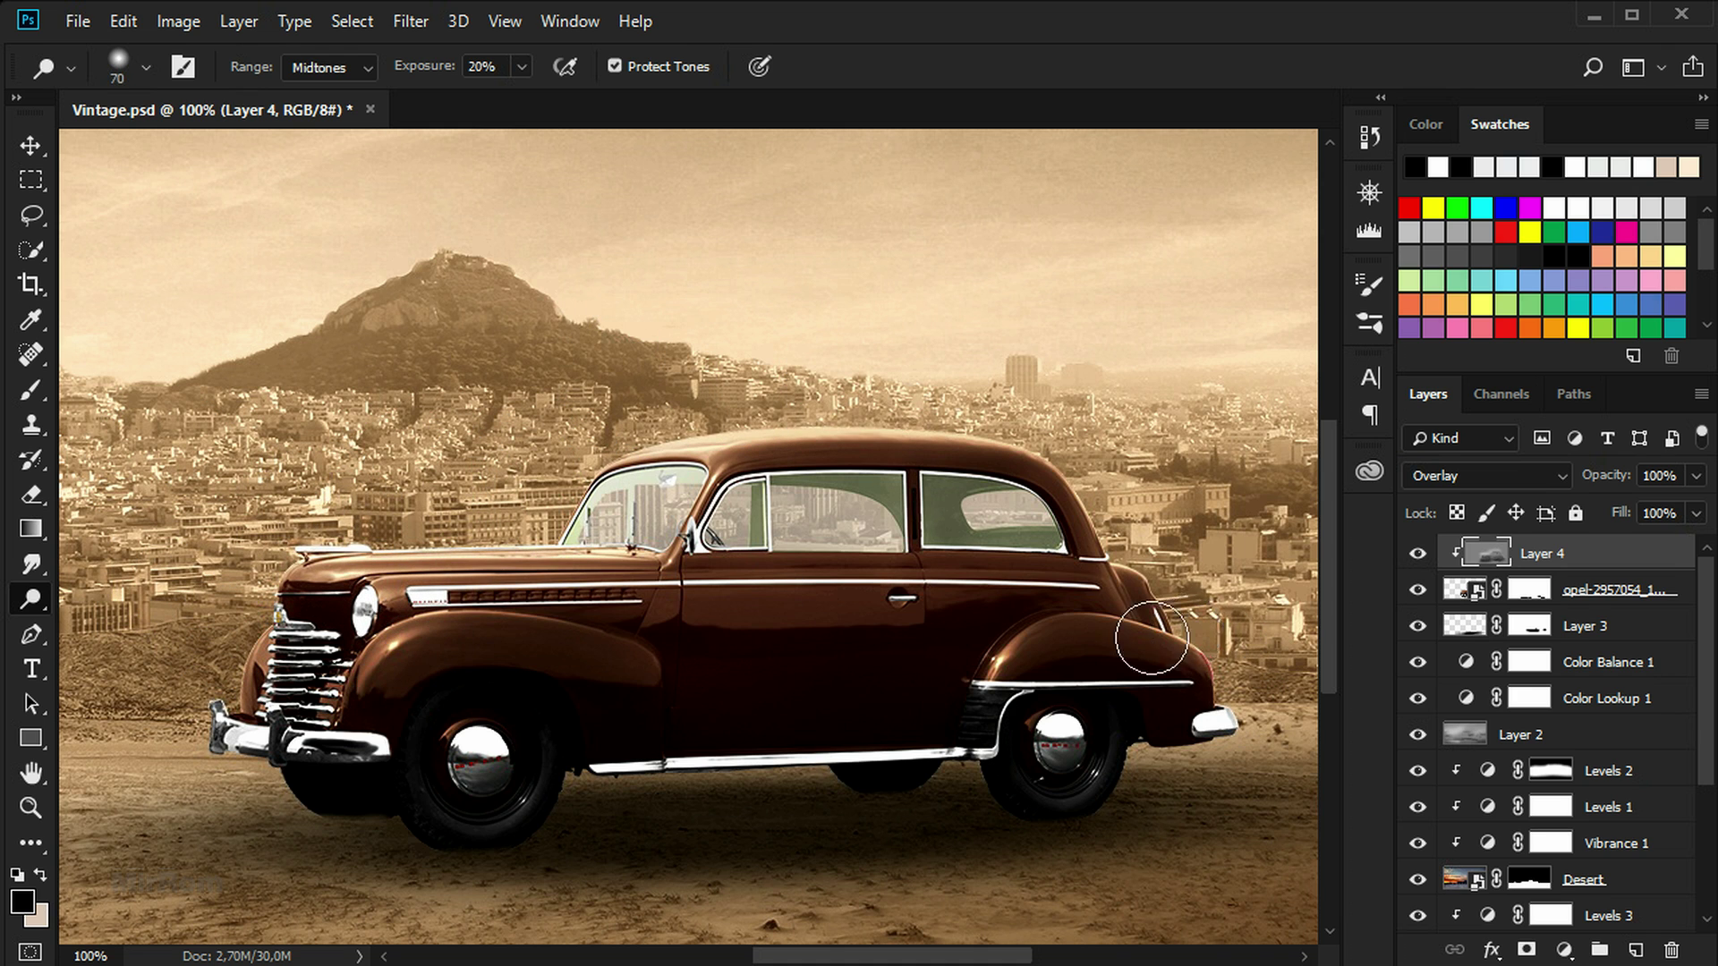
{"action": "key", "text": "bracketleft"}
{"action": "key", "text": "bracketleft"}
{"action": "key", "text": "bracketleft"}
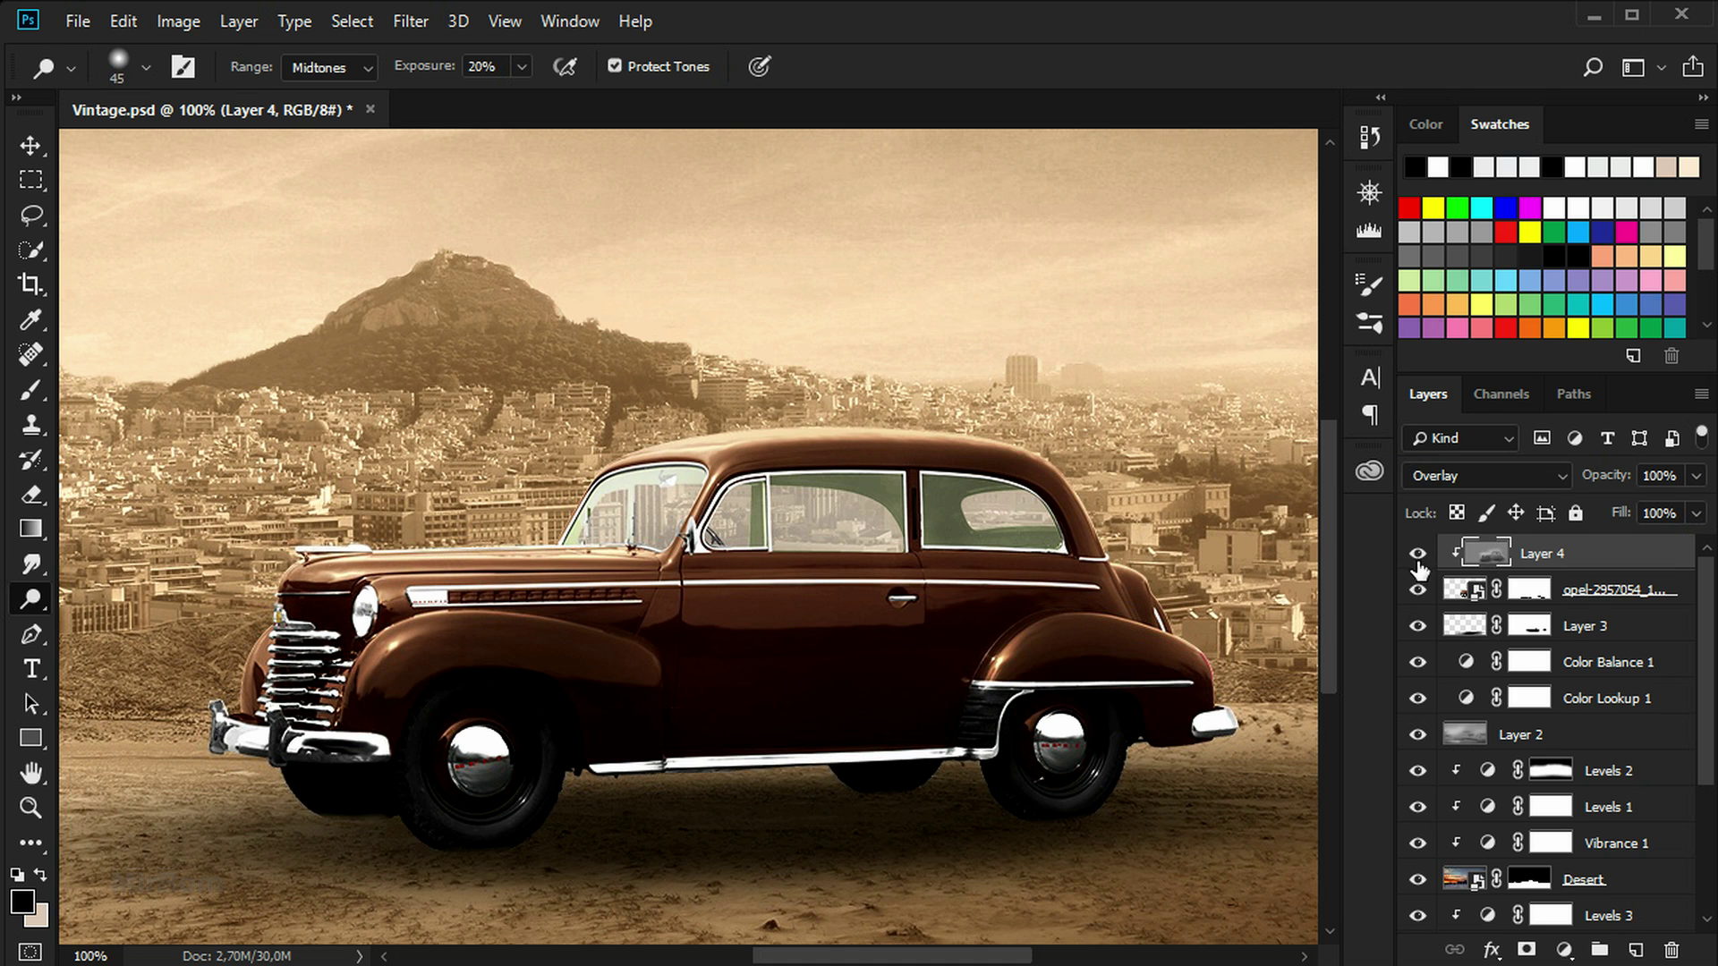
{"action": "key", "text": "bracketright"}
{"action": "key", "text": "bracketright"}
{"action": "key", "text": "bracketright"}
{"action": "key", "text": "bracketright"}
{"action": "key", "text": "bracketright"}
{"action": "key", "text": "bracketright"}
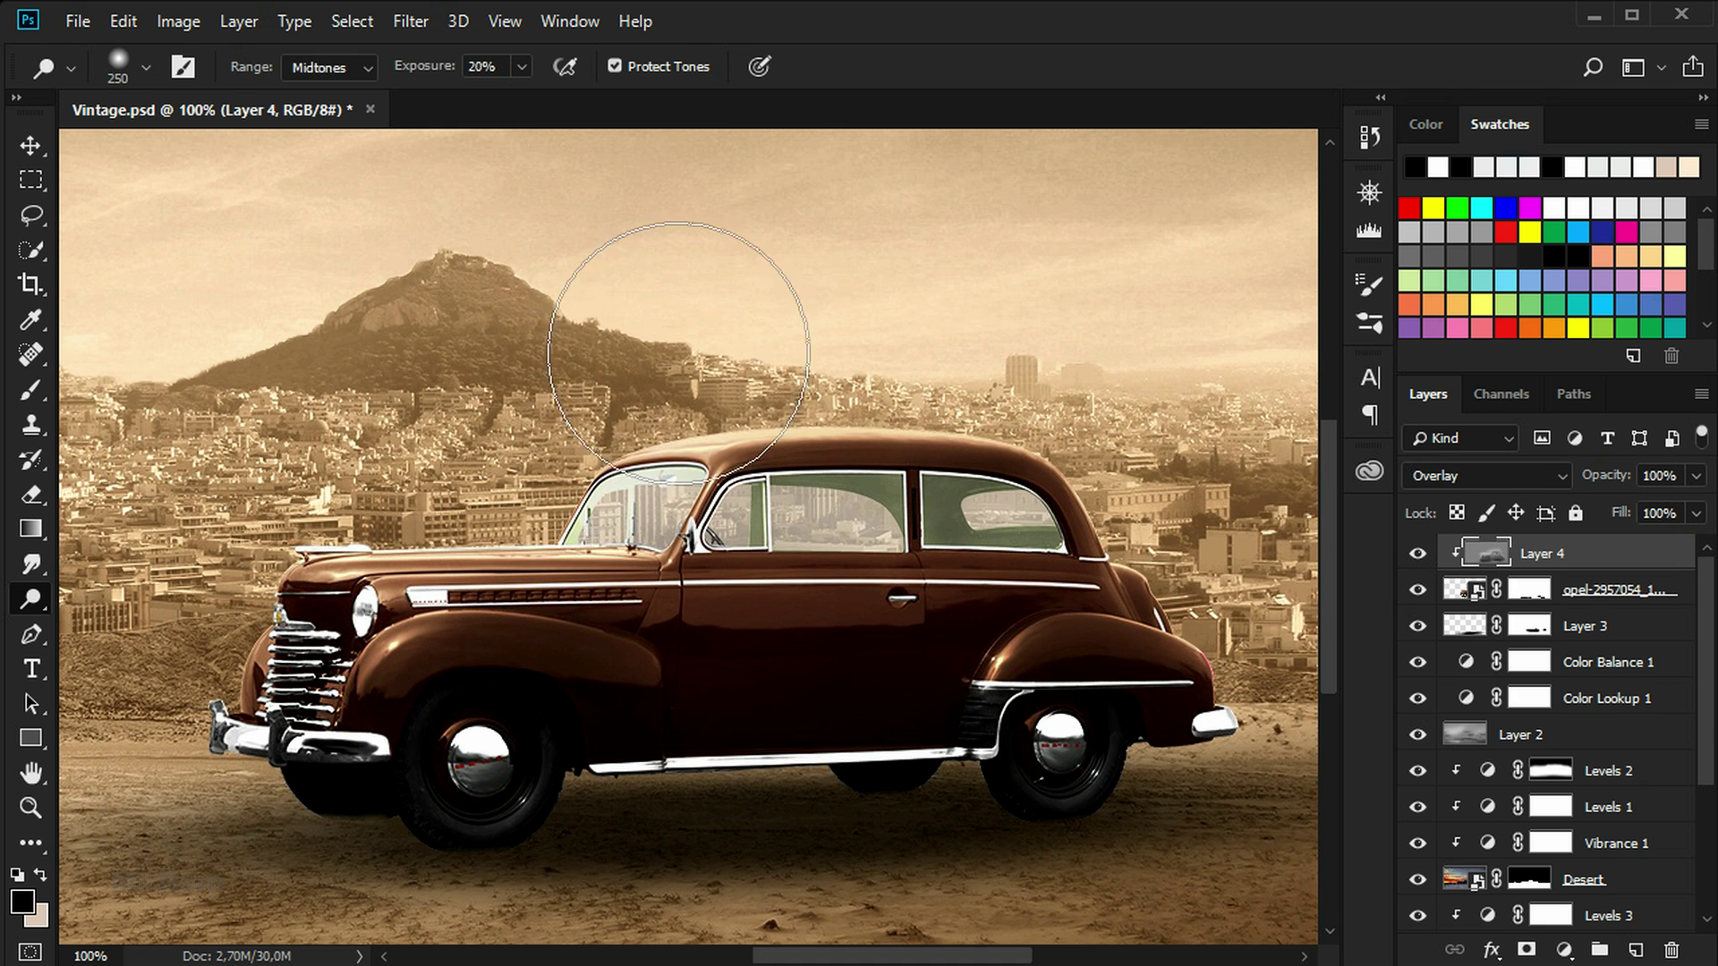
{"action": "key", "text": "v"}
{"action": "scroll", "coordinate": [791, 663], "scroll_direction": "down", "scroll_amount": 1}
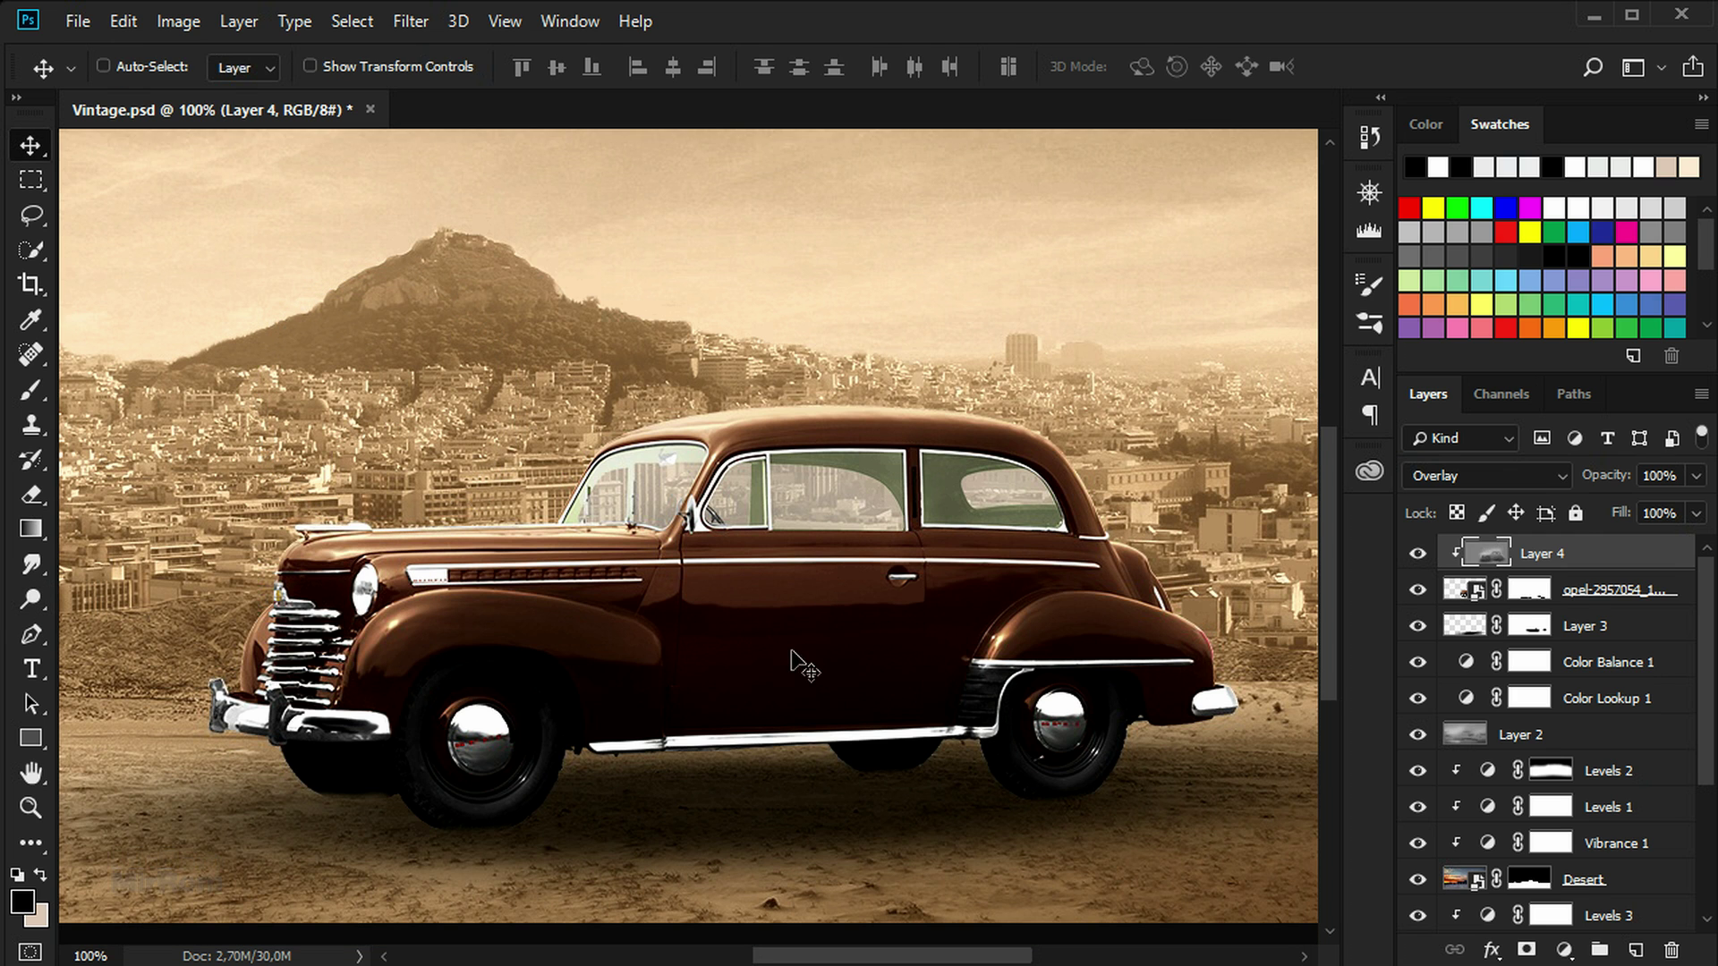
{"action": "scroll", "coordinate": [791, 662], "scroll_direction": "down", "scroll_amount": 3}
{"action": "scroll", "coordinate": [795, 659], "scroll_direction": "down", "scroll_amount": 1}
{"action": "scroll", "coordinate": [806, 667], "scroll_direction": "down", "scroll_amount": 1, "text": "alt"}
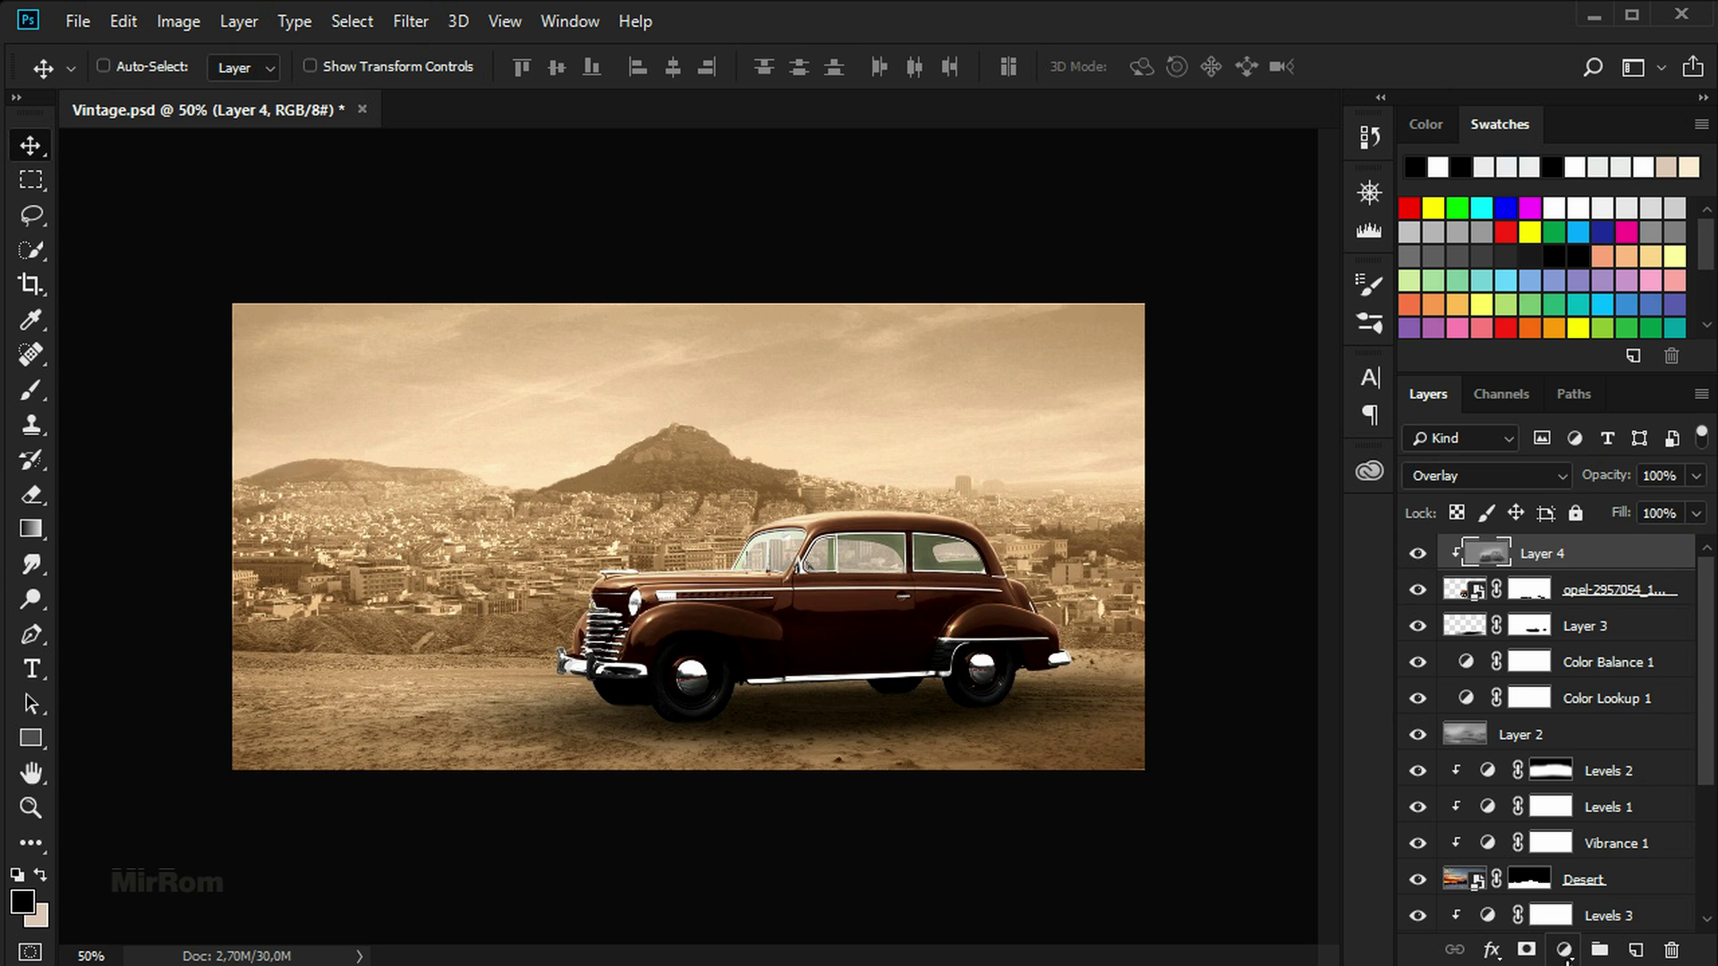
{"action": "left_click", "coordinate": [1564, 951]}
{"action": "left_click", "coordinate": [1639, 604]}
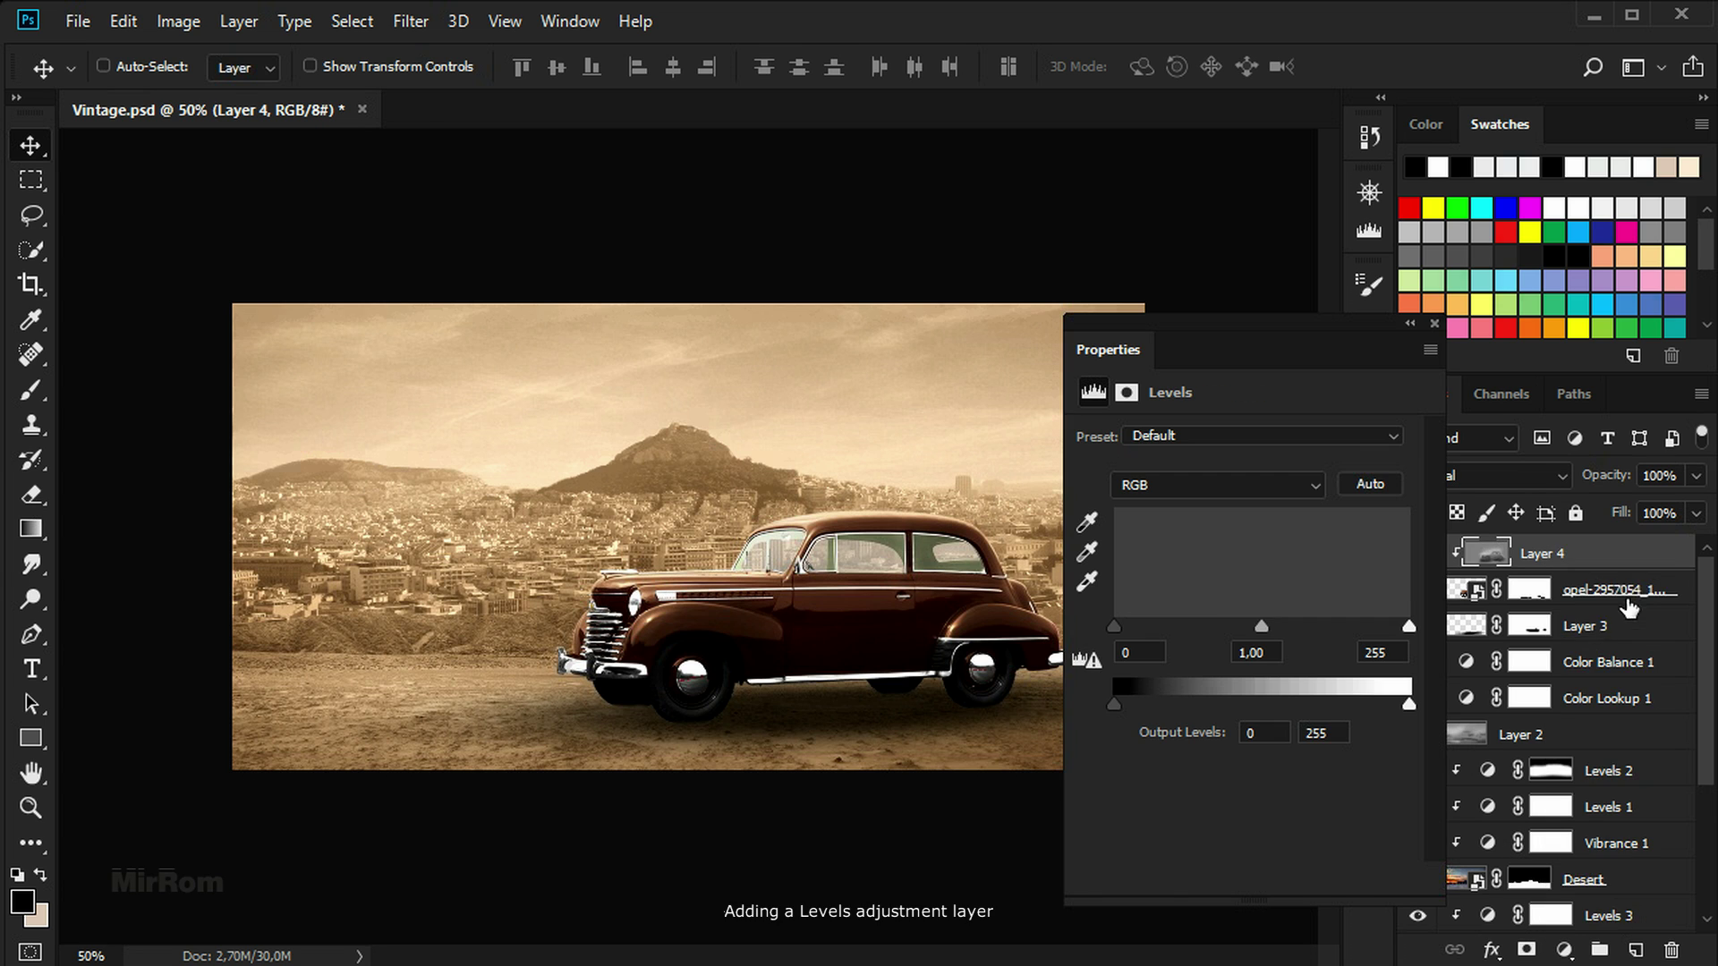
{"action": "left_click", "coordinate": [1244, 882]}
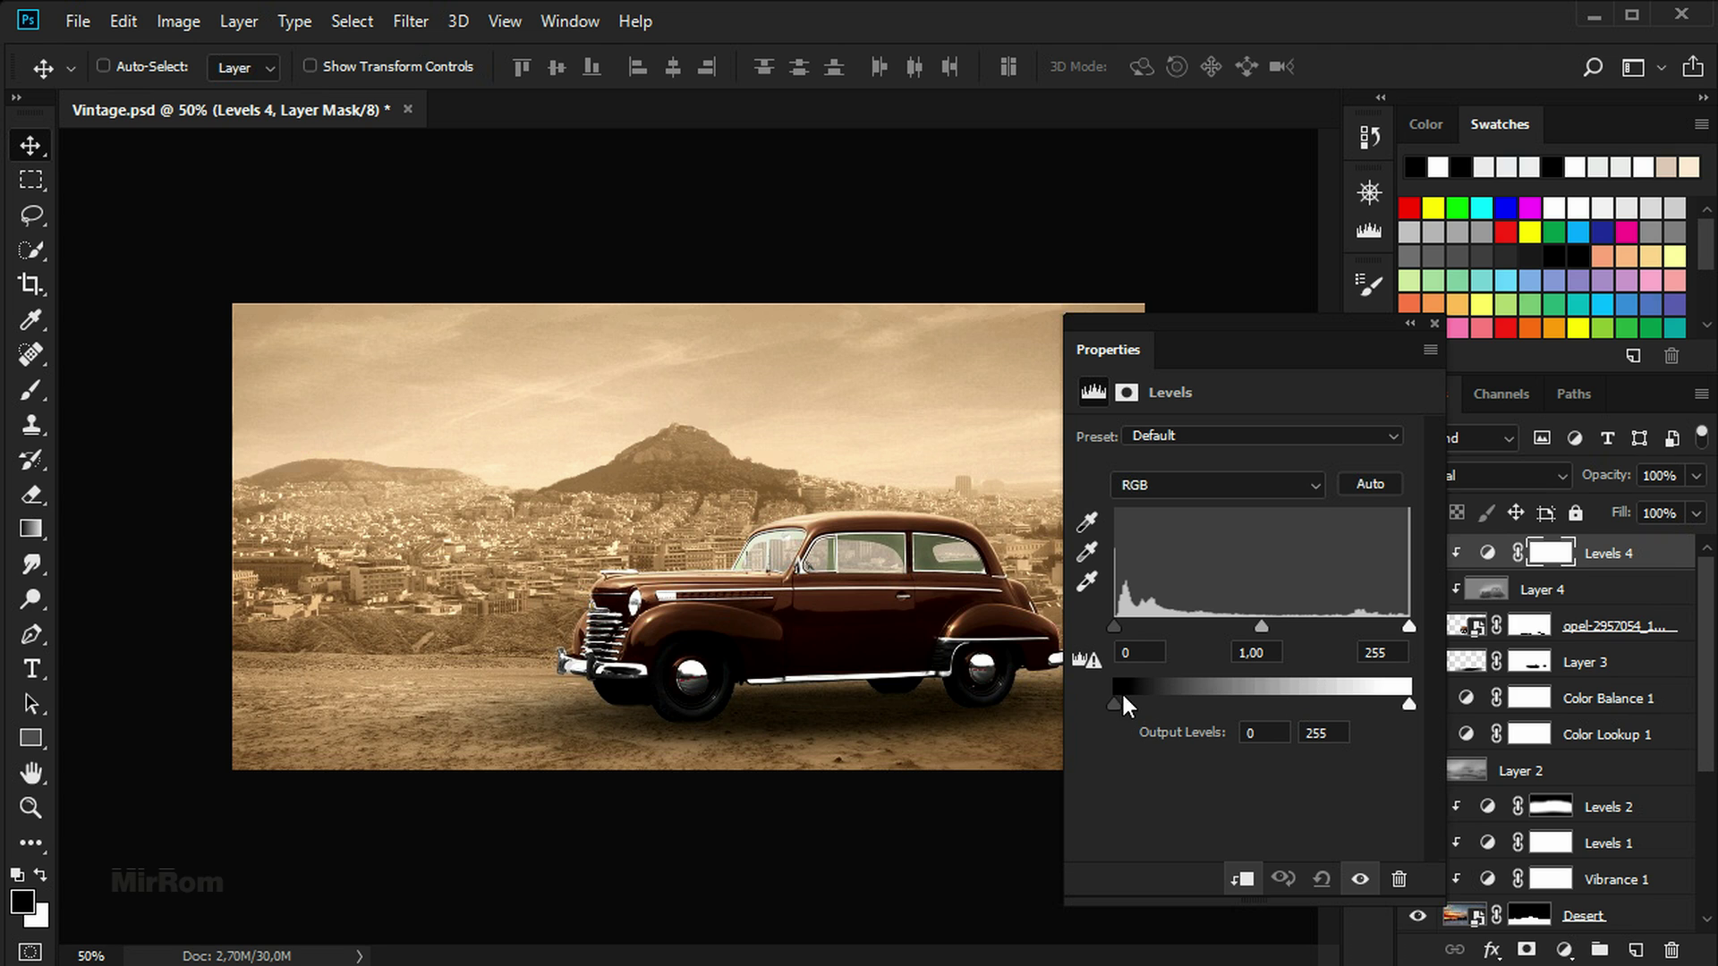
{"action": "mouse_move", "coordinate": [1119, 628]}
{"action": "left_mouse_down"}
{"action": "mouse_move", "coordinate": [1140, 624]}
{"action": "mouse_move", "coordinate": [1093, 626]}
{"action": "left_mouse_up"}
{"action": "mouse_move", "coordinate": [1250, 626]}
{"action": "left_mouse_down"}
{"action": "mouse_move", "coordinate": [1217, 627]}
{"action": "mouse_move", "coordinate": [1292, 631]}
{"action": "left_mouse_up"}
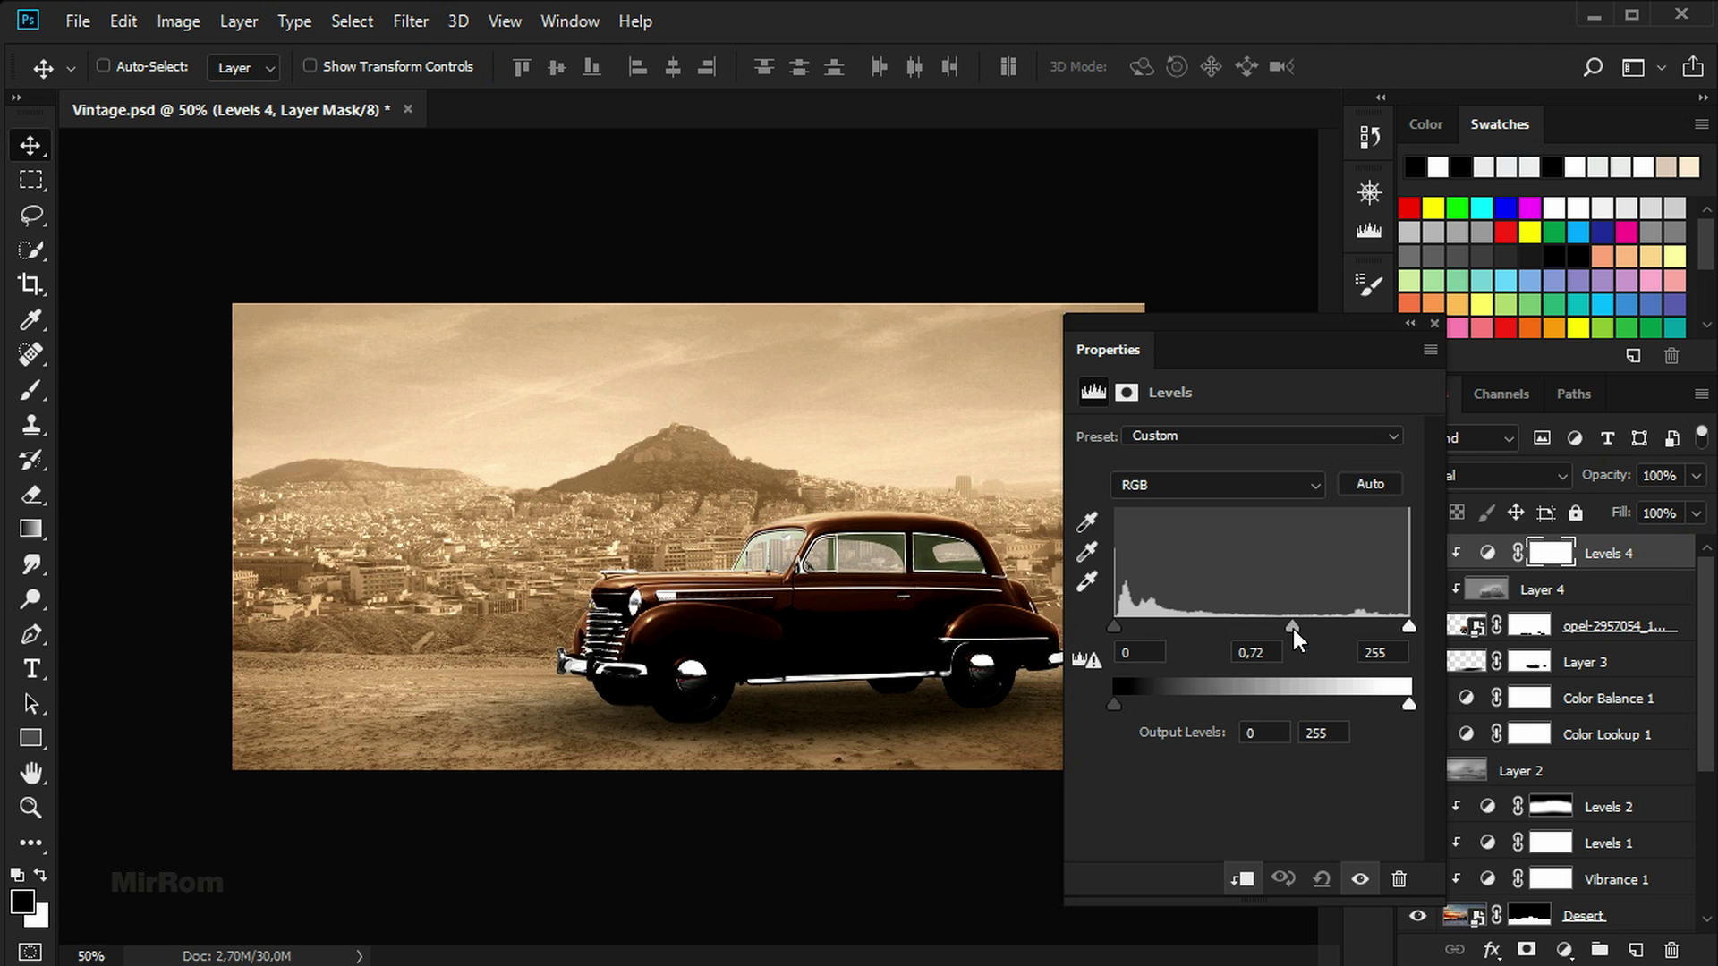
{"action": "left_click", "coordinate": [1434, 323]}
{"action": "key", "text": "Delete"}
Clip a Vibrance adjustment to the car with Vibrance -38 and Saturation -20
{"action": "left_click", "coordinate": [1566, 950]}
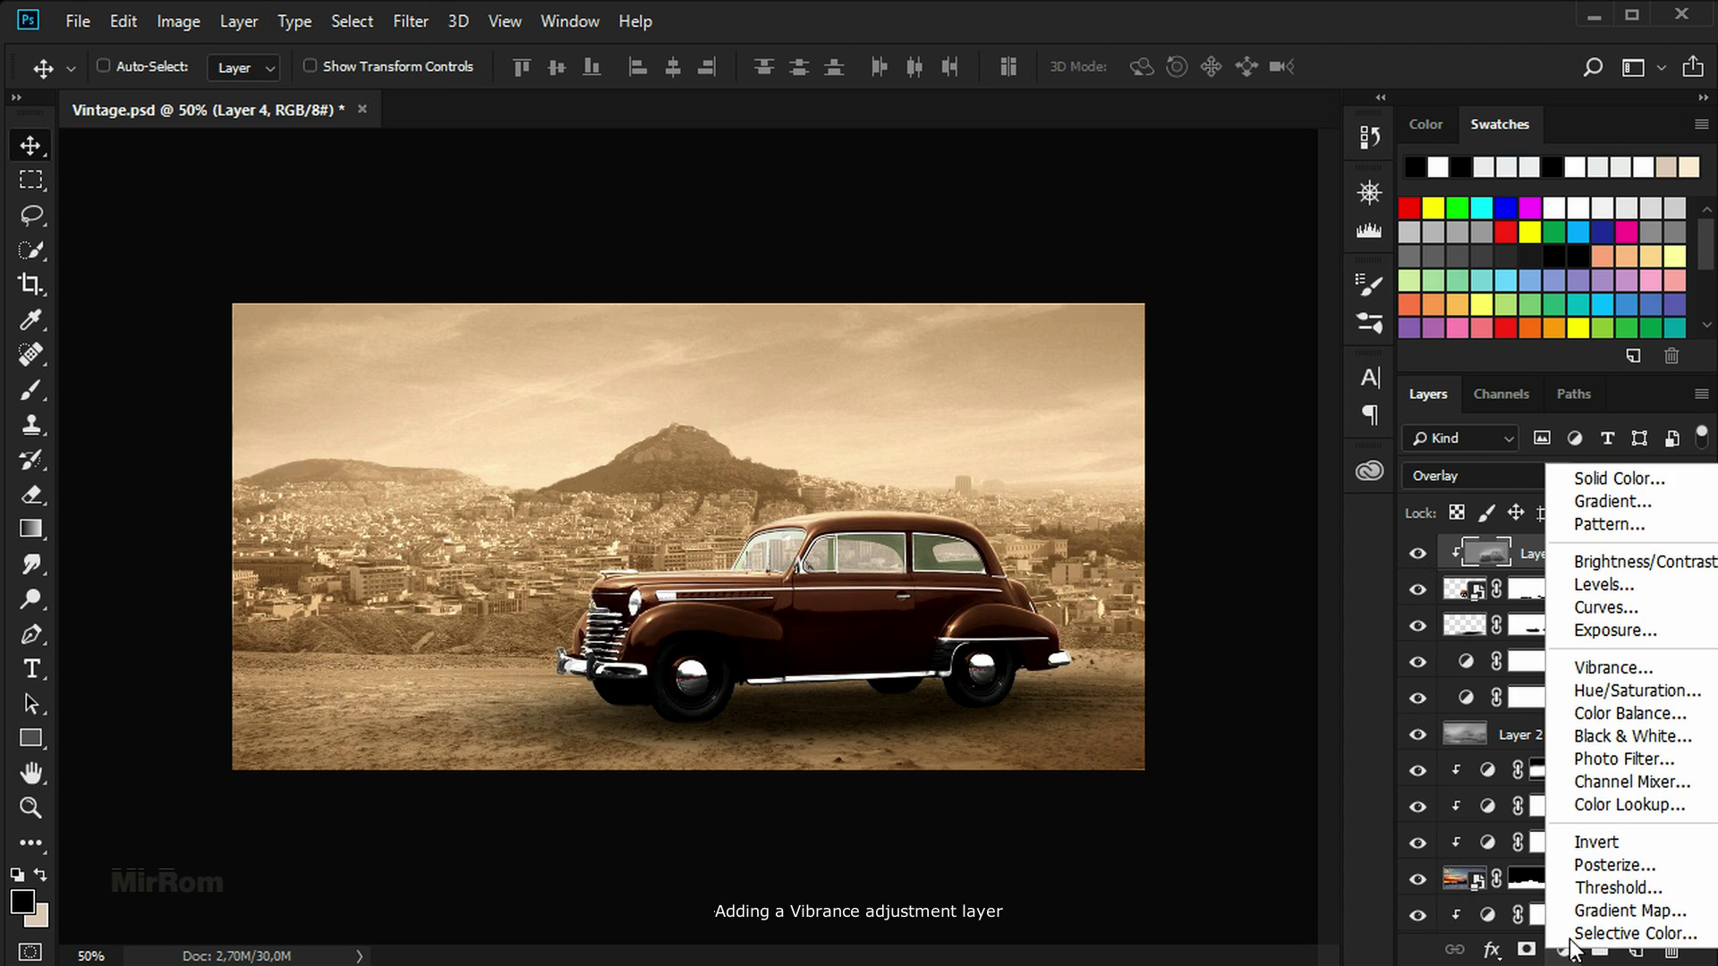
{"action": "left_click", "coordinate": [1614, 669]}
{"action": "left_click", "coordinate": [1244, 877]}
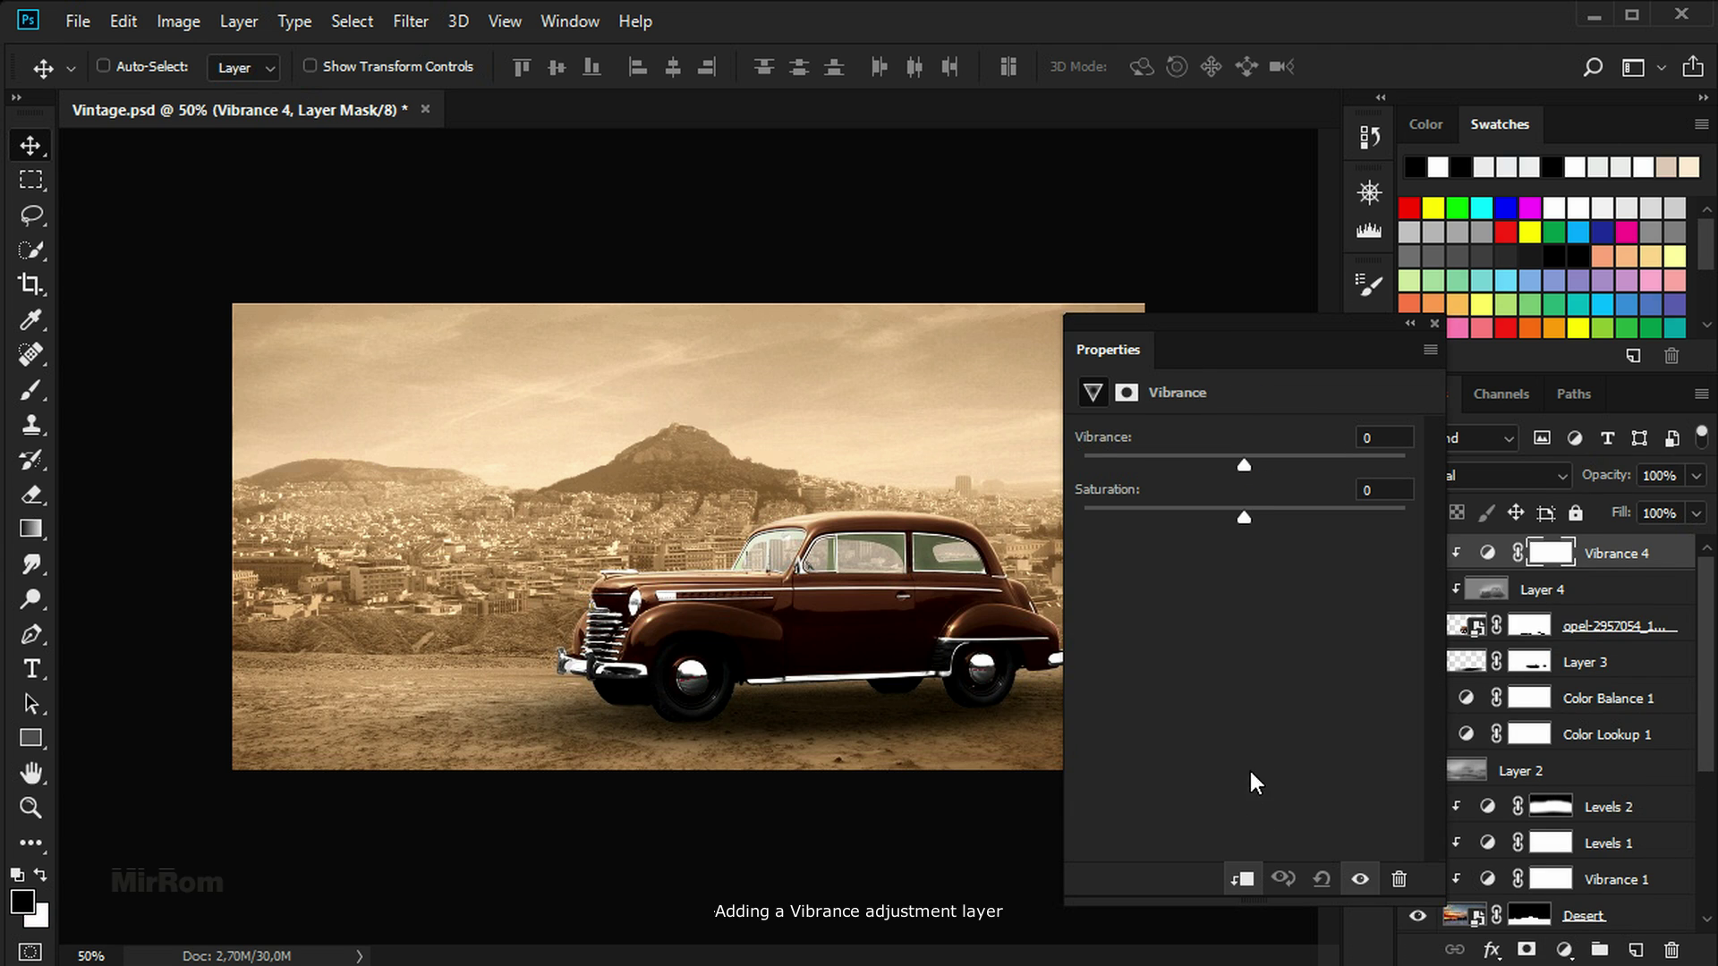
{"action": "mouse_move", "coordinate": [1244, 459]}
{"action": "left_mouse_down"}
{"action": "mouse_move", "coordinate": [1194, 467]}
{"action": "mouse_move", "coordinate": [1236, 518]}
{"action": "mouse_move", "coordinate": [1211, 521]}
{"action": "left_mouse_up"}
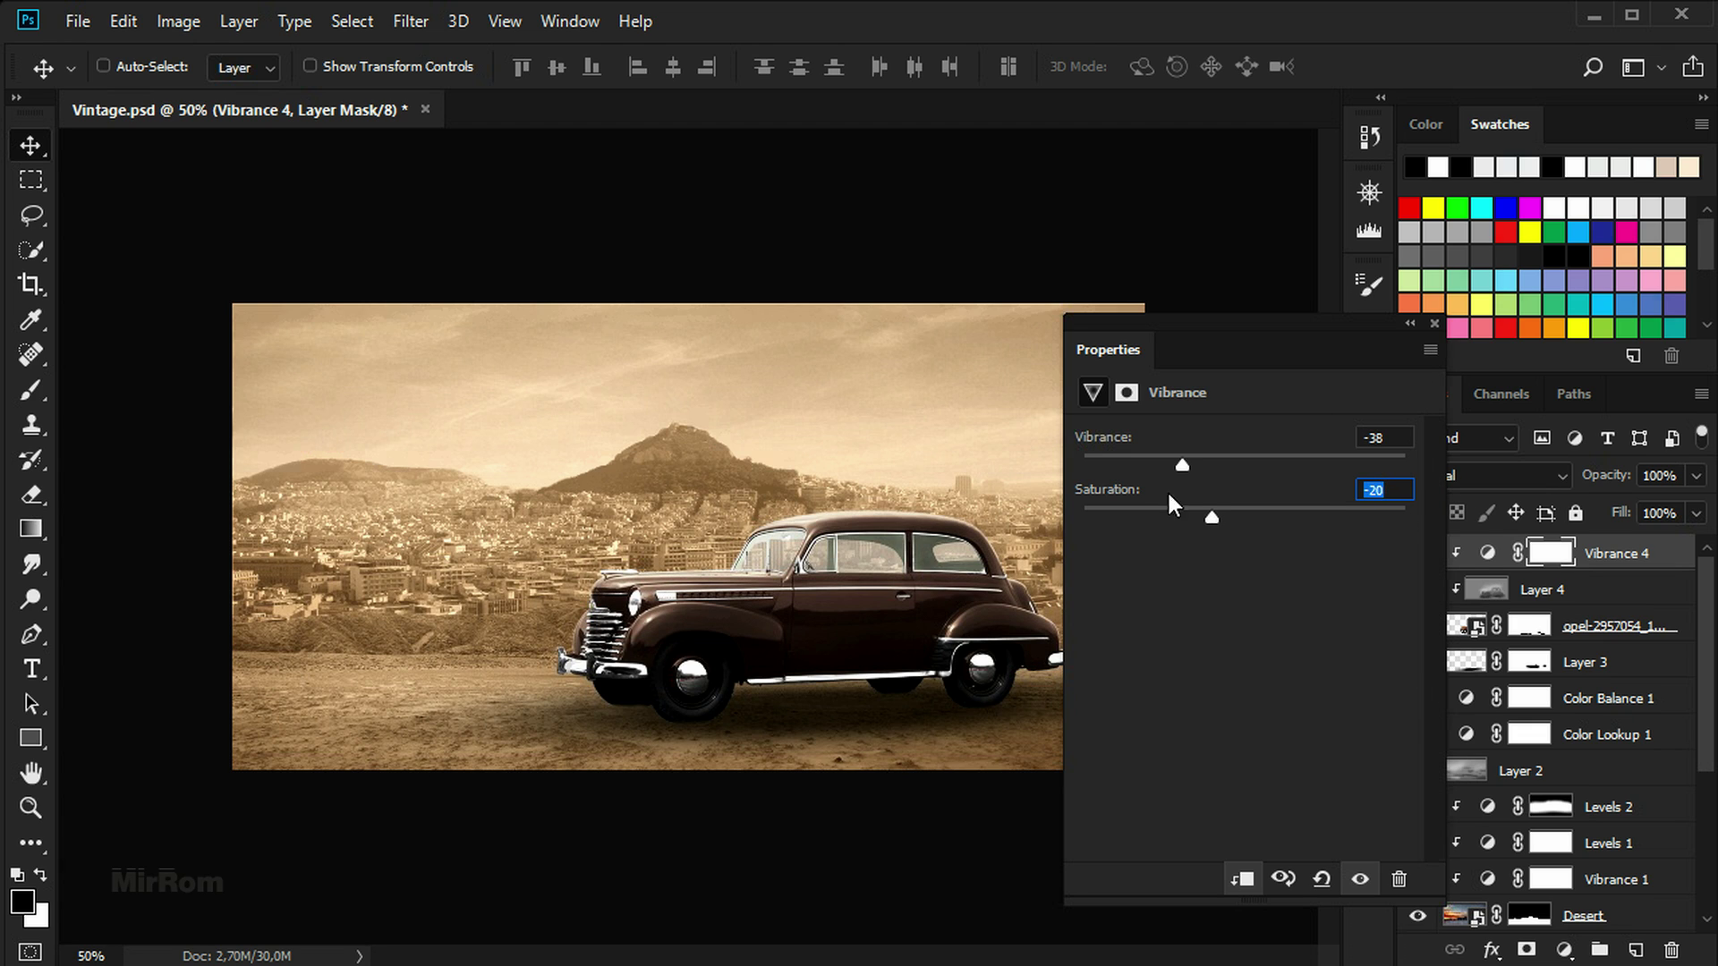
{"action": "left_click", "coordinate": [1435, 325]}
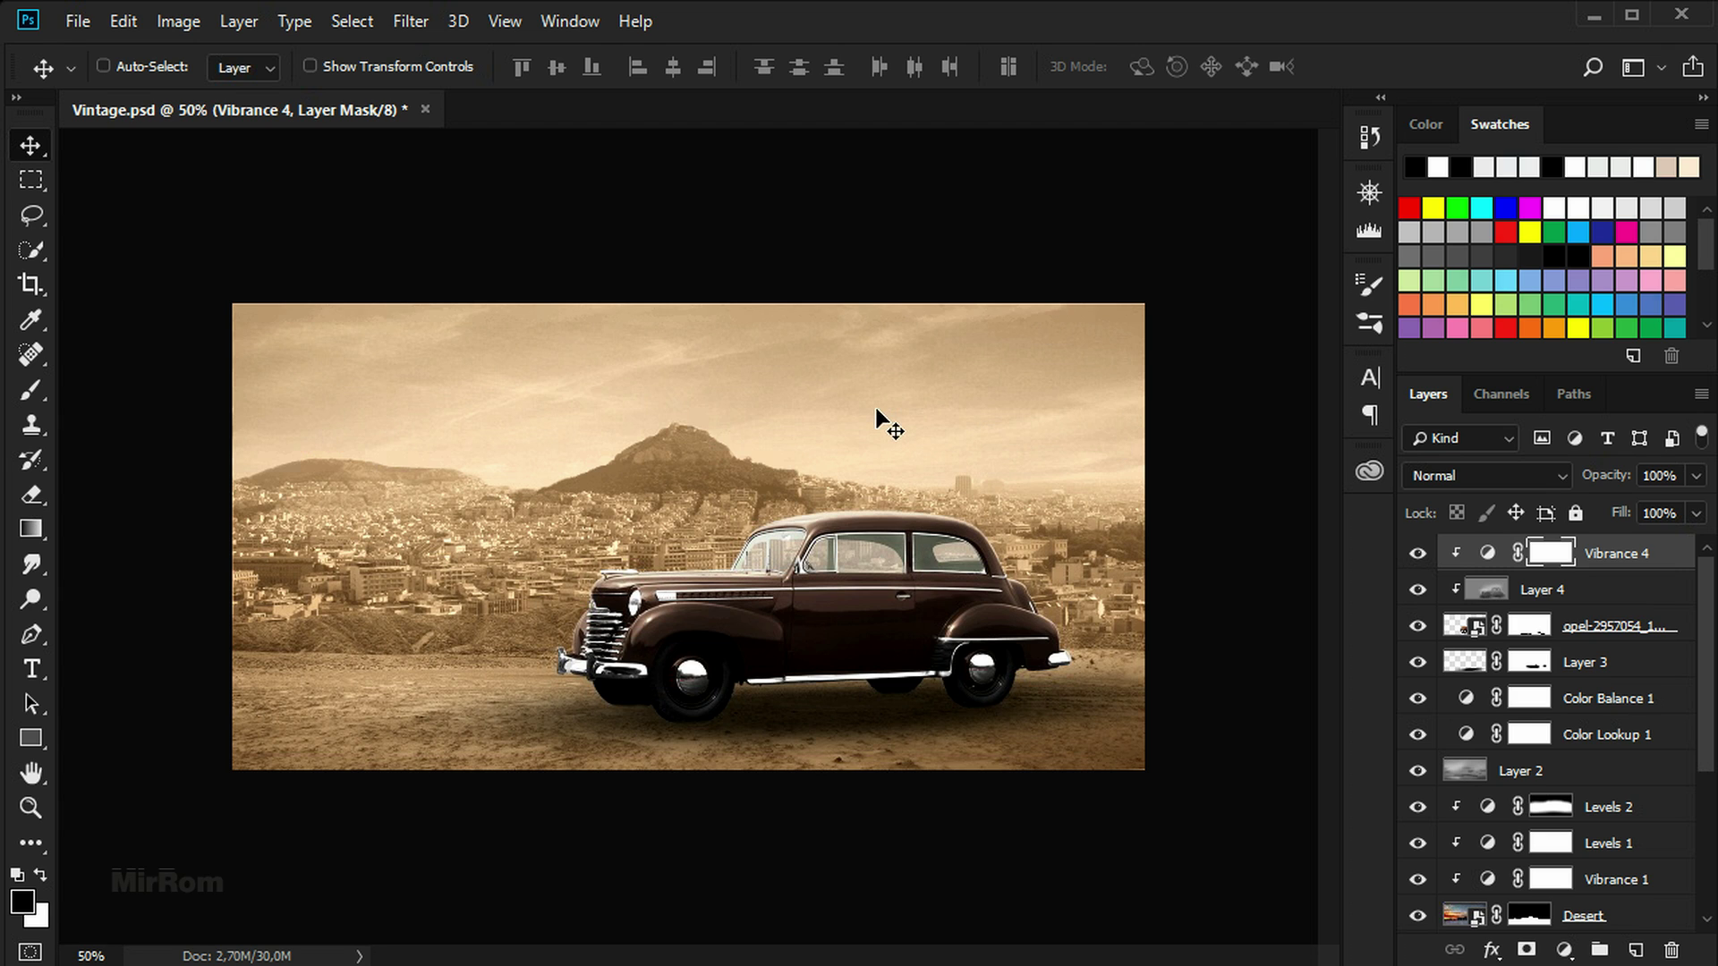
Add Color Balance 2 on the car with midtones Cyan–Red +17 and Yellow–Blue -30
{"action": "left_click", "coordinate": [1562, 948]}
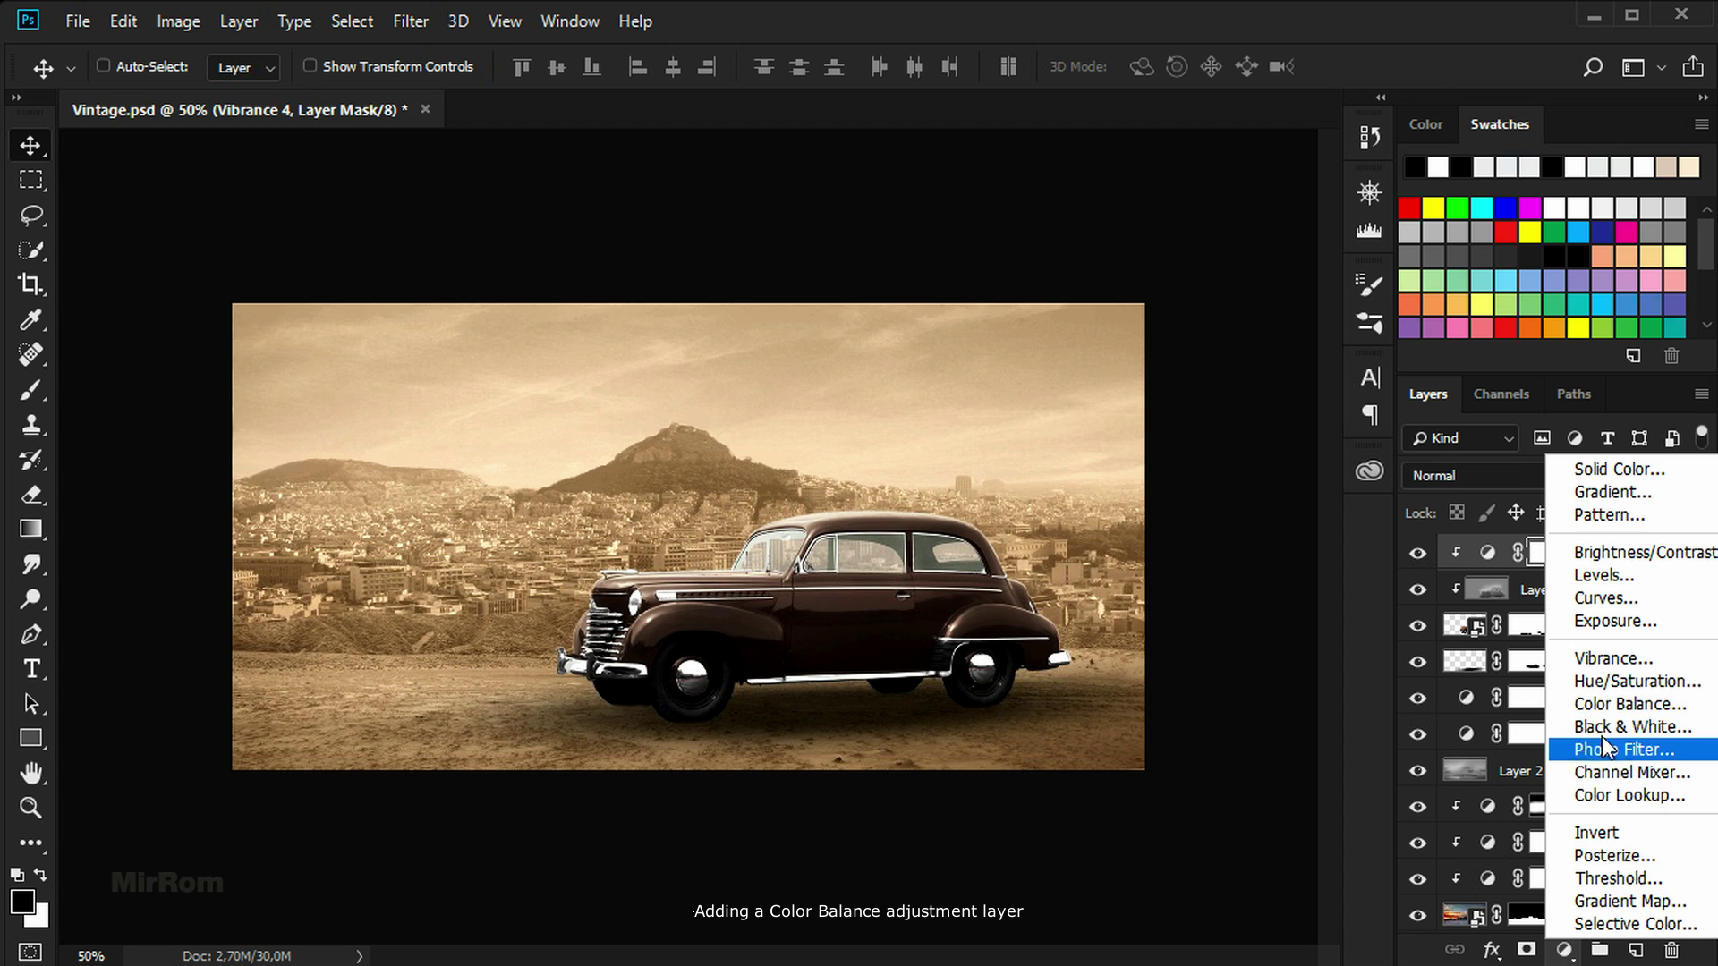
{"action": "left_click", "coordinate": [1624, 712]}
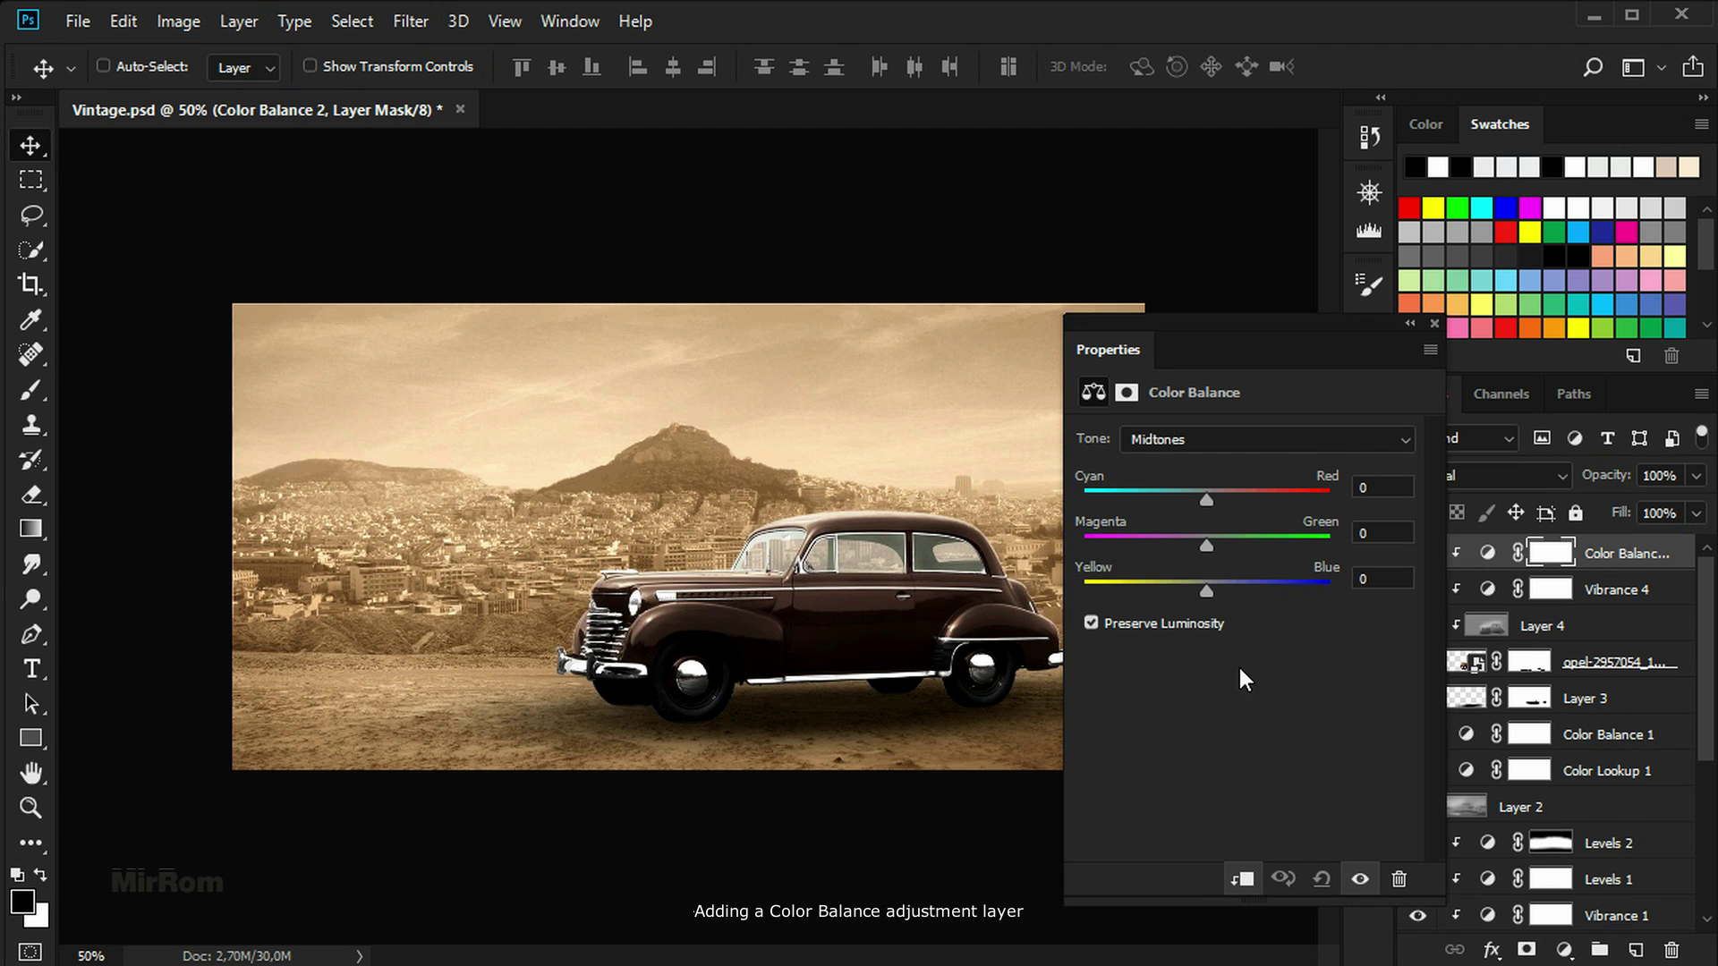
{"action": "left_click_drag", "start_coordinate": [1206, 496], "coordinate": [1227, 498]}
{"action": "left_click_drag", "start_coordinate": [1206, 589], "coordinate": [1168, 589]}
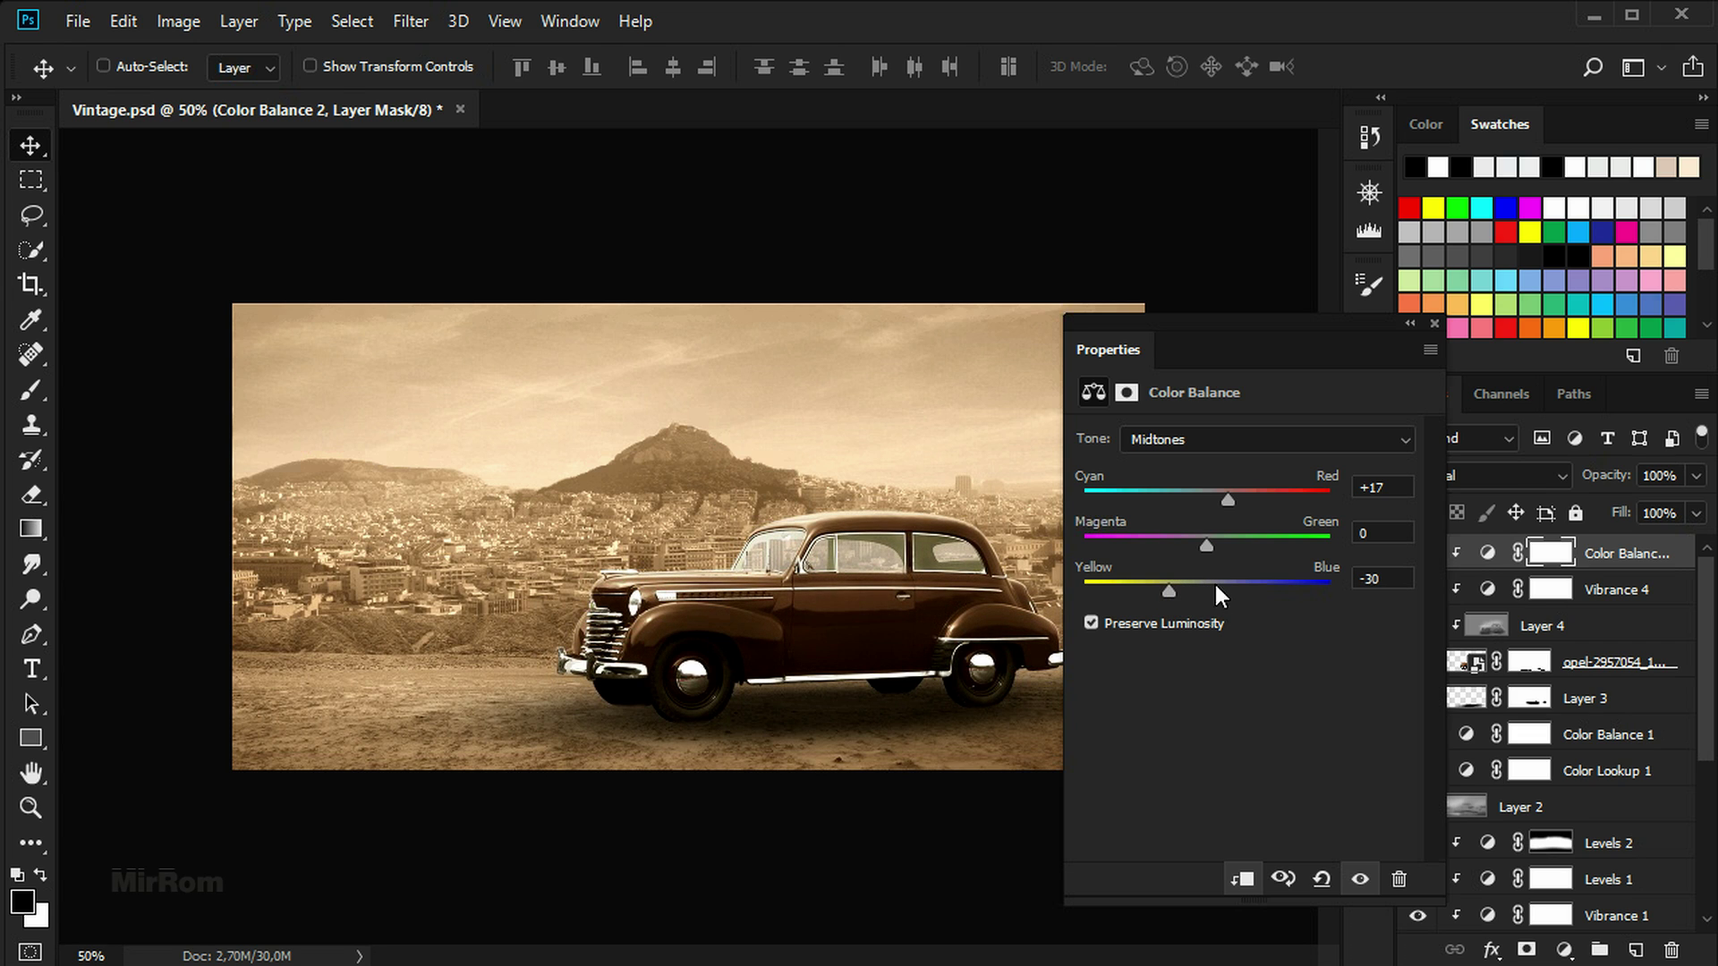
{"action": "left_click", "coordinate": [1434, 324]}
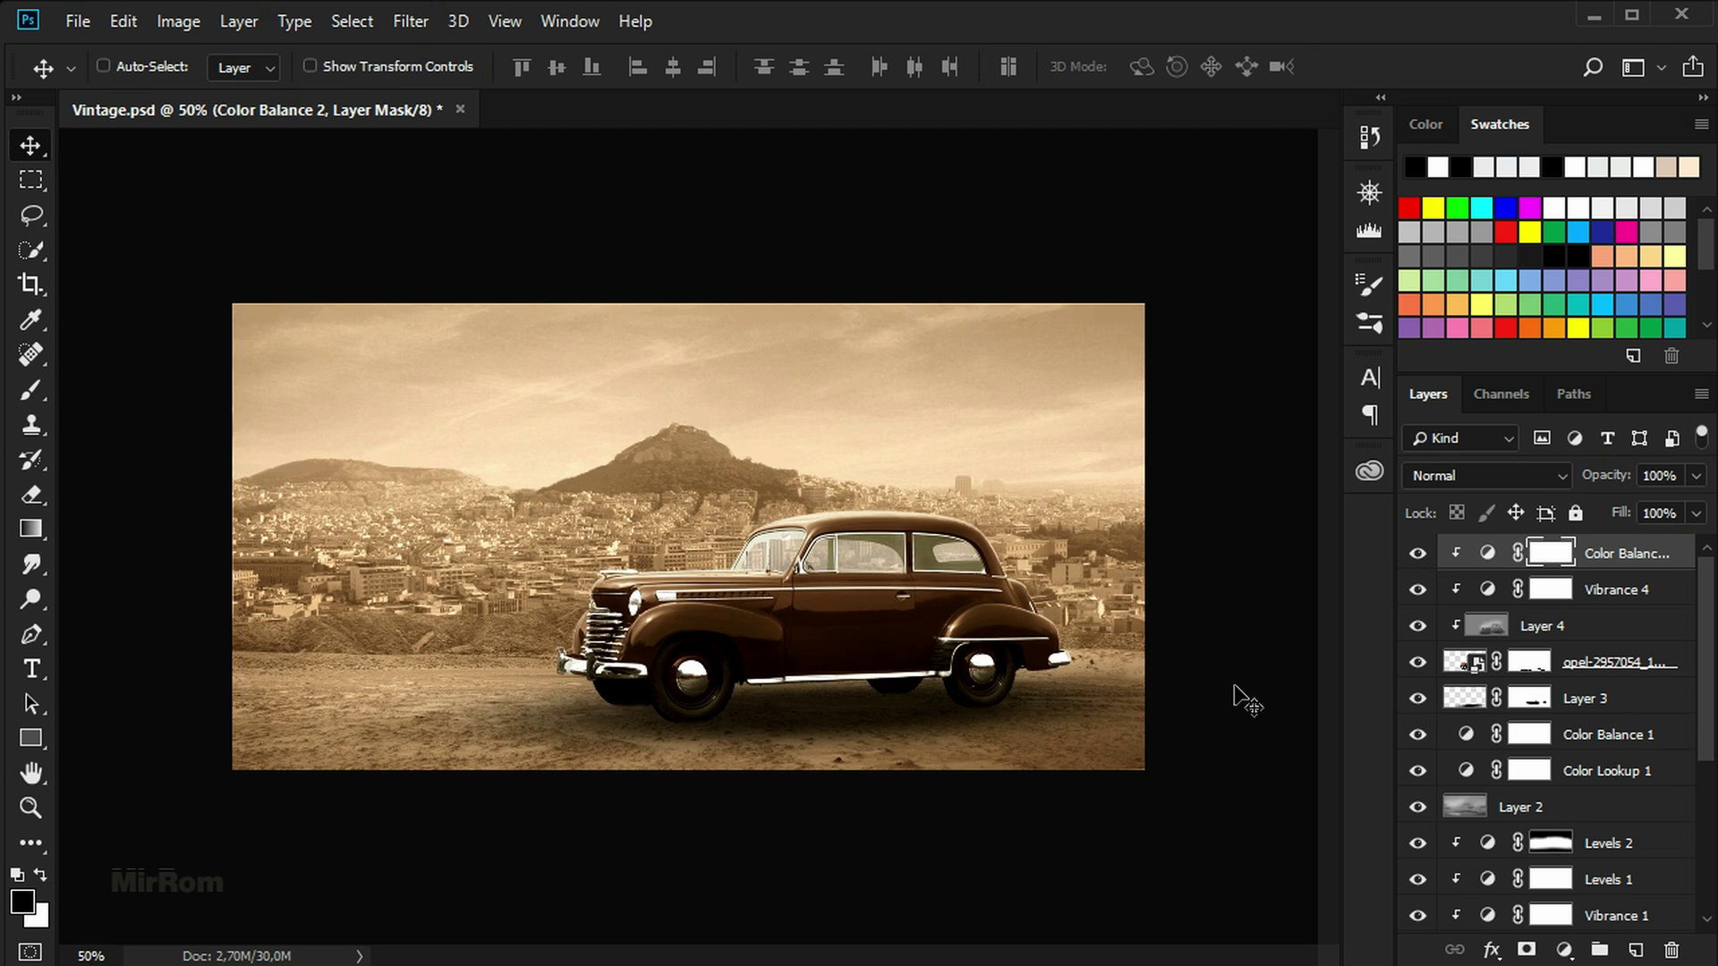
{"action": "key", "text": "ctrl+plus"}
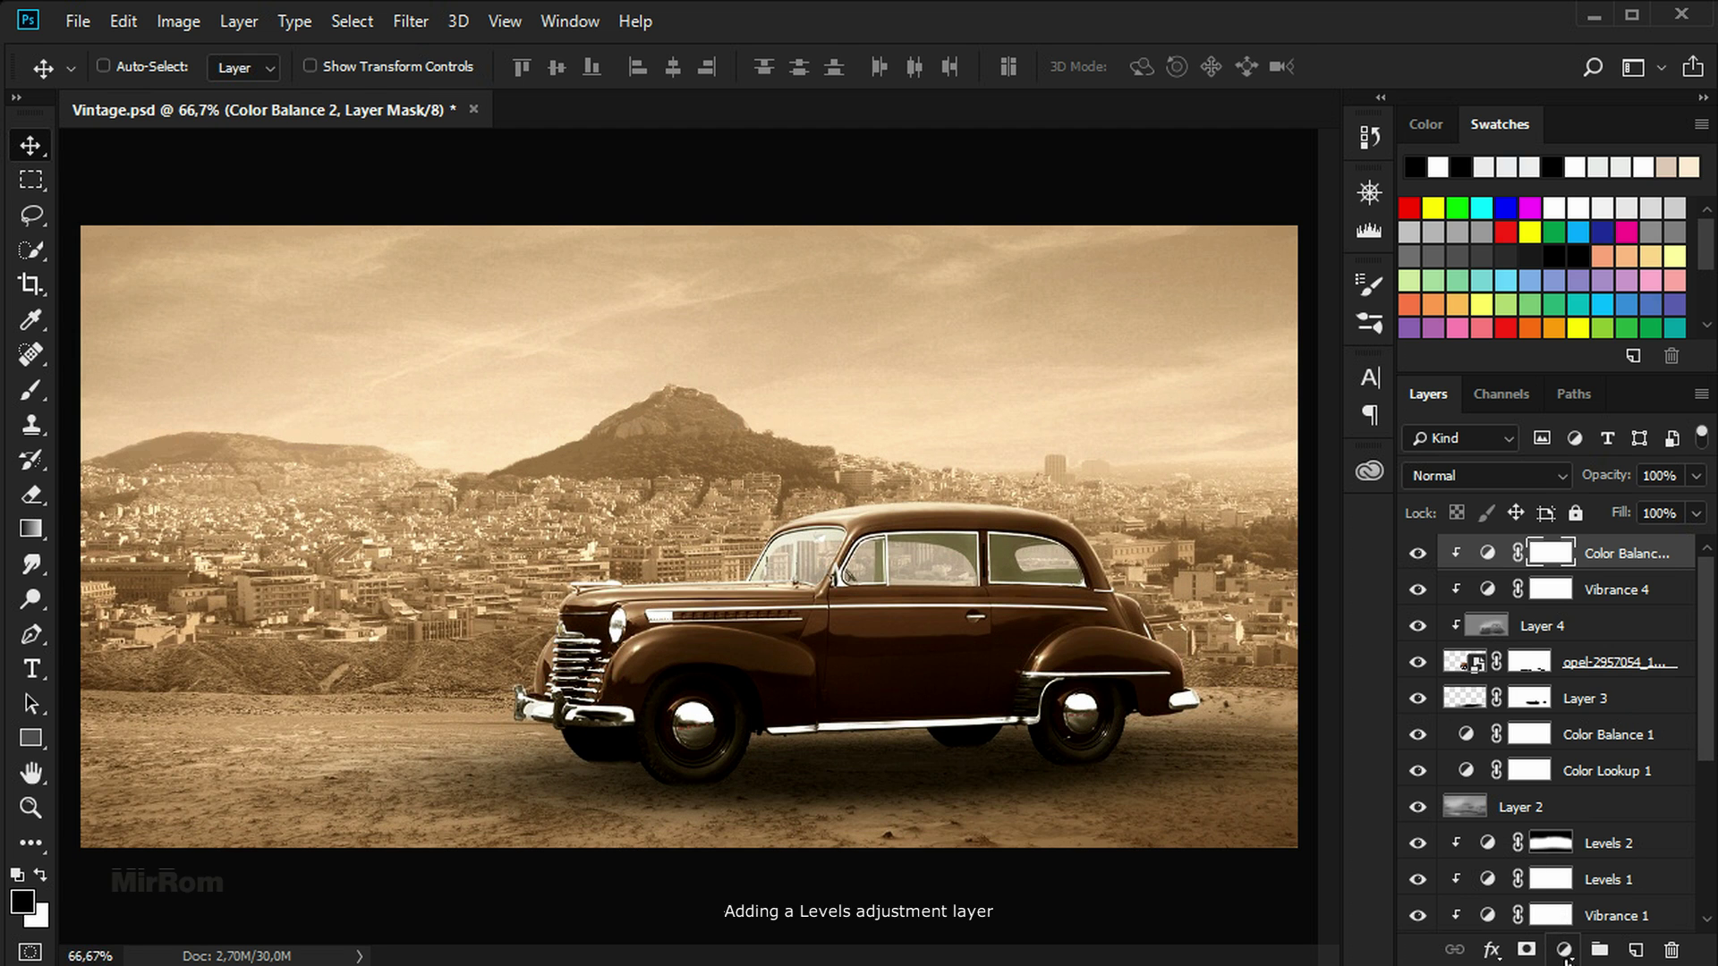
Clip a Levels adjustment to the car with gray input 0.94 and output black 16
{"action": "left_click", "coordinate": [1564, 949]}
{"action": "left_click", "coordinate": [1602, 594]}
{"action": "left_click", "coordinate": [1244, 879]}
{"action": "left_click_drag", "start_coordinate": [1259, 341], "coordinate": [1414, 279]}
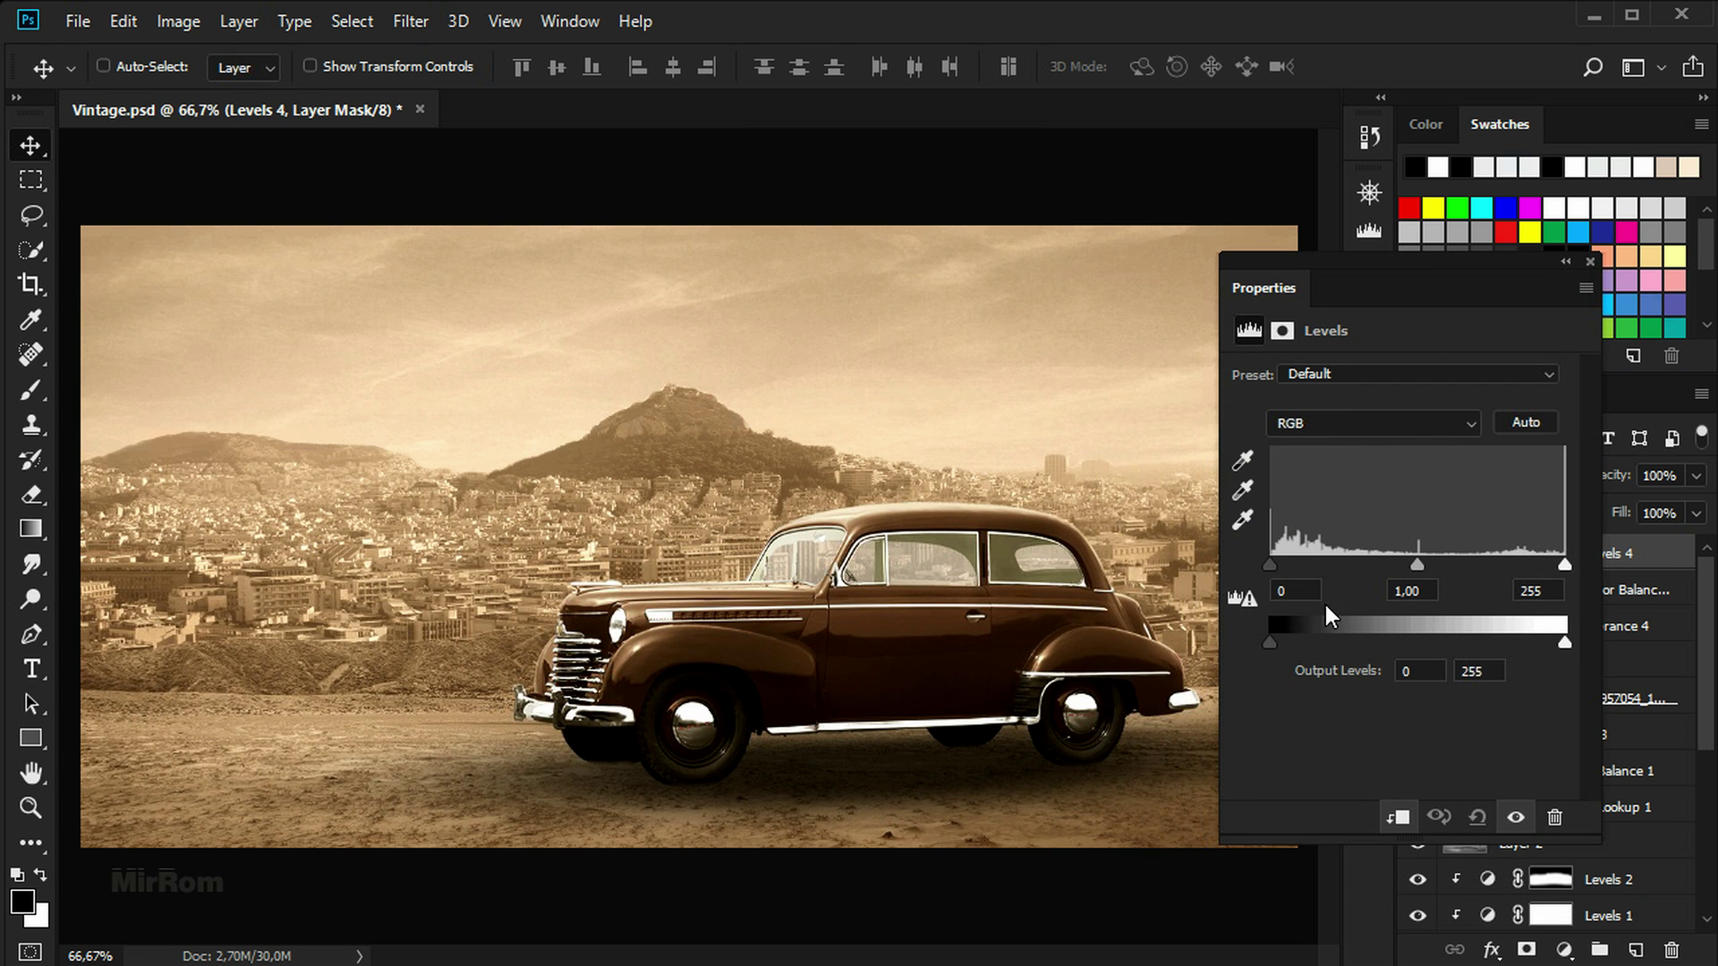
{"action": "left_click_drag", "start_coordinate": [1417, 565], "coordinate": [1415, 566]}
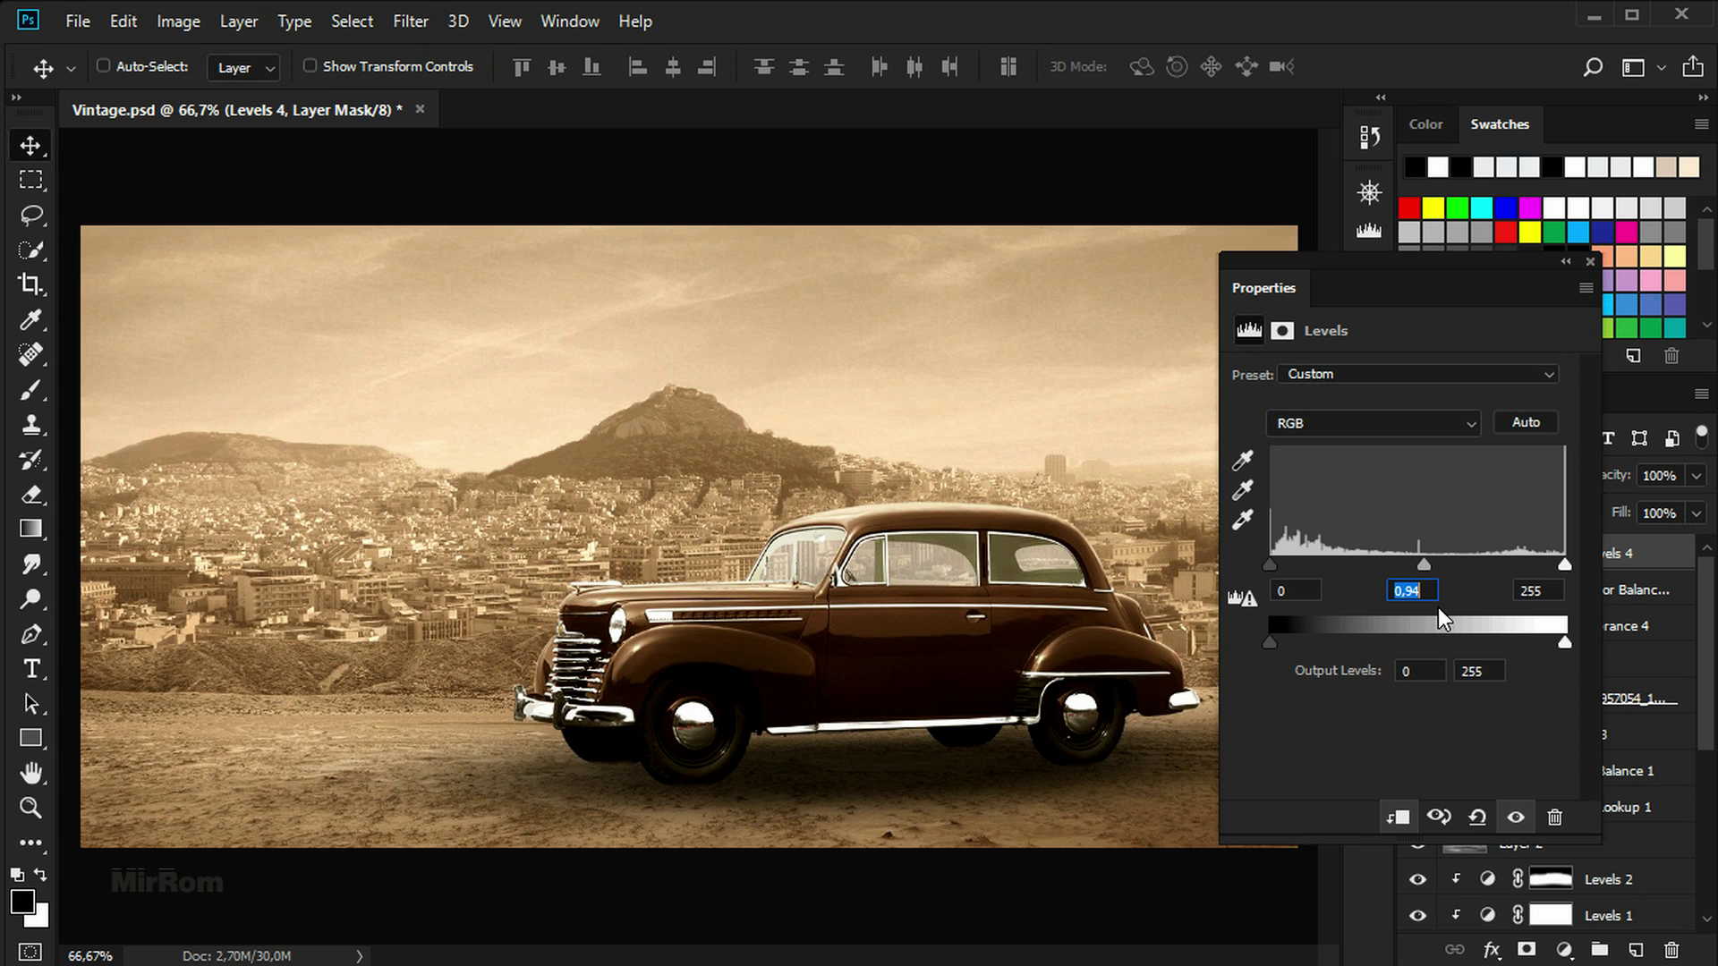
{"action": "left_click_drag", "start_coordinate": [1275, 640], "coordinate": [1285, 643]}
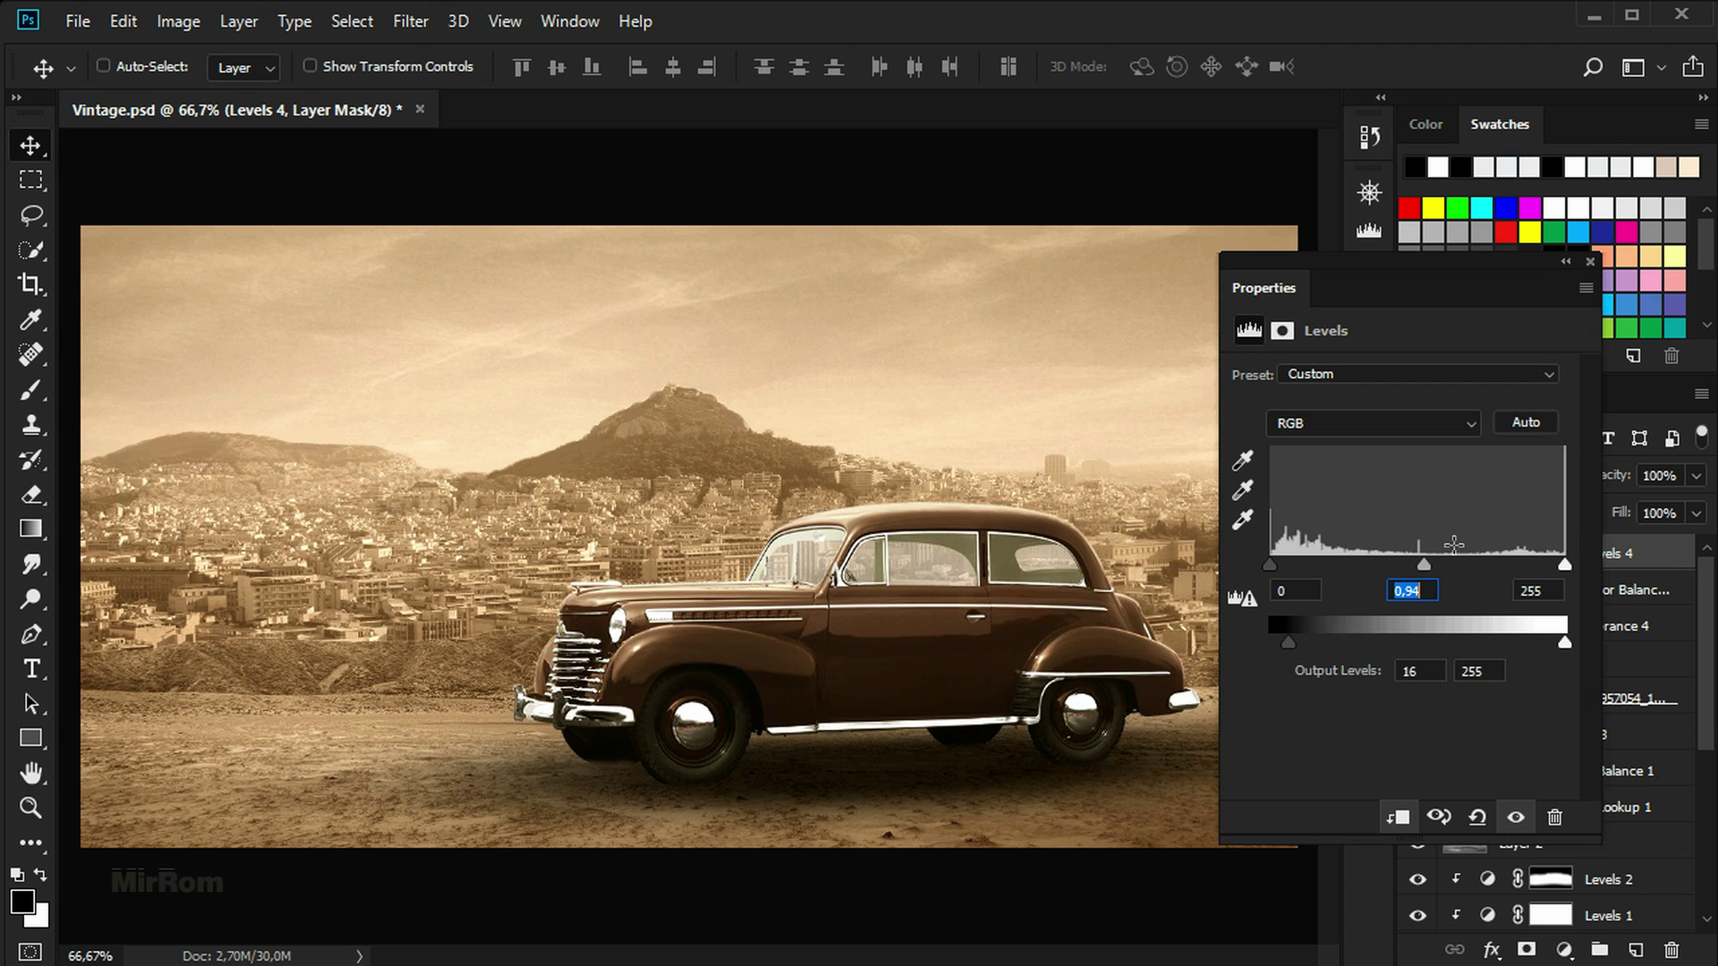
Add empty Layer 5 above the ground-shadow layer and target Layer 3's mask
{"action": "left_click", "coordinate": [1590, 261]}
{"action": "left_click", "coordinate": [1642, 698]}
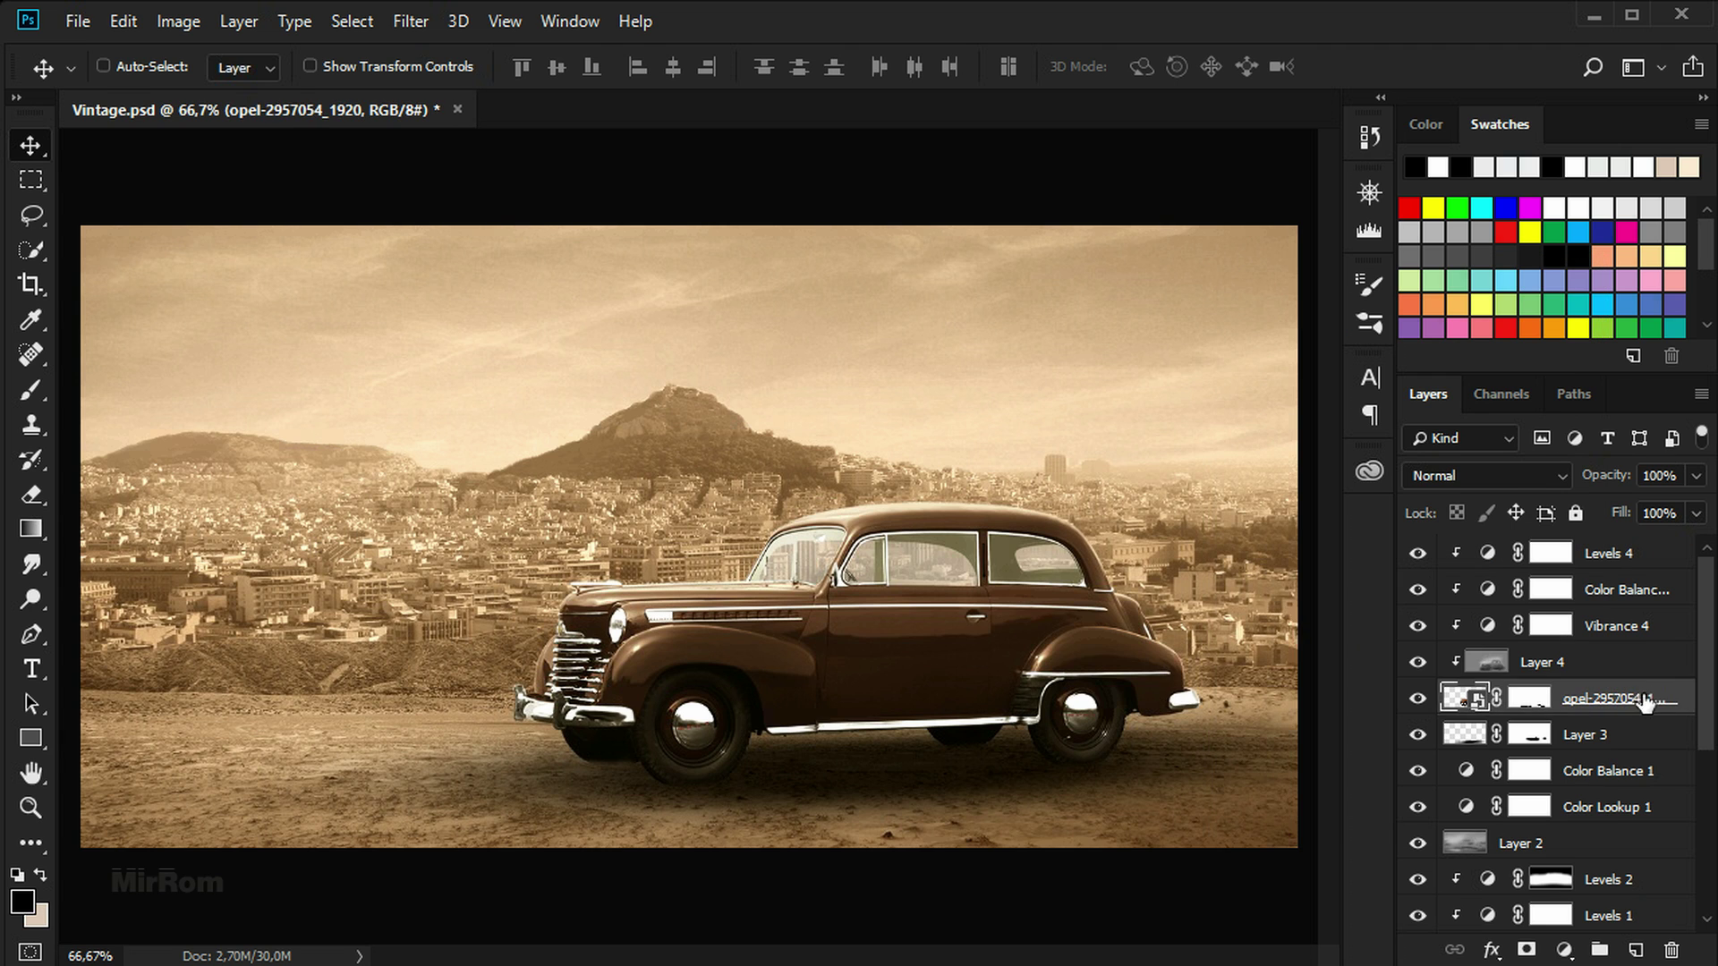
{"action": "left_click", "coordinate": [1627, 739]}
{"action": "left_click", "coordinate": [1651, 941]}
{"action": "left_click", "coordinate": [1419, 772]}
{"action": "left_click", "coordinate": [1418, 771]}
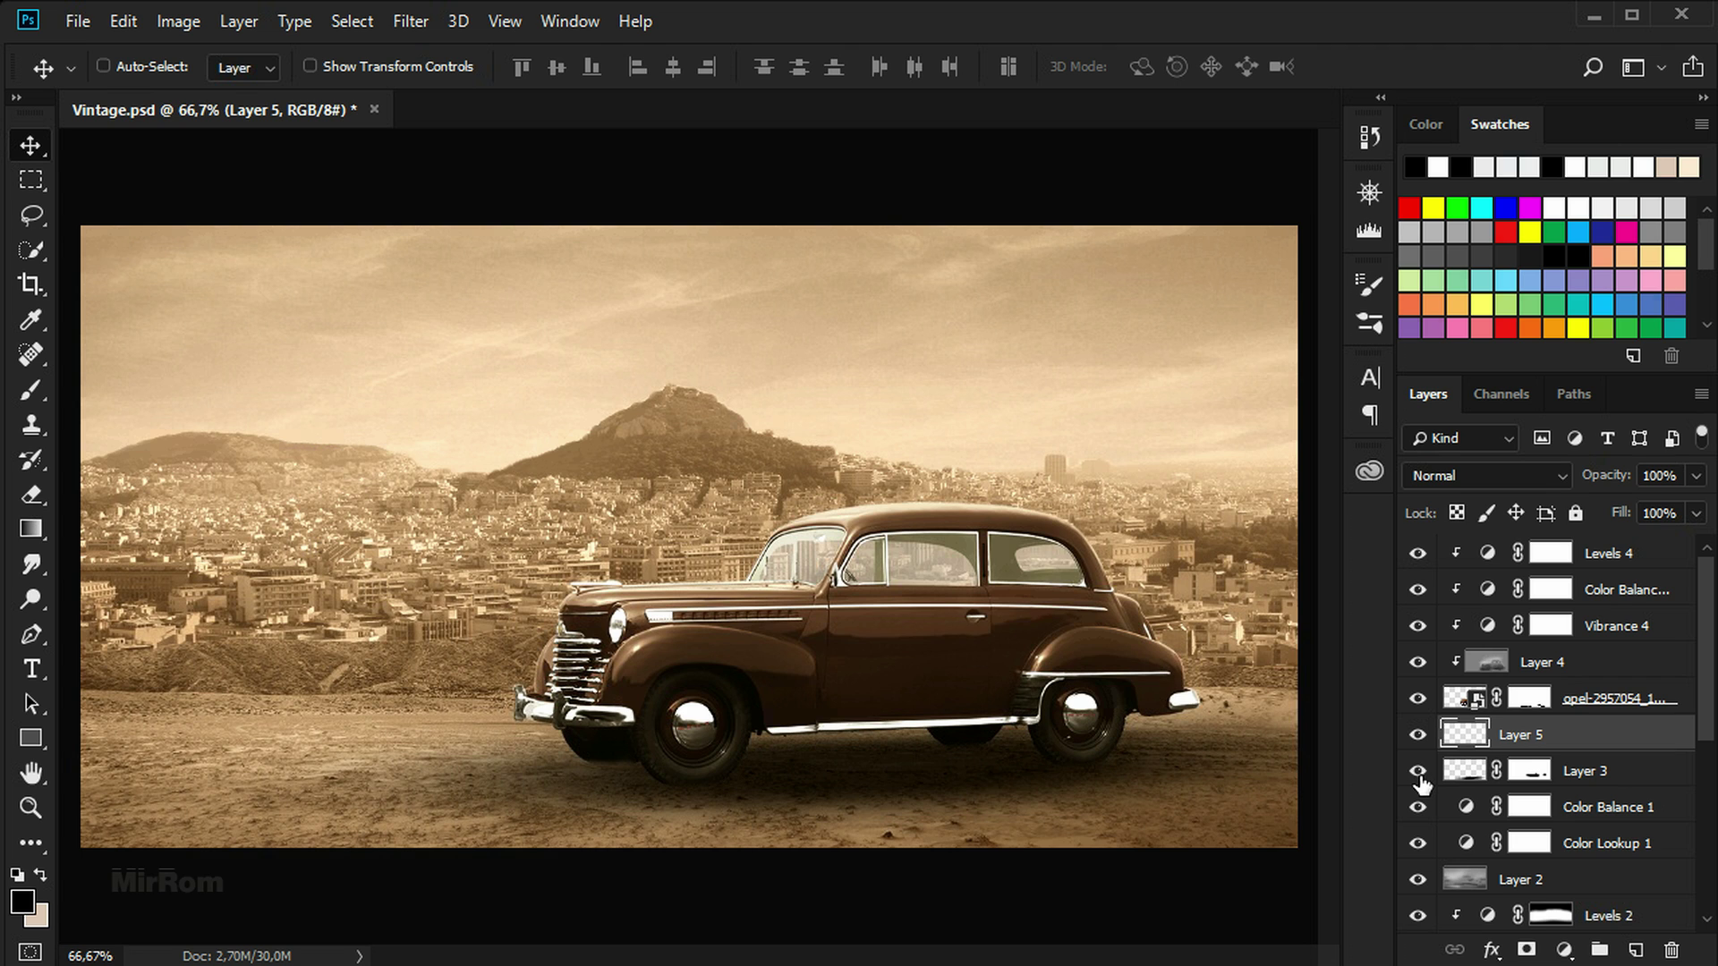
{"action": "left_click", "coordinate": [1529, 772]}
Set up a 175 px brush with 0% hardness
{"action": "key", "text": "b"}
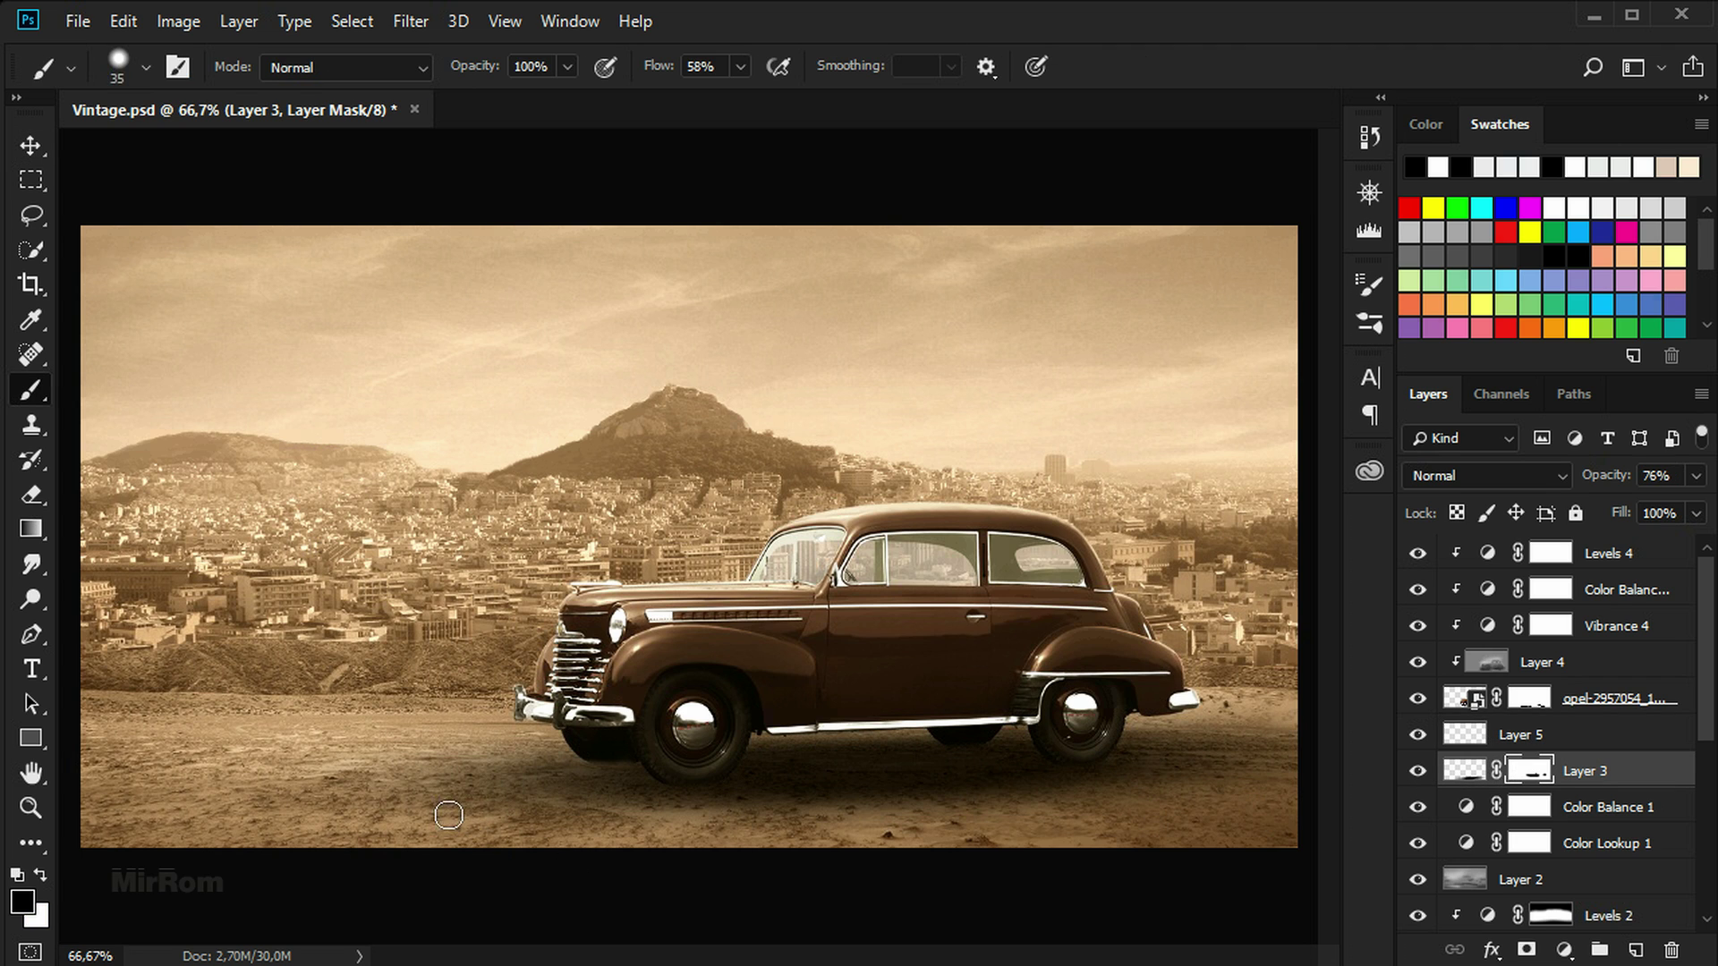
{"action": "key", "text": "bracketright"}
{"action": "key", "text": "bracketright"}
{"action": "key", "text": "bracketright"}
{"action": "key", "text": "bracketright"}
{"action": "key", "text": "bracketright"}
{"action": "key", "text": "bracketright"}
{"action": "key", "text": "bracketright"}
{"action": "key", "text": "bracketright"}
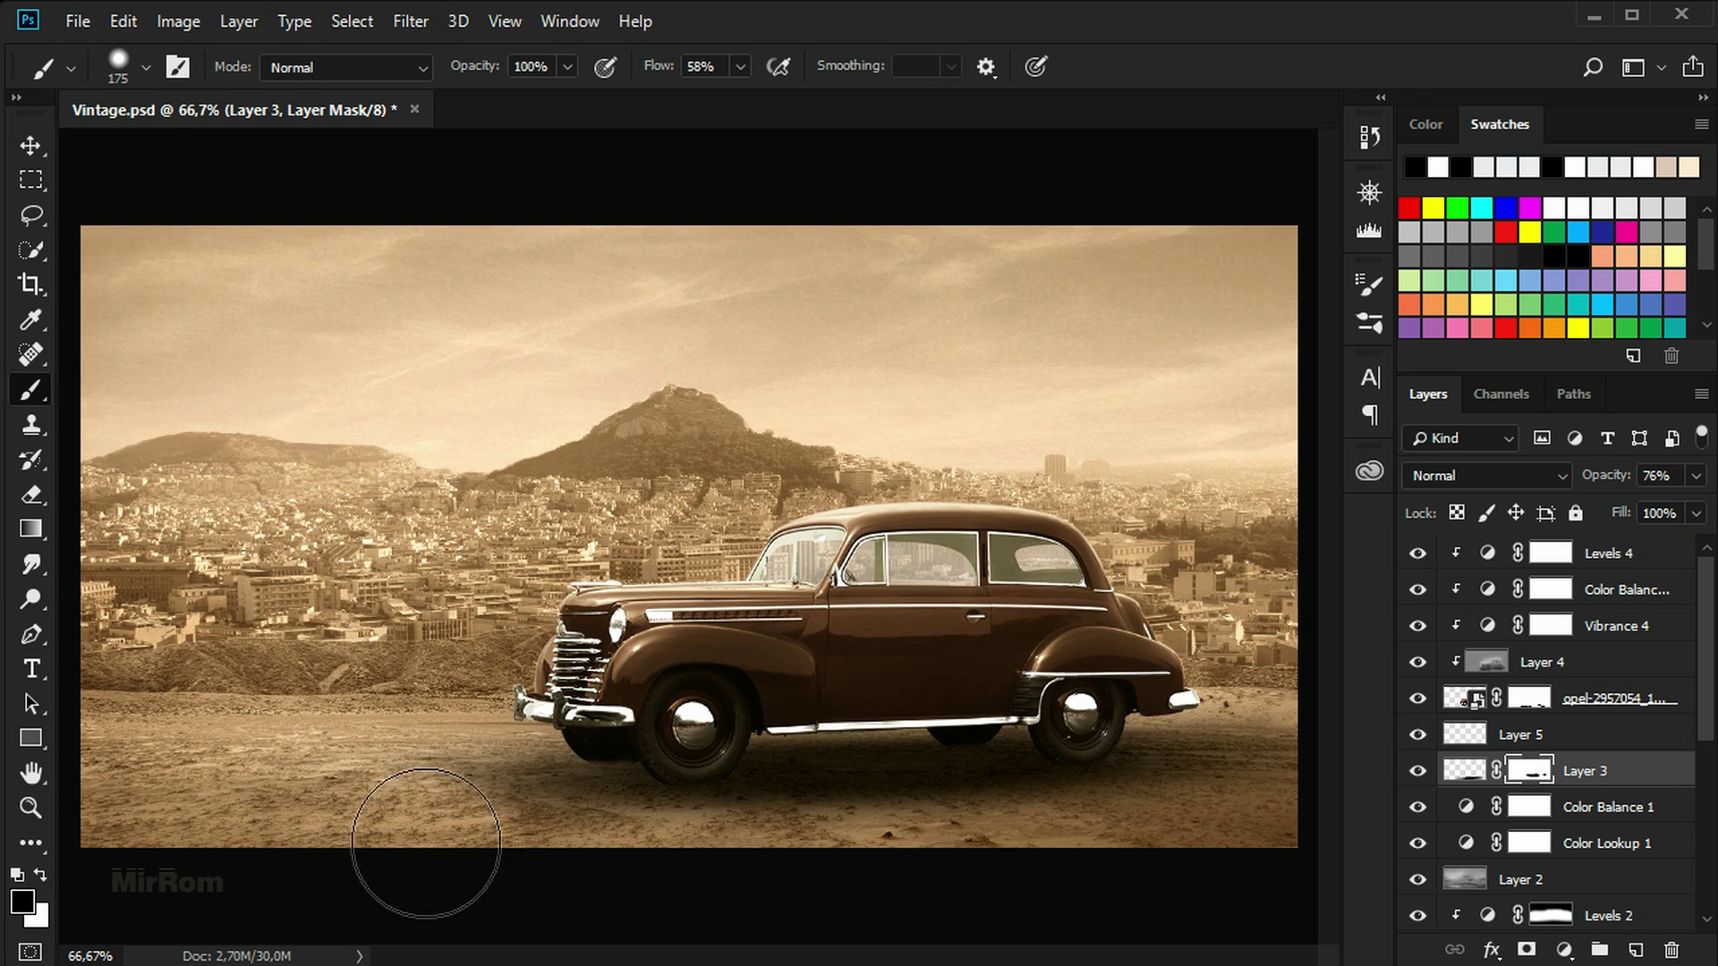
{"action": "key", "text": "bracketright"}
{"action": "right_click", "coordinate": [624, 464]}
{"action": "left_click_drag", "start_coordinate": [787, 597], "coordinate": [779, 597]}
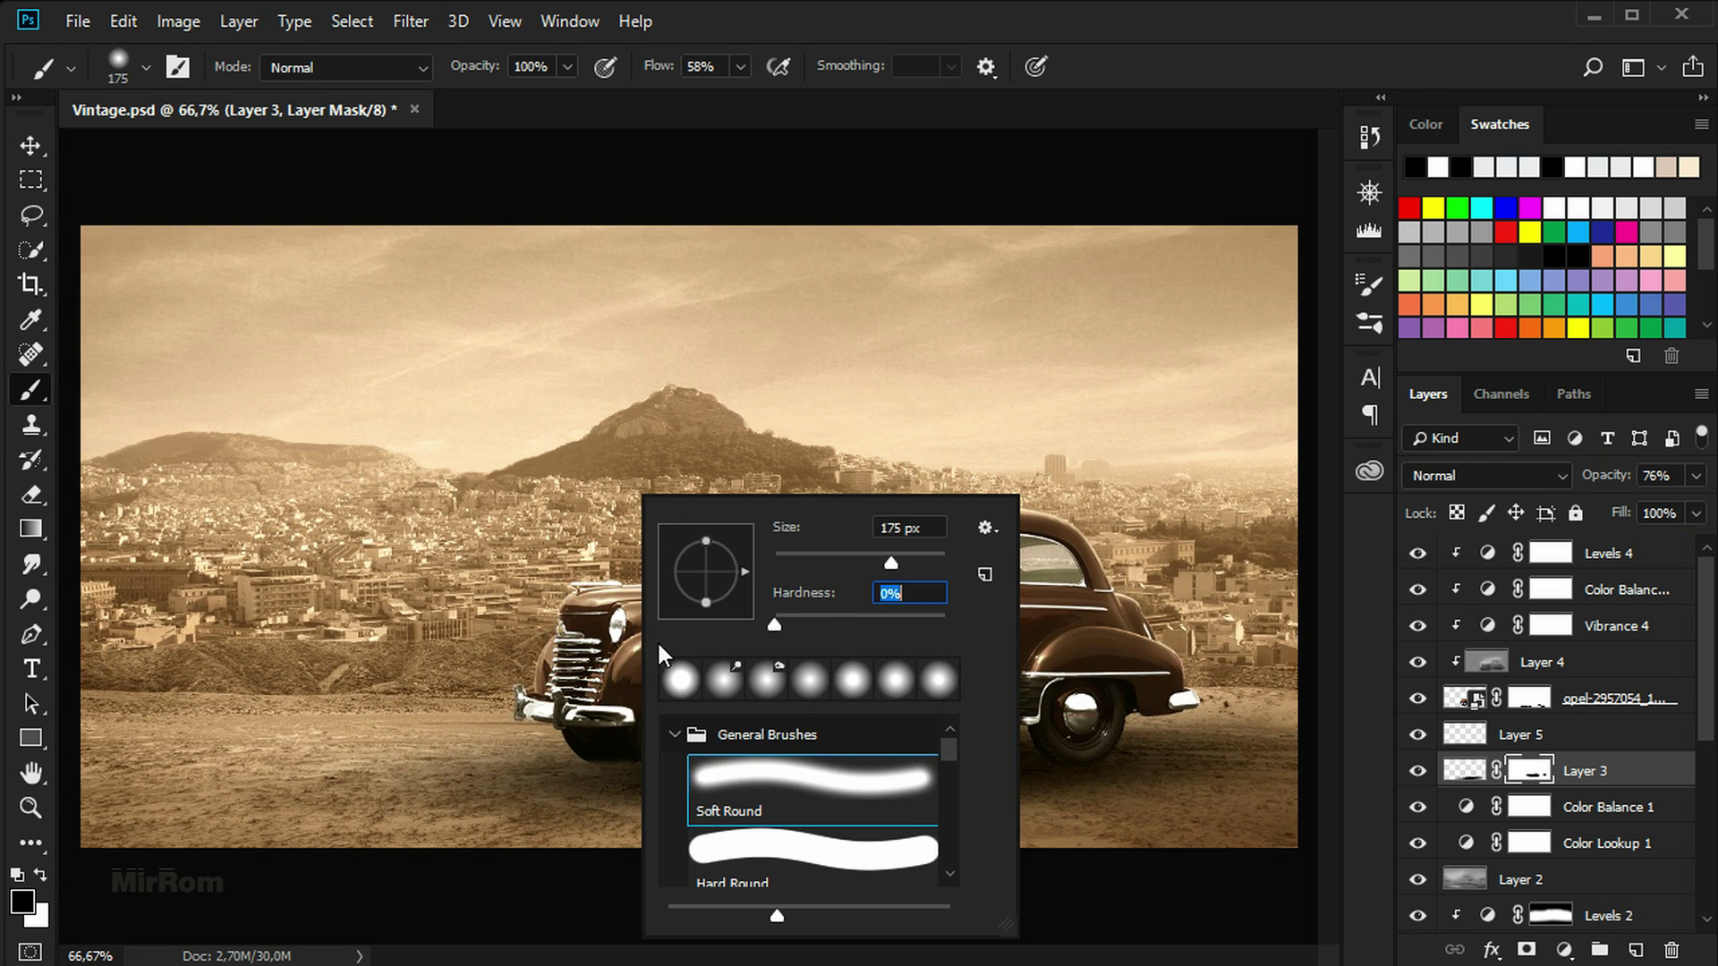
{"action": "key", "text": "Return"}
{"action": "key", "text": "bracketleft"}
{"action": "key", "text": "bracketright"}
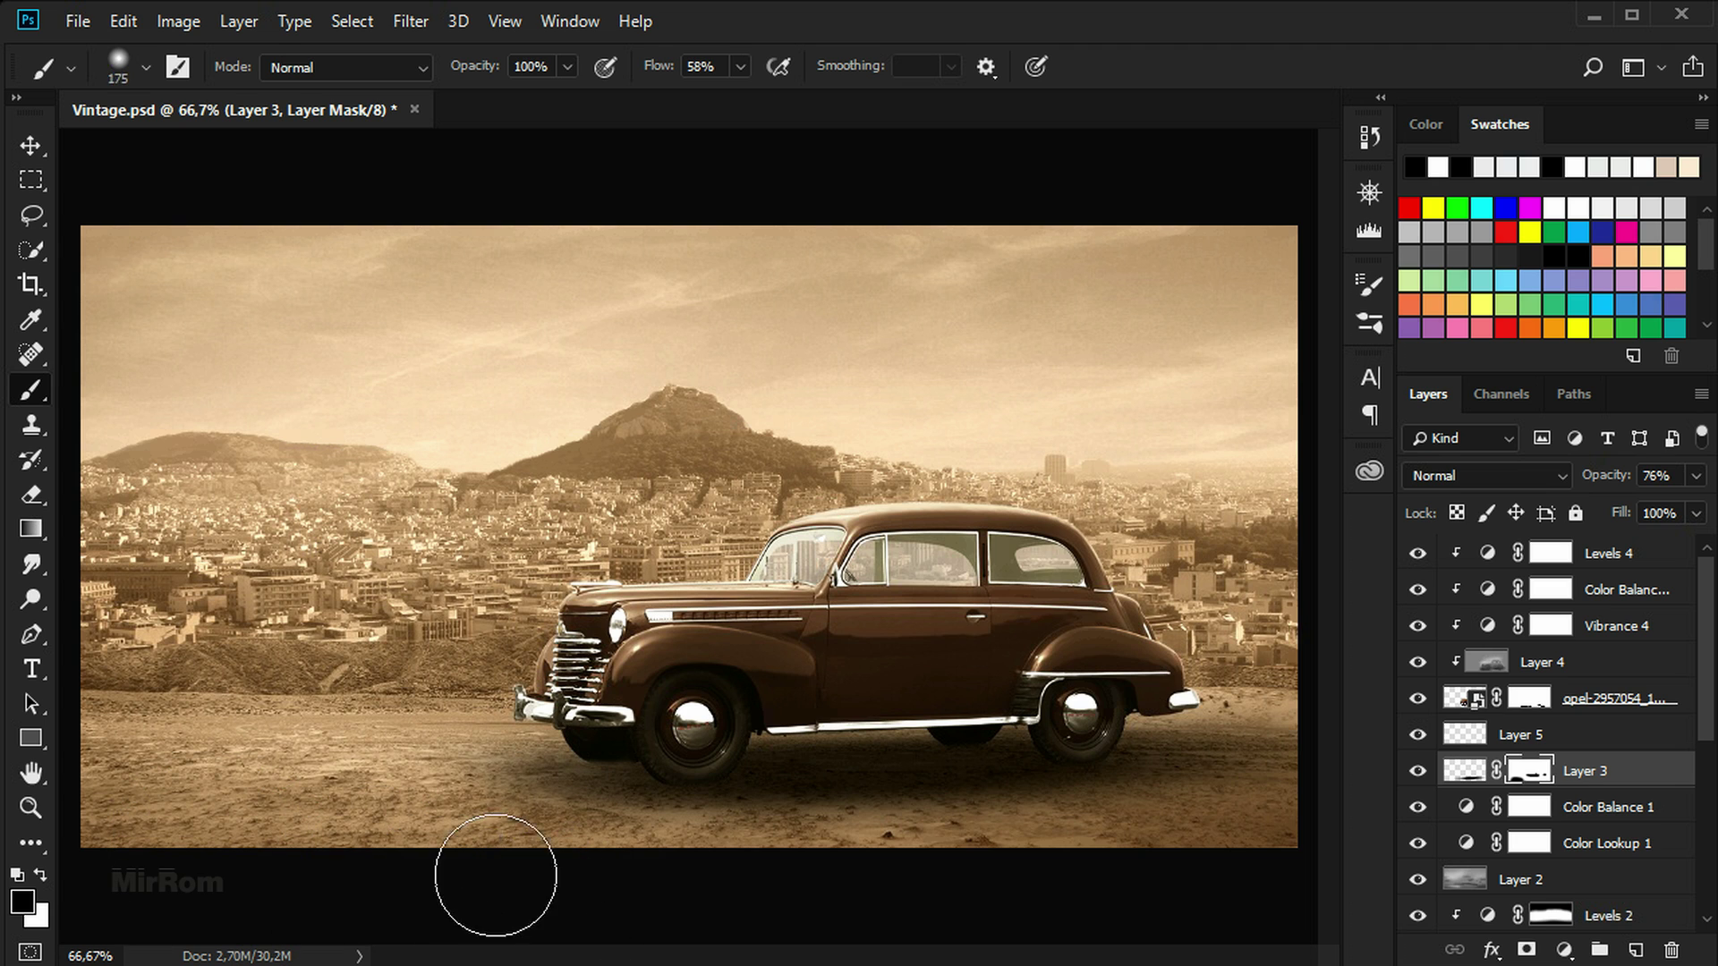
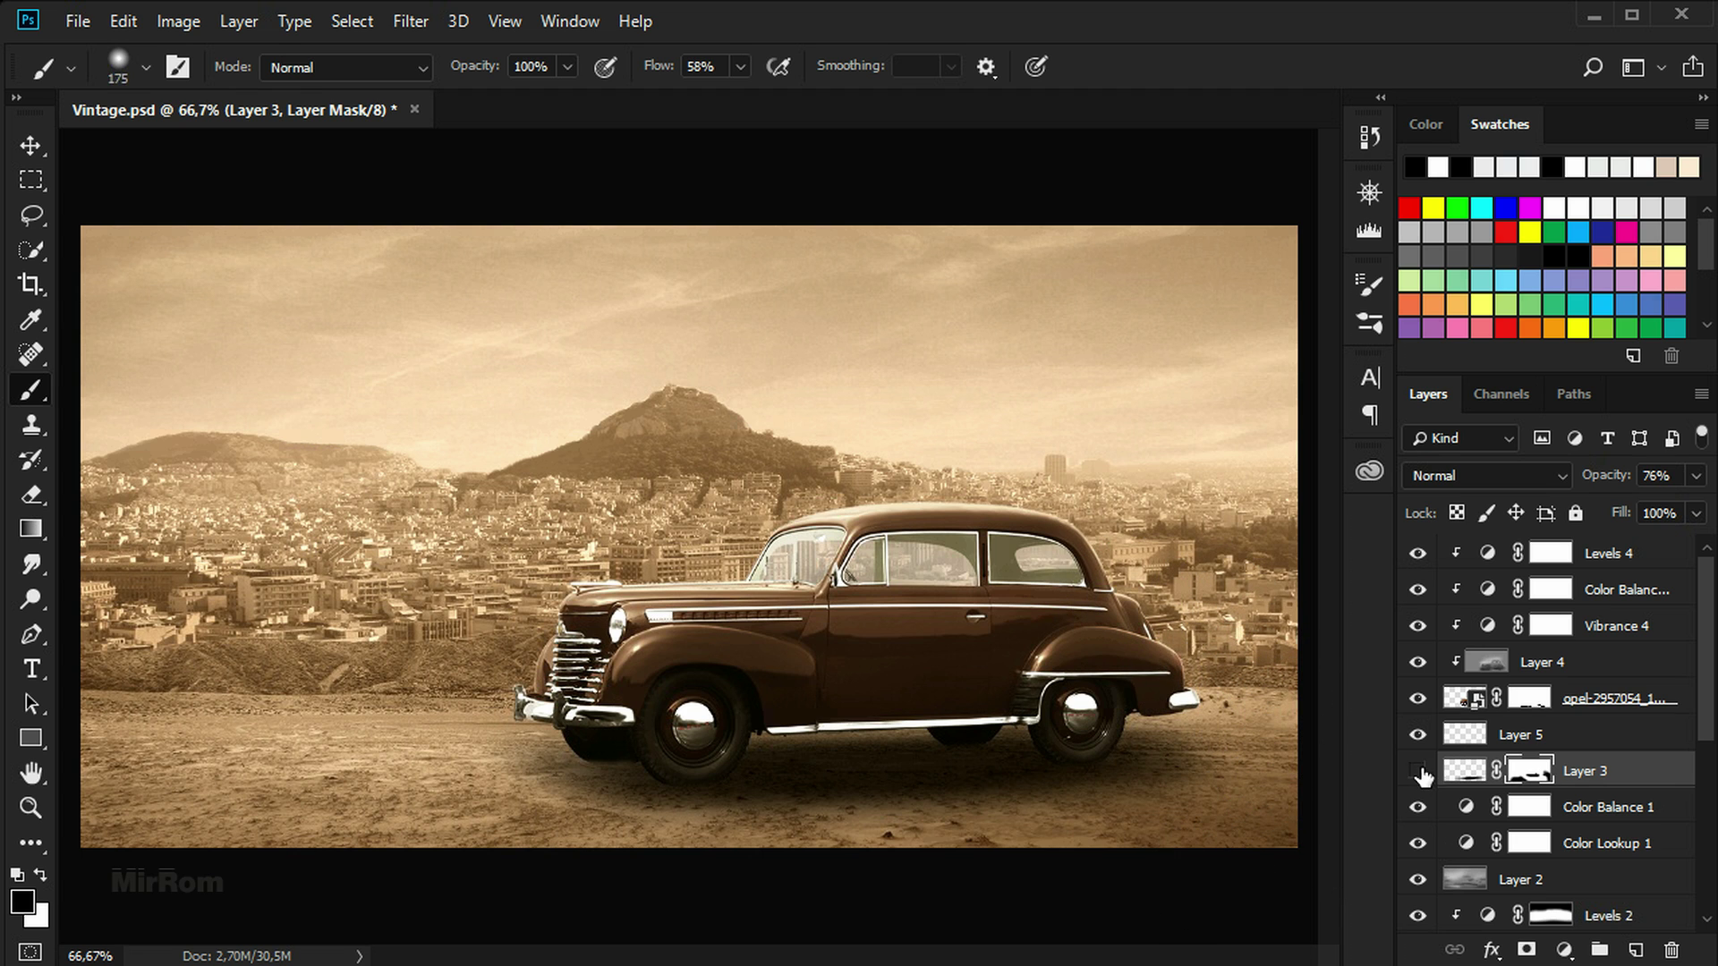
Paint a faint soft shadow under the car on Layer 5 at 28% opacity and 39% flow
{"action": "key", "text": "bracketleft"}
{"action": "key", "text": "bracketleft"}
{"action": "key", "text": "bracketleft"}
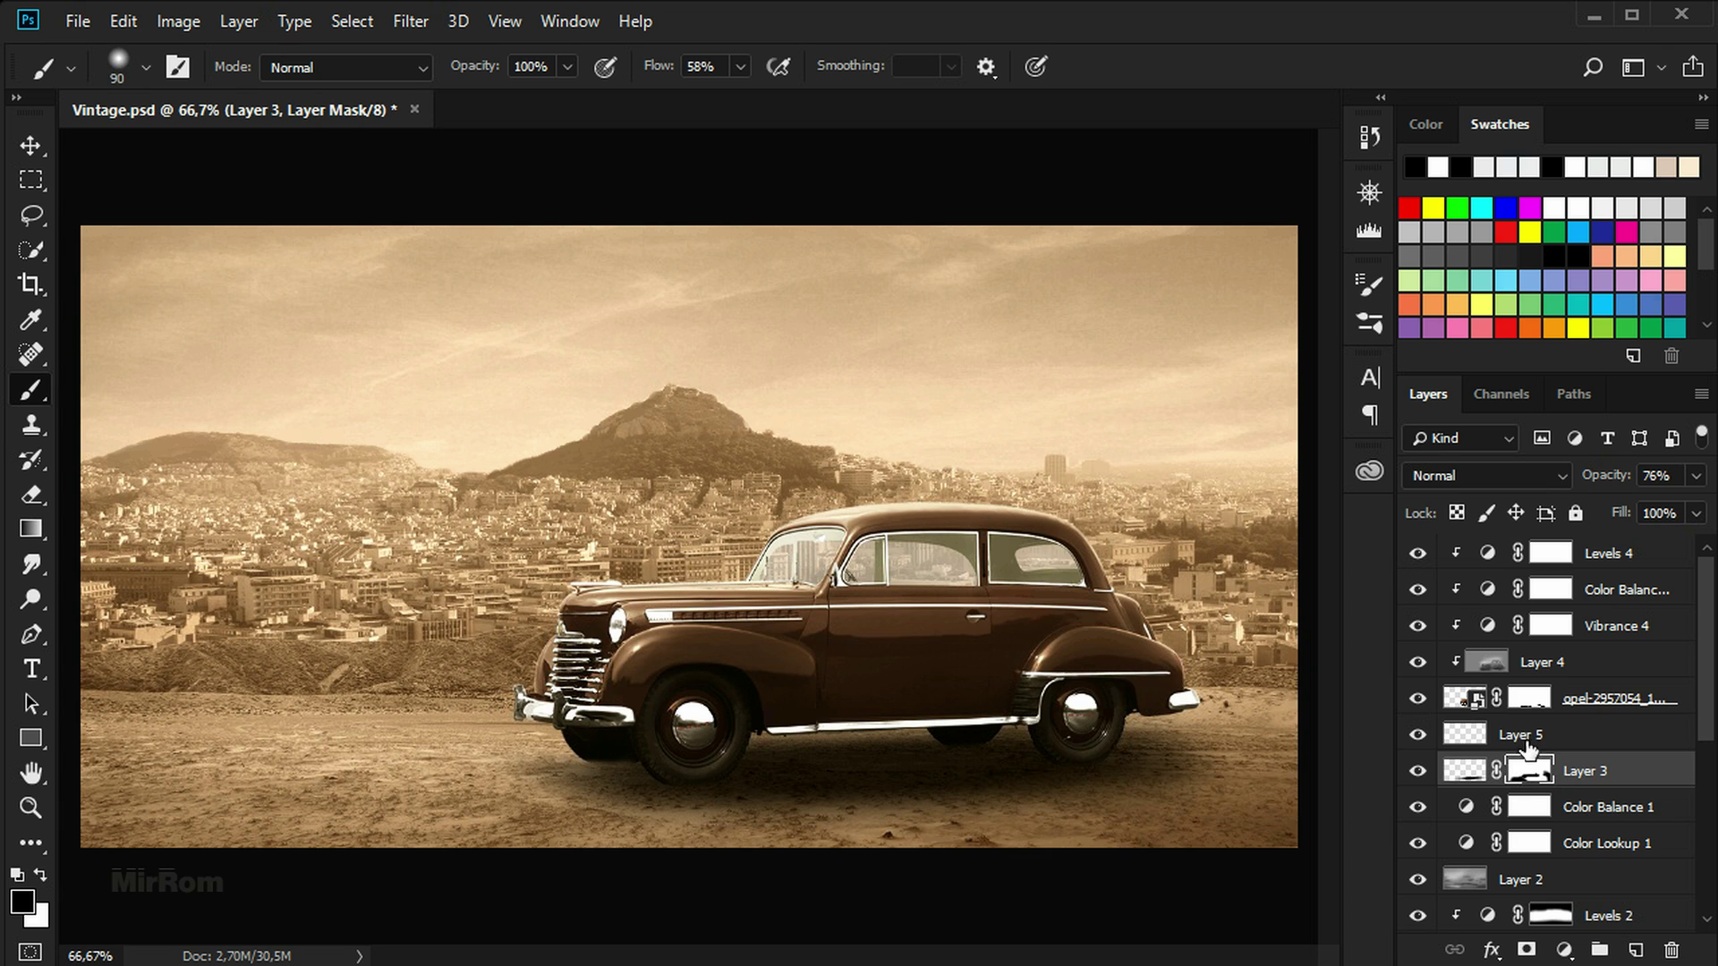
{"action": "left_click", "coordinate": [1523, 740]}
{"action": "left_click", "coordinate": [568, 66]}
{"action": "left_click_drag", "start_coordinate": [564, 100], "coordinate": [485, 100]}
{"action": "key", "text": "bracketleft"}
{"action": "key", "text": "bracketleft"}
{"action": "key", "text": "bracketleft"}
{"action": "key", "text": "bracketleft"}
{"action": "left_click_drag", "start_coordinate": [626, 762], "coordinate": [595, 756]}
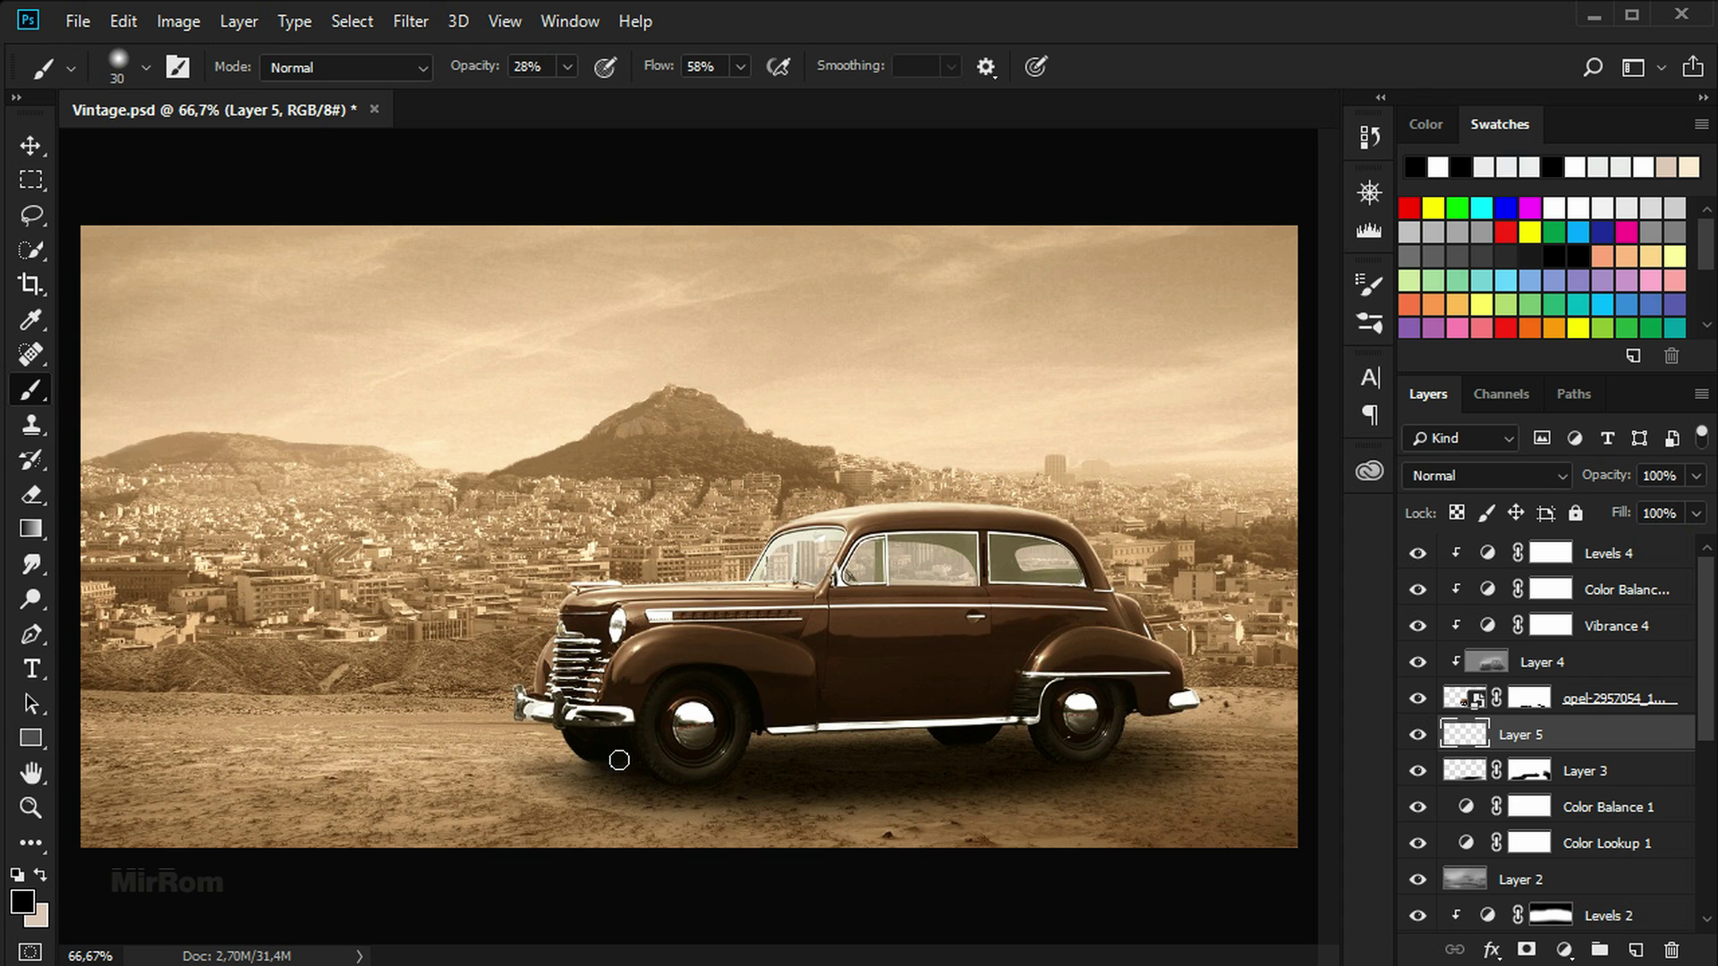
{"action": "key", "text": "bracketright"}
{"action": "key", "text": "bracketright"}
{"action": "key", "text": "bracketright"}
{"action": "key", "text": "bracketleft"}
{"action": "left_click_drag", "start_coordinate": [958, 748], "coordinate": [955, 748]}
{"action": "left_click_drag", "start_coordinate": [661, 66], "coordinate": [641, 68]}
{"action": "key", "text": "bracketright"}
{"action": "key", "text": "bracketright"}
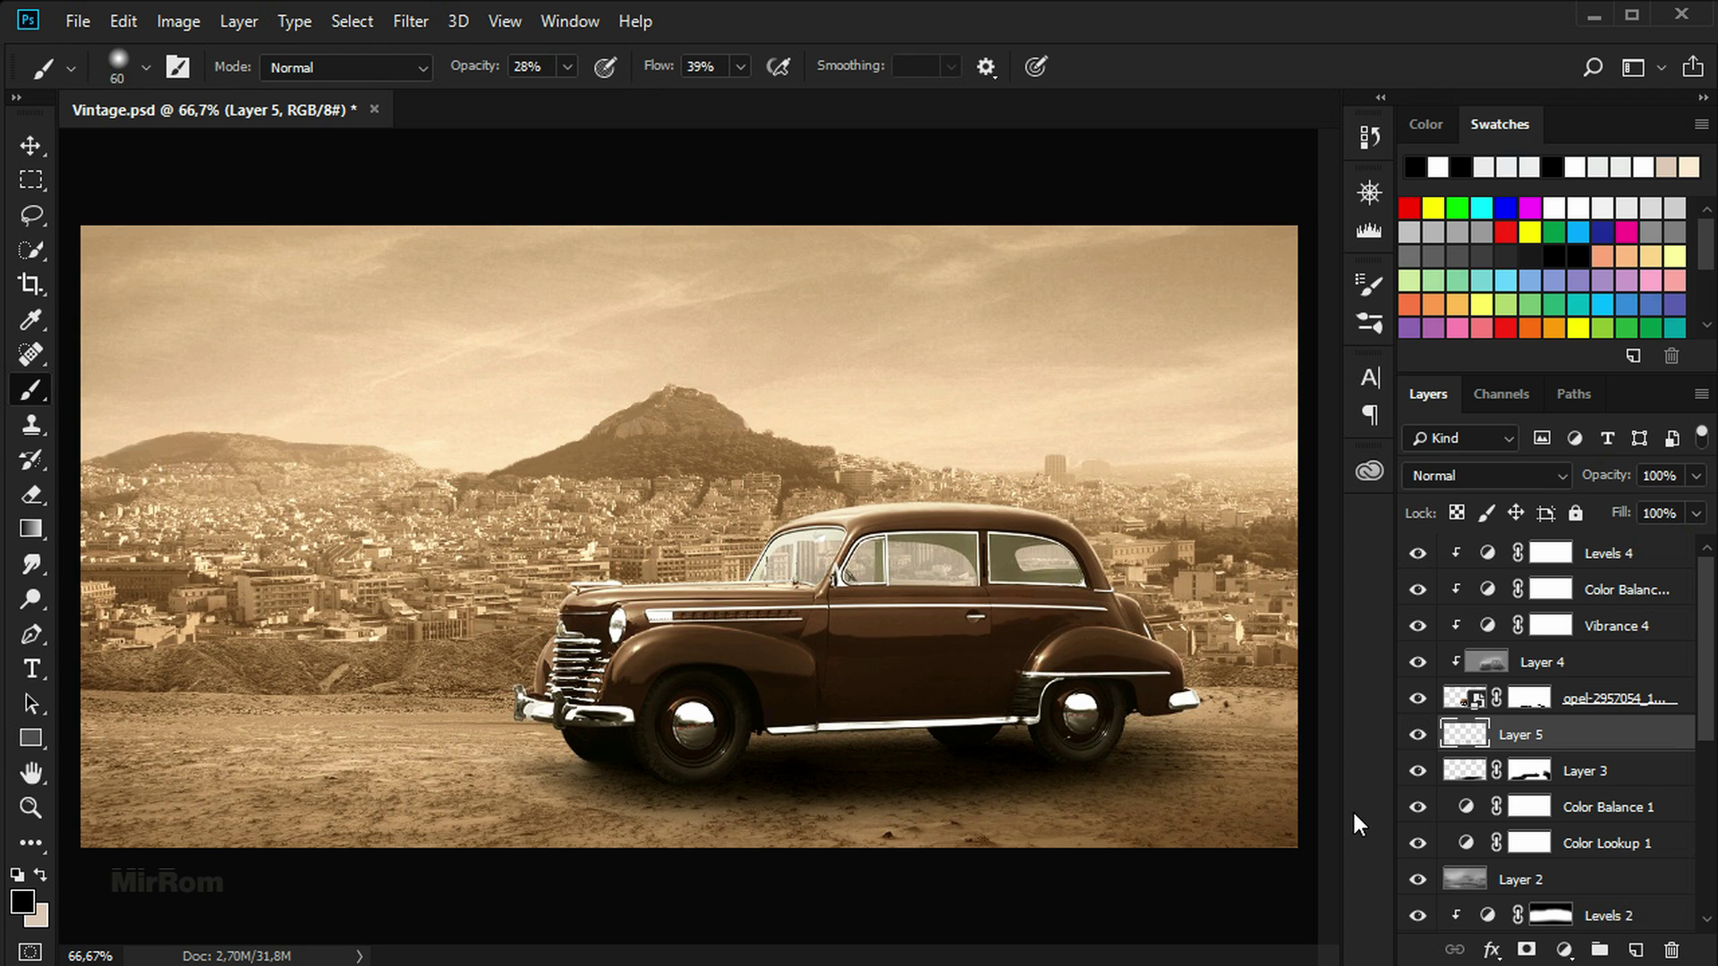
Paint Layer 3's mask along the bottom edge with a 125 px brush to blend the sand
{"action": "key", "text": "v"}
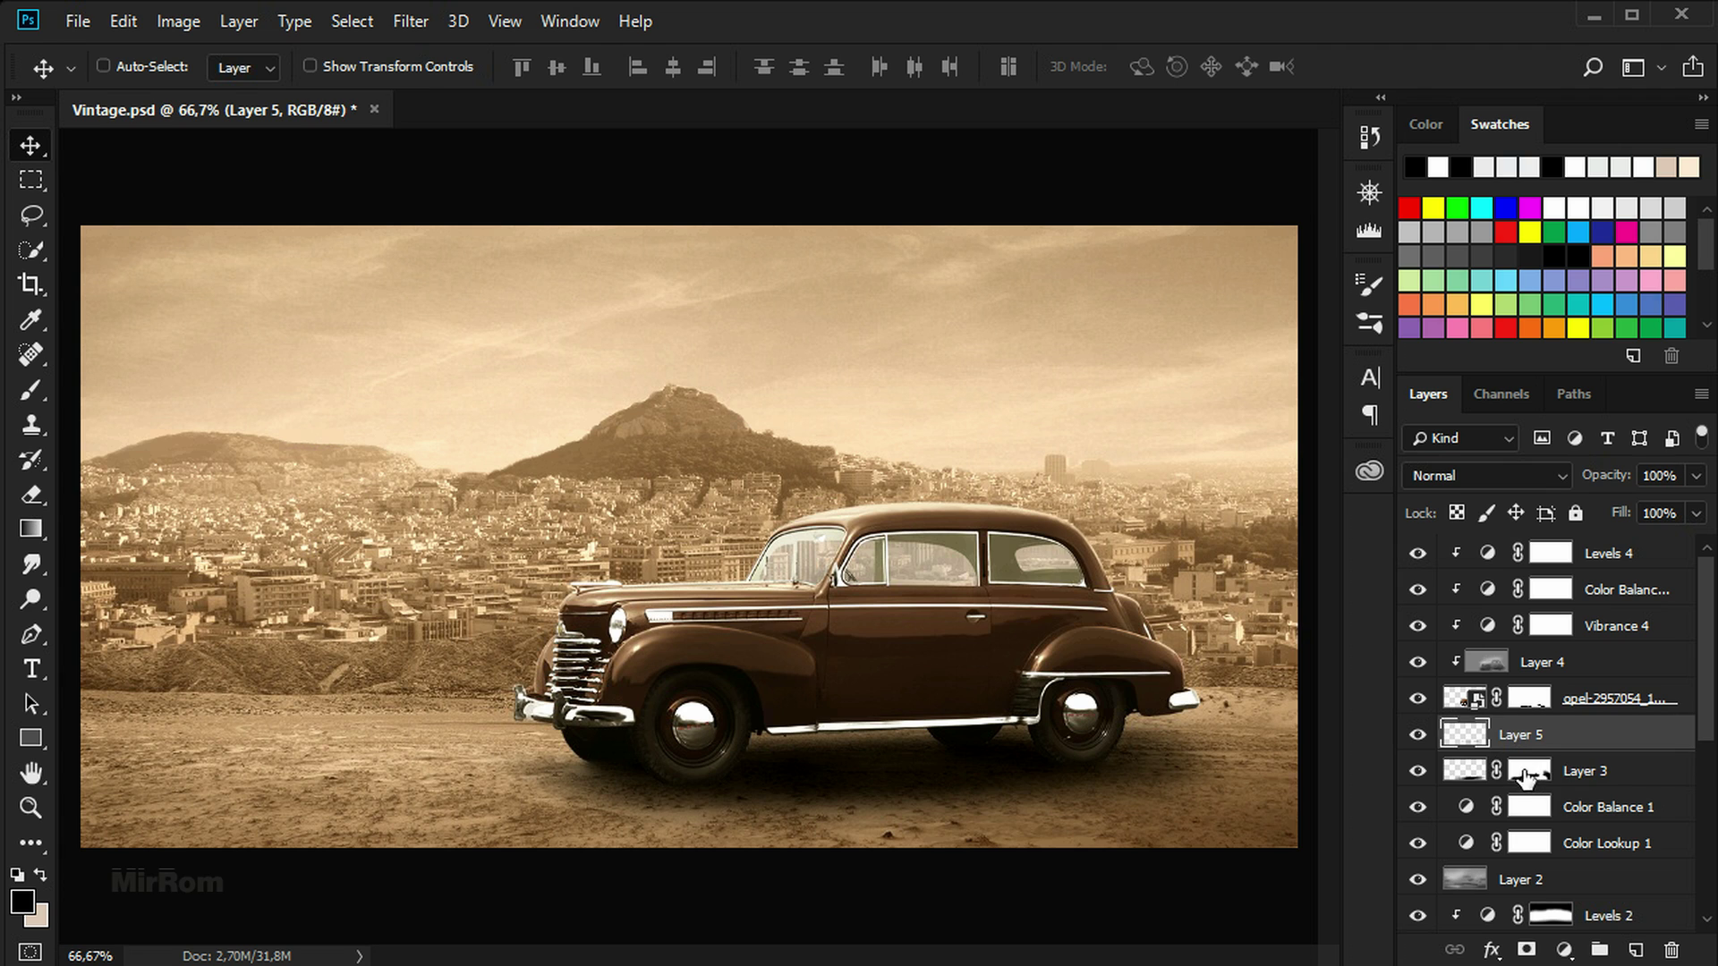
{"action": "left_click", "coordinate": [1525, 773]}
{"action": "key", "text": "b"}
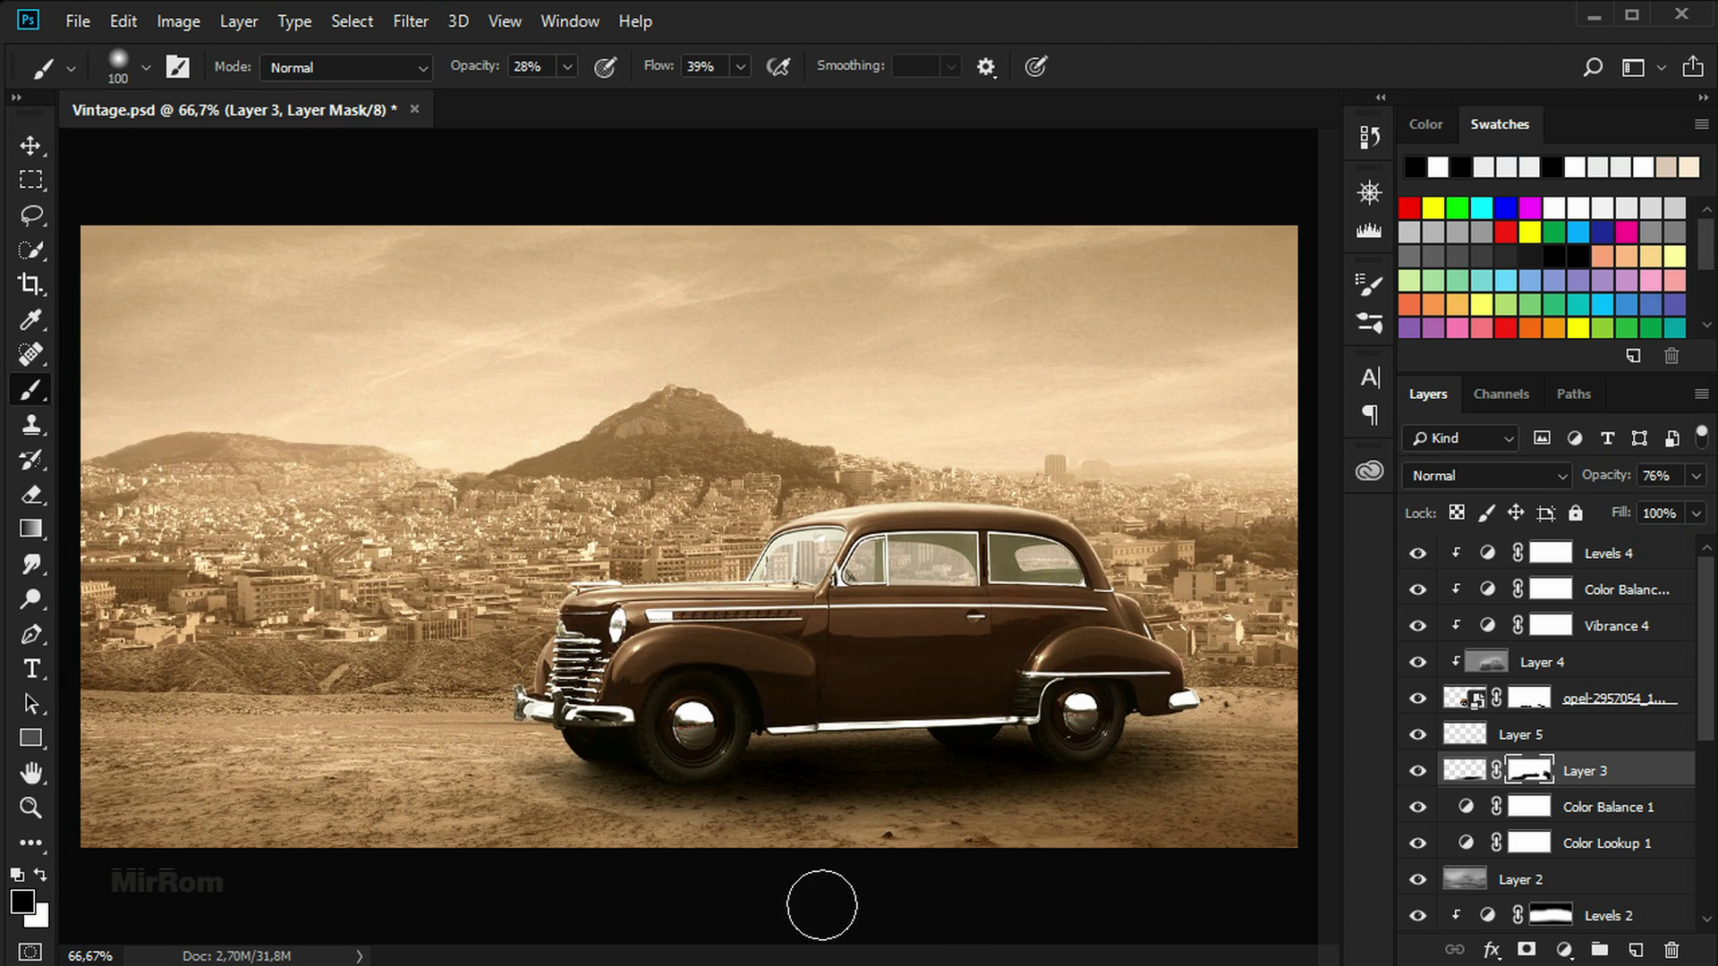
{"action": "key", "text": "bracketright"}
{"action": "mouse_move", "coordinate": [937, 848]}
{"action": "left_mouse_down"}
{"action": "mouse_move", "coordinate": [985, 851]}
{"action": "mouse_move", "coordinate": [817, 851]}
{"action": "mouse_move", "coordinate": [1185, 817]}
{"action": "mouse_move", "coordinate": [567, 886]}
{"action": "mouse_move", "coordinate": [760, 862]}
{"action": "left_mouse_up"}
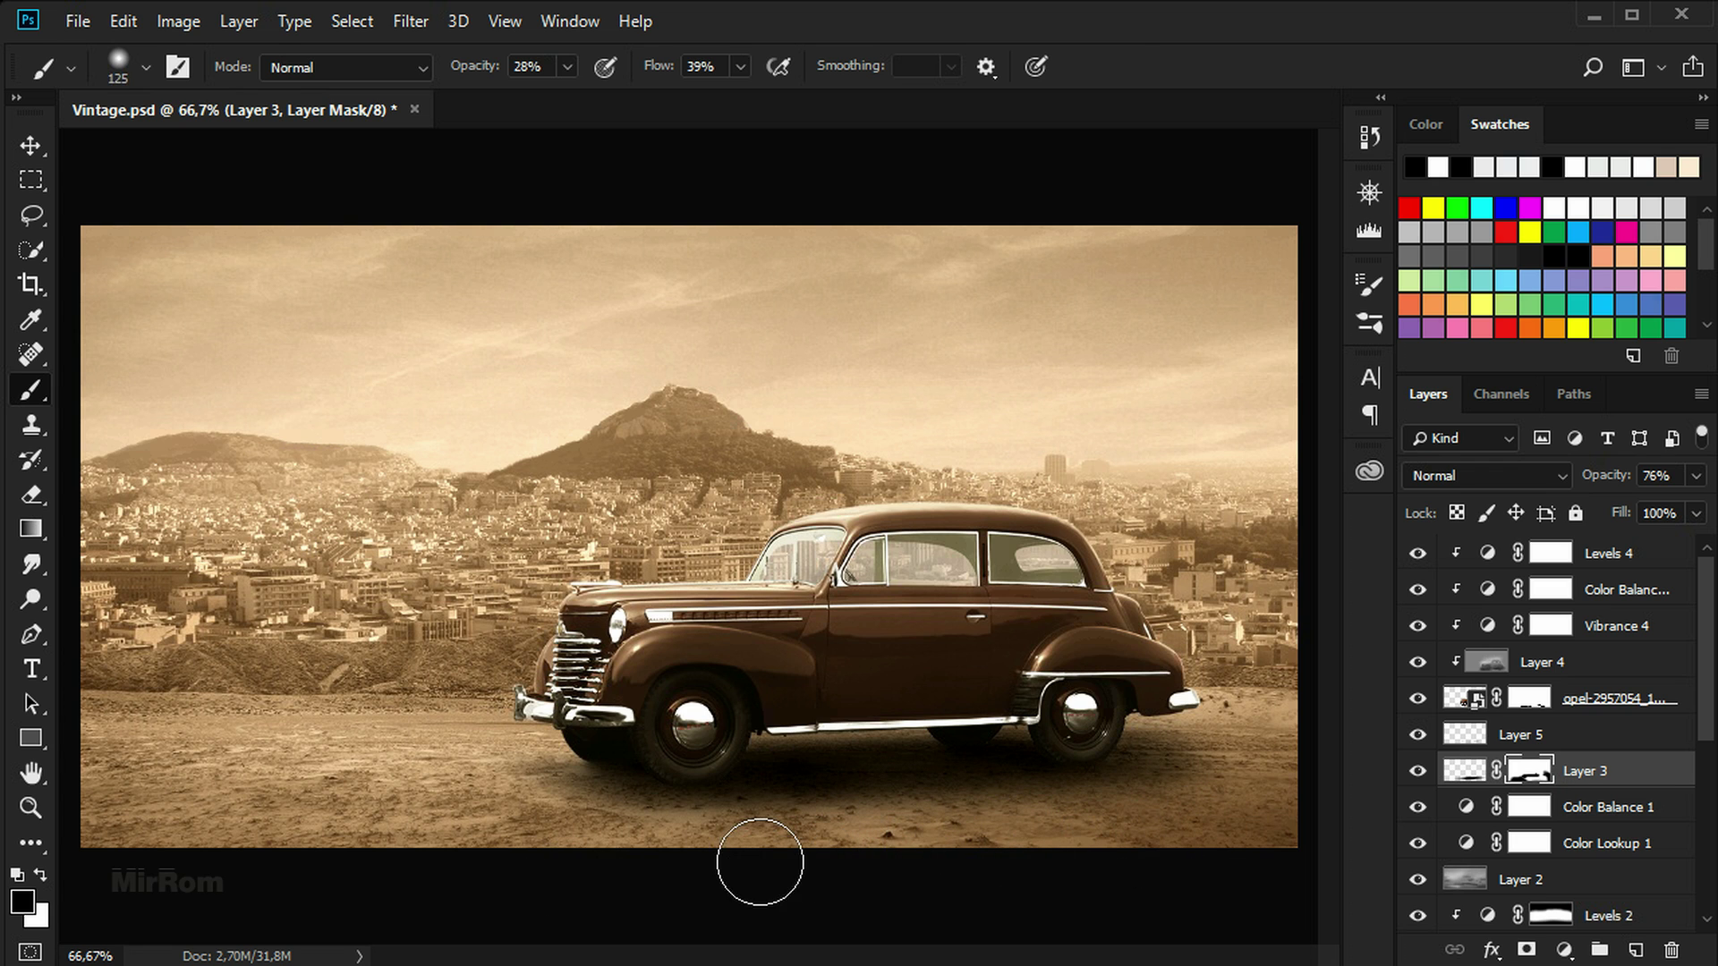
{"action": "key", "text": "v"}
{"action": "key", "text": "ctrl+minus"}
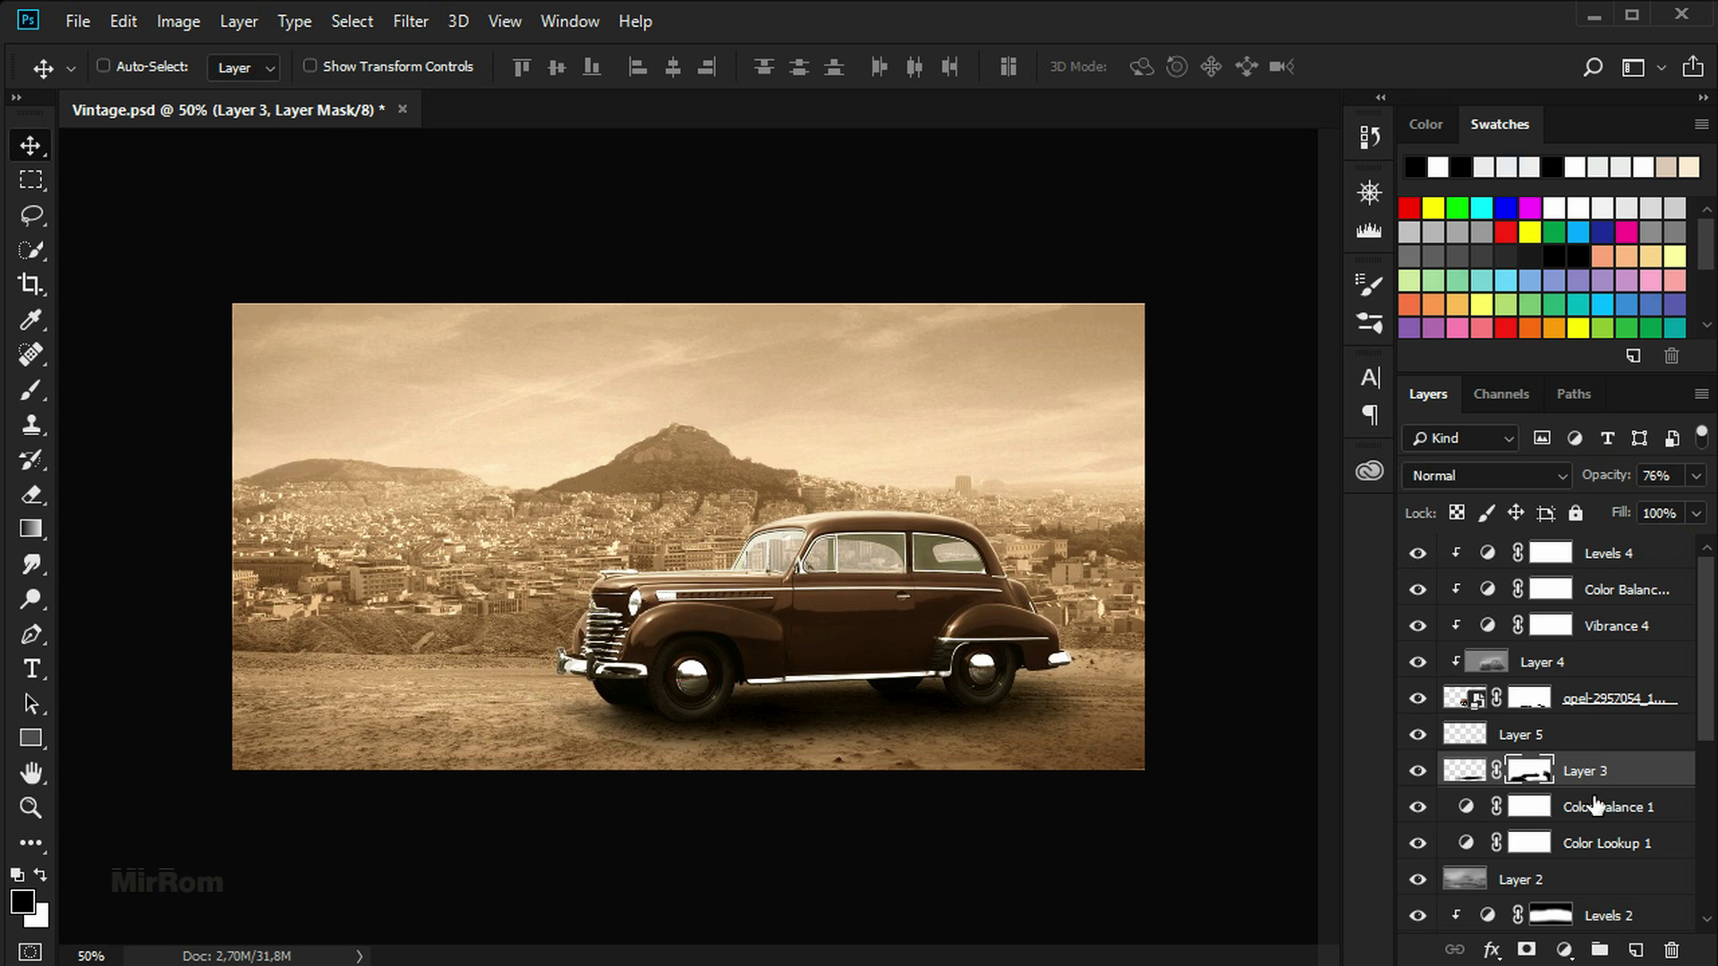
{"action": "scroll", "coordinate": [1598, 806], "scroll_direction": "down", "scroll_amount": 2}
{"action": "left_click", "coordinate": [1485, 810]}
{"action": "left_click", "coordinate": [1418, 808]}
{"action": "left_click", "coordinate": [1417, 808]}
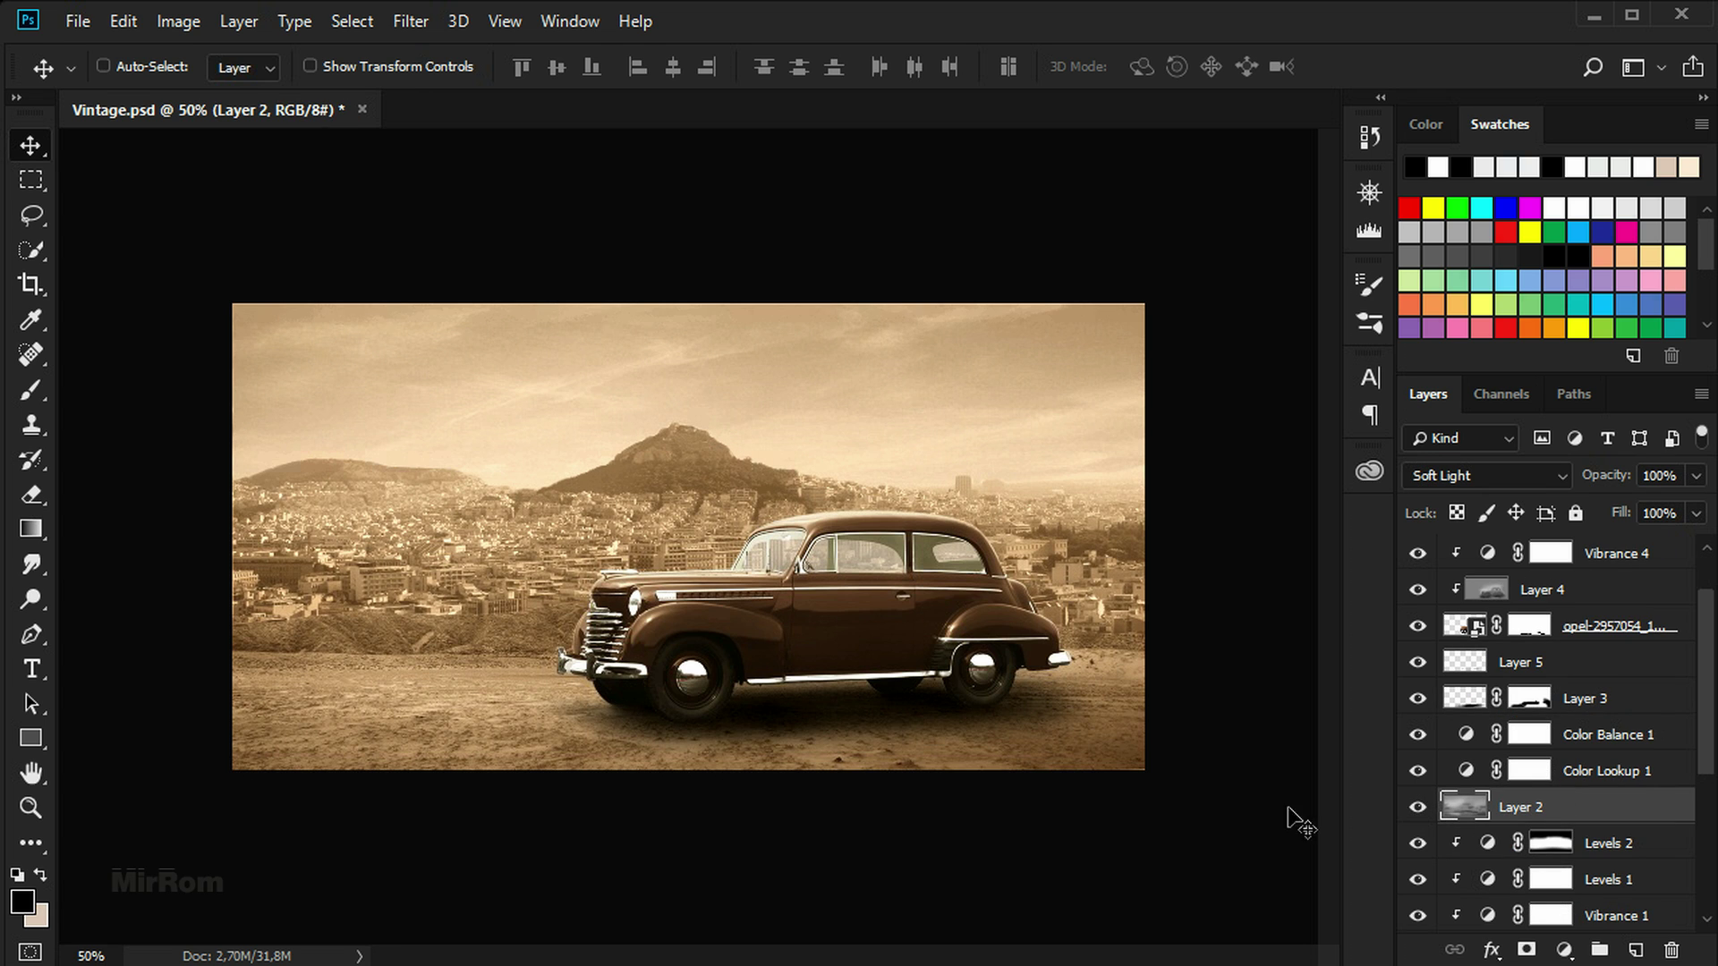
{"action": "left_click", "coordinate": [35, 568]}
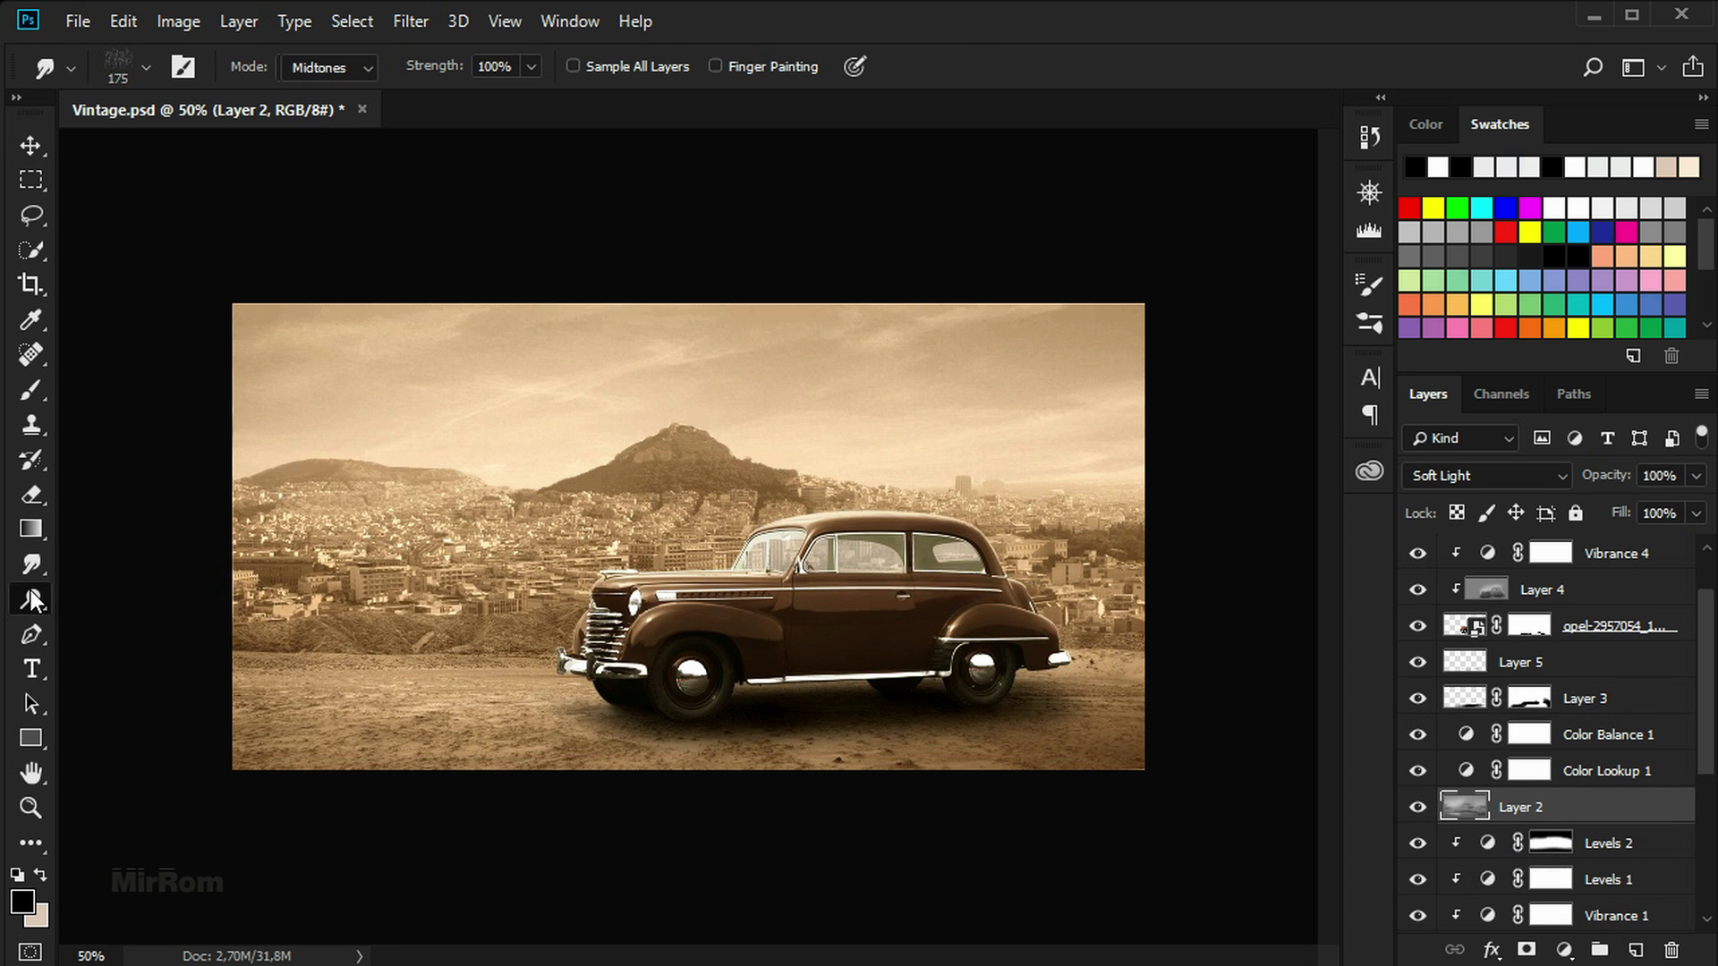
{"action": "left_click", "coordinate": [31, 599]}
{"action": "left_click", "coordinate": [147, 624]}
{"action": "key", "text": "bracketright"}
{"action": "key", "text": "bracketright"}
{"action": "key", "text": "bracketright"}
{"action": "key", "text": "bracketright"}
{"action": "key", "text": "bracketright"}
{"action": "key", "text": "bracketright"}
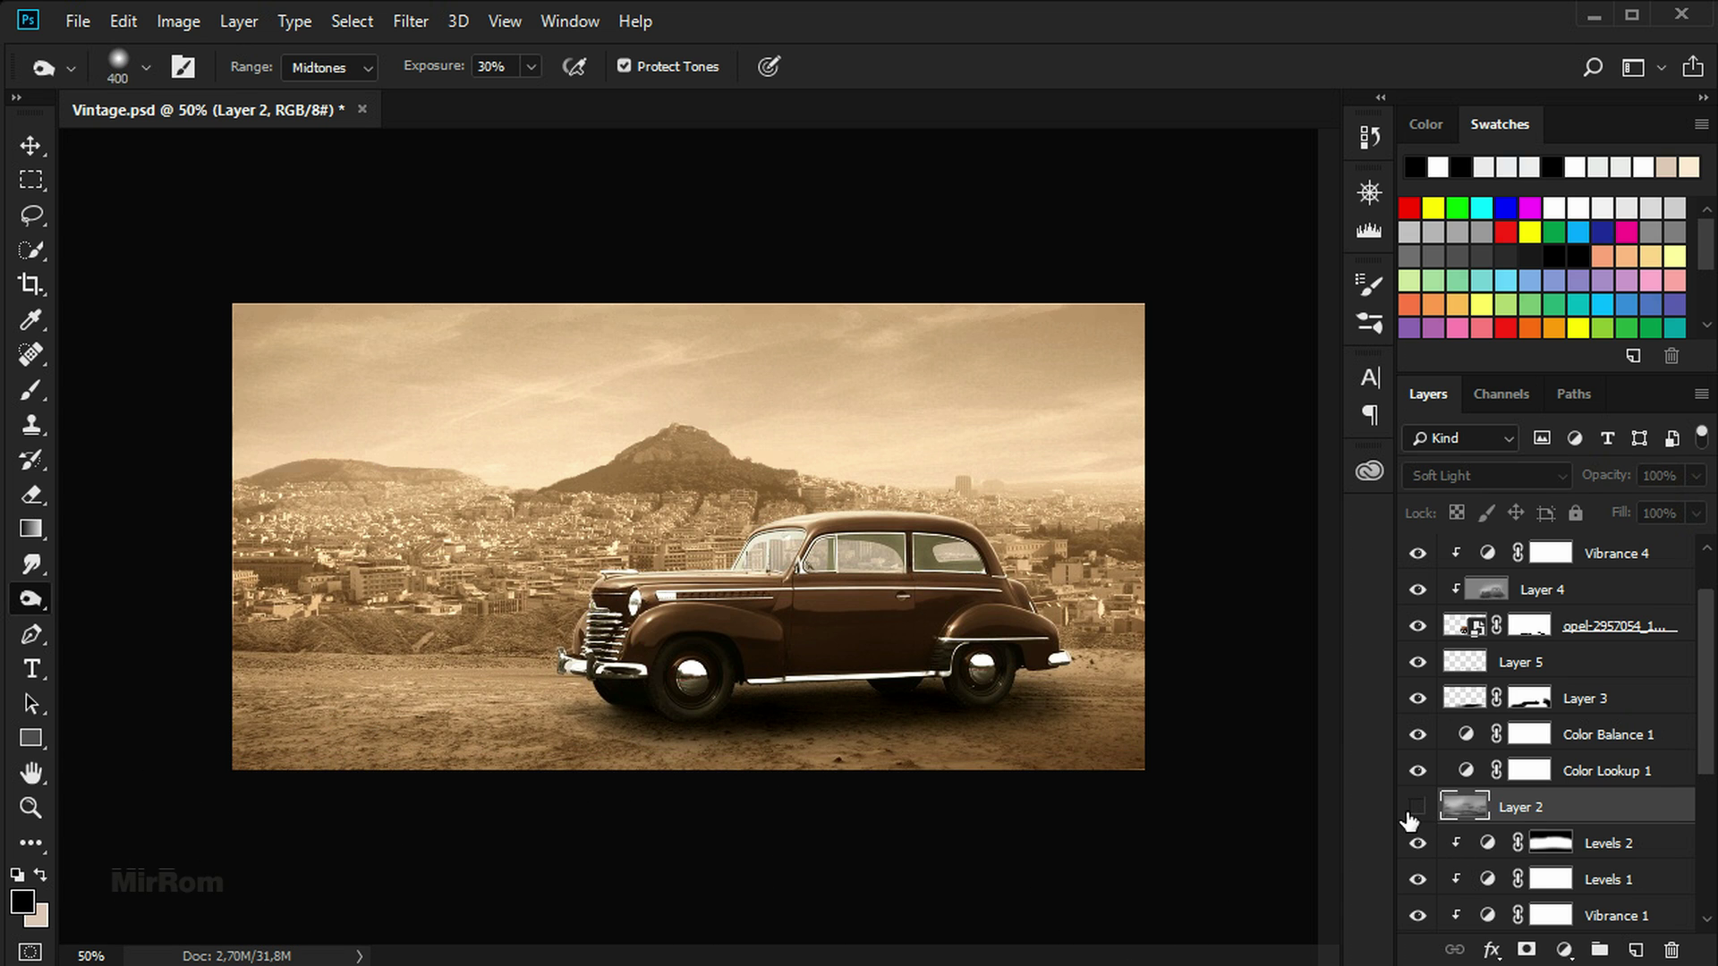
{"action": "key", "text": "b"}
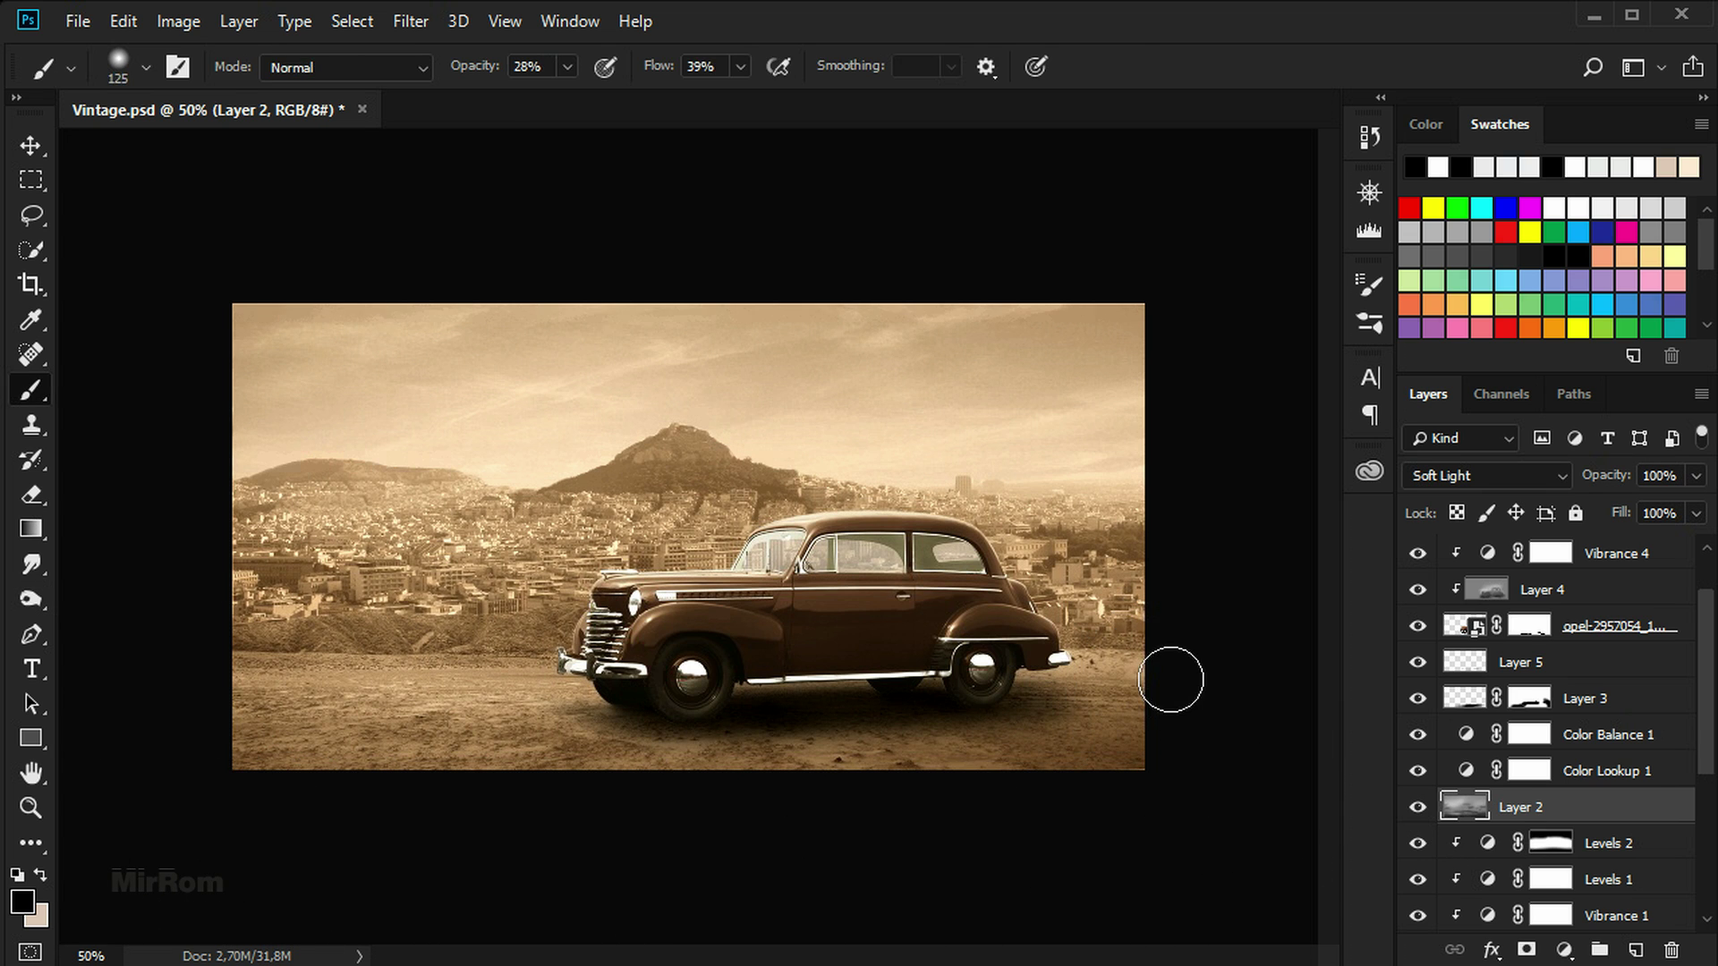
{"action": "key", "text": "v"}
{"action": "scroll", "coordinate": [1625, 729], "scroll_direction": "up", "scroll_amount": 2}
{"action": "left_click", "coordinate": [1635, 562]}
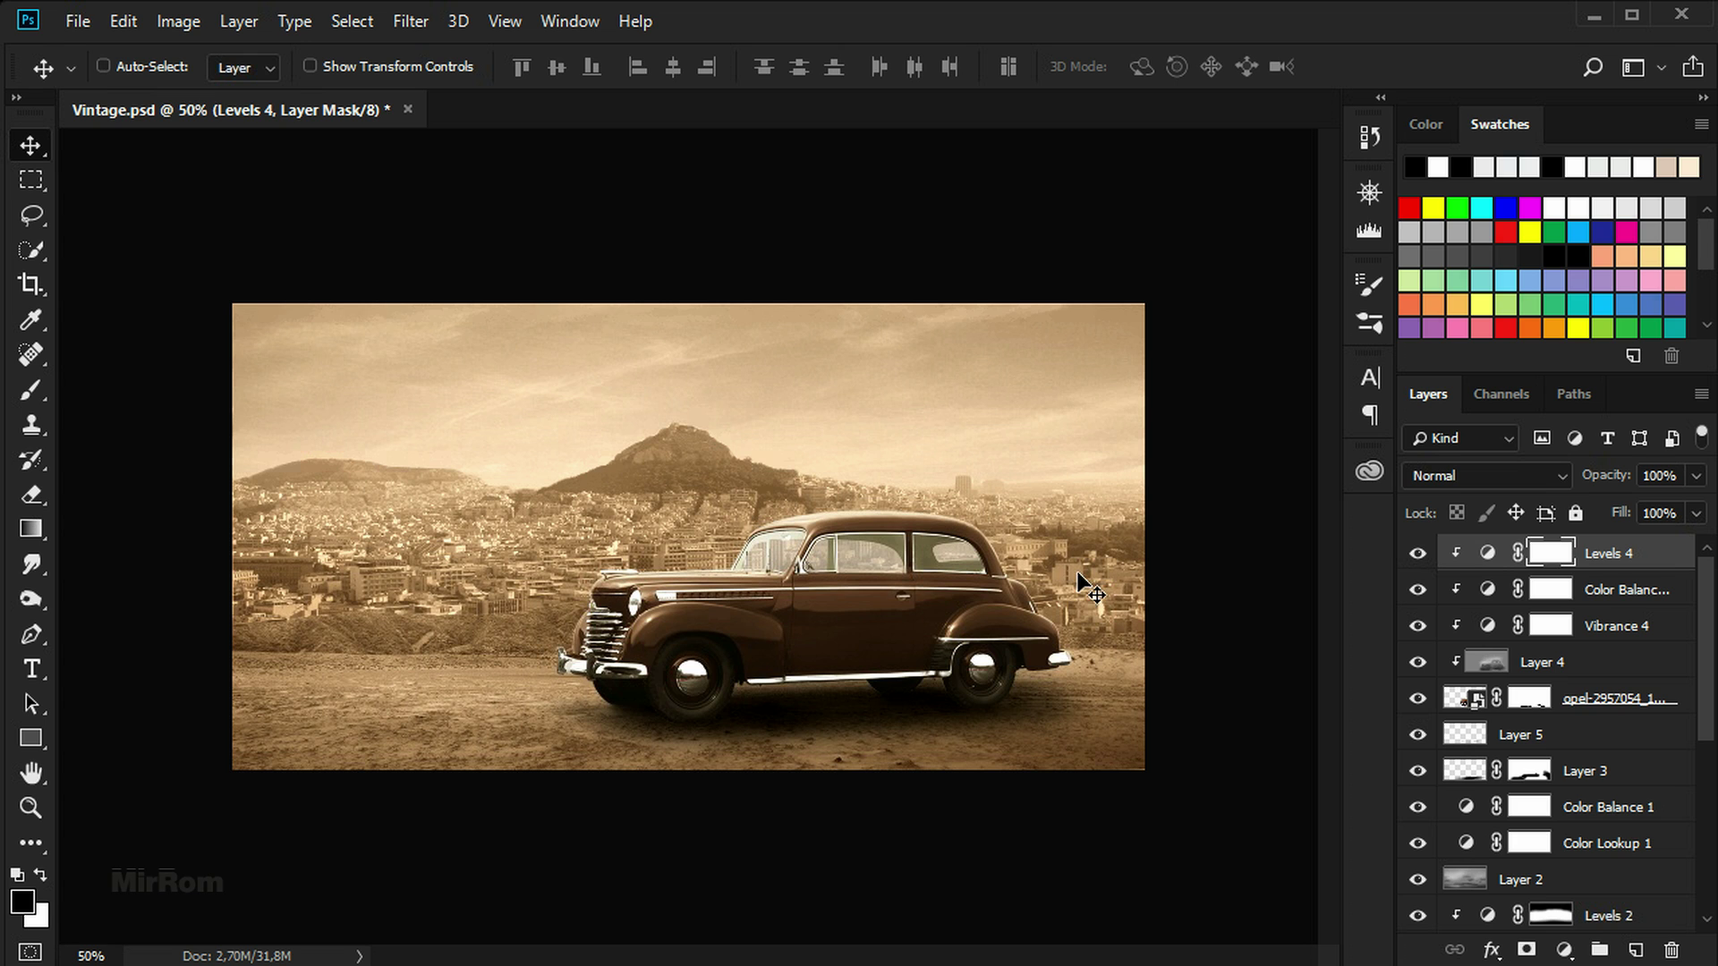
Add a Photo Filter adjustment set to Sepia at 34% density, leaving Preserve Luminosity off
{"action": "left_click", "coordinate": [1564, 950]}
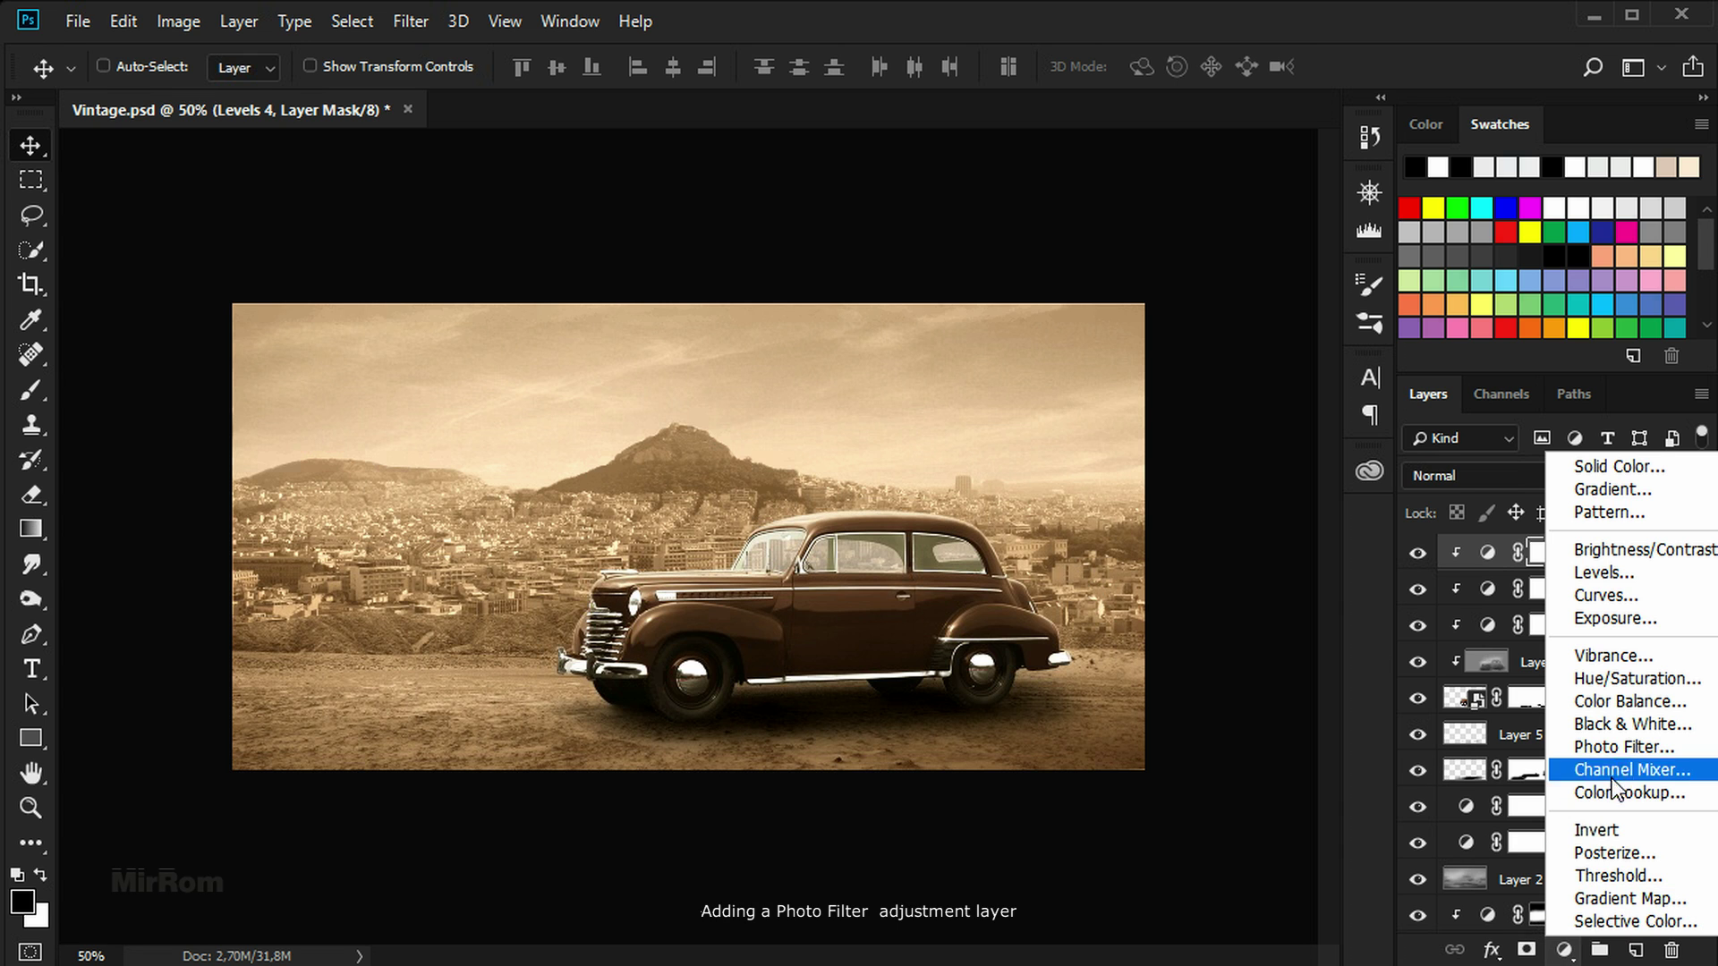
{"action": "left_click", "coordinate": [1622, 747]}
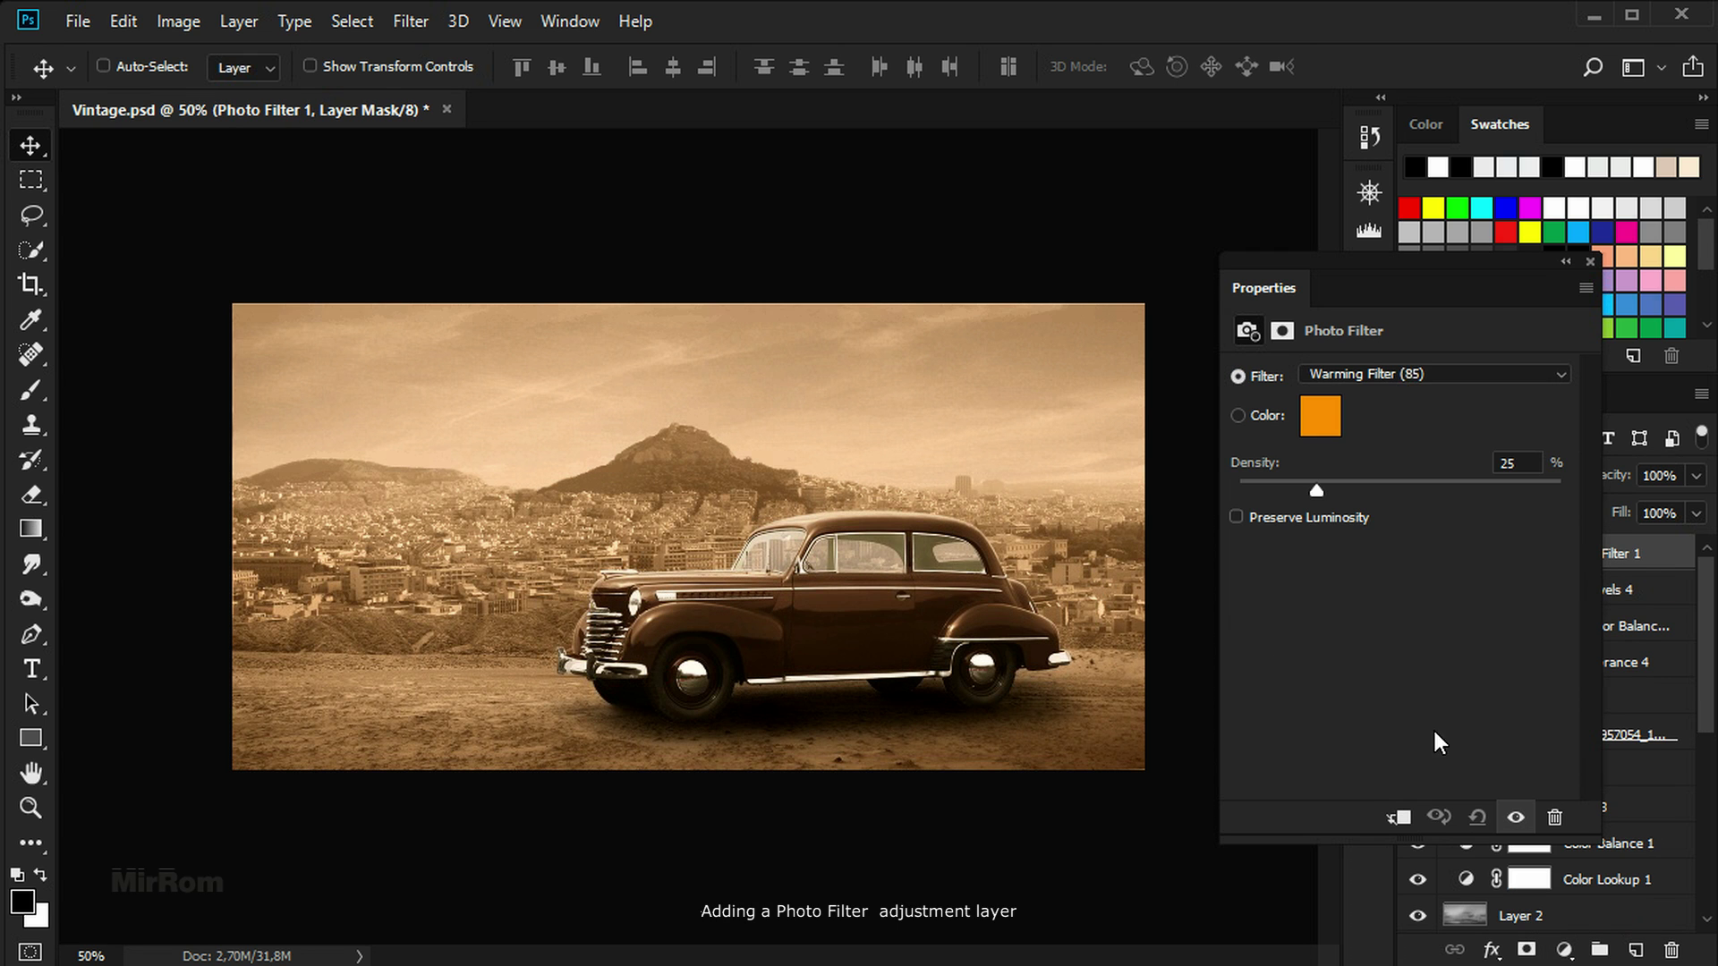
{"action": "left_click", "coordinate": [1442, 372]}
{"action": "left_click", "coordinate": [1382, 703]}
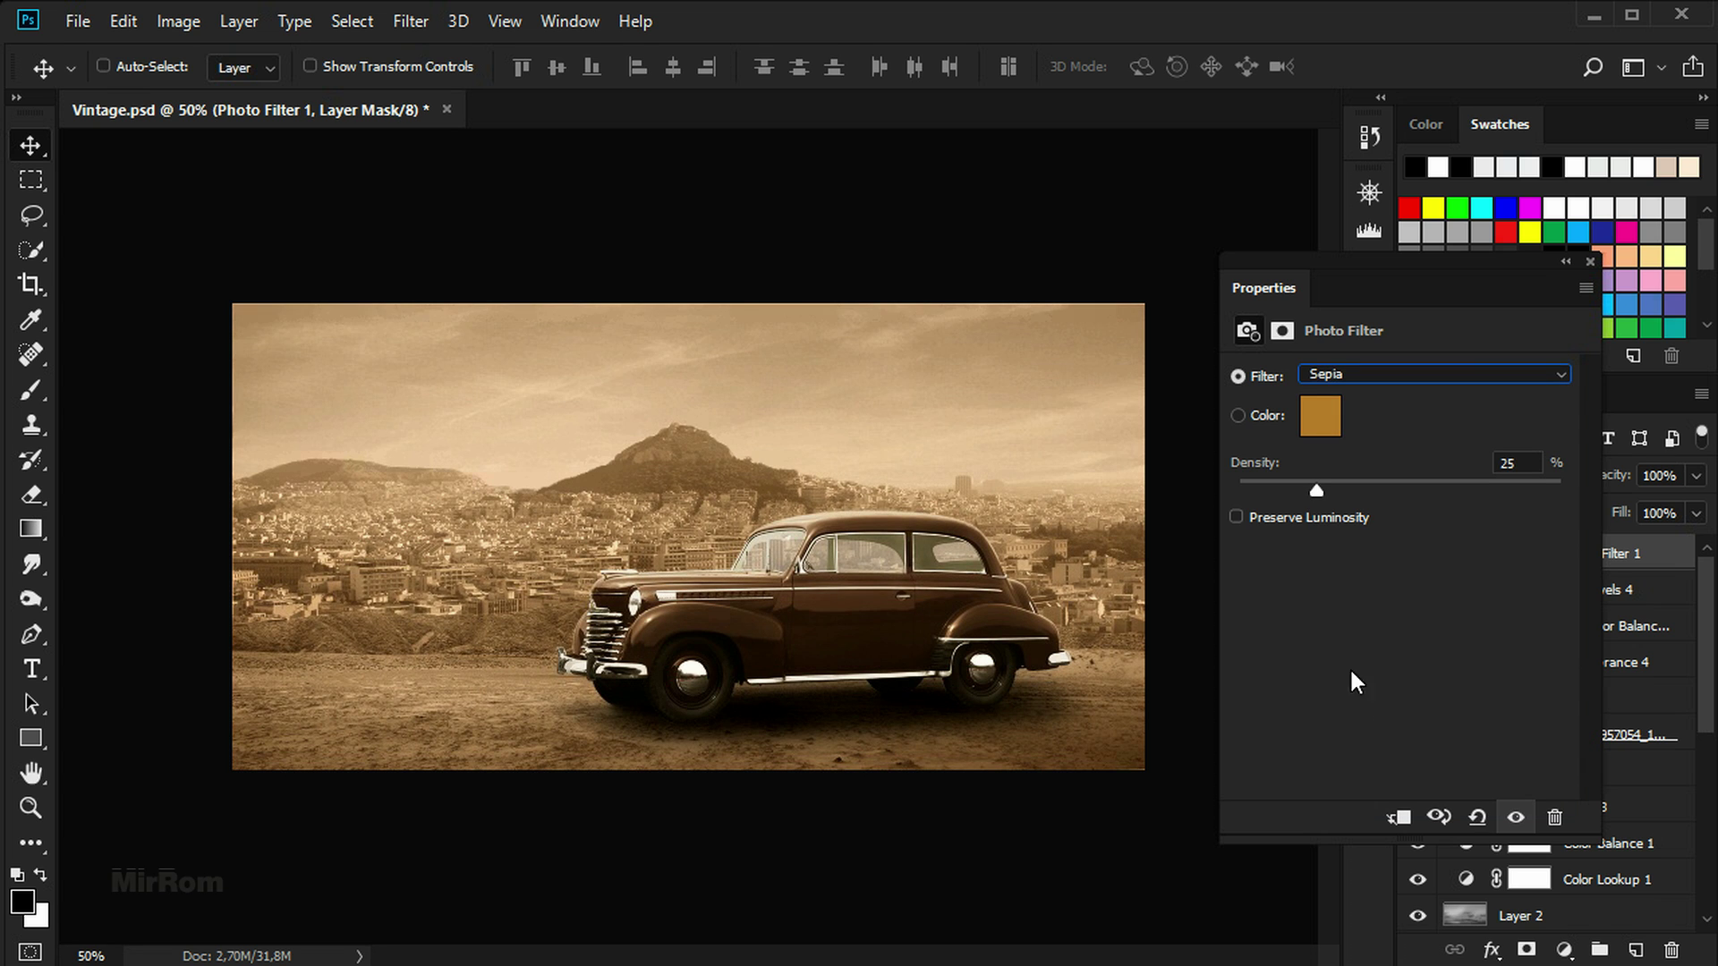
{"action": "left_click", "coordinate": [1239, 515]}
{"action": "left_click", "coordinate": [1239, 511]}
{"action": "left_click_drag", "start_coordinate": [1330, 491], "coordinate": [1346, 486]}
{"action": "left_click", "coordinate": [1255, 519]}
{"action": "left_click", "coordinate": [1591, 261]}
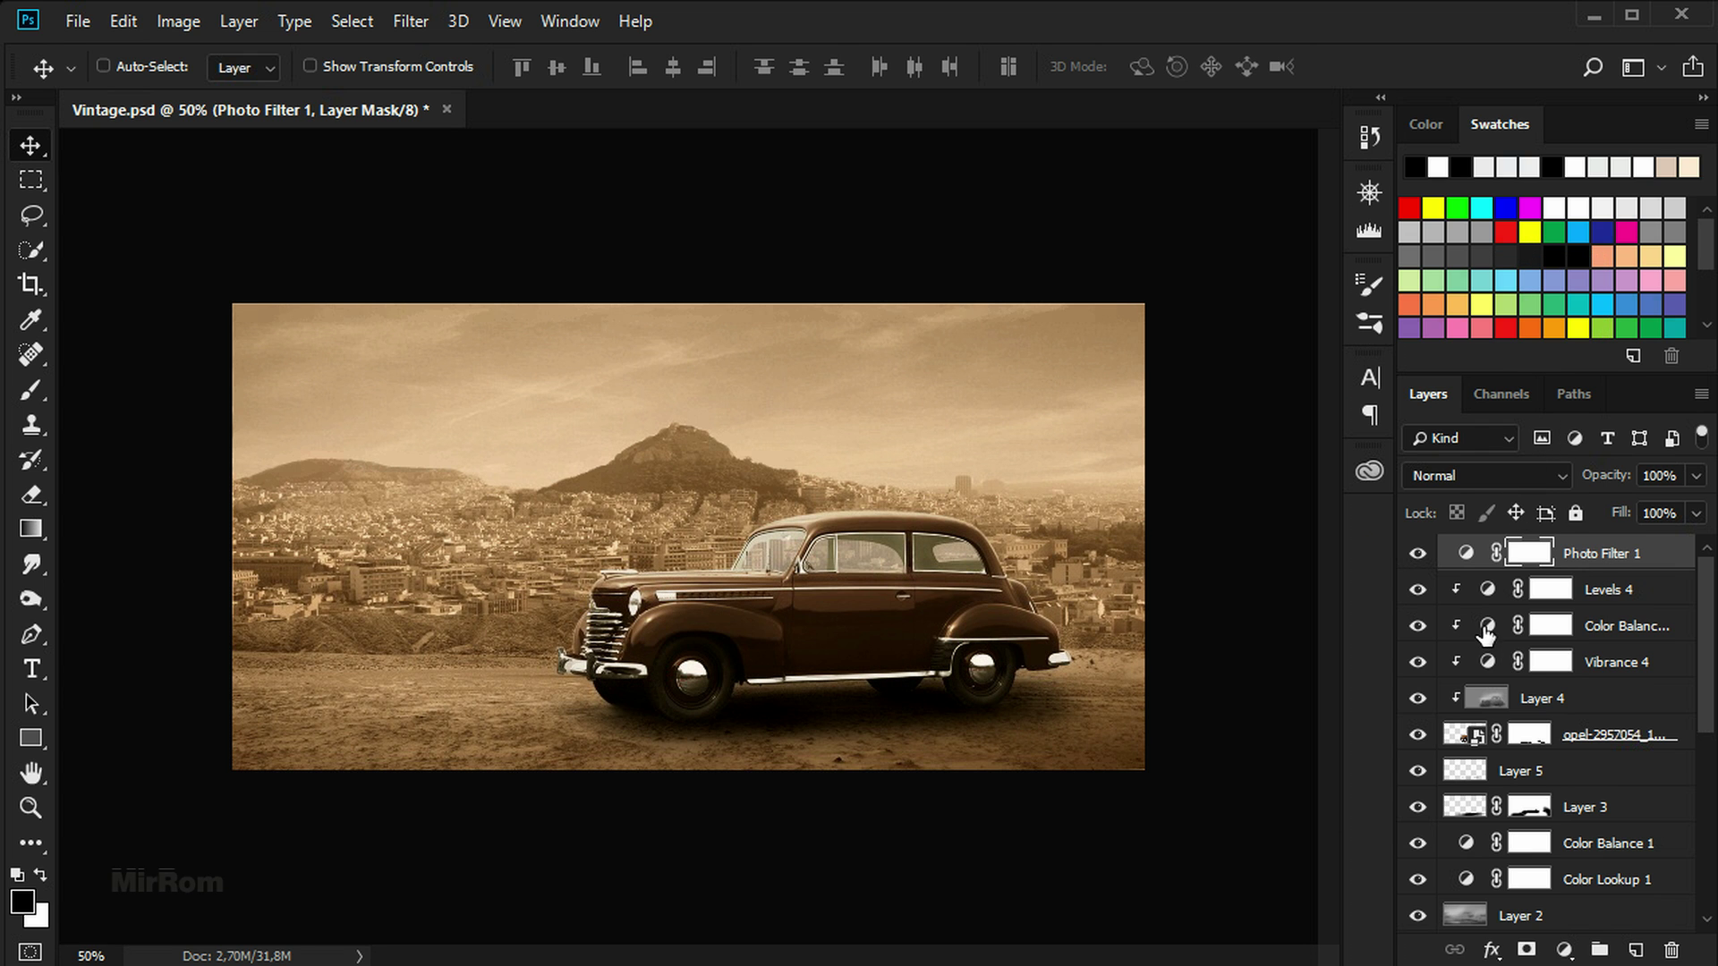
Add a Levels adjustment with input levels 0/1.28/241 and output levels 5–224
{"action": "left_click", "coordinate": [1564, 950]}
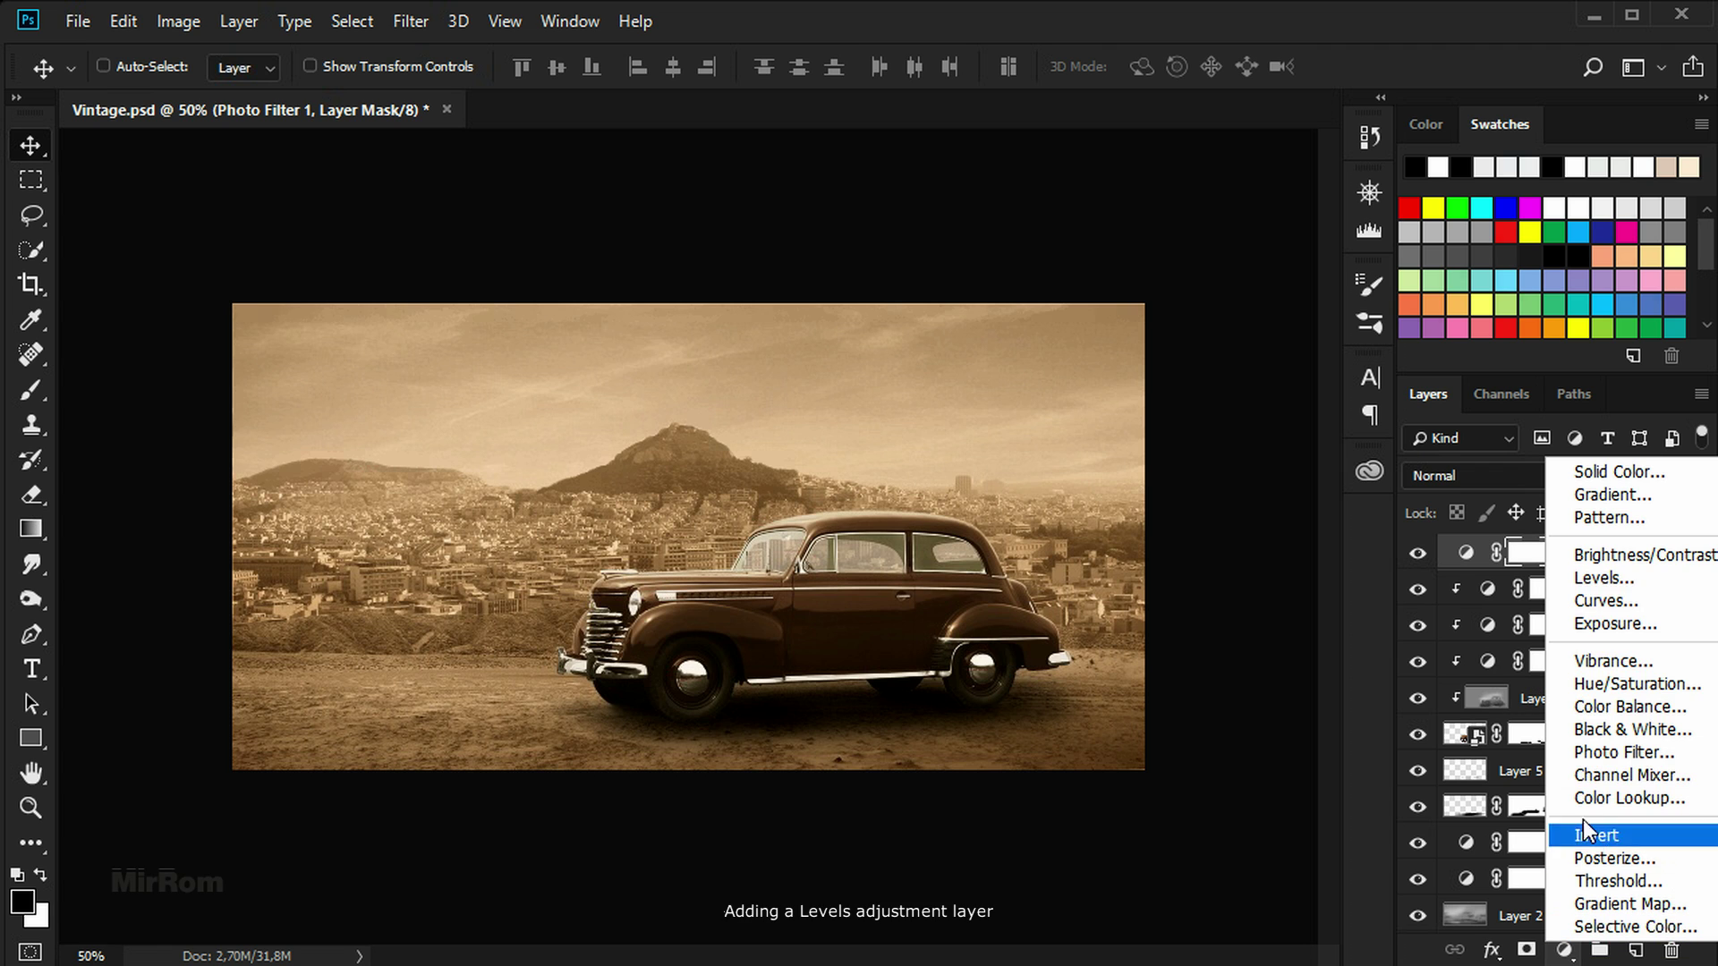
{"action": "left_click", "coordinate": [1602, 578]}
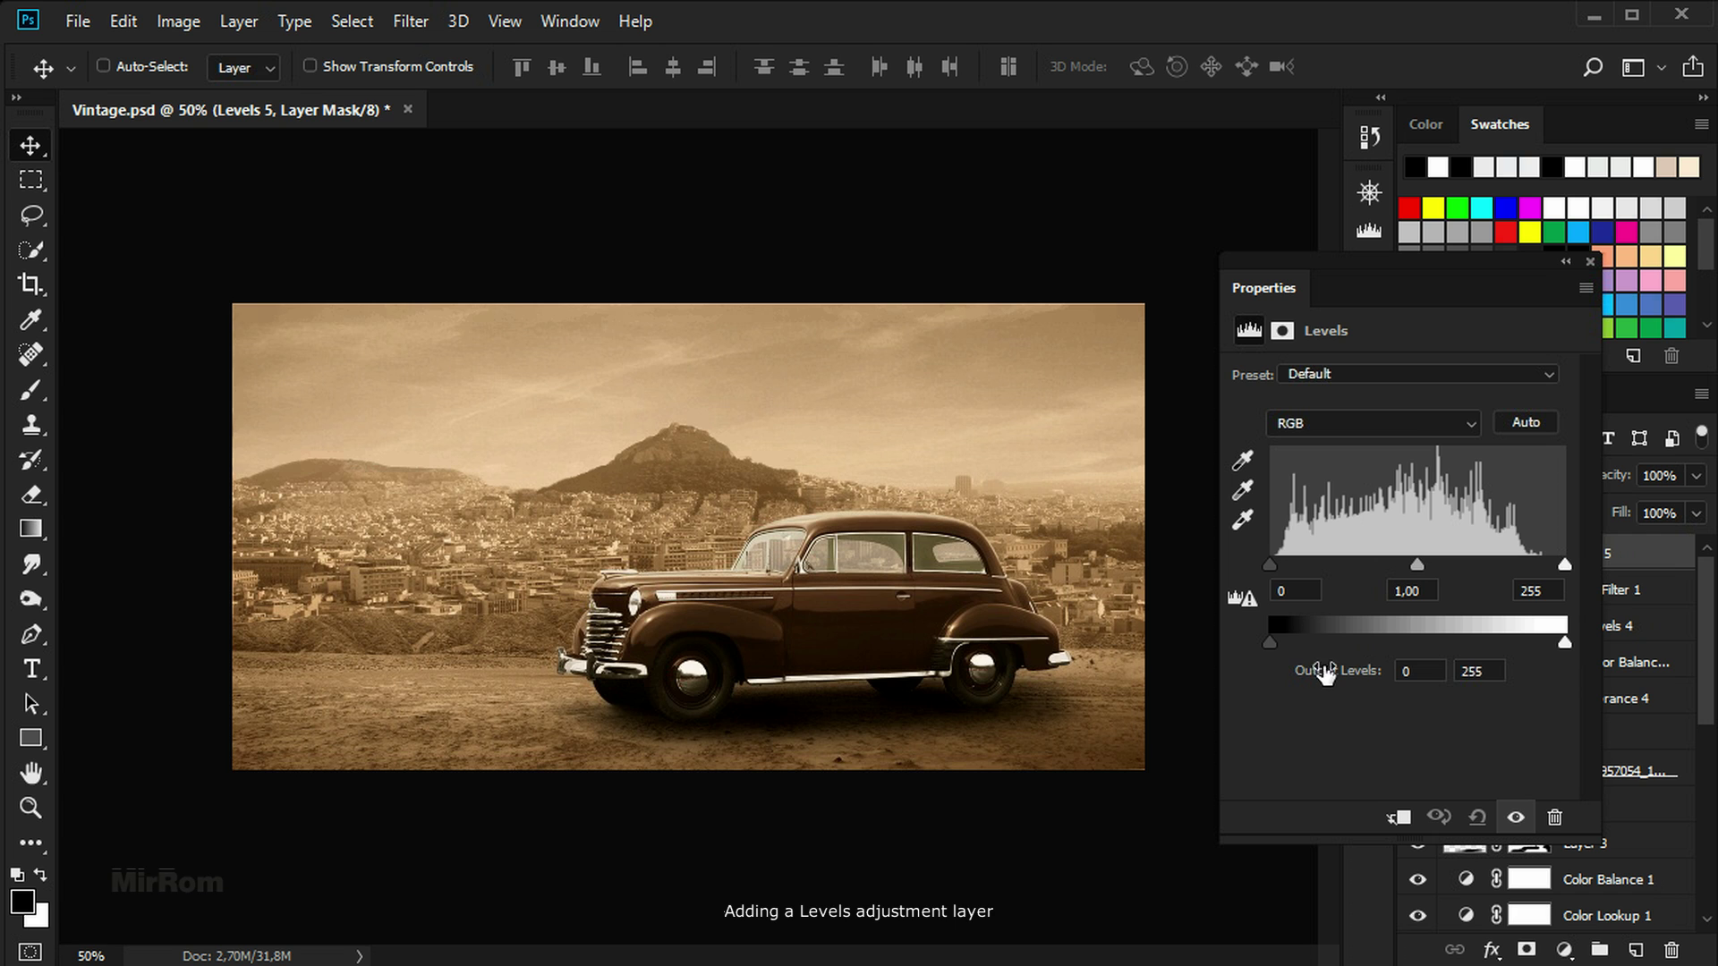
{"action": "left_click", "coordinate": [1419, 565]}
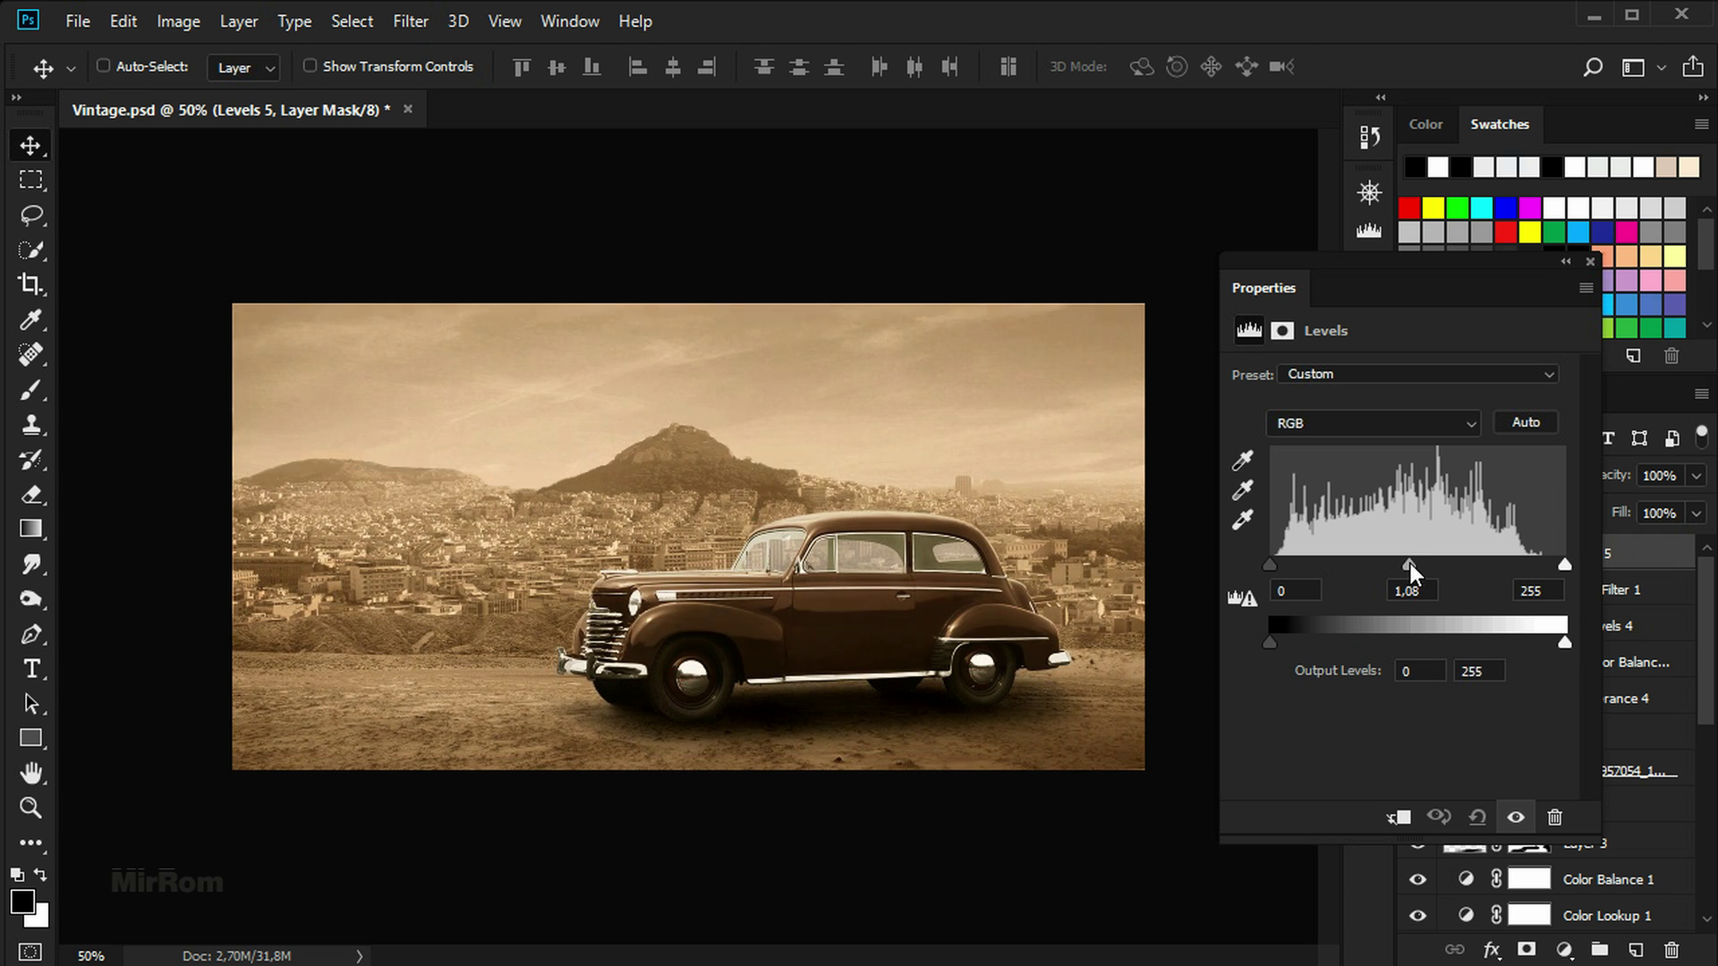
{"action": "left_click_drag", "start_coordinate": [1400, 567], "coordinate": [1392, 564]}
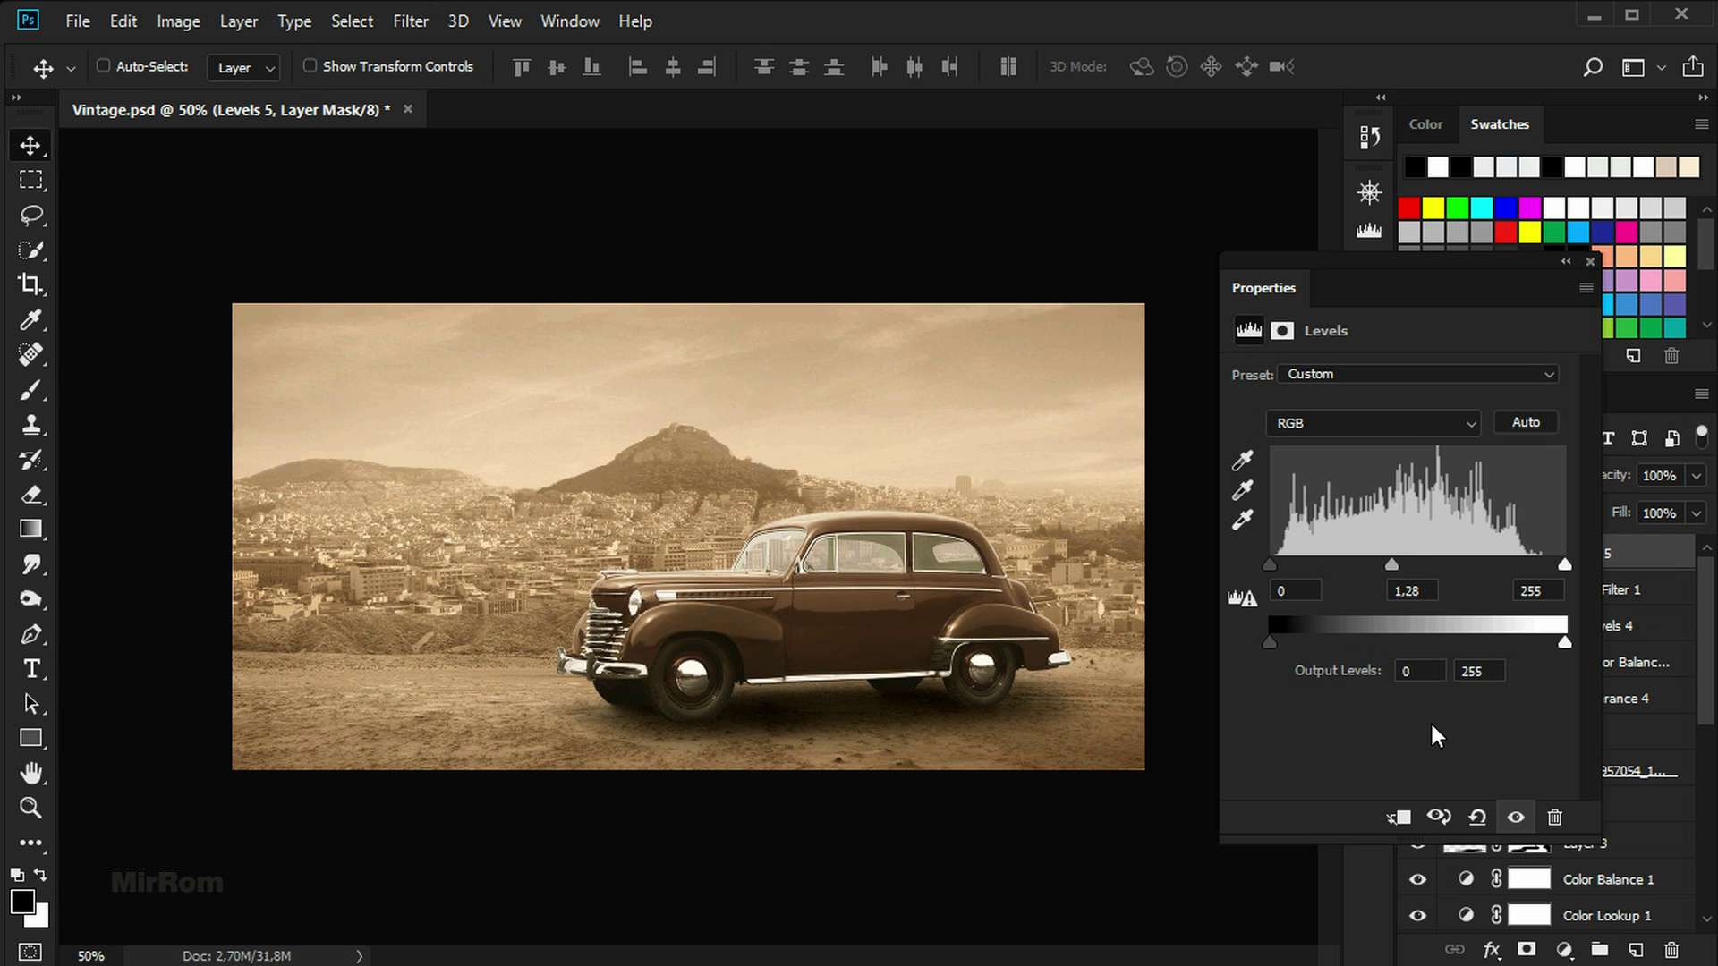
{"action": "left_click_drag", "start_coordinate": [1569, 569], "coordinate": [1550, 569]}
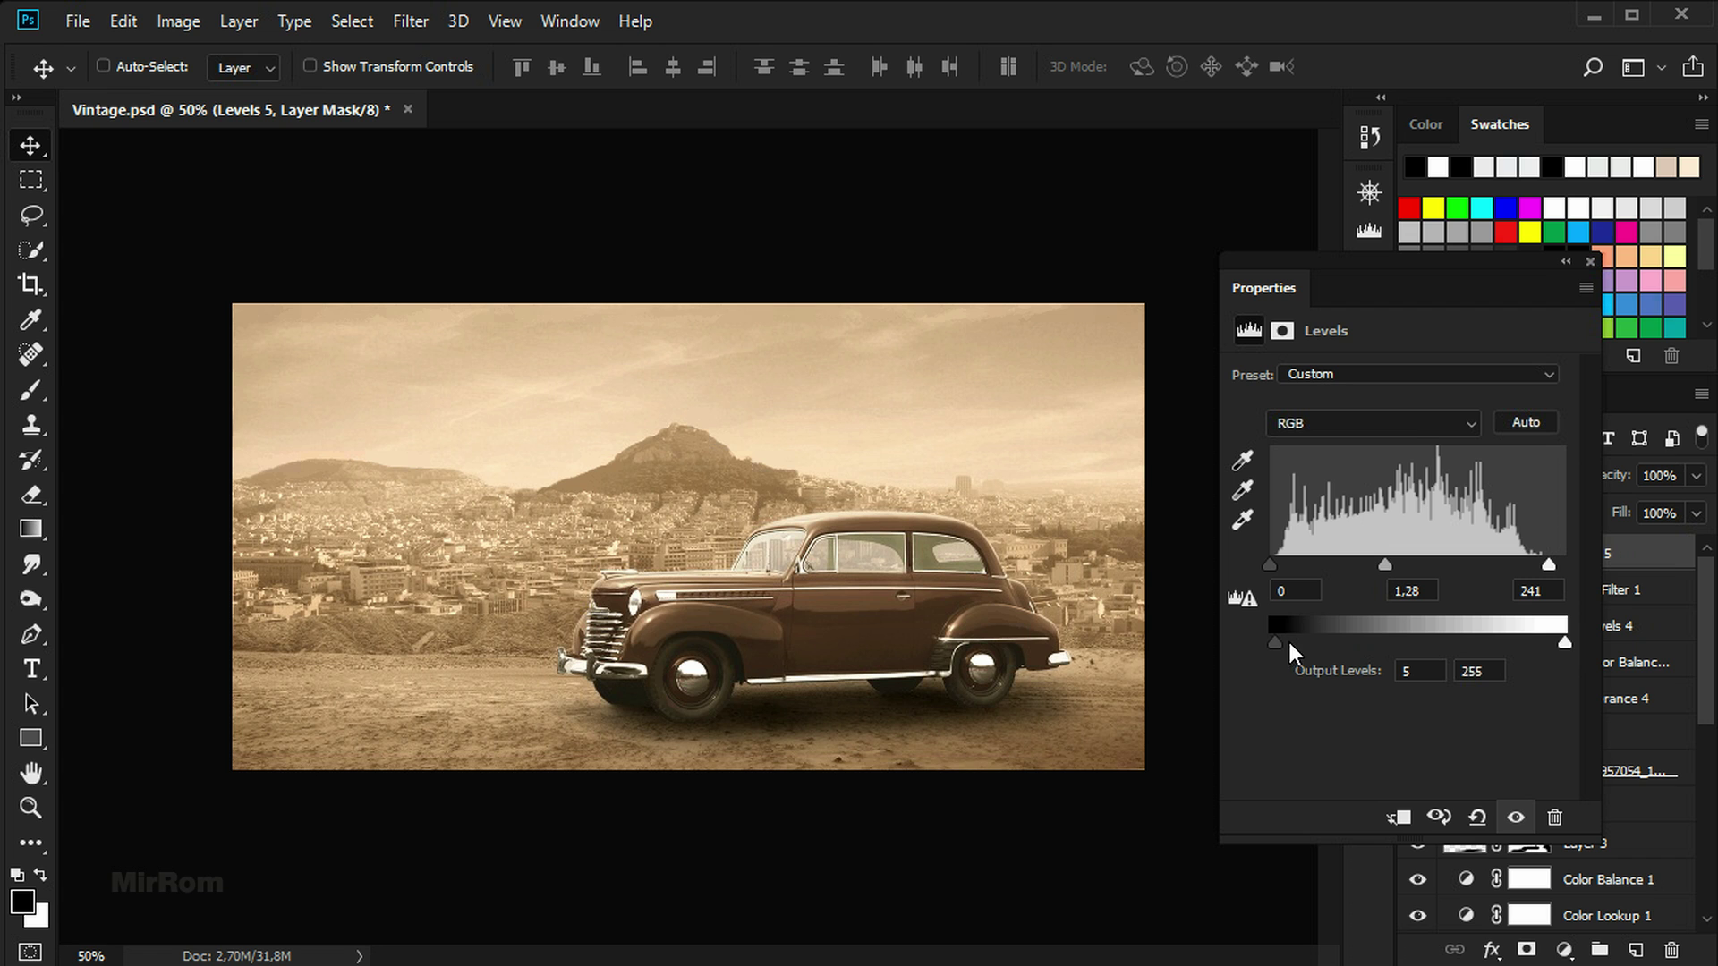
{"action": "left_click_drag", "start_coordinate": [1564, 642], "coordinate": [1548, 641]}
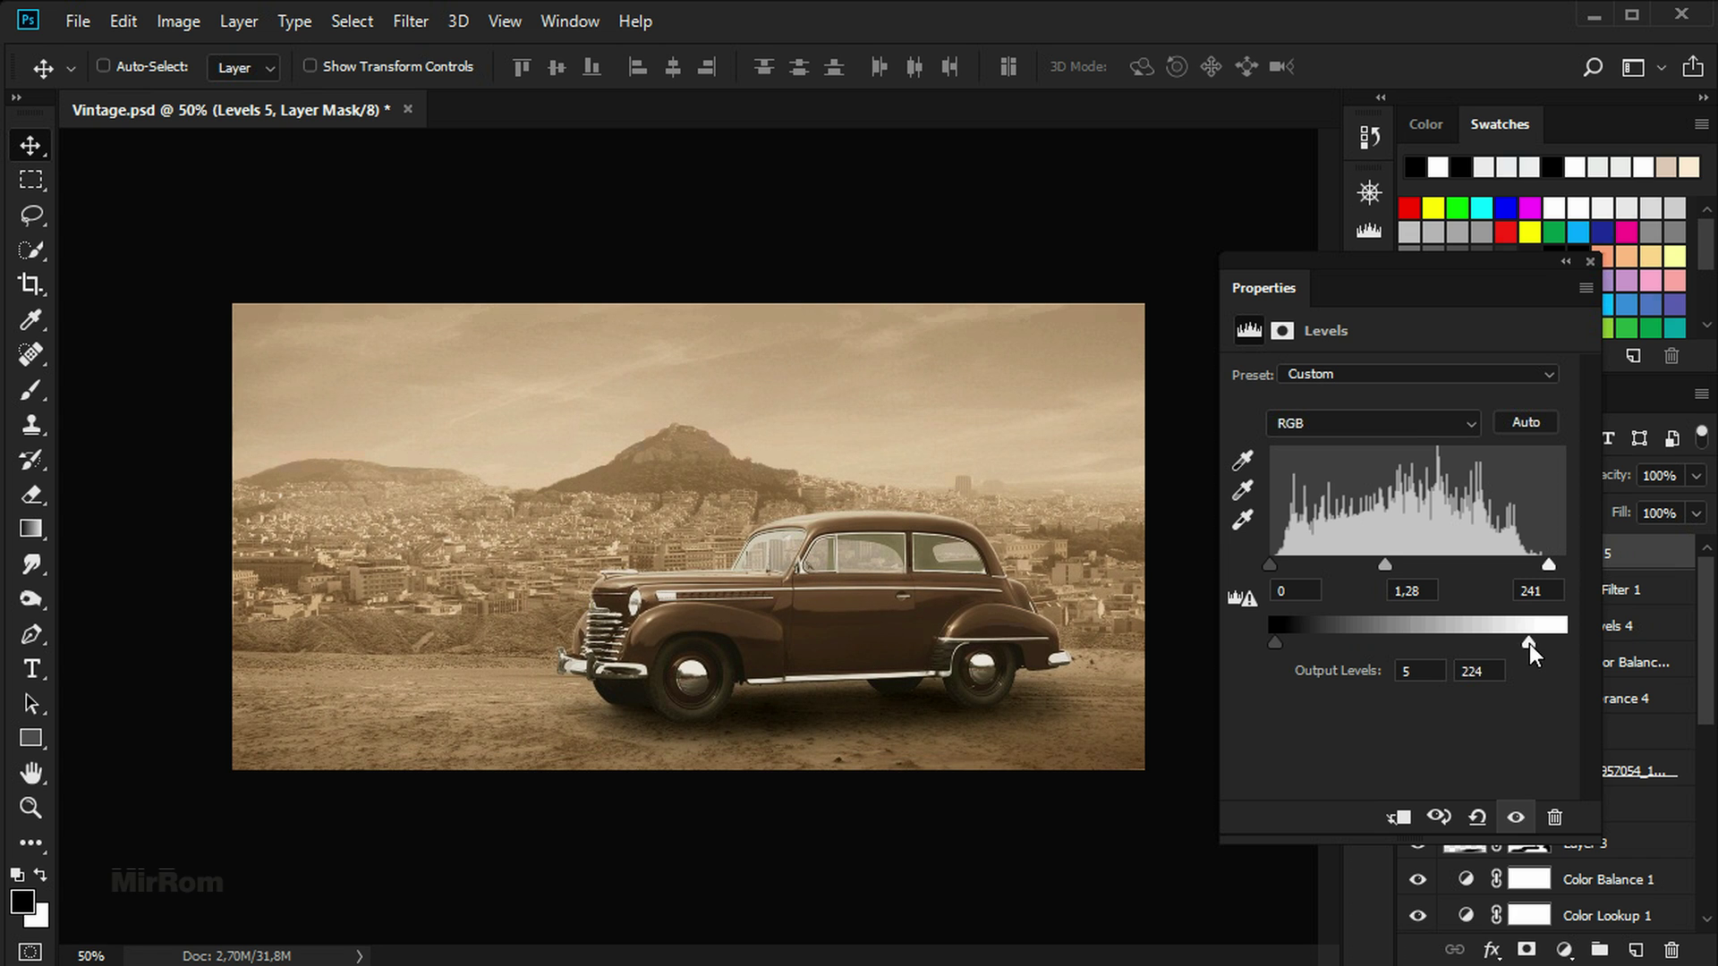
{"action": "left_click", "coordinate": [1515, 817]}
{"action": "left_click", "coordinate": [1586, 261]}
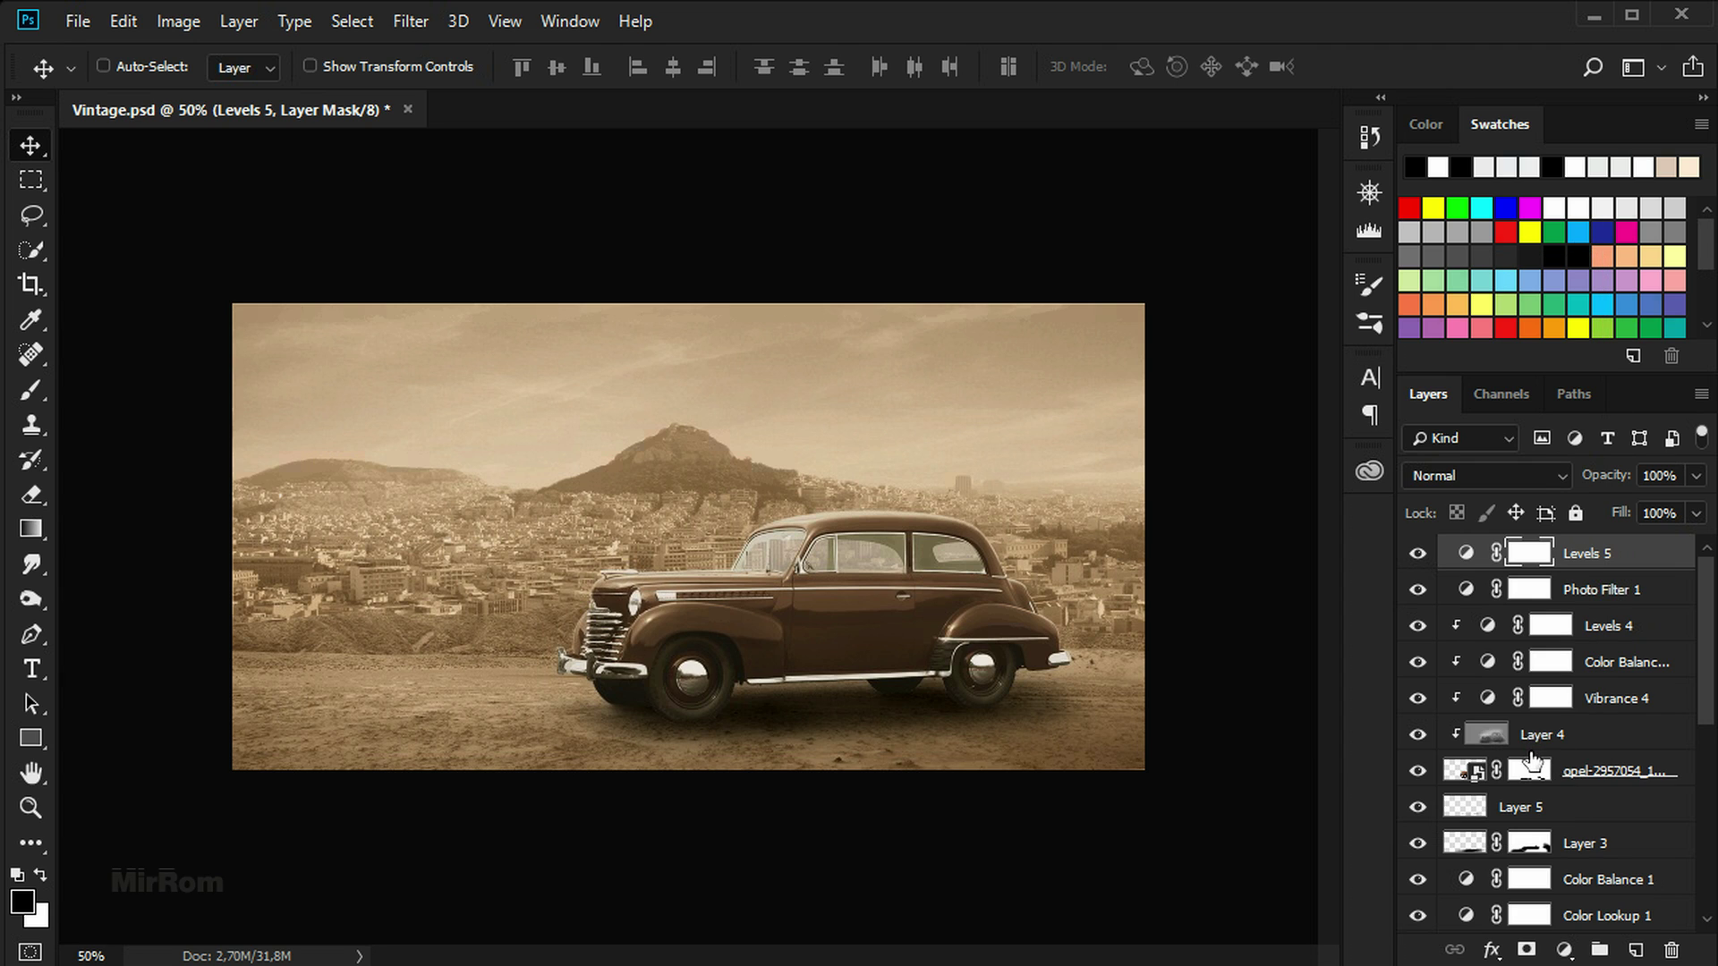
Add another Levels adjustment (Levels 6) with midtones 1.86, input white 201, output white 241
{"action": "left_click", "coordinate": [1564, 950]}
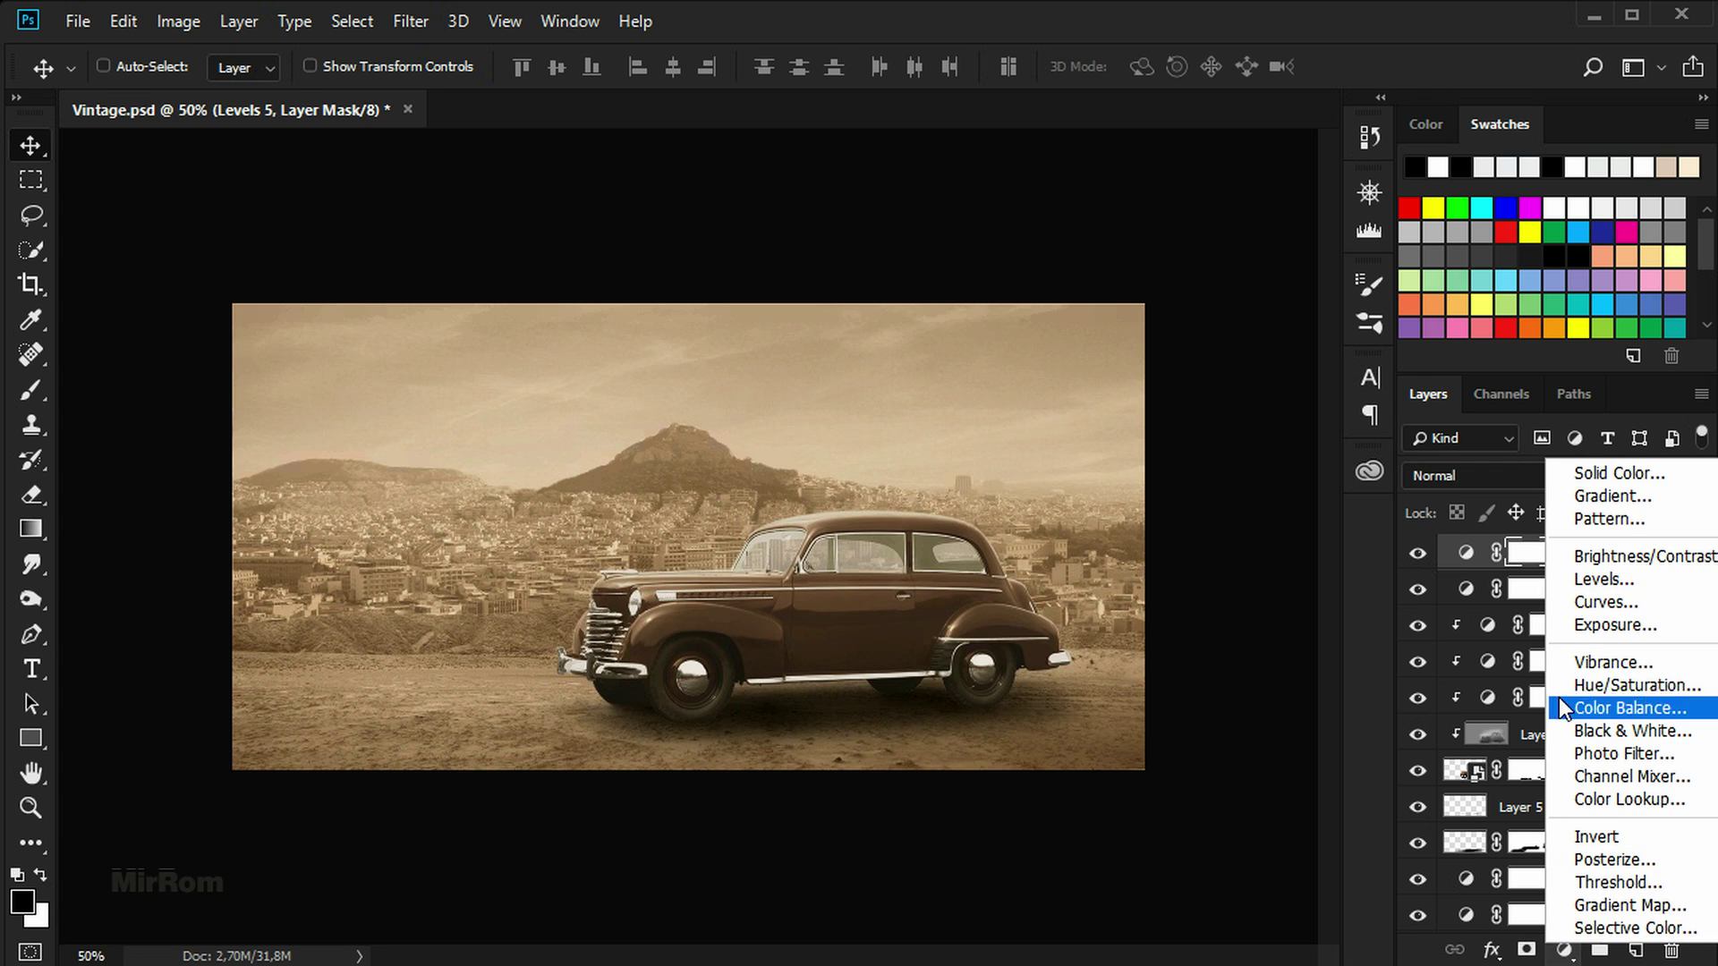
{"action": "left_click", "coordinate": [1604, 579]}
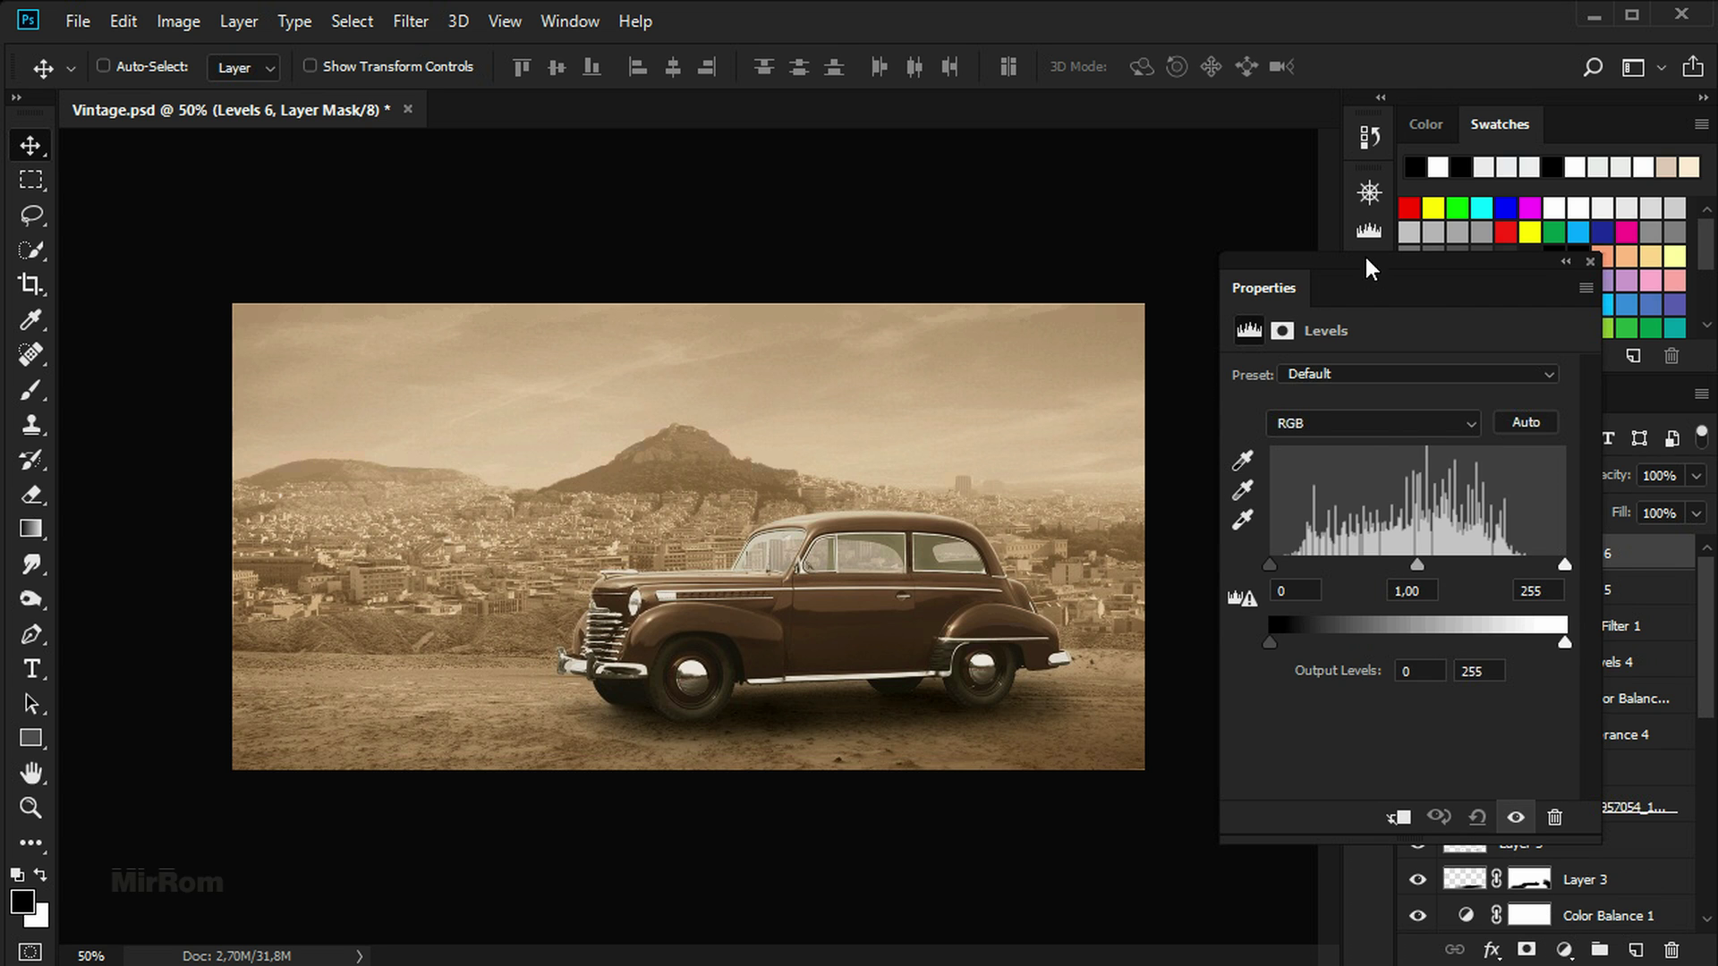
{"action": "left_click_drag", "start_coordinate": [1364, 254], "coordinate": [1243, 277]}
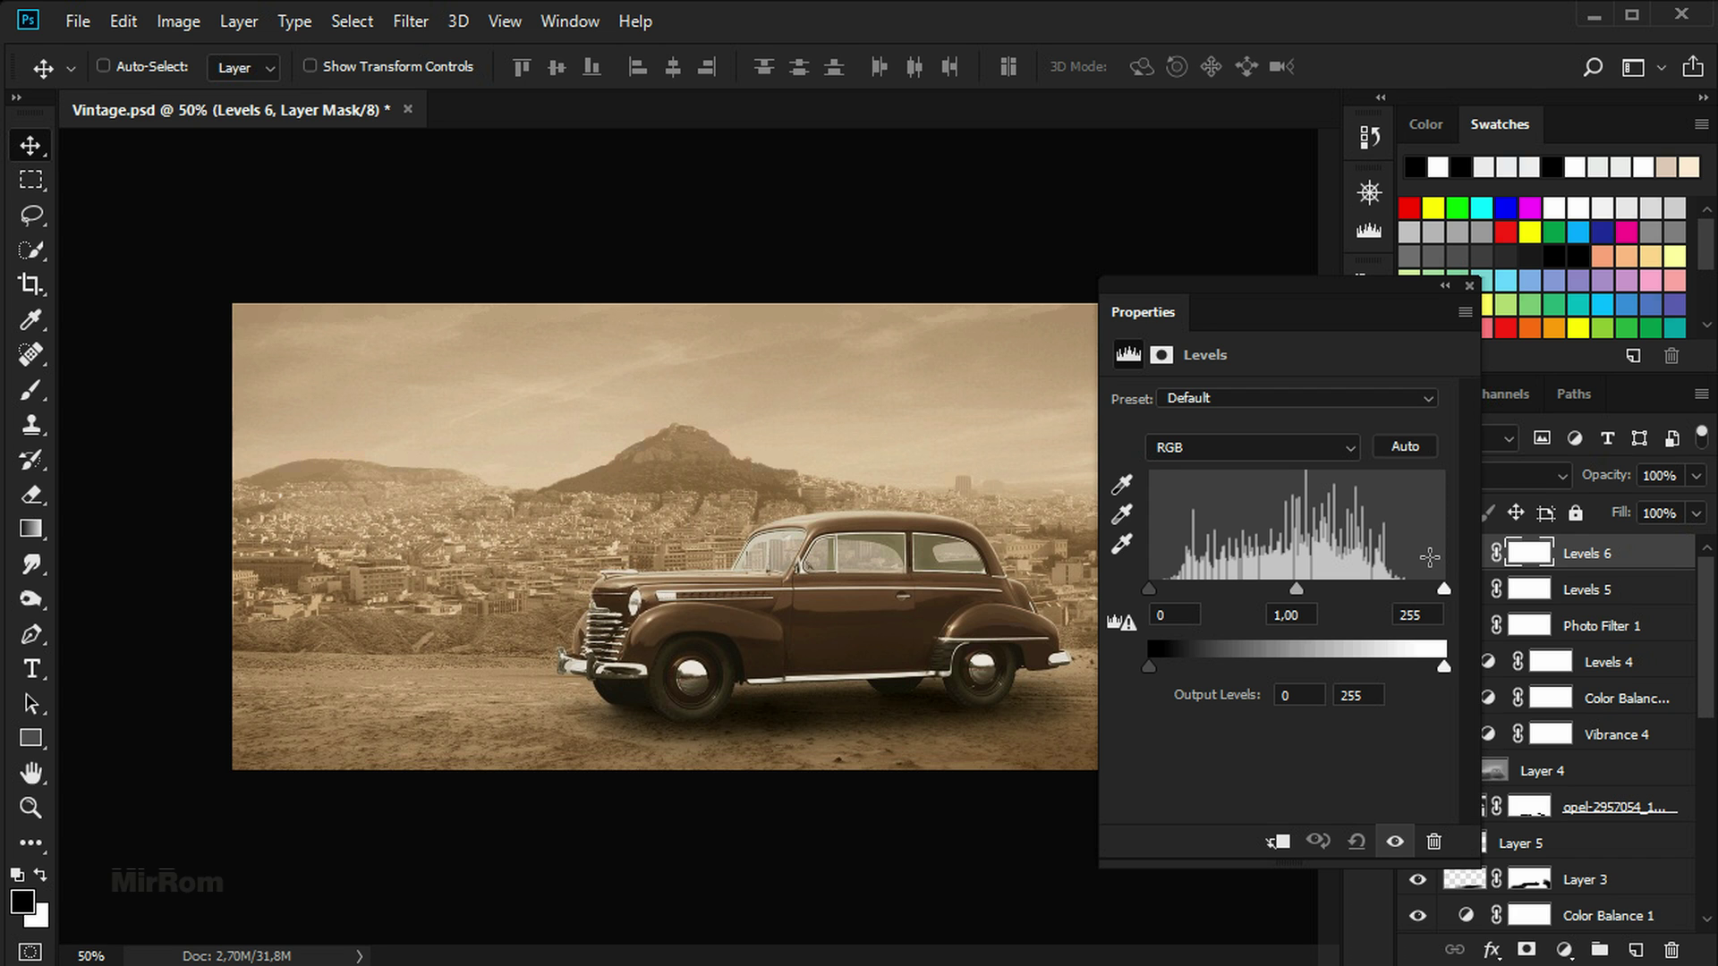
{"action": "left_click_drag", "start_coordinate": [1296, 583], "coordinate": [1232, 584]}
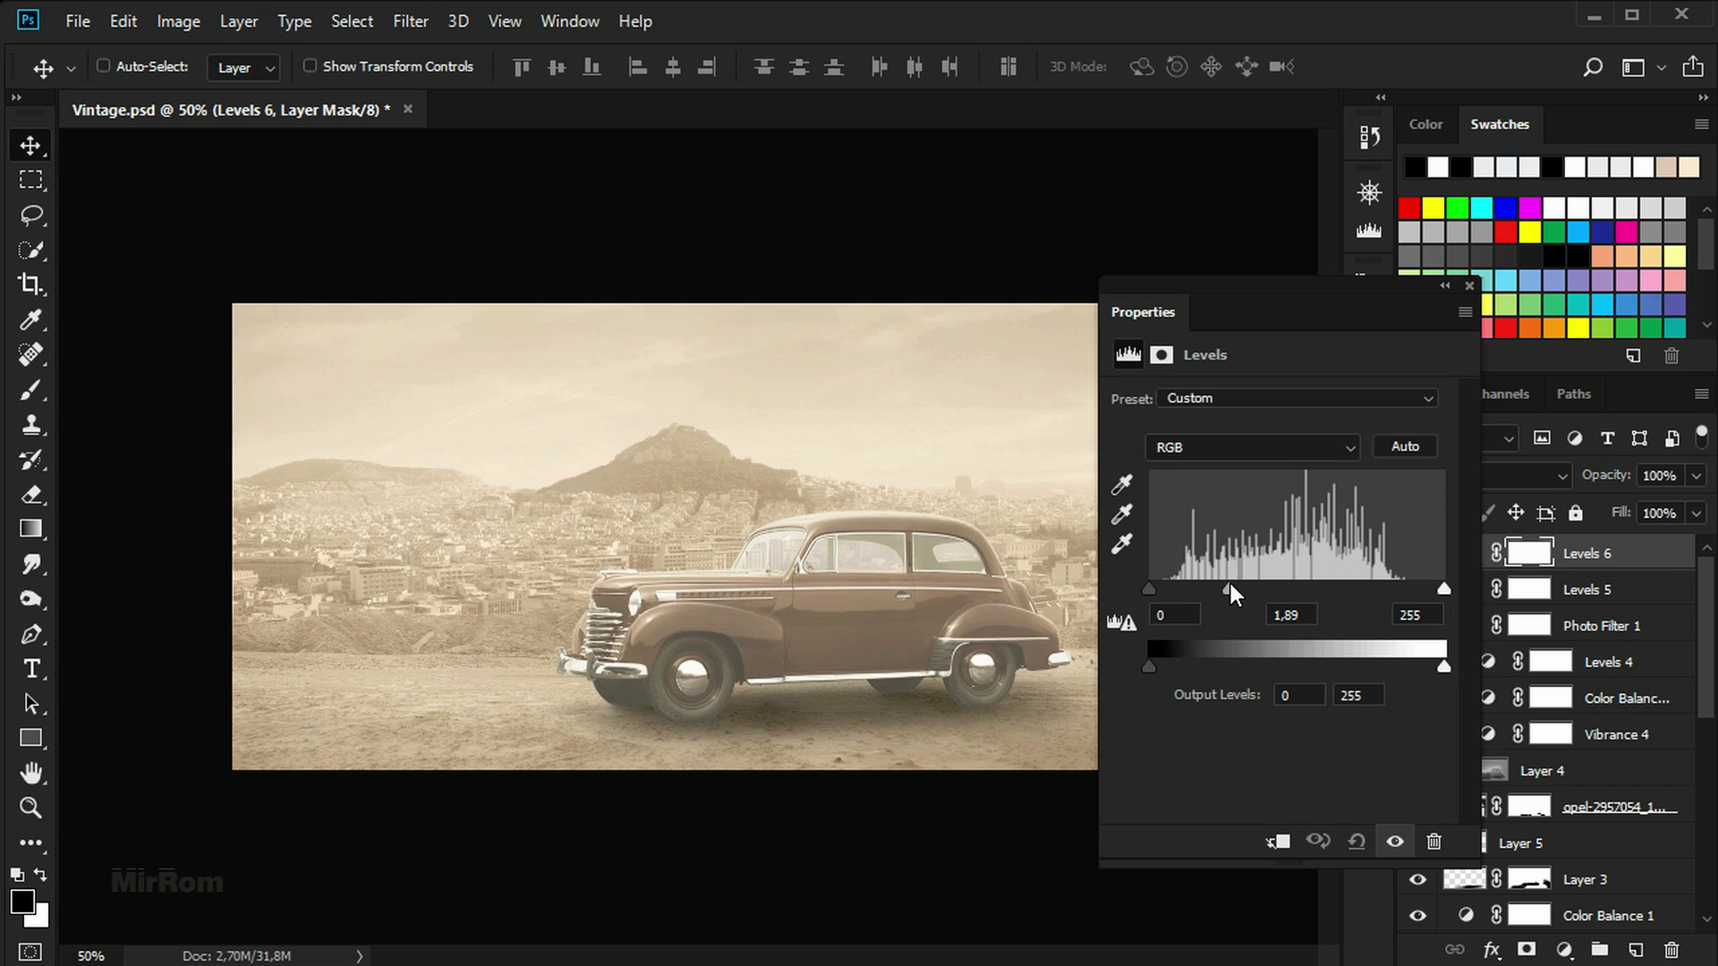
{"action": "left_click_drag", "start_coordinate": [1439, 594], "coordinate": [1382, 592]}
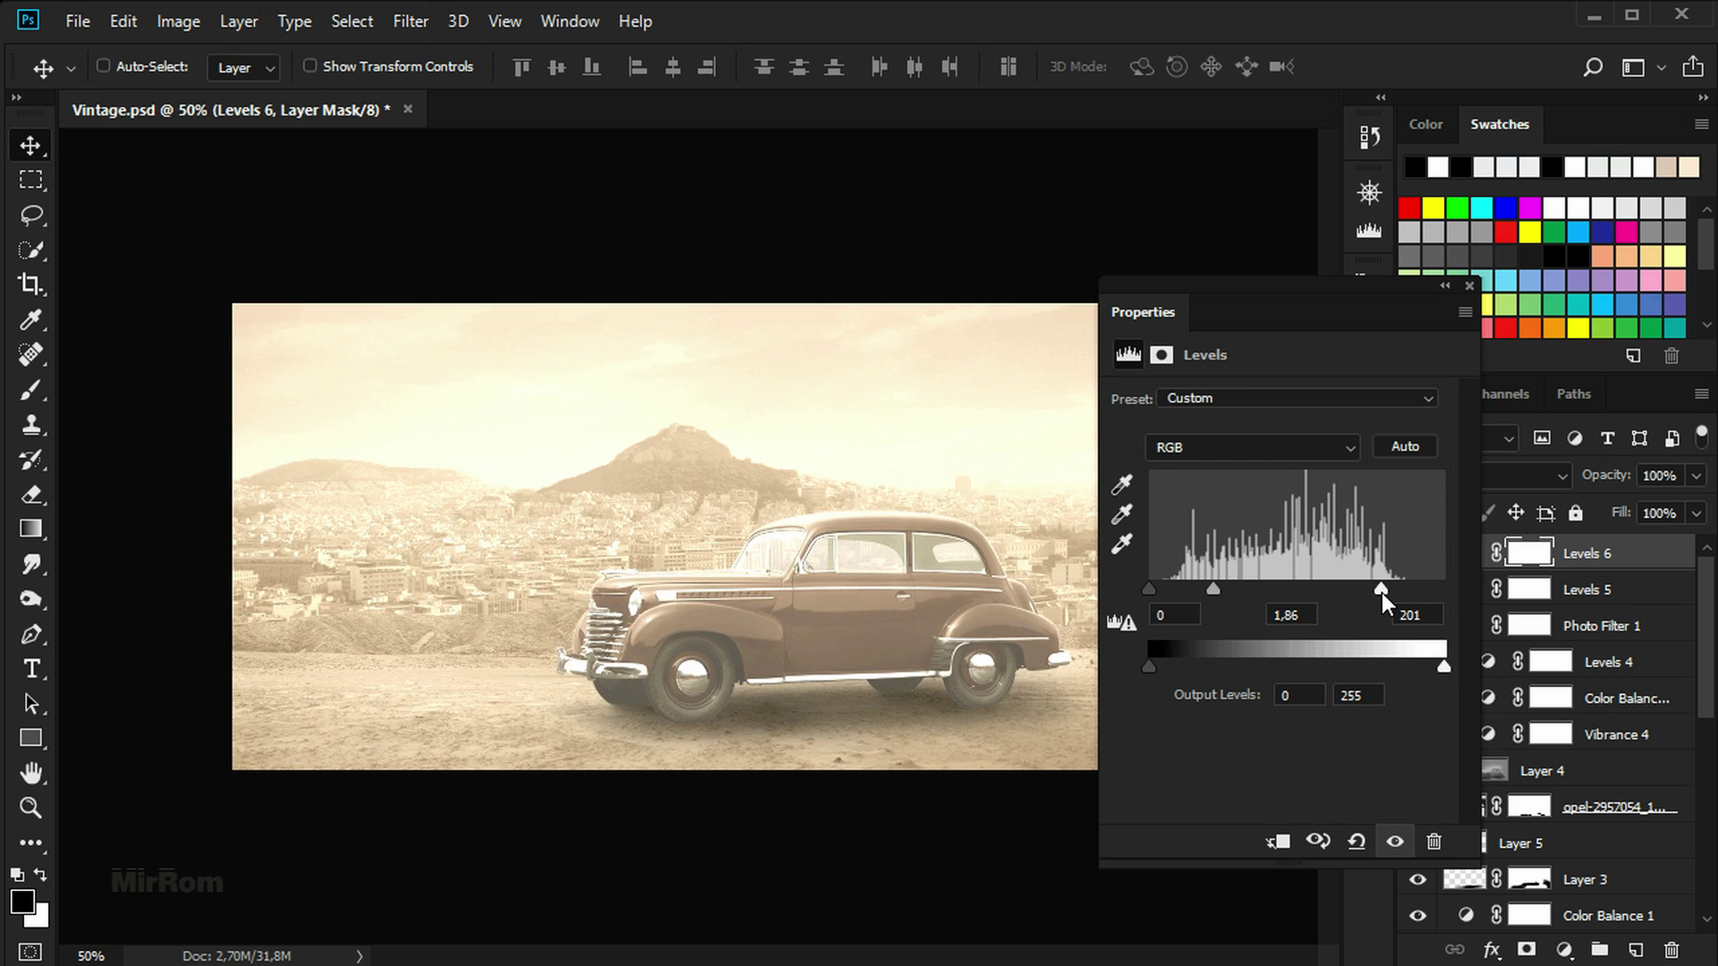
{"action": "mouse_move", "coordinate": [1443, 667]}
{"action": "left_mouse_down"}
{"action": "mouse_move", "coordinate": [1328, 665]}
{"action": "mouse_move", "coordinate": [1430, 653]}
{"action": "left_mouse_up"}
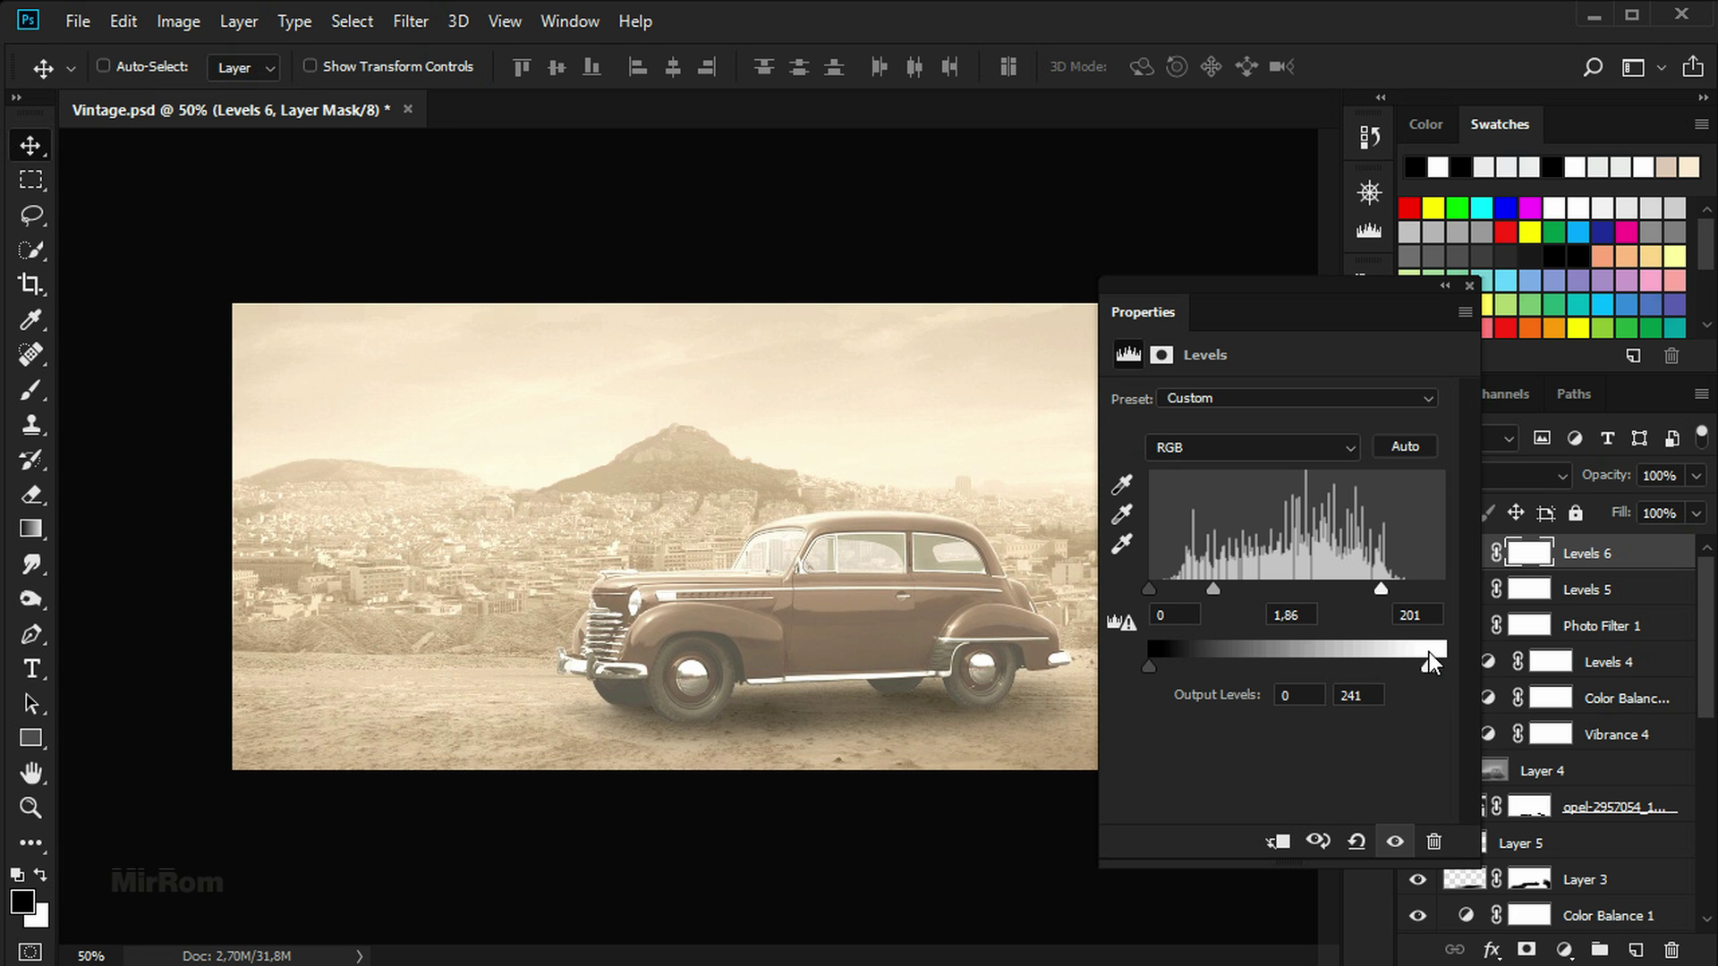
{"action": "left_click", "coordinate": [1468, 286]}
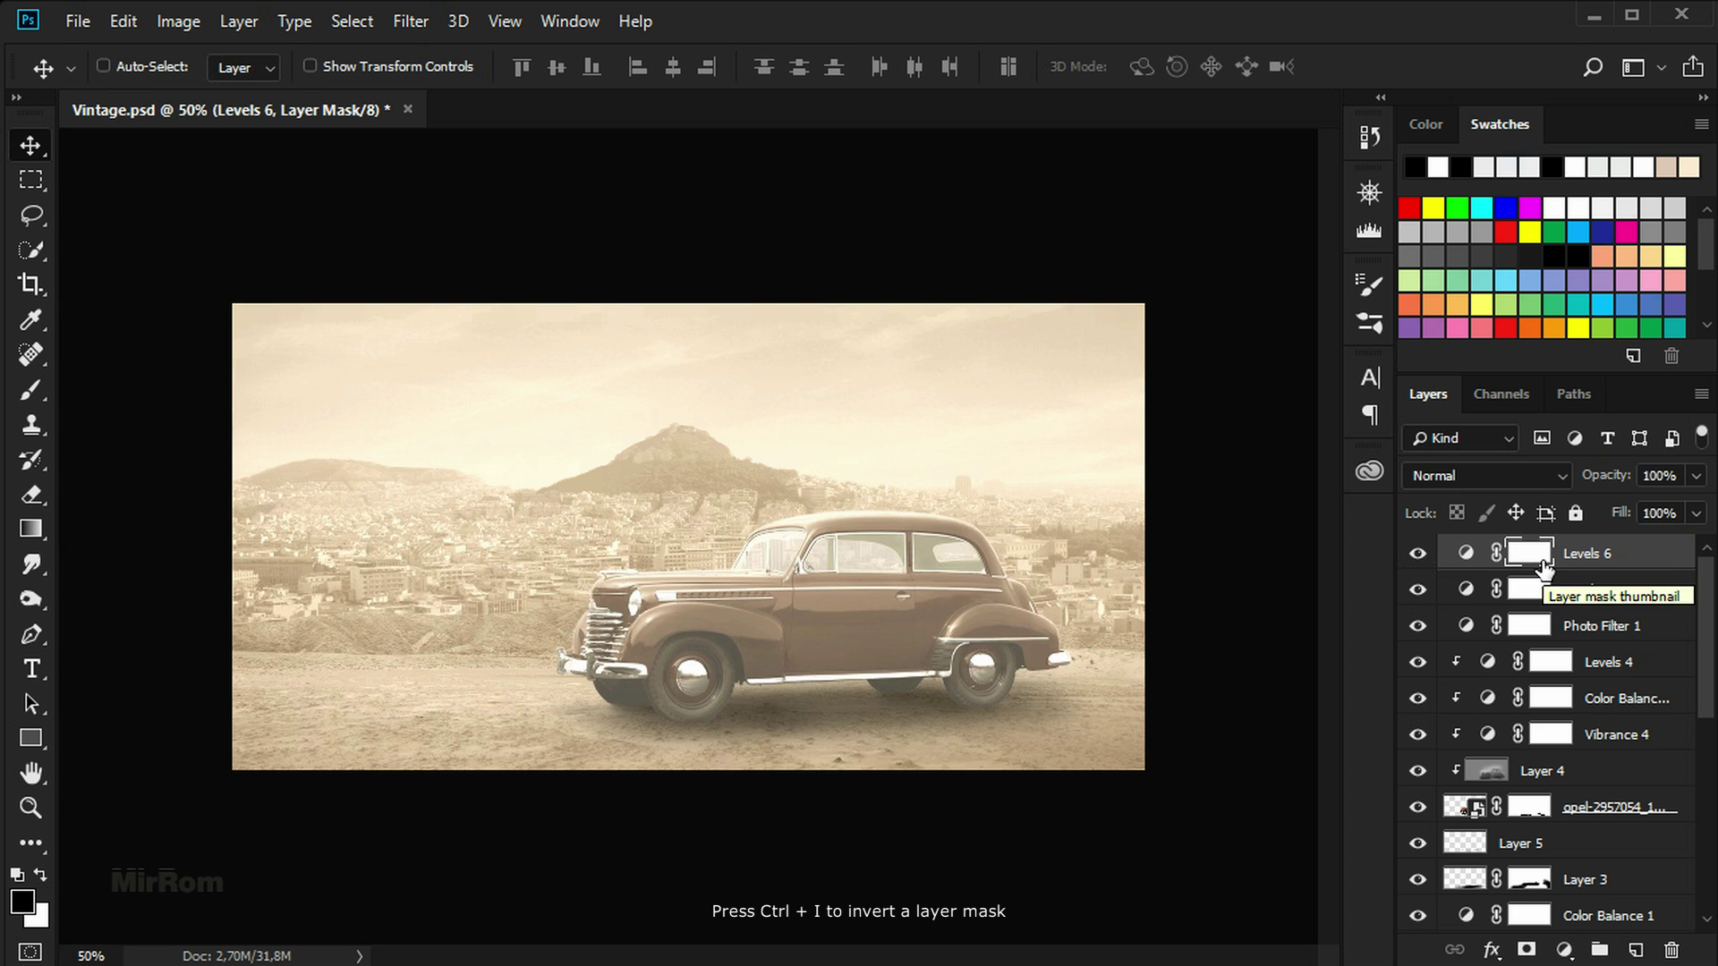
Invert the Levels 6 mask and set up a white foreground-to-transparent radial gradient
{"action": "key", "text": "ctrl+i"}
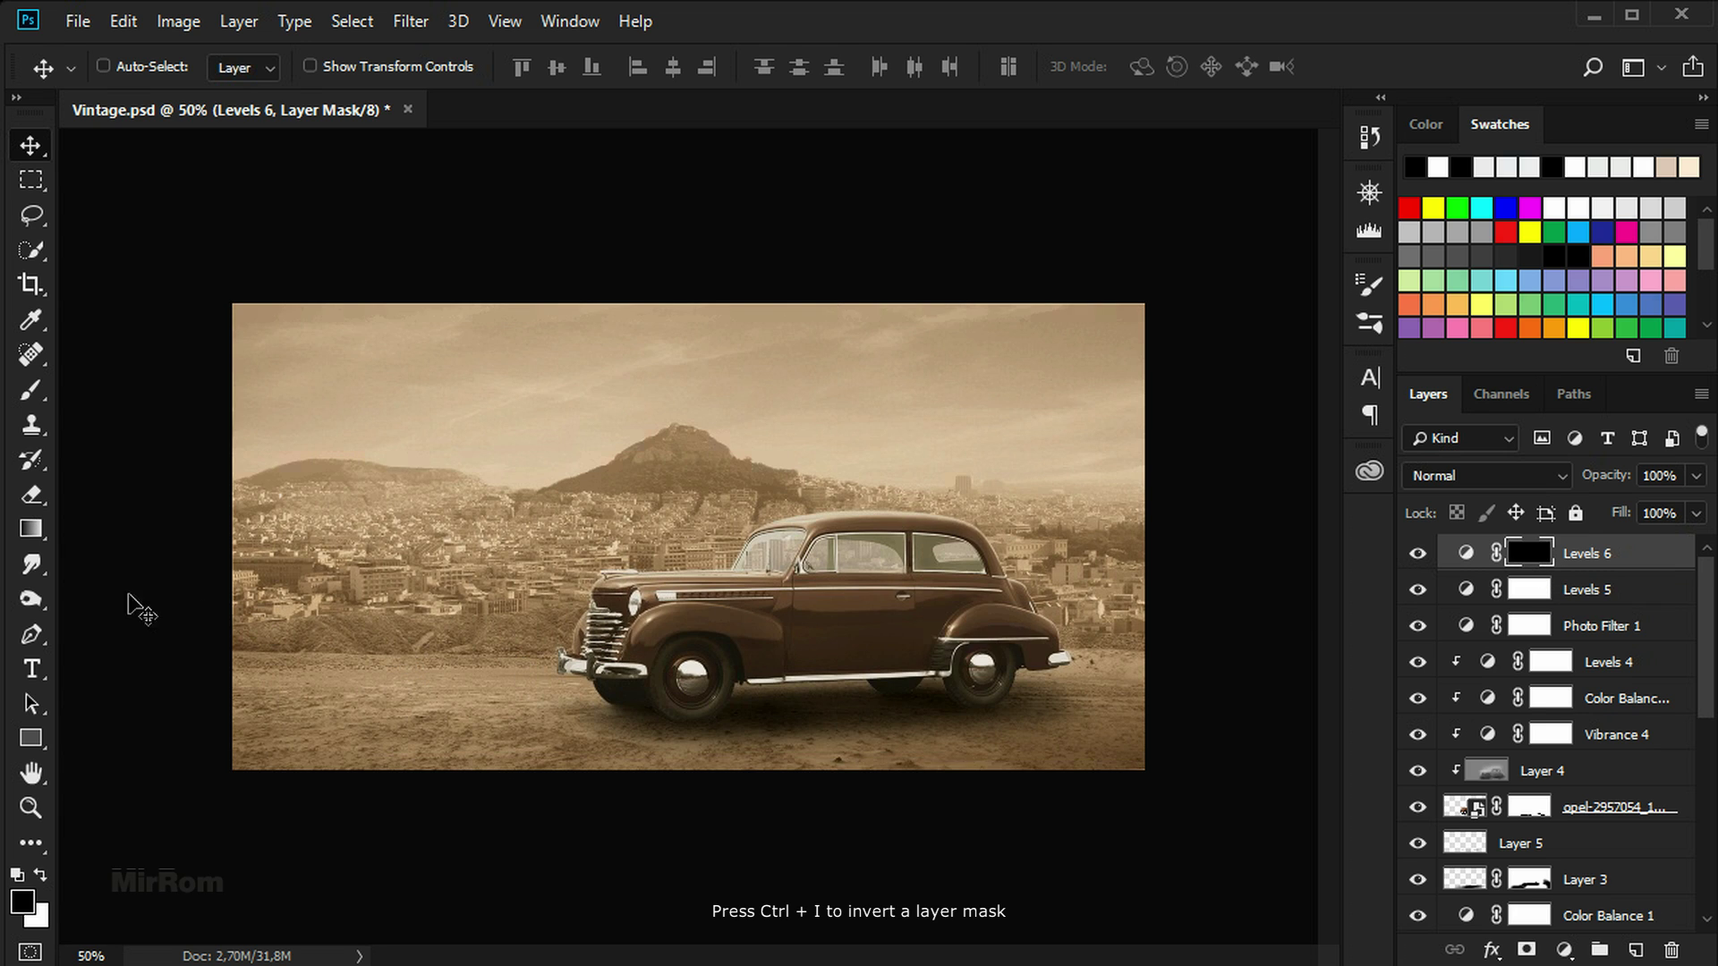
{"action": "left_click", "coordinate": [31, 529]}
{"action": "left_click", "coordinate": [108, 527]}
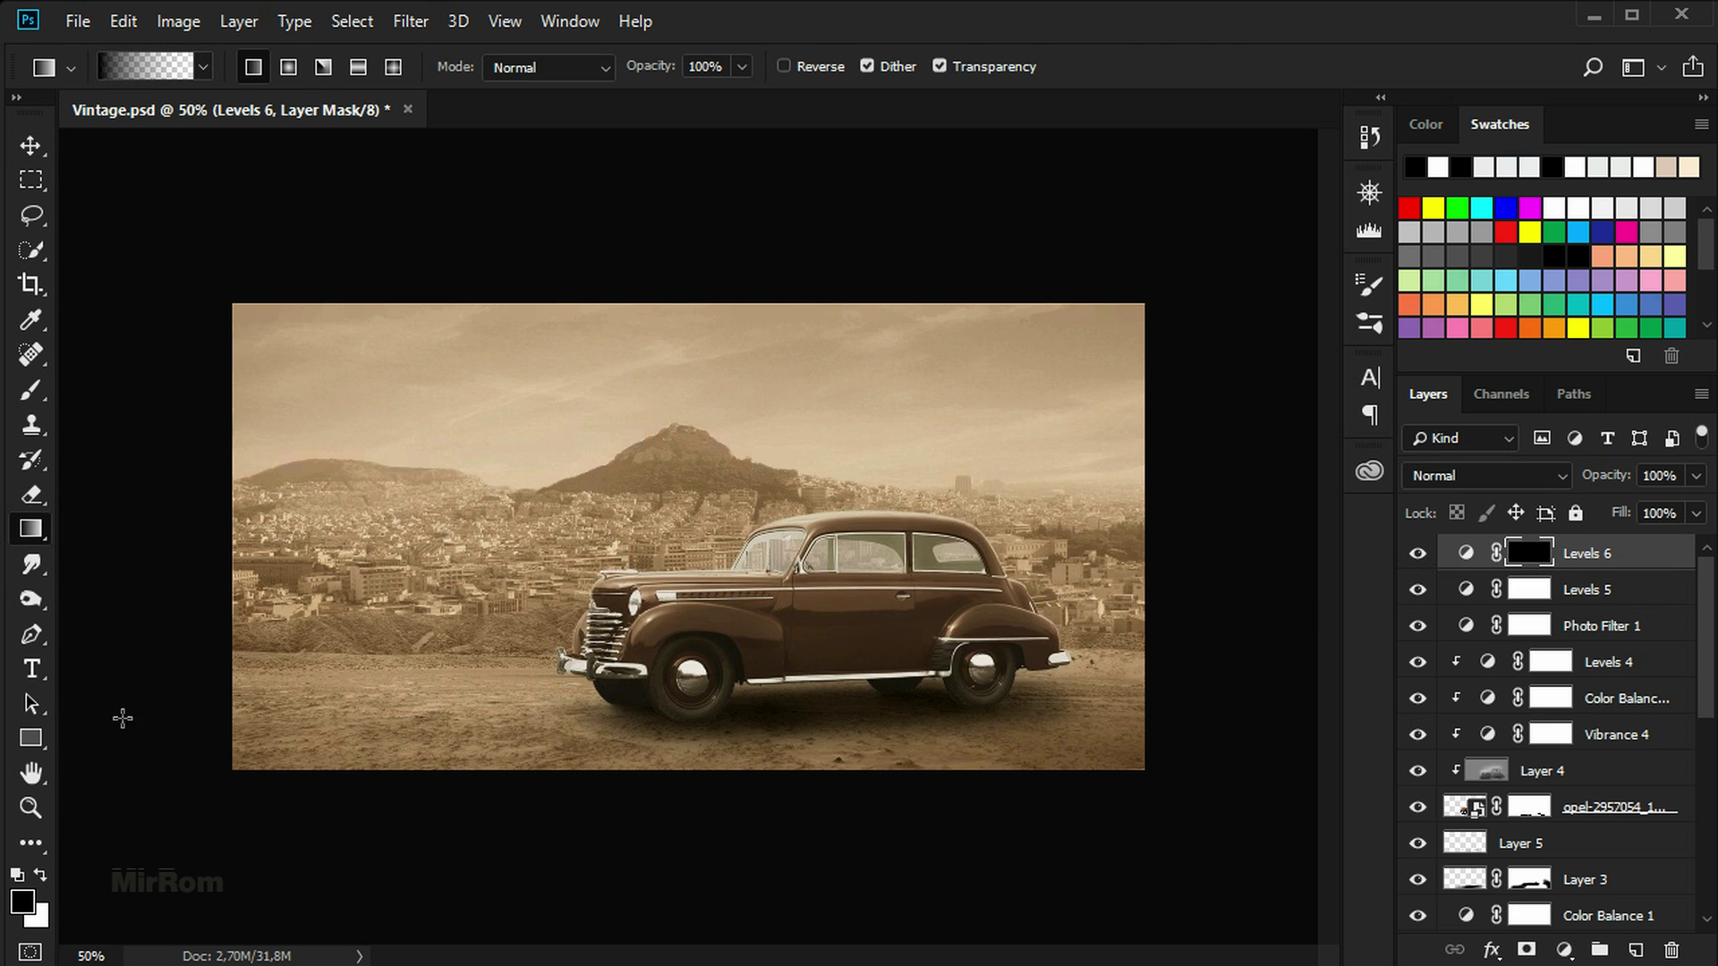
{"action": "left_click", "coordinate": [40, 876]}
{"action": "left_click", "coordinate": [165, 65]}
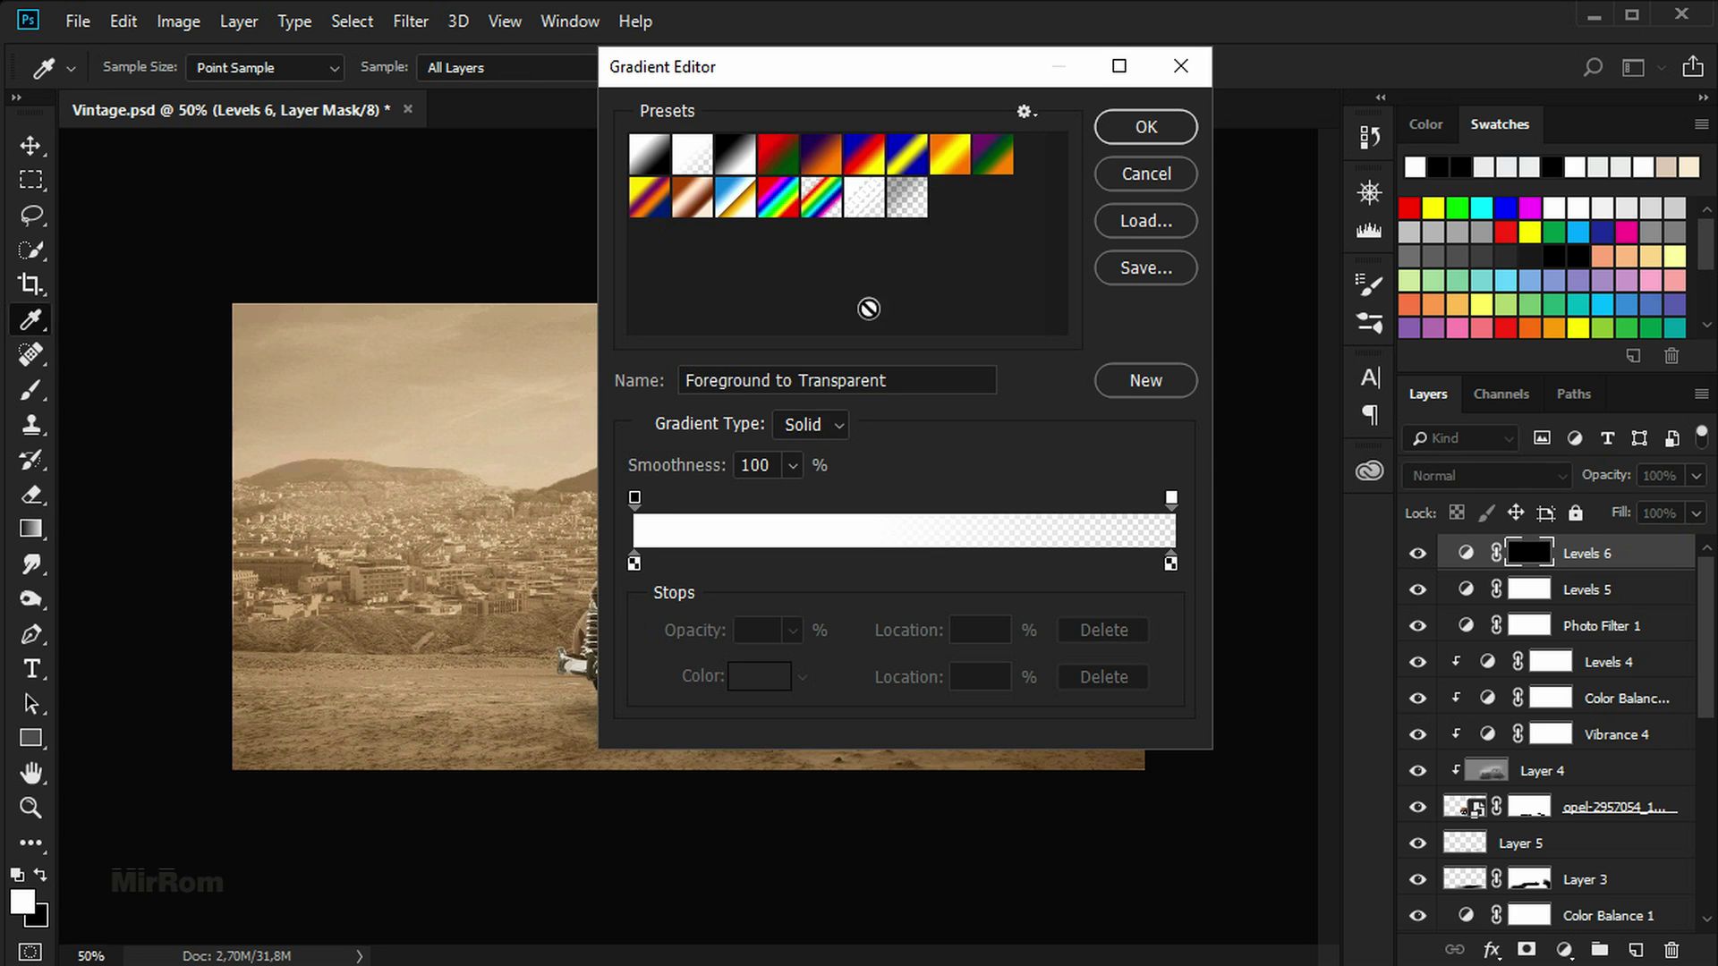
{"action": "double_click", "coordinate": [963, 376]}
{"action": "left_click", "coordinate": [1146, 126]}
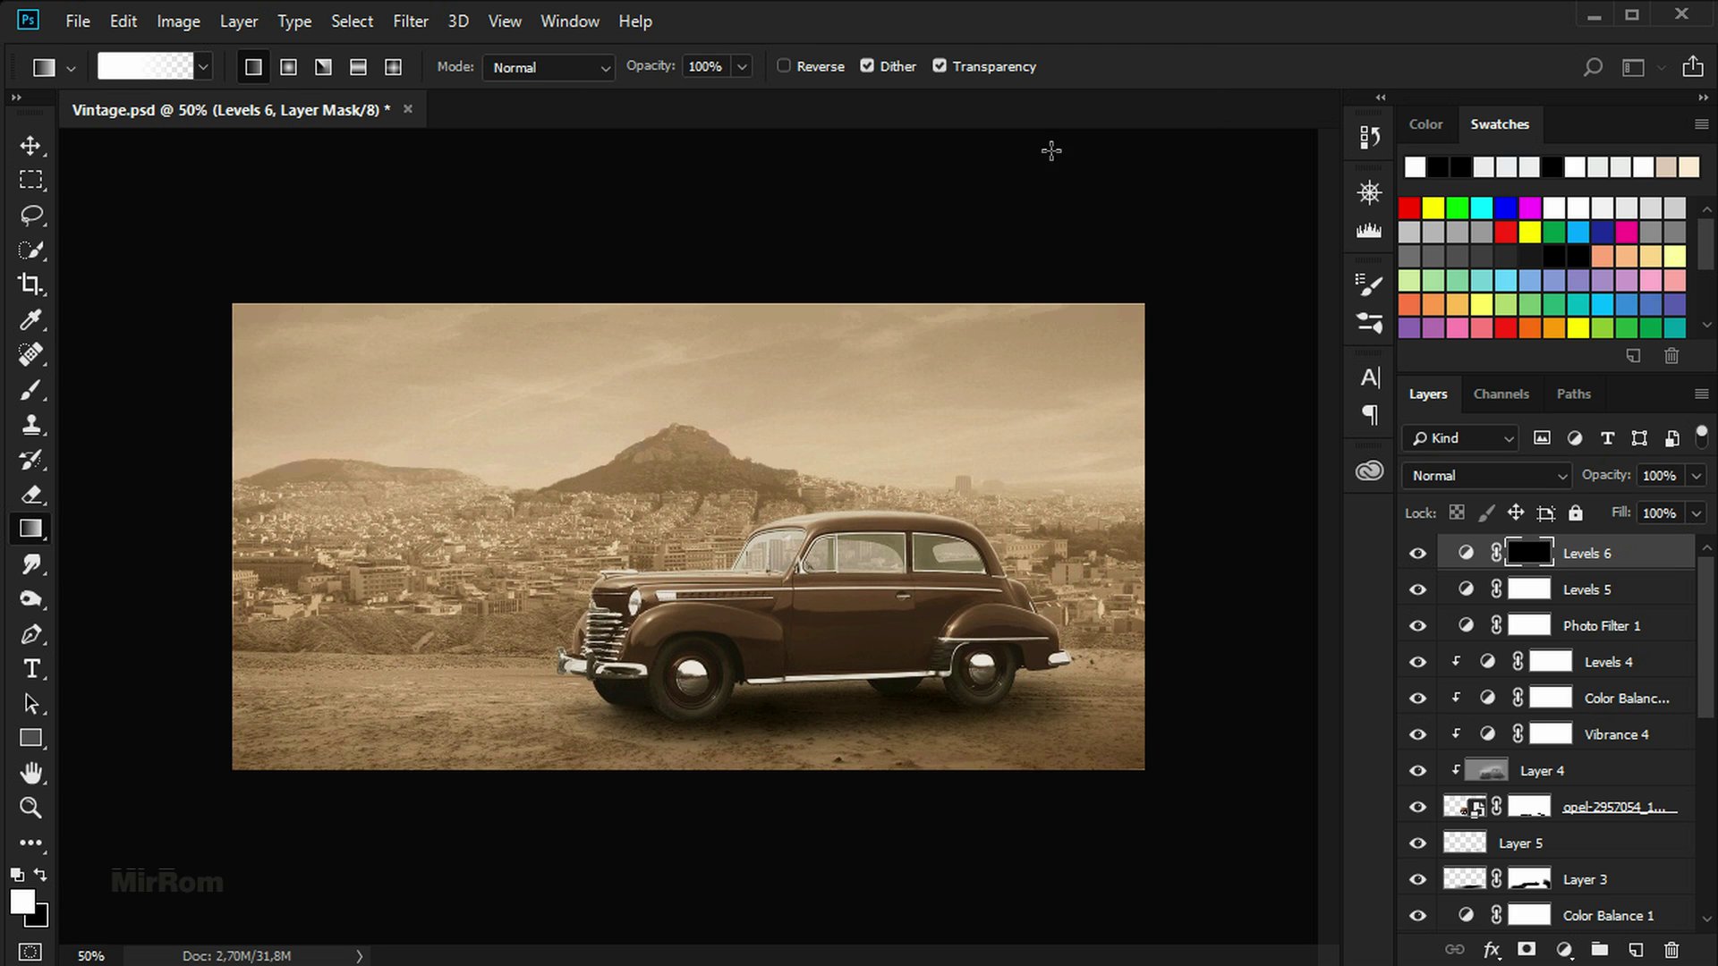
{"action": "left_click", "coordinate": [298, 75]}
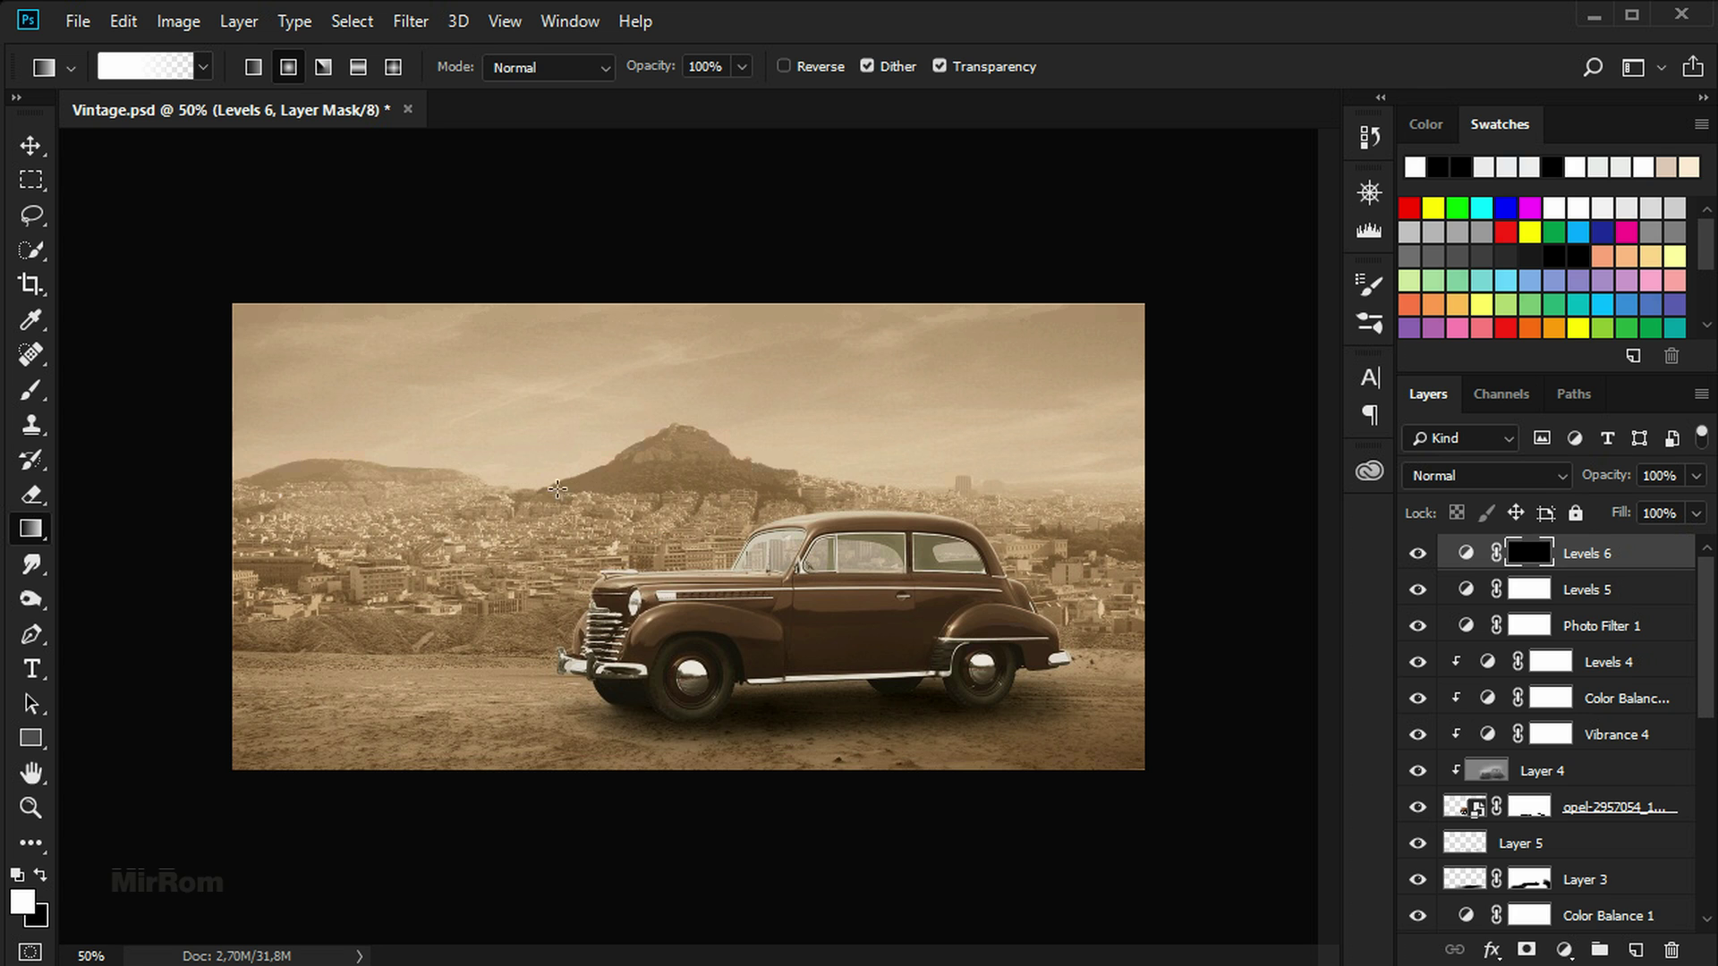
Draw a radial sunlight glow beside the hill on the Levels 6 mask, then check the shadow layer
{"action": "left_click_drag", "start_coordinate": [707, 597], "coordinate": [707, 598]}
{"action": "key", "text": "ctrl+z"}
{"action": "left_click_drag", "start_coordinate": [579, 491], "coordinate": [902, 662]}
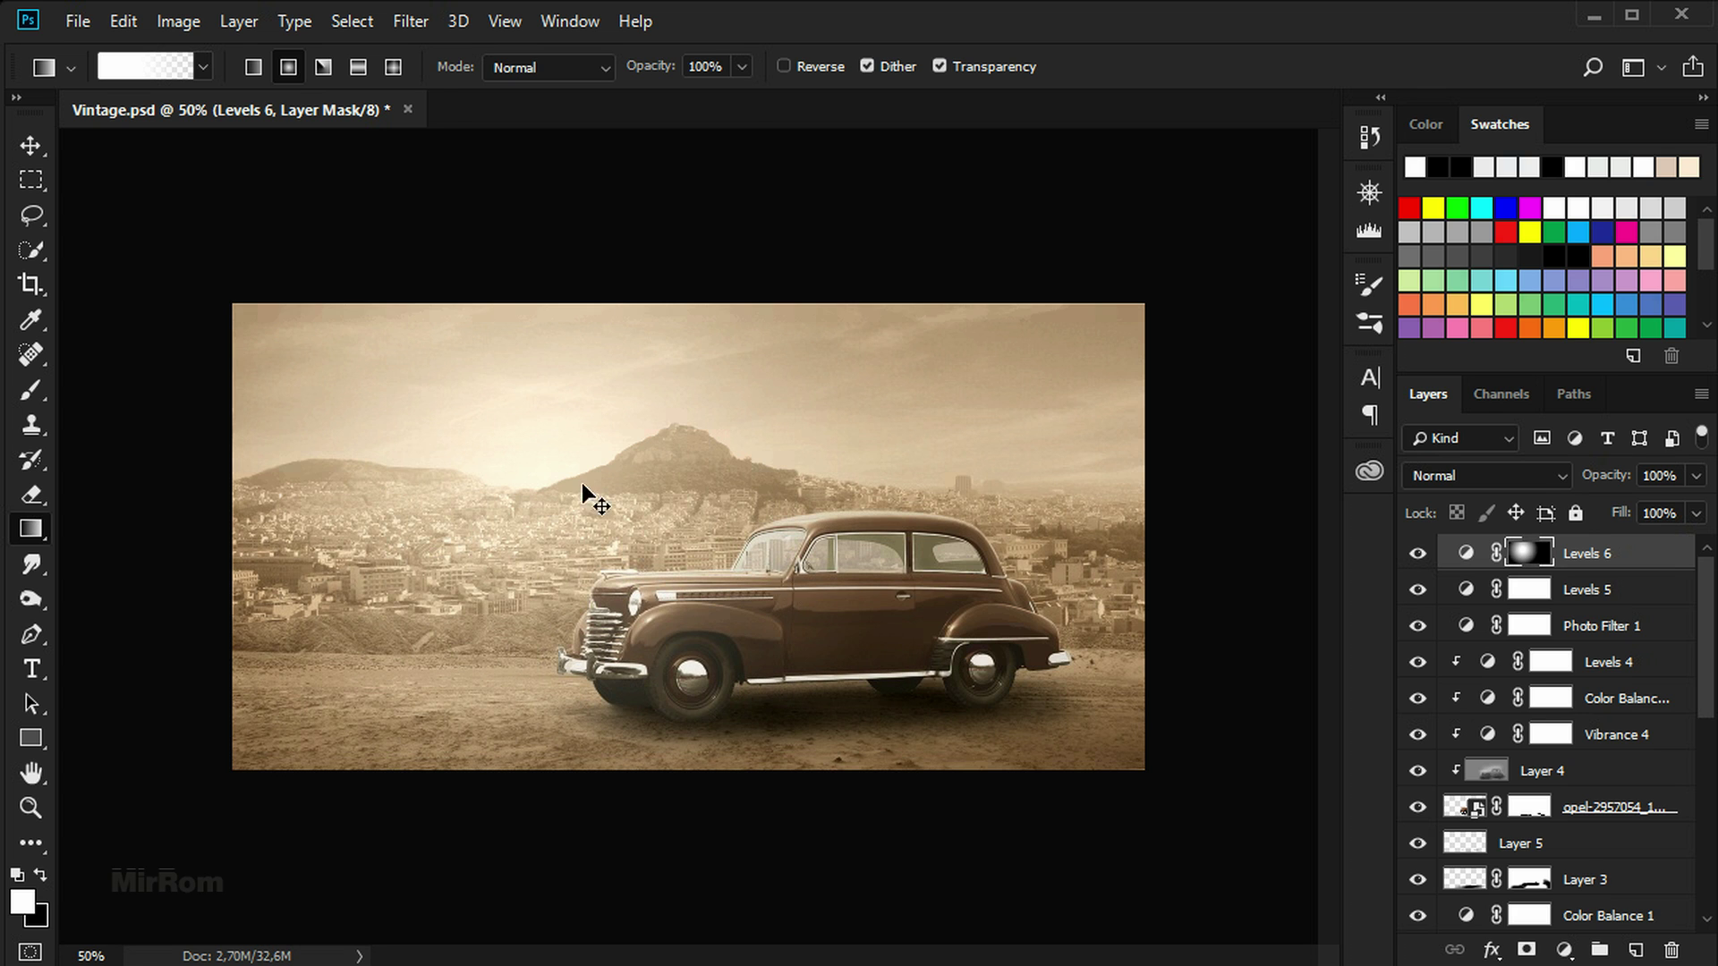
{"action": "key", "text": "ctrl+z"}
{"action": "left_click_drag", "start_coordinate": [555, 461], "coordinate": [851, 618]}
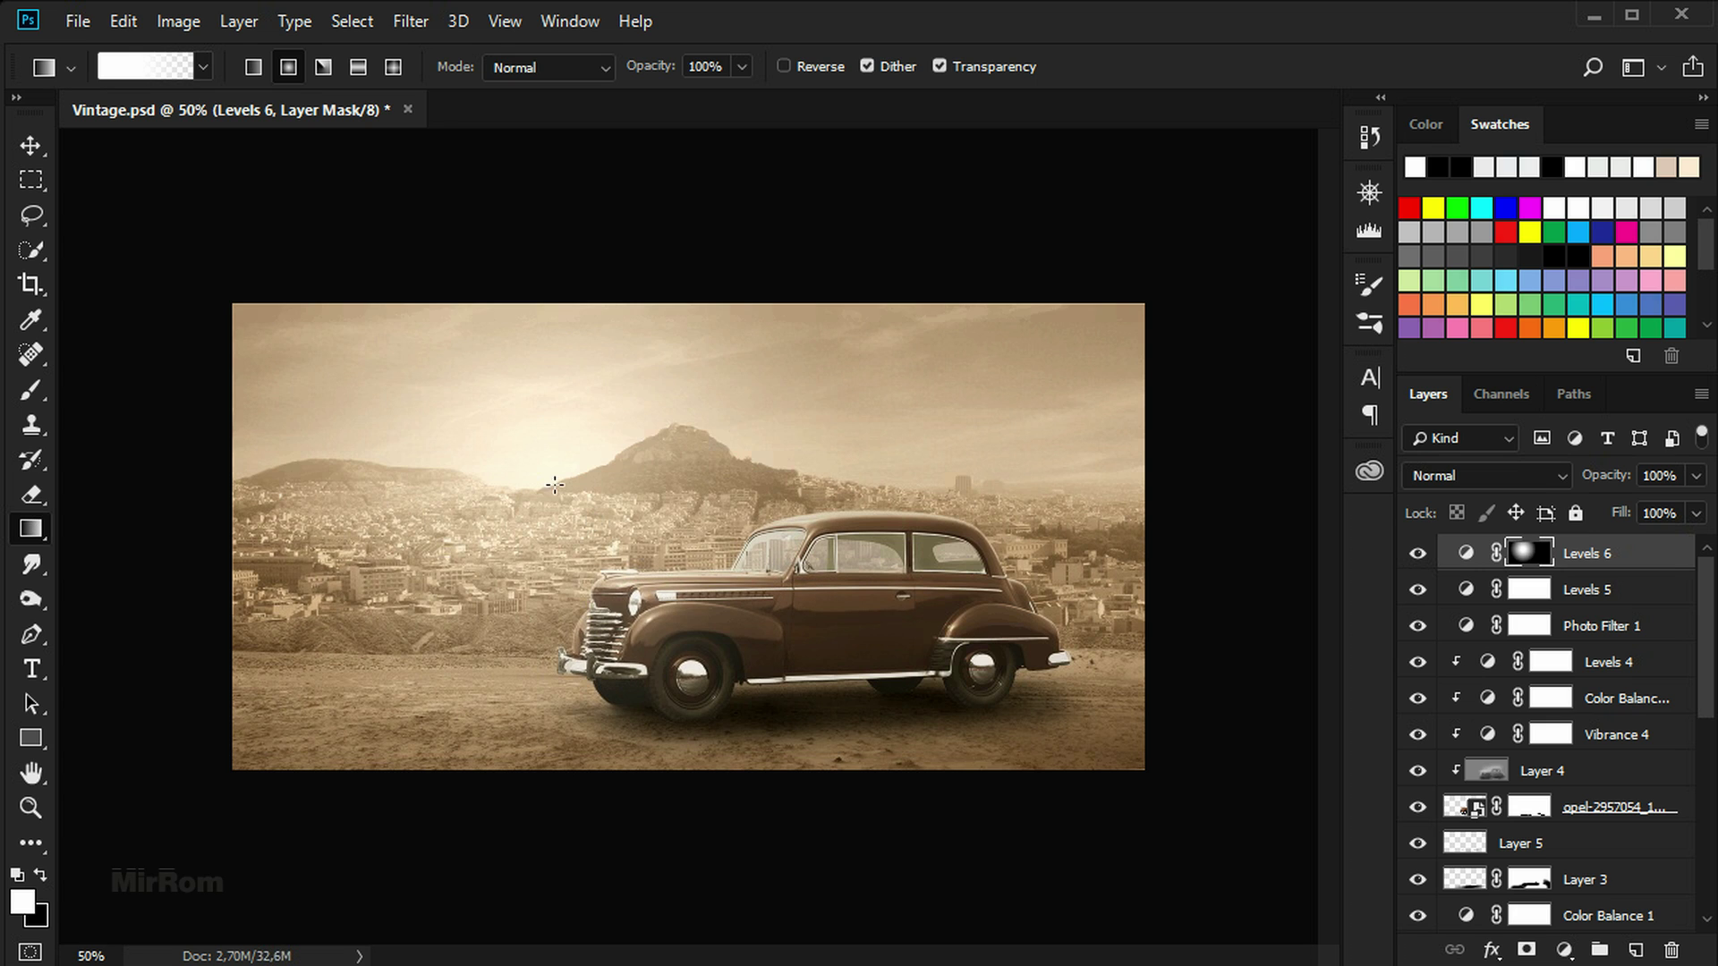
{"action": "mouse_move", "coordinate": [560, 490]}
{"action": "left_mouse_down"}
{"action": "mouse_move", "coordinate": [593, 511]}
{"action": "mouse_move", "coordinate": [559, 481]}
{"action": "left_mouse_up"}
{"action": "key", "text": "v"}
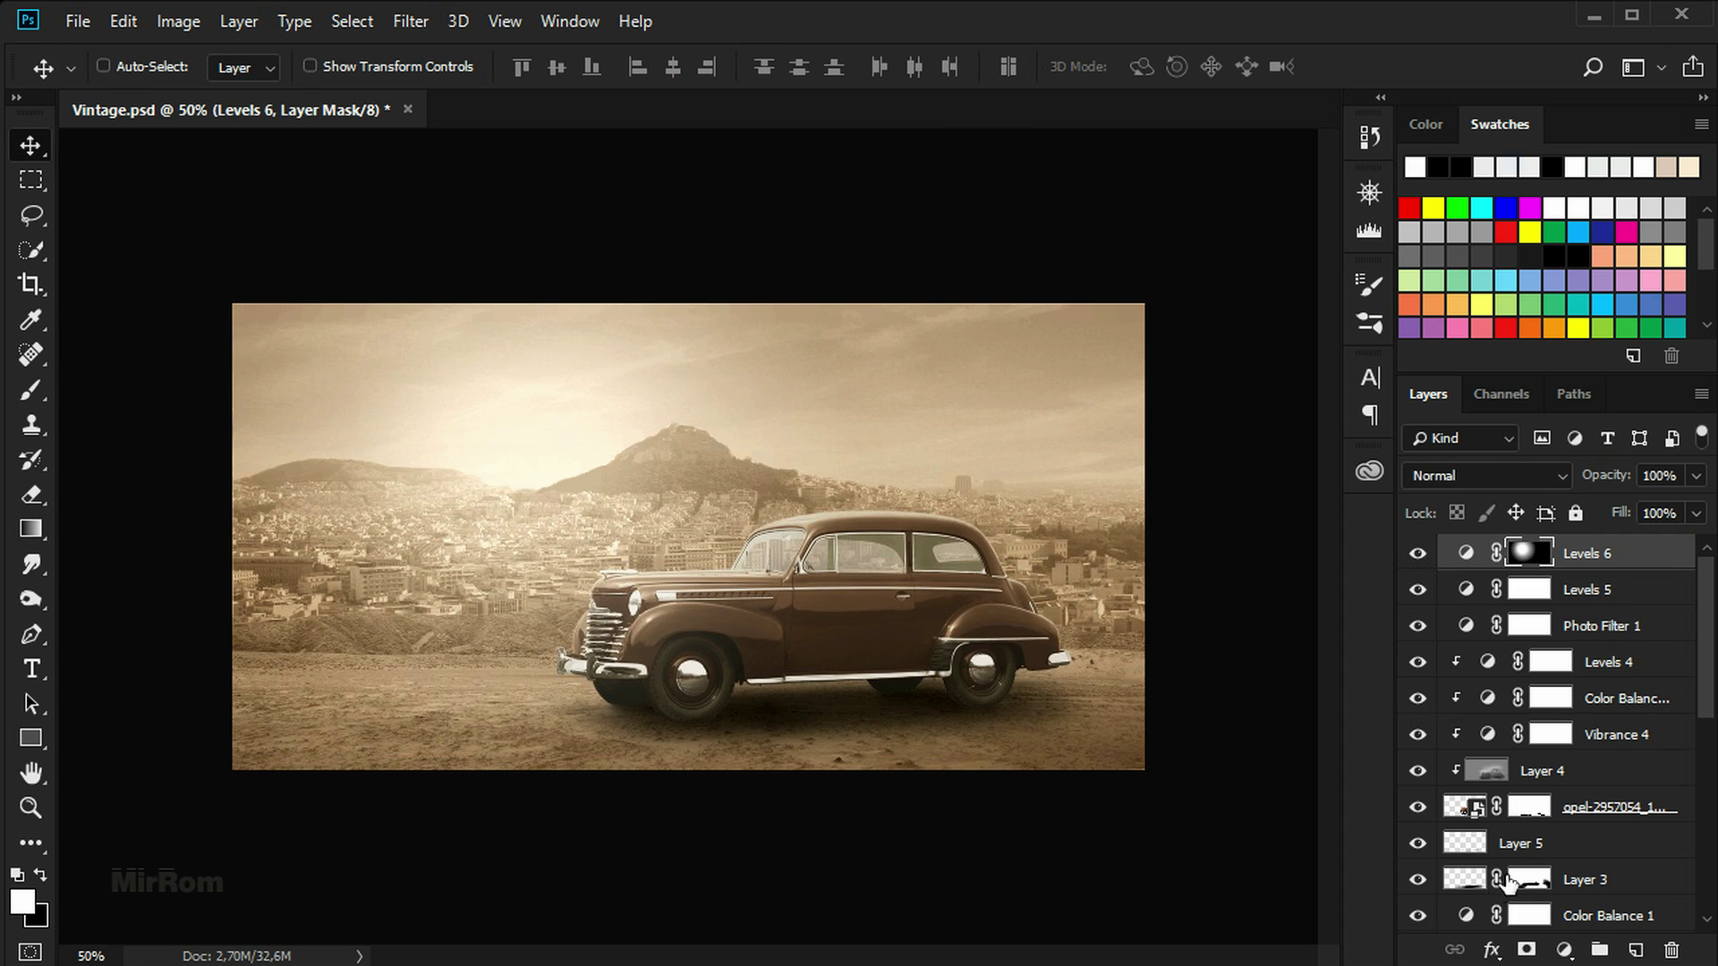
{"action": "left_click", "coordinate": [1418, 843]}
{"action": "left_click", "coordinate": [1417, 843]}
Set up a soft 0%-hardness 70 px Eraser at 54% flow on Layer 5, then reselect Levels 6
{"action": "left_click", "coordinate": [1547, 857]}
{"action": "left_click", "coordinate": [30, 494]}
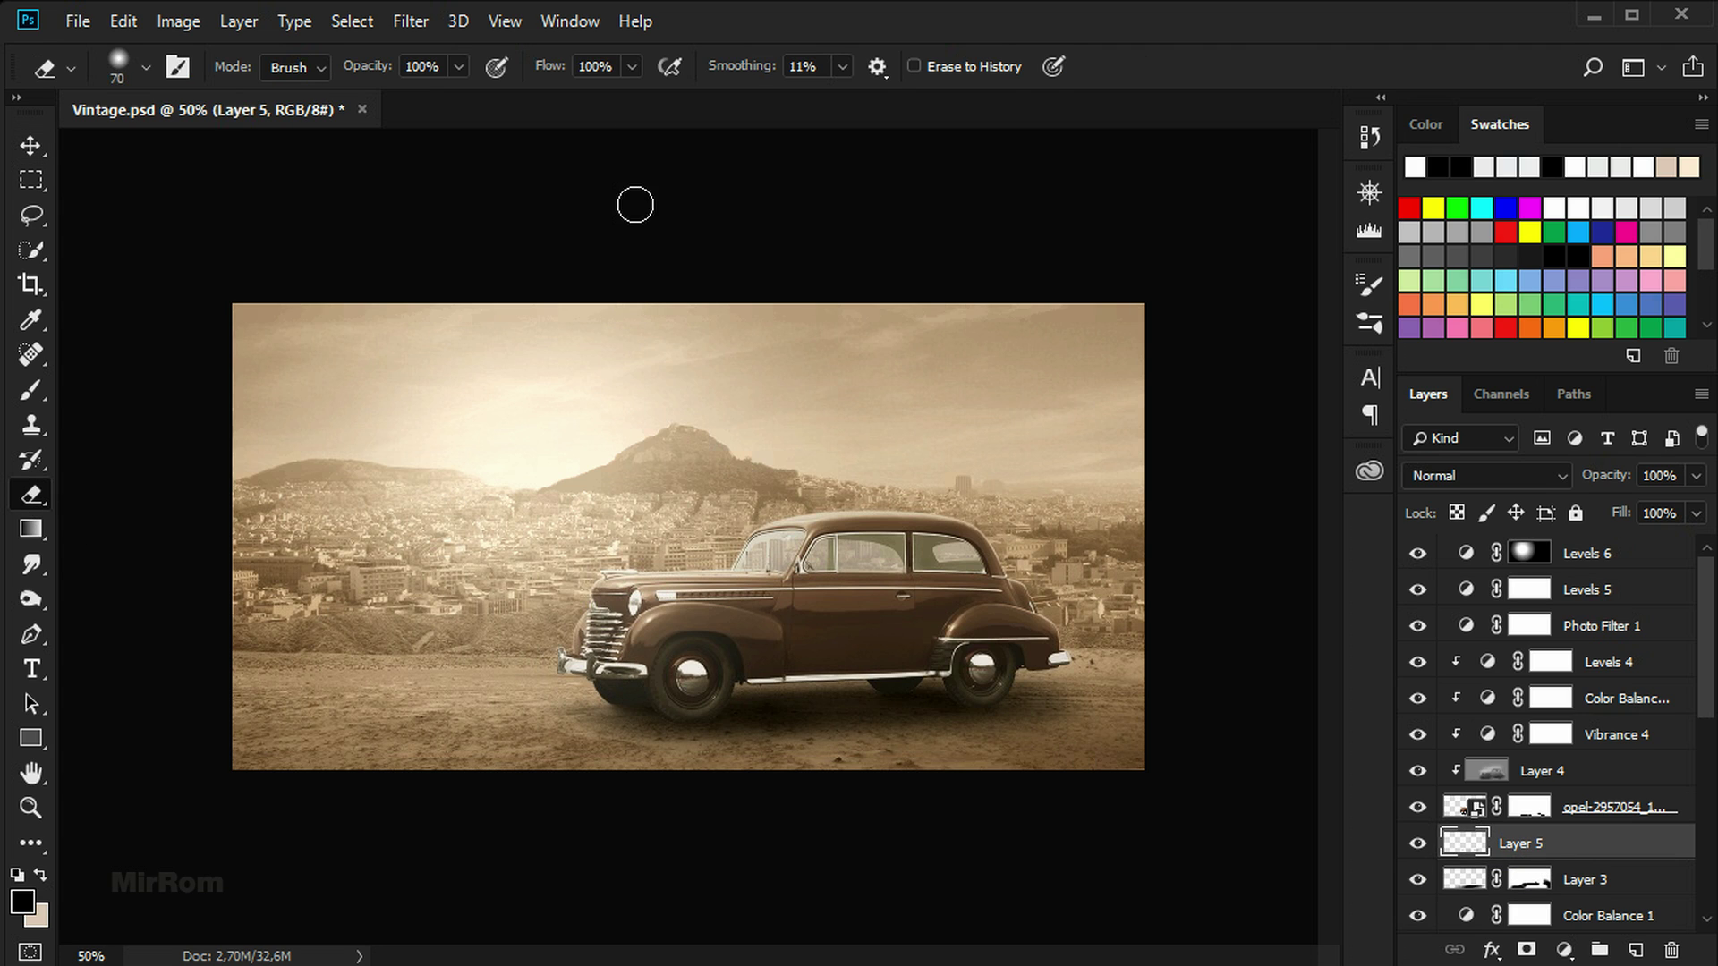
{"action": "left_click", "coordinate": [632, 66]}
{"action": "left_click", "coordinate": [588, 125]}
{"action": "right_click", "coordinate": [881, 580]}
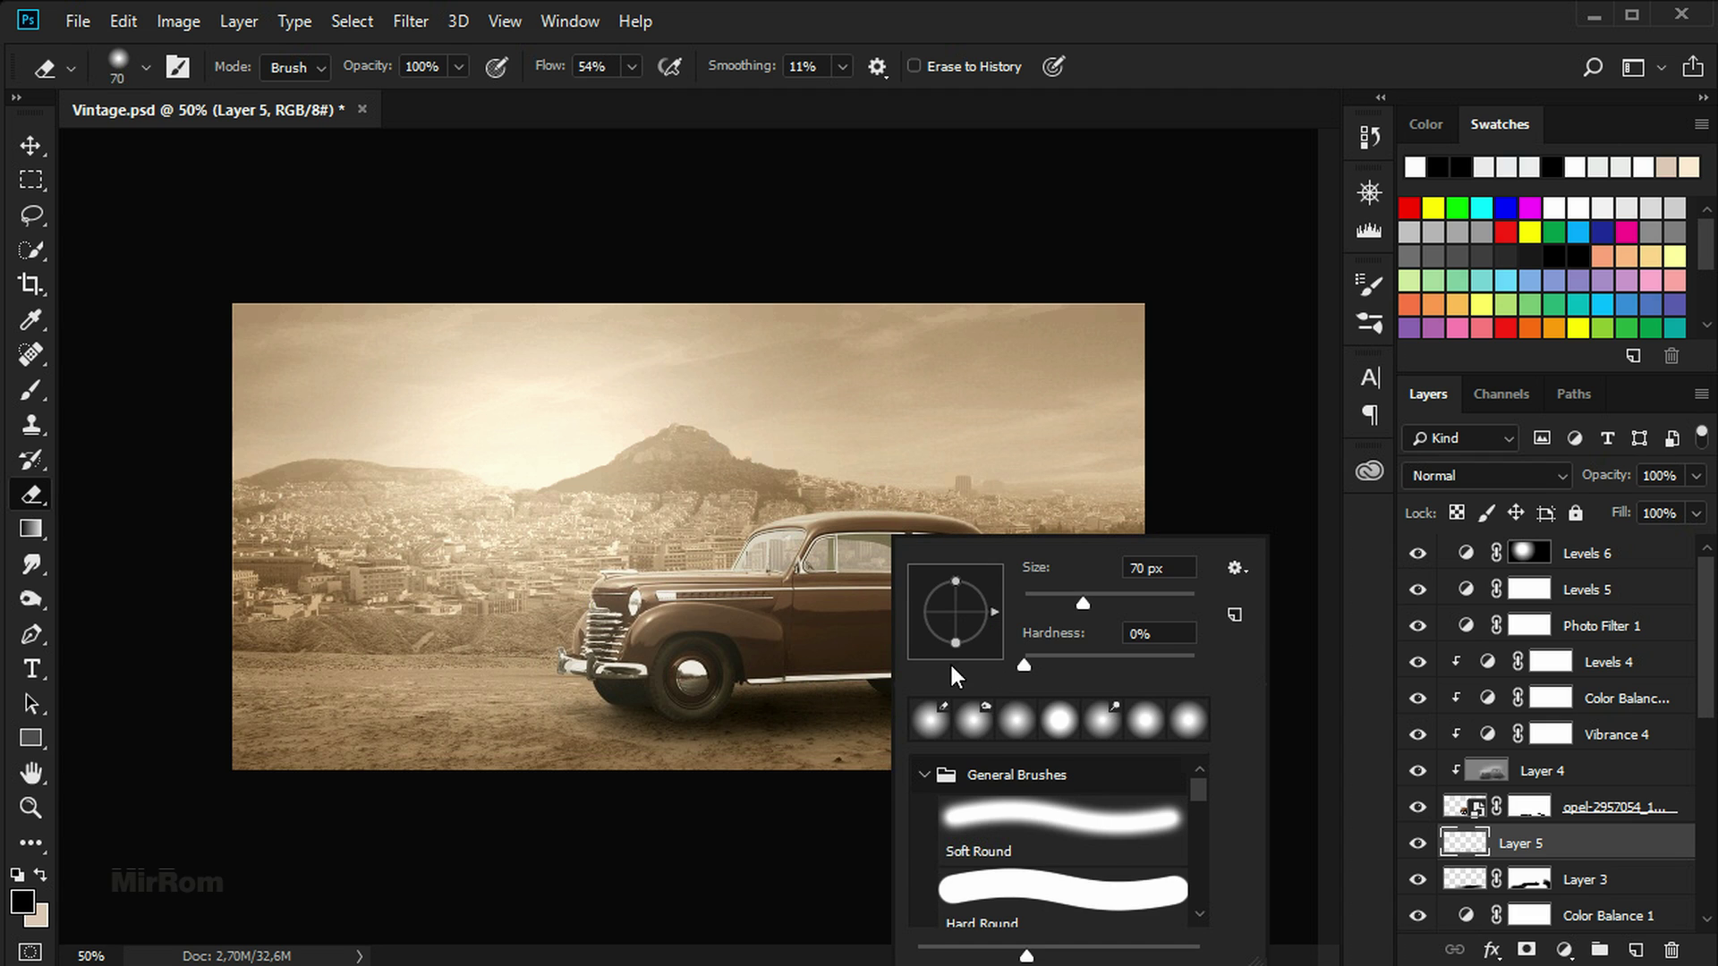
{"action": "left_click", "coordinate": [814, 687]}
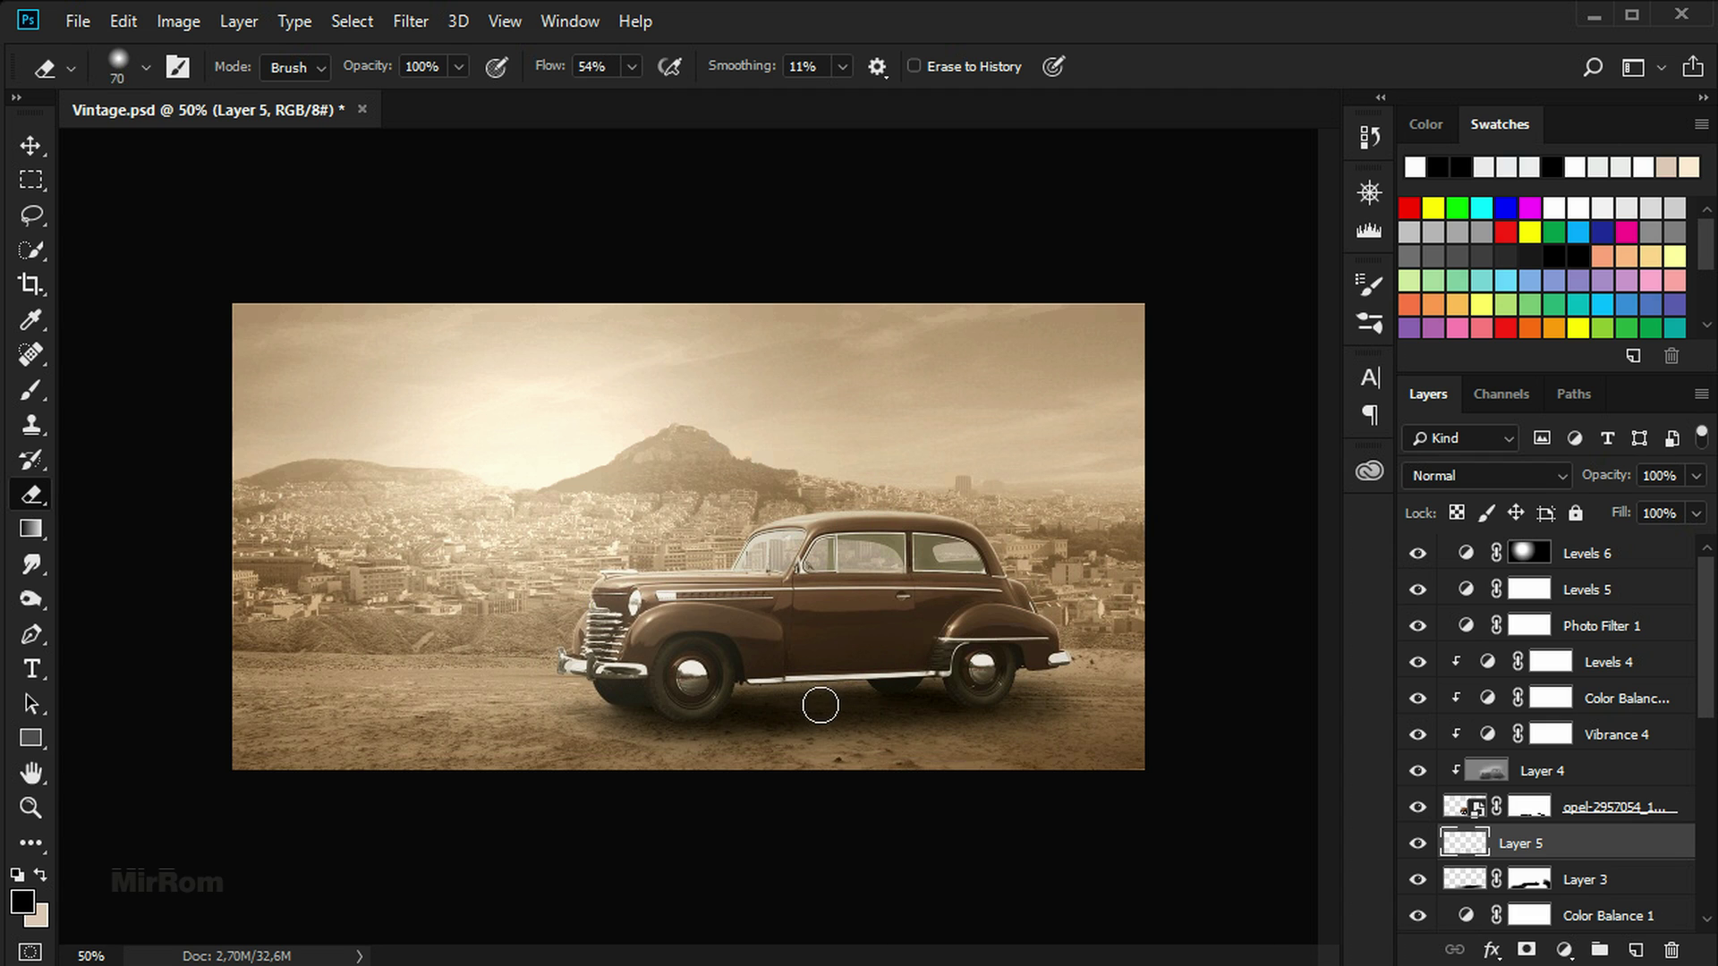
{"action": "key", "text": "v"}
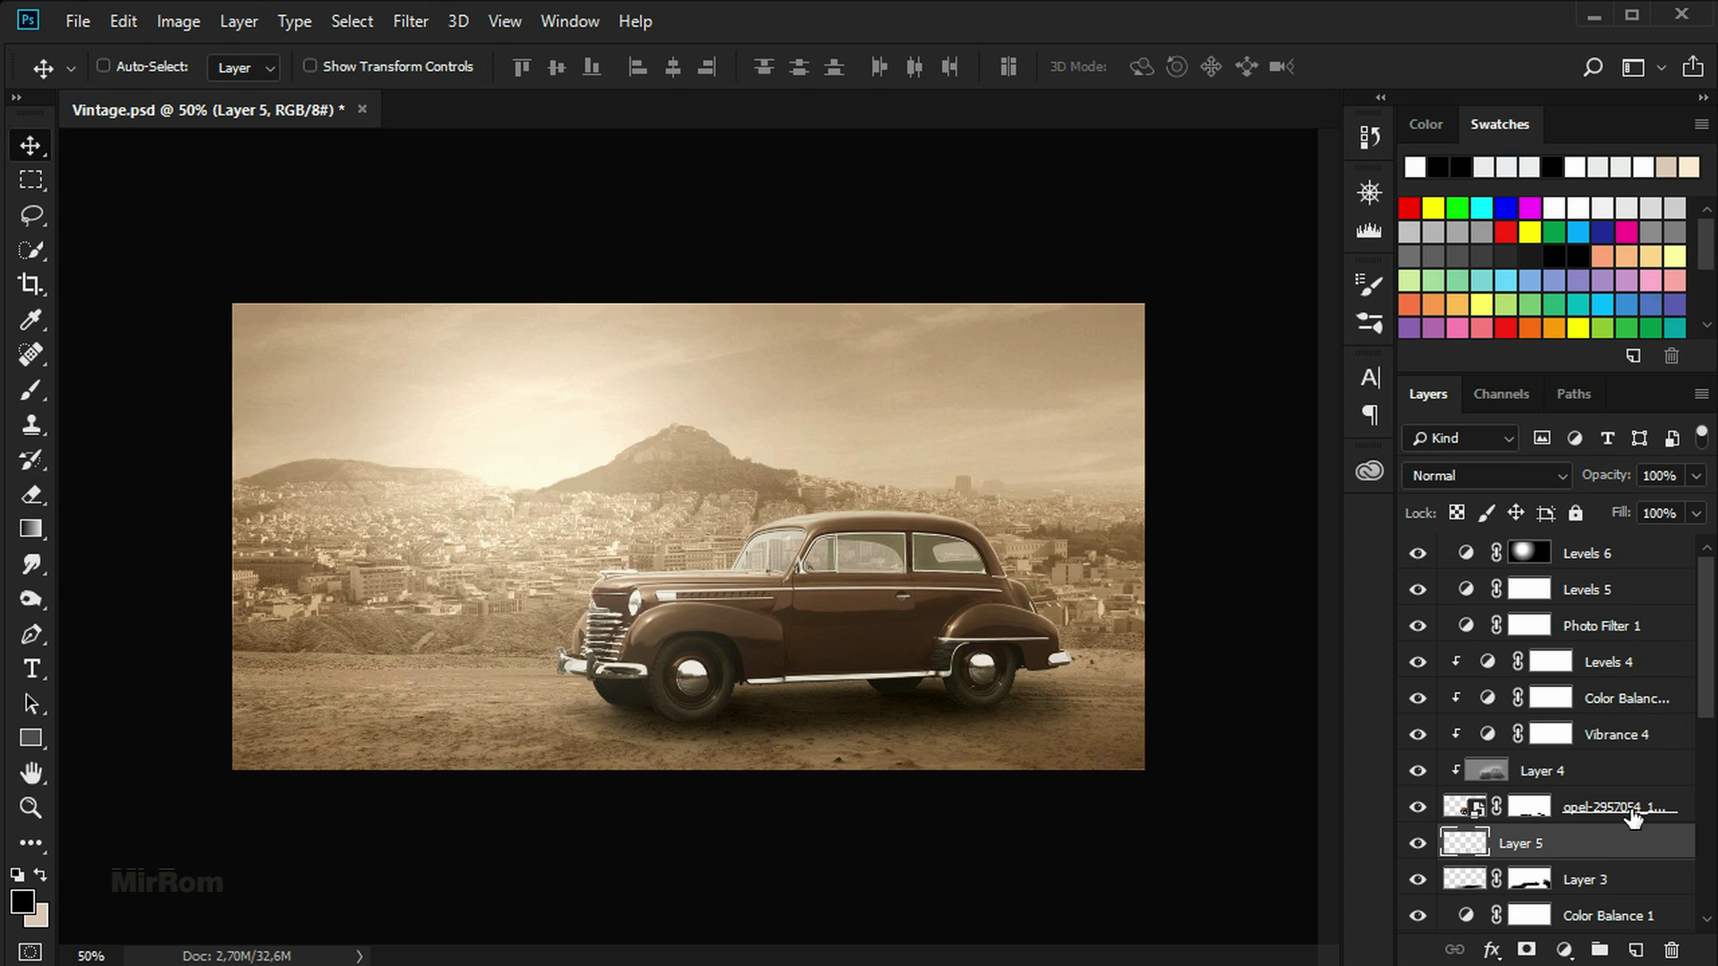
{"action": "left_click", "coordinate": [1586, 553]}
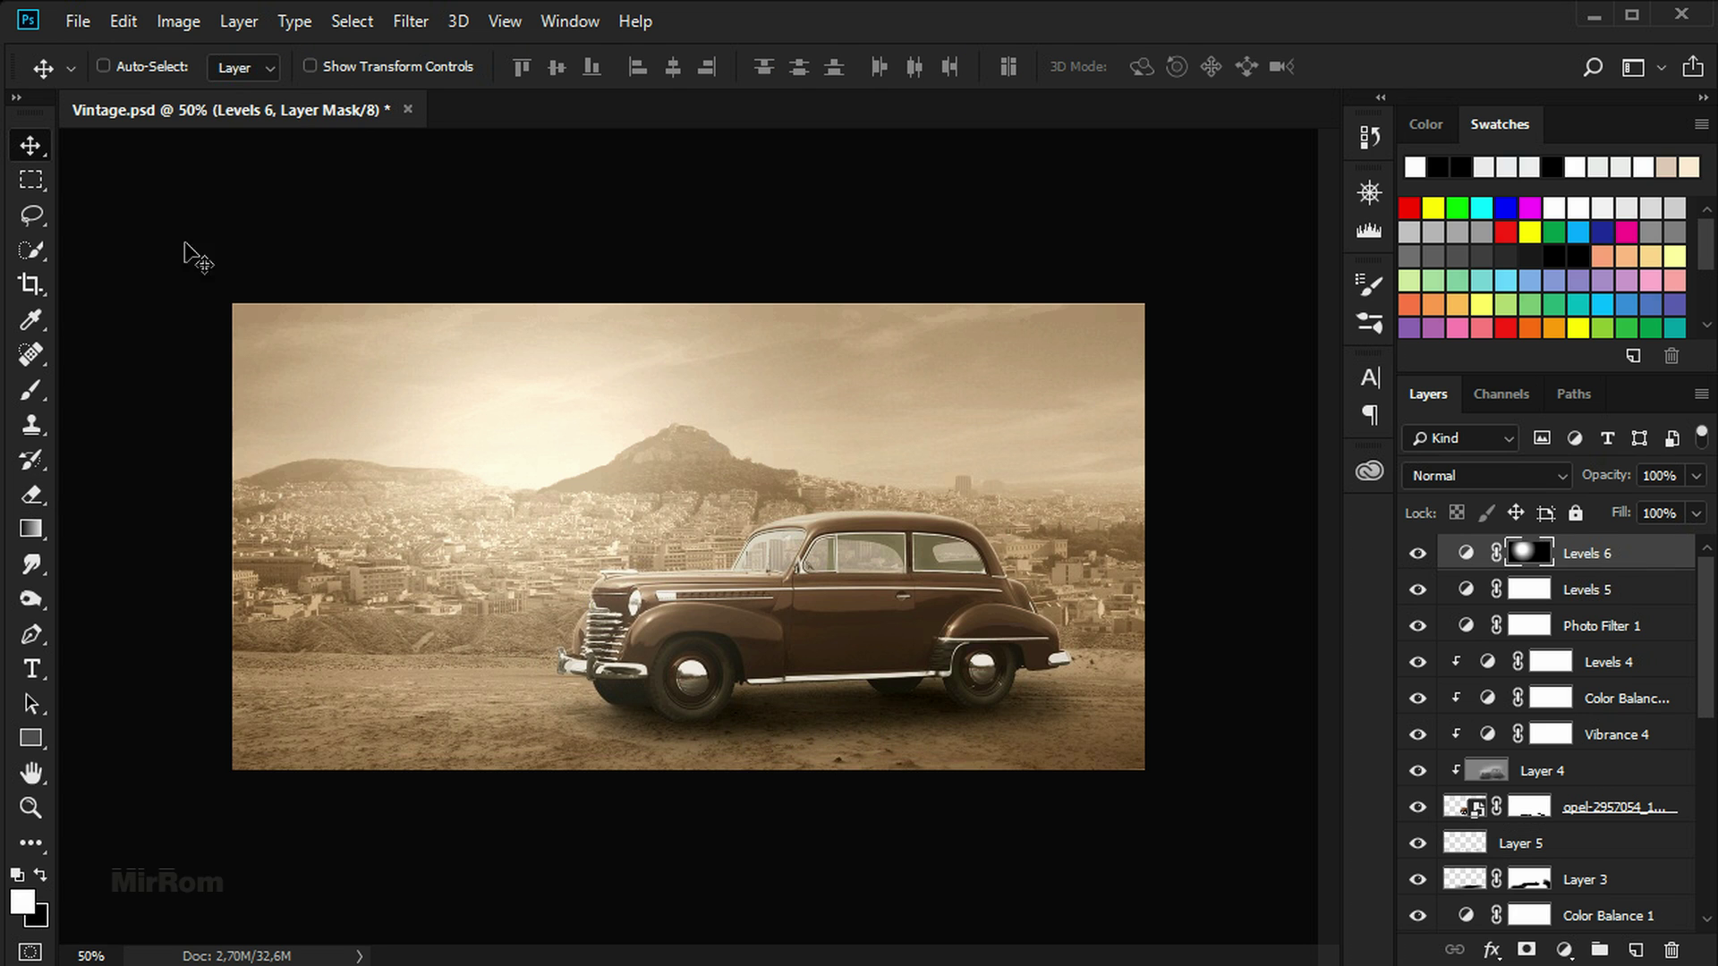
Place background-1771063_1920 as an embedded image and start enlarging it over the canvas
{"action": "left_click", "coordinate": [69, 25]}
{"action": "left_click", "coordinate": [190, 534]}
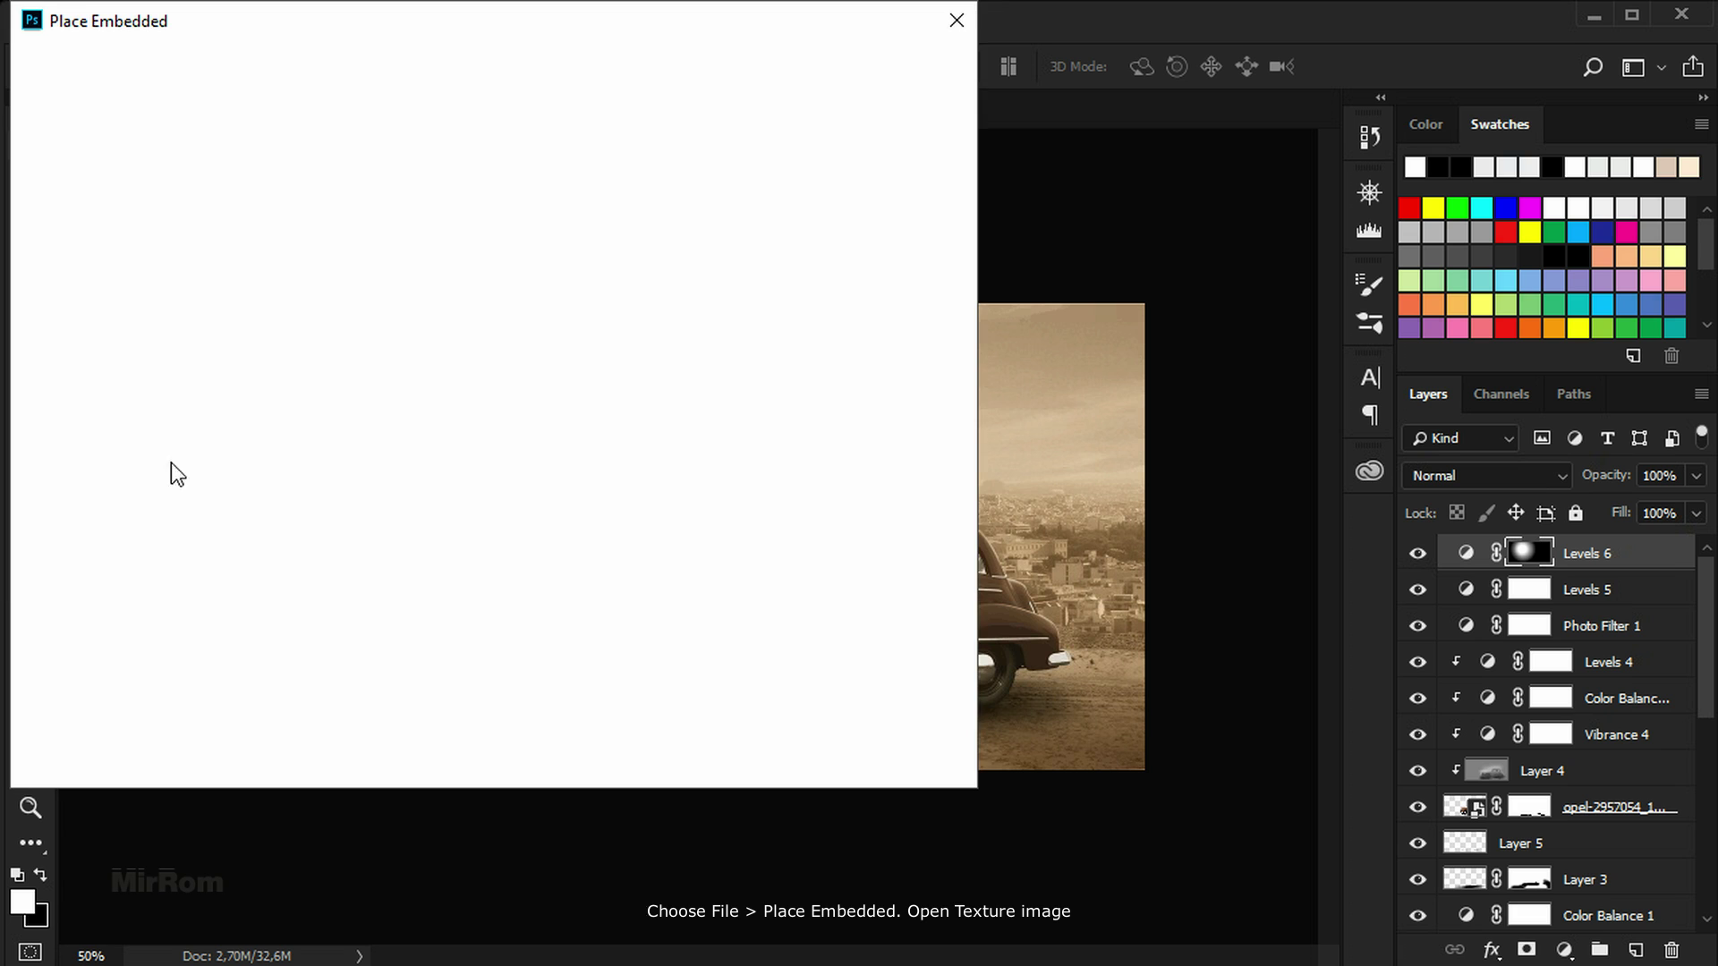
{"action": "double_click", "coordinate": [464, 234]}
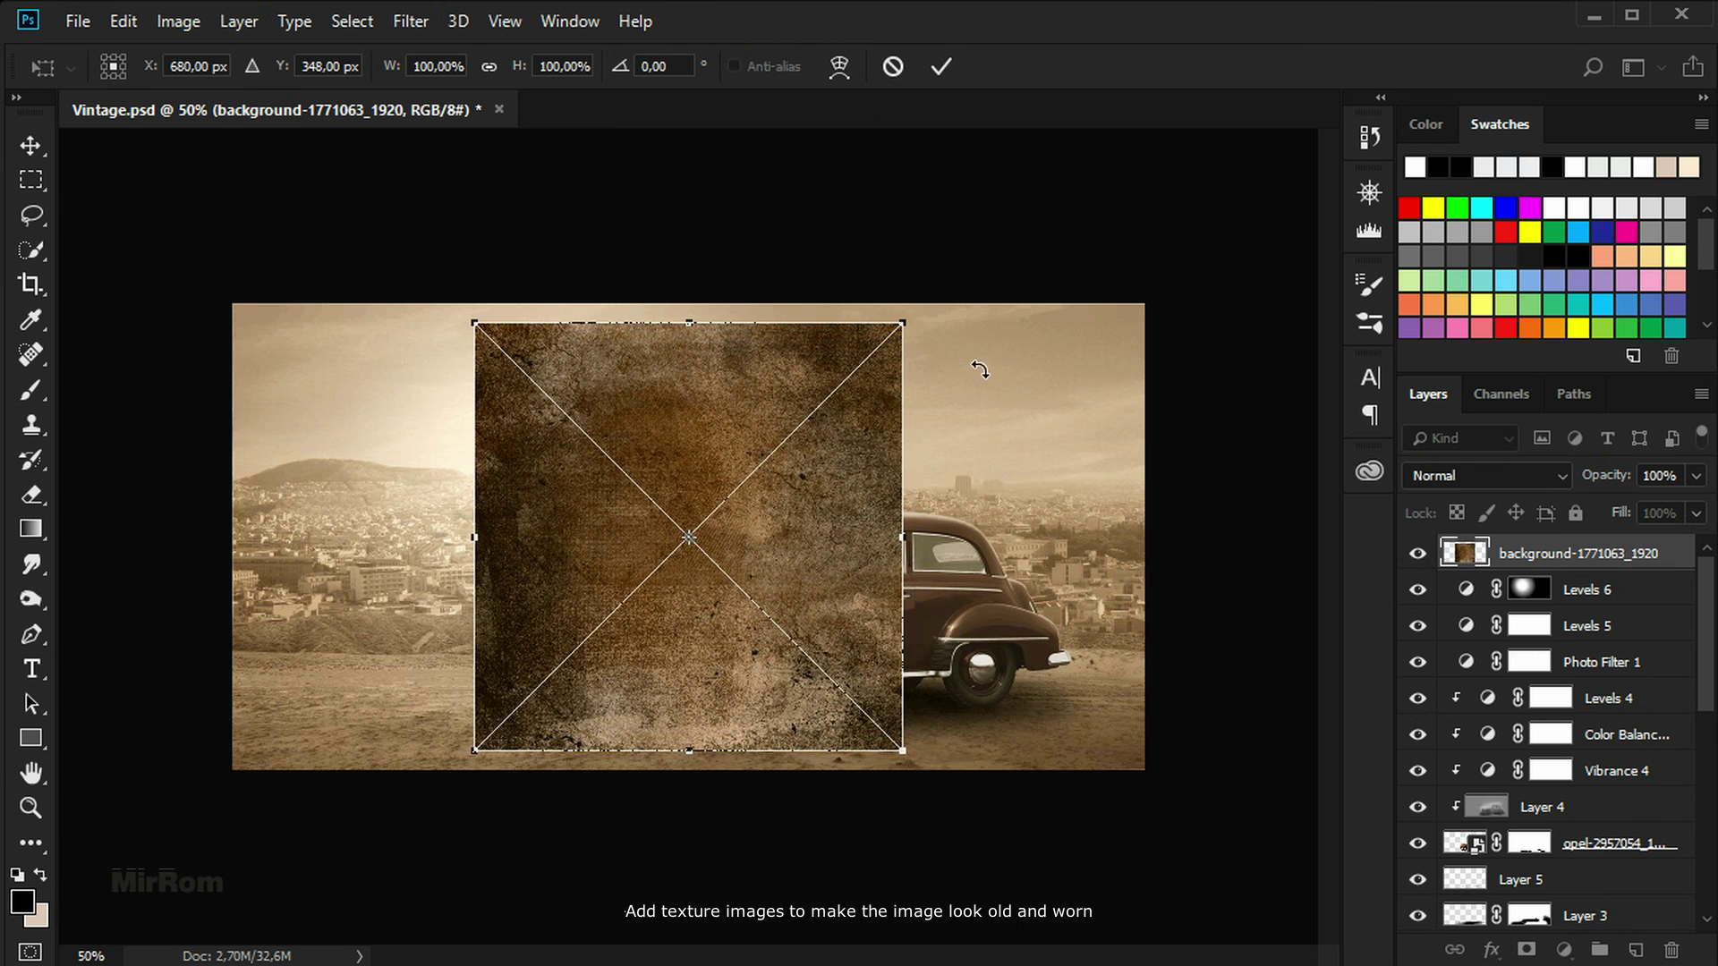
{"action": "left_click_drag", "start_coordinate": [898, 330], "coordinate": [990, 246]}
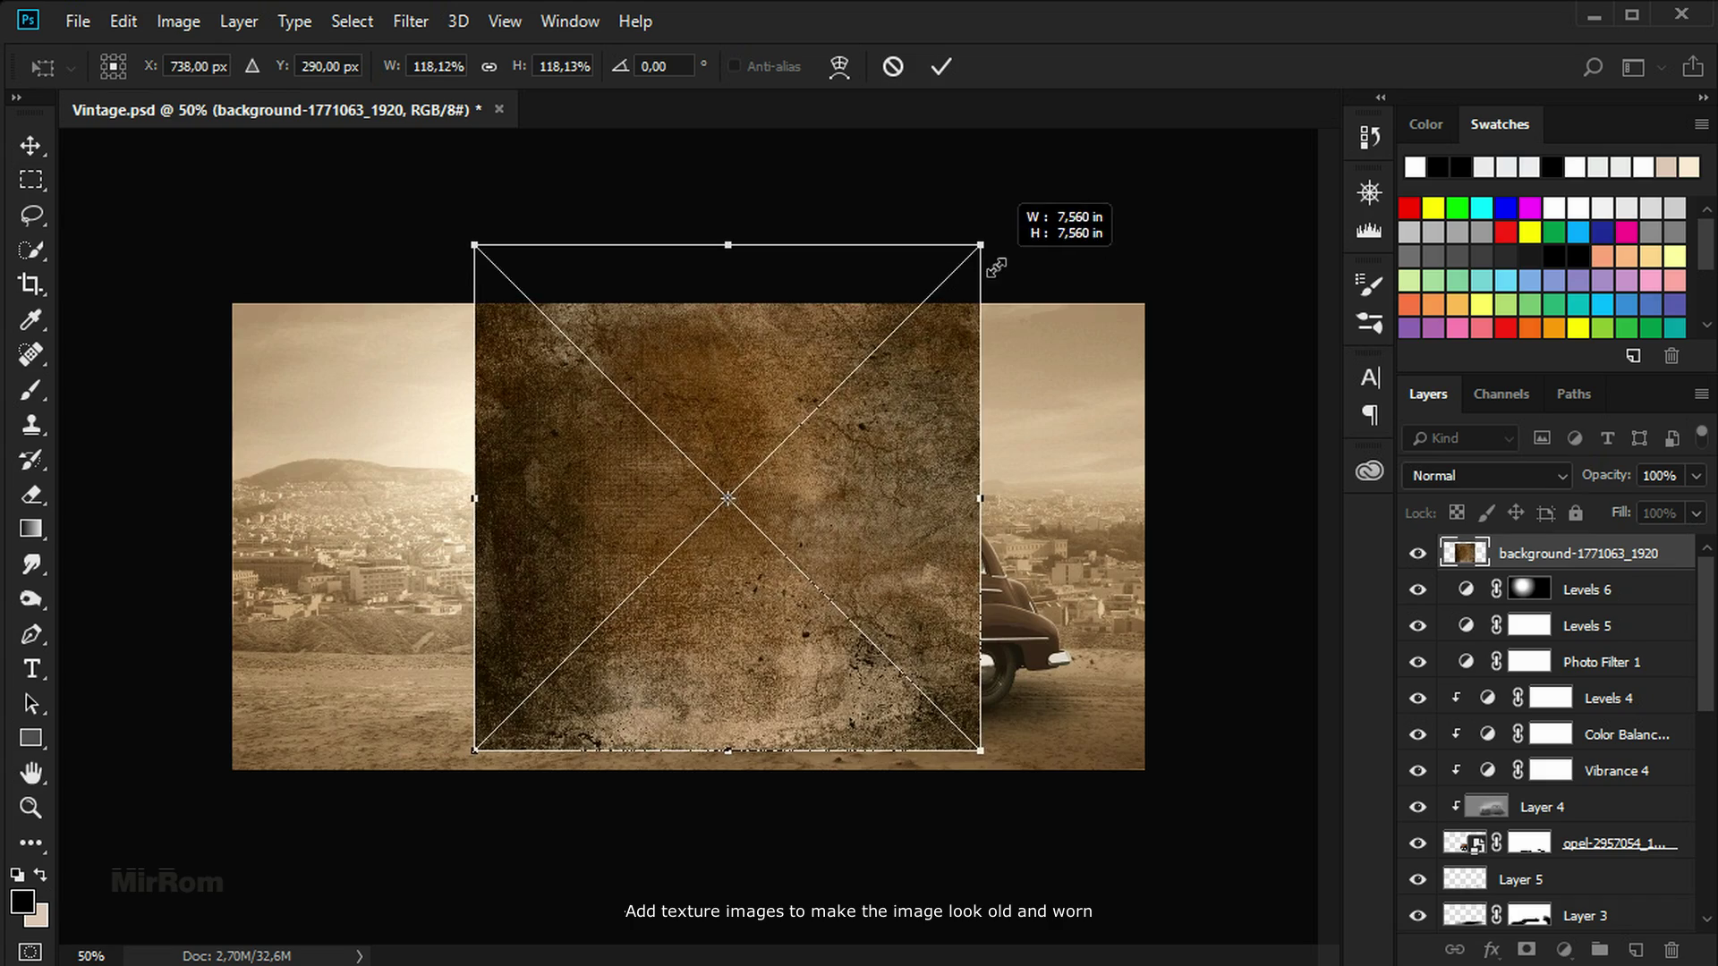
{"action": "mouse_move", "coordinate": [473, 752]}
{"action": "left_mouse_down"}
{"action": "mouse_move", "coordinate": [375, 798]}
{"action": "mouse_move", "coordinate": [264, 958]}
{"action": "left_mouse_up"}
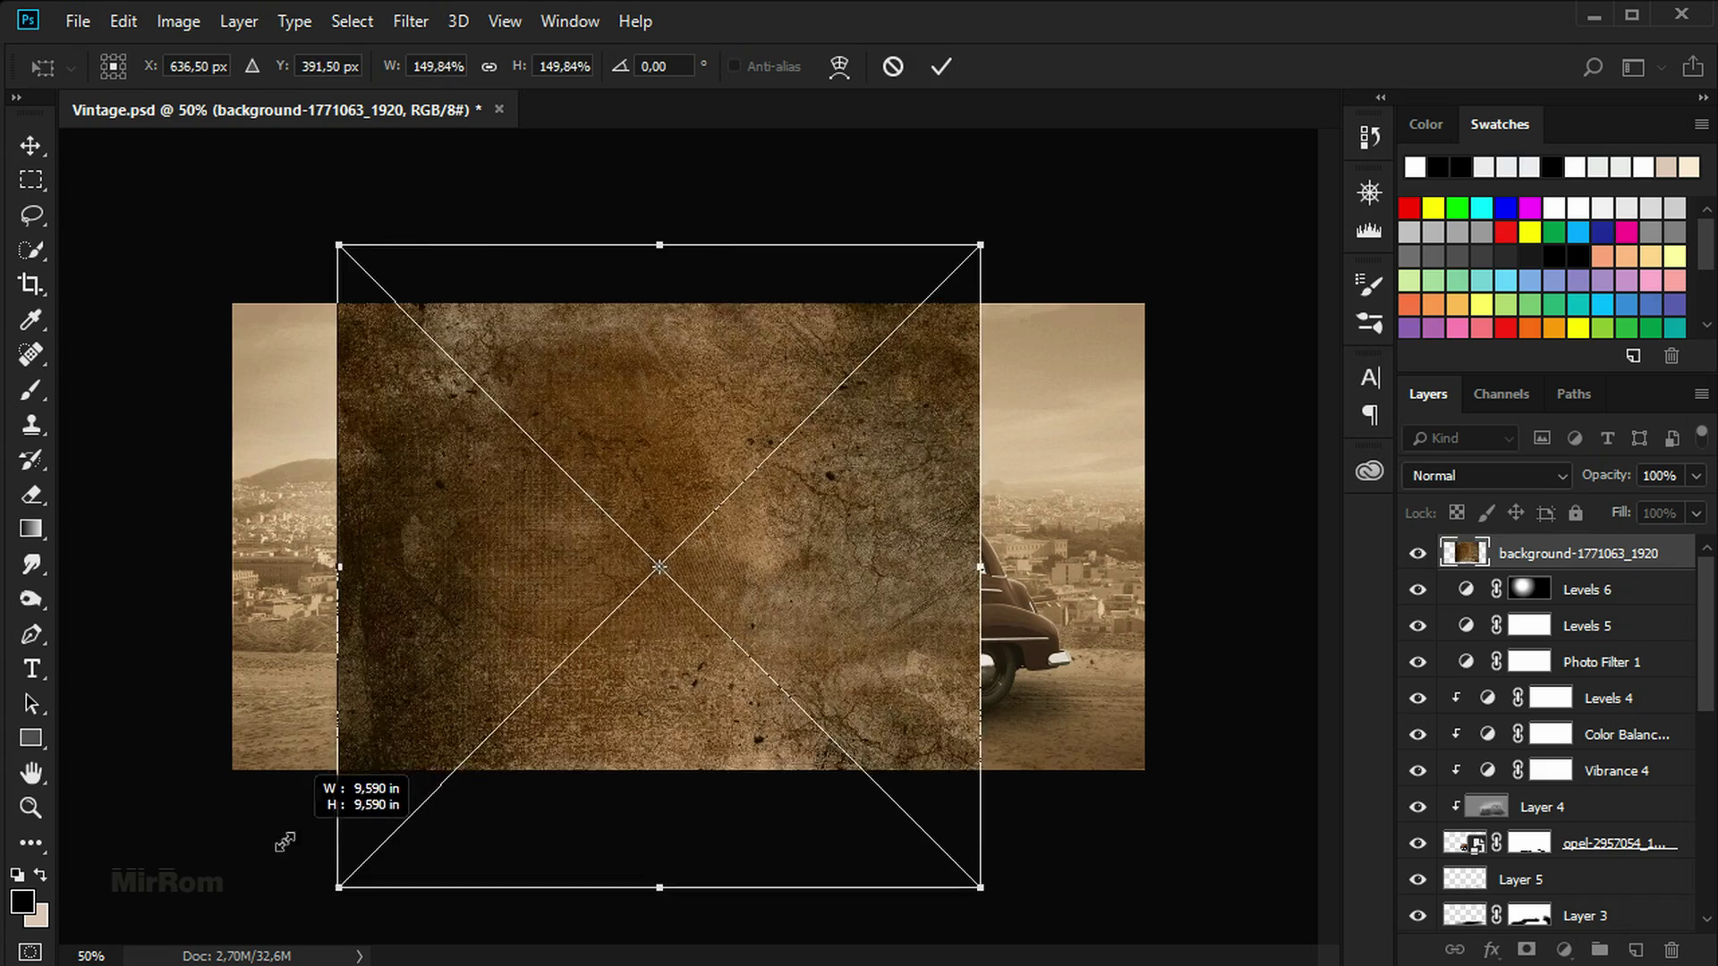
{"action": "left_click_drag", "start_coordinate": [990, 251], "coordinate": [1148, 82]}
{"action": "left_click_drag", "start_coordinate": [313, 130], "coordinate": [315, 269]}
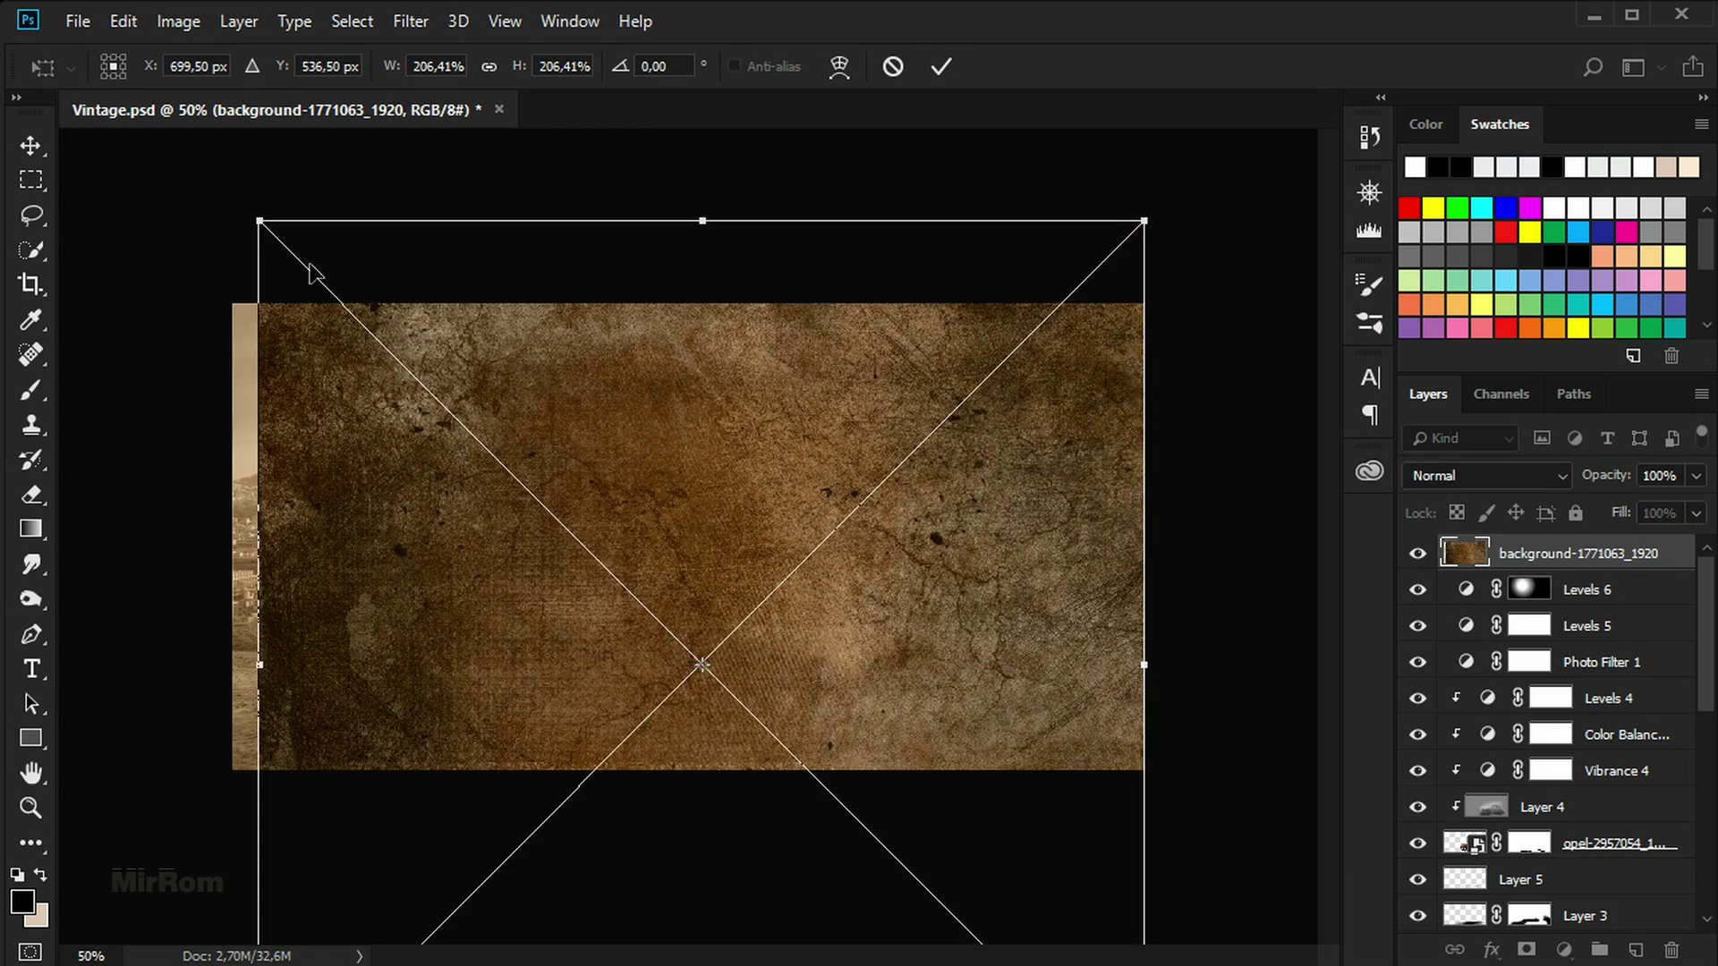
Fit the grunge texture over the whole canvas and blend it in Soft Light
{"action": "left_click_drag", "start_coordinate": [257, 219], "coordinate": [204, 189]}
{"action": "left_click_drag", "start_coordinate": [681, 315], "coordinate": [690, 426]}
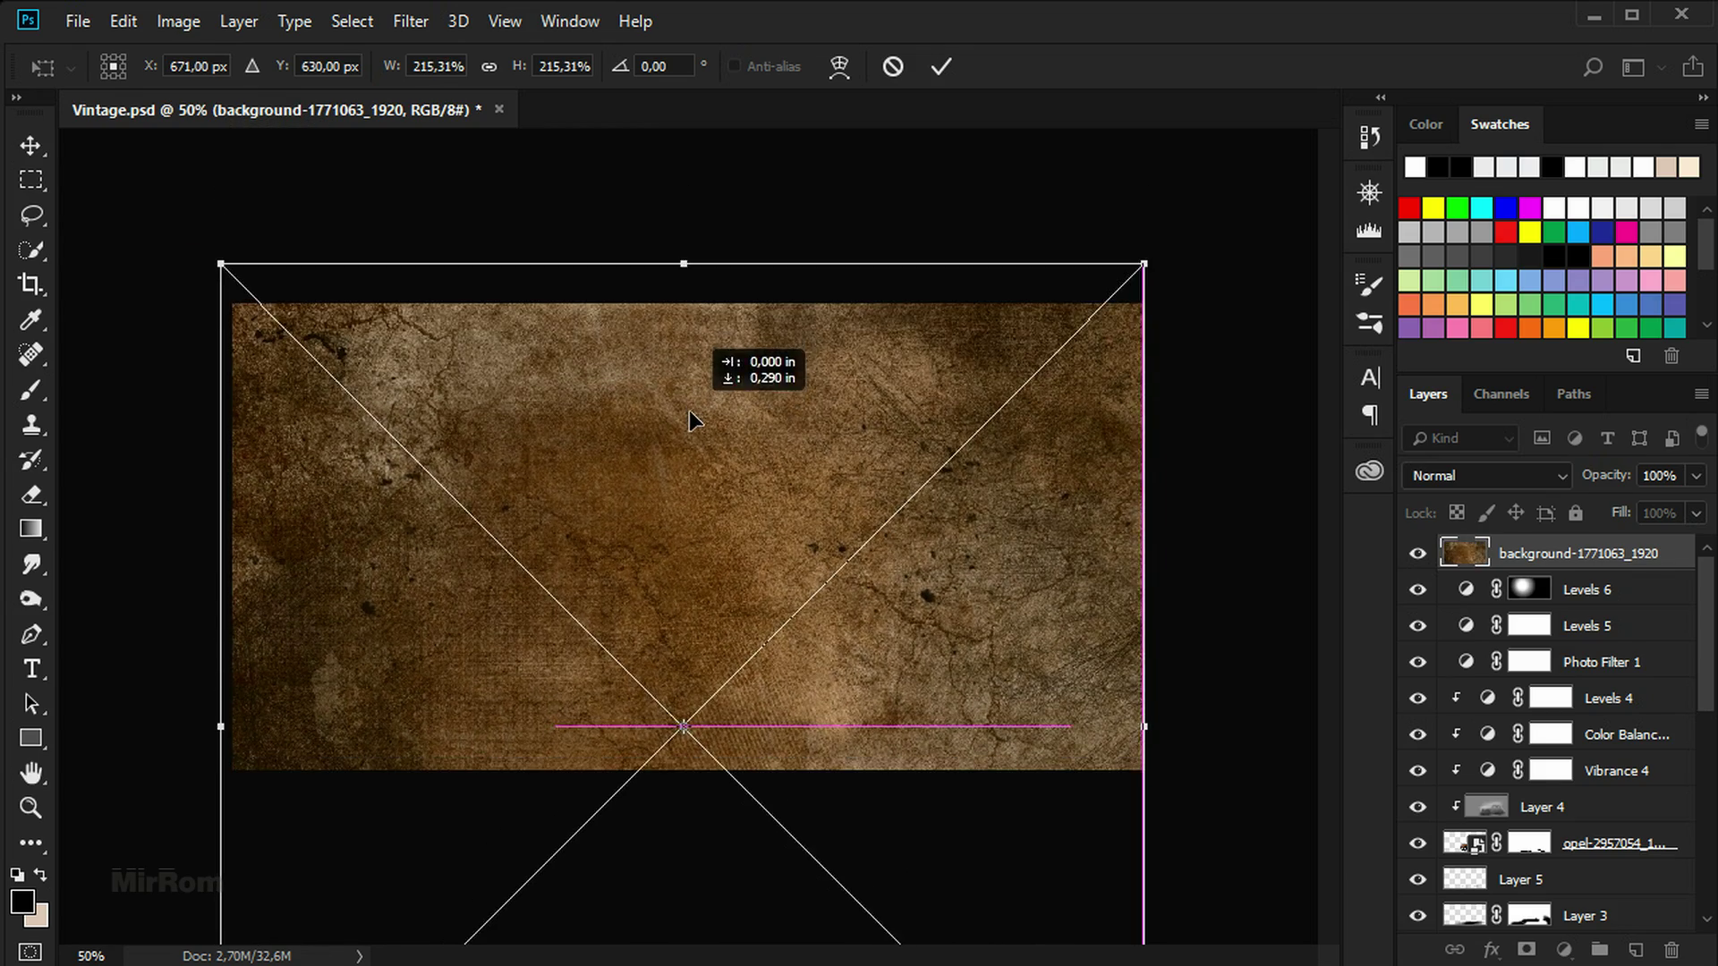
{"action": "left_click_drag", "start_coordinate": [1144, 258], "coordinate": [1152, 257]}
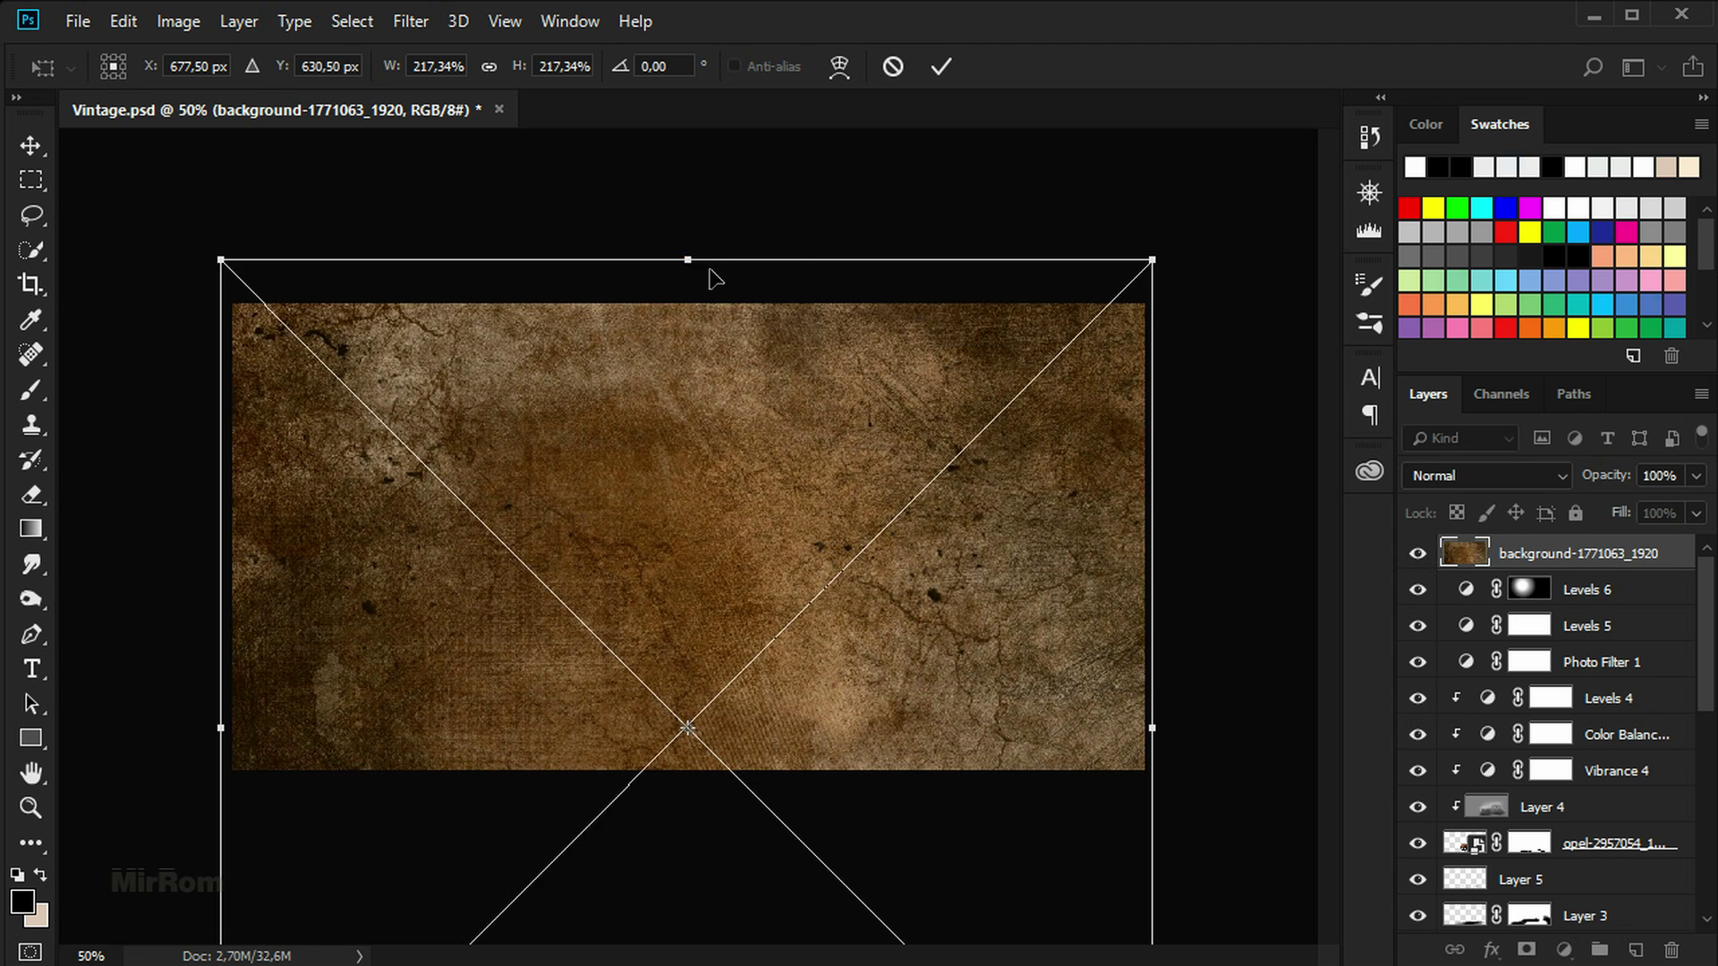
{"action": "left_click_drag", "start_coordinate": [710, 268], "coordinate": [716, 273]}
{"action": "left_click", "coordinate": [940, 66]}
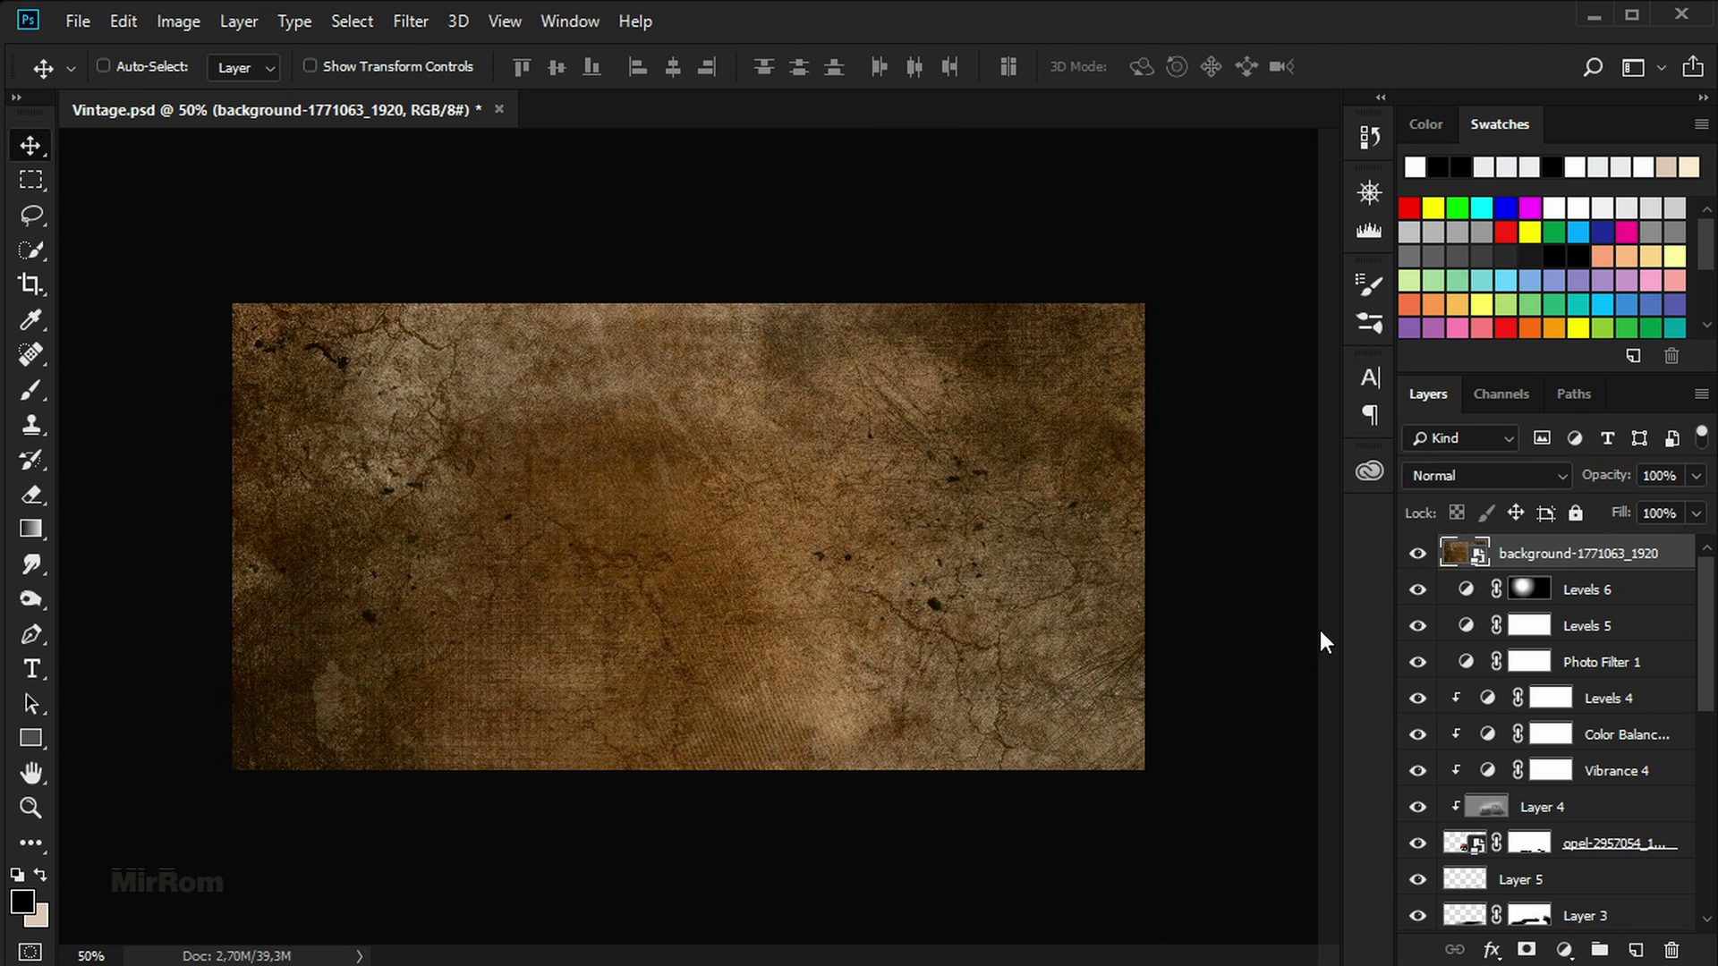
{"action": "left_click", "coordinate": [1512, 475]}
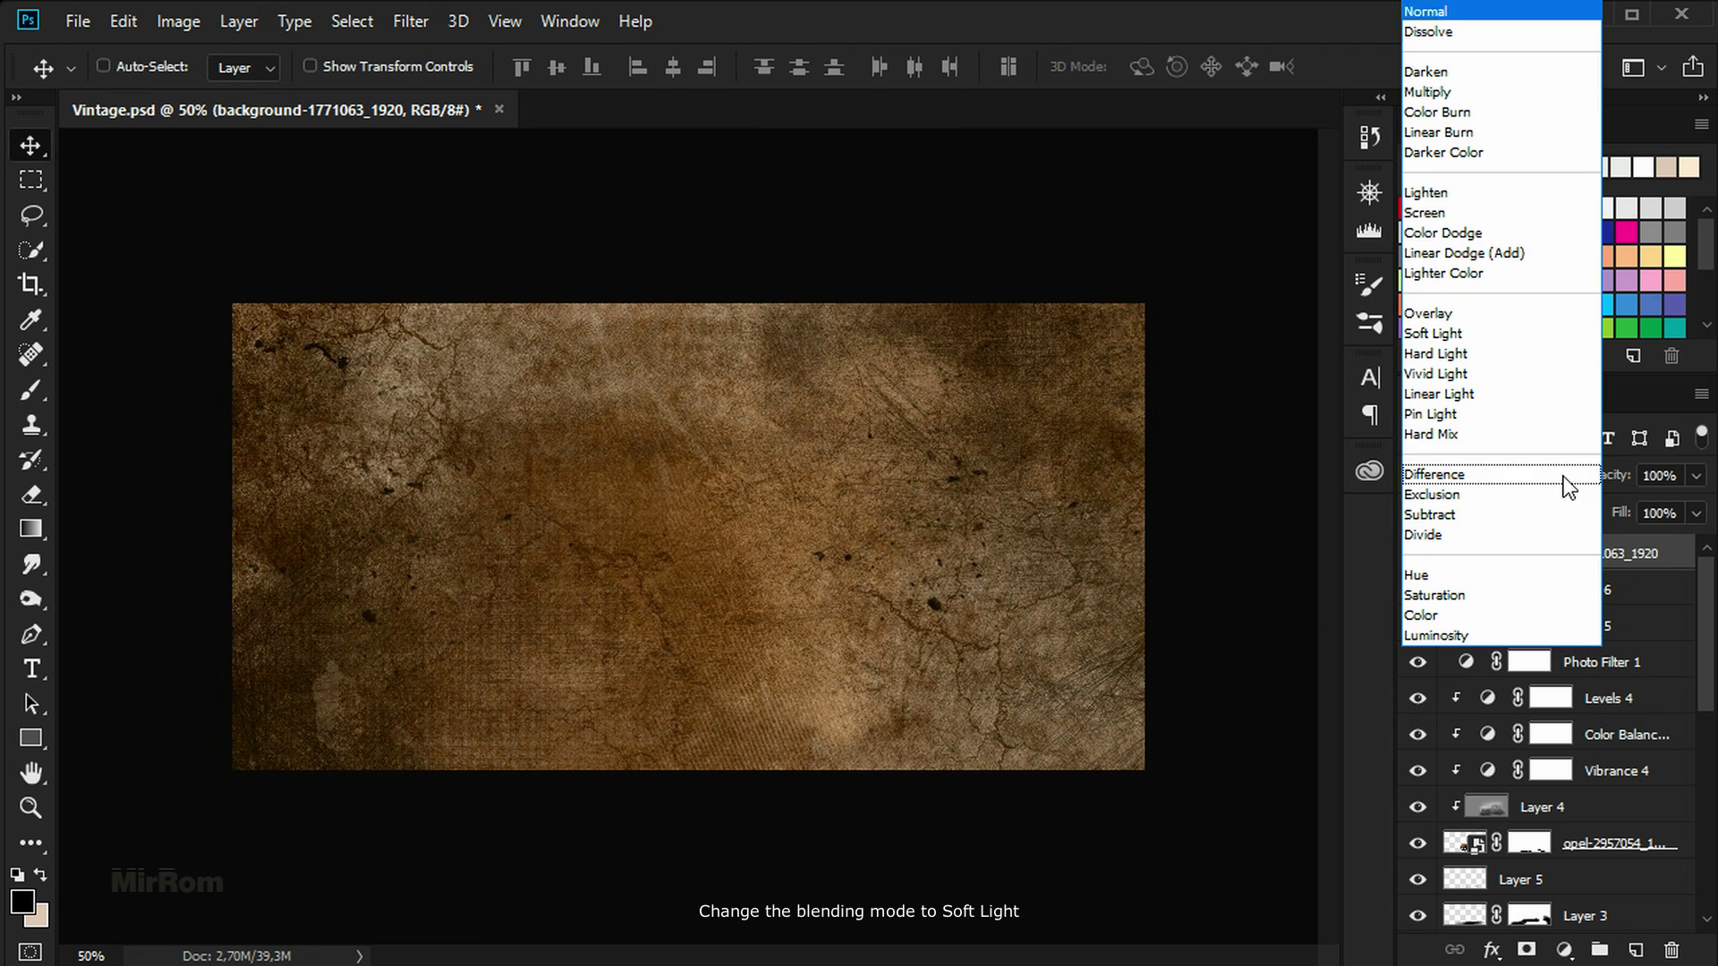
{"action": "left_click", "coordinate": [1505, 343]}
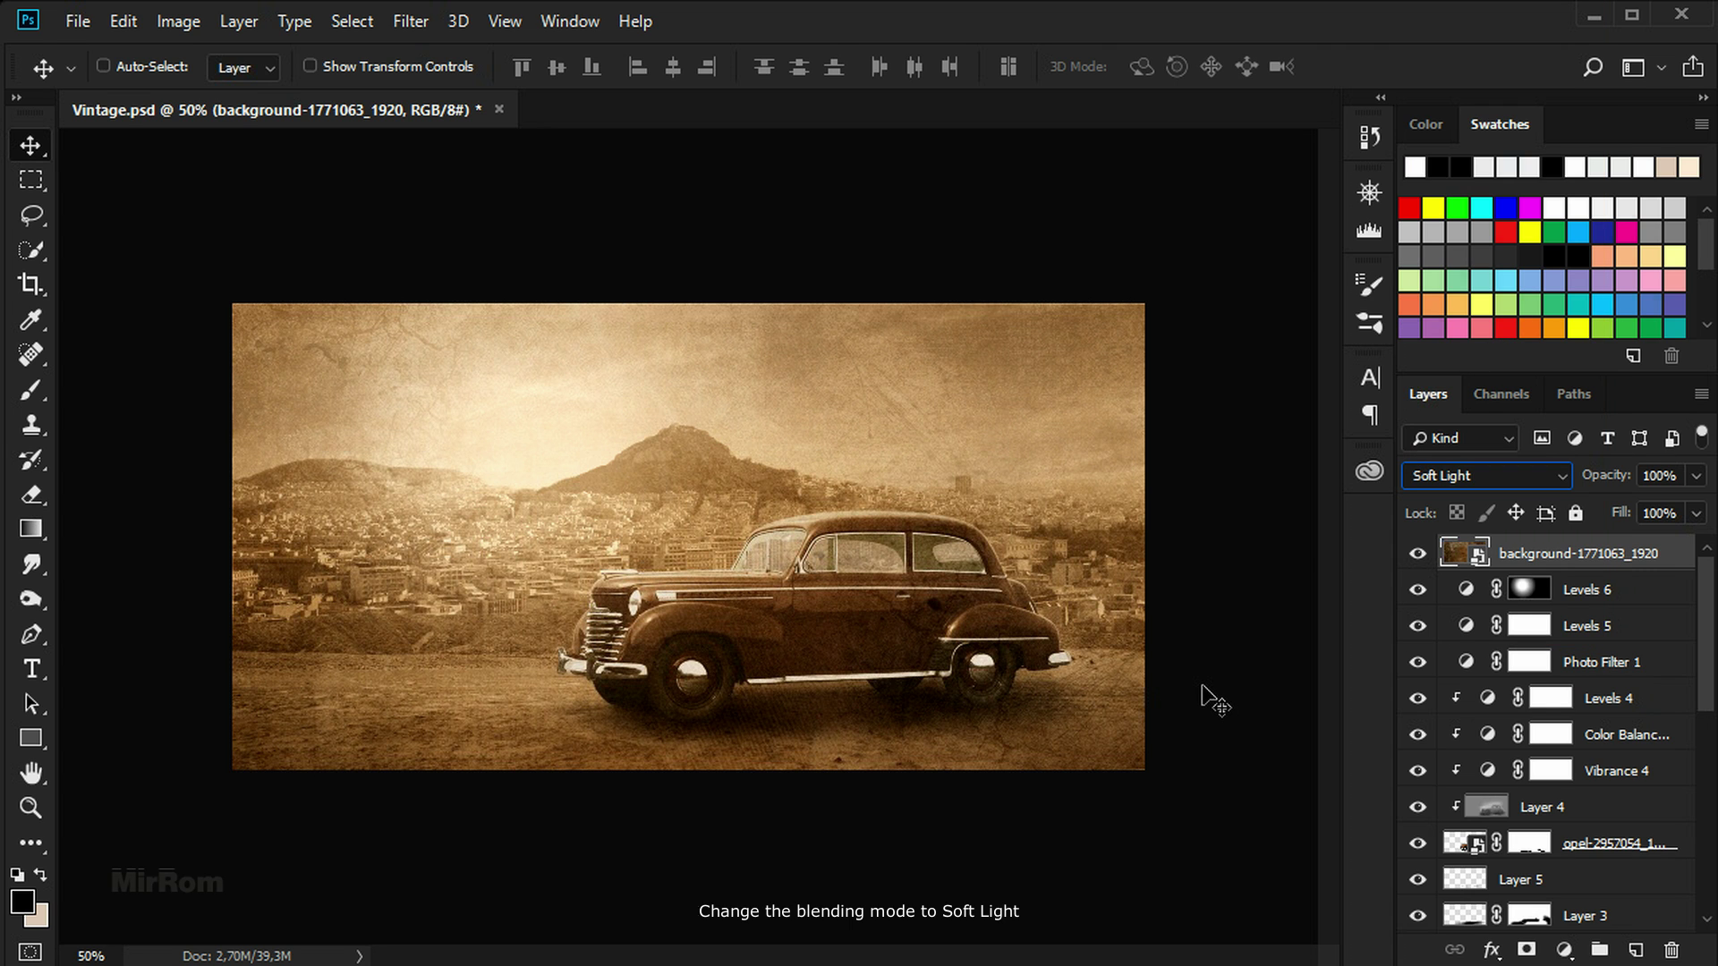
Apply Vibrance to the grunge texture with Vibrance -76 and Saturation -50
{"action": "left_click", "coordinate": [178, 20]}
{"action": "mouse_move", "coordinate": [218, 91]}
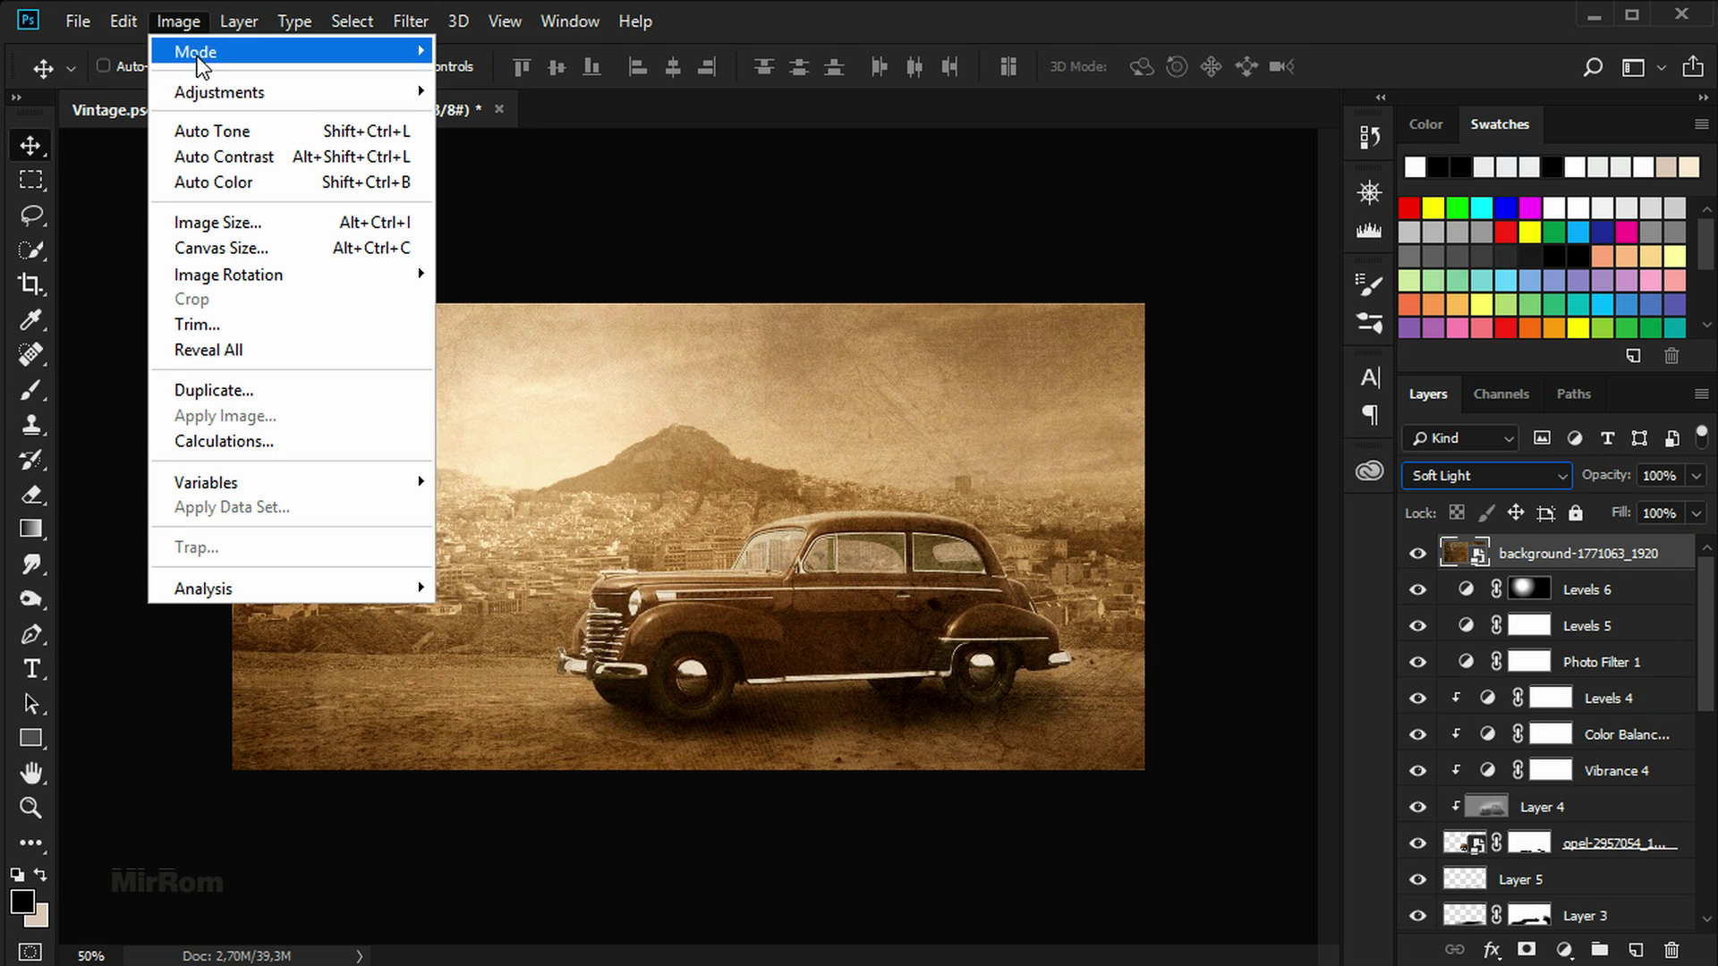
{"action": "left_click", "coordinate": [566, 215]}
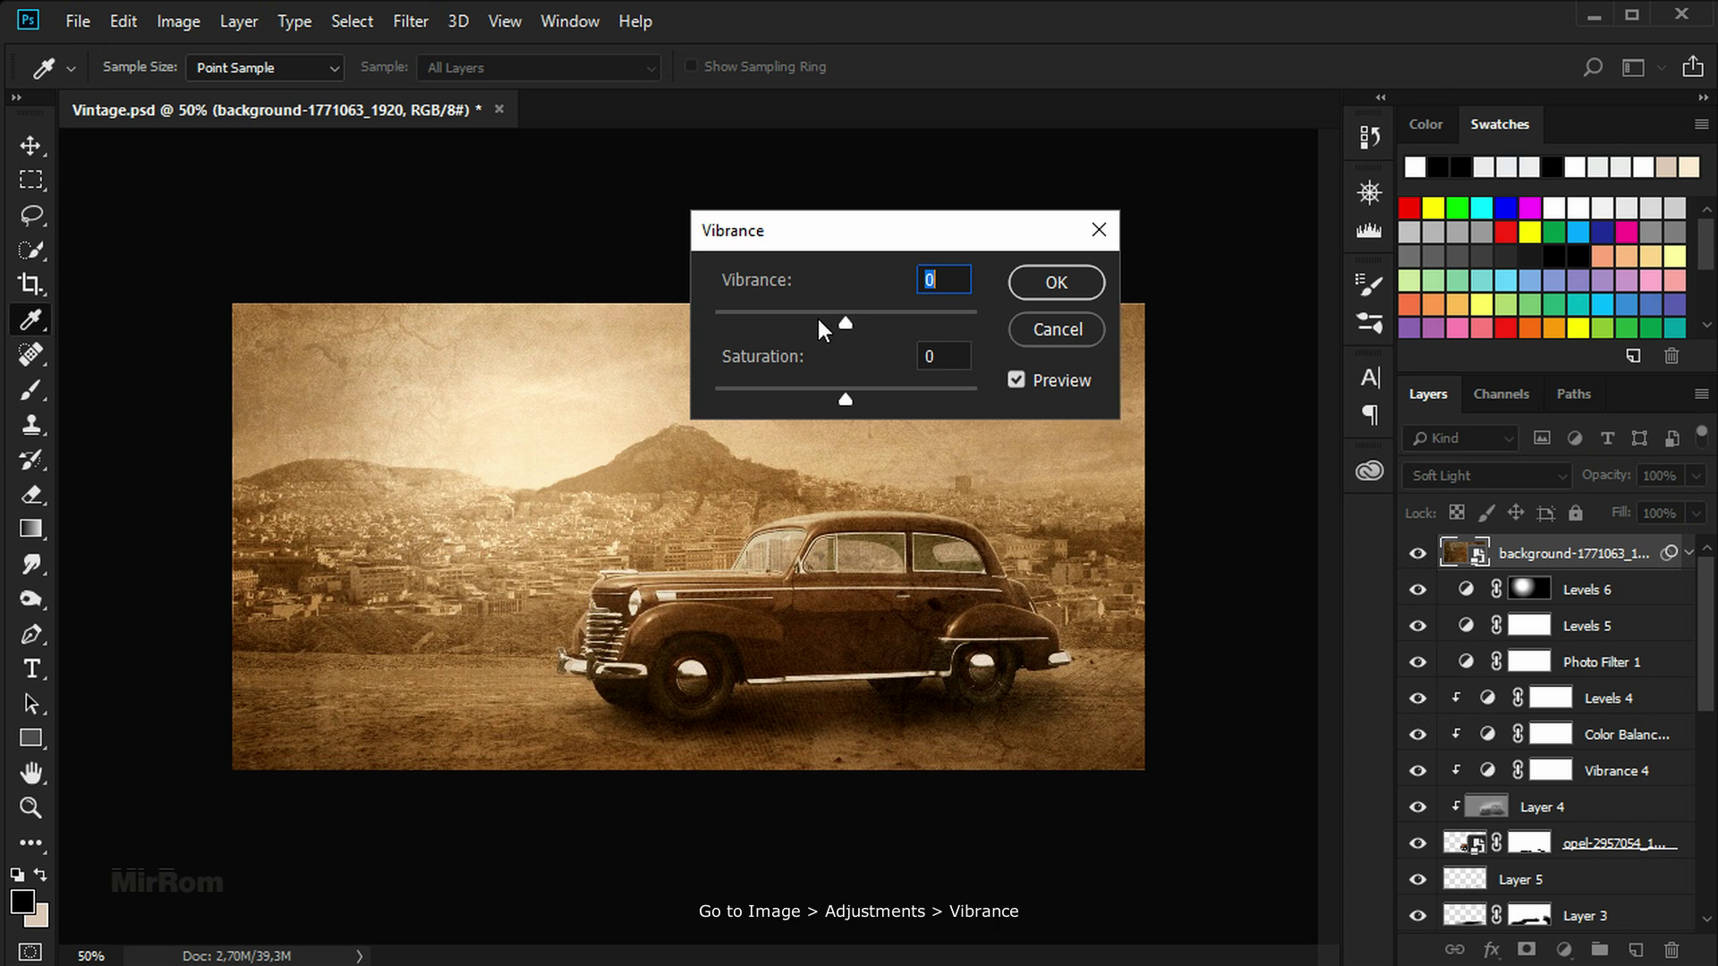
{"action": "left_click_drag", "start_coordinate": [843, 322], "coordinate": [811, 324]}
{"action": "left_click_drag", "start_coordinate": [769, 324], "coordinate": [748, 324]}
{"action": "left_click_drag", "start_coordinate": [846, 399], "coordinate": [781, 394]}
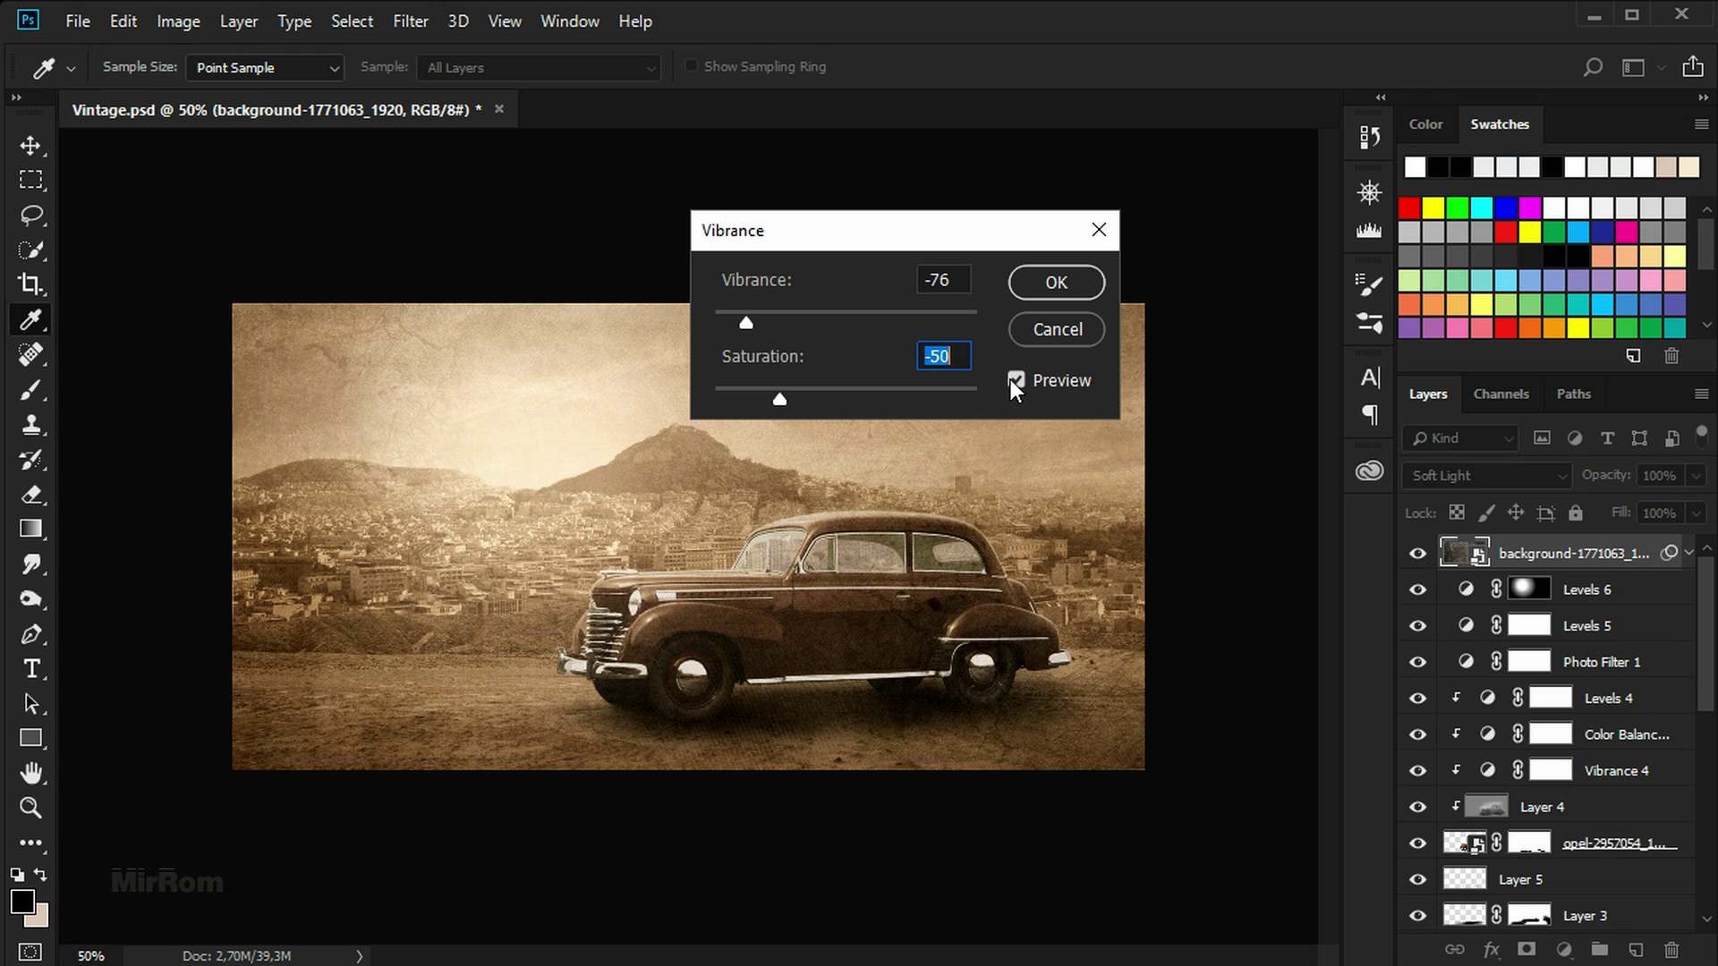
{"action": "left_click", "coordinate": [1049, 282]}
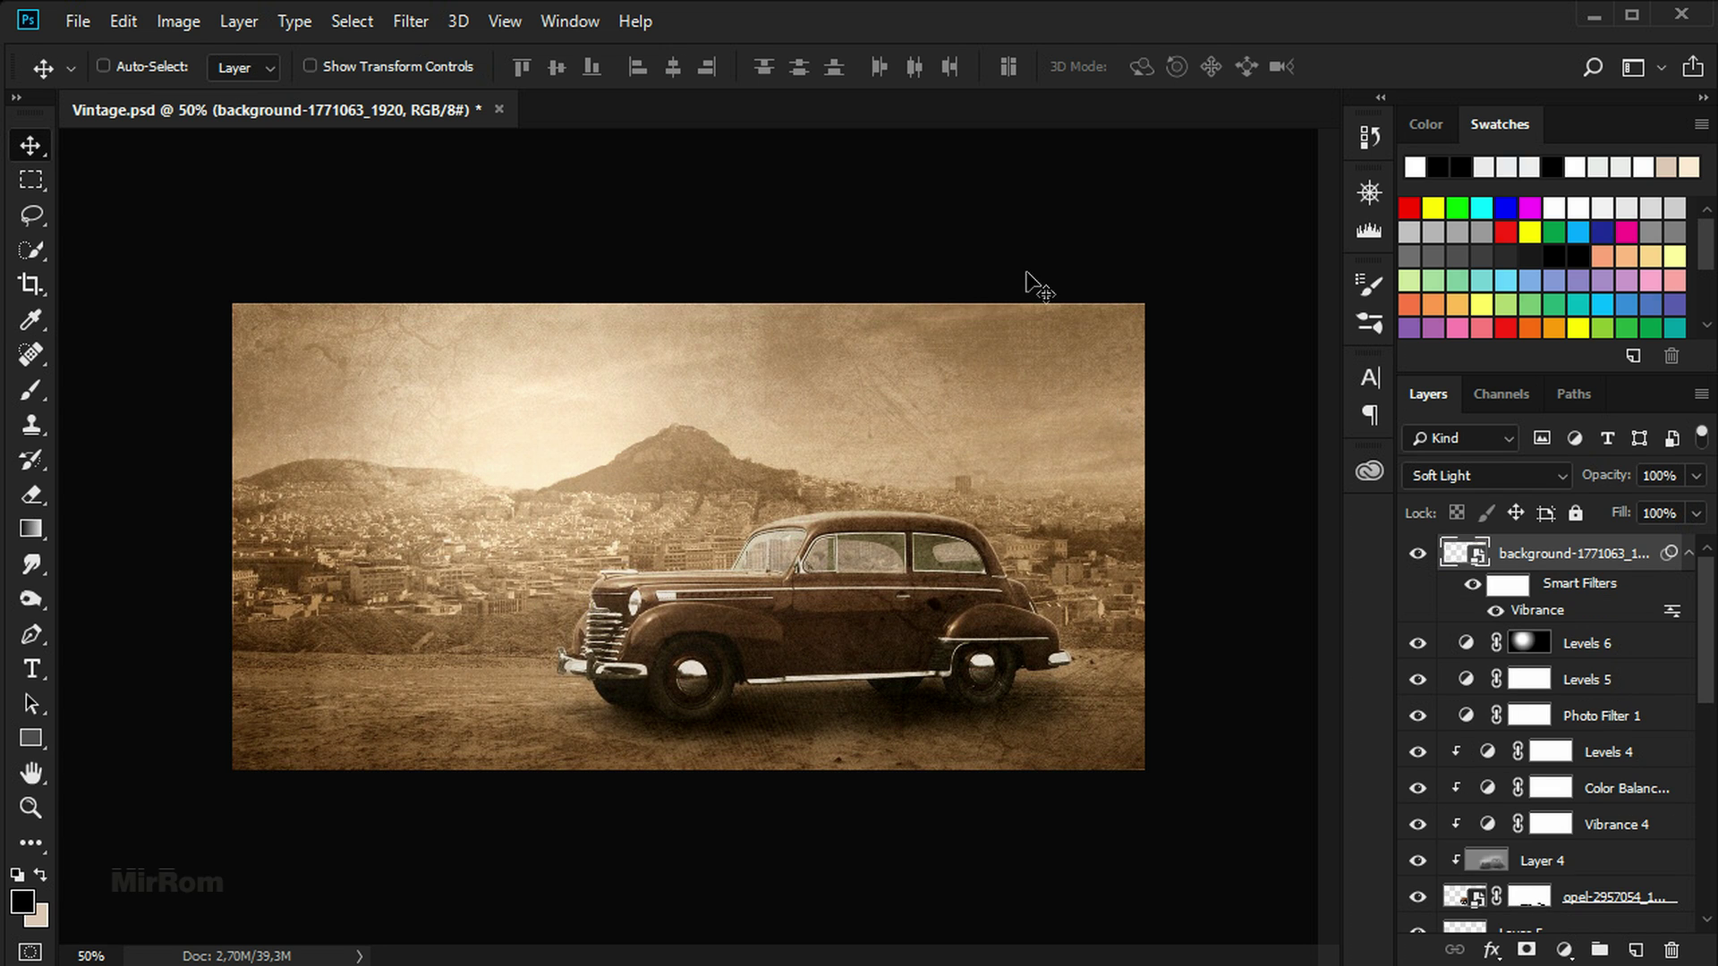
Apply Levels to the texture: input 0/1.14/233, output black 12, then collapse its smart filters
{"action": "left_click", "coordinate": [178, 21]}
{"action": "mouse_move", "coordinate": [219, 91]}
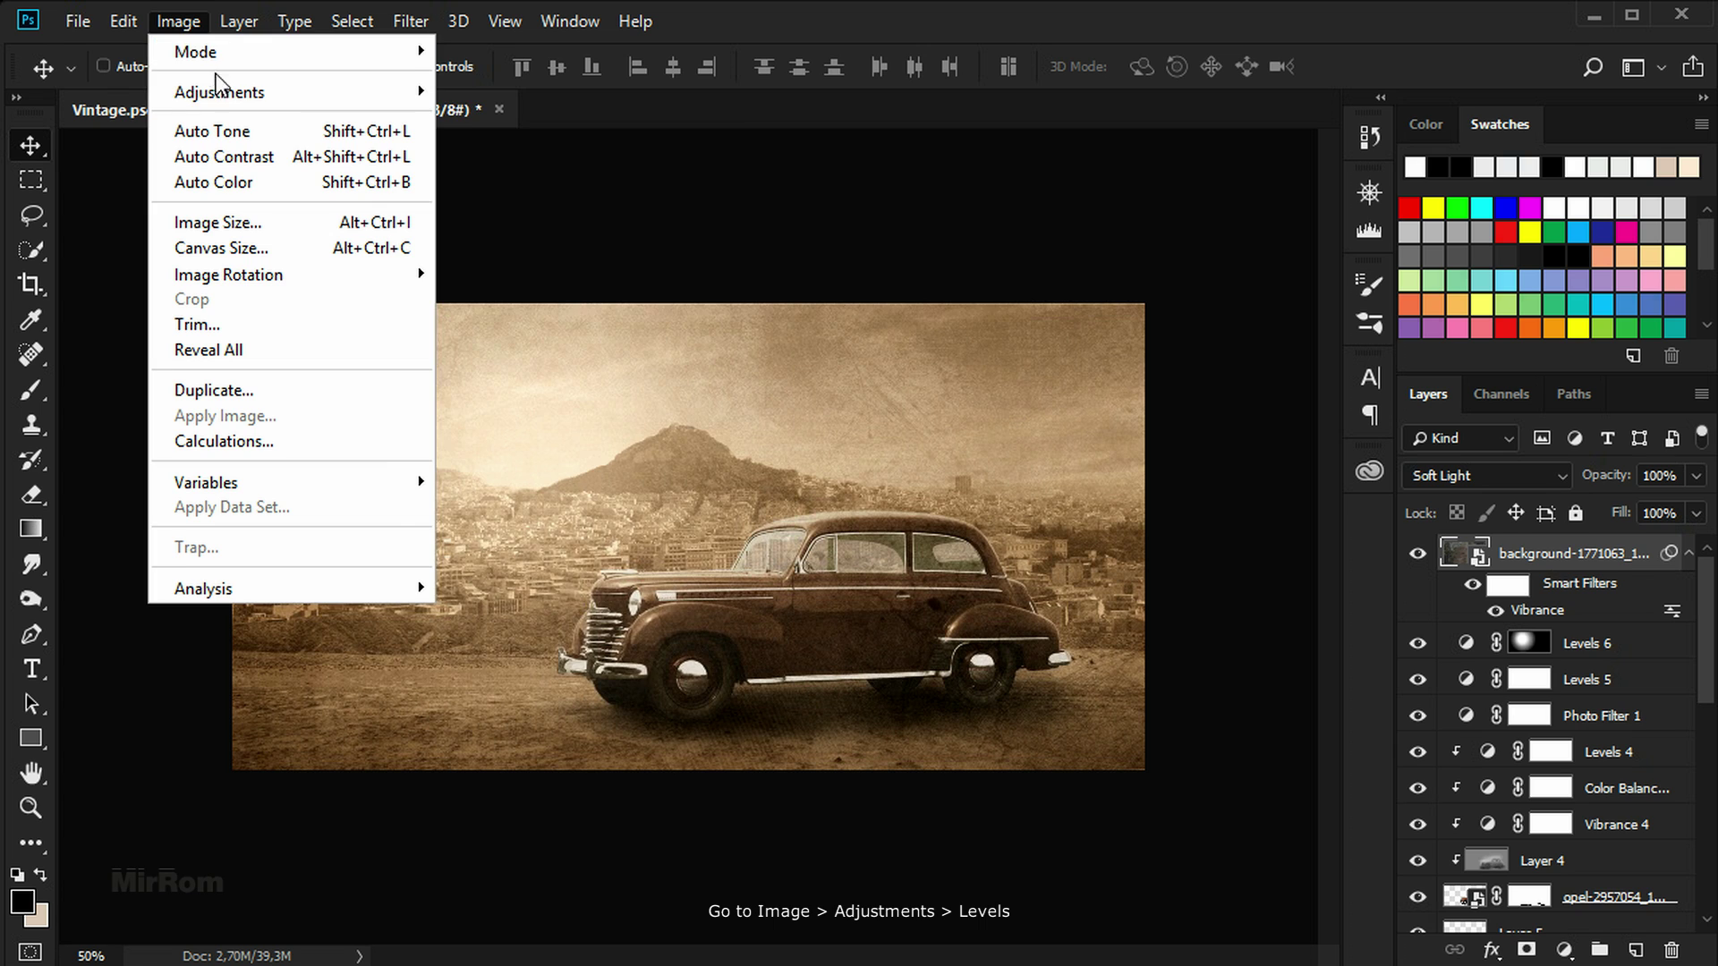
{"action": "left_click", "coordinate": [501, 119]}
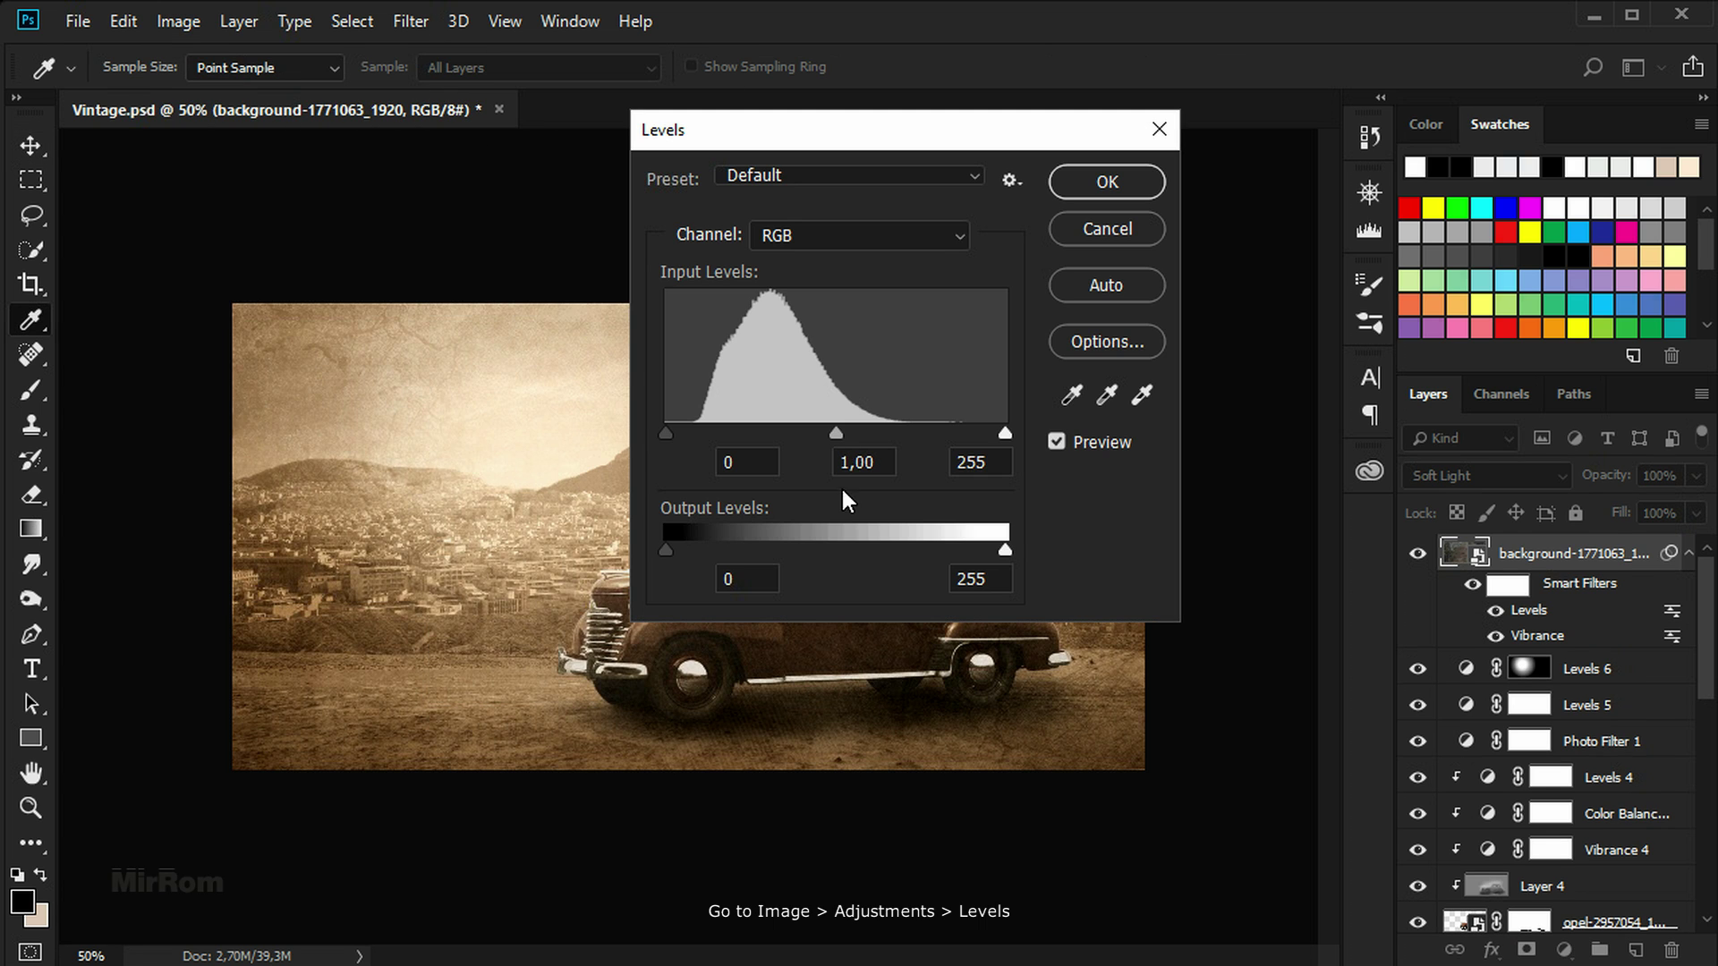
{"action": "left_click_drag", "start_coordinate": [836, 434], "coordinate": [823, 434]}
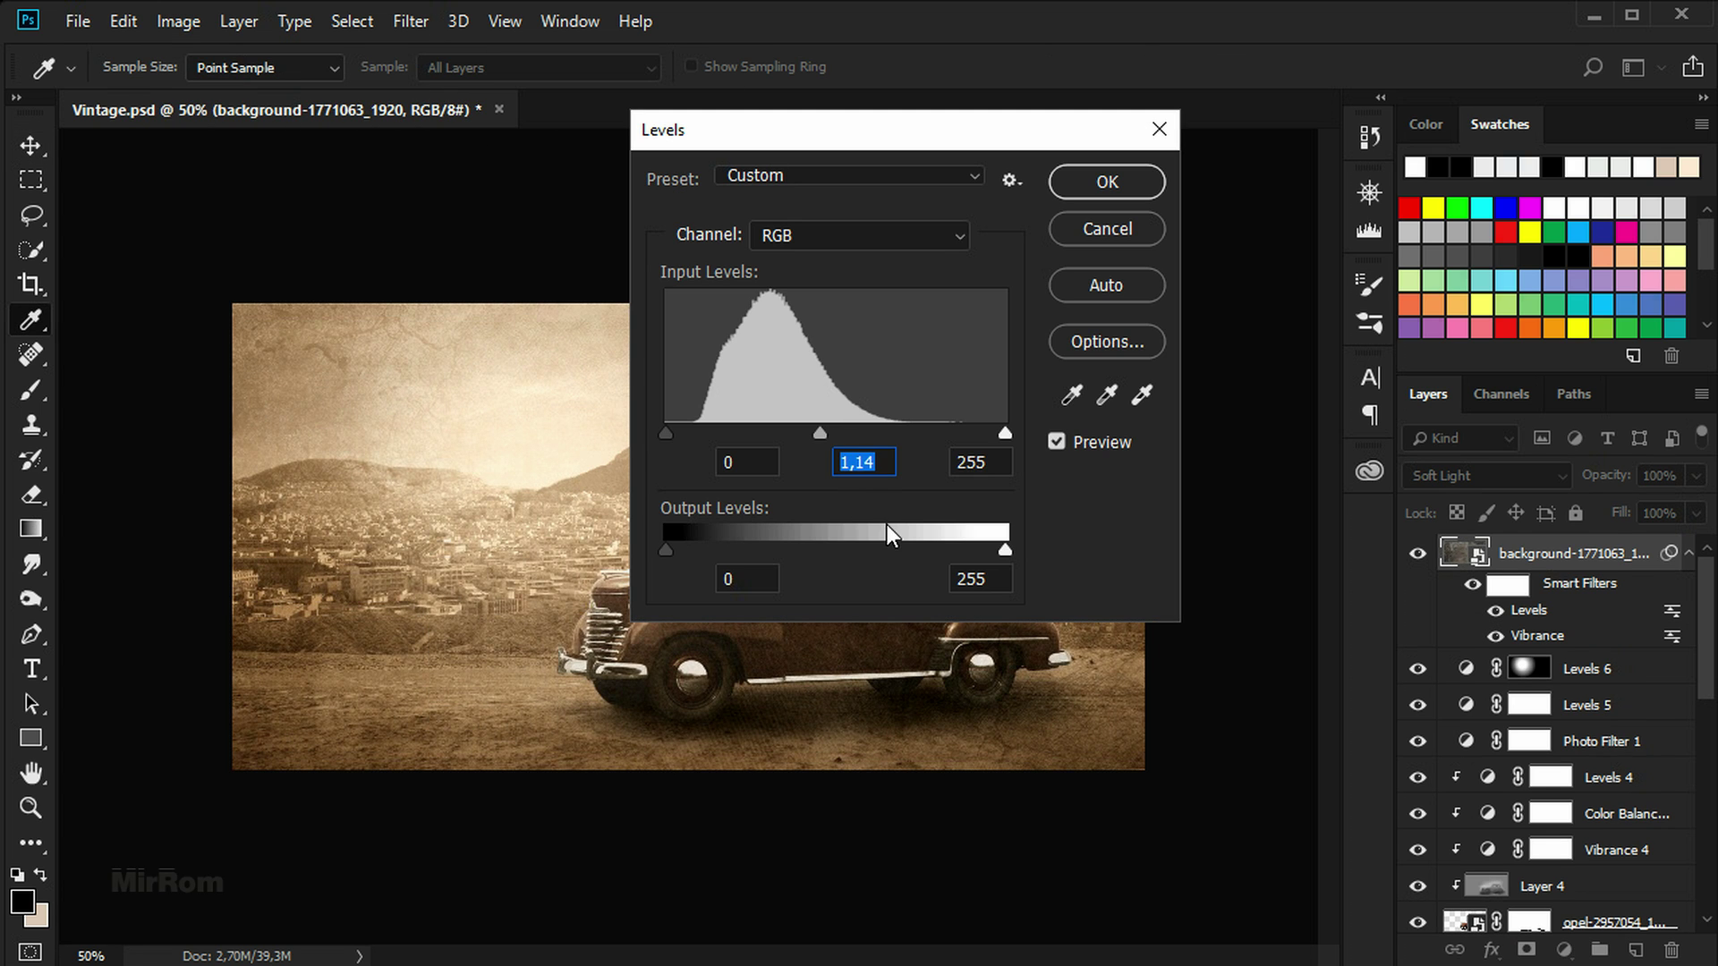
{"action": "left_click_drag", "start_coordinate": [1004, 434], "coordinate": [974, 428]}
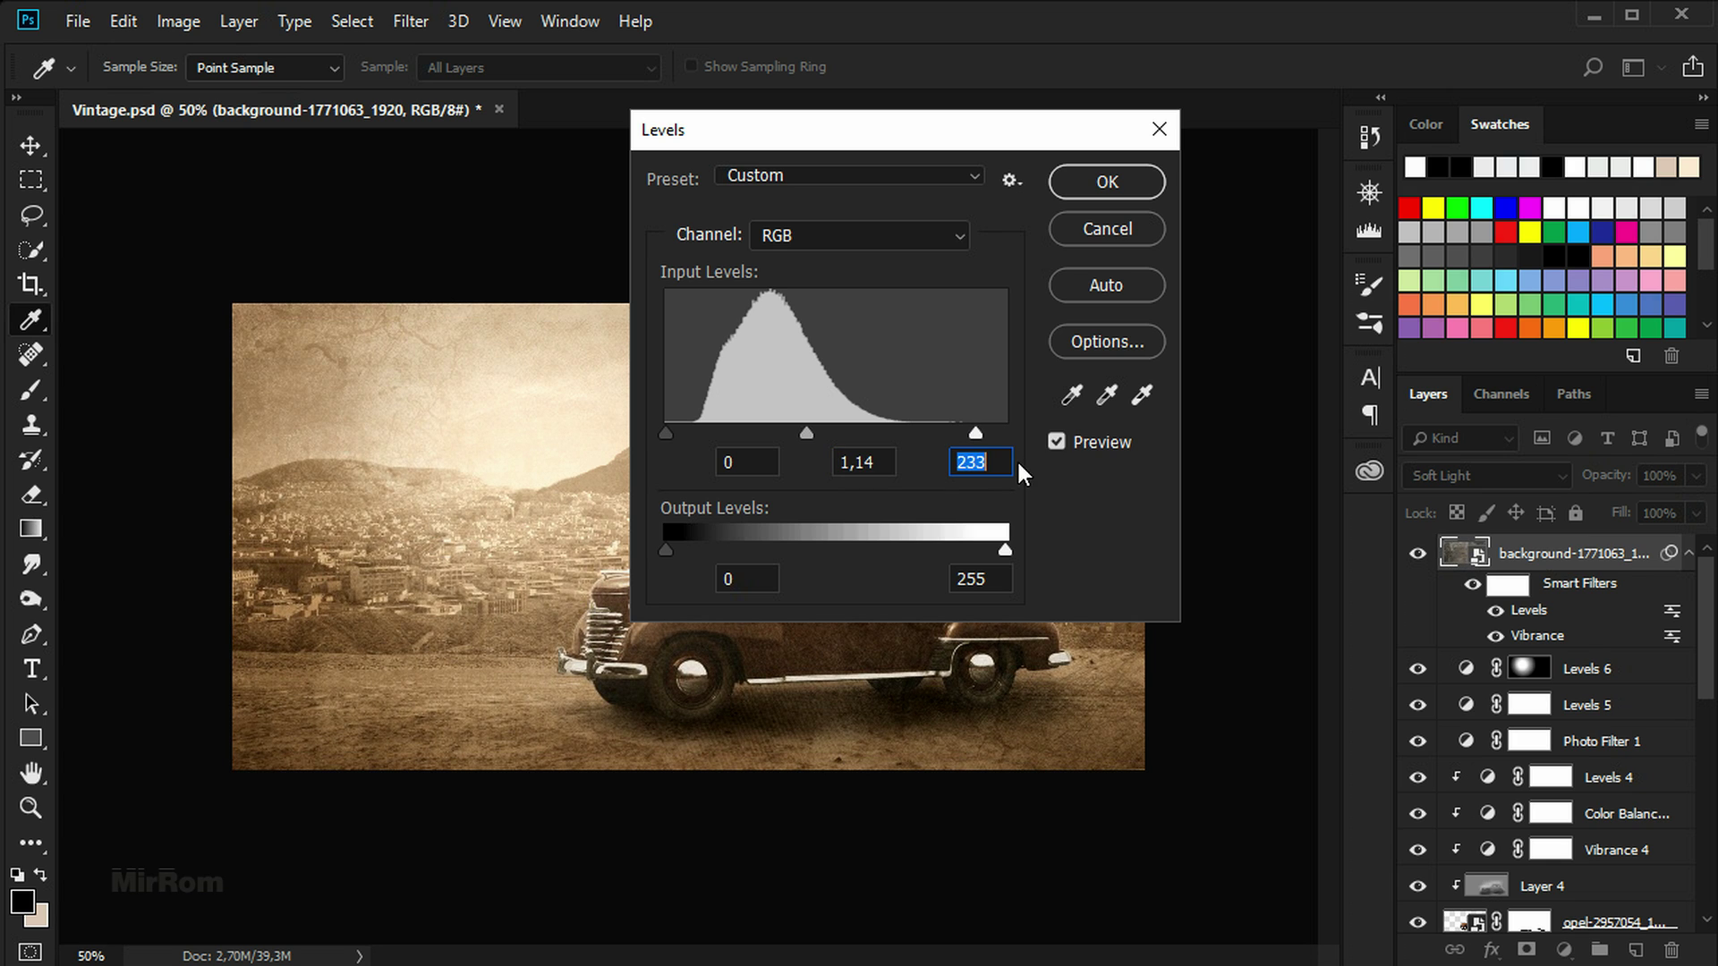
{"action": "left_click_drag", "start_coordinate": [680, 551], "coordinate": [682, 548]}
{"action": "left_click", "coordinate": [1057, 442]}
{"action": "left_click_drag", "start_coordinate": [958, 136], "coordinate": [1292, 158]}
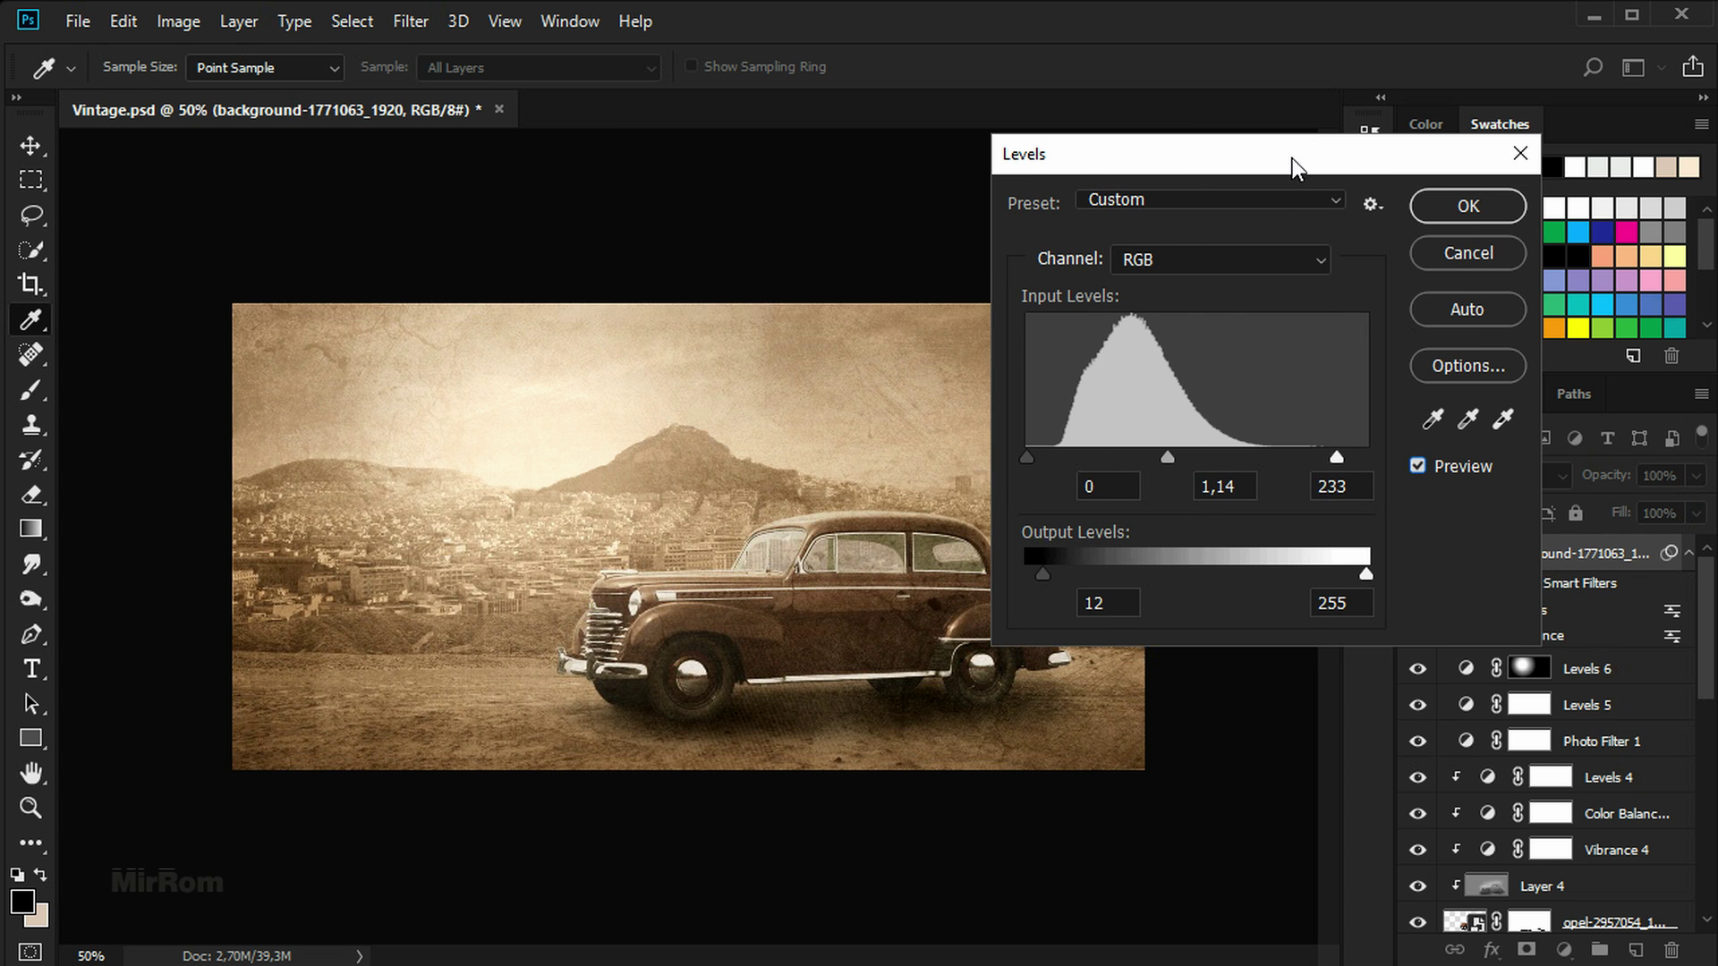
{"action": "left_click", "coordinate": [1416, 466]}
{"action": "left_click", "coordinate": [1469, 208]}
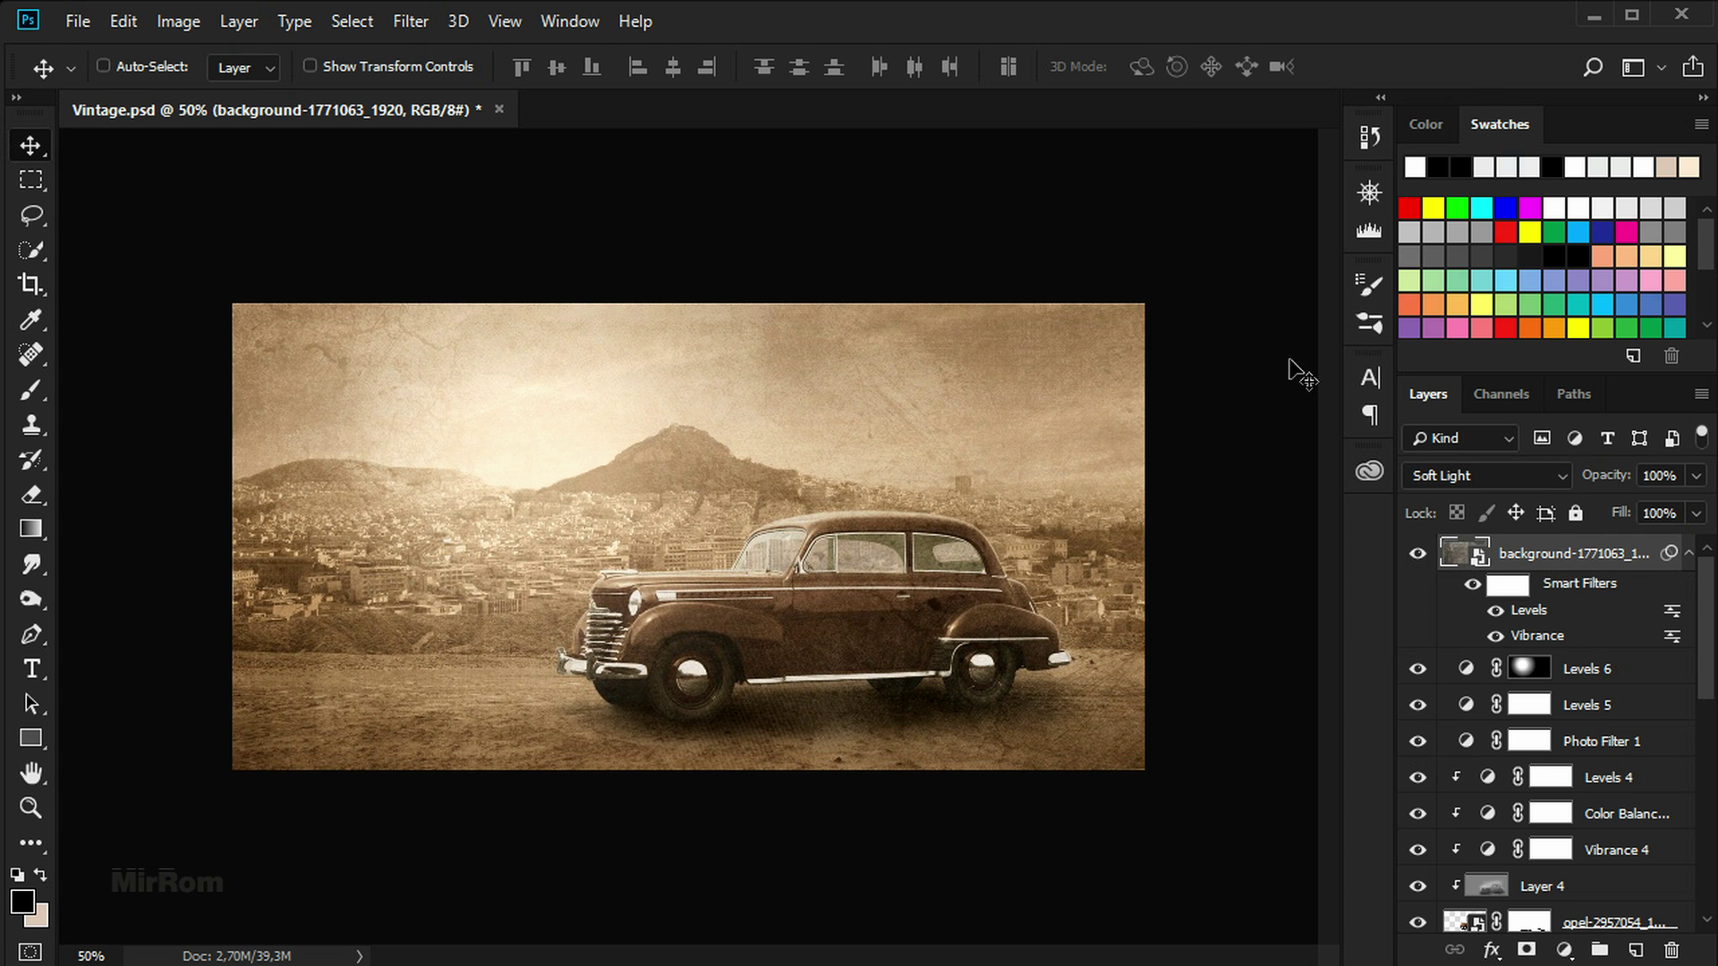
{"action": "left_click", "coordinate": [1688, 553]}
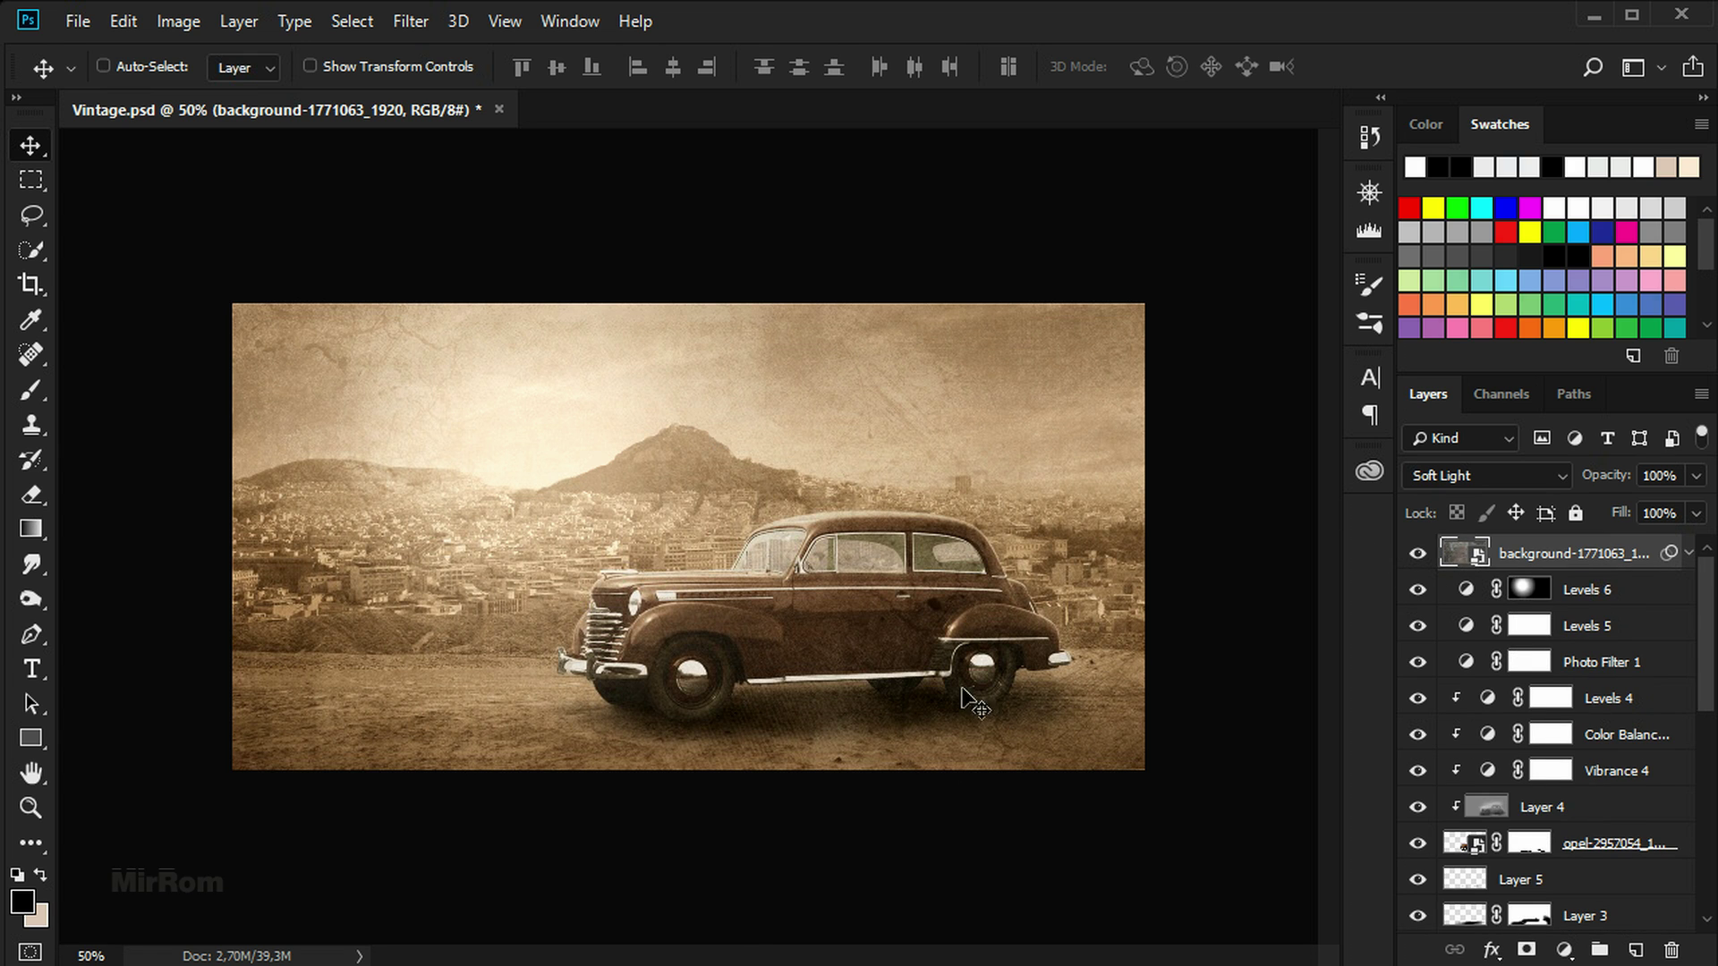
Place the scratched metallic texture as an embedded image and rotate it 90° to landscape
{"action": "key", "text": "ctrl+plus"}
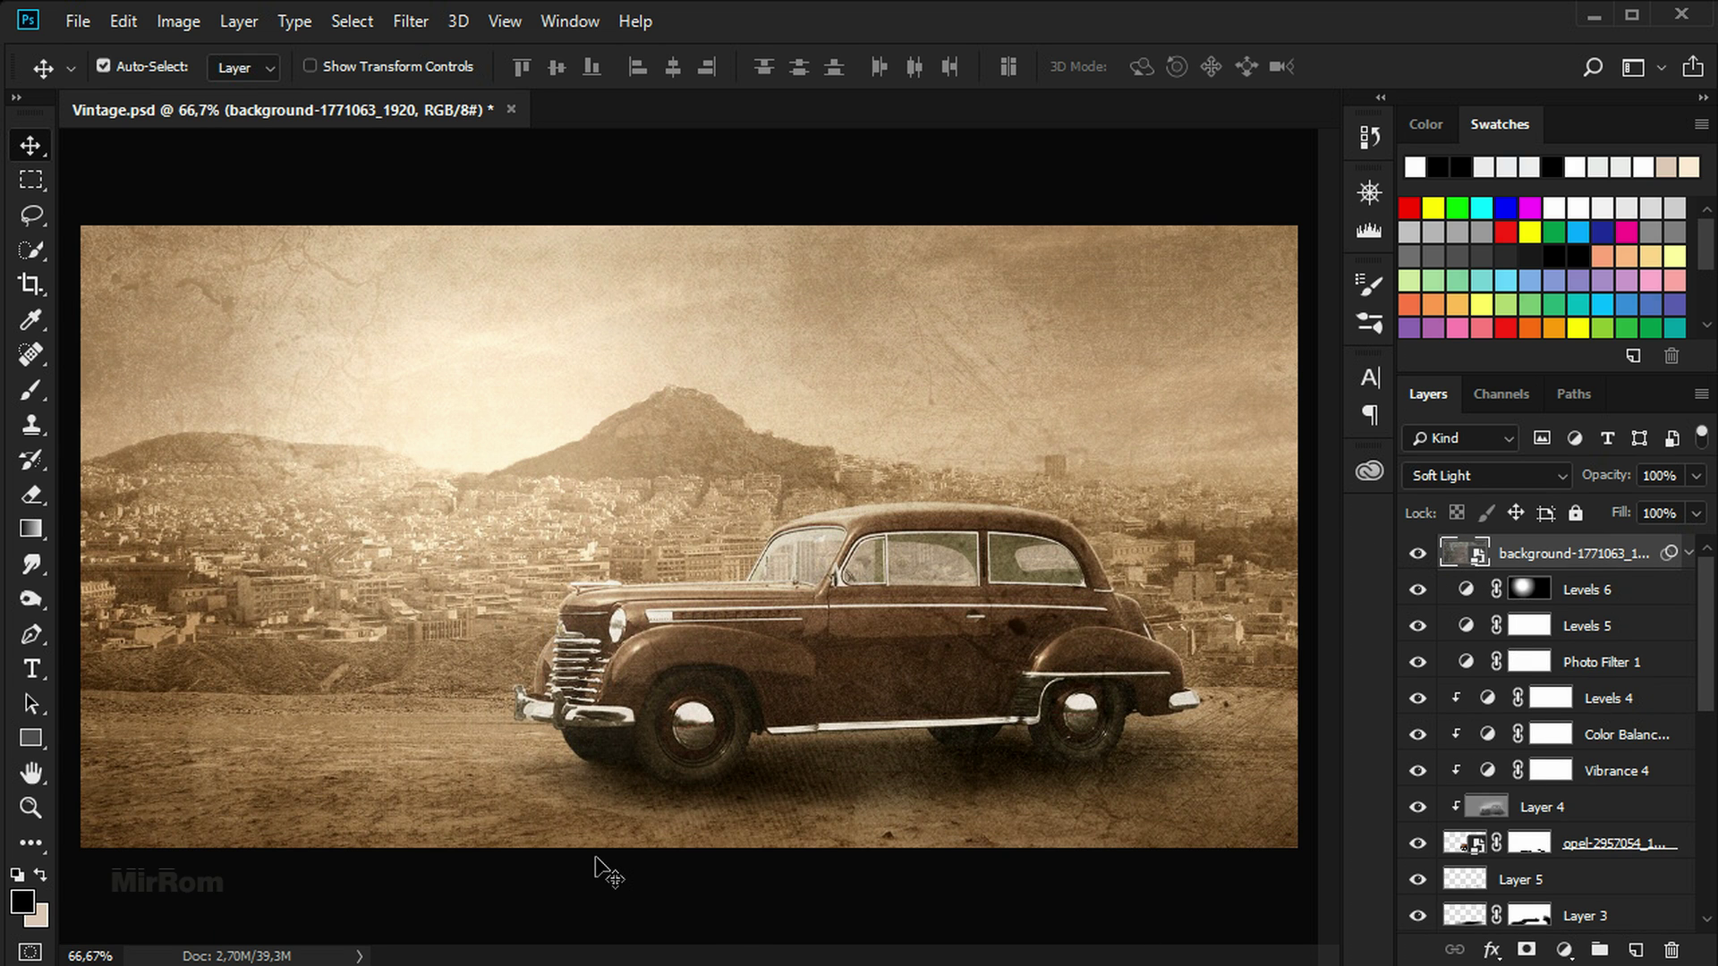
{"action": "left_click", "coordinate": [81, 20]}
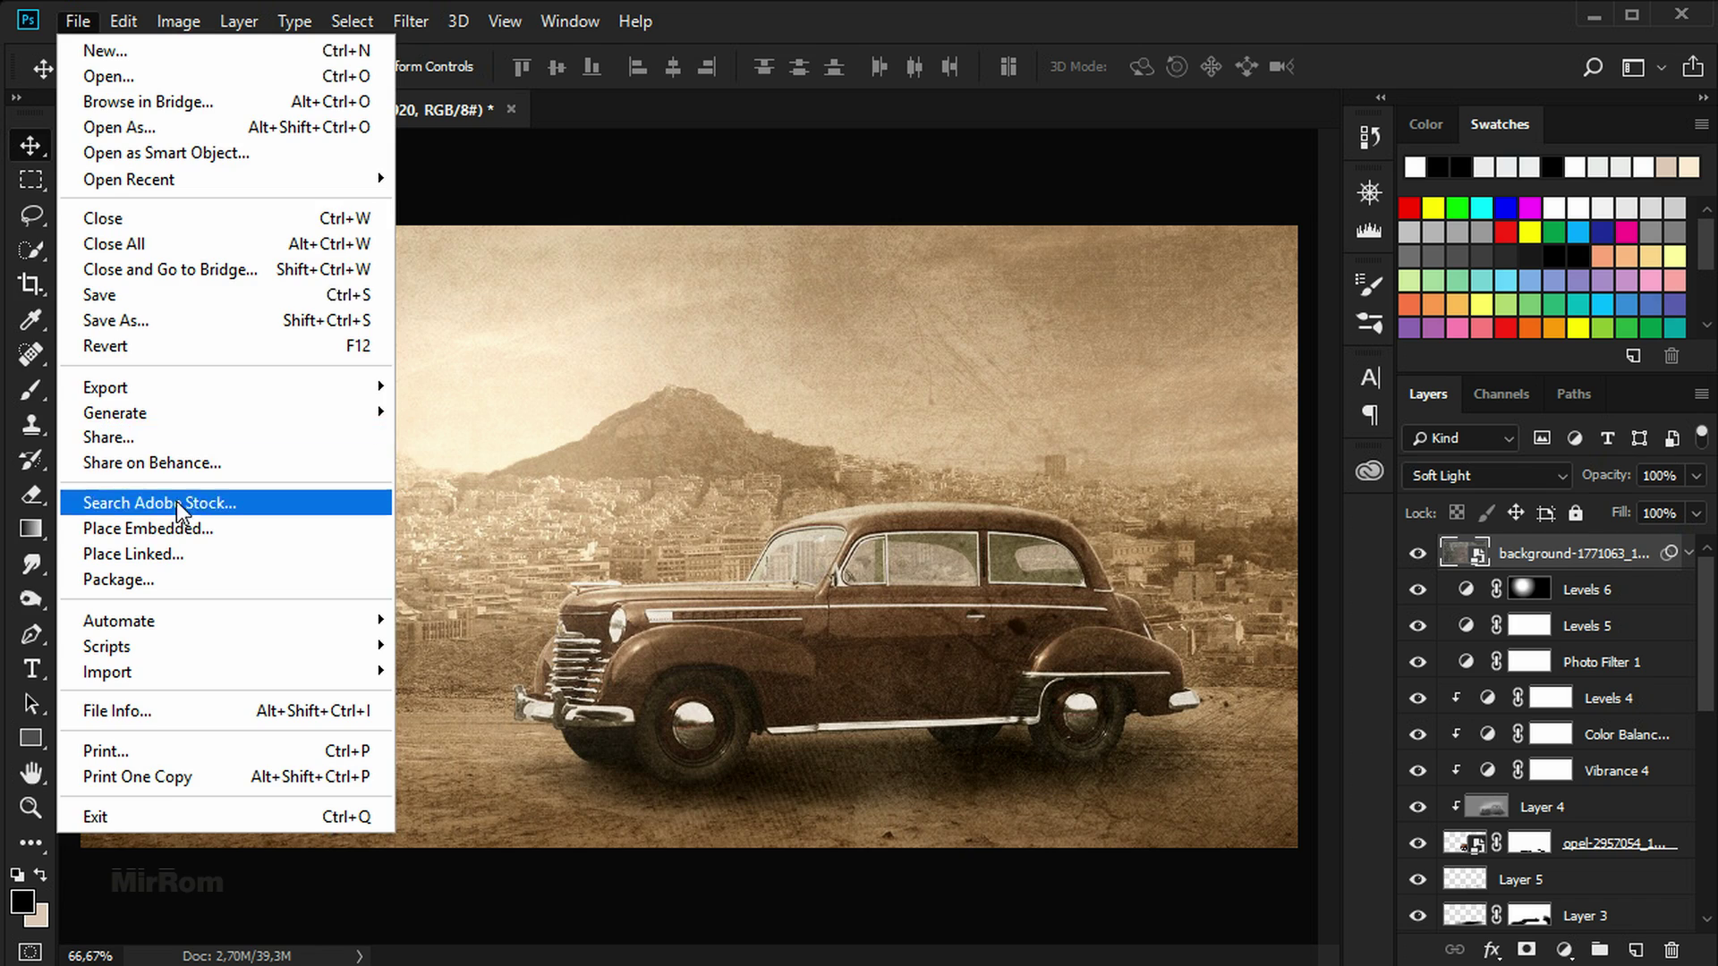
{"action": "left_click", "coordinate": [205, 528]}
{"action": "double_click", "coordinate": [358, 470]}
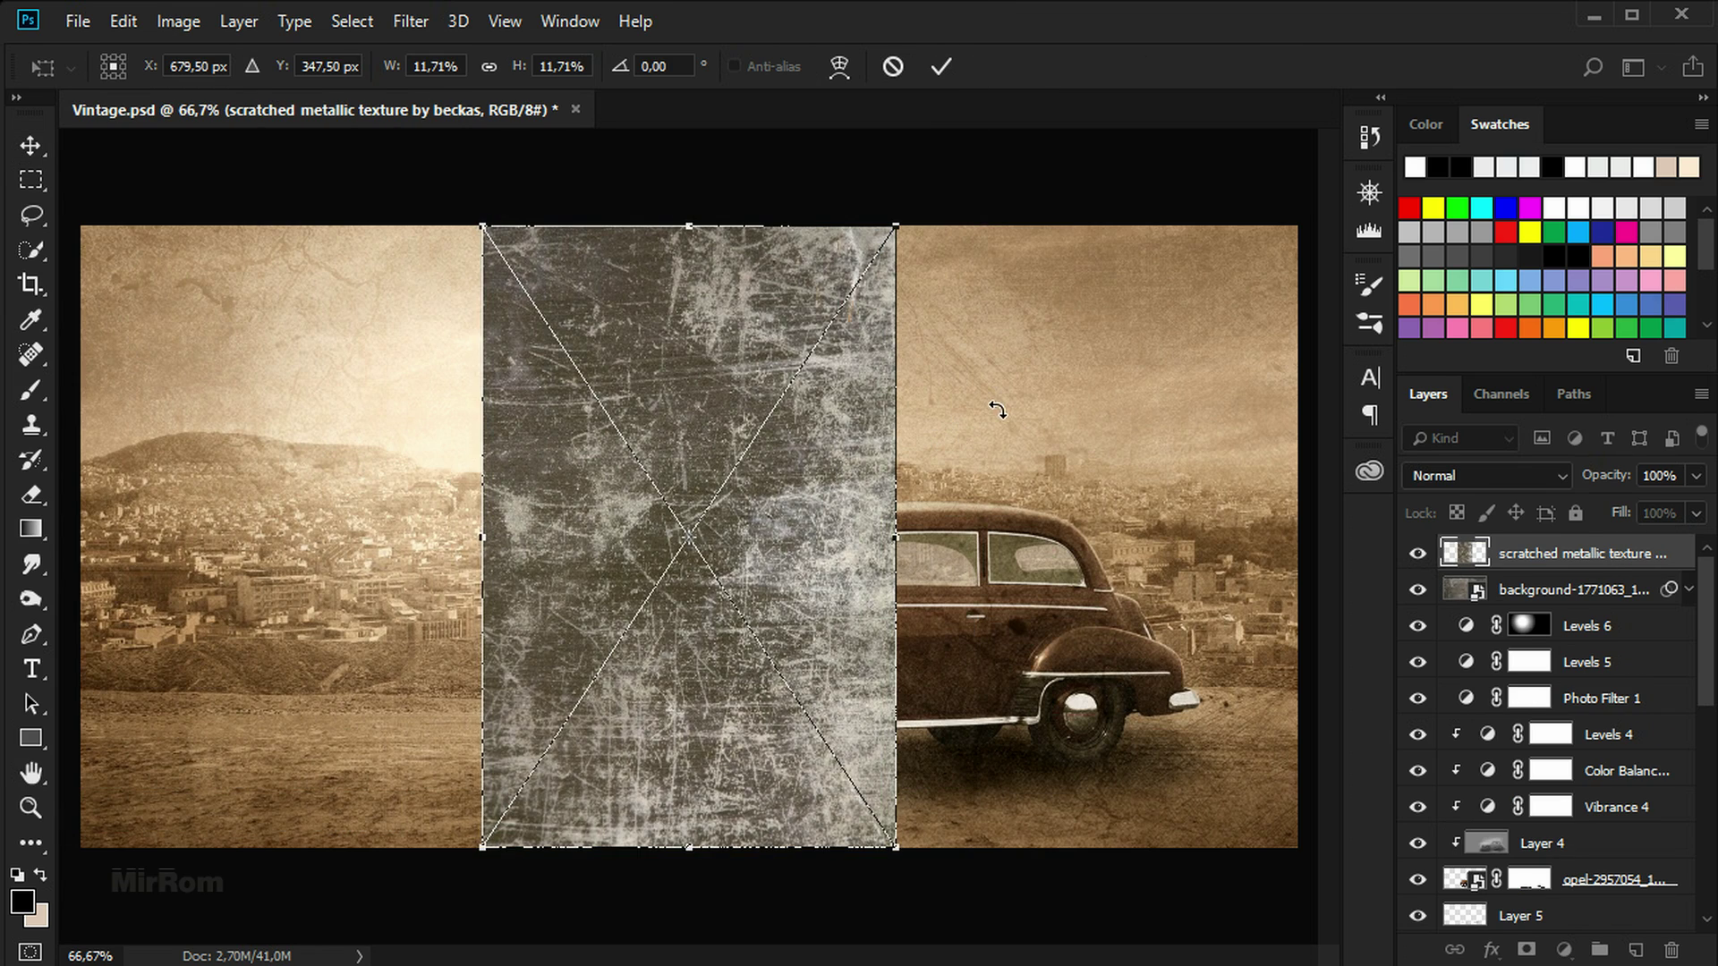
{"action": "left_click_drag", "start_coordinate": [996, 409], "coordinate": [1071, 534]}
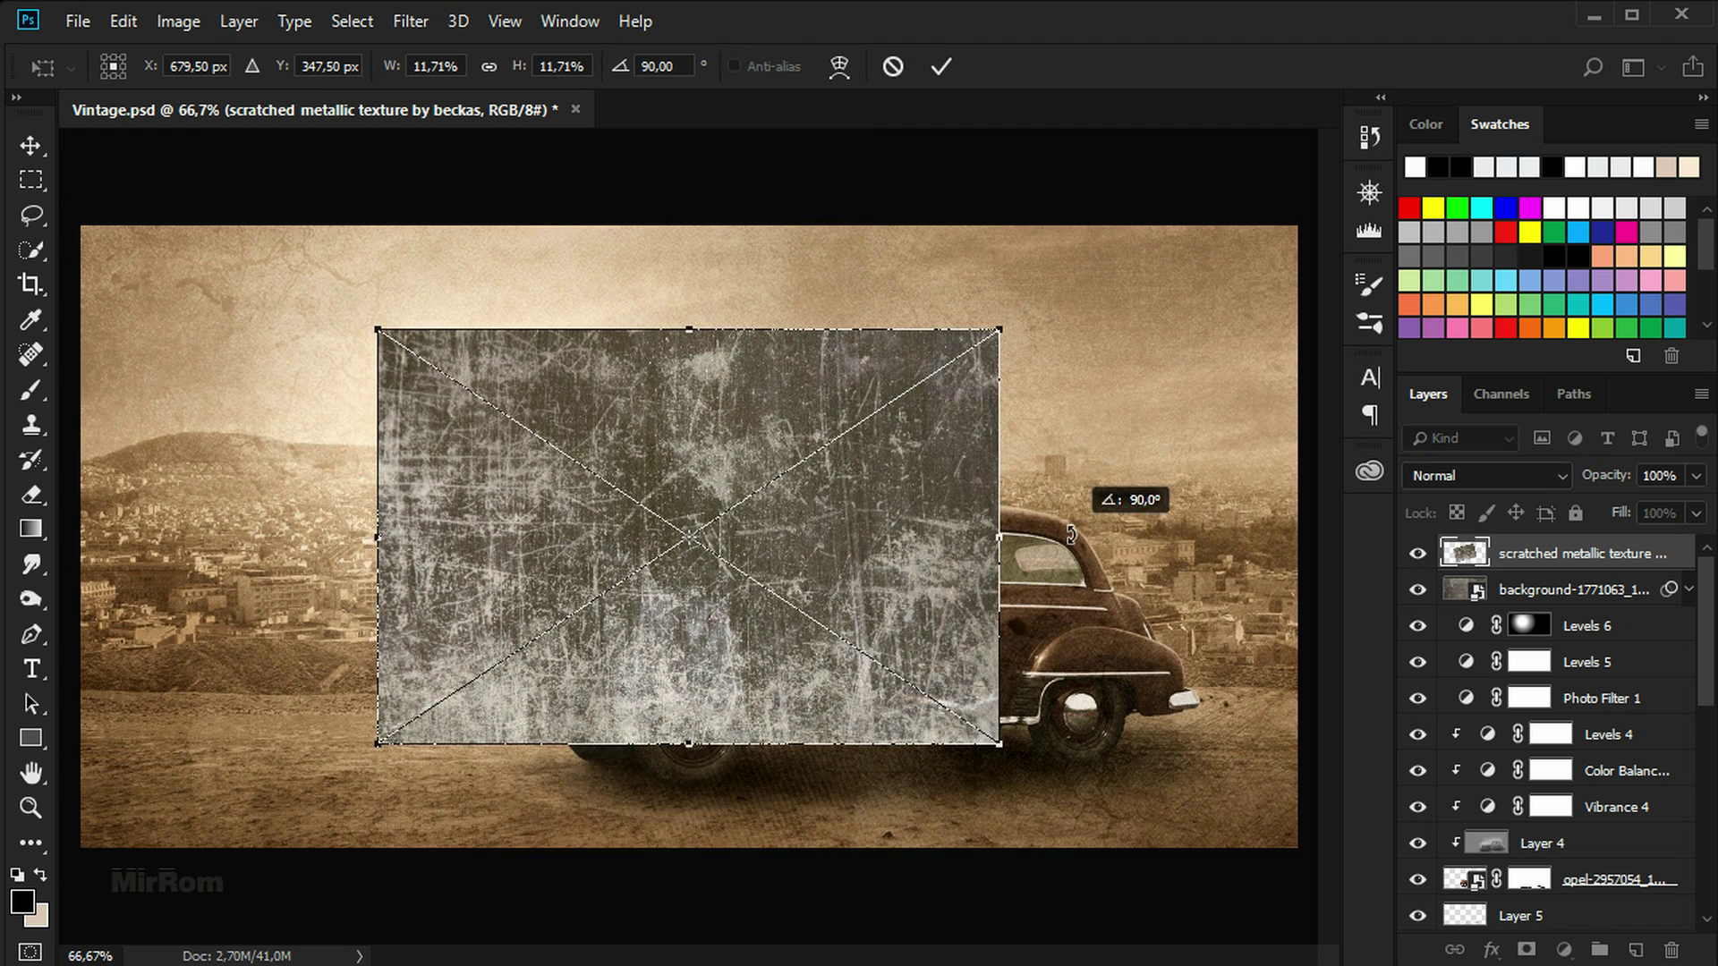
{"action": "key", "text": "ctrl+minus"}
{"action": "key", "text": "ctrl+minus"}
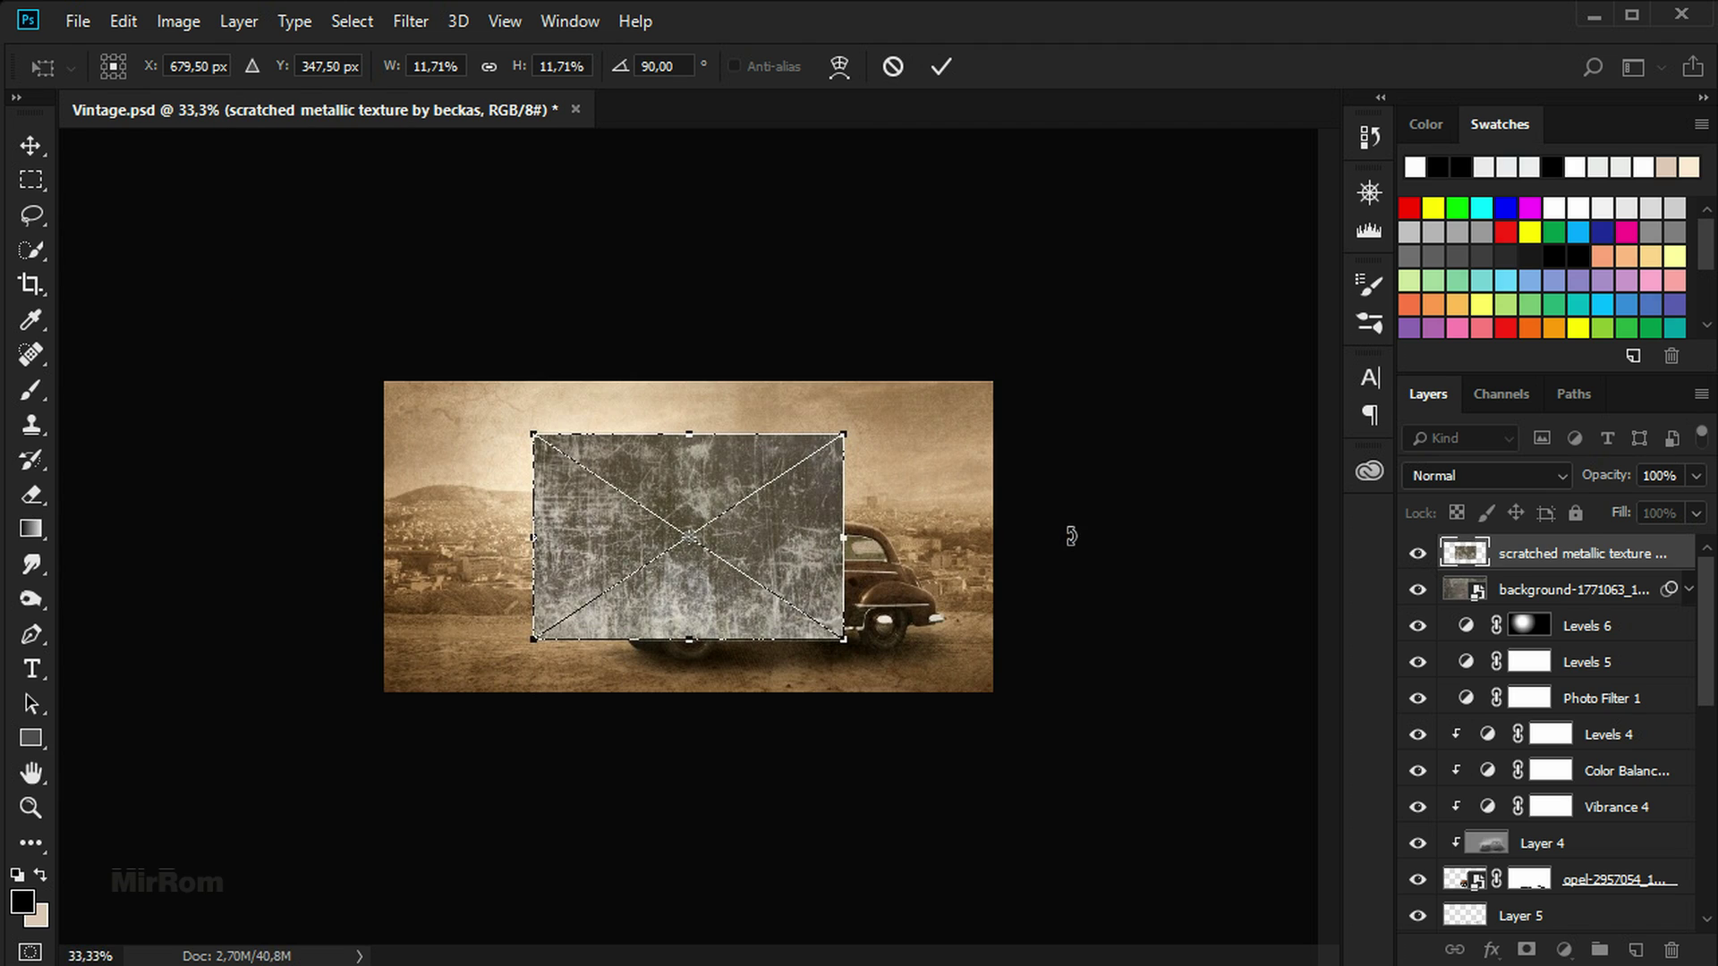
Stretch the scratched texture to fill the whole canvas and commit the transform
{"action": "left_click_drag", "start_coordinate": [534, 436], "coordinate": [372, 325]}
{"action": "left_click_drag", "start_coordinate": [844, 639], "coordinate": [968, 752]}
{"action": "left_click_drag", "start_coordinate": [721, 414], "coordinate": [707, 388]}
{"action": "left_click_drag", "start_coordinate": [694, 268], "coordinate": [695, 373]}
{"action": "left_click_drag", "start_coordinate": [1014, 528], "coordinate": [1000, 515]}
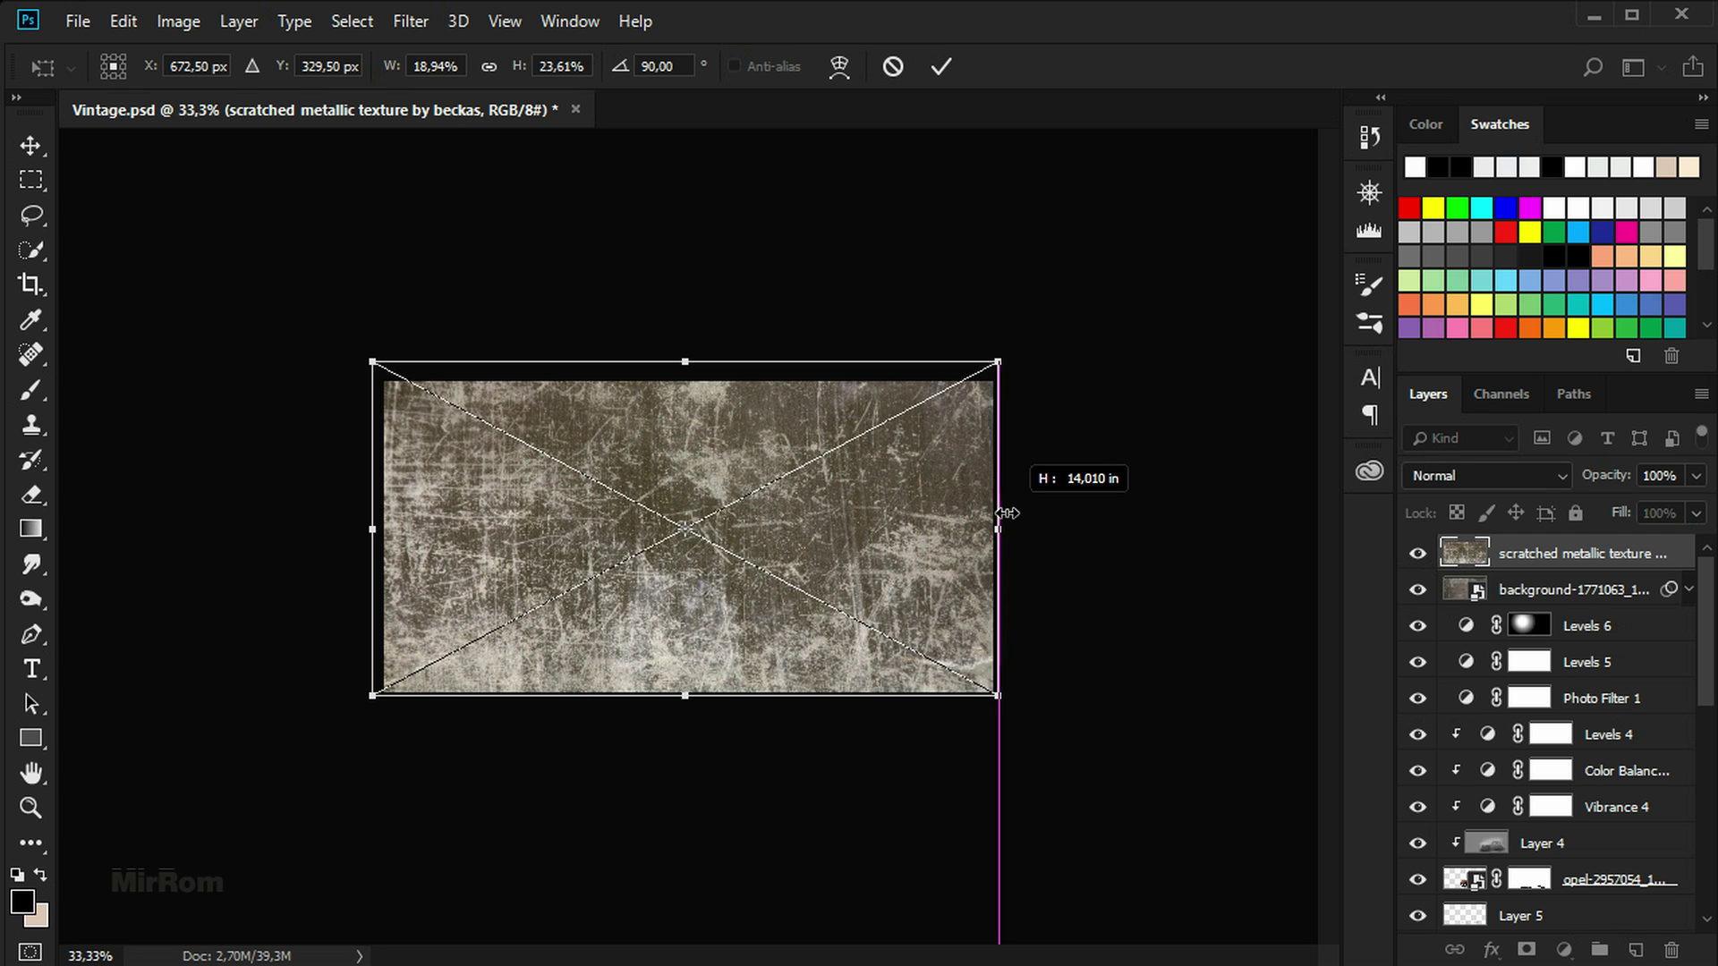
{"action": "key", "text": "Return"}
{"action": "key", "text": "shift+alt+f"}
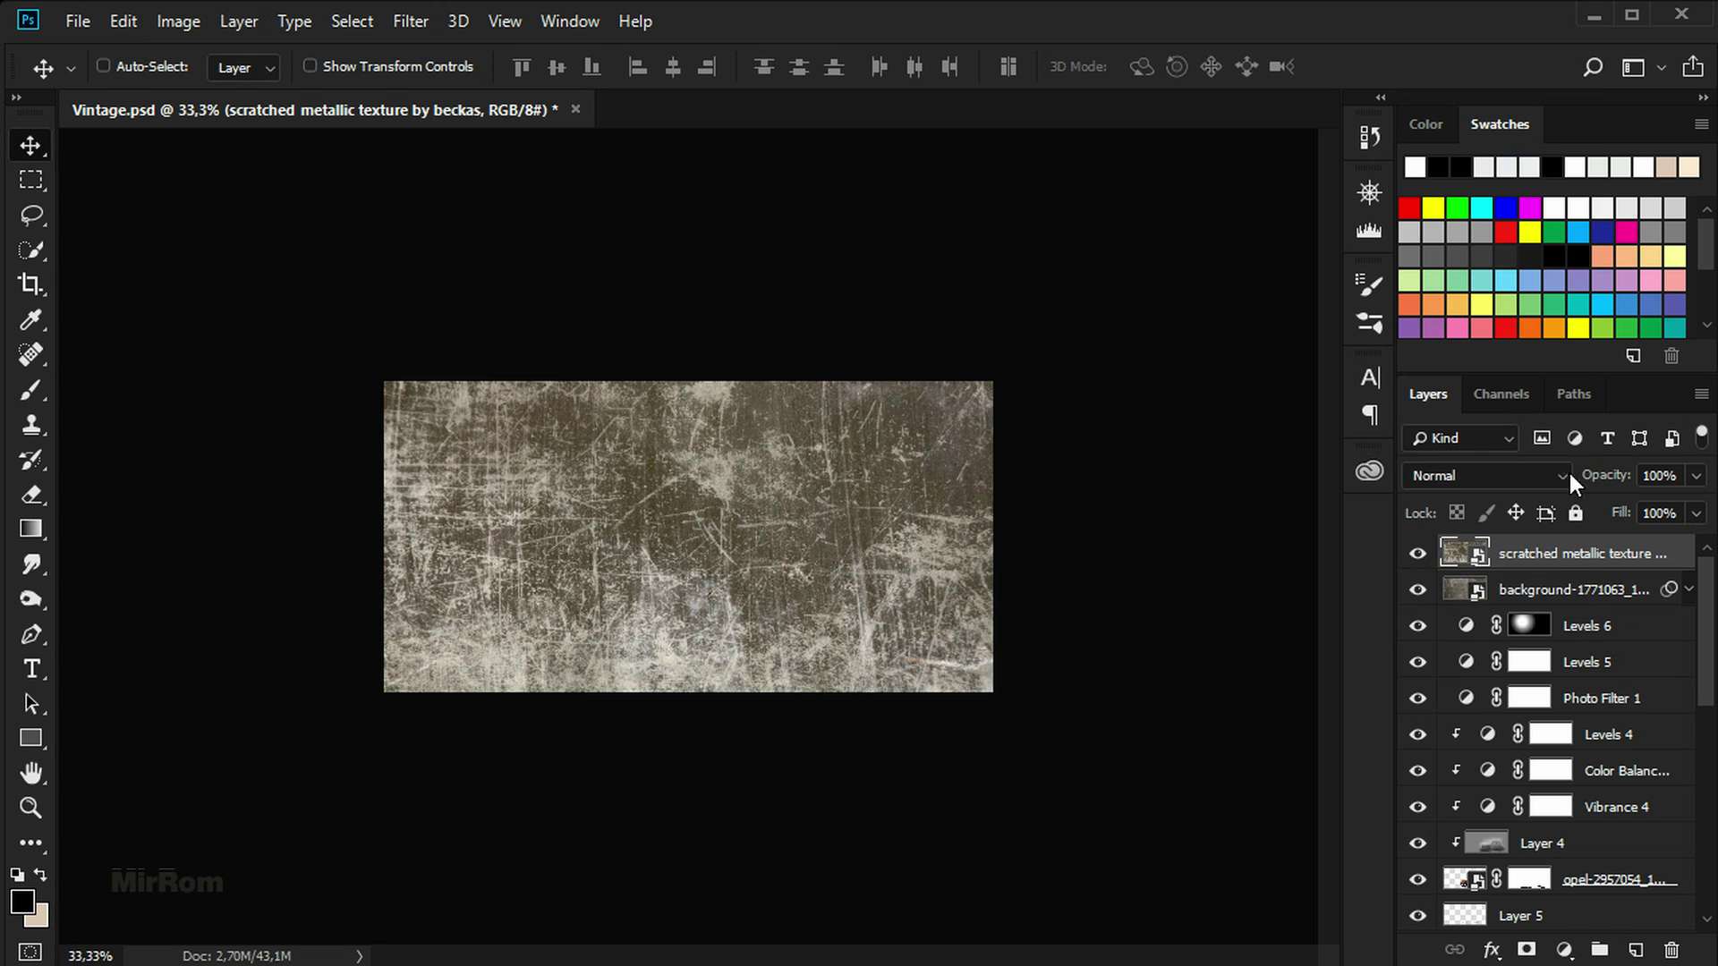
Blend the scratched texture in Soft Light at 34% opacity
{"action": "left_click", "coordinate": [1561, 476]}
{"action": "left_click", "coordinate": [1539, 333]}
{"action": "left_click", "coordinate": [1696, 475]}
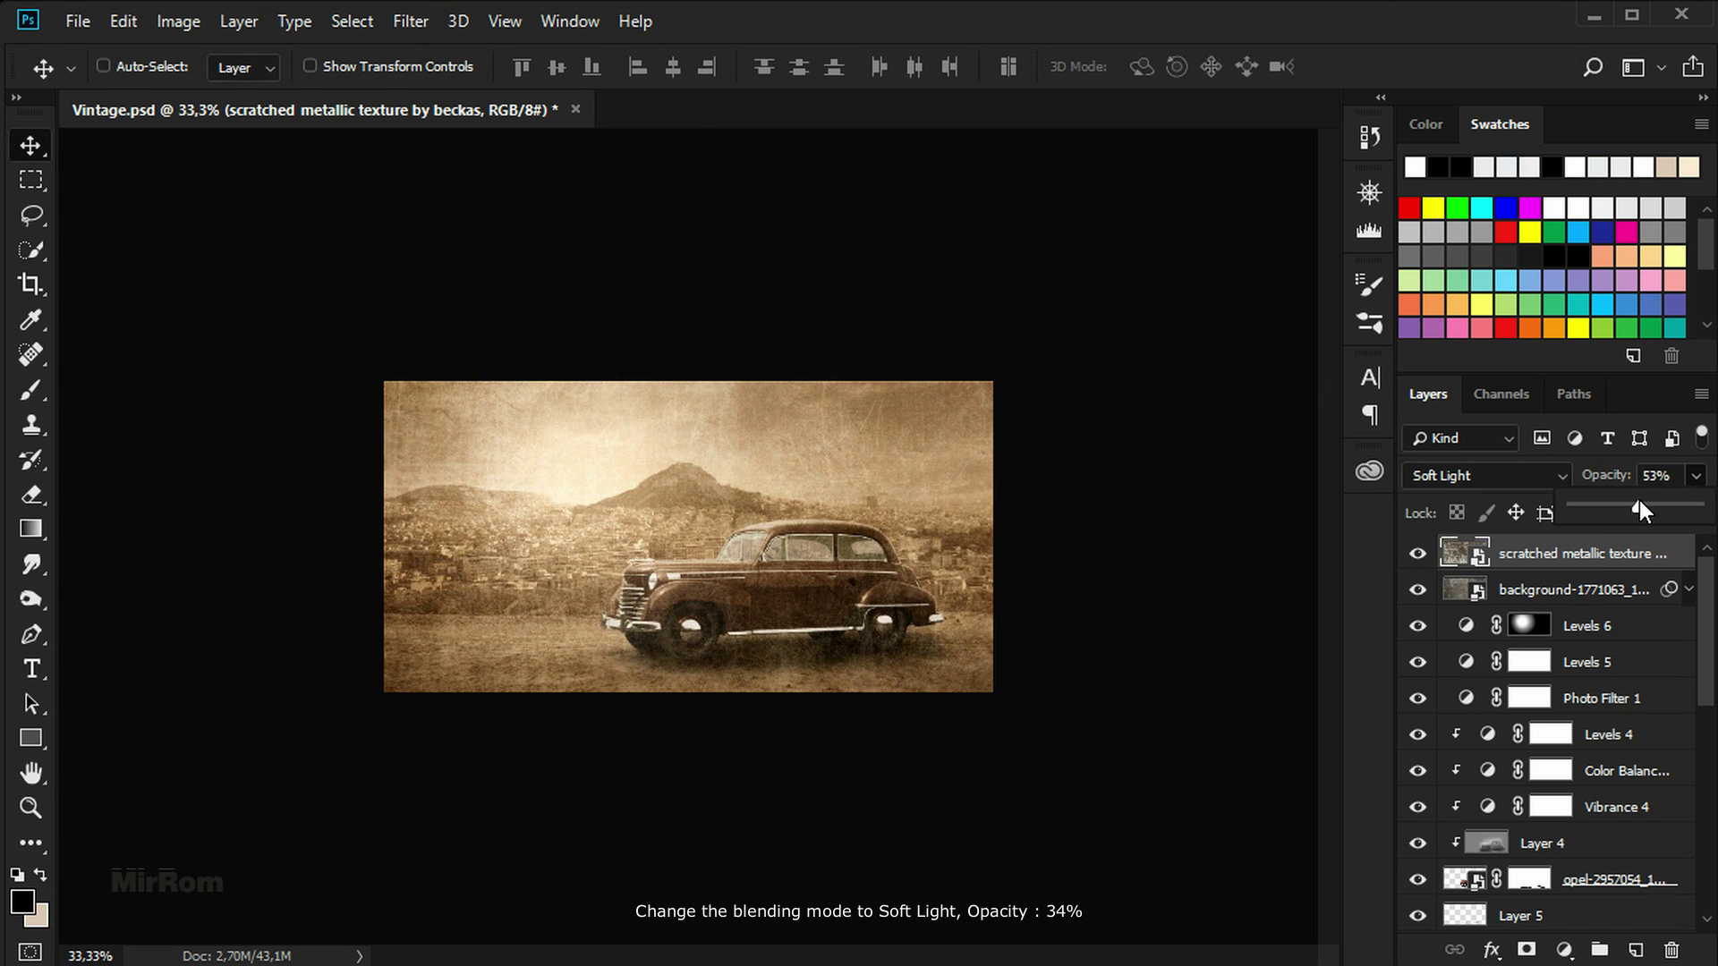
{"action": "left_click_drag", "start_coordinate": [1634, 501], "coordinate": [1615, 503]}
{"action": "left_click", "coordinate": [1208, 575]}
{"action": "key", "text": "ctrl+plus"}
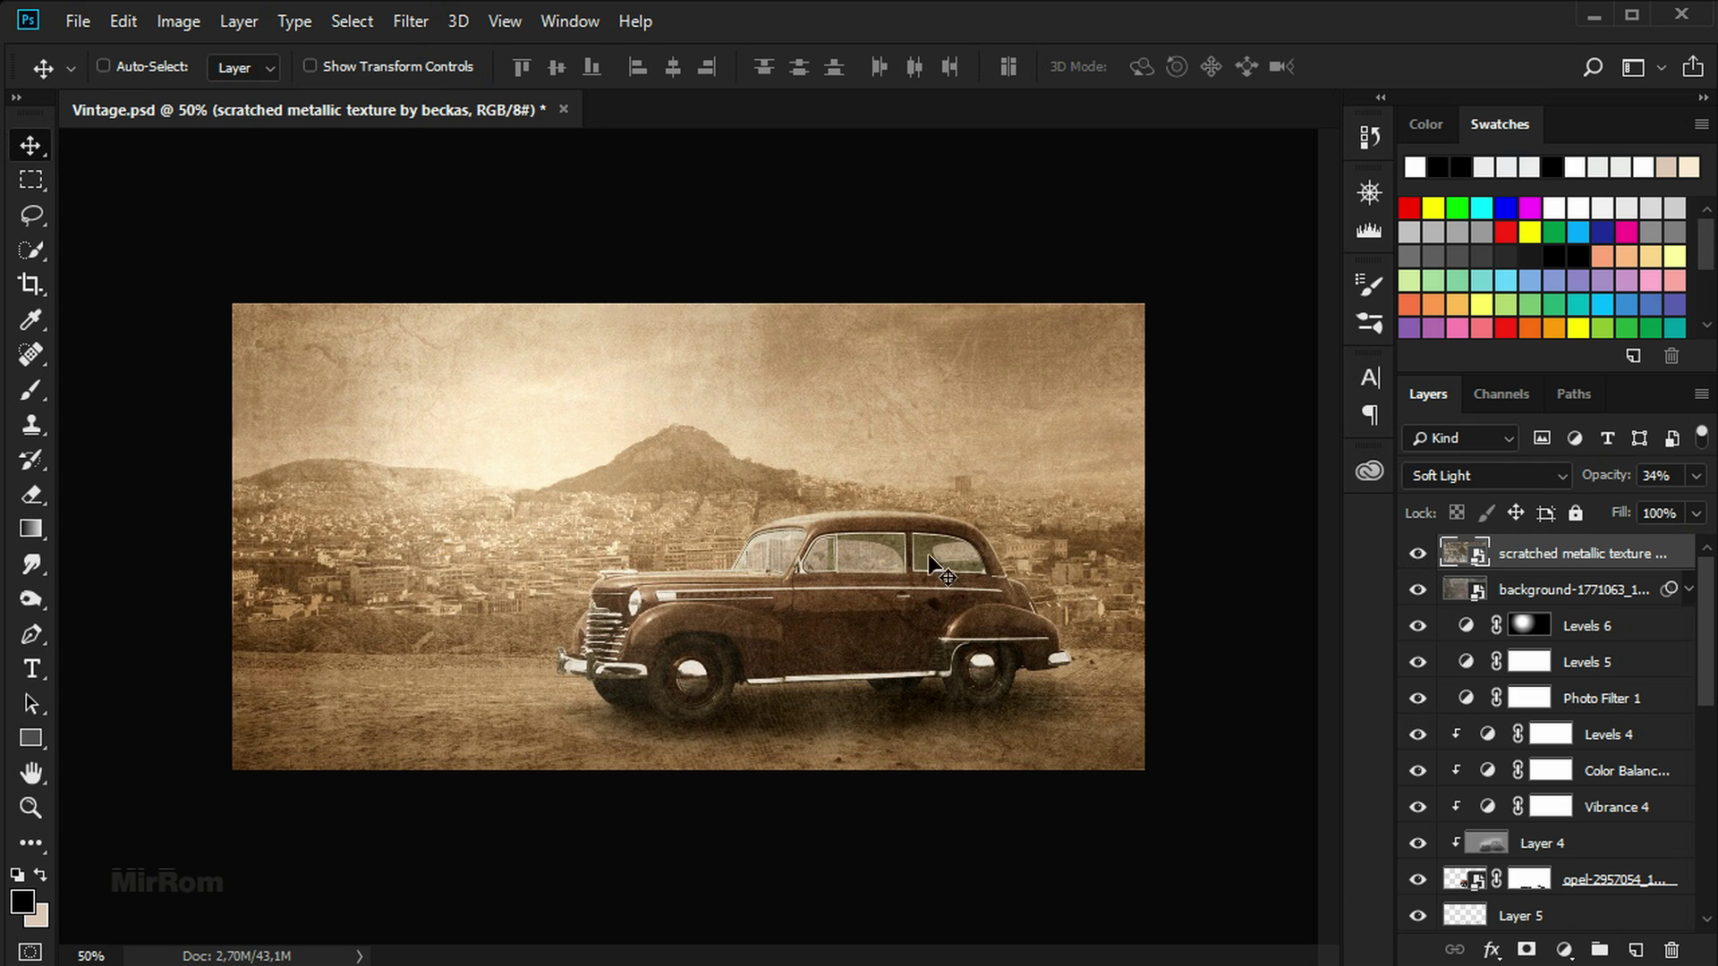
Apply a default Black & White smart filter to the scratched metallic texture layer
{"action": "left_click", "coordinate": [184, 22]}
{"action": "mouse_move", "coordinate": [218, 91]}
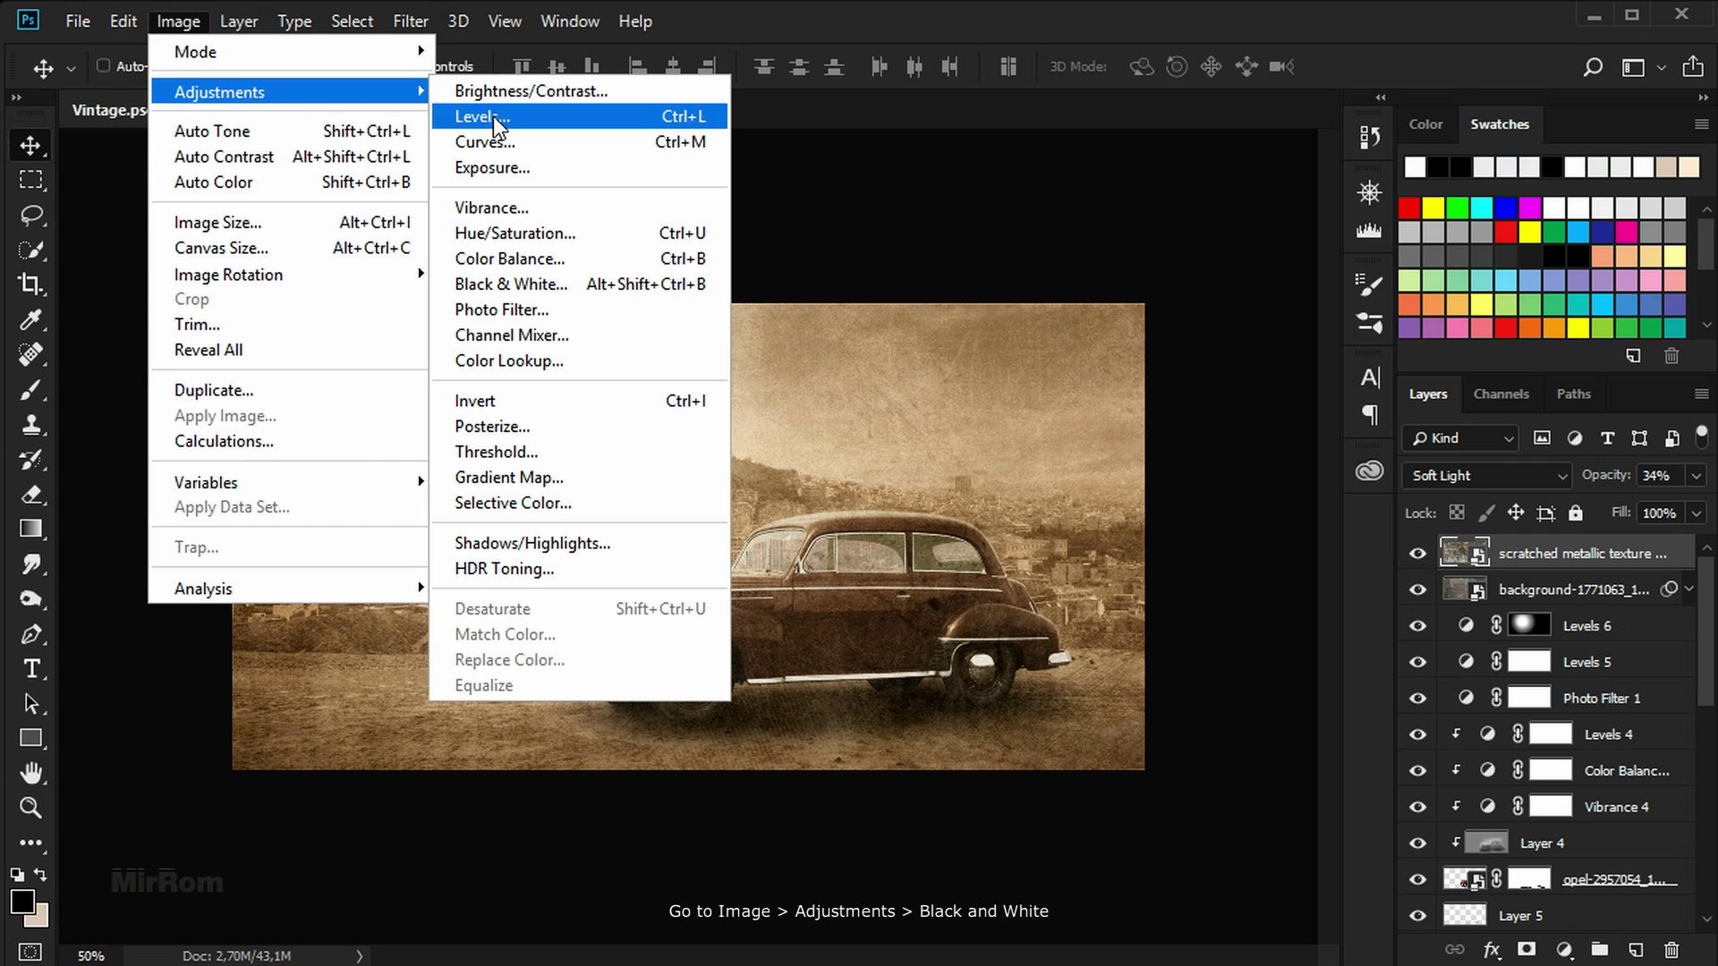
{"action": "left_click", "coordinate": [604, 283]}
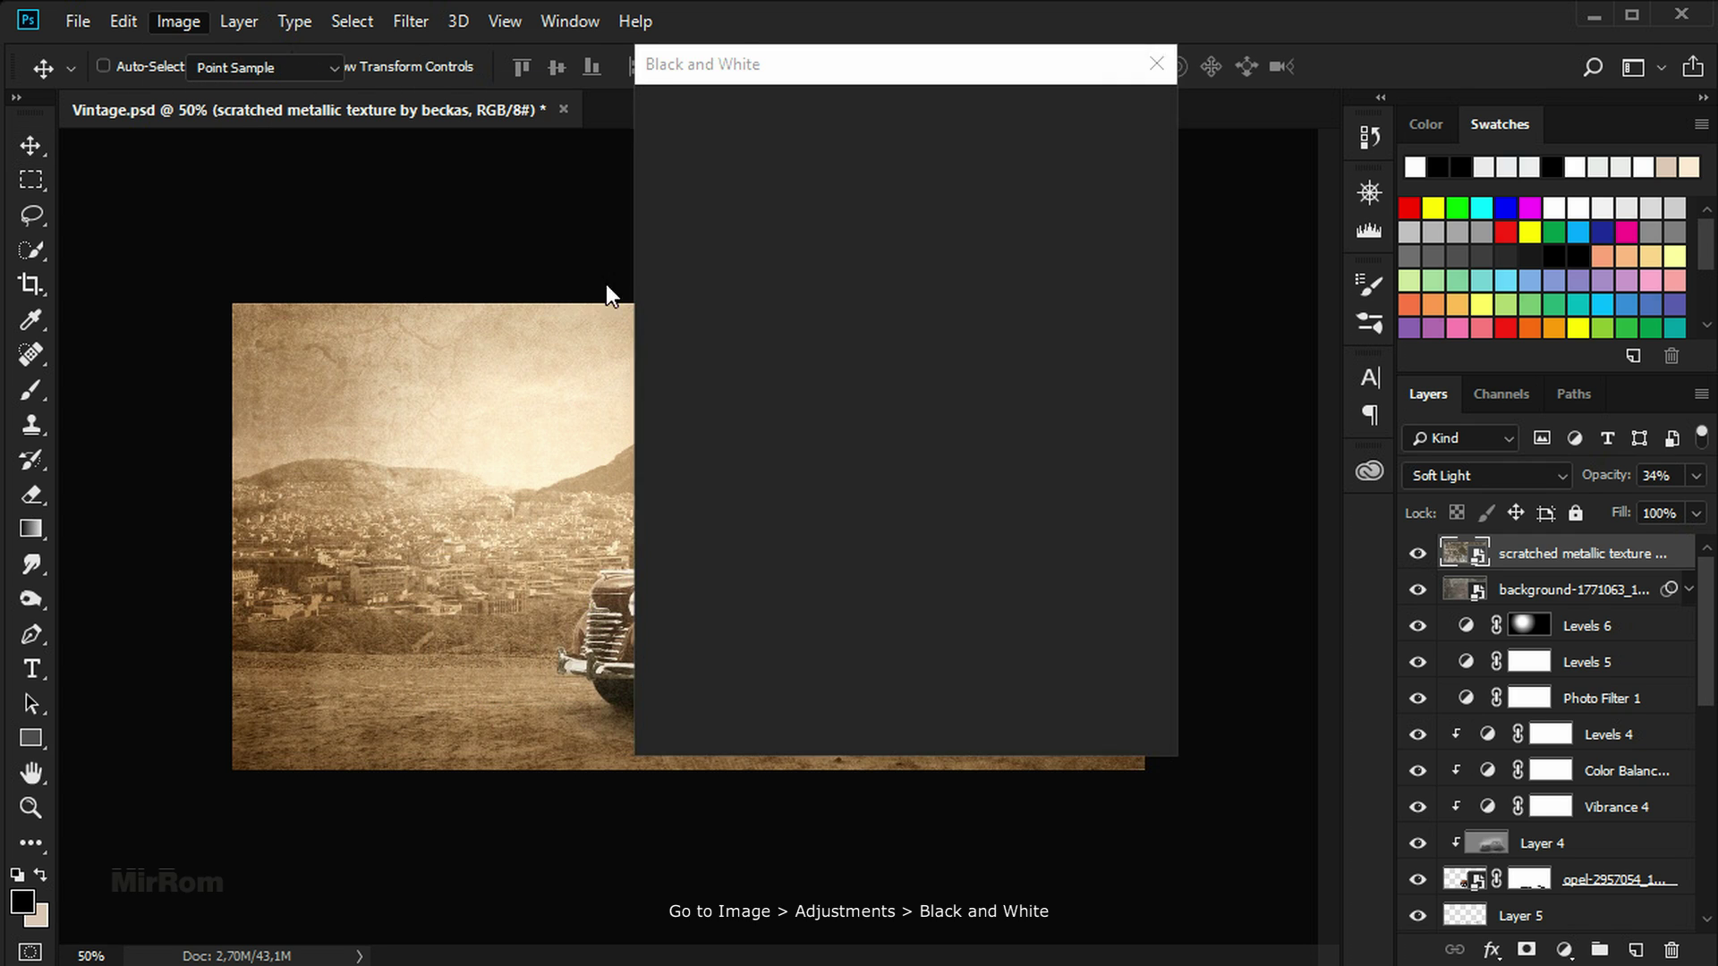
{"action": "left_click_drag", "start_coordinate": [1063, 69], "coordinate": [1233, 217]}
{"action": "left_click", "coordinate": [1279, 267]}
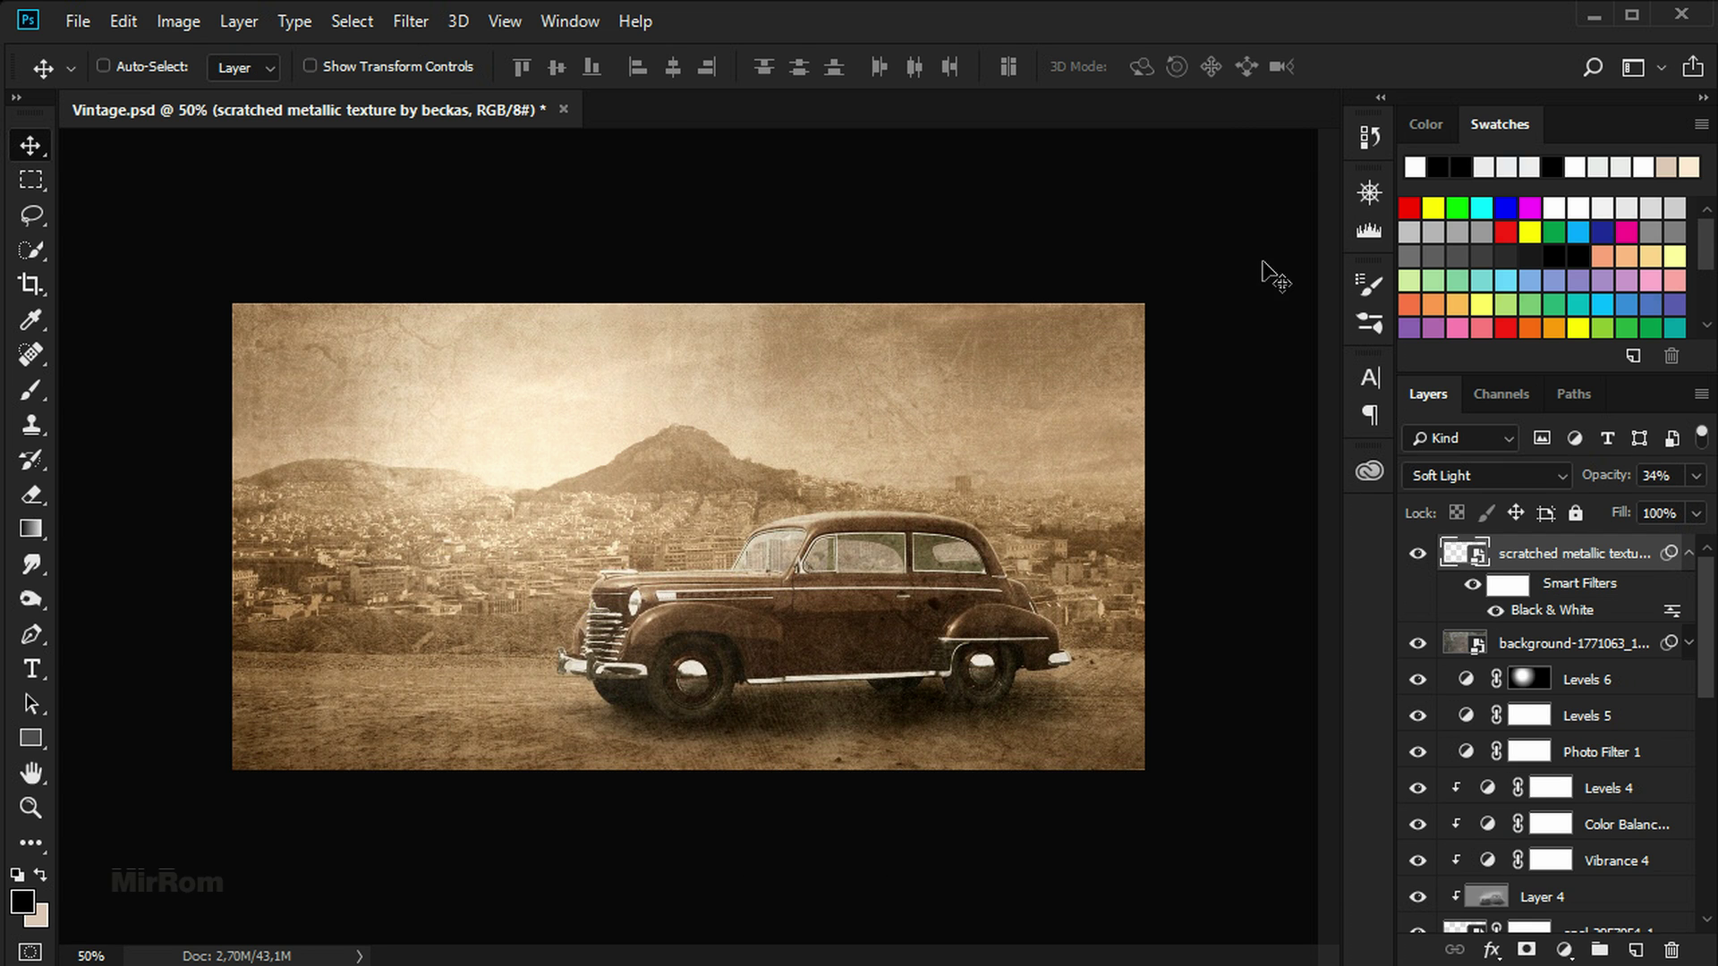
{"action": "left_click", "coordinate": [1688, 553]}
{"action": "key", "text": "ctrl+plus"}
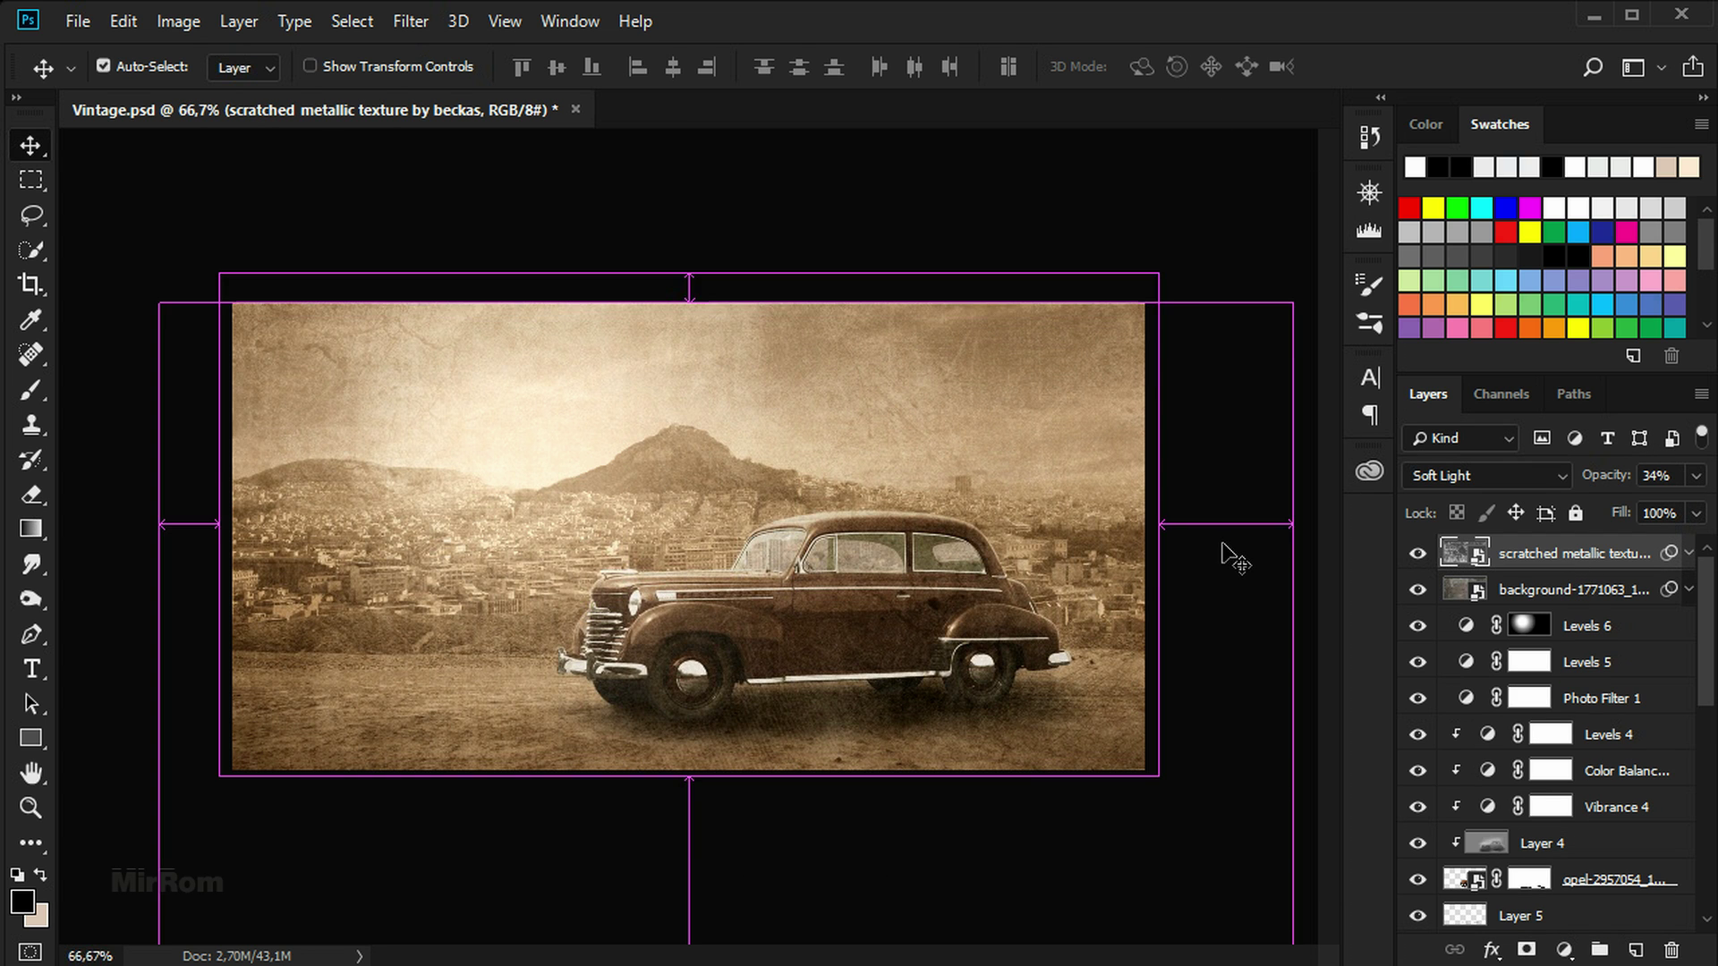